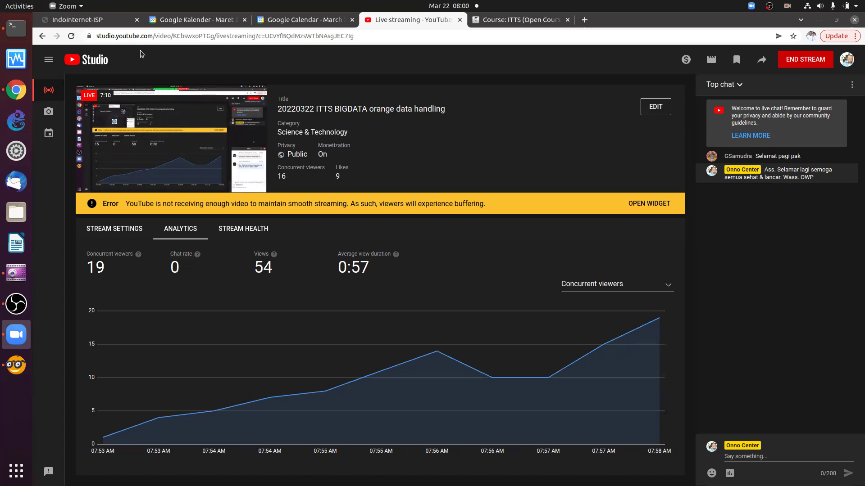
# Switch to the ITTS Data Engineering course page and look through its general information and the KONSEP topic list.
pyautogui.moveTo(155, 128)
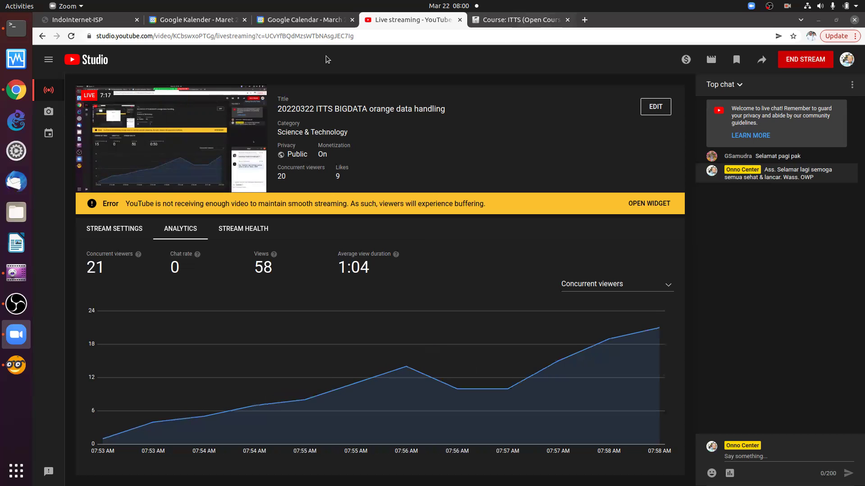
pyautogui.hotkey('ctrl', 'Tab')
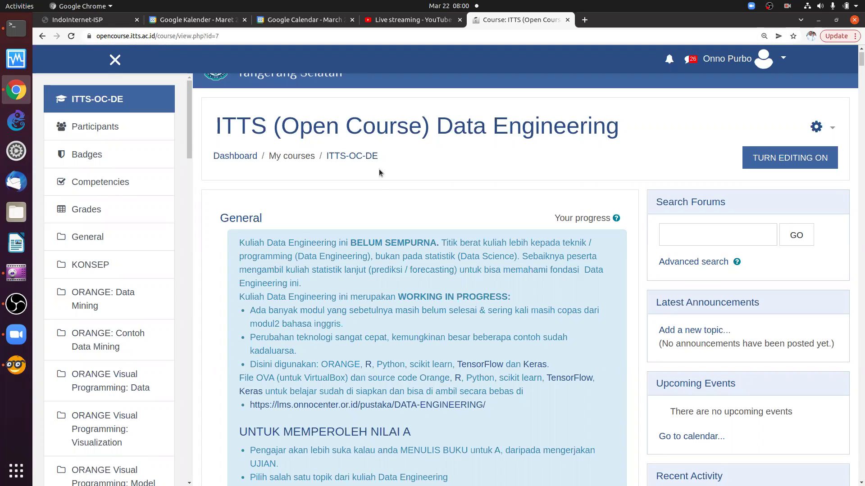
pyautogui.scroll(-1, 377, 189)
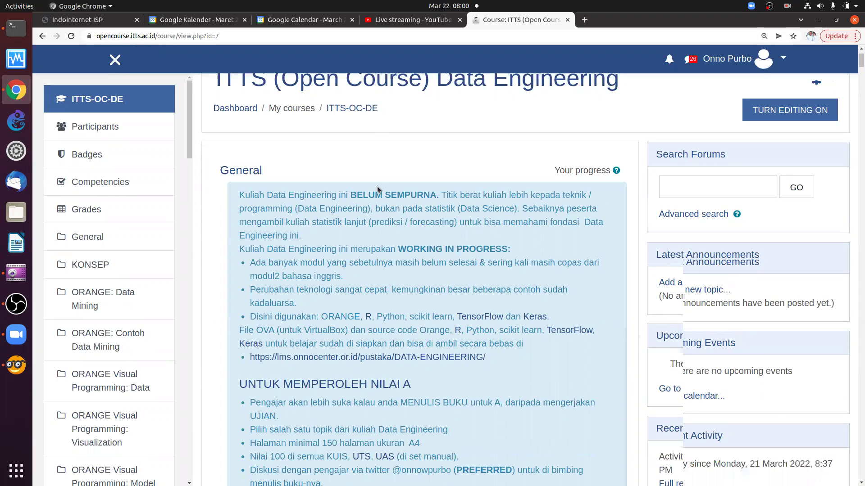
pyautogui.scroll(-2, 377, 189)
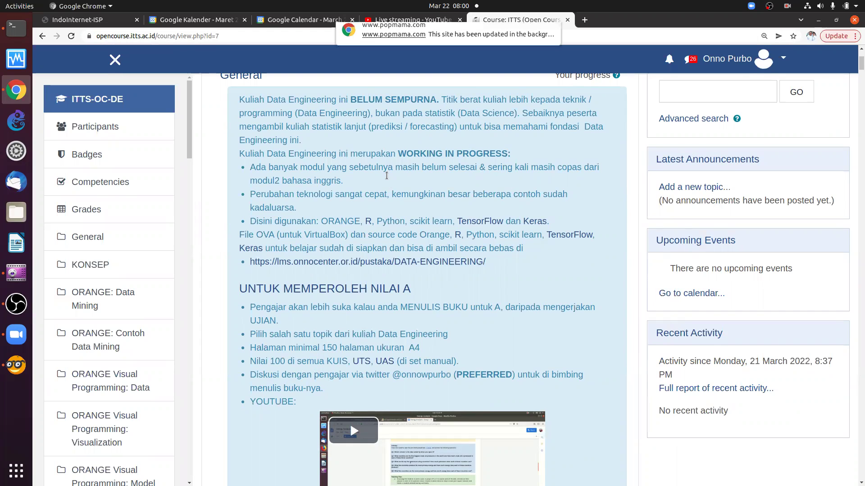
pyautogui.scroll(-4, 387, 175)
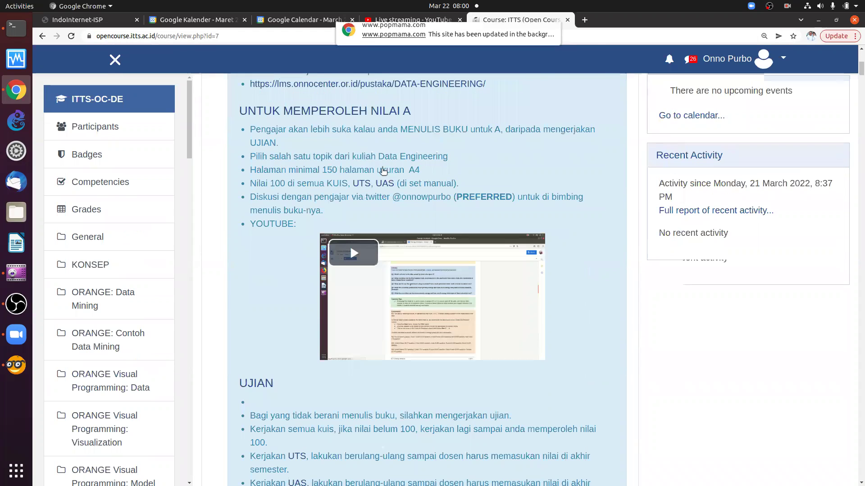
pyautogui.scroll(-7, 382, 170)
pyautogui.scroll(-1, 382, 171)
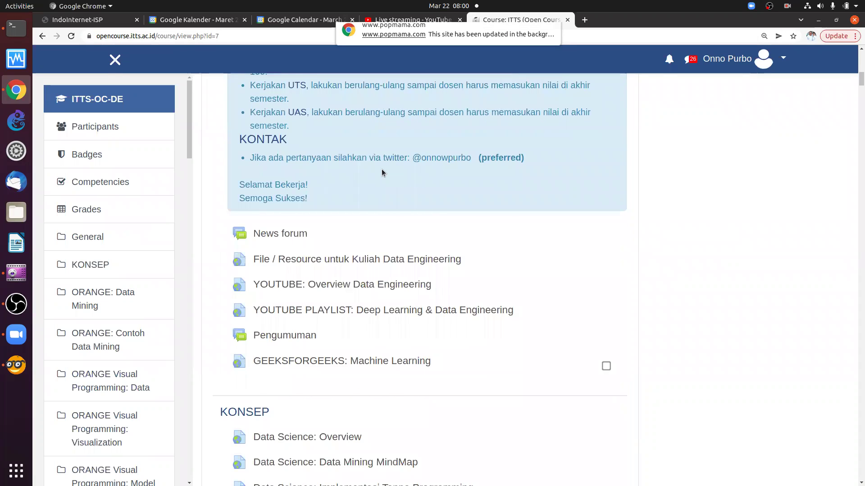
pyautogui.scroll(-3, 382, 170)
pyautogui.scroll(-2, 382, 172)
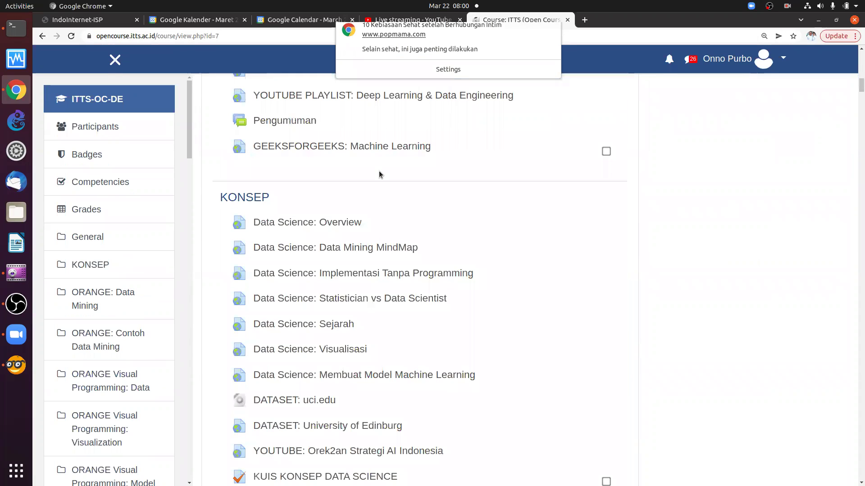
pyautogui.scroll(-2, 379, 180)
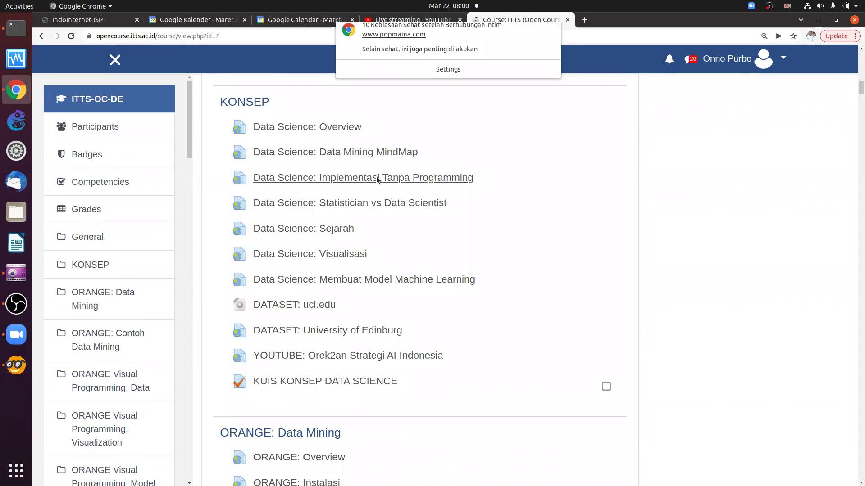
pyautogui.scroll(-4, 377, 180)
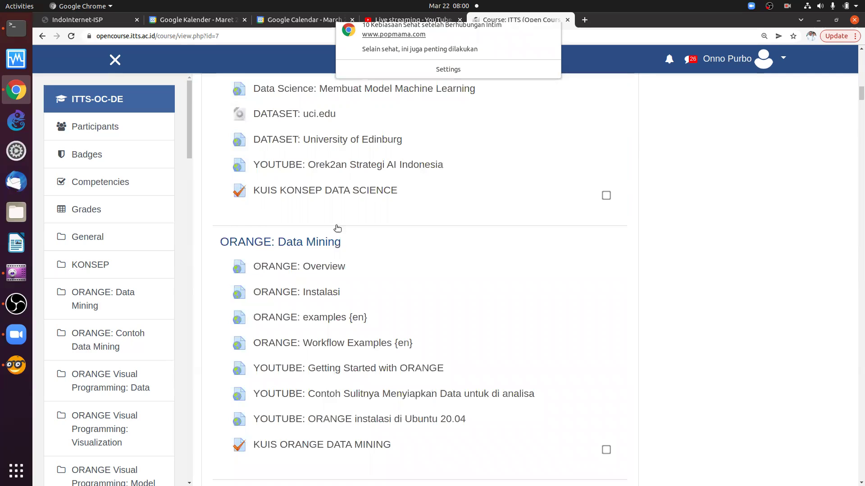
pyautogui.scroll(7, 336, 226)
pyautogui.scroll(3, 333, 203)
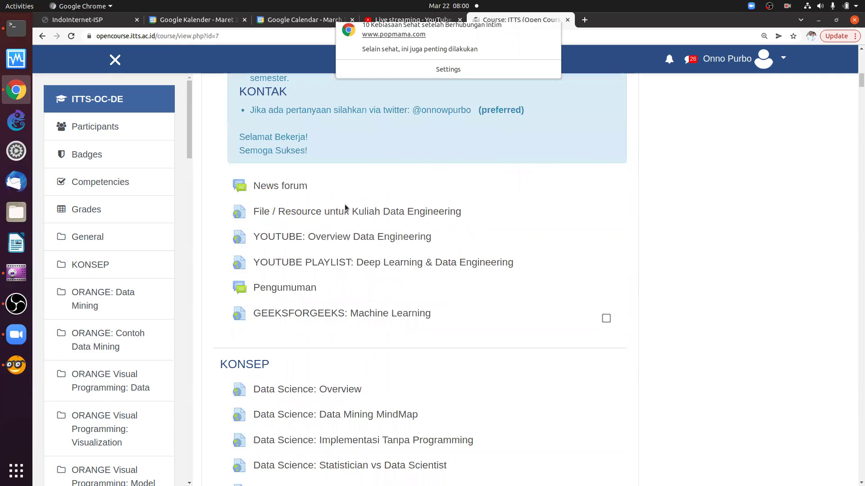
pyautogui.scroll(-4, 344, 204)
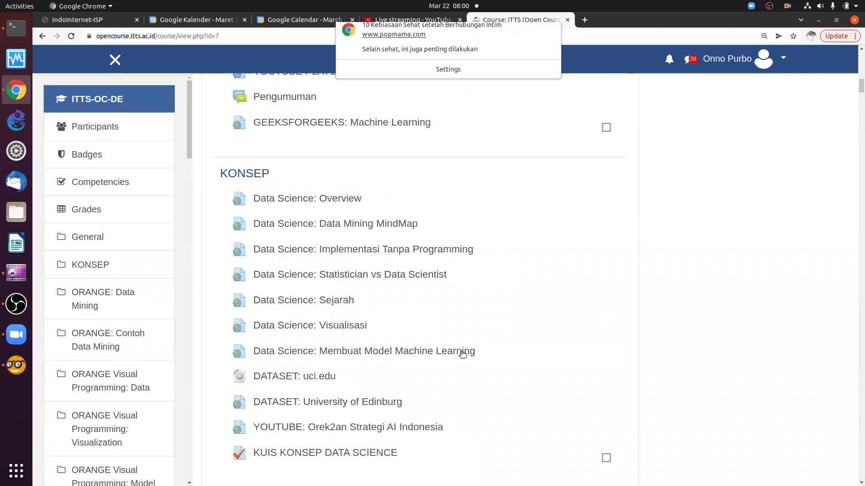
pyautogui.scroll(-7, 426, 289)
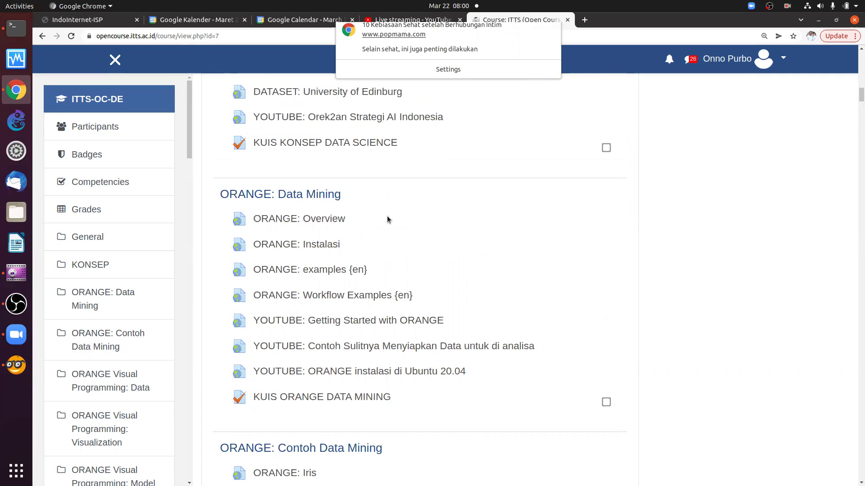
# Examine the topics listed under ORANGE: Data Mining, ORANGE: Contoh Data Mining and ORANGE Visual Programming: Data.
pyautogui.scroll(-1, 420, 323)
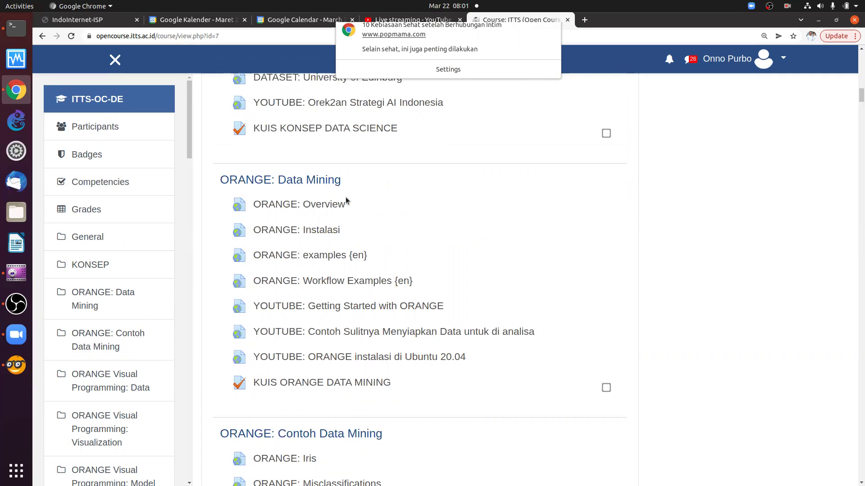
pyautogui.scroll(-5, 346, 201)
pyautogui.scroll(-1, 432, 330)
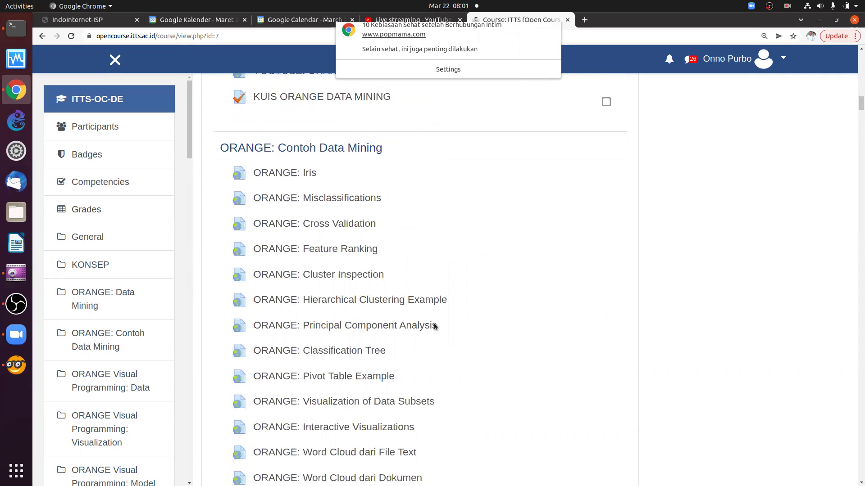
pyautogui.scroll(-5, 435, 325)
pyautogui.scroll(-5, 434, 318)
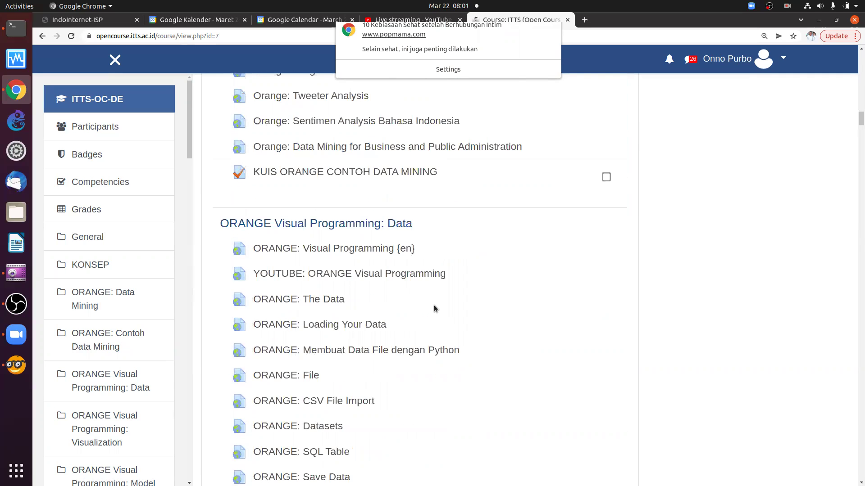
pyautogui.scroll(-1, 455, 279)
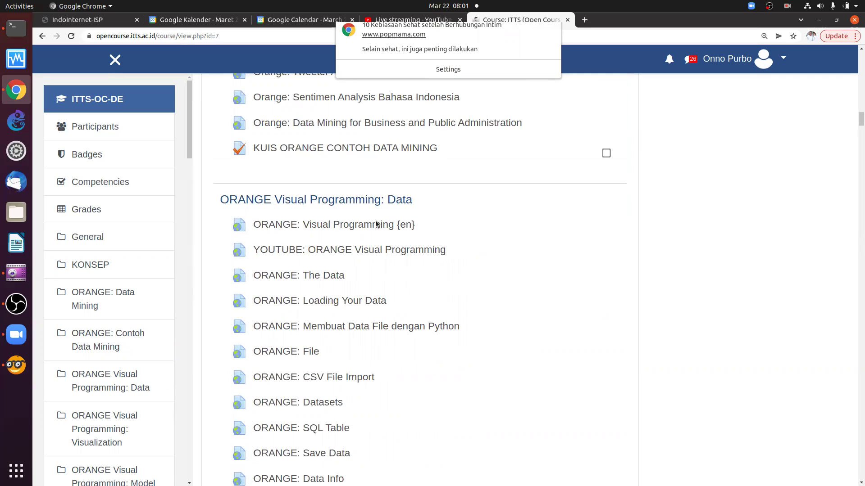
pyautogui.scroll(-2, 405, 261)
pyautogui.scroll(-3, 424, 294)
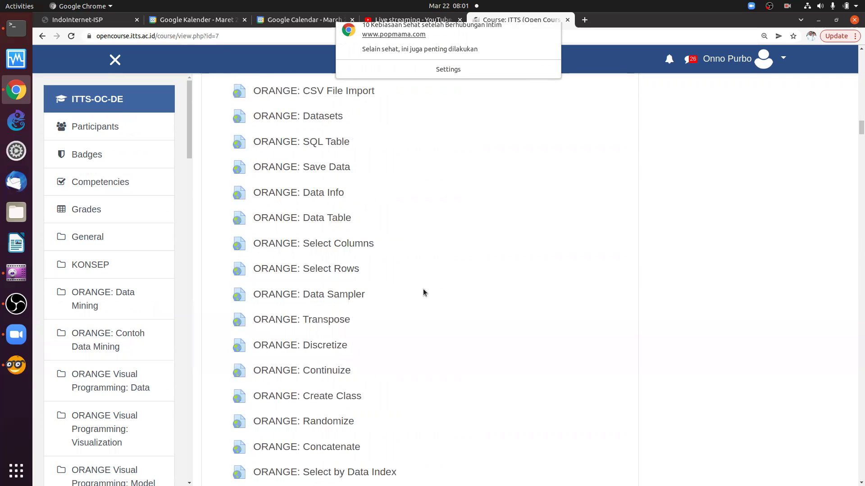
pyautogui.scroll(-3, 423, 292)
pyautogui.scroll(-4, 424, 292)
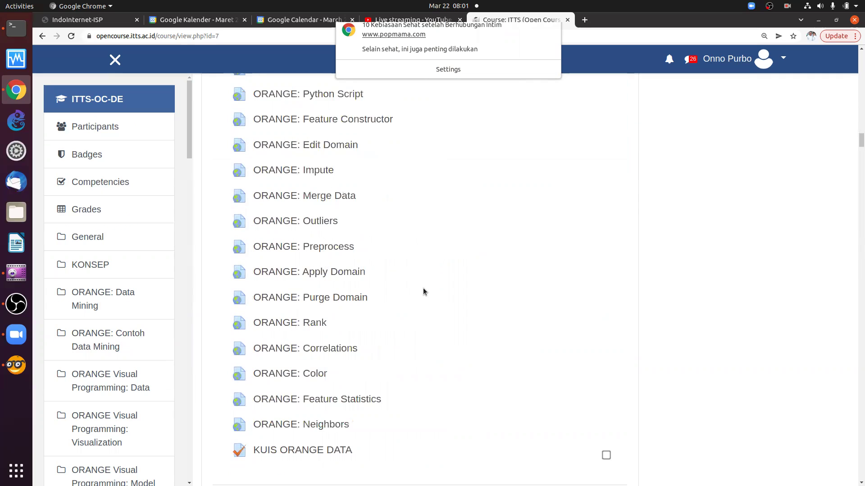
pyautogui.scroll(-3, 423, 288)
pyautogui.scroll(5, 423, 280)
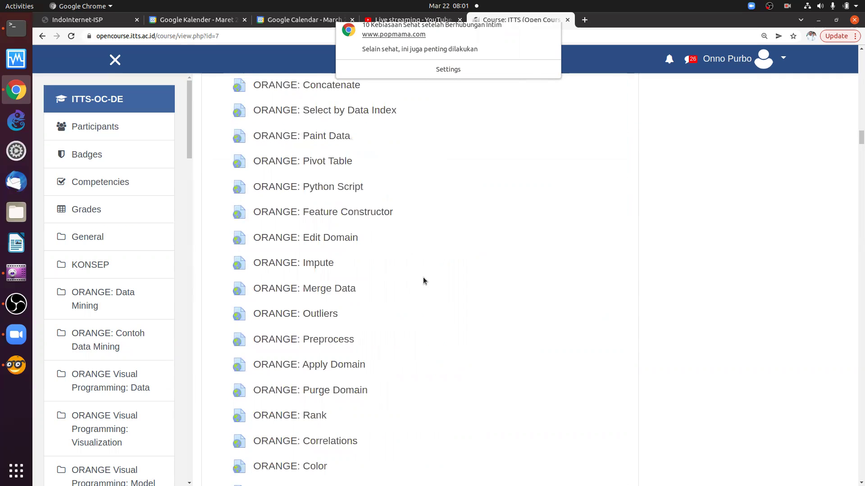
pyautogui.scroll(5, 423, 274)
pyautogui.scroll(5, 423, 275)
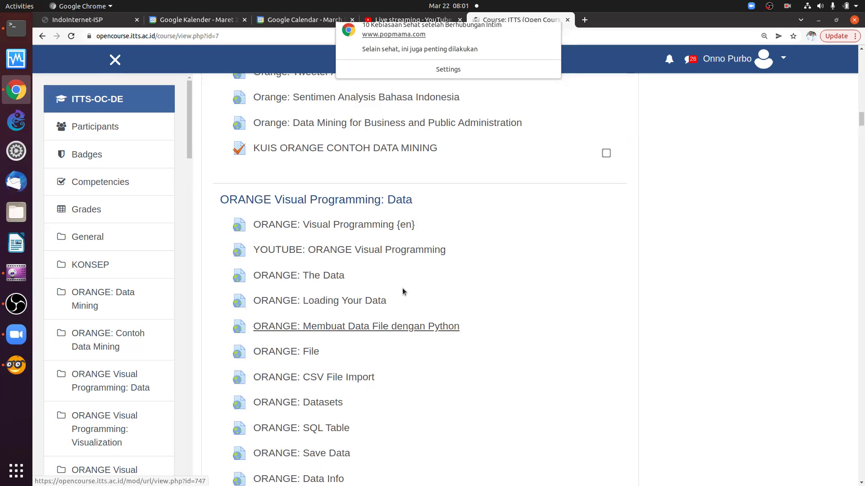
# Review the ORANGE Visual Programming: Data topics again and return to the dataset entries in the KONSEP section.
pyautogui.scroll(2, 402, 288)
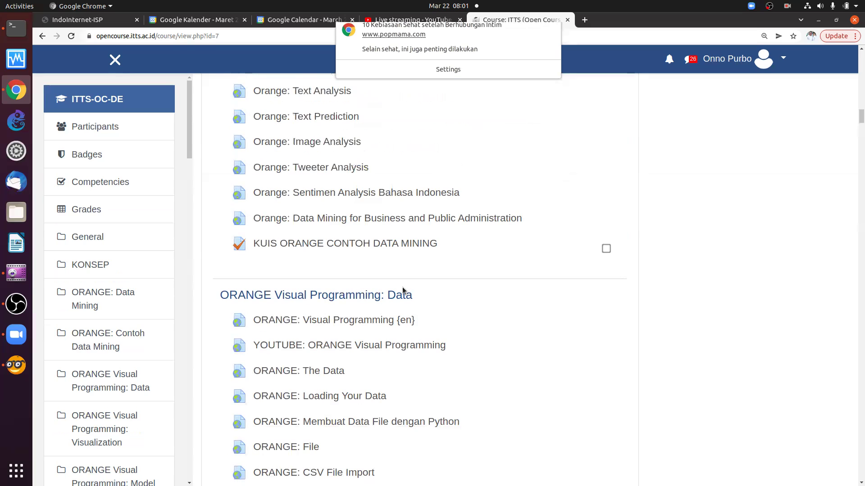
pyautogui.scroll(-10, 403, 289)
pyautogui.scroll(-6, 402, 285)
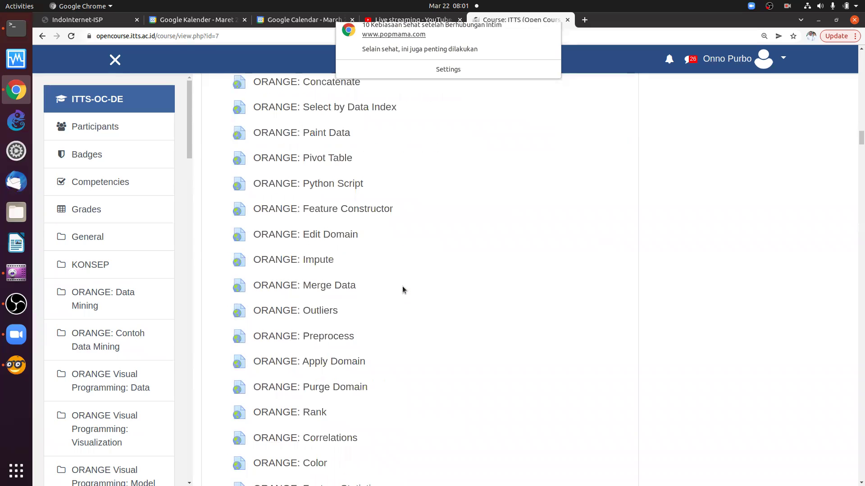
pyautogui.scroll(-4, 402, 286)
pyautogui.scroll(5, 402, 283)
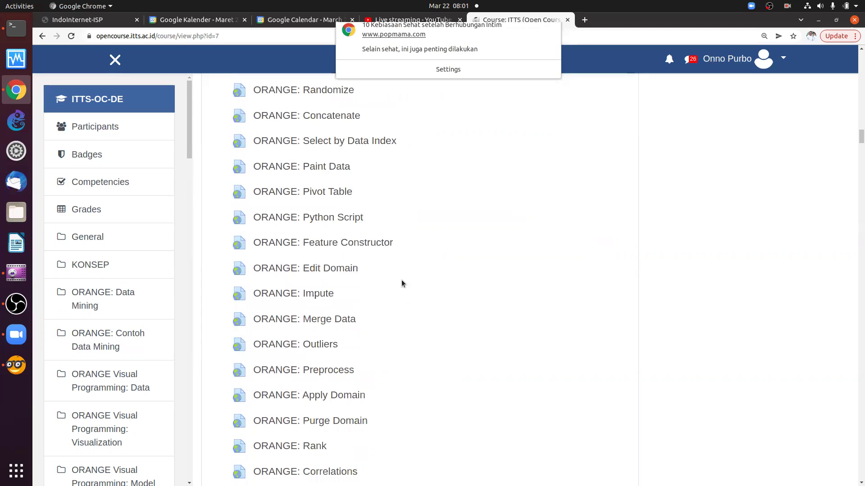
pyautogui.scroll(-11, 400, 273)
pyautogui.scroll(10, 401, 271)
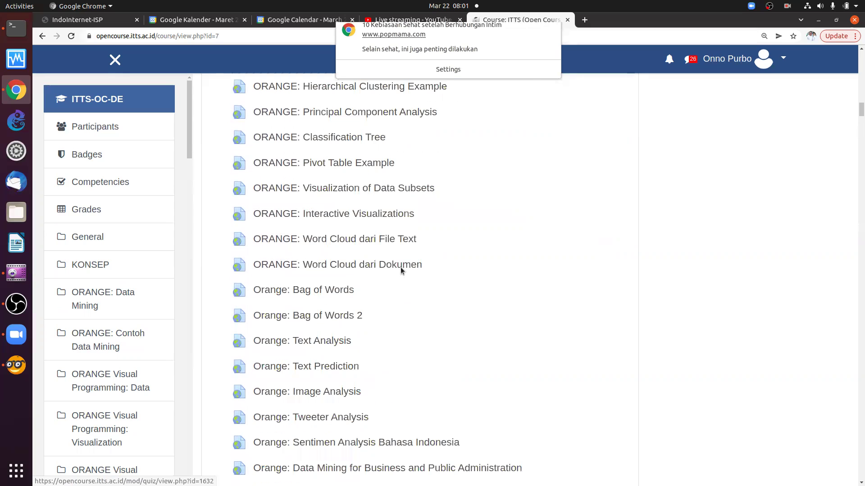
pyautogui.scroll(5, 401, 270)
pyautogui.scroll(4, 401, 270)
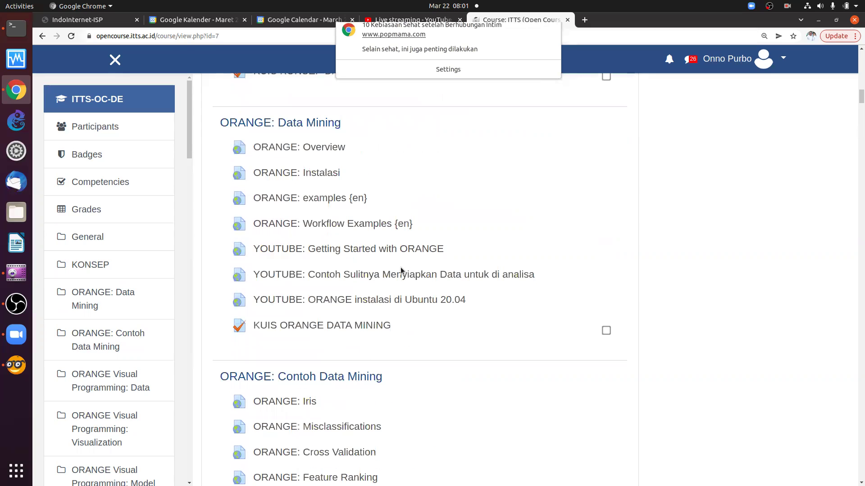
pyautogui.scroll(4, 401, 270)
pyautogui.scroll(1, 400, 271)
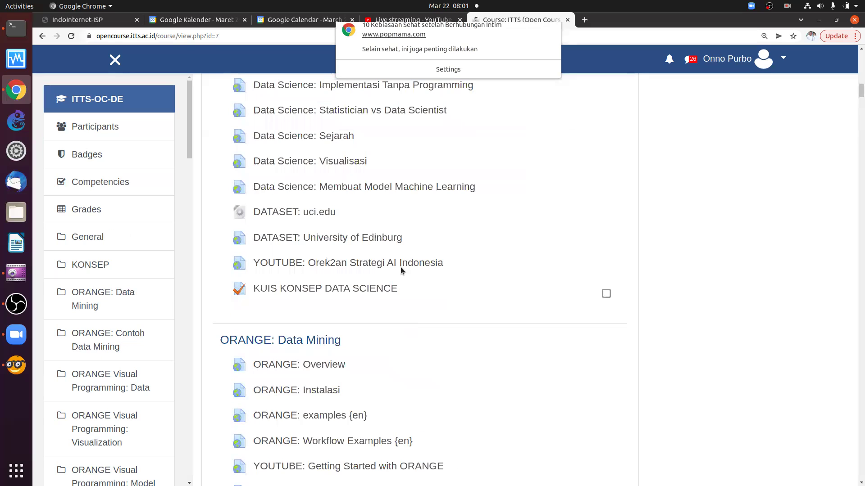
pyautogui.scroll(1, 359, 263)
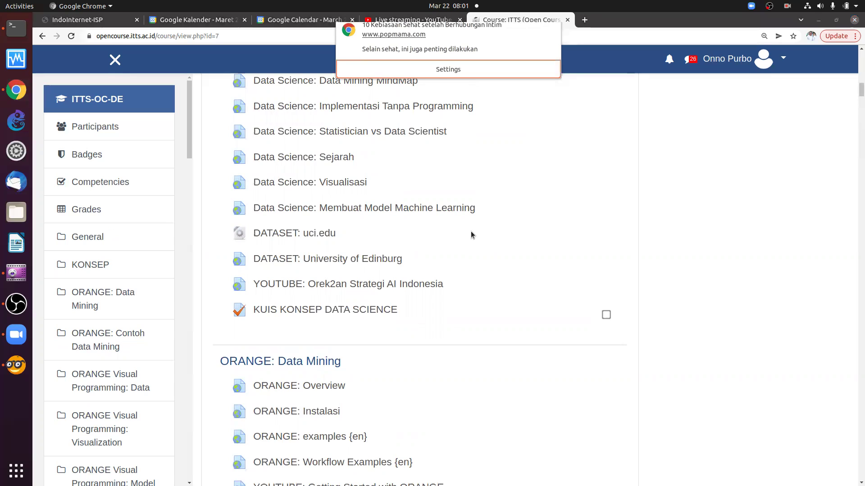
pyautogui.scroll(1, 471, 235)
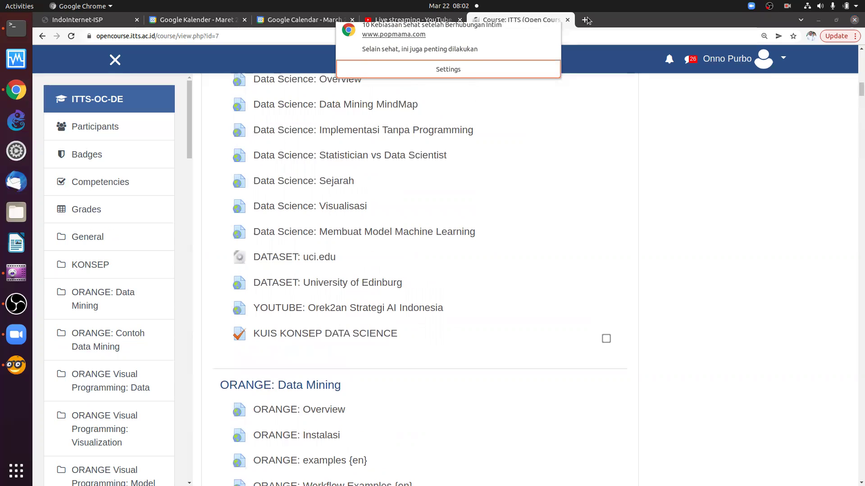
# Try to dismiss the popmama.com notification and close the article page opened from it.
pyautogui.click(558, 23)
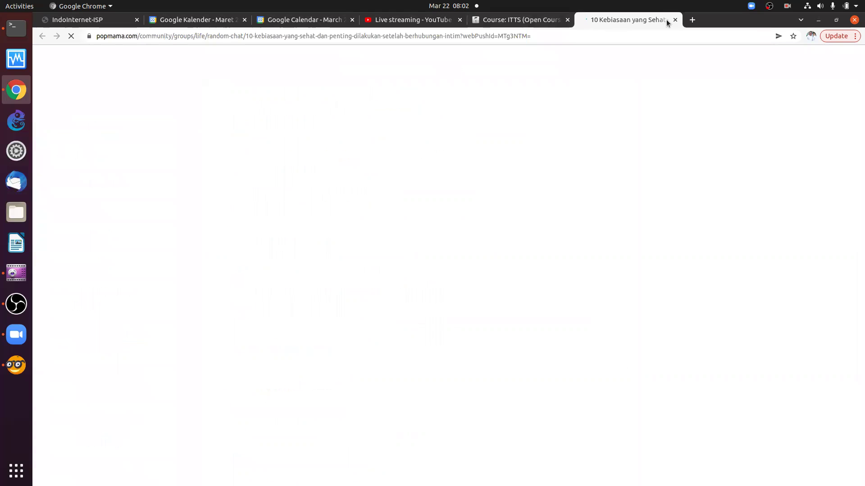
pyautogui.middleClick(582, 20)
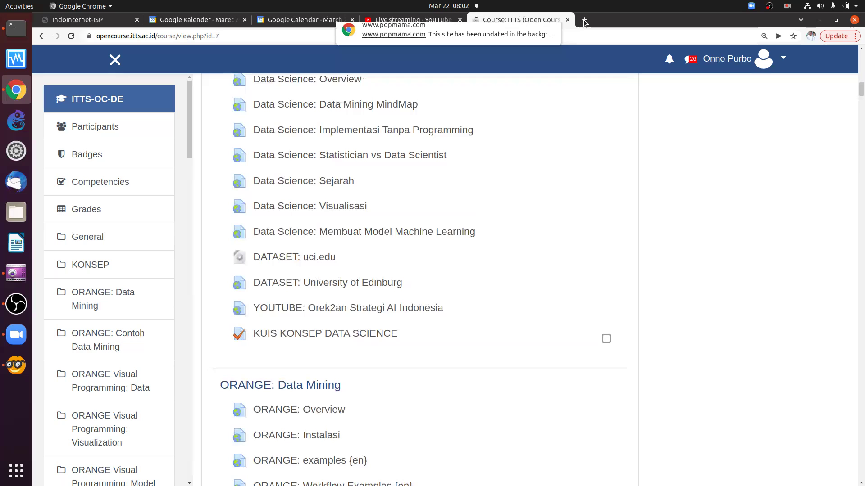
# Switch to Orange, view its example workflows from the welcome screen, and close the example list.
pyautogui.click(21, 369)
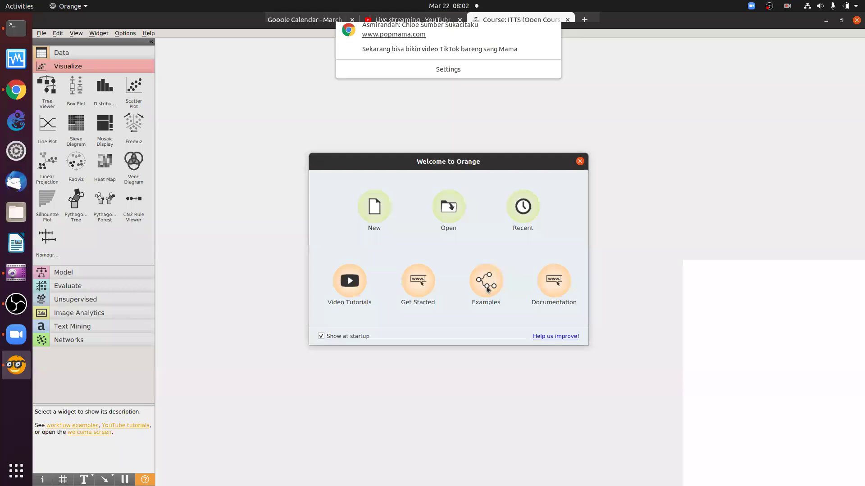
pyautogui.click(486, 269)
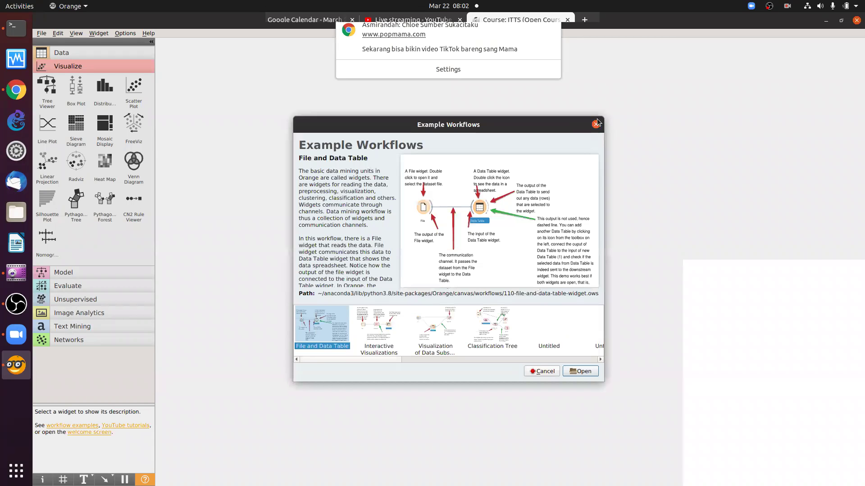
pyautogui.click(596, 122)
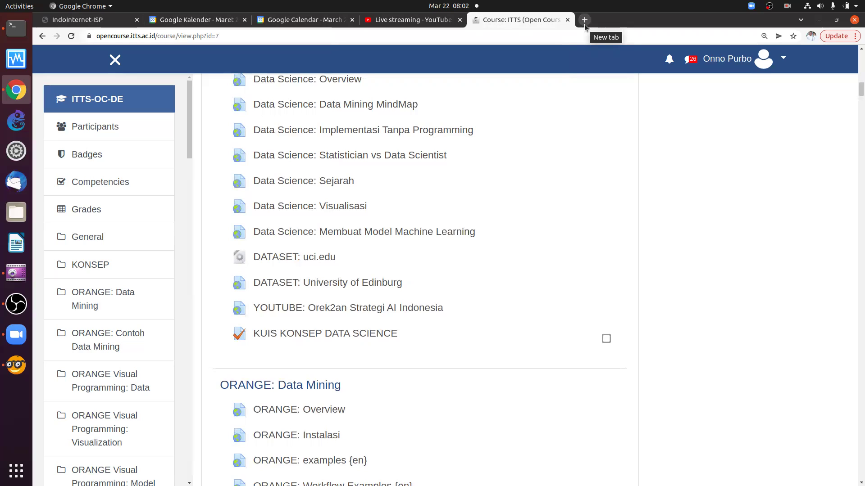
# Back on the course page in Chrome, open the uci.edu and University of Edinburg dataset links in new tabs.
pyautogui.rightClick(307, 258)
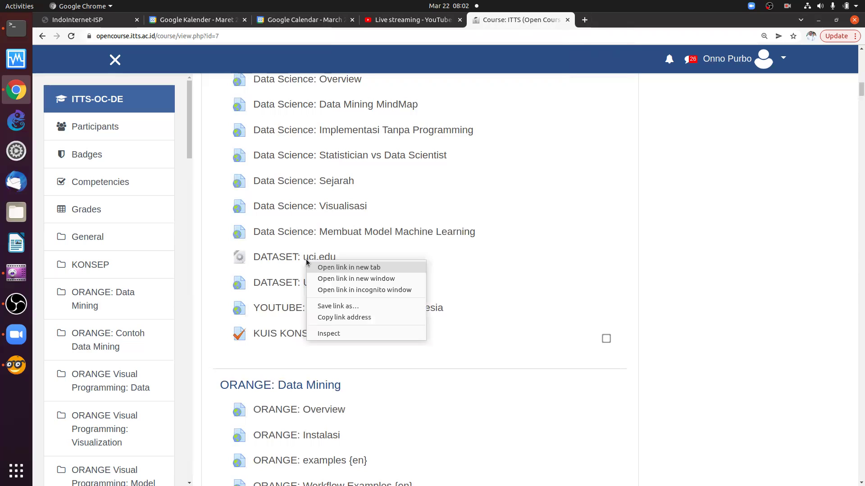
pyautogui.click(347, 269)
pyautogui.middleClick(357, 287)
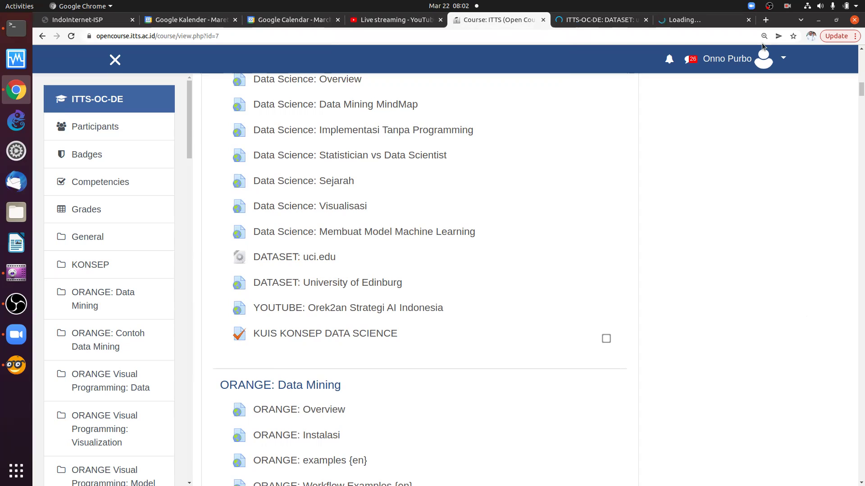
# Raise the speaker volume slightly, lower the microphone level, and open the system sound settings.
pyautogui.click(833, 6)
pyautogui.scroll(10, 813, 47)
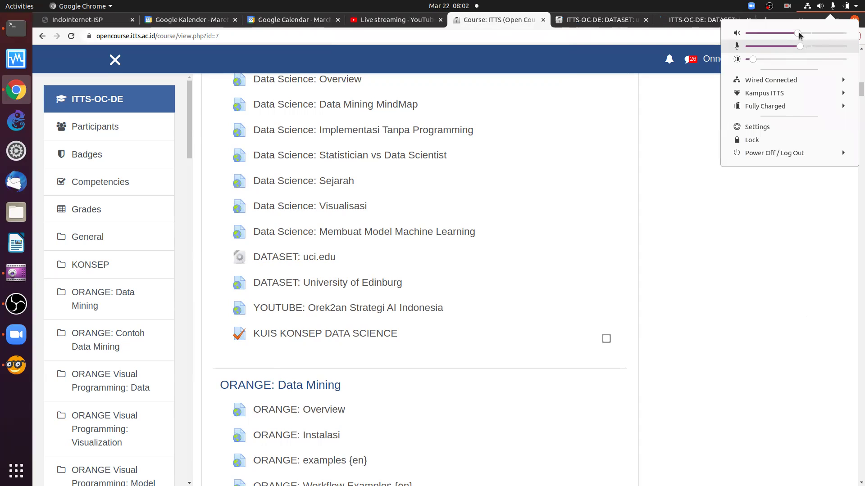
pyautogui.click(811, 33)
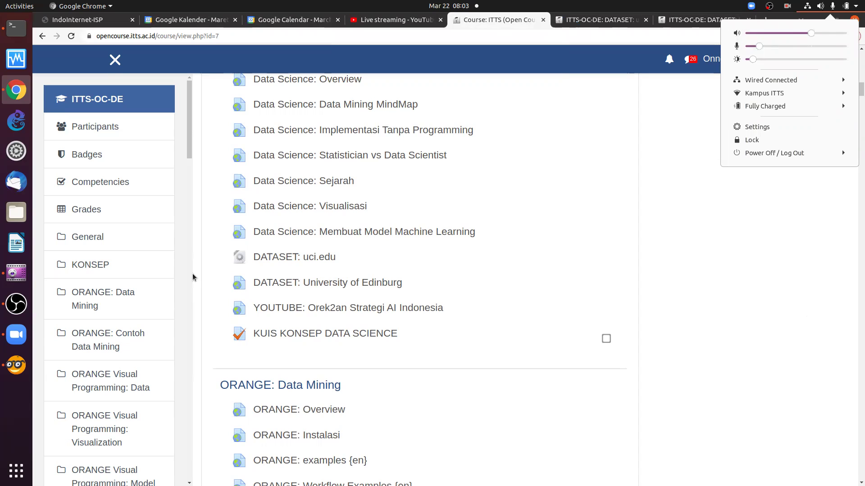
pyautogui.click(834, 6)
pyautogui.click(835, 5)
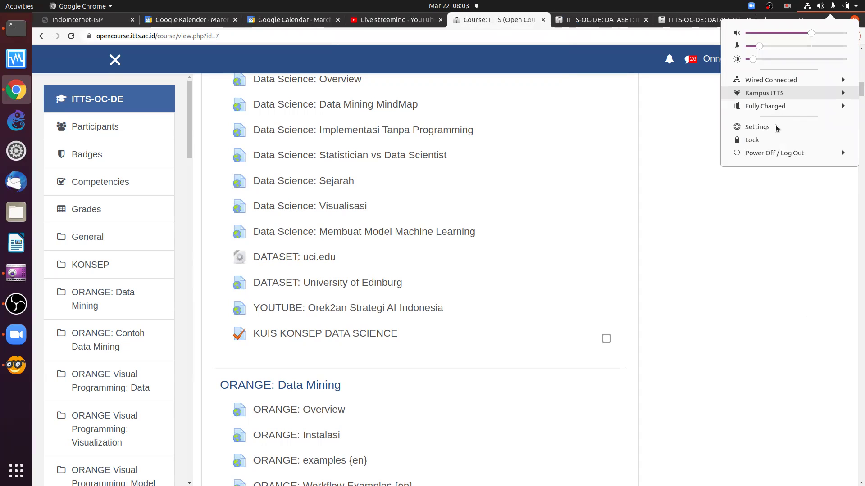
pyautogui.click(776, 128)
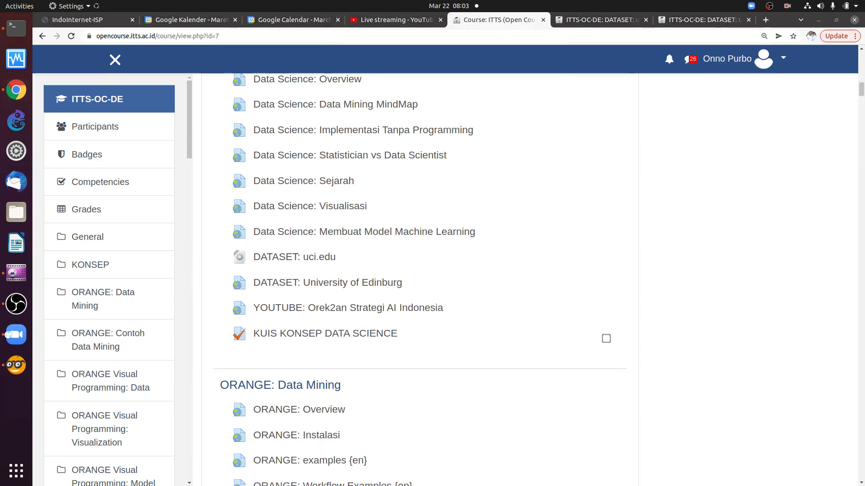
pyautogui.click(14, 336)
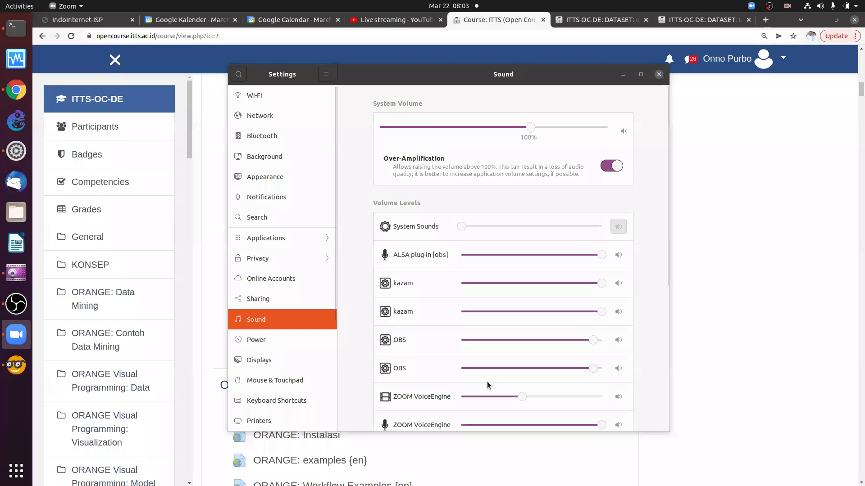
# Raise the ZOOM VoiceEngine playback volume and both OBS volume levels to about their maximum.
pyautogui.moveTo(520, 396); pyautogui.dragTo(599, 361)
pyautogui.click(599, 369)
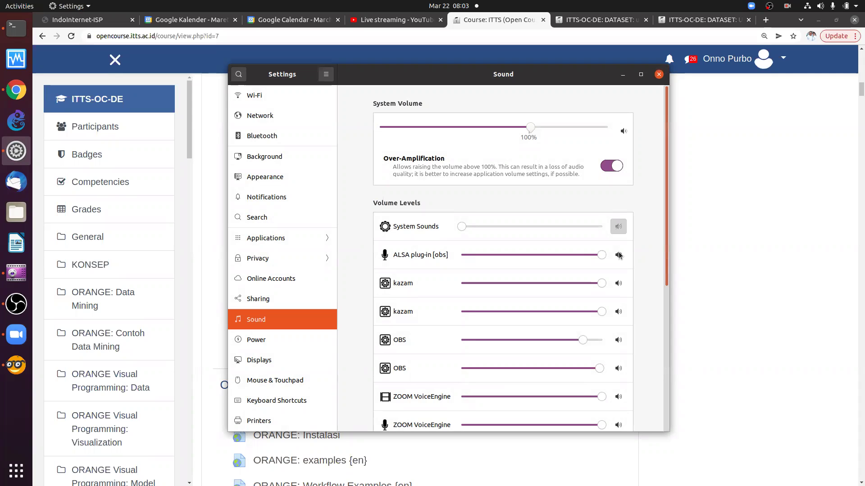
pyautogui.scroll(-3, 604, 231)
pyautogui.click(604, 231)
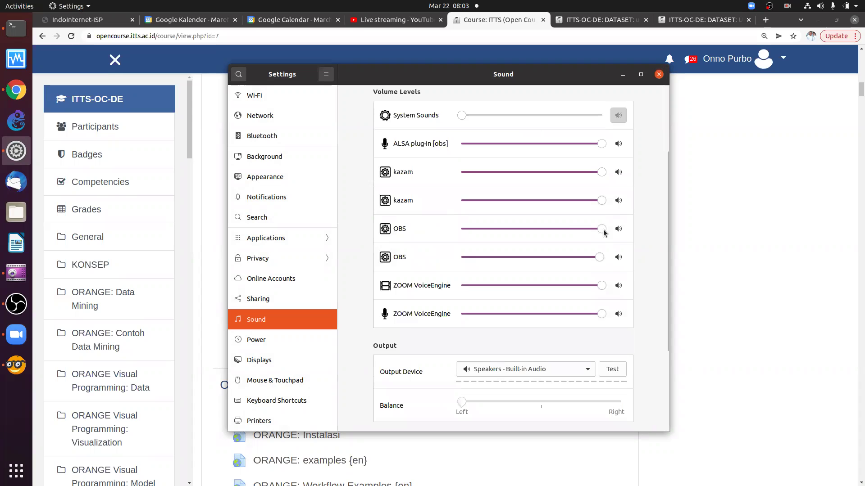
# Set the internal microphone's input volume to about 40% and minimize the Settings window.
pyautogui.scroll(-3, 644, 288)
pyautogui.click(519, 361)
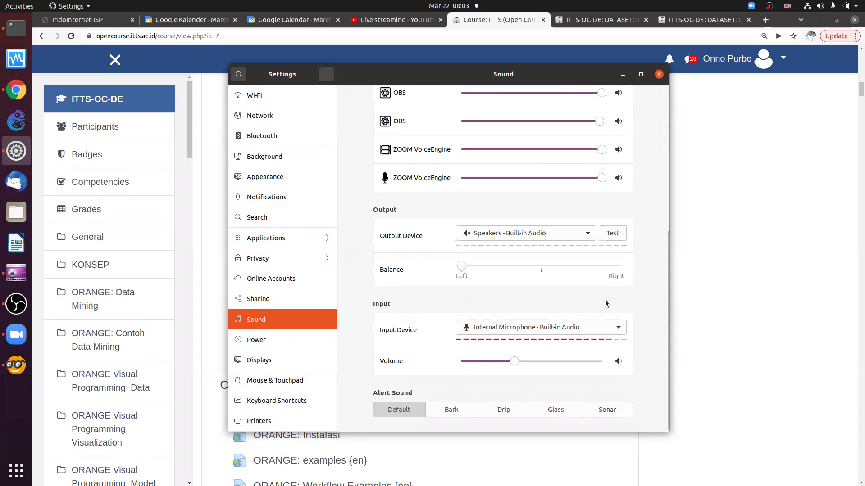
pyautogui.click(623, 74)
pyautogui.click(753, 7)
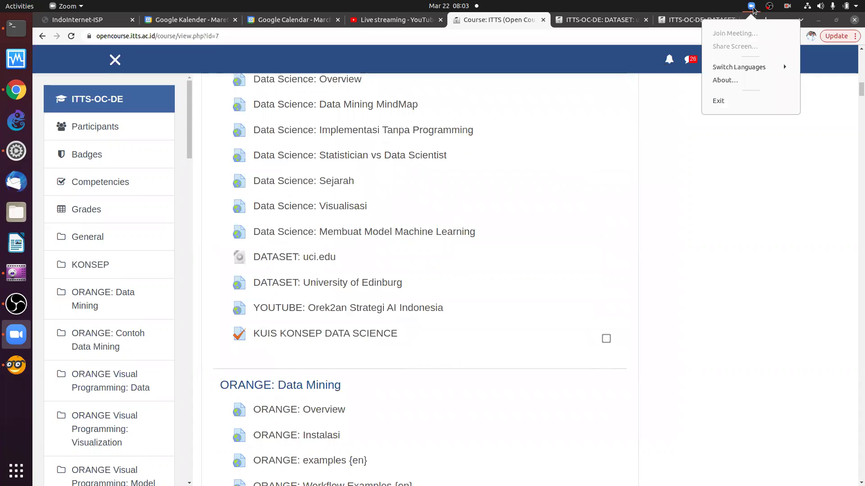
pyautogui.click(116, 336)
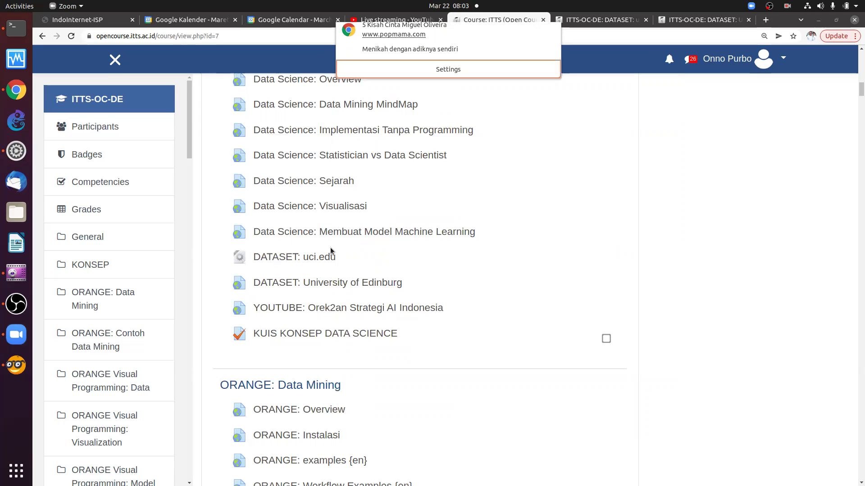
# Open the uci.edu and University of Edinburg dataset entries of the course in new tabs again.
pyautogui.click(353, 267)
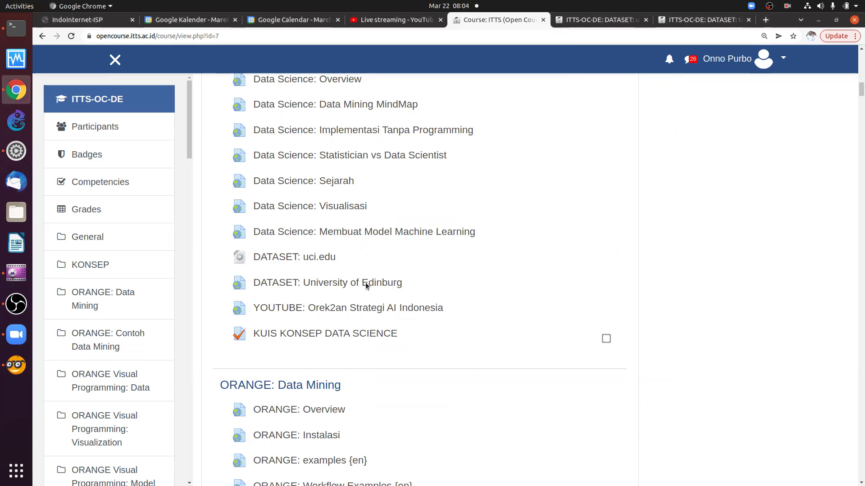
pyautogui.rightClick(353, 283)
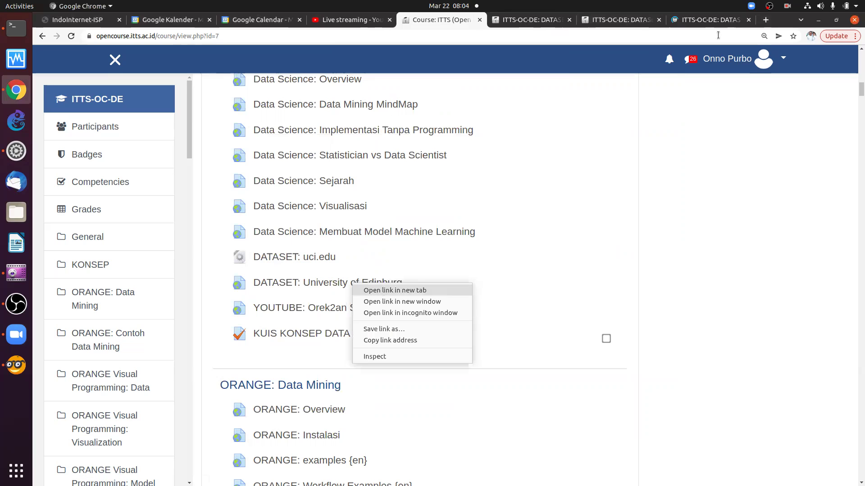
pyautogui.press('Return')
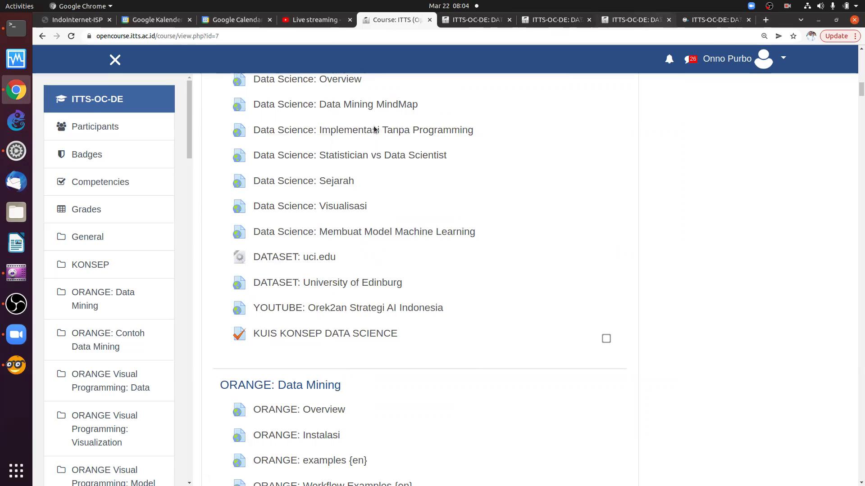
# Follow the resource links on the new uci.edu and University of Edinburg entry pages to open both external dataset sites.
pyautogui.hotkey('ctrl', 'Tab')
pyautogui.hotkey('ctrl', 'Tab')
pyautogui.hotkey('ctrl', 'Tab')
pyautogui.press('Return')
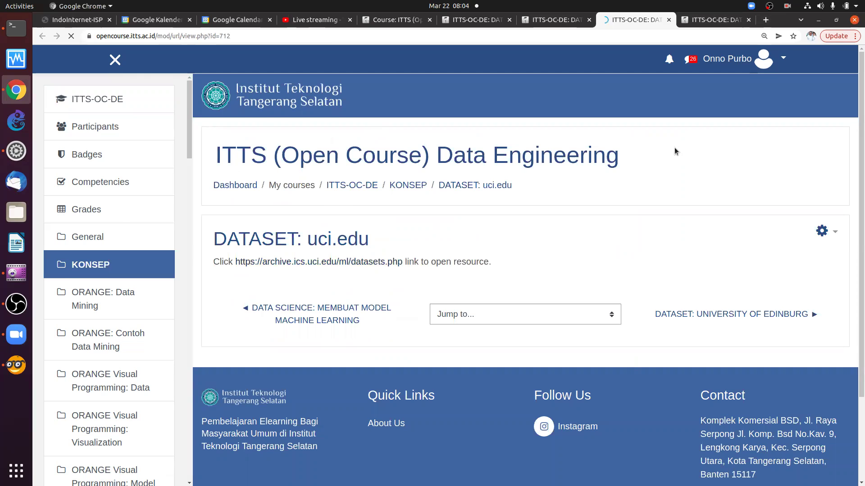
pyautogui.hotkey('ctrl', 'Tab')
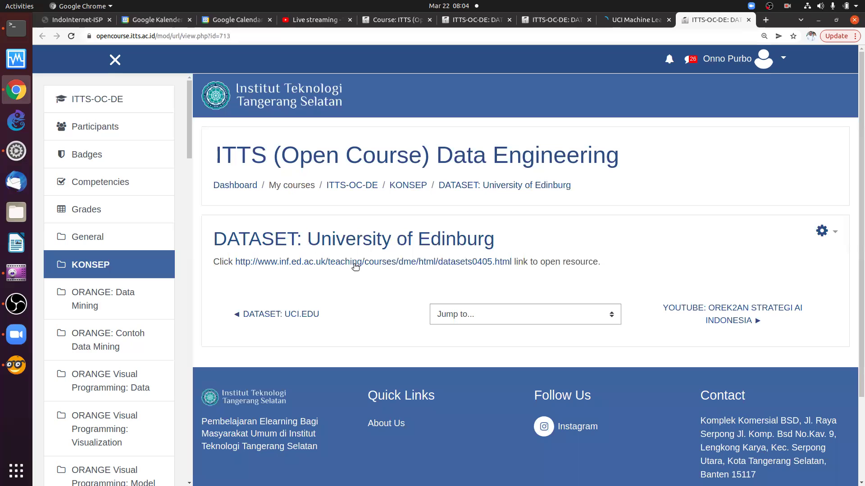
pyautogui.click(404, 261)
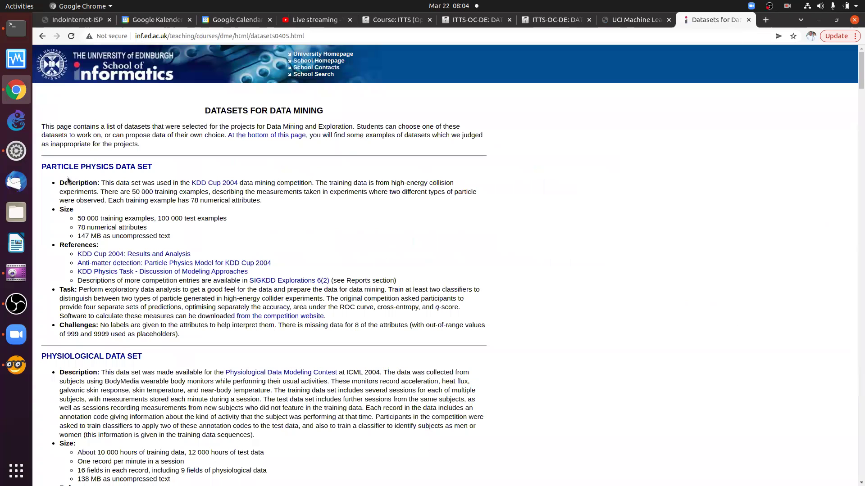
# Open kaggle.com in a new tab.
pyautogui.click(764, 23)
pyautogui.click(569, 37)
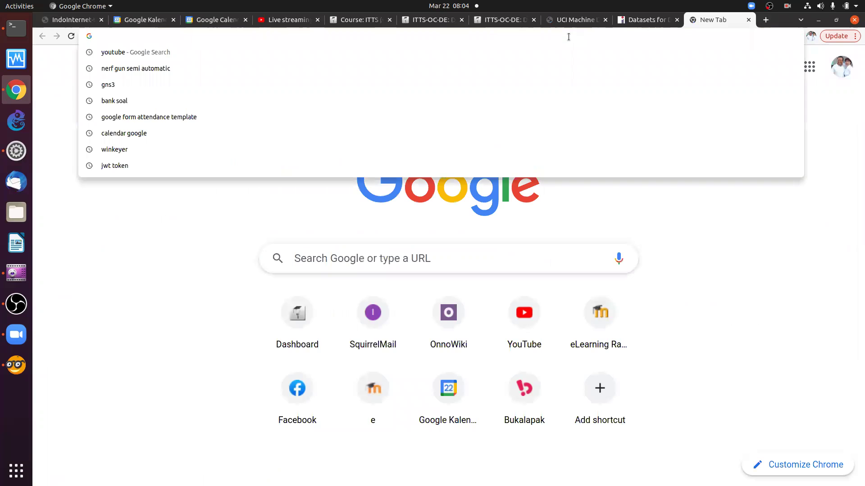
pyautogui.write('kaggle')
pyautogui.press('Return')
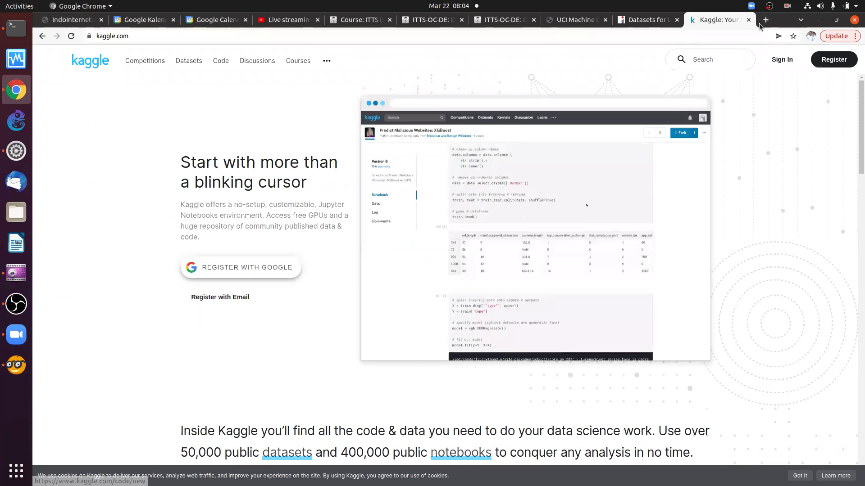
# Search Google for "data,go.id" in a new tab.
pyautogui.hotkey('ctrl', 't')
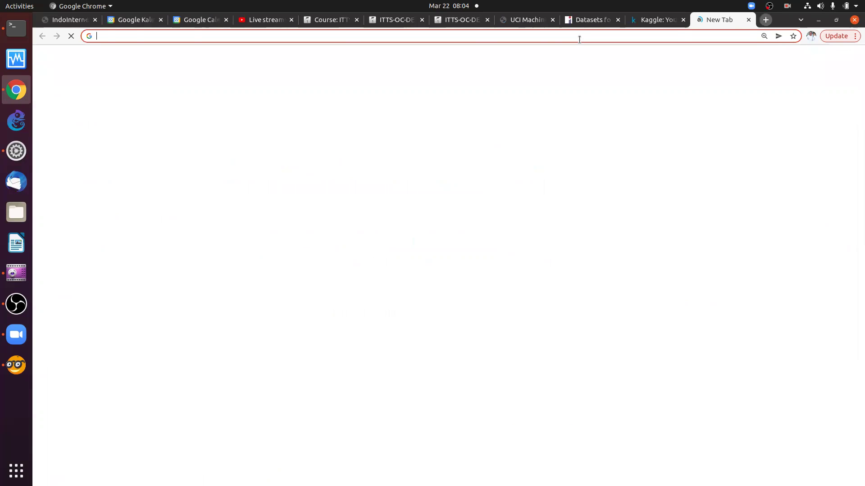
pyautogui.click(579, 39)
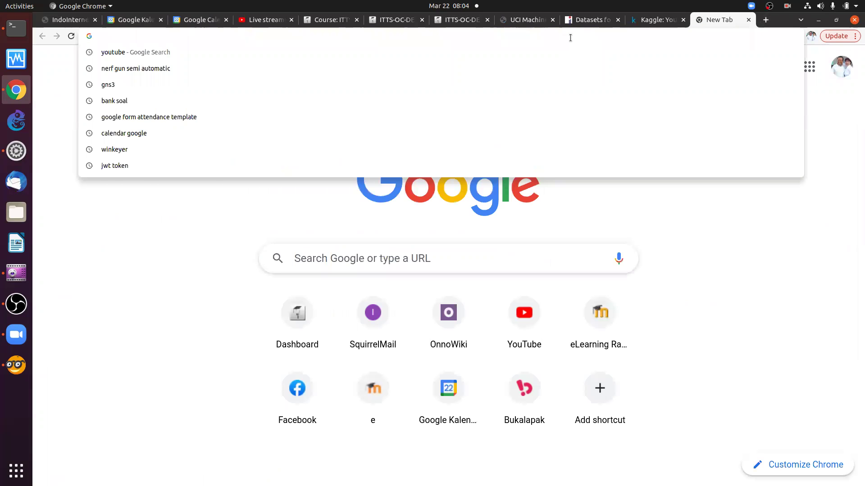
pyautogui.write('data,gi.')
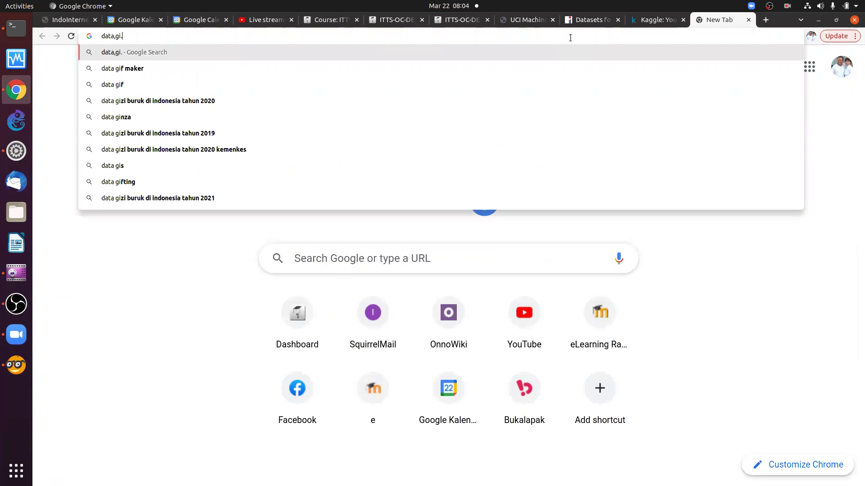
pyautogui.press('BackSpace')
pyautogui.press('BackSpace')
pyautogui.write('o.id')
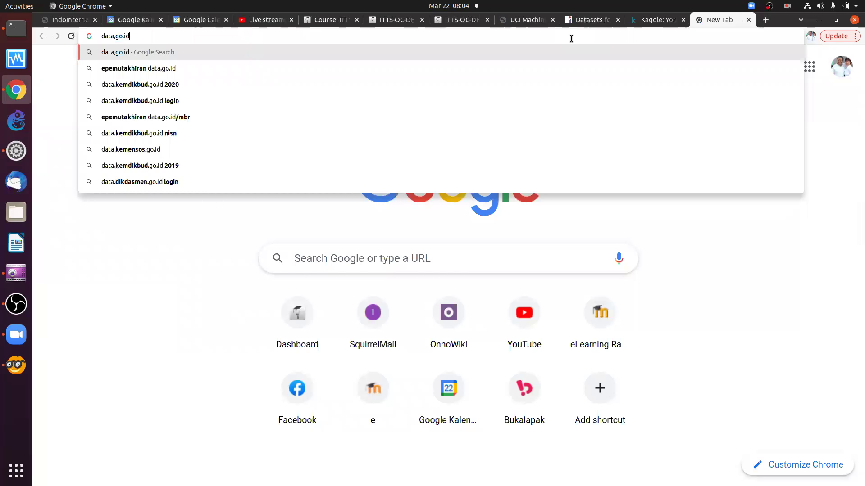
pyautogui.press('Return')
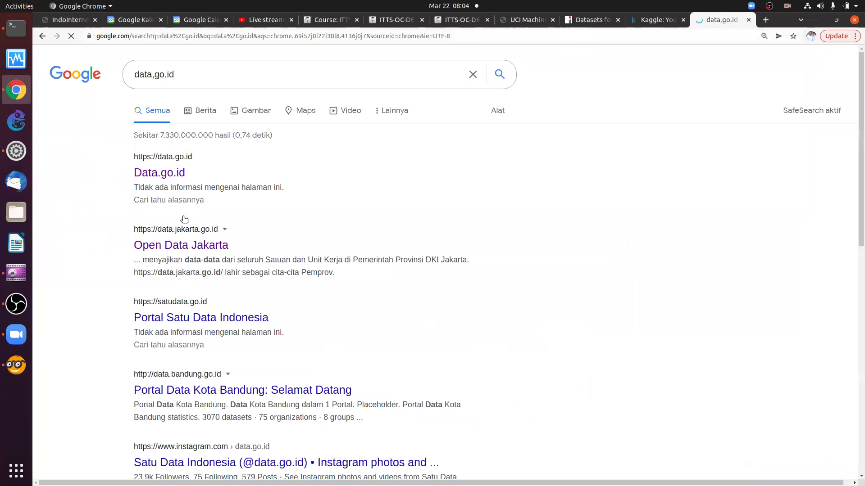
# Open the Open Data Jakarta and Data.go.id search results in new tabs.
pyautogui.rightClick(195, 247)
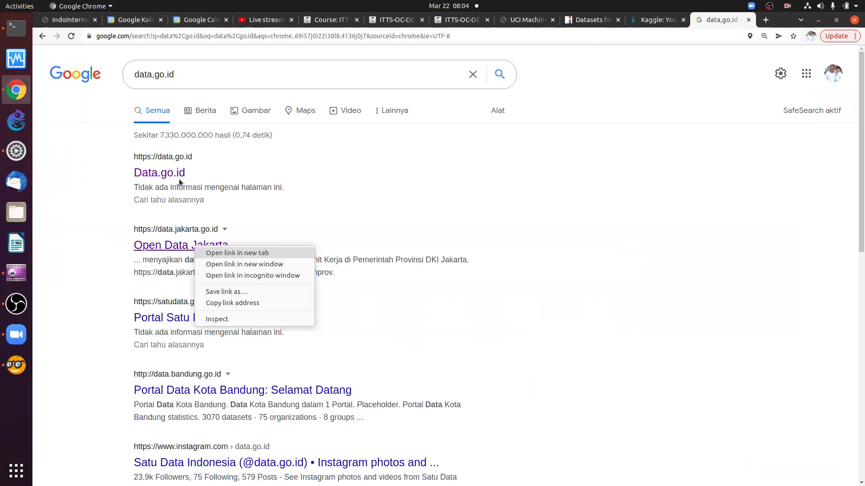
pyautogui.click(208, 252)
pyautogui.rightClick(180, 179)
pyautogui.click(185, 182)
# Close the COVID-19 popup on the Open Data Jakarta portal and enlarge its page three zoom levels.
pyautogui.click(671, 19)
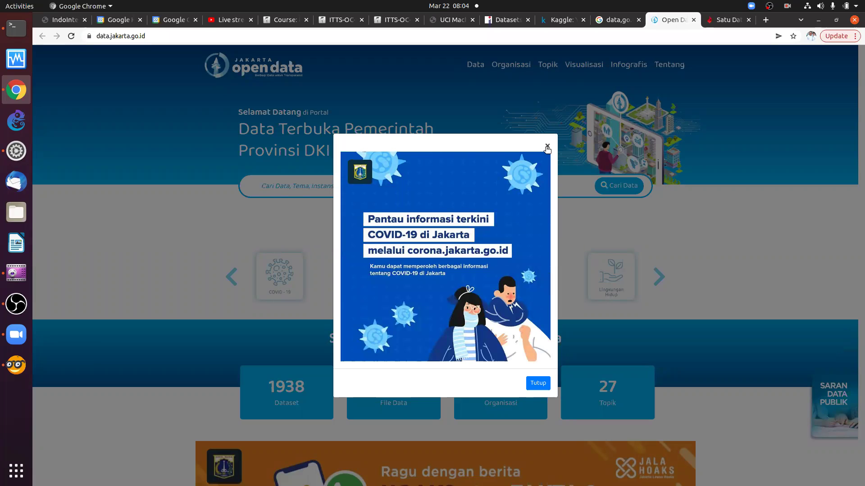
pyautogui.click(547, 147)
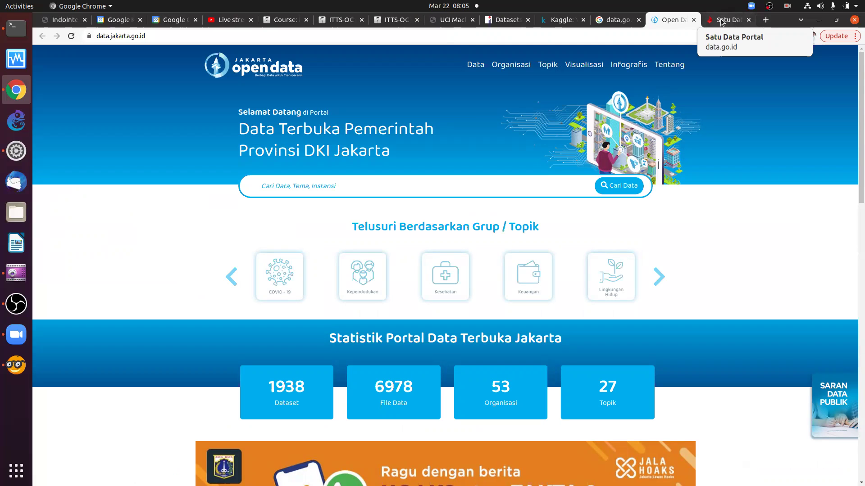
pyautogui.hotkey('ctrl', 'Tab')
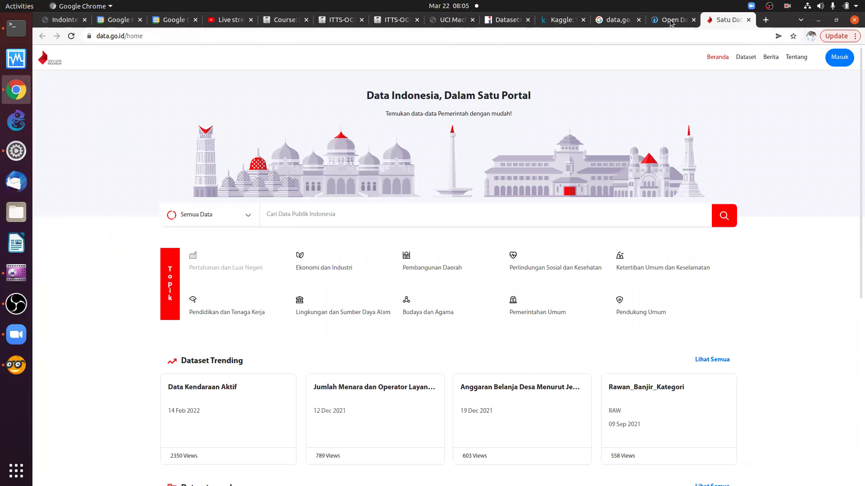
pyautogui.hotkey('ctrl', 'shift', 'Tab')
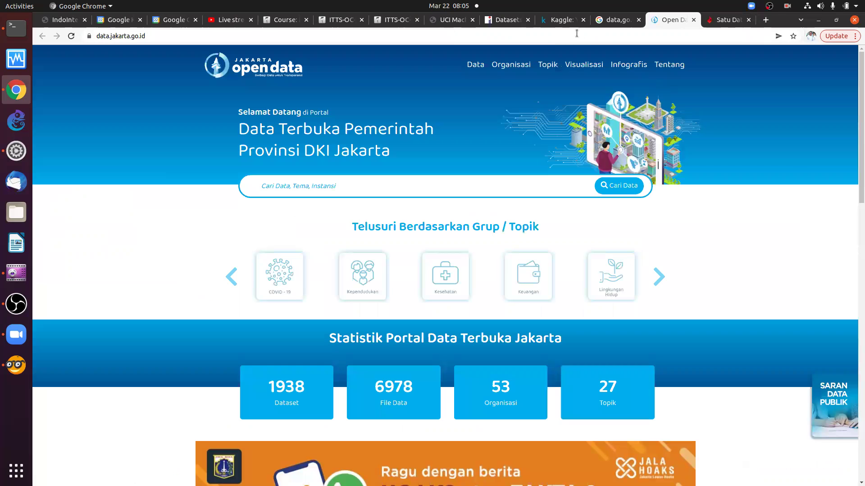
pyautogui.hotkey('ctrl', '+')
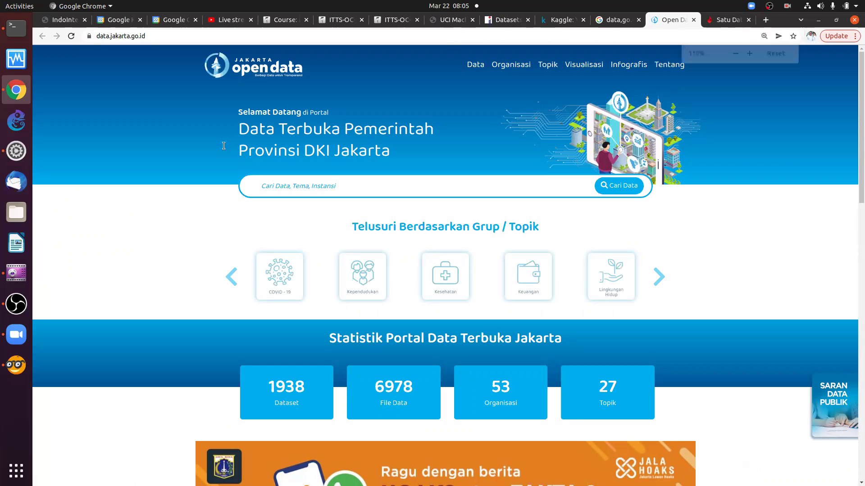
pyautogui.hotkey('ctrl', '+')
pyautogui.hotkey('ctrl', '+')
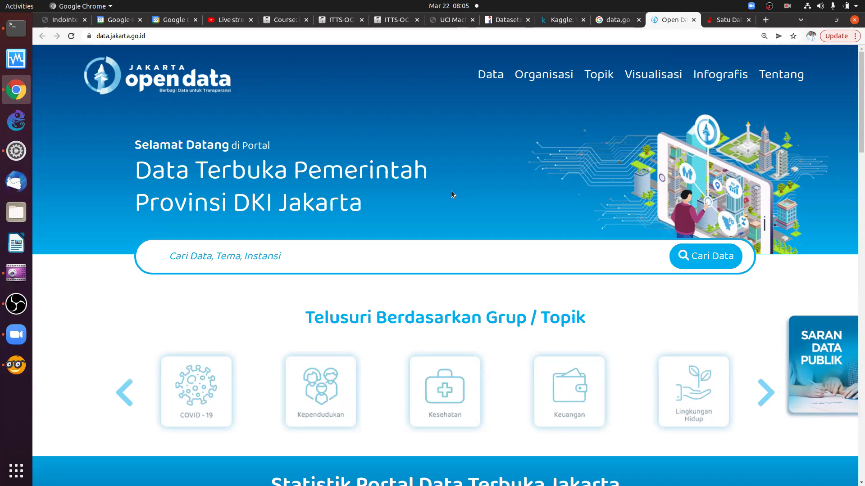
# View the Satu Data portal at data.go.id and close the Google results tab for data,go.id.
pyautogui.click(717, 22)
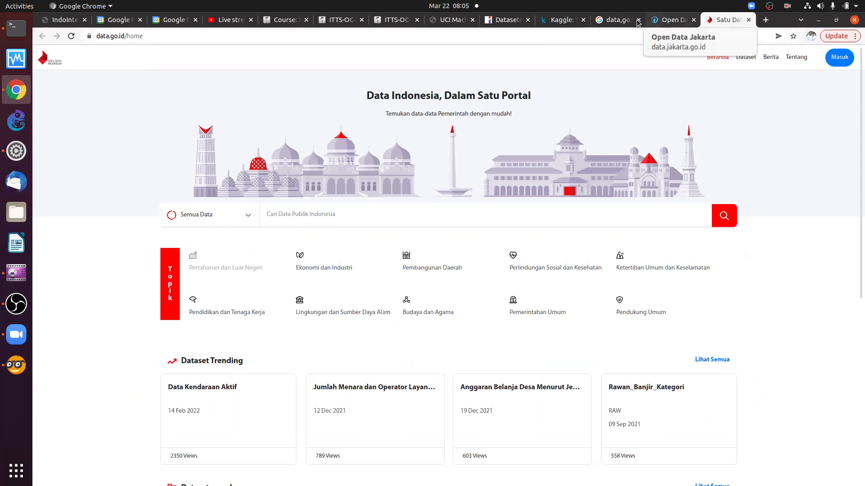
pyautogui.click(622, 22)
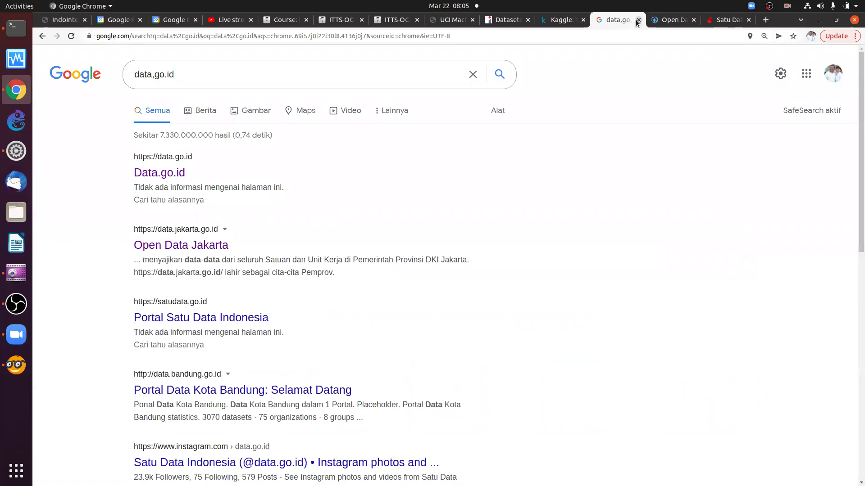
pyautogui.hotkey('ctrl', 'w')
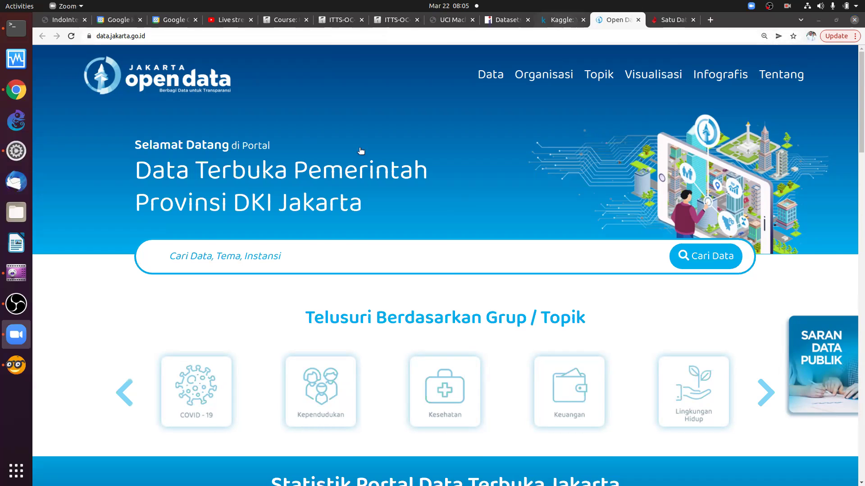
# Return to the Kaggle home page and enlarge it for easier reading.
pyautogui.hotkey('ctrl', 'pageup')
pyautogui.hotkey('ctrl', '+')
pyautogui.hotkey('ctrl', '+')
pyautogui.hotkey('ctrl', '+')
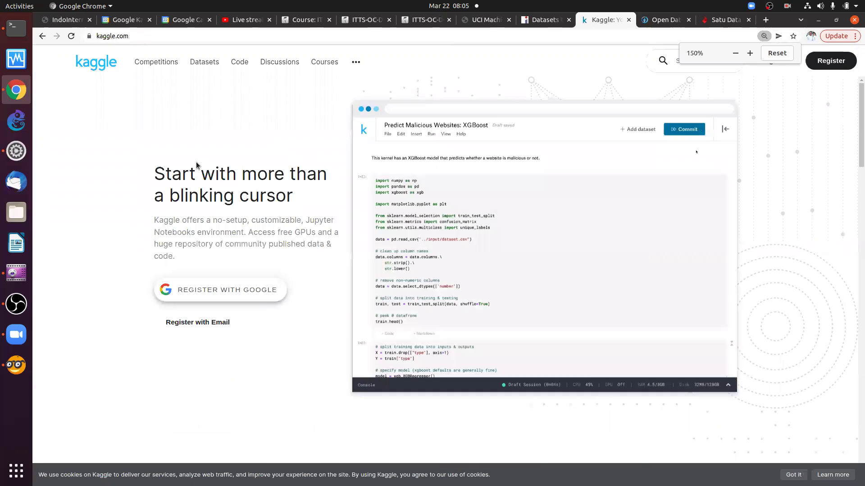
pyautogui.hotkey('ctrl', '+')
pyautogui.hotkey('ctrl', '+')
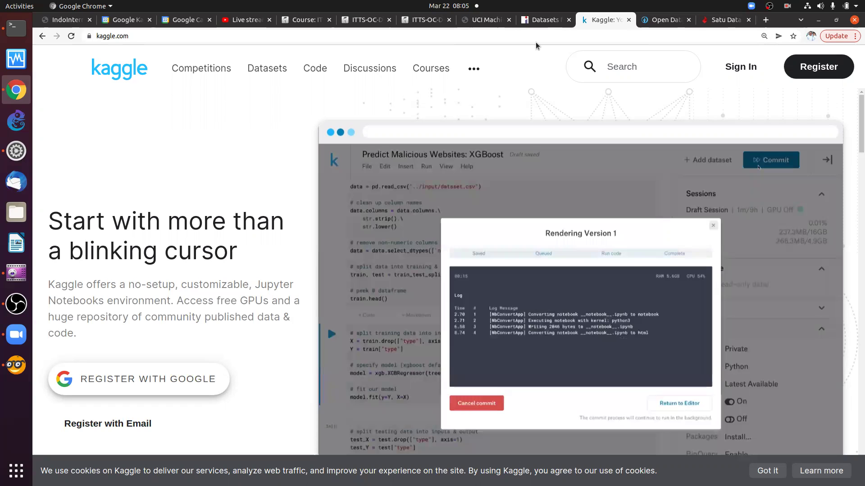
# Look through the University of Edinburgh data mining datasets page and the UCI Machine Learning Repository dataset list.
pyautogui.click(553, 22)
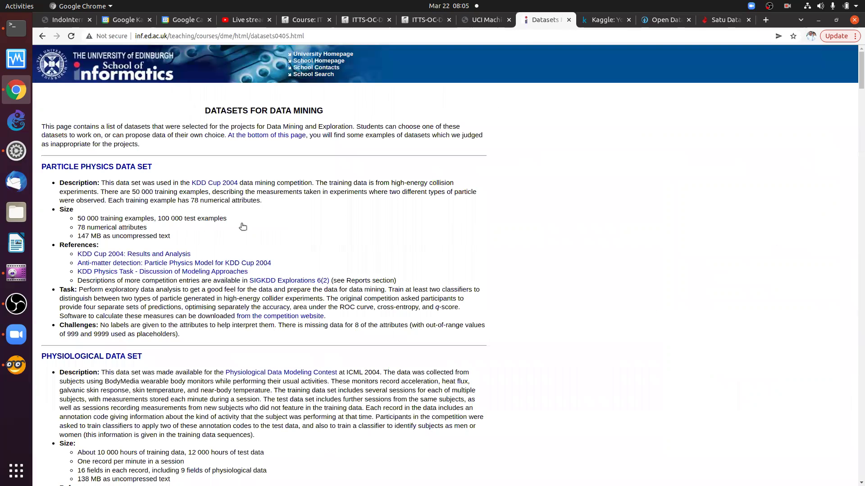
pyautogui.scroll(-3, 242, 225)
pyautogui.scroll(-3, 242, 221)
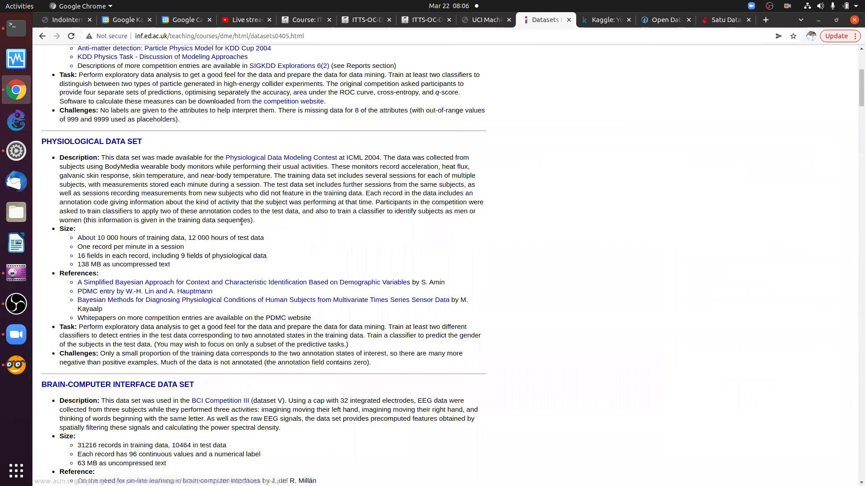
pyautogui.scroll(-5, 242, 221)
pyautogui.scroll(-2, 518, 50)
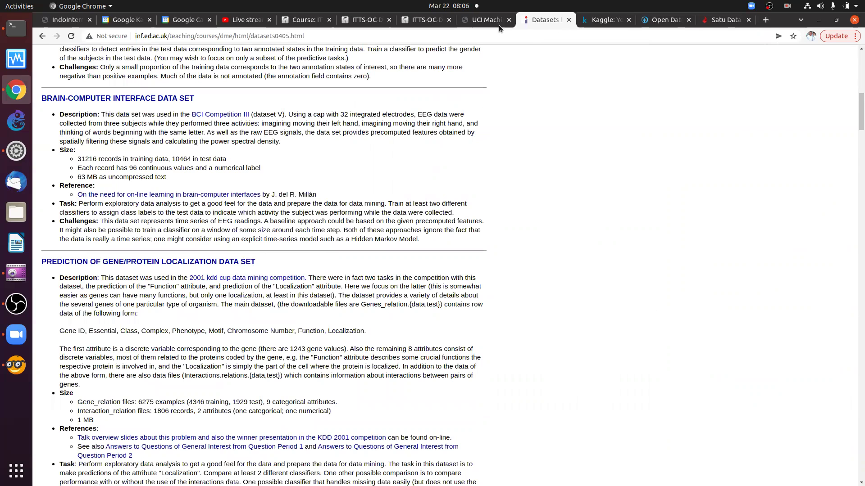
pyautogui.hotkey('ctrl', 'pageup')
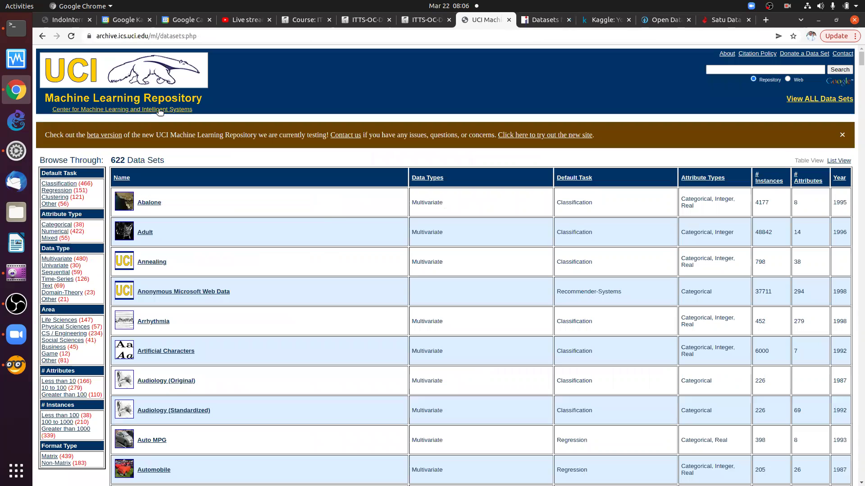
pyautogui.scroll(-2, 333, 214)
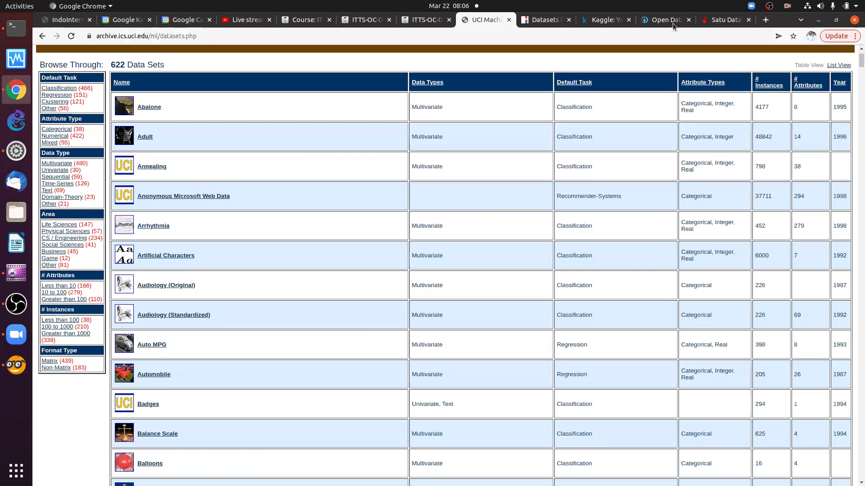
# Switch to the Open Data Jakarta portal, look over its topic groups and open the COVID-19 topic.
pyautogui.hotkey('ctrl', 'pagedown')
pyautogui.hotkey('ctrl', 'pagedown')
pyautogui.hotkey('ctrl', 'pagedown')
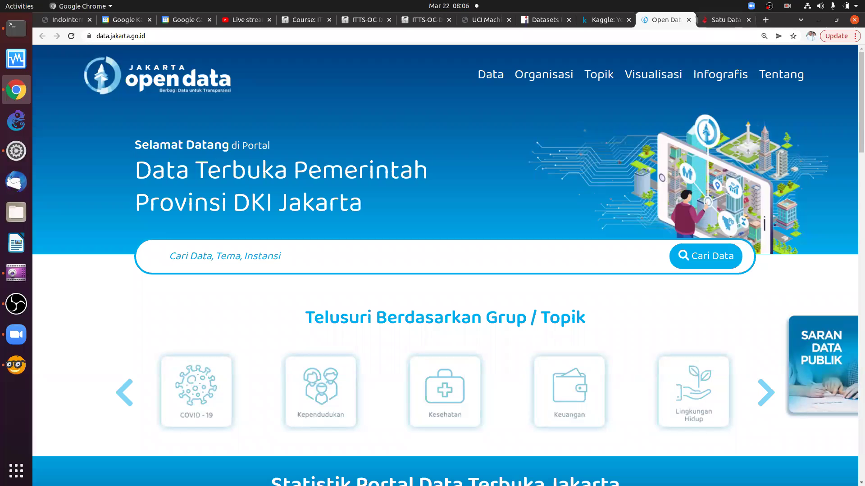
pyautogui.scroll(-4, 293, 381)
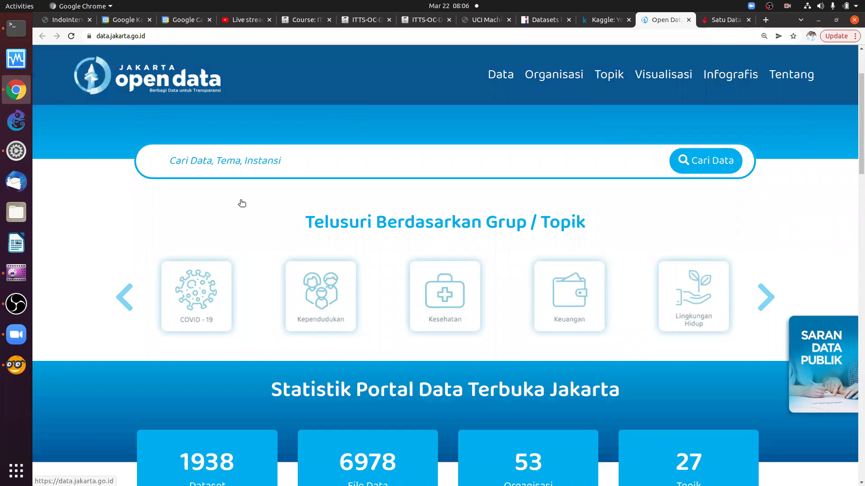
pyautogui.scroll(-4, 203, 231)
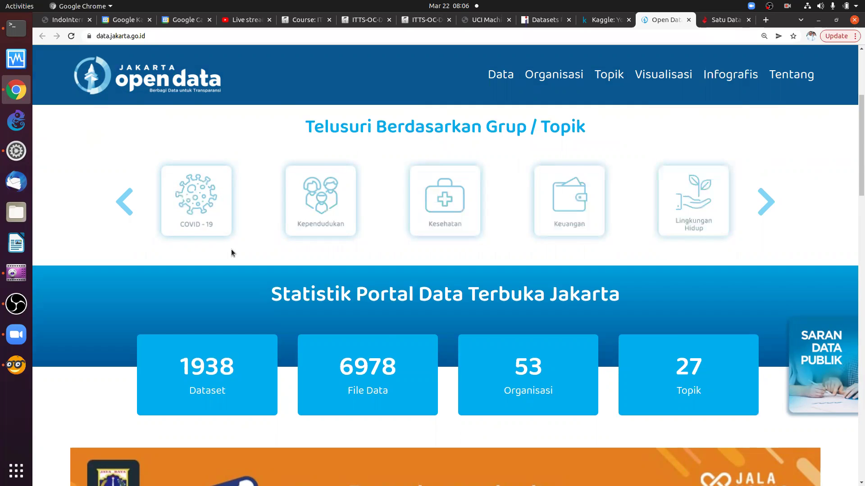
pyautogui.scroll(2, 231, 253)
pyautogui.scroll(-1, 209, 229)
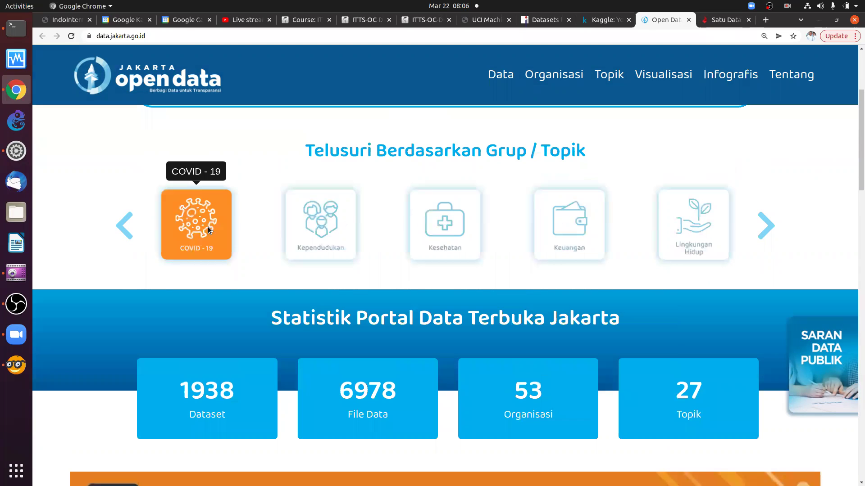
pyautogui.click(207, 226)
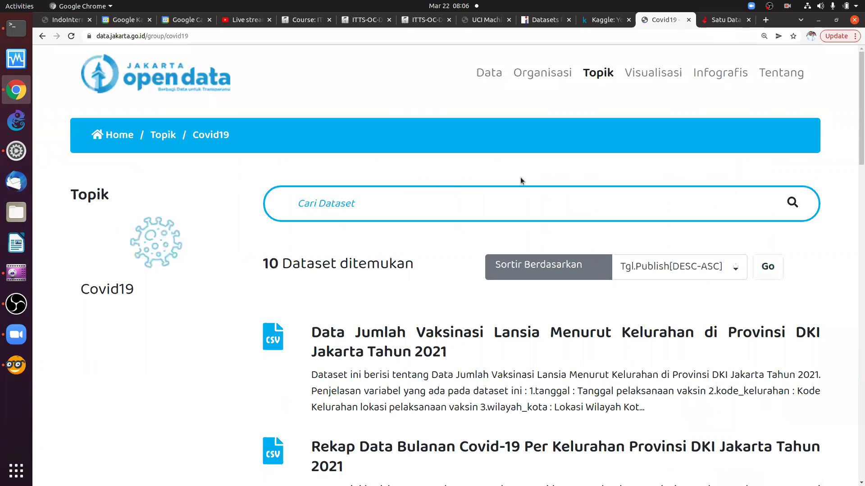
# Look through the list of Covid19 datasets on the Open Data Jakarta portal.
pyautogui.scroll(-3, 554, 174)
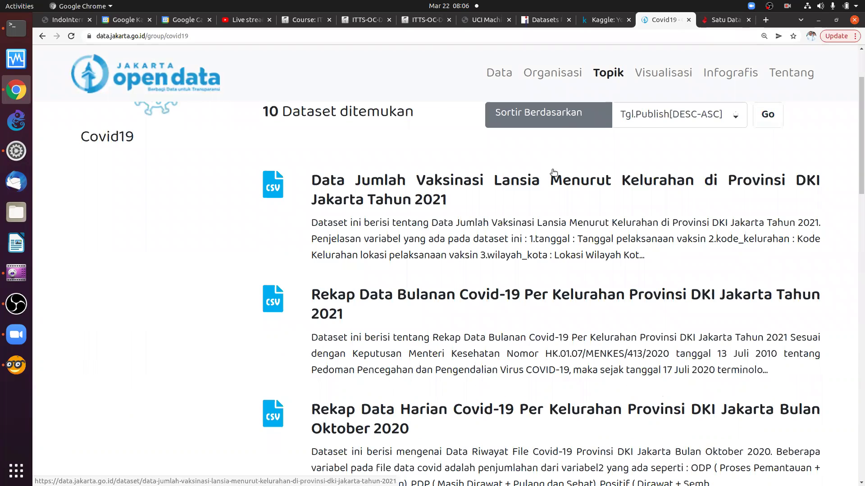
pyautogui.scroll(-2, 554, 174)
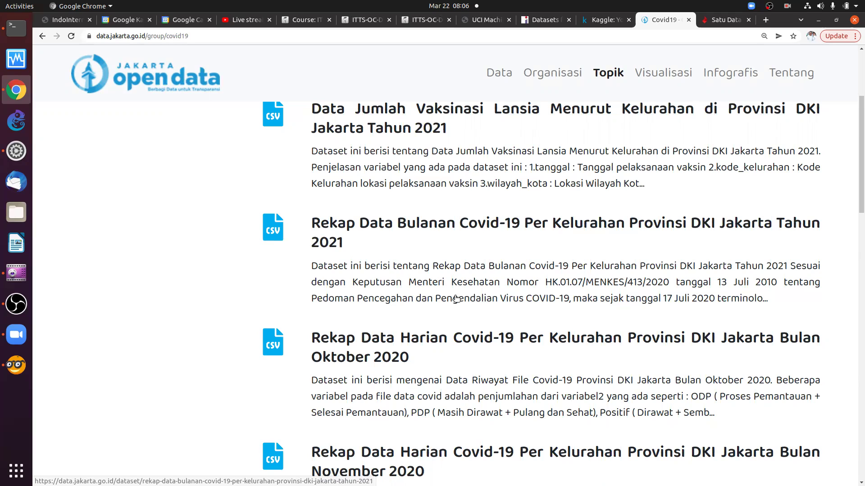
pyautogui.scroll(-3, 457, 297)
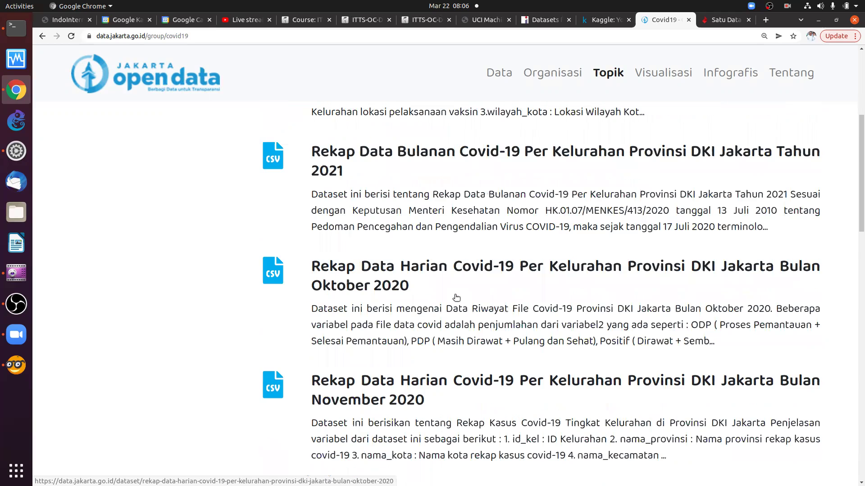
pyautogui.scroll(-4, 456, 297)
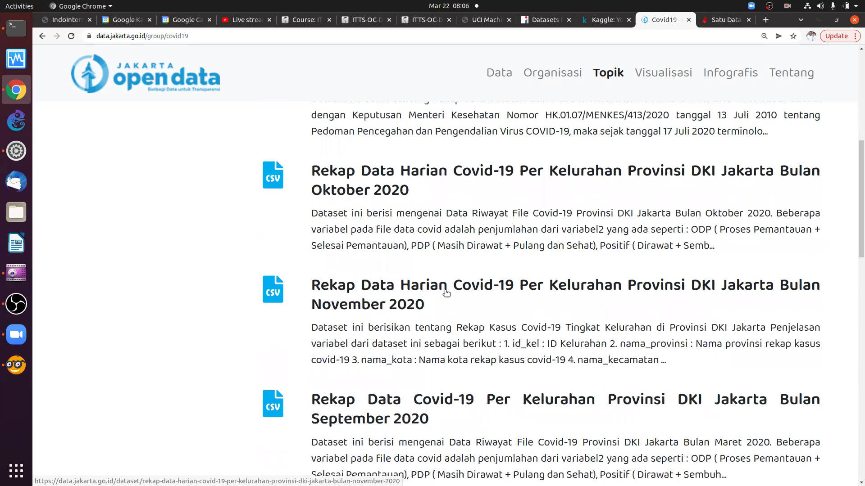
pyautogui.scroll(-1, 495, 210)
pyautogui.scroll(-8, 496, 211)
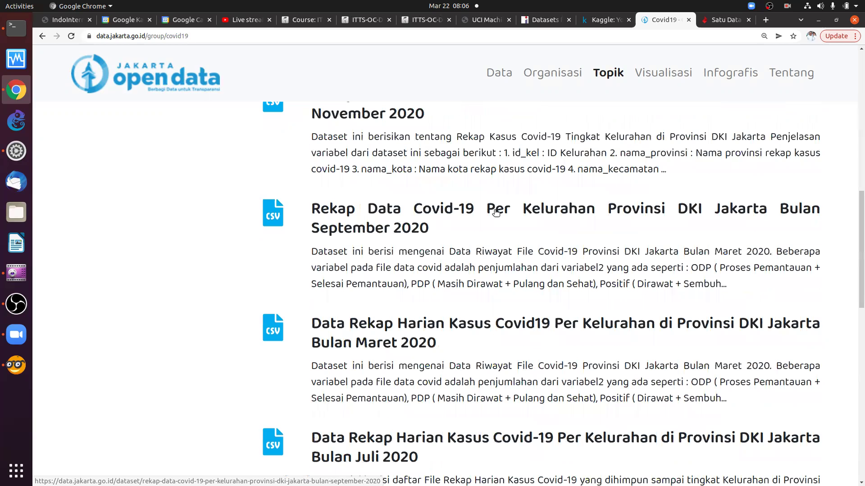
pyautogui.scroll(15, 493, 206)
pyautogui.scroll(1, 493, 207)
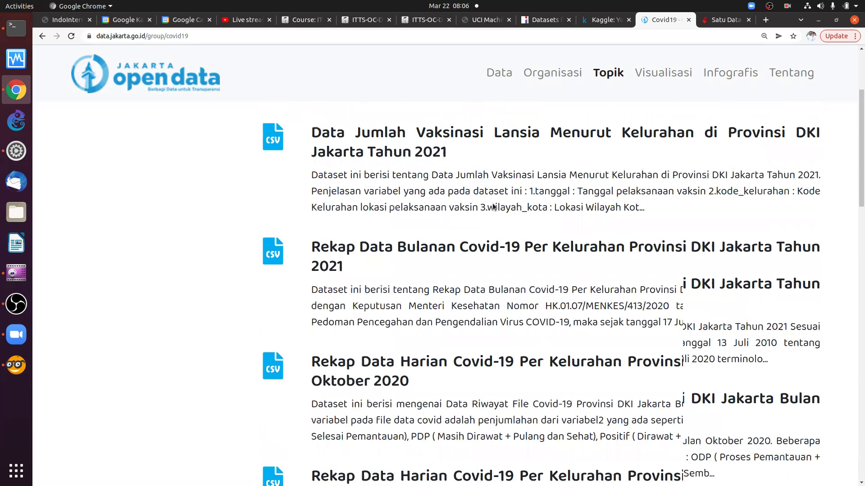
pyautogui.scroll(-9, 493, 207)
pyautogui.scroll(-5, 493, 207)
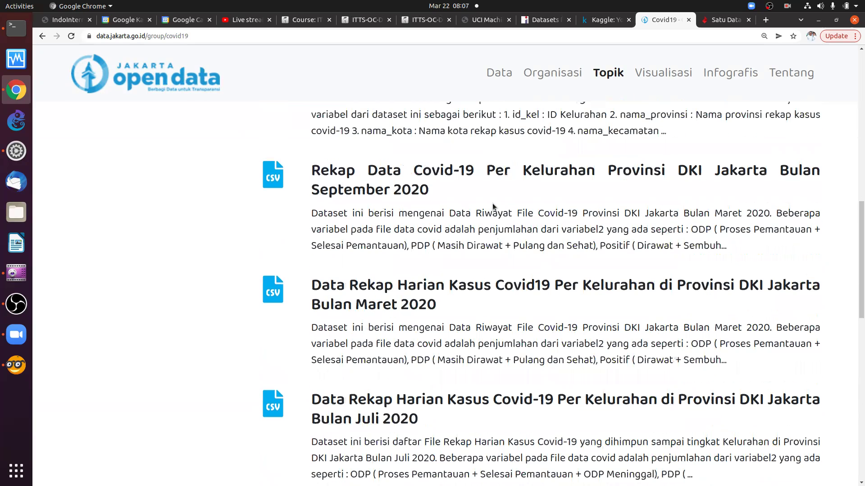
pyautogui.scroll(10, 494, 205)
pyautogui.scroll(15, 430, 293)
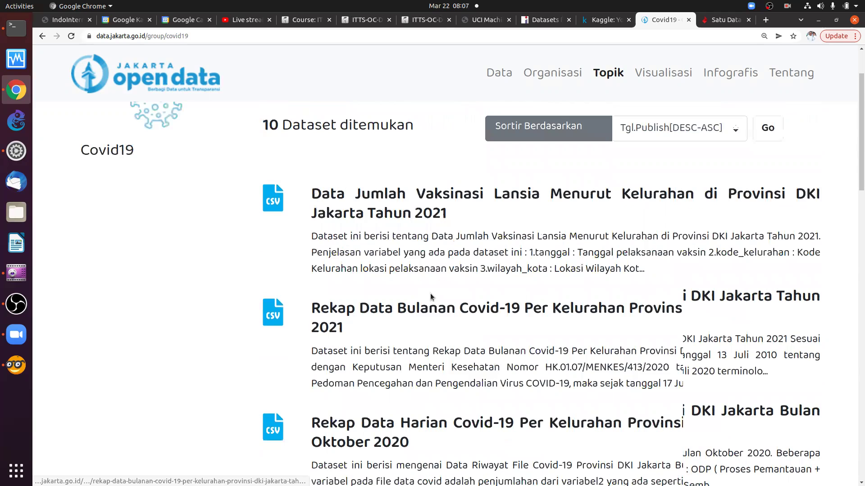
pyautogui.scroll(-5, 430, 270)
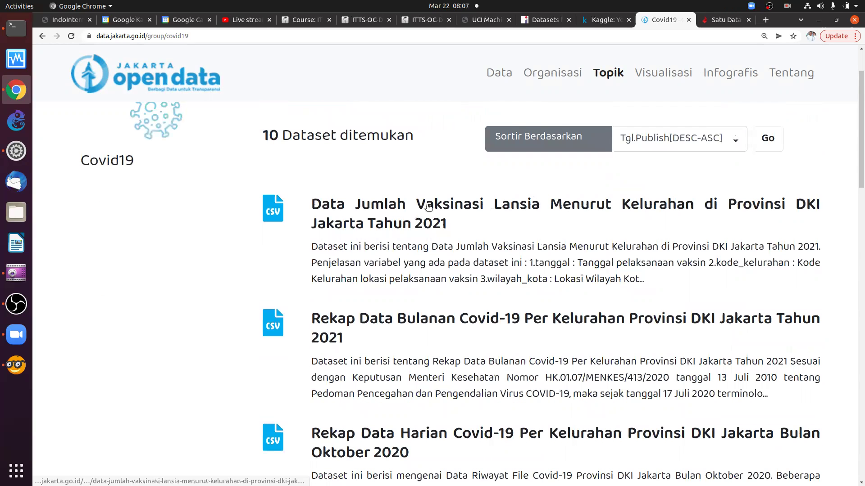
# Open the 2021 dataset on elderly vaccinations per kelurahan (Data Jumlah Vaksinasi Lansia) and examine its variable descriptions and metadata.
pyautogui.click(425, 210)
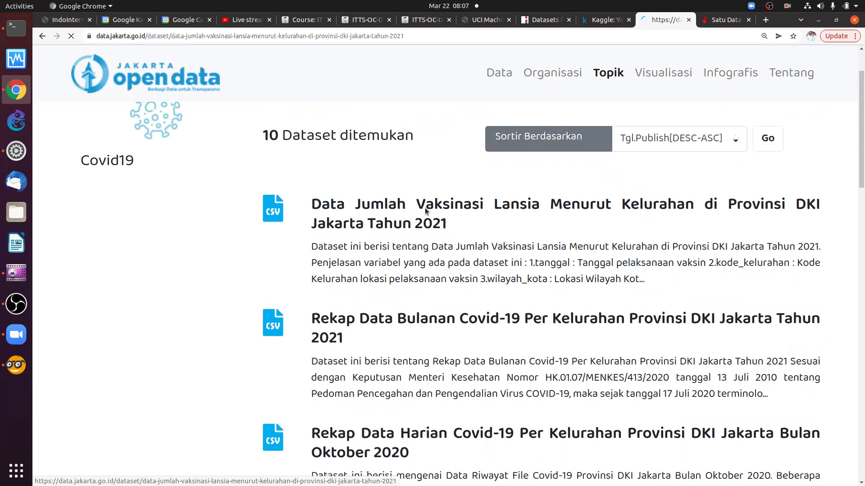
pyautogui.scroll(-8, 282, 142)
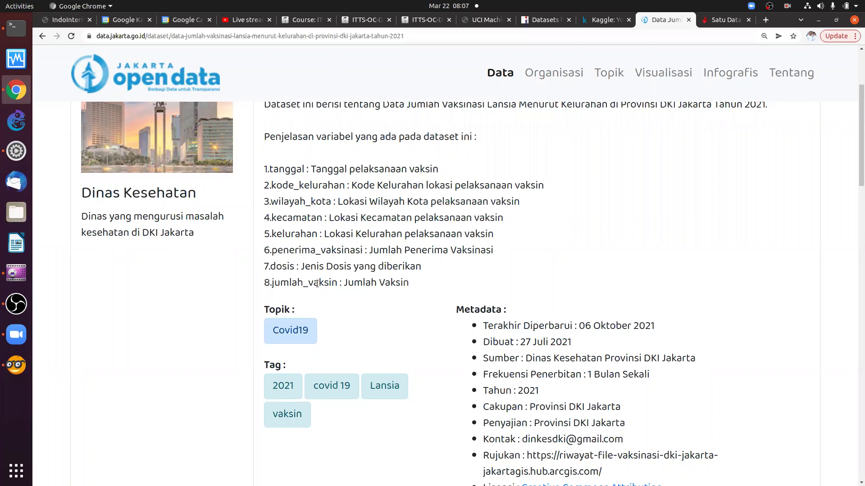
pyautogui.scroll(-3, 332, 272)
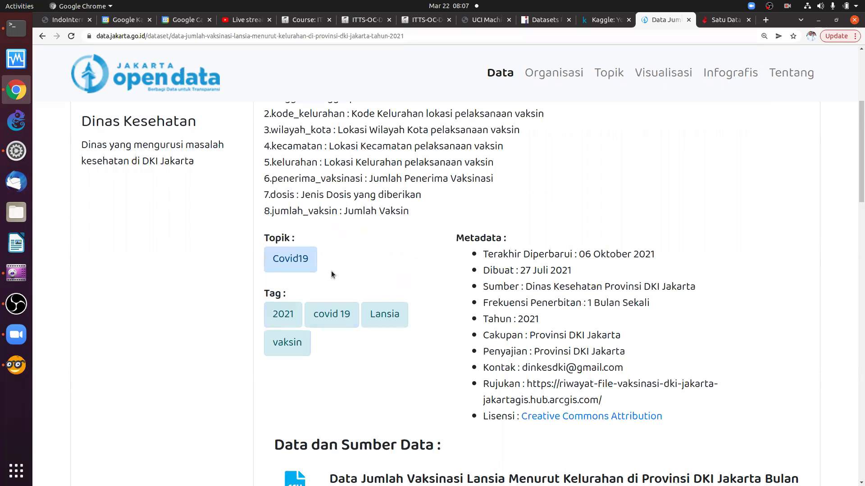
pyautogui.scroll(-3, 331, 271)
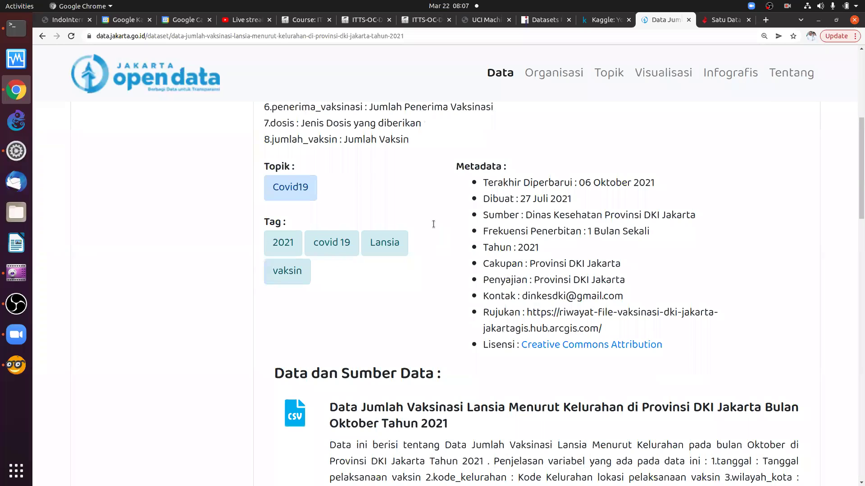
pyautogui.scroll(2, 433, 224)
pyautogui.scroll(4, 179, 126)
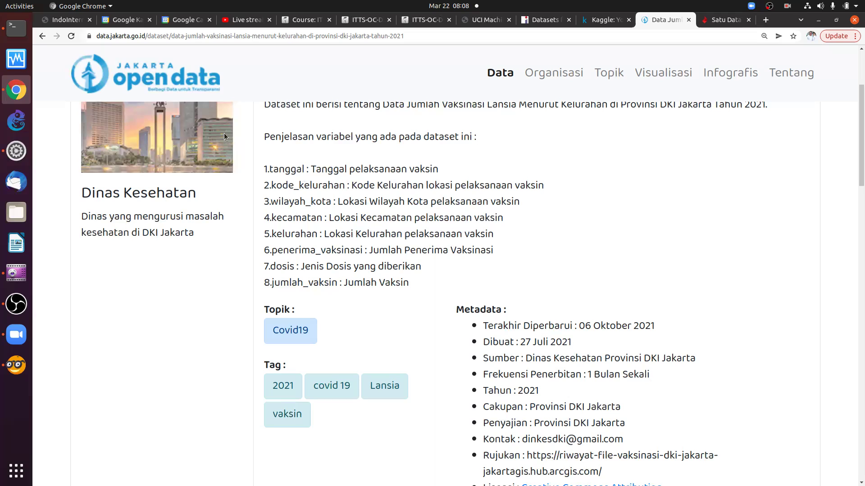
# Return to the Open Data Jakarta home page, without its COVID-19 popup, and open the Kesehatan topic.
pyautogui.click(41, 36)
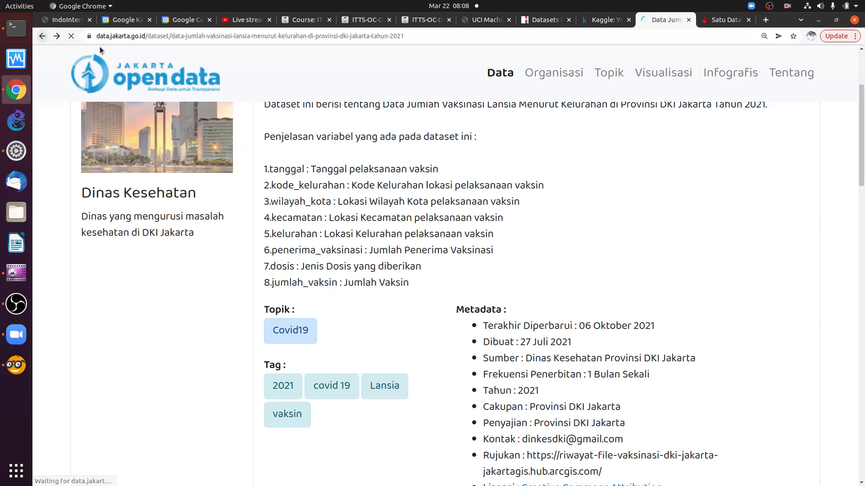
pyautogui.hotkey('alt', 'Left')
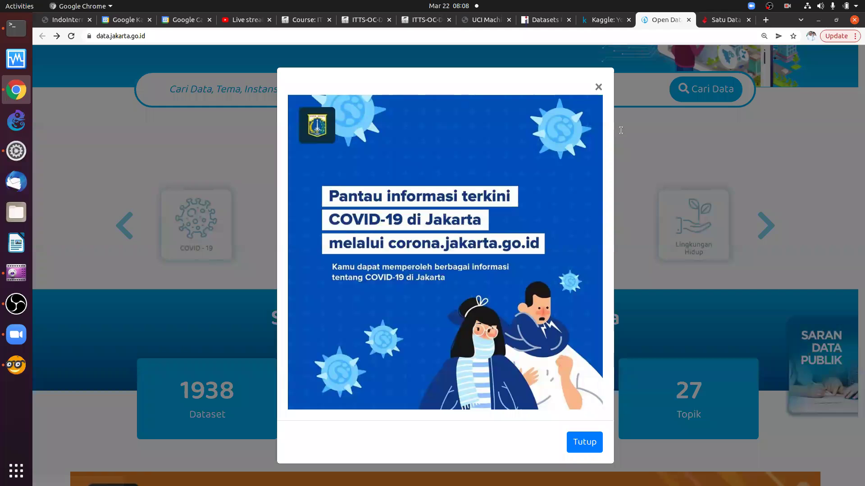
pyautogui.click(621, 130)
pyautogui.scroll(-2, 517, 219)
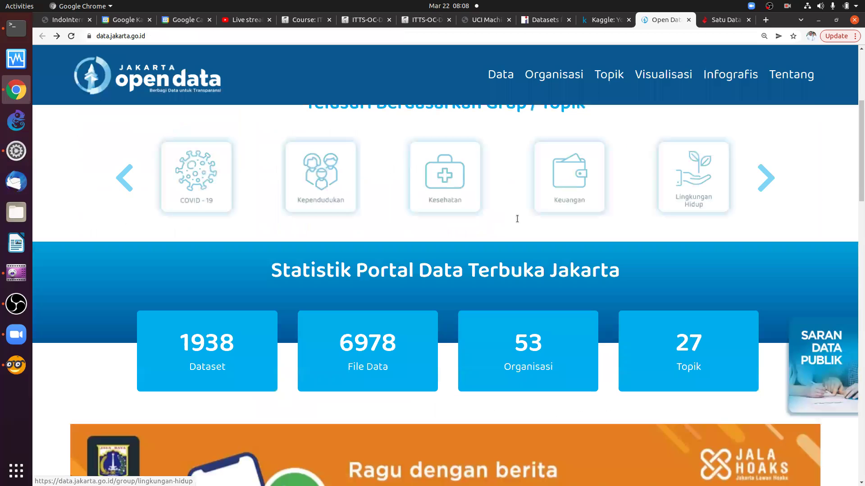
pyautogui.click(441, 170)
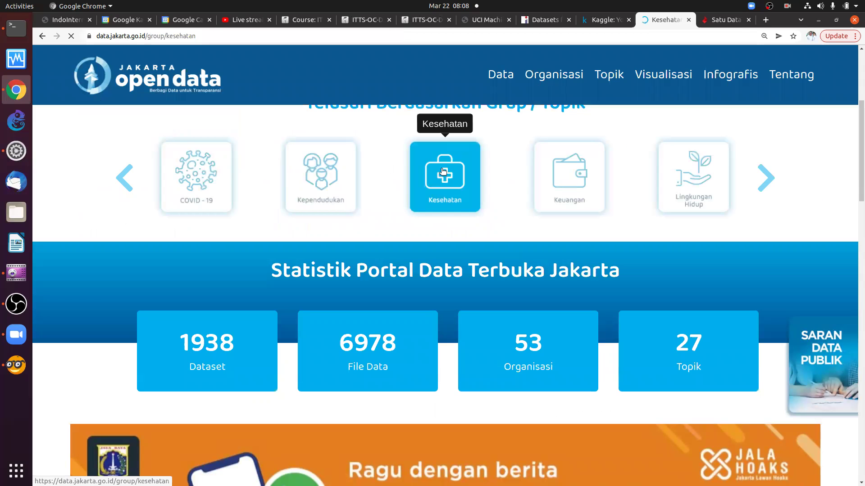
# Open the Data Penyebab Kematian Ibu di Provinsi DKI Jakarta dataset and examine its variables, metadata and data sources.
pyautogui.scroll(-1, 396, 243)
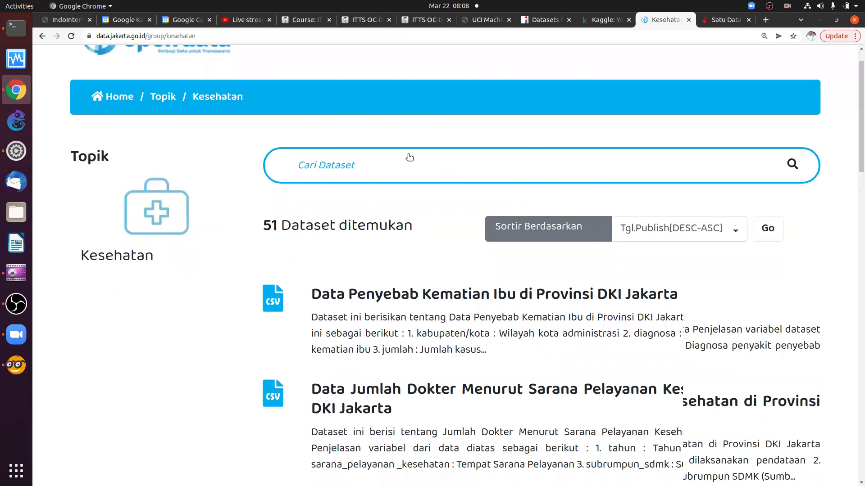
pyautogui.scroll(-3, 375, 173)
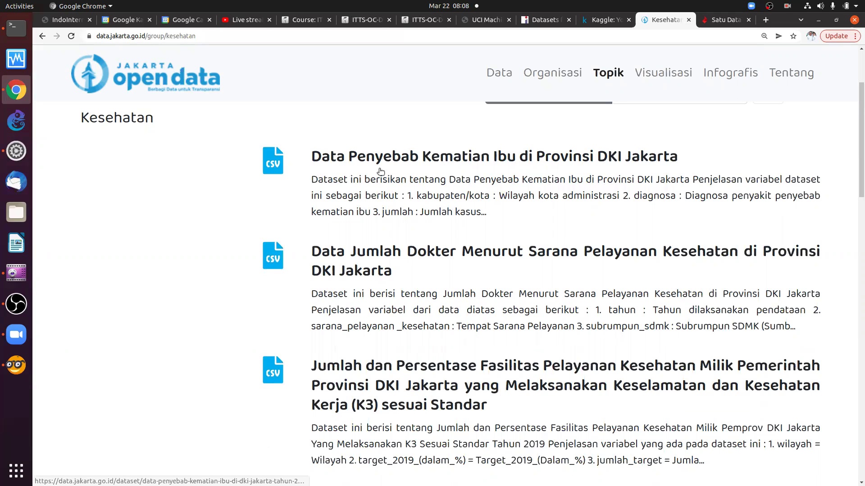
pyautogui.click(507, 161)
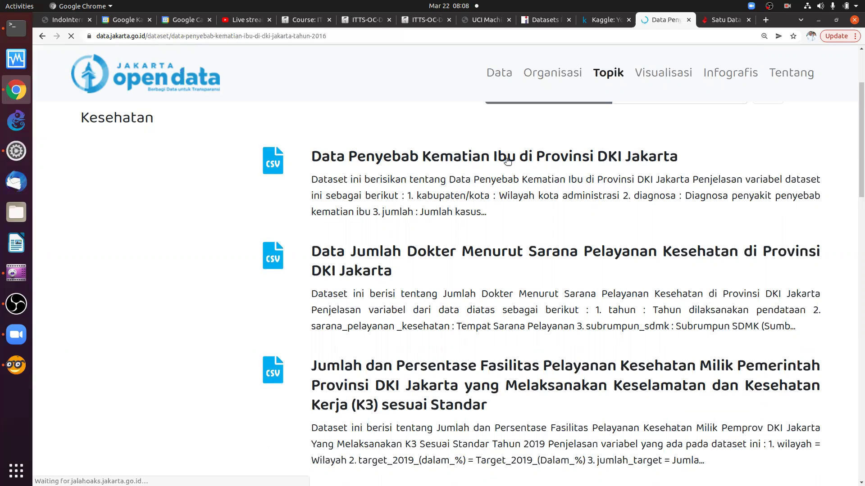
pyautogui.scroll(-4, 518, 166)
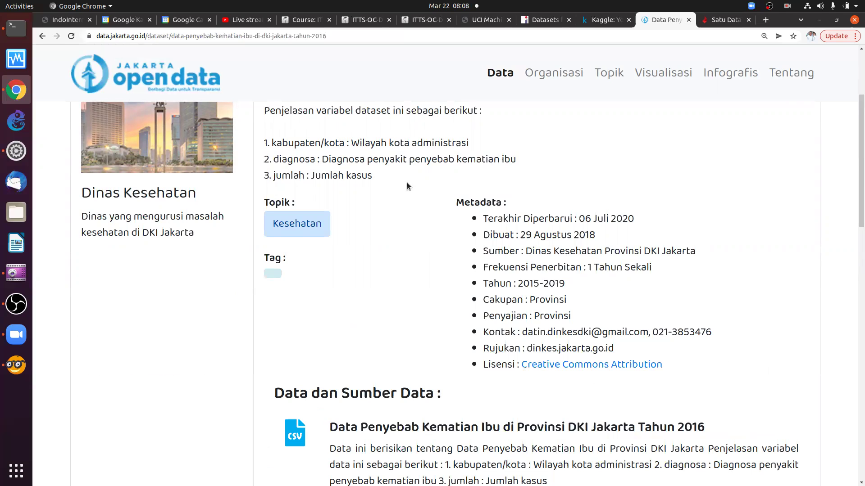
pyautogui.scroll(-1, 407, 186)
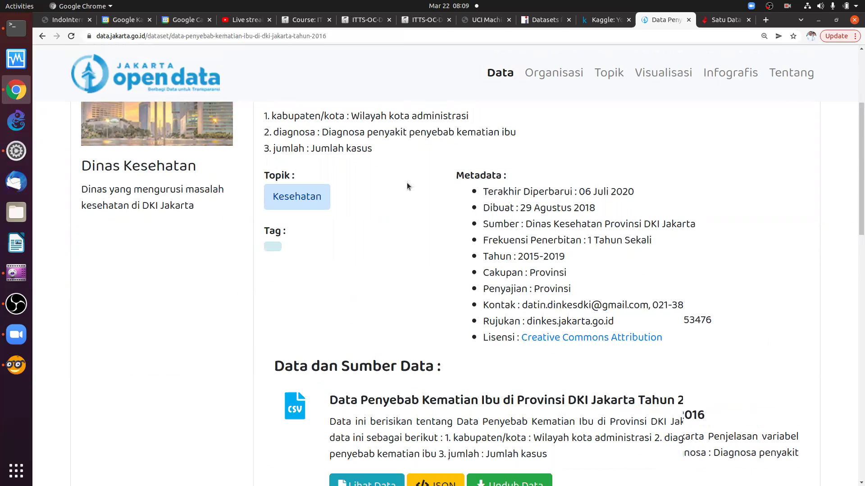
pyautogui.scroll(2, 441, 198)
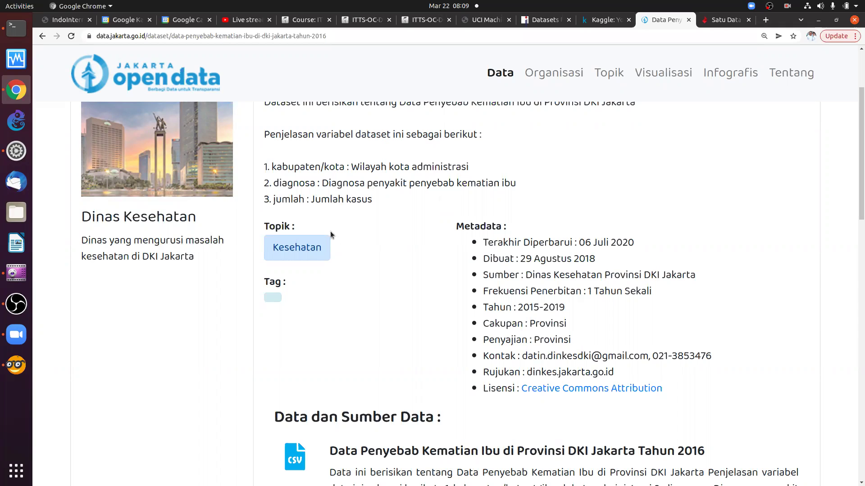
pyautogui.scroll(-2, 426, 277)
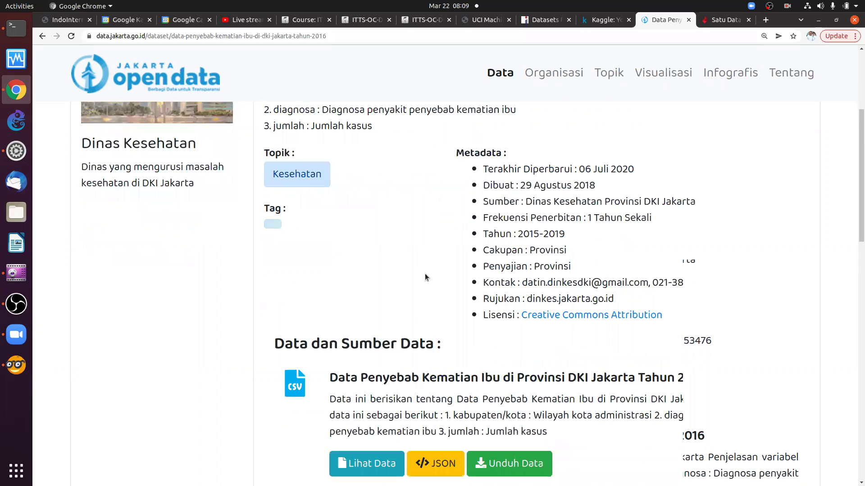
# Look through the yearly CSV resources under Data dan Sumber Data, along with the maternal death dataset's variable descriptions and metadata.
pyautogui.scroll(-3, 426, 276)
pyautogui.scroll(-3, 426, 275)
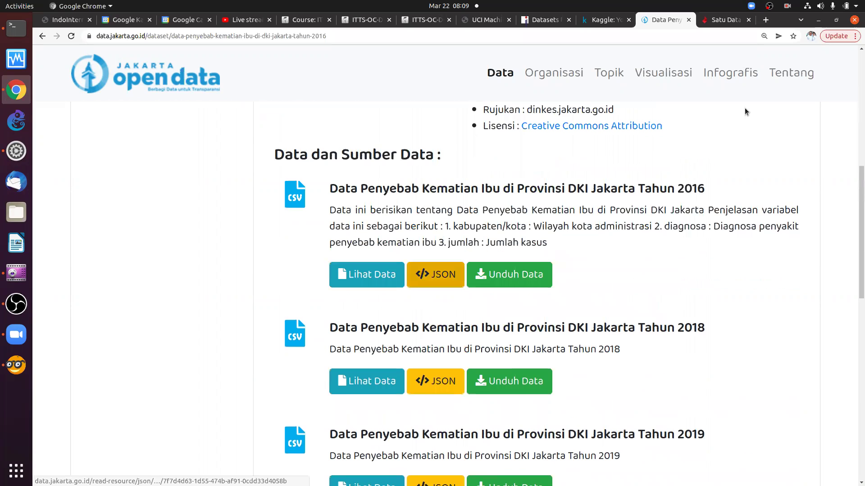
pyautogui.scroll(-3, 702, 118)
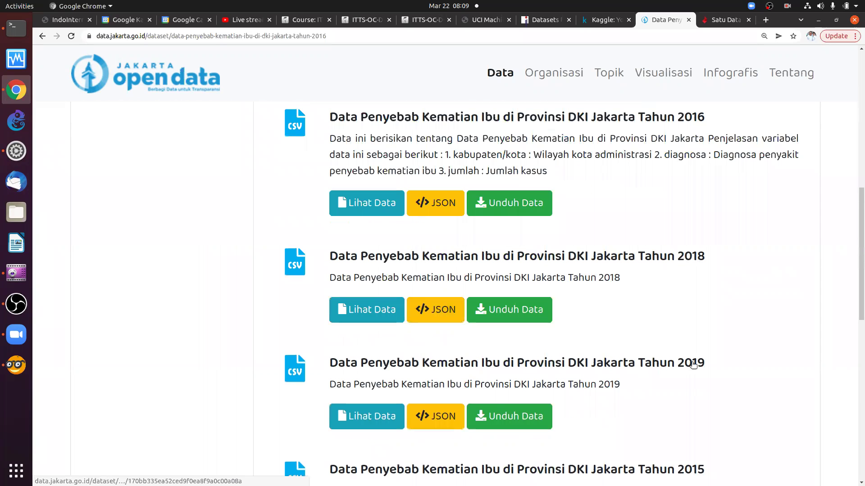
pyautogui.scroll(-3, 671, 397)
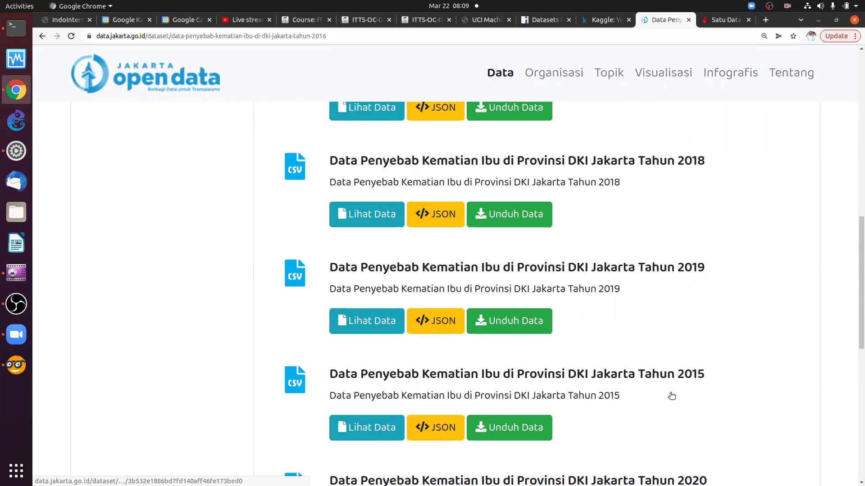
pyautogui.scroll(-3, 670, 396)
pyautogui.scroll(-3, 671, 315)
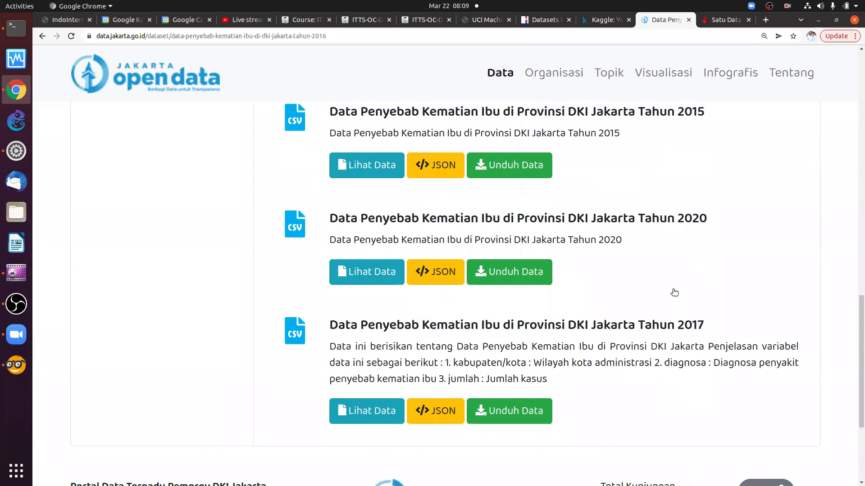
pyautogui.scroll(-2, 653, 279)
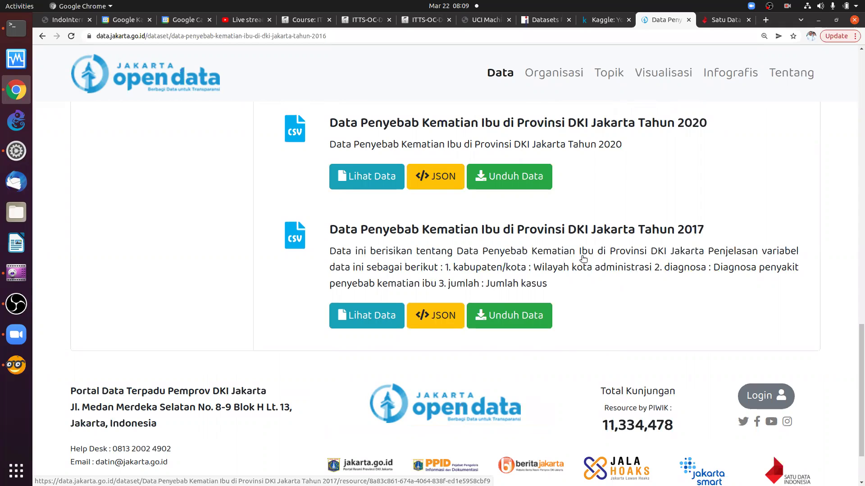
pyautogui.scroll(3, 581, 251)
pyautogui.scroll(5, 575, 248)
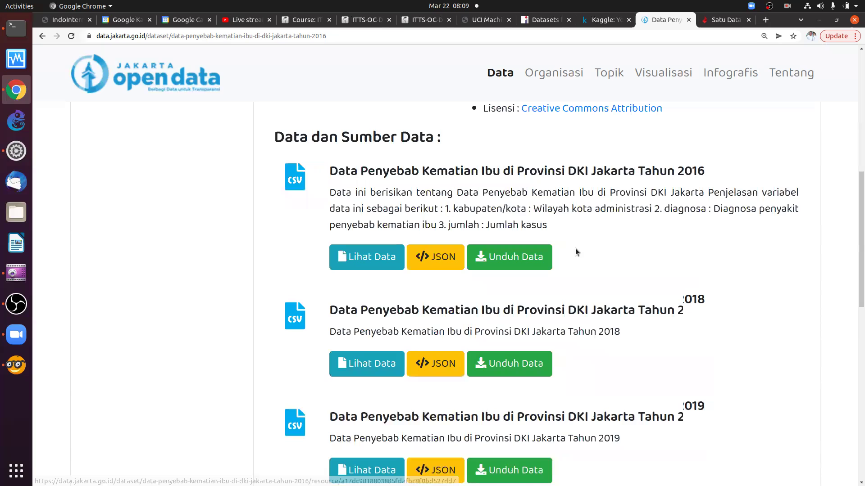
pyautogui.scroll(8, 575, 248)
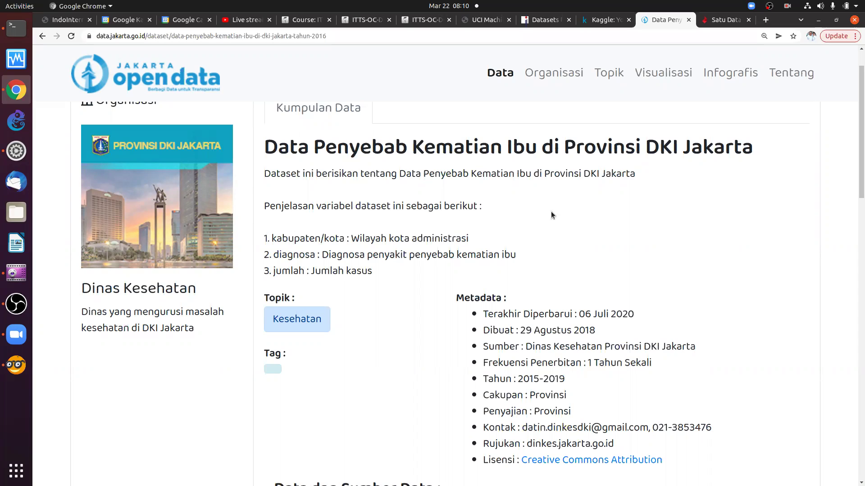
# Download the 2016 CSV of Data Penyebab Kematian Ibu di Provinsi DKI Jakarta to open in a spreadsheet.
pyautogui.scroll(-4, 541, 224)
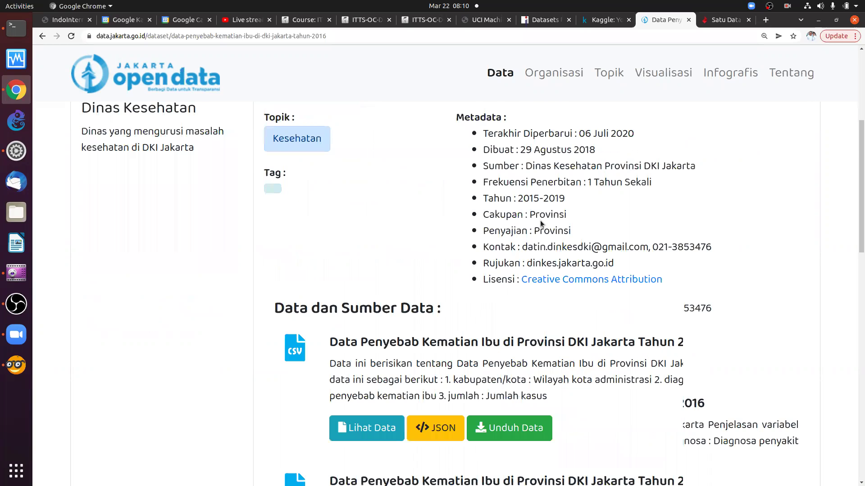
pyautogui.scroll(-2, 310, 244)
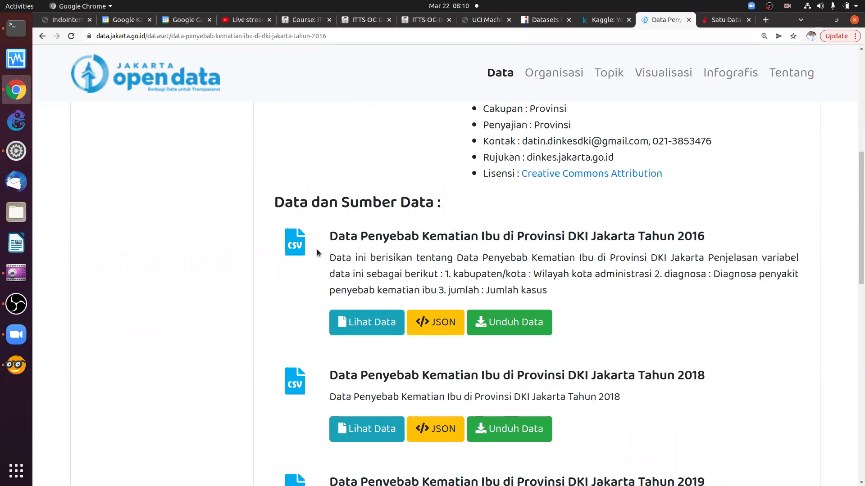
pyautogui.click(508, 324)
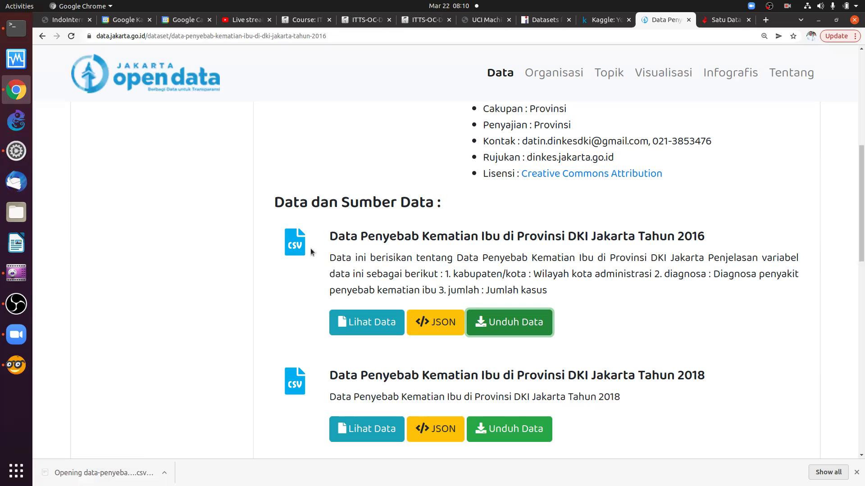
# Check the live stream's analytics in YouTube Studio, view the Satu Data Indonesia home page and switch to the Kaggle home page.
pyautogui.click(246, 20)
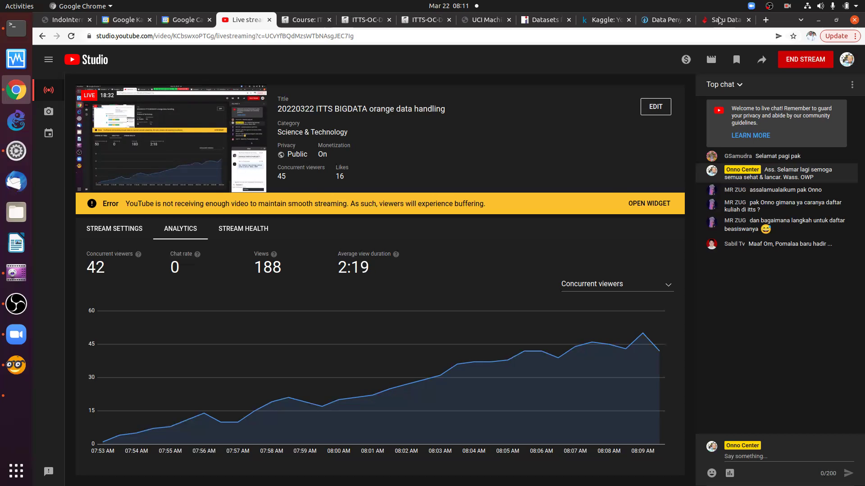
pyautogui.click(735, 21)
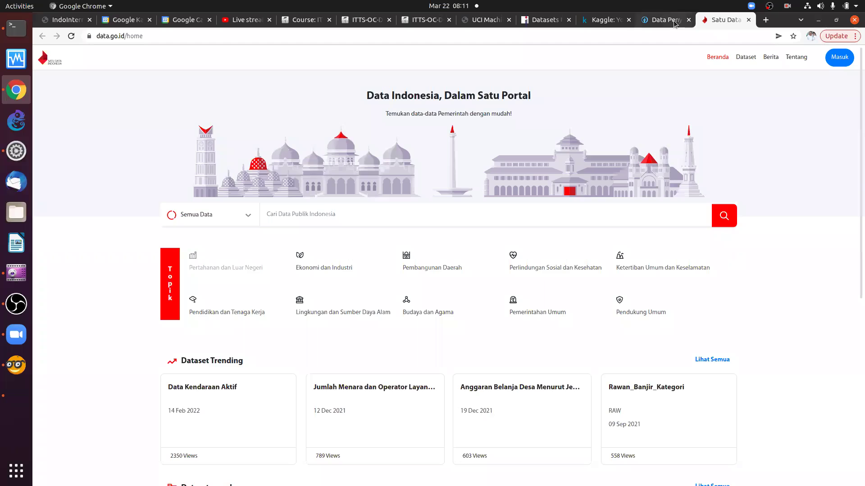
pyautogui.click(606, 20)
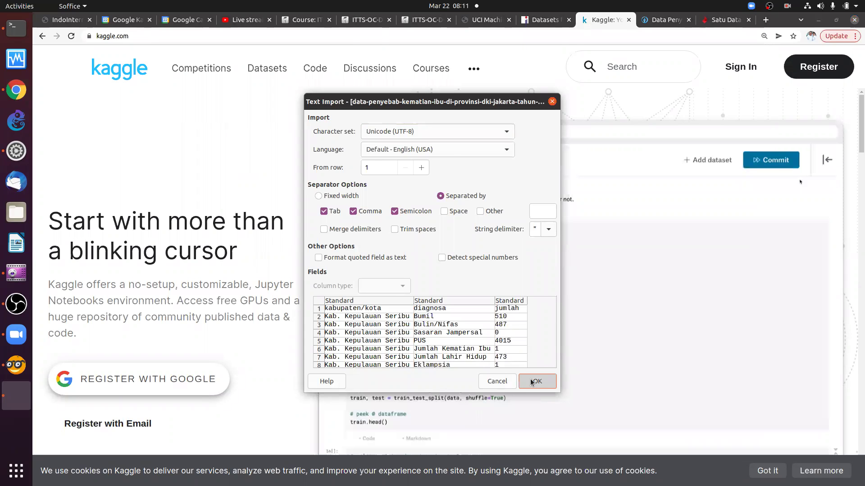
# Import the 2016 CSV into LibreOffice Calc as UTF-8 separated by tab, comma and semicolon, and inspect the Bulin/Nifas diagnosis in cell B3.
pyautogui.click(536, 381)
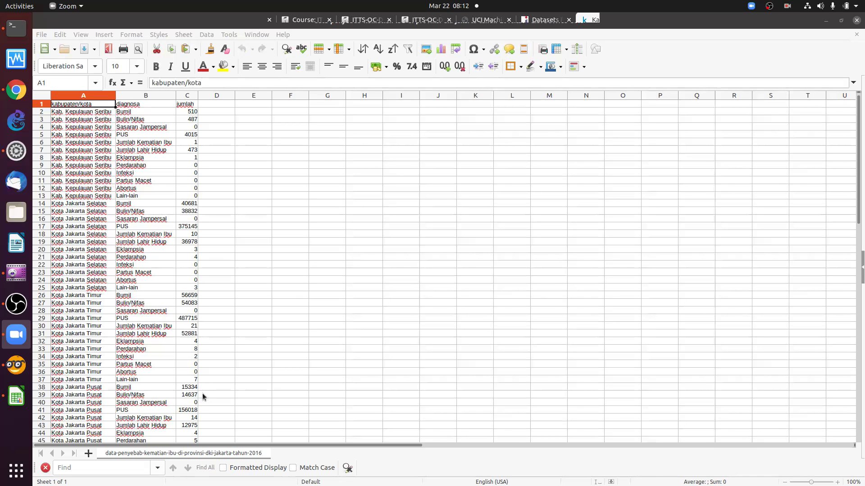
pyautogui.click(139, 120)
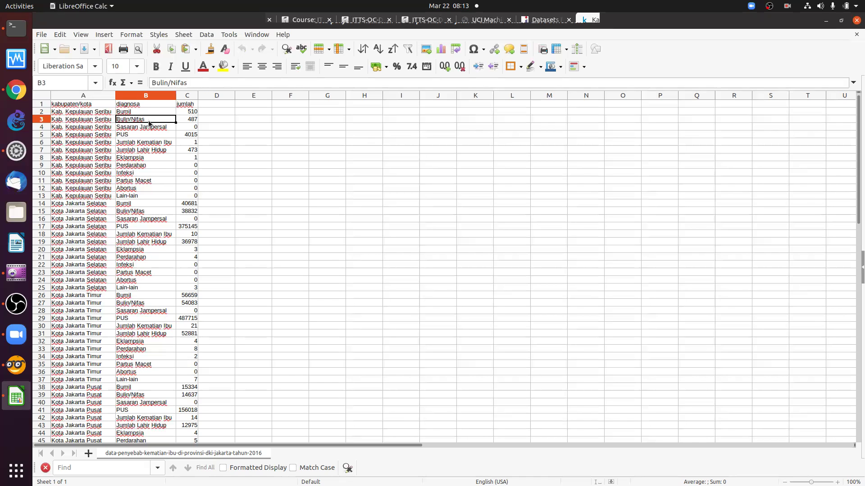
pyautogui.rightClick(138, 121)
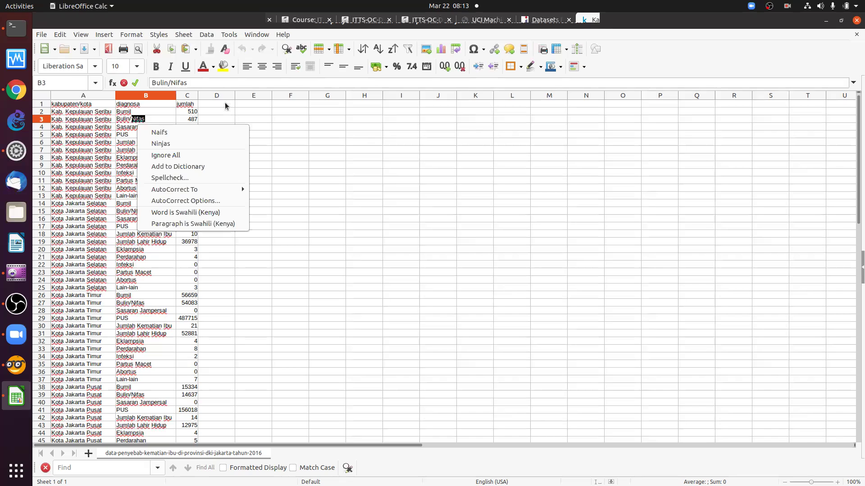
pyautogui.click(137, 118)
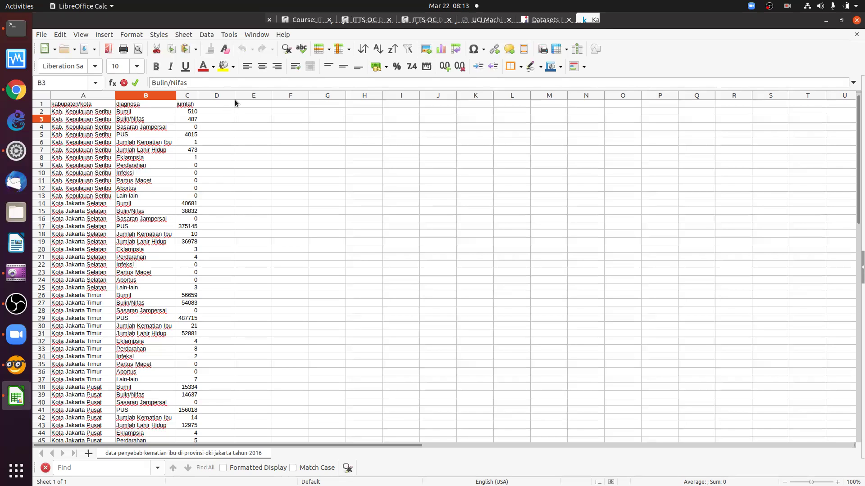
pyautogui.doubleClick(123, 120)
pyautogui.rightClick(128, 129)
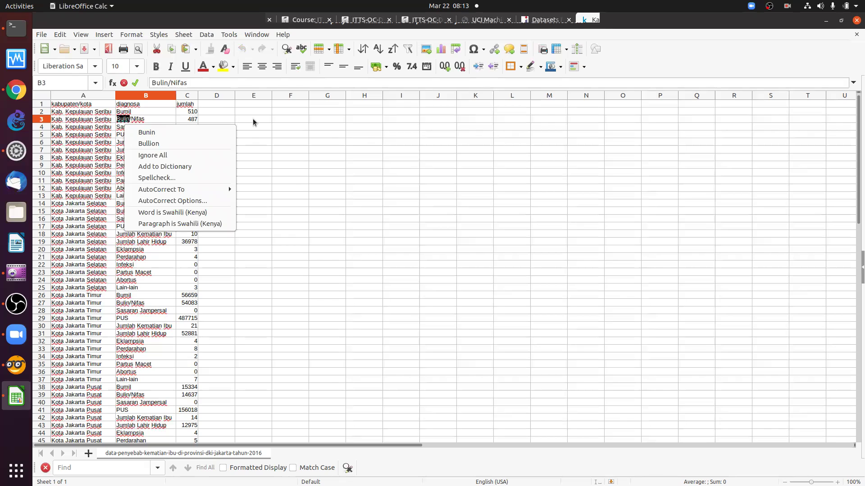
pyautogui.click(176, 126)
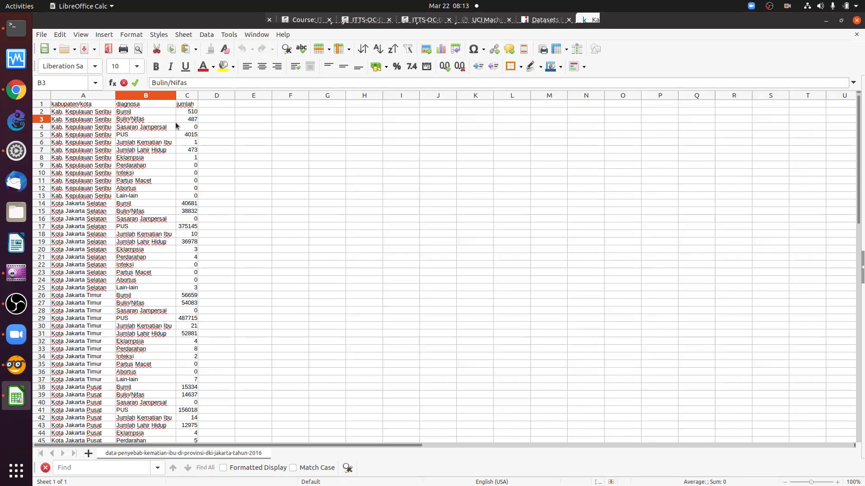
# Enter Bulin/Nifas as a new column header in D1 and its value 487 in D2.
pyautogui.doubleClick(222, 104)
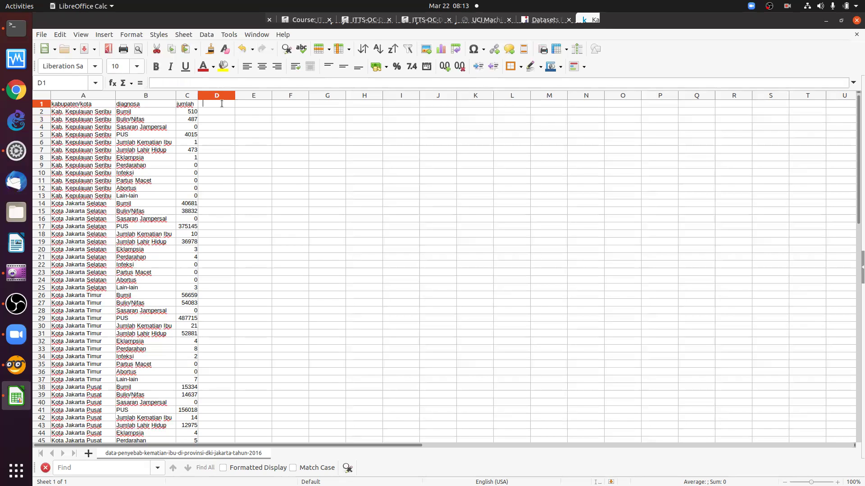
pyautogui.write('Bulin/Nifas')
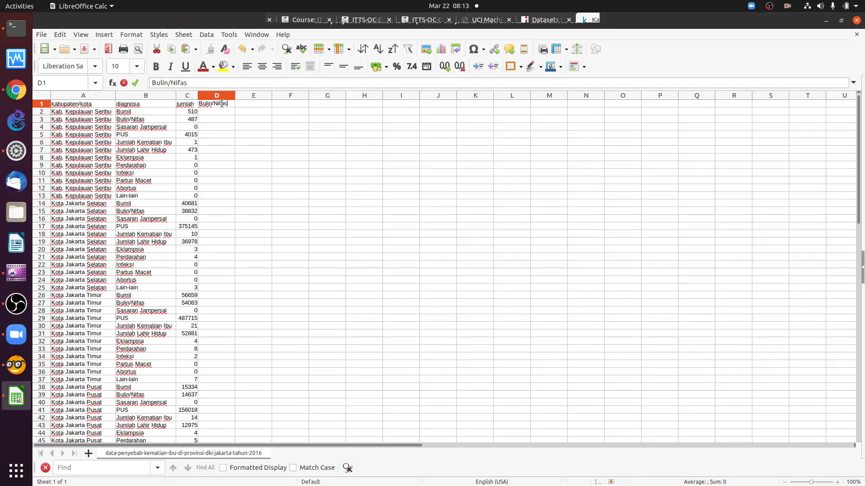
pyautogui.press('Return')
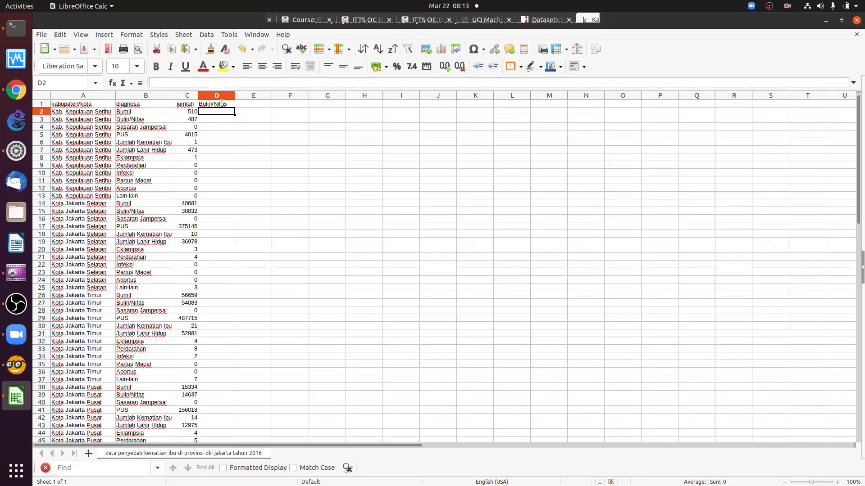
pyautogui.write('487')
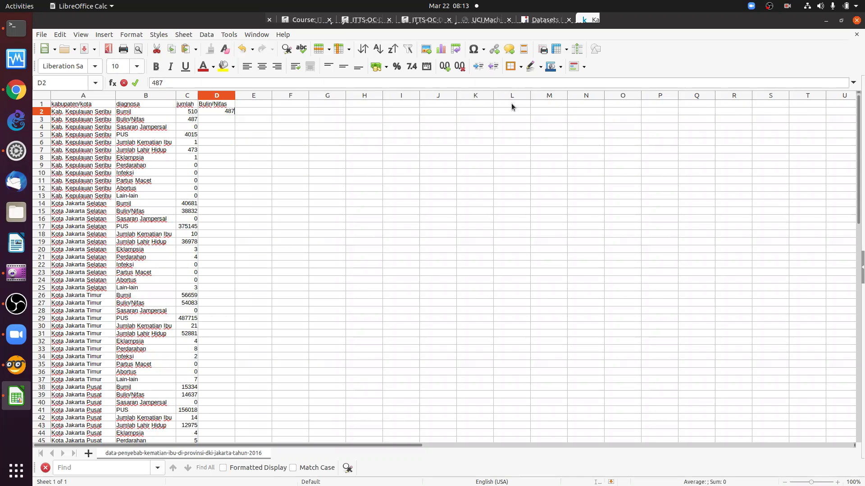
# Close the spreadsheet without saving its changes and return to the Kaggle page in Chrome, checking Zoom on the way.
pyautogui.click(856, 22)
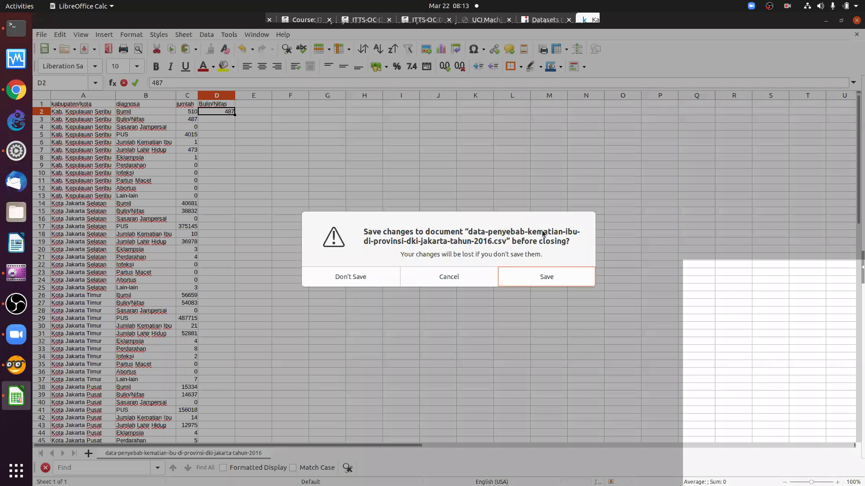
pyautogui.click(354, 277)
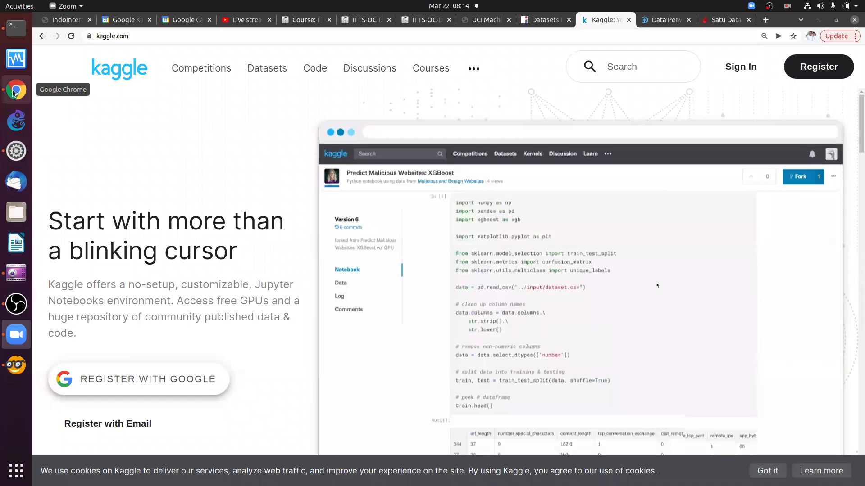
pyautogui.click(14, 92)
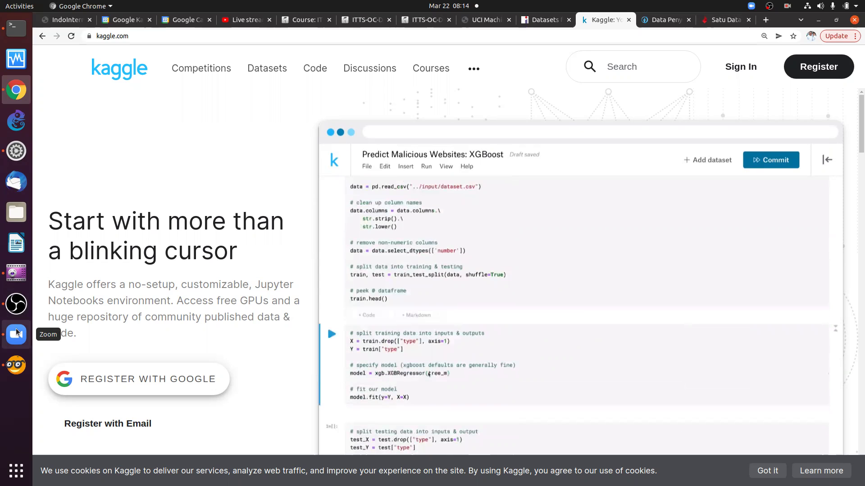
pyautogui.click(20, 339)
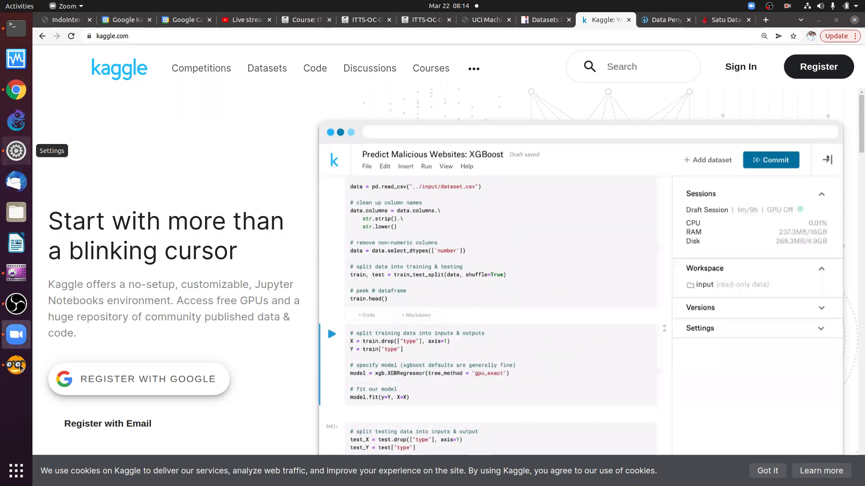
pyautogui.click(270, 112)
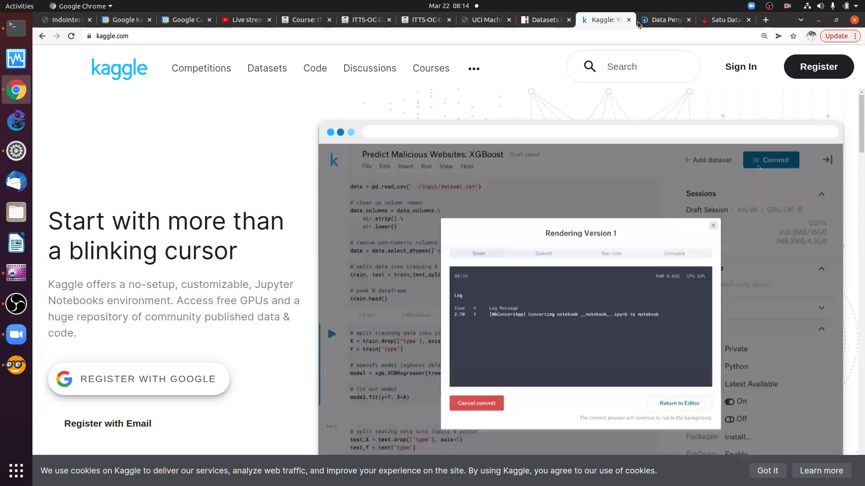
# Return to the Open Data Jakarta maternal death dataset and go to the Kesehatan topic's dataset list.
pyautogui.click(655, 23)
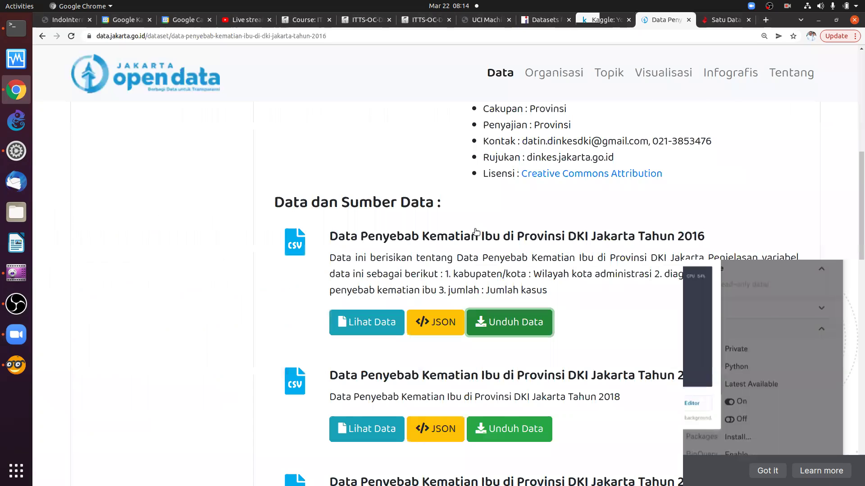
pyautogui.scroll(4, 108, 97)
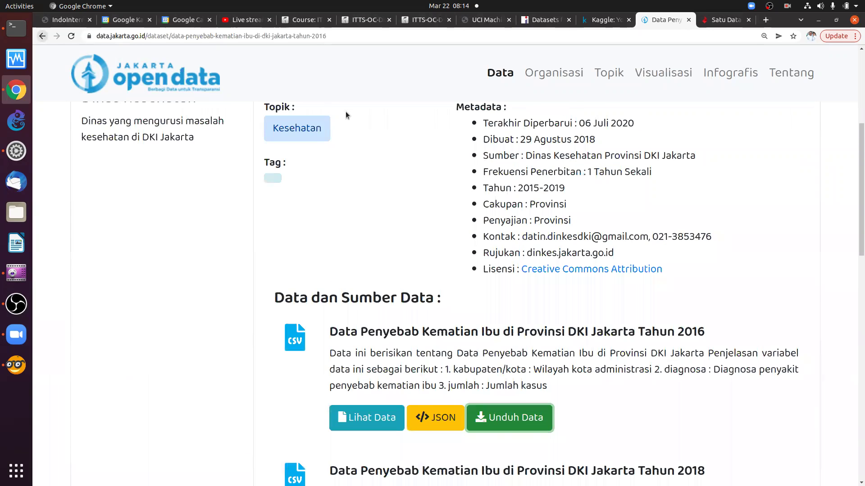
pyautogui.click(316, 128)
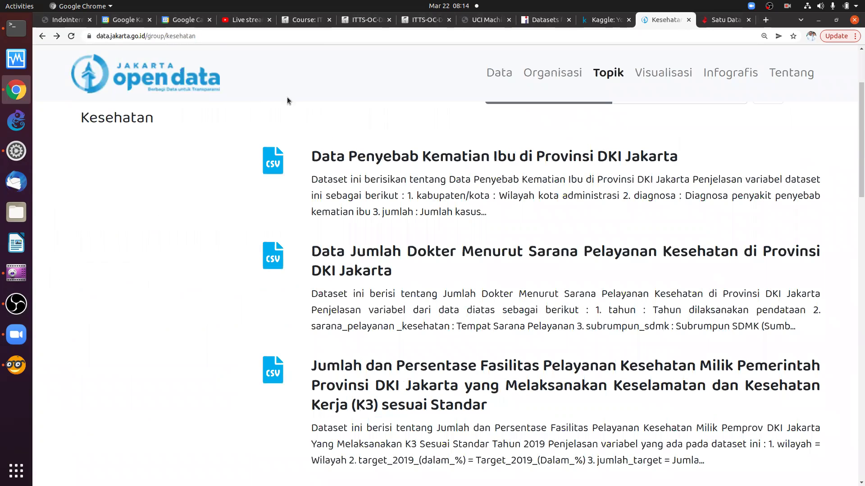
pyautogui.scroll(7, 287, 96)
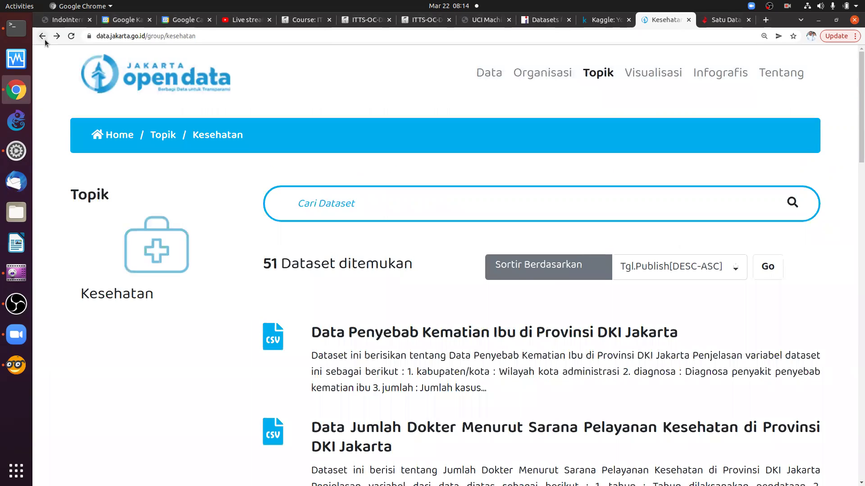
# Go back to the Open Data Jakarta home page, close its COVID-19 popup and open the COVID-19 topic.
pyautogui.click(43, 36)
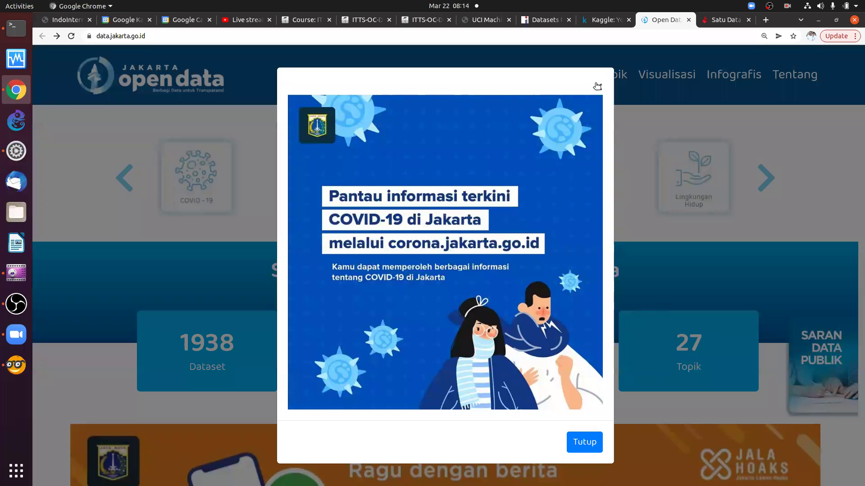
pyautogui.click(195, 161)
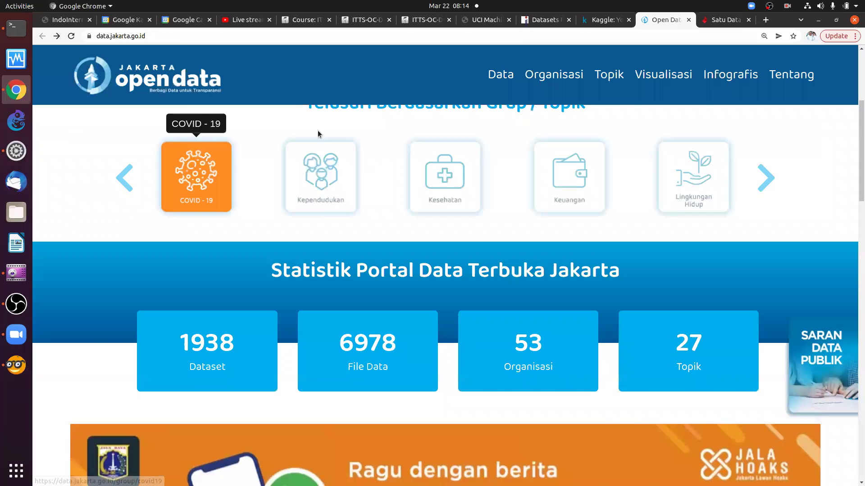
pyautogui.click(195, 162)
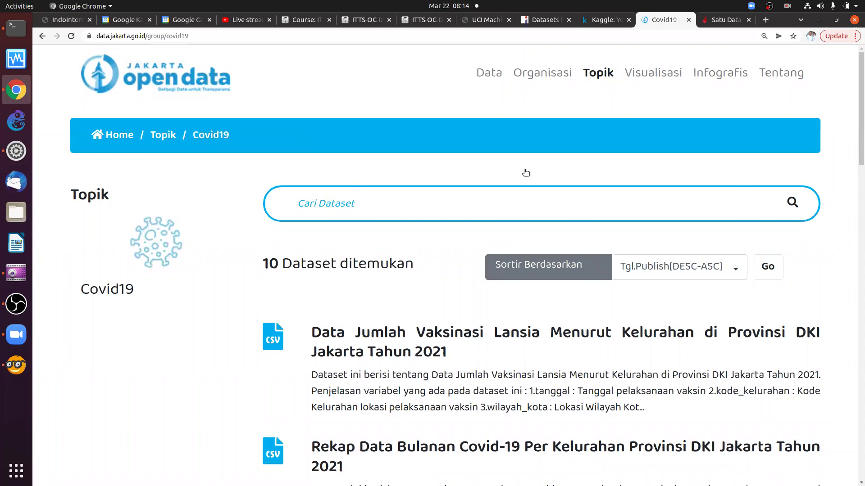
# Open the dataset on 2021 elderly vaccination counts by kelurahan from the Covid19 topic list.
pyautogui.scroll(-4, 523, 169)
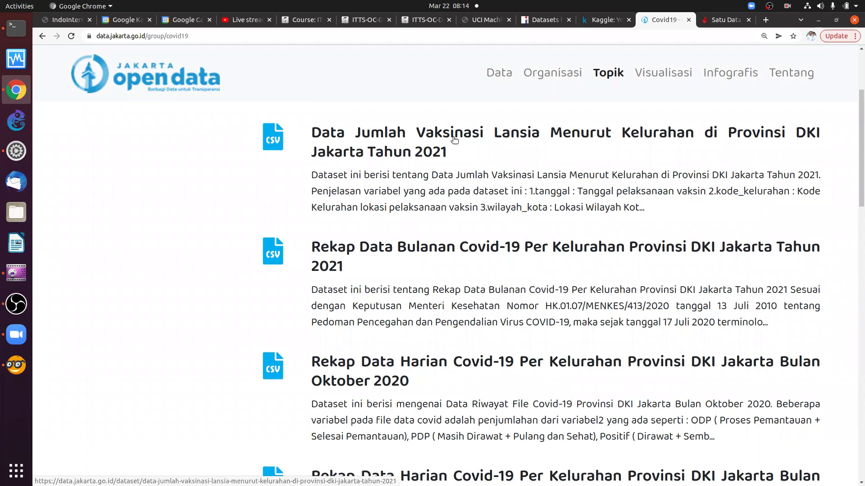
pyautogui.scroll(-2, 396, 155)
pyautogui.scroll(3, 399, 182)
pyautogui.click(399, 182)
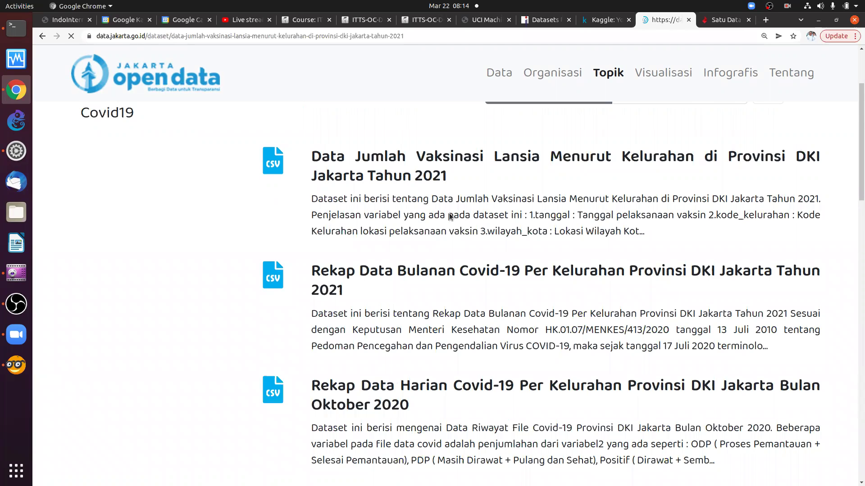
# Review the dataset's variables and monthly files, download the October 2021 CSV and open it in LibreOffice Calc with the default import settings.
pyautogui.scroll(-5, 450, 214)
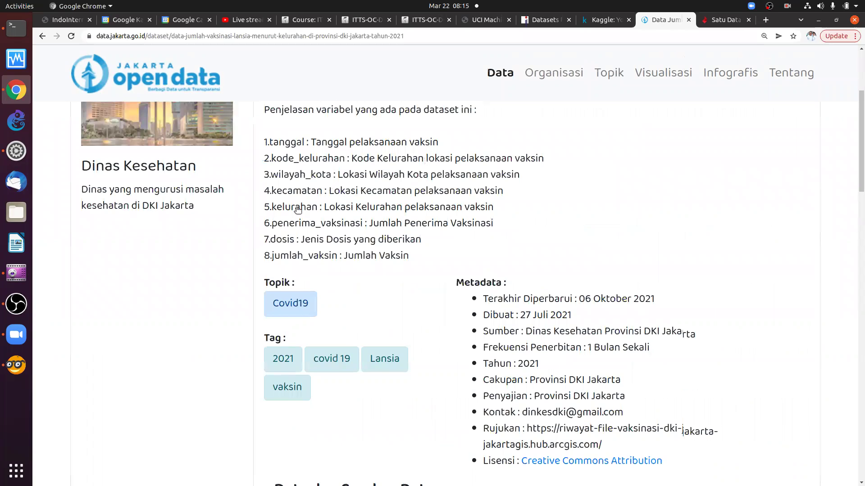
pyautogui.scroll(-4, 298, 210)
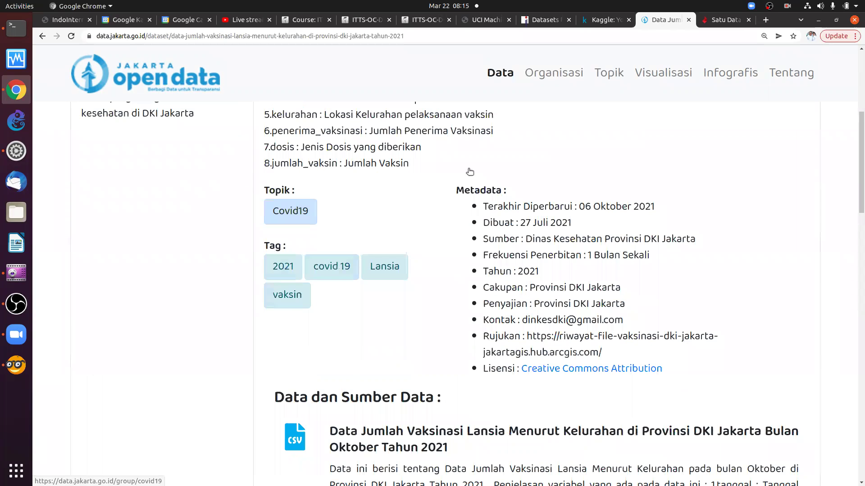
pyautogui.scroll(-12, 487, 333)
pyautogui.scroll(-4, 489, 339)
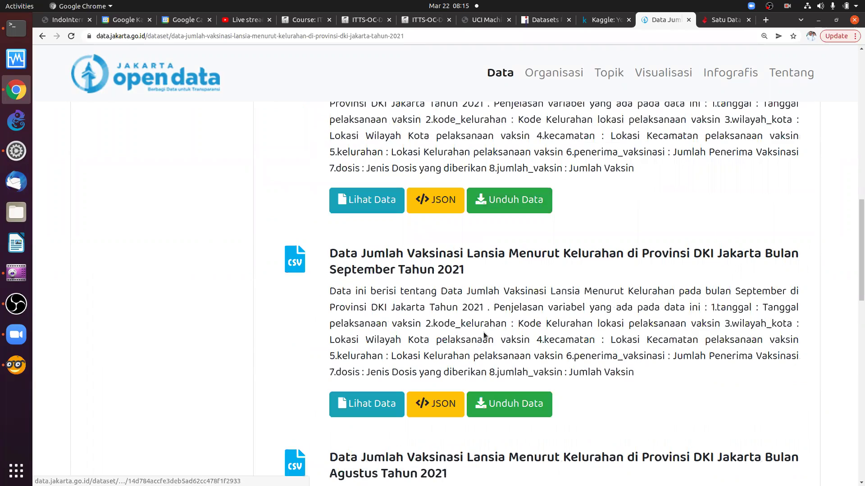
pyautogui.scroll(-4, 483, 332)
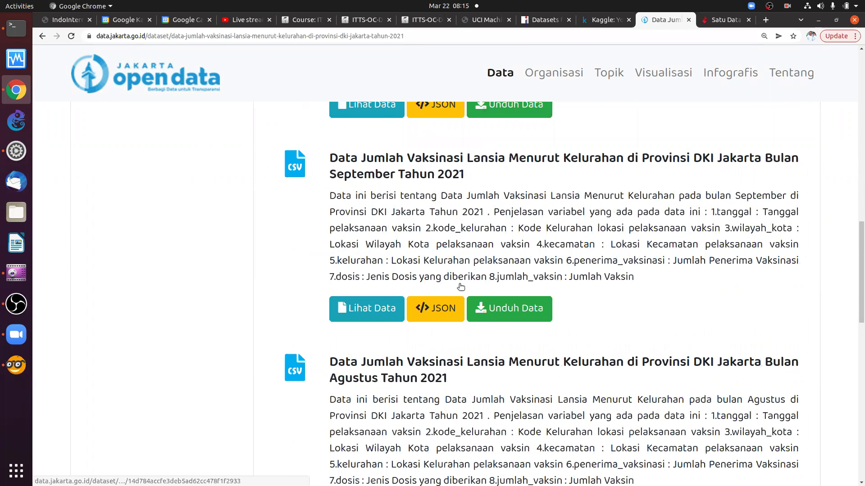
pyautogui.scroll(5, 461, 286)
pyautogui.scroll(5, 460, 287)
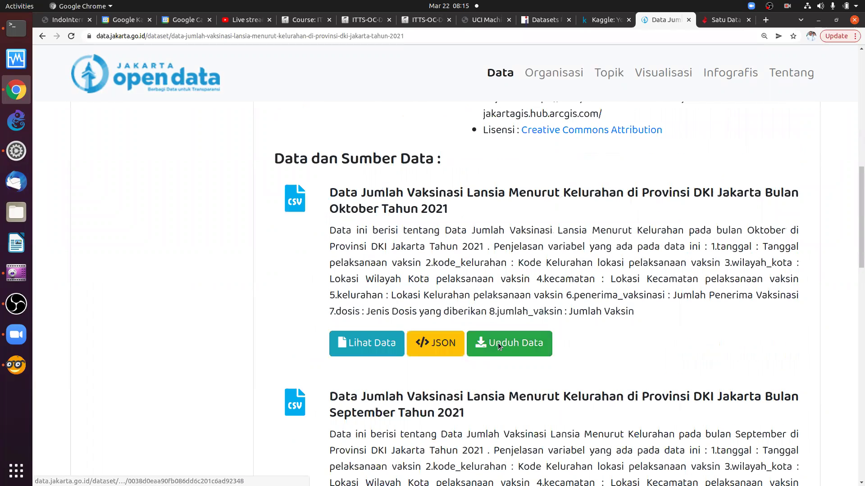
pyautogui.click(498, 342)
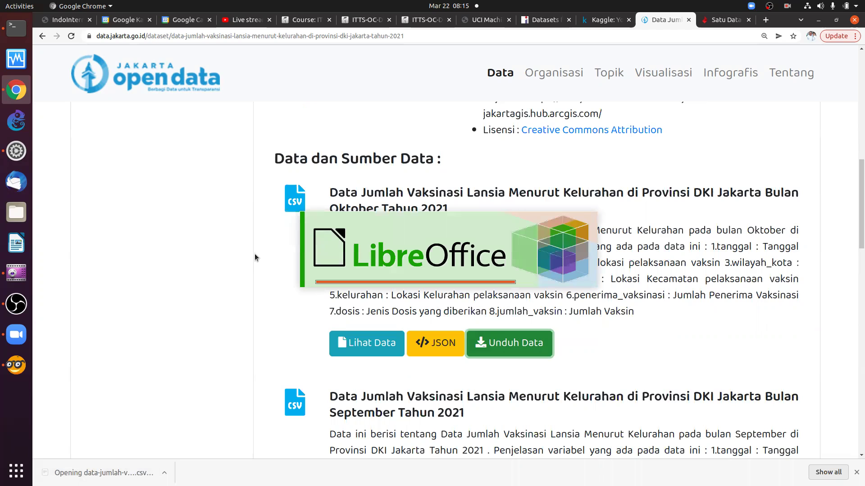
pyautogui.press('Return')
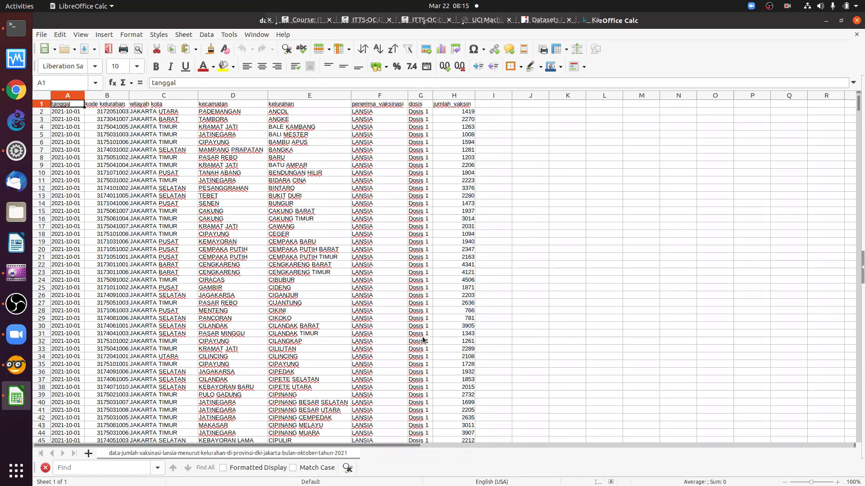
# Look through the daily vaccination records per kelurahan, from the first rows down to those dated 2021-10-23.
pyautogui.scroll(-14, 423, 340)
pyautogui.scroll(-20, 425, 336)
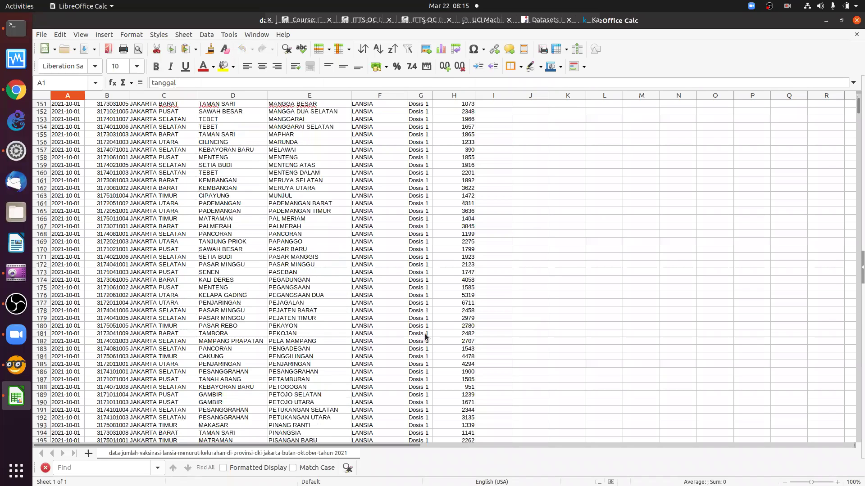
pyautogui.scroll(-20, 426, 336)
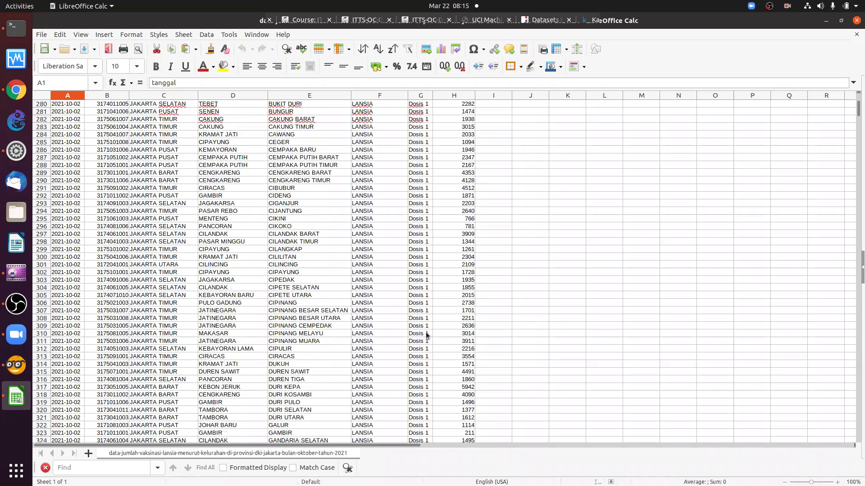
pyautogui.scroll(20, 427, 336)
pyautogui.click(67, 272)
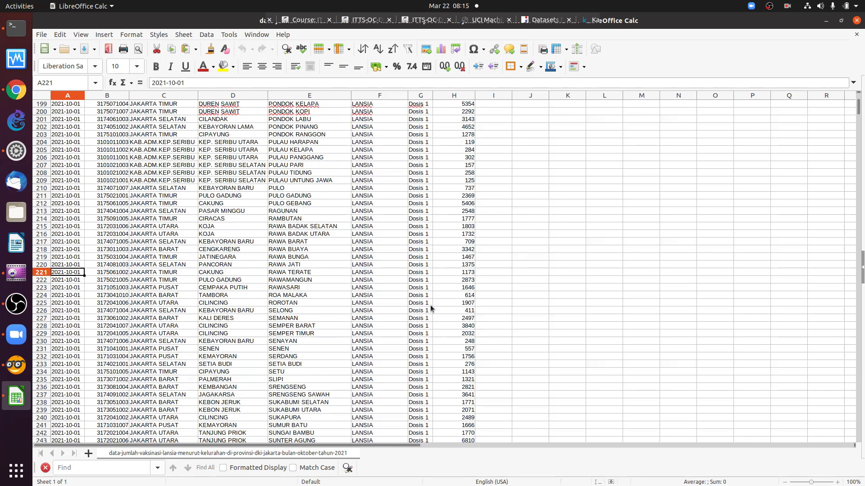
pyautogui.press('pagedown')
pyautogui.press('pagedown')
pyautogui.scroll(-20, 431, 304)
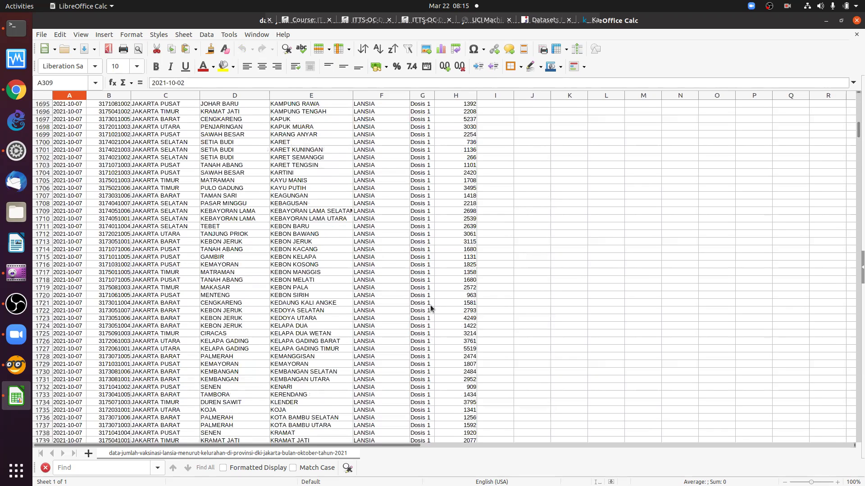
pyautogui.press('pagedown')
pyautogui.press('pagedown')
pyautogui.press('pagedown')
pyautogui.press('pagedown')
pyautogui.press('pagedown')
pyautogui.press('pagedown')
pyautogui.press('pagedown')
pyautogui.press('pagedown')
pyautogui.press('pagedown')
pyautogui.press('pagedown')
pyautogui.press('pagedown')
pyautogui.press('pagedown')
pyautogui.press('pagedown')
pyautogui.press('pagedown')
pyautogui.press('pagedown')
pyautogui.press('pagedown')
pyautogui.press('pagedown')
pyautogui.press('pagedown')
pyautogui.press('pagedown')
pyautogui.press('pagedown')
pyautogui.press('pagedown')
pyautogui.press('pagedown')
pyautogui.press('pagedown')
pyautogui.press('pagedown')
pyautogui.press('pagedown')
pyautogui.press('pagedown')
pyautogui.press('pagedown')
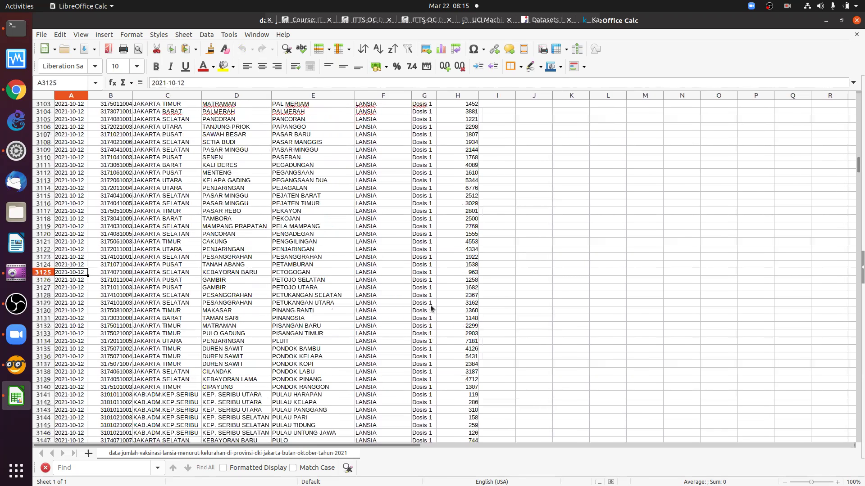
pyautogui.press('pagedown')
pyautogui.press('pagedown')
pyautogui.press('pagedown')
pyautogui.press('pagedown')
pyautogui.press('pagedown')
pyautogui.press('pagedown')
pyautogui.press('pagedown')
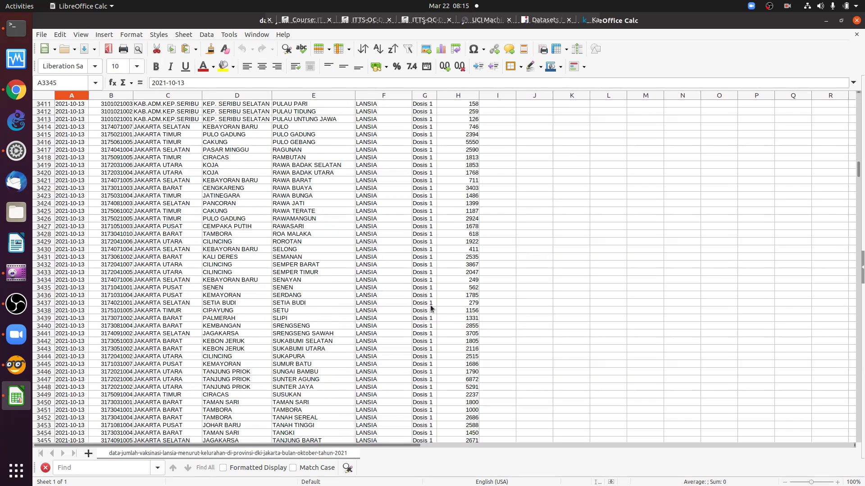
pyautogui.press('pagedown')
pyautogui.press('pagedown')
pyautogui.press('pagedown')
pyautogui.press('pagedown')
pyautogui.press('pagedown')
pyautogui.press('pagedown')
pyautogui.press('pagedown')
pyautogui.press('pagedown')
pyautogui.press('pagedown')
pyautogui.press('pagedown')
pyautogui.press('pagedown')
pyautogui.press('pagedown')
pyautogui.press('pagedown')
pyautogui.press('pagedown')
pyautogui.press('pagedown')
pyautogui.press('pagedown')
pyautogui.press('pagedown')
pyautogui.press('pagedown')
pyautogui.press('pagedown')
pyautogui.press('pagedown')
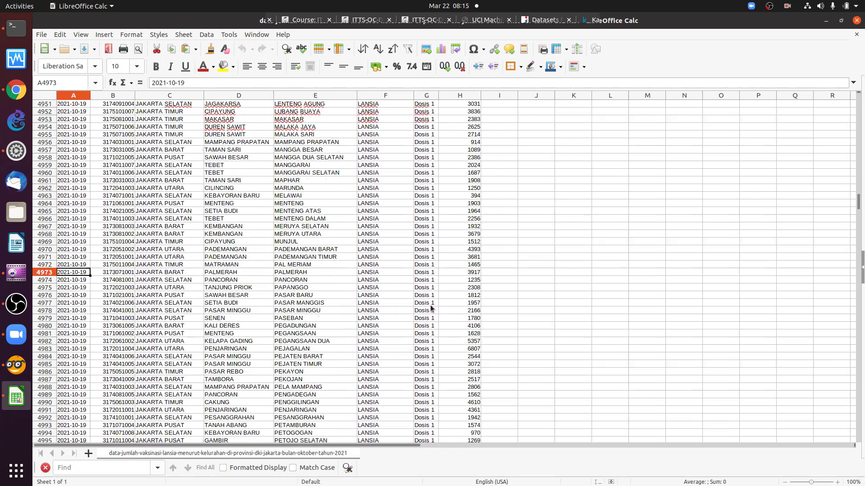
pyautogui.press('pagedown')
pyautogui.press('pagedown')
pyautogui.press('pagedown')
pyautogui.press('pagedown')
pyautogui.press('pagedown')
pyautogui.press('pagedown')
pyautogui.press('pagedown')
pyautogui.press('pagedown')
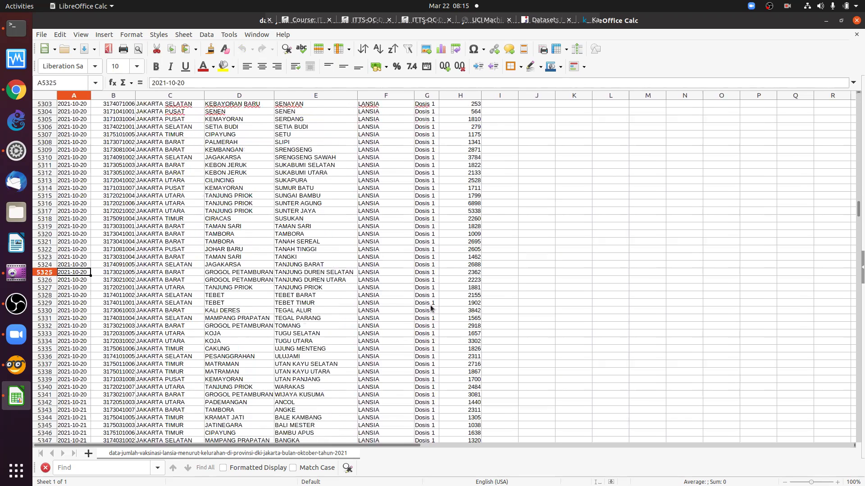
pyautogui.press('pagedown')
pyautogui.press('pagedown')
pyautogui.press('pagedown')
pyautogui.press('pagedown')
pyautogui.press('pagedown')
pyautogui.press('pagedown')
pyautogui.press('pagedown')
pyautogui.press('pagedown')
pyautogui.press('pagedown')
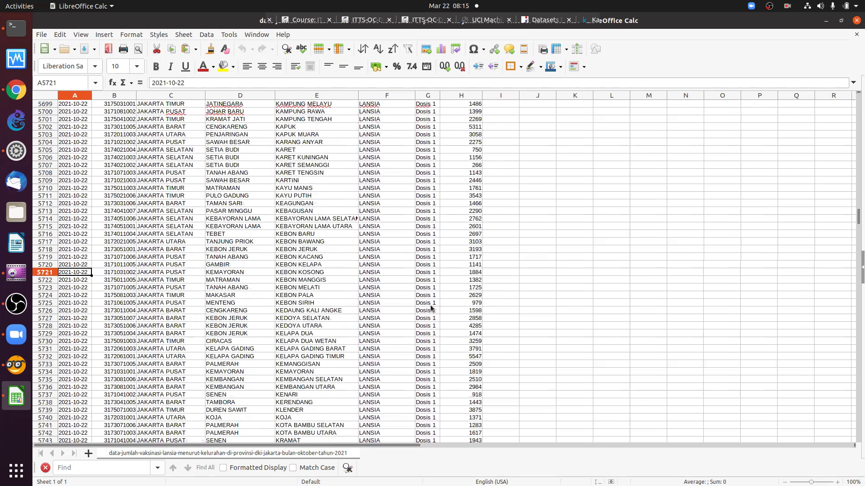
pyautogui.press('pagedown')
pyautogui.press('pagedown')
pyautogui.press('pagedown')
pyautogui.press('pagedown')
pyautogui.press('pagedown')
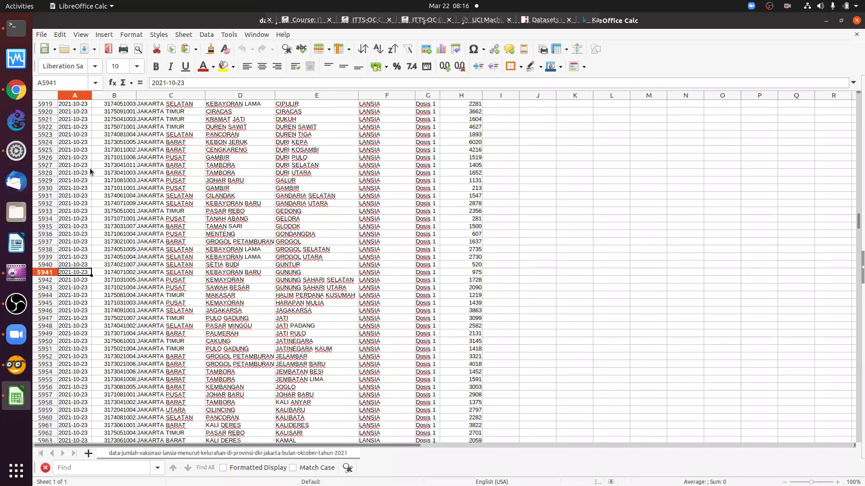
# Go back up to cell A1 of the vaccination data and close the spreadsheet to return to the dataset page in Chrome.
pyautogui.press('pageup')
pyautogui.press('pageup')
pyautogui.press('pageup')
pyautogui.press('pageup')
pyautogui.press('pageup')
pyautogui.press('pageup')
pyautogui.press('pageup')
pyautogui.press('pageup')
pyautogui.press('pageup')
pyautogui.press('pageup')
pyautogui.press('pageup')
pyautogui.press('pageup')
pyautogui.press('pageup')
pyautogui.press('pageup')
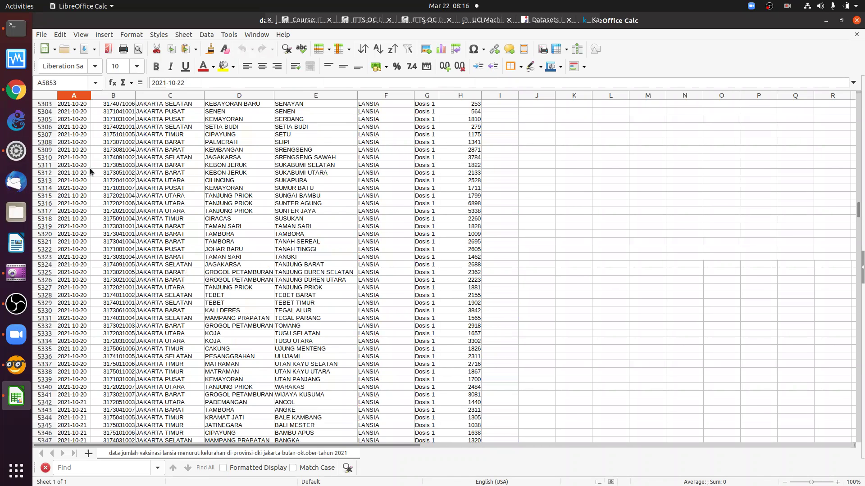
pyautogui.scroll(20, 90, 169)
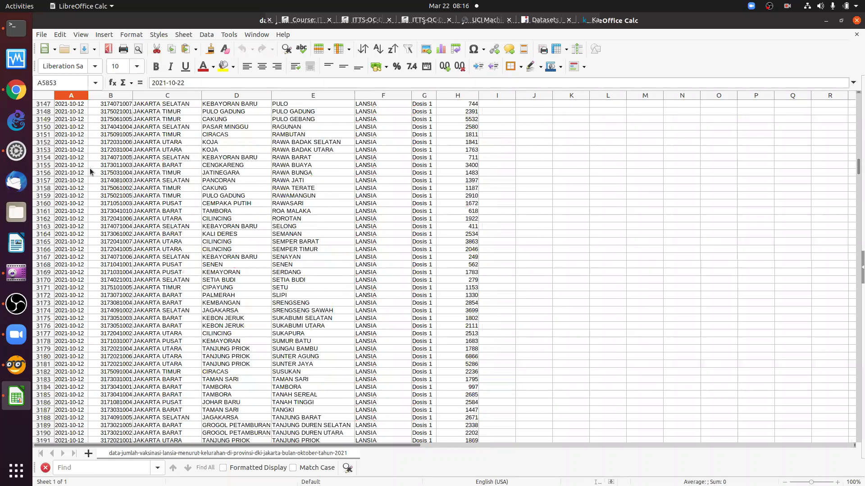
pyautogui.scroll(20, 47, 83)
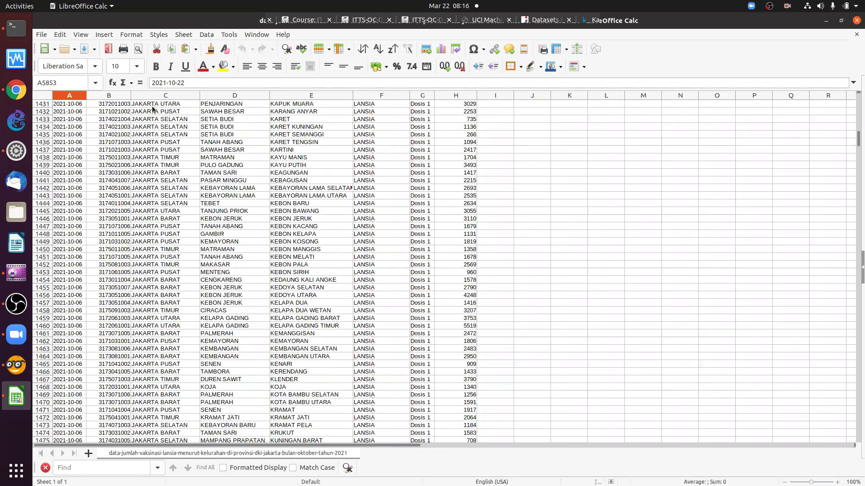
pyautogui.scroll(20, 152, 108)
pyautogui.hotkey('ctrl', 'Home')
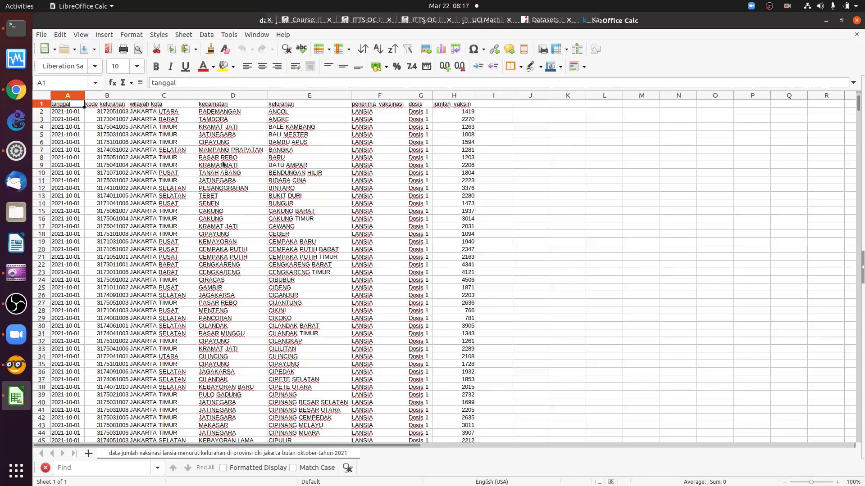
pyautogui.click(855, 21)
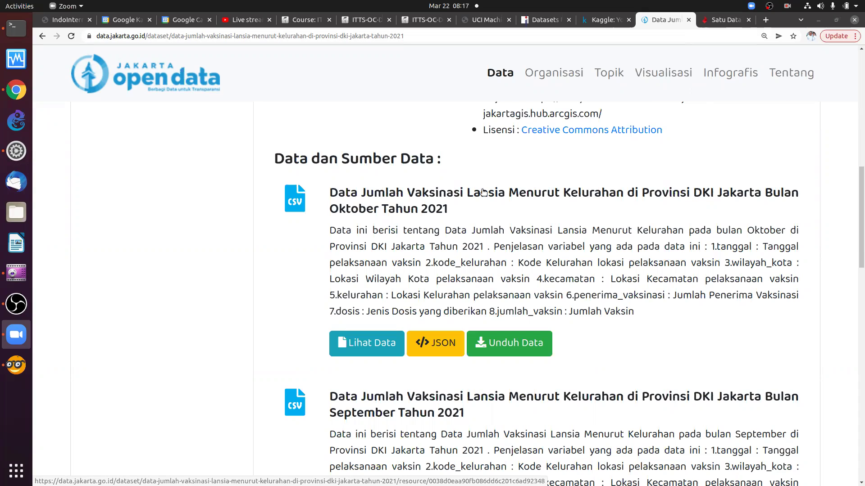
# Open satu-indonesia.com in a new browser tab and go through its SATU Indonesia Awards page to the login form.
pyautogui.click(765, 19)
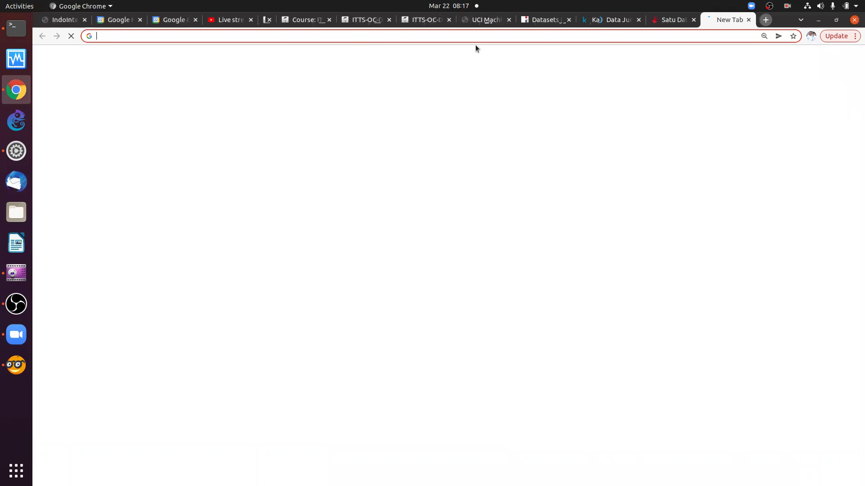
pyautogui.write('satu')
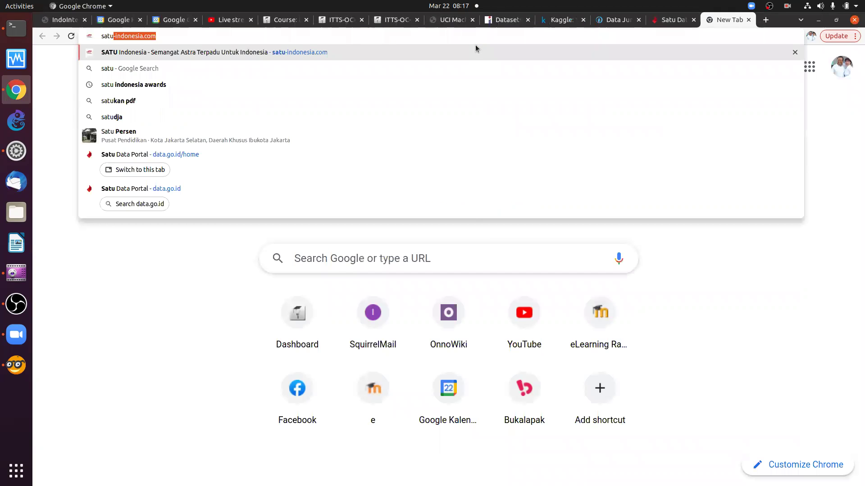
pyautogui.press('Return')
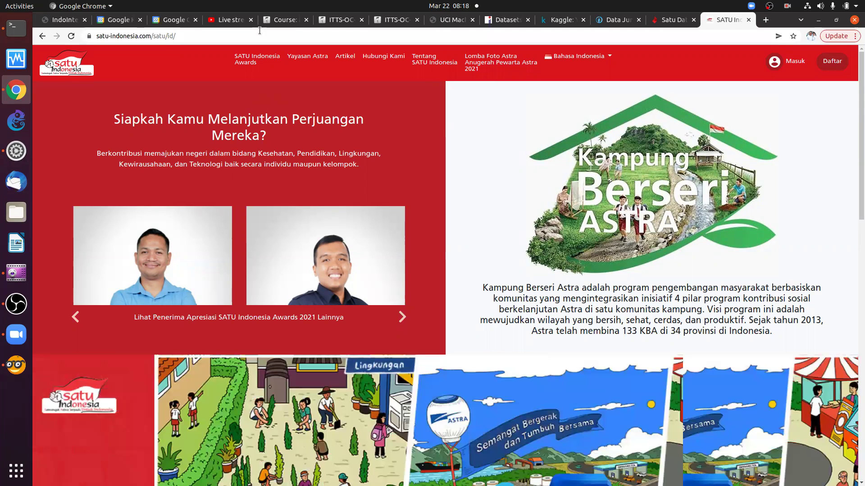
pyautogui.click(269, 63)
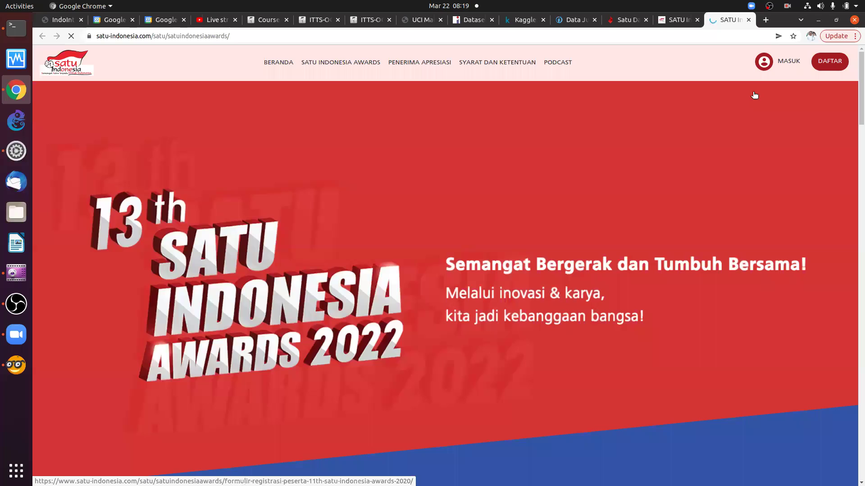
pyautogui.scroll(-2, 592, 199)
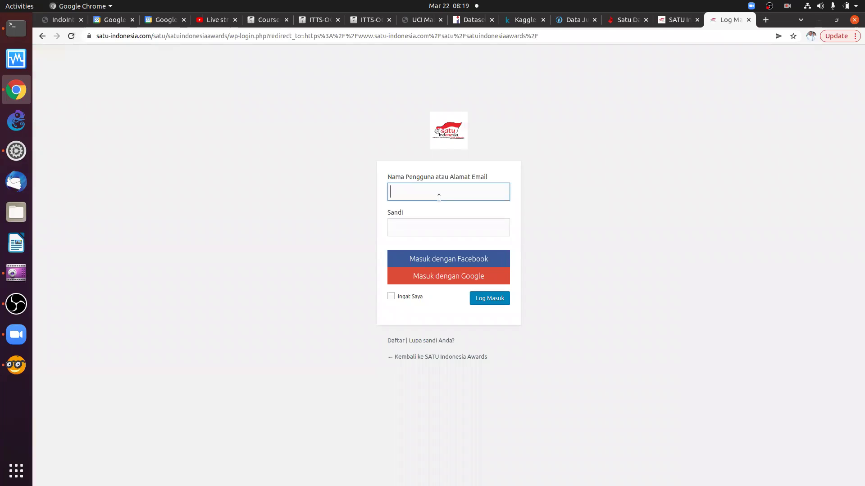
# Enter admin as the username, but sign in to the awards site with an existing Google account instead.
pyautogui.write('admin')
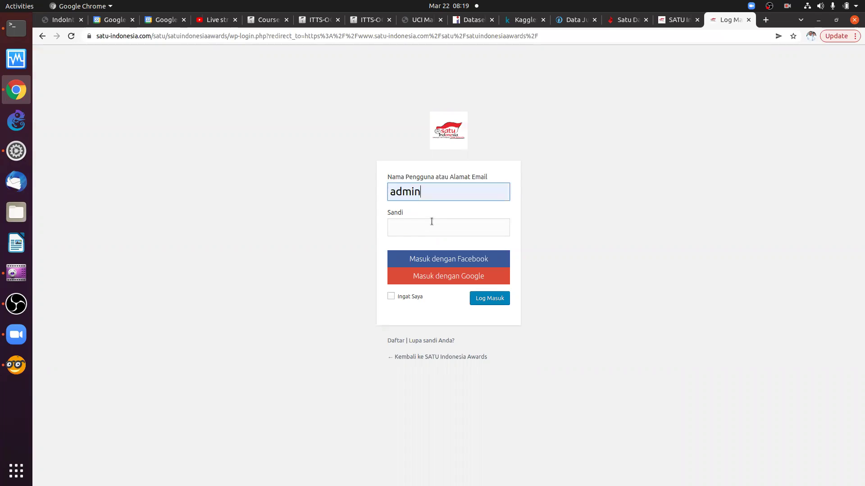
pyautogui.click(431, 230)
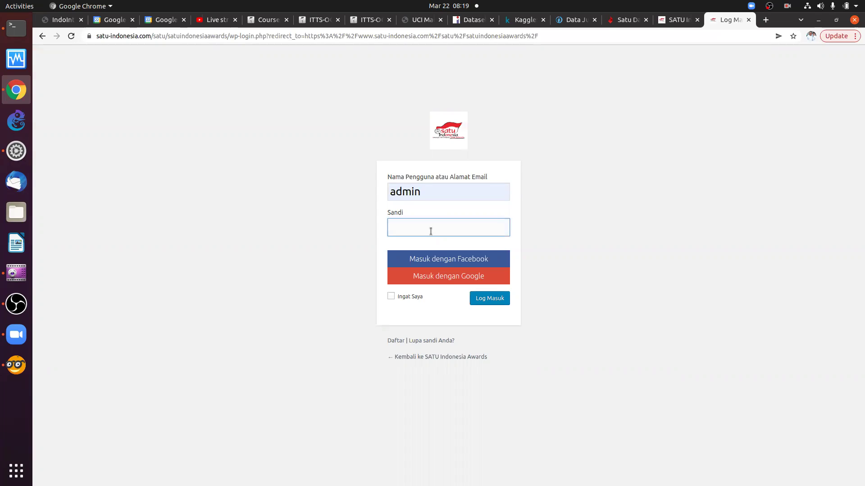
pyautogui.click(444, 280)
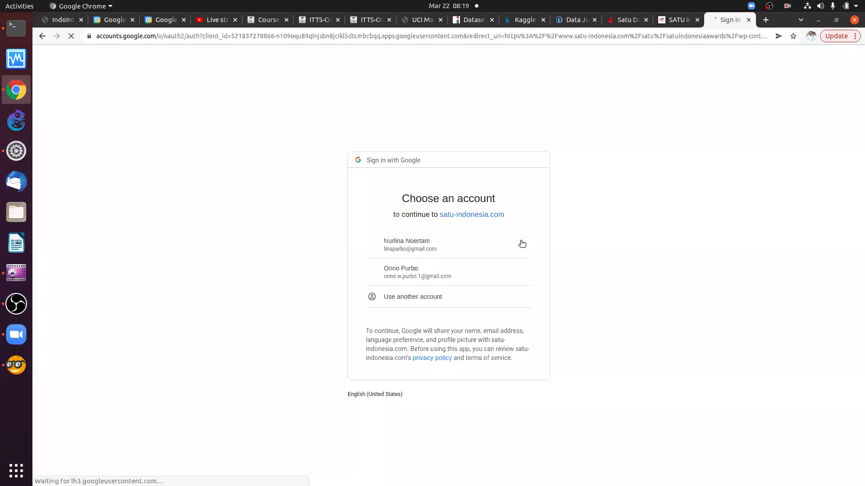
pyautogui.click(461, 279)
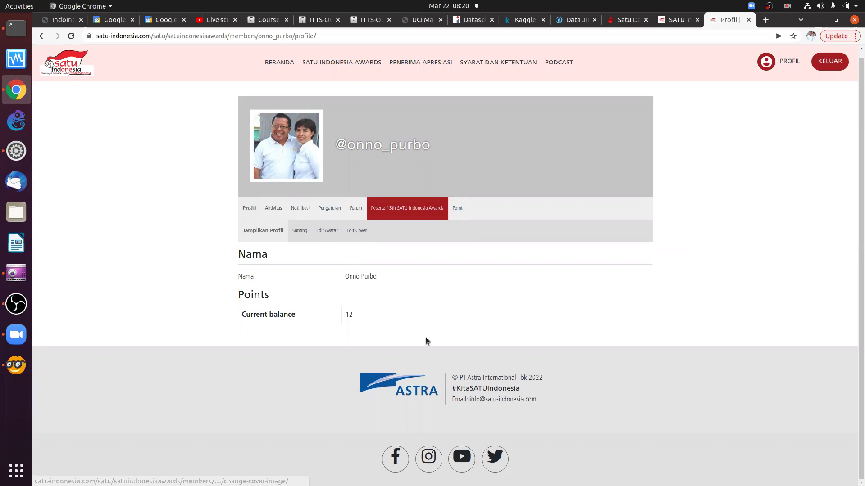
# Check the member profile page's awards participant section and switch to the Files app at the Home folder.
pyautogui.scroll(1, 420, 302)
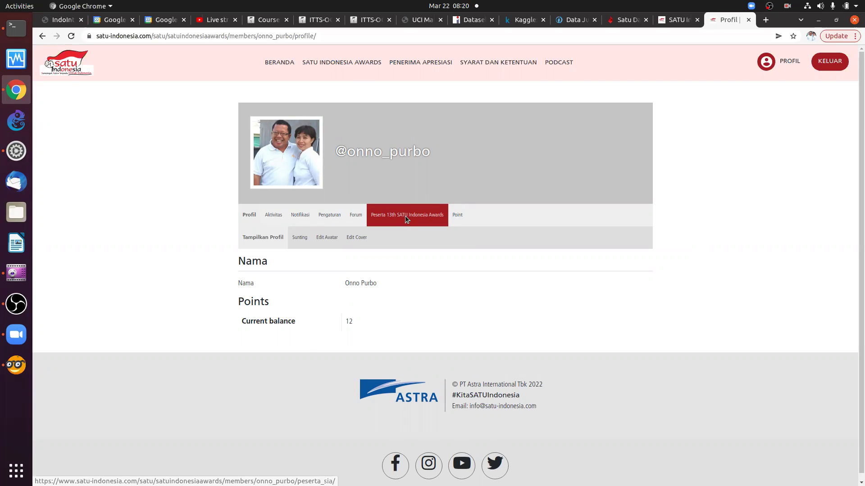
pyautogui.click(247, 224)
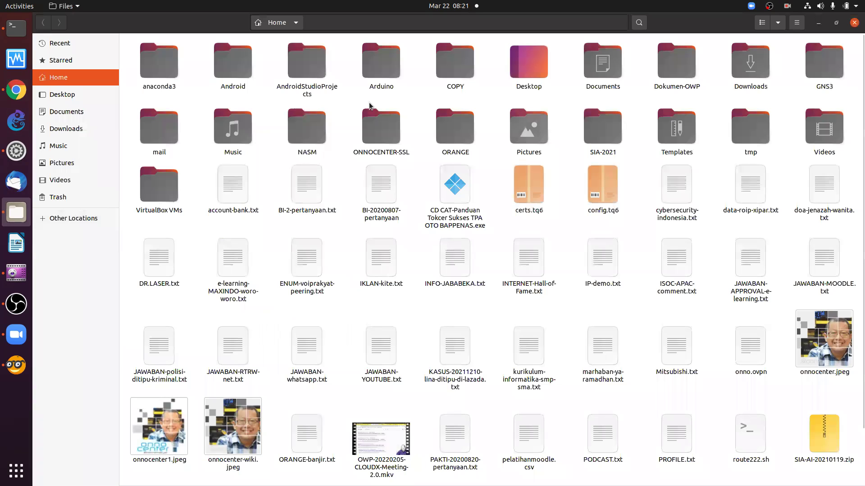
# Open 2021-90-AI-READY-MOTIVE-ORI.xlsx from the 2021 folder inside SIA-2021.
pyautogui.doubleClick(605, 137)
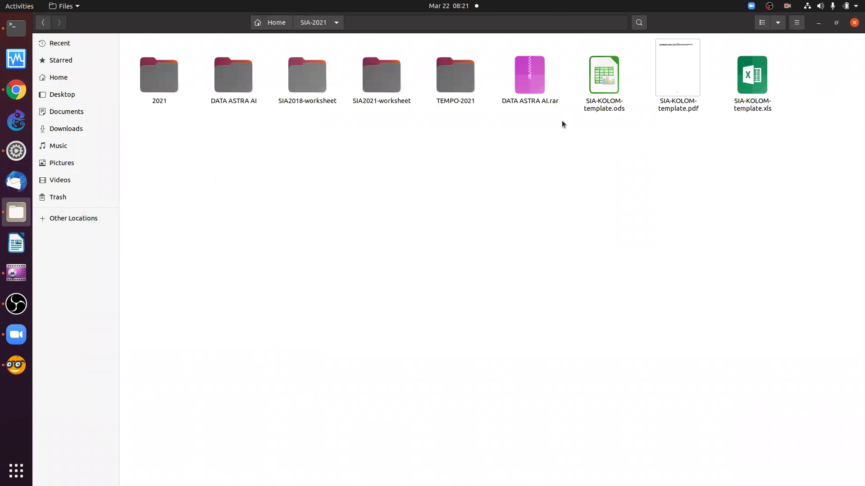
pyautogui.doubleClick(167, 88)
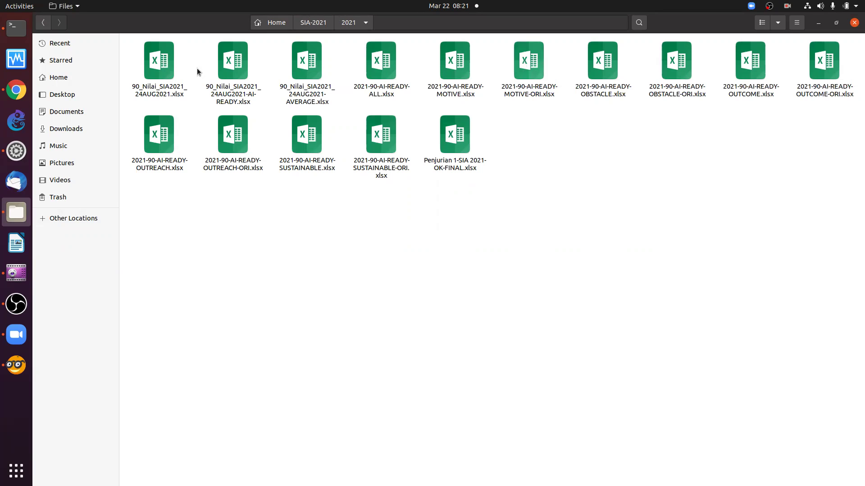
pyautogui.doubleClick(533, 64)
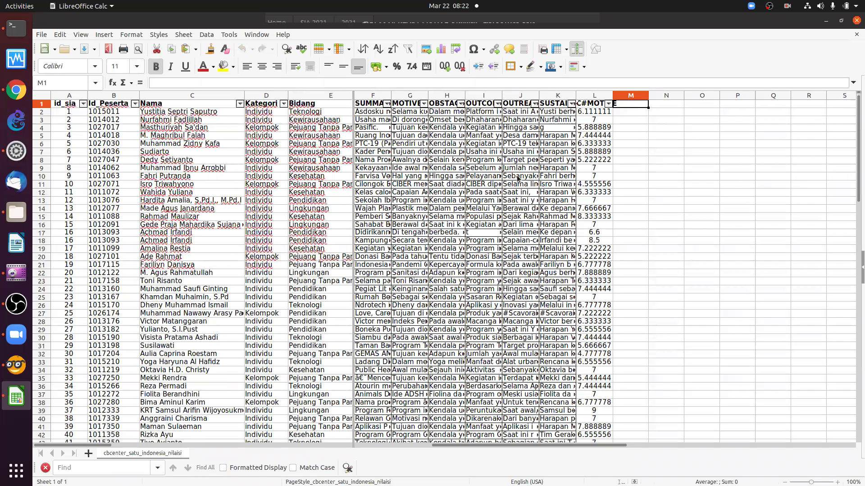
# Look through the header columns of the awards spreadsheet from MOTIVE to beyond the last score column and return to cell A1.
pyautogui.press('Right')
pyautogui.press('Right')
pyautogui.press('Right')
pyautogui.press('Right')
pyautogui.press('Right')
pyautogui.press('Right')
pyautogui.press('Right')
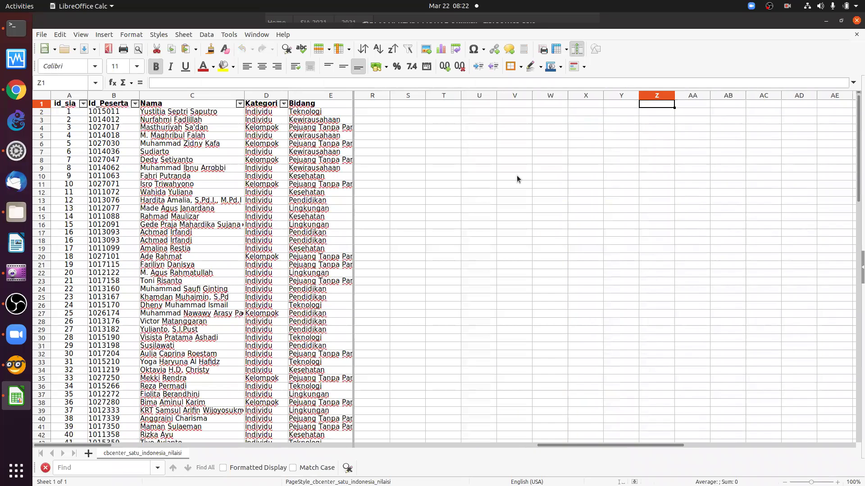
pyautogui.press('Left')
pyautogui.press('Left')
pyautogui.press('Left')
pyautogui.press('Left')
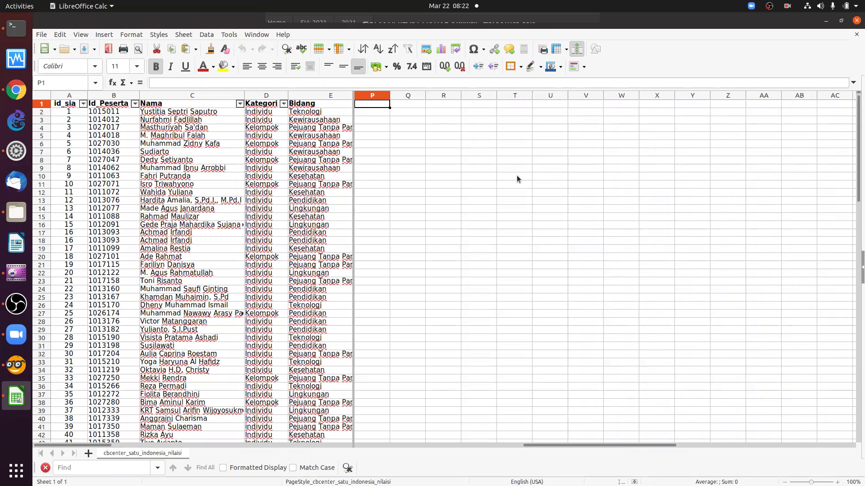
pyautogui.press('Left')
pyautogui.press('Left')
pyautogui.press('Left')
pyautogui.press('Left')
pyautogui.press('Left')
pyautogui.press('Left')
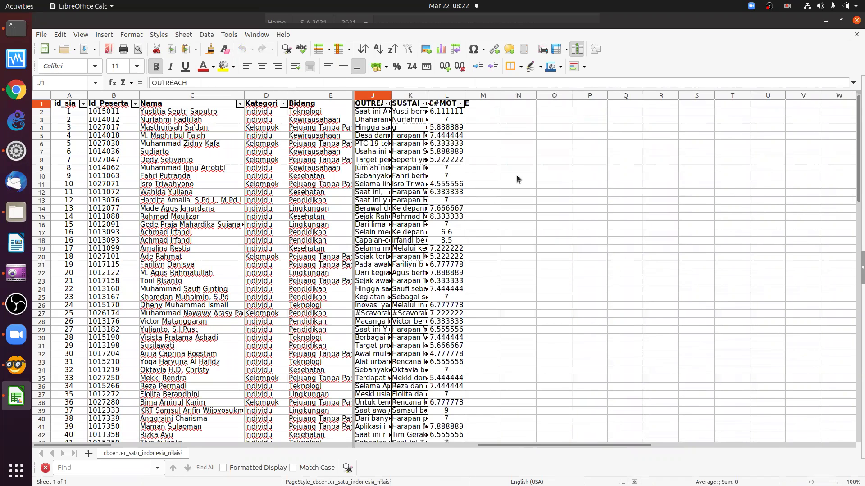
pyautogui.press('Left')
pyautogui.press('Left')
pyautogui.press('Right')
pyautogui.press('Right')
pyautogui.press('Right')
pyautogui.press('Left')
pyautogui.press('Left')
pyautogui.press('Left')
pyautogui.press('Left')
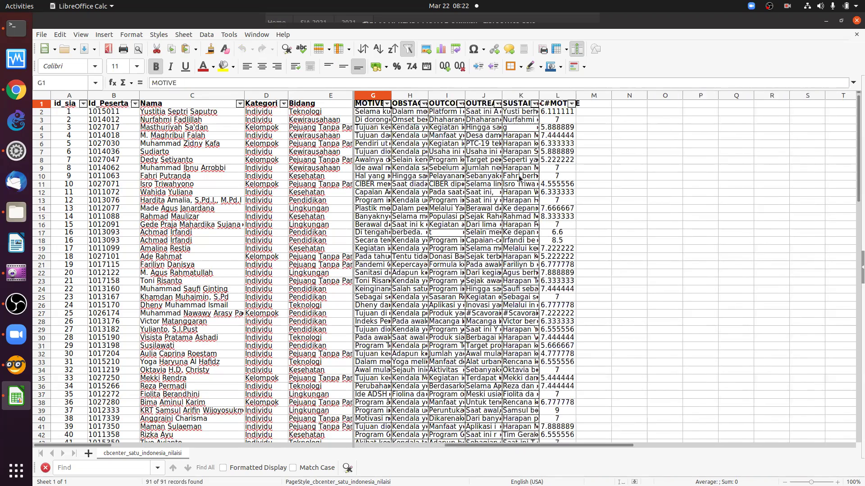
pyautogui.hotkey('ctrl', 'Home')
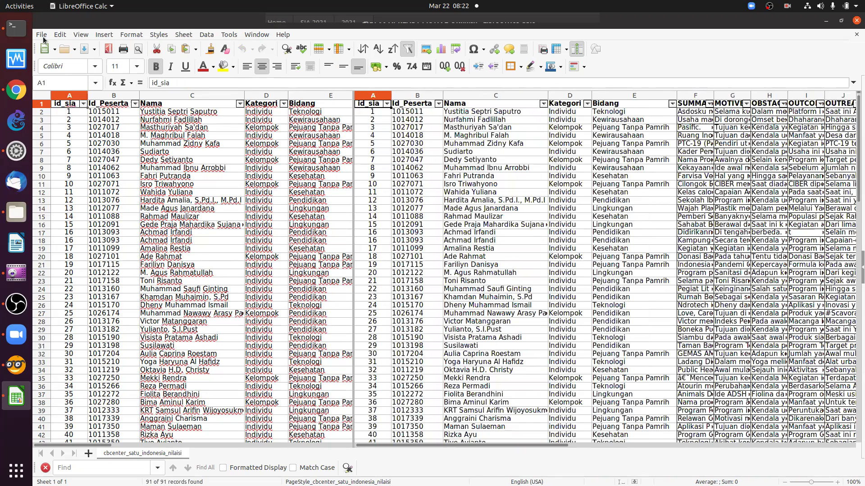
# Start saving a copy of the spreadsheet and choose the ITTS folder inside Dokumen-OWP as its destination.
pyautogui.hotkey('alt', 'f')
pyautogui.press('Escape')
pyautogui.hotkey('ctrl', 'shift', 's')
pyautogui.hotkey('alt', 'Up')
pyautogui.hotkey('alt', 'Up')
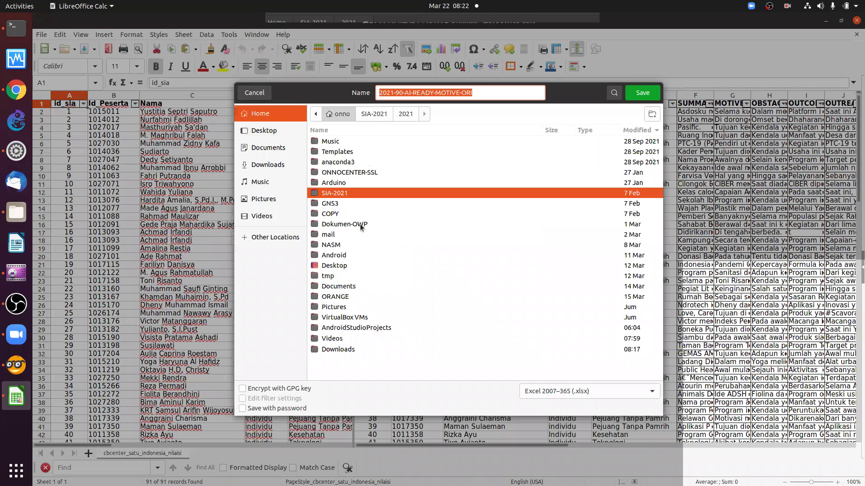
pyautogui.doubleClick(360, 225)
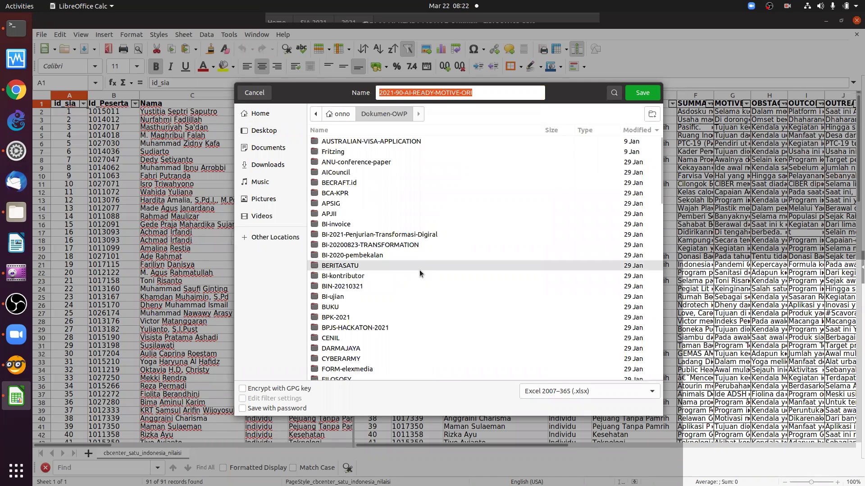
pyautogui.scroll(-7, 419, 275)
pyautogui.scroll(-3, 399, 311)
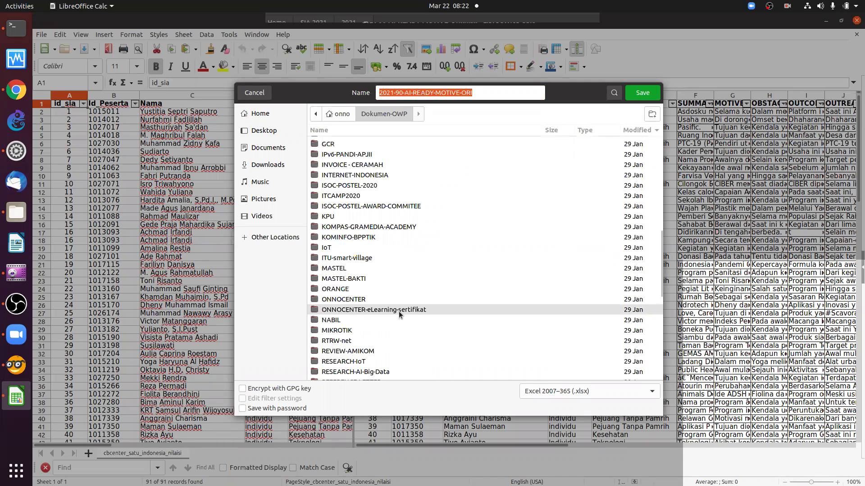
pyautogui.scroll(-3, 385, 341)
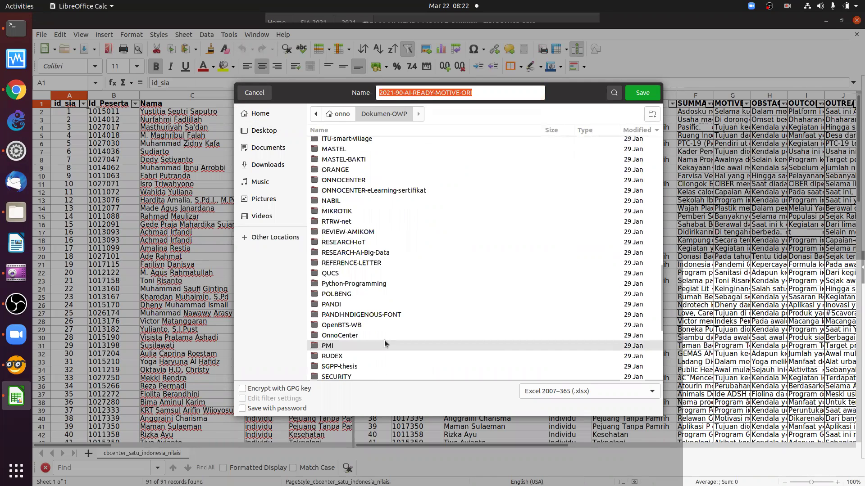
pyautogui.scroll(6, 385, 343)
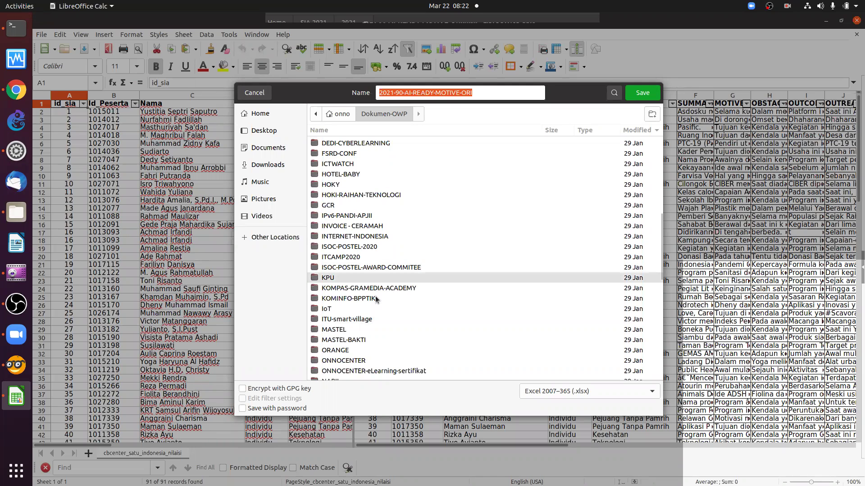
pyautogui.scroll(-3, 374, 276)
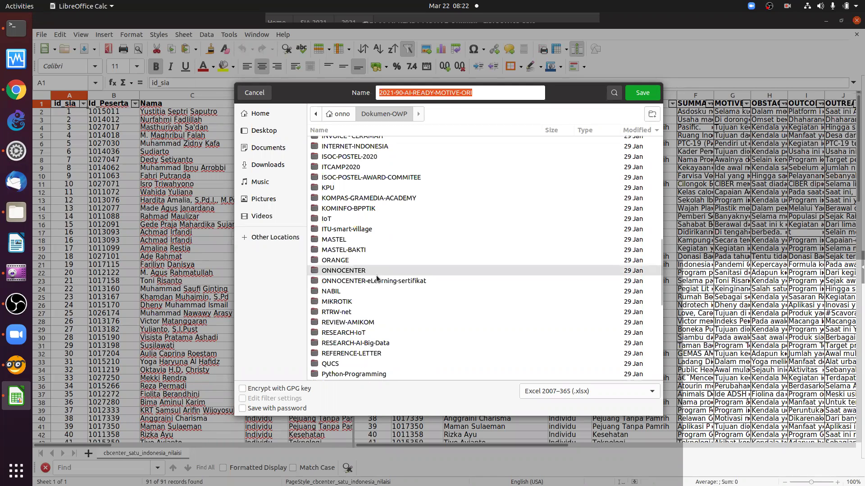
pyautogui.scroll(-8, 375, 231)
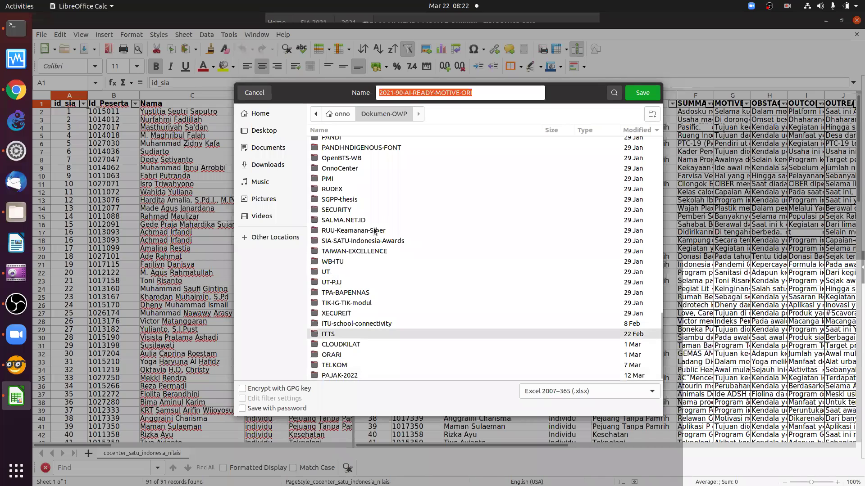
pyautogui.press('Return')
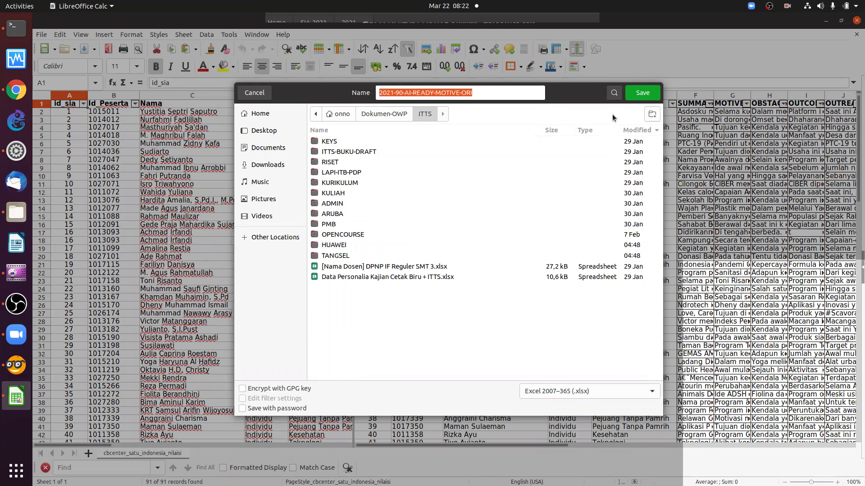
# Go into the KULIAH folder and create a new folder named BIGDATA in it for the copy.
pyautogui.click(477, 167)
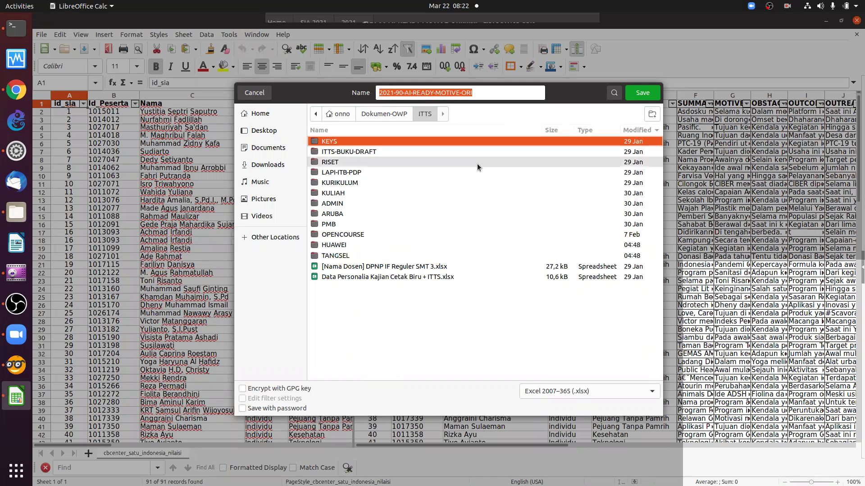
pyautogui.doubleClick(383, 194)
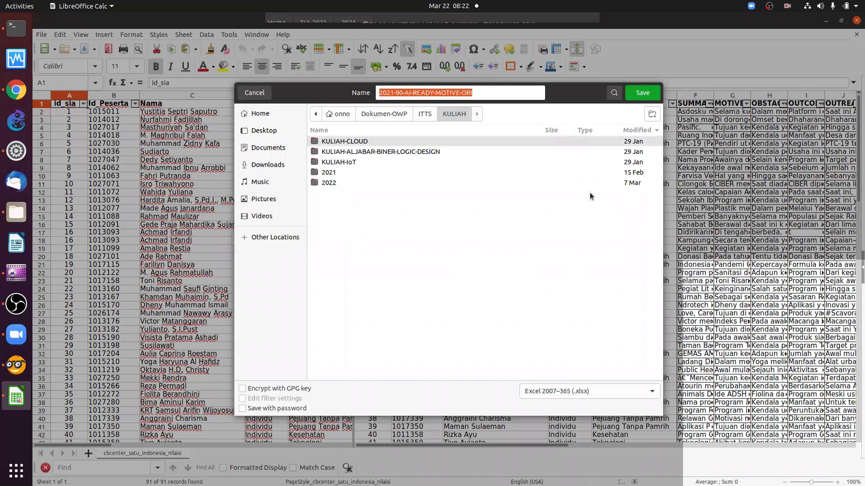
pyautogui.hotkey('ctrl', 'shift', 'n')
pyautogui.write('BIGDATA')
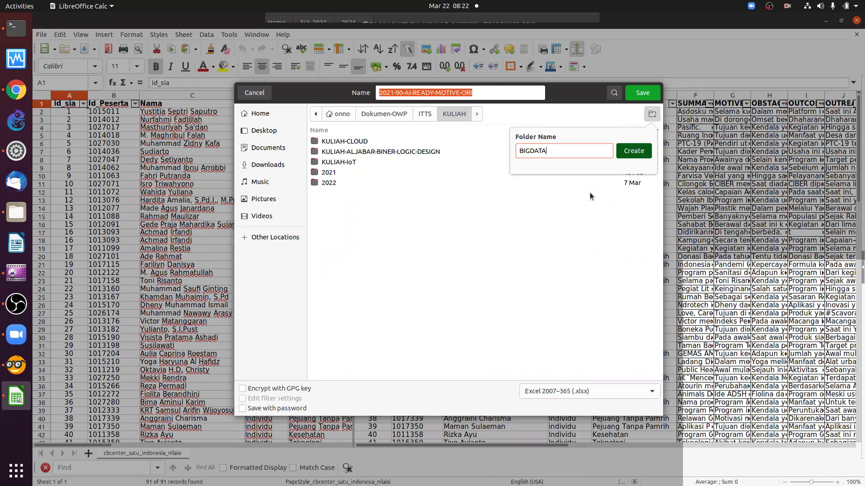
pyautogui.press('Return')
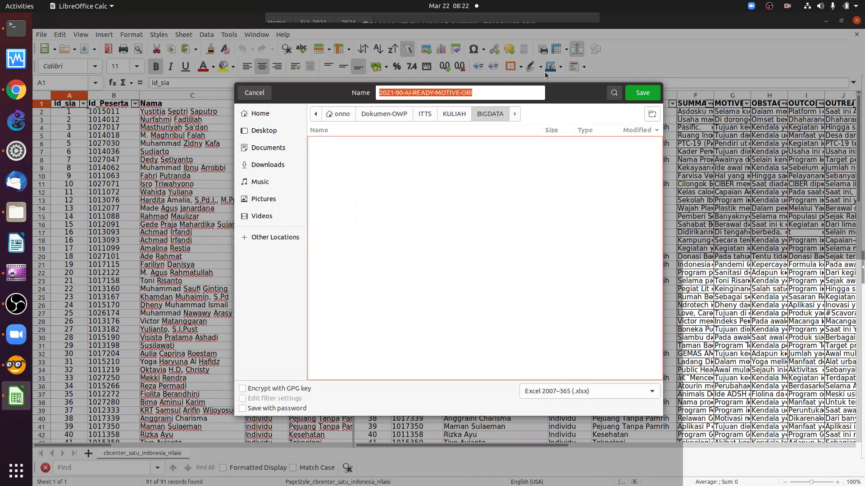
# Save the copy as contoh-satu-indonesia-award in the BIGDATA folder, keeping the Excel 2007–365 format.
pyautogui.click(514, 94)
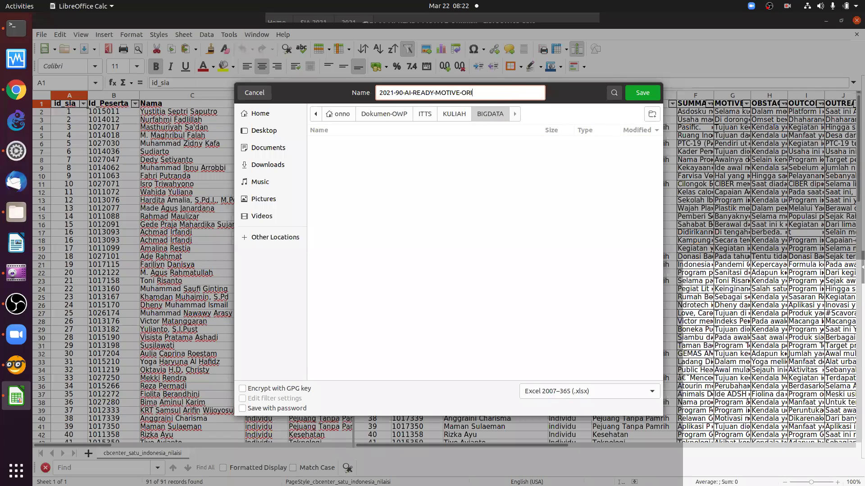
pyautogui.press('BackSpace')
pyautogui.hotkey('ctrl', 'a')
pyautogui.write('20')
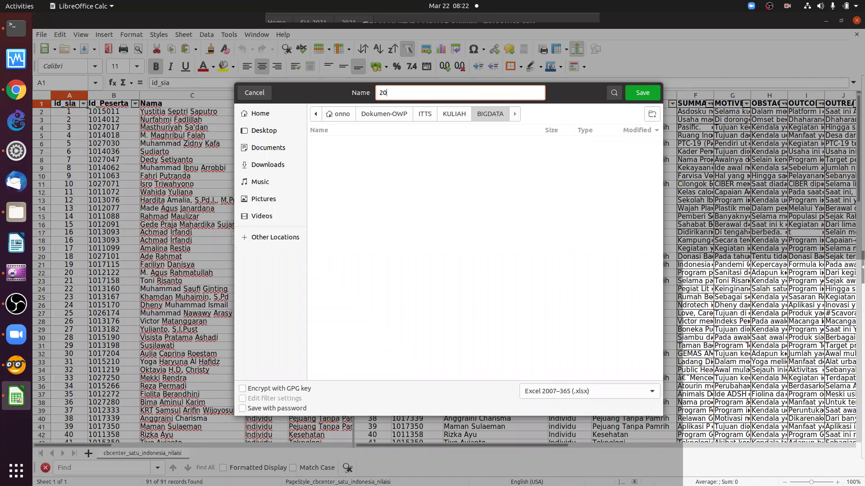
pyautogui.press('BackSpace')
pyautogui.press('BackSpace')
pyautogui.write('contoh-satu')
pyautogui.write('-indonesia-award')
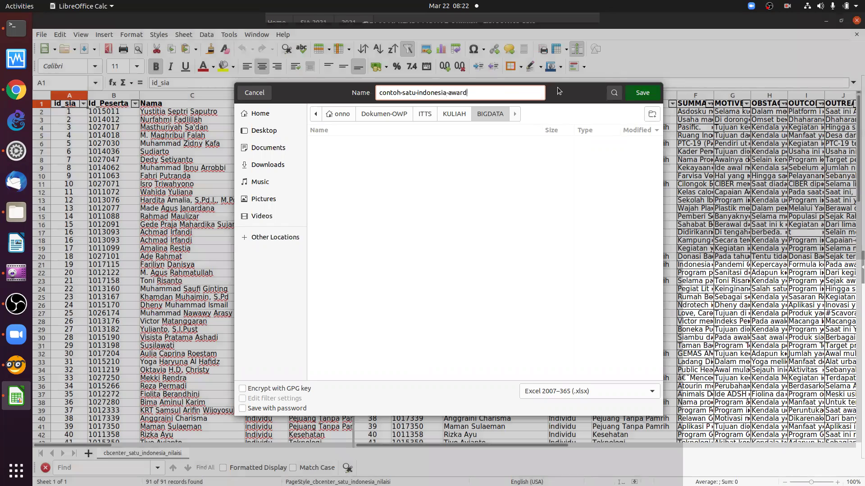
pyautogui.press('Return')
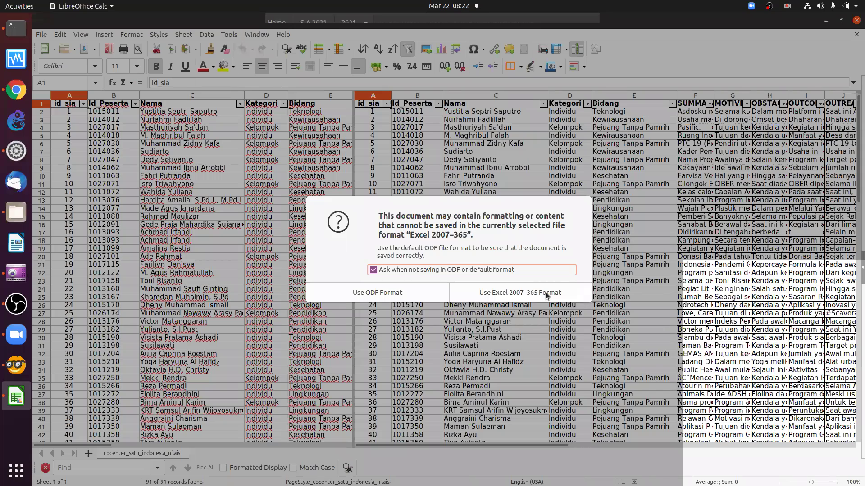
pyautogui.click(546, 296)
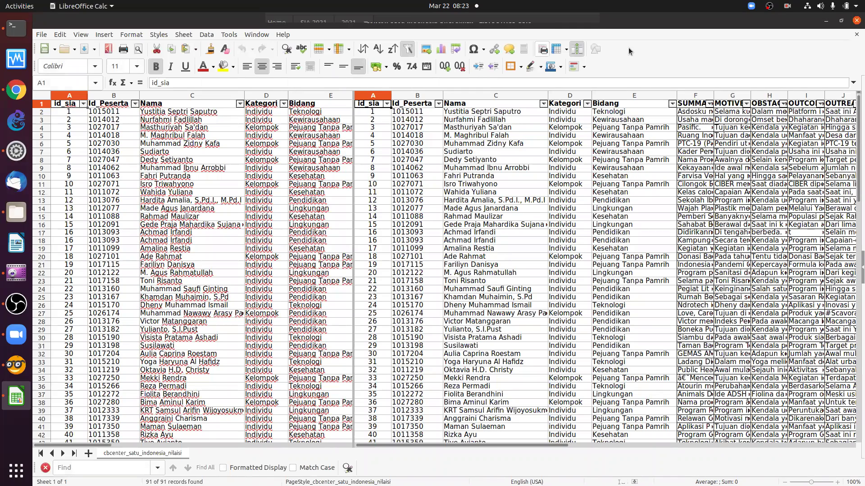
# Take the spreadsheet window out of its maximized state and resize it to about half the screen's width.
pyautogui.click(818, 24)
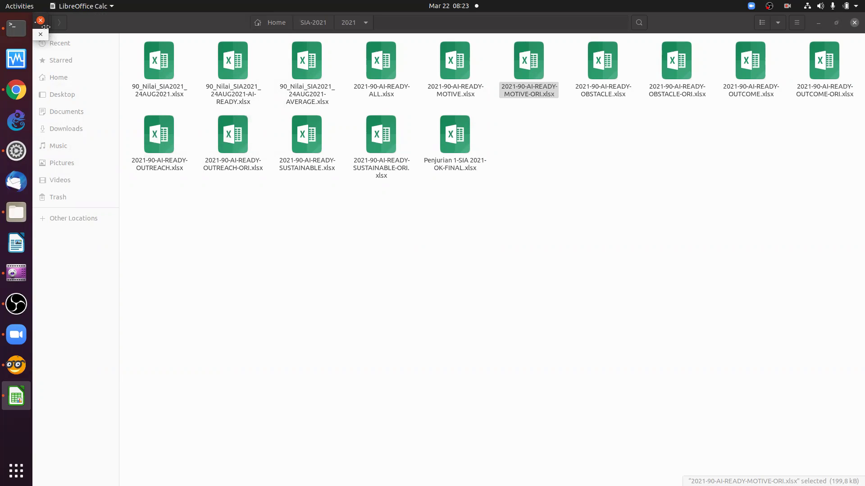
pyautogui.moveTo(46, 27); pyautogui.dragTo(344, 409)
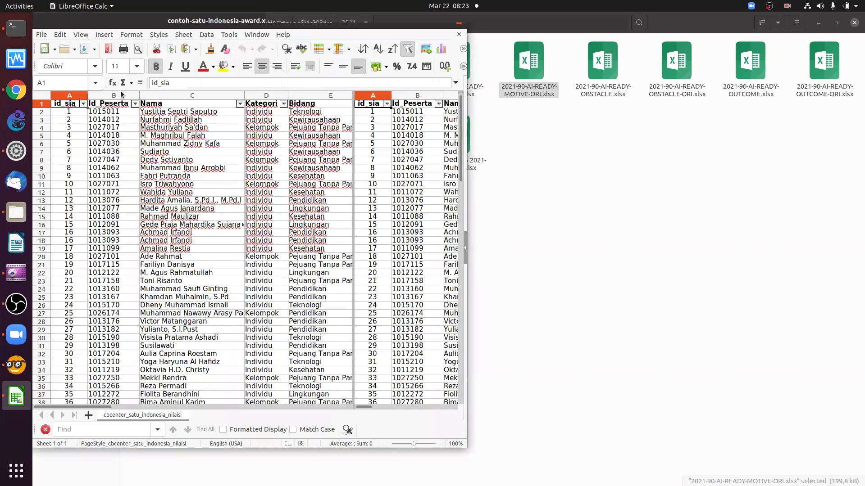
pyautogui.hotkey('ctrl', 'space')
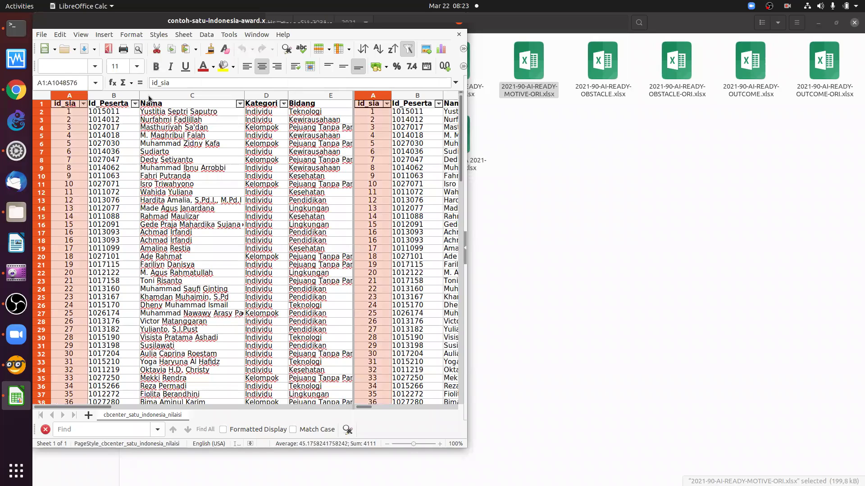
pyautogui.keyDown('shift'); pyautogui.click(269, 98); pyautogui.keyUp('shift')
pyautogui.keyDown('shift'); pyautogui.click(305, 95); pyautogui.keyUp('shift')
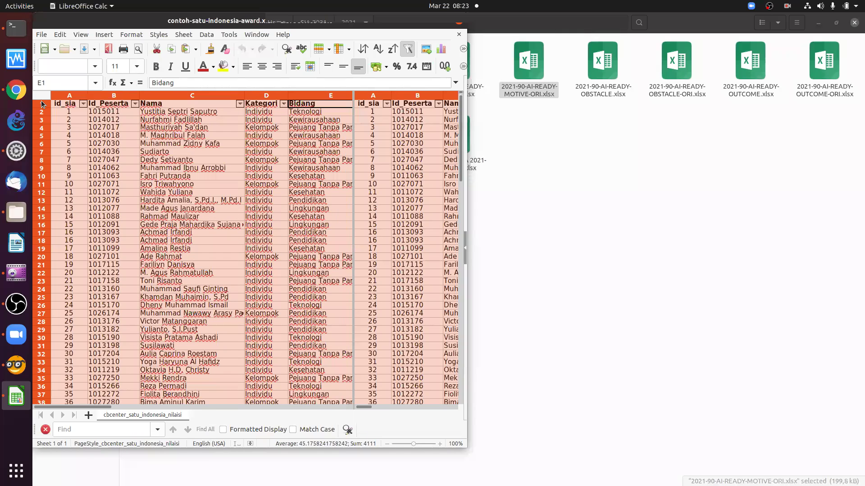
pyautogui.press('Left')
pyautogui.hotkey('ctrl', 'space')
pyautogui.press('Home')
pyautogui.hotkey('ctrl', 'space')
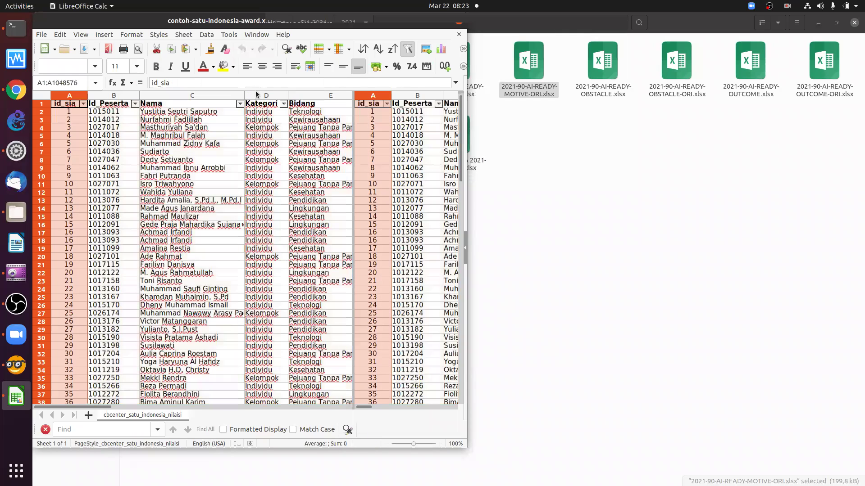
pyautogui.hotkey('shift', 'Right')
pyautogui.hotkey('shift', 'Right')
pyautogui.hotkey('shift', 'Right')
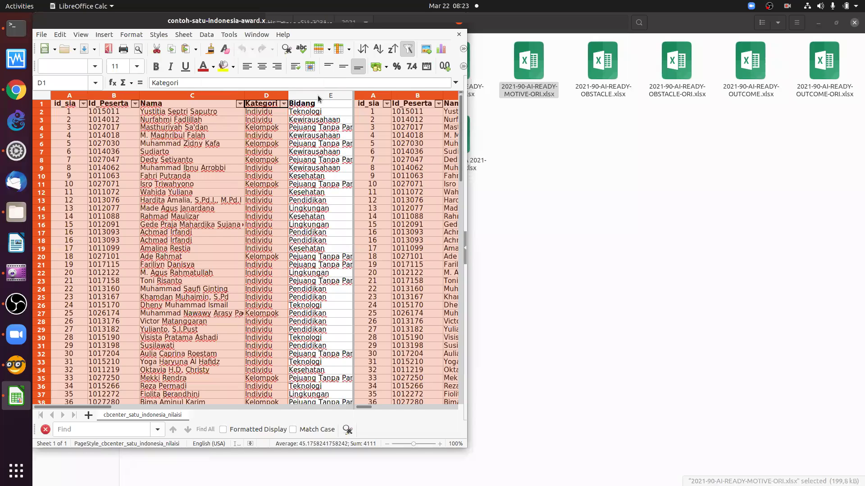
pyautogui.hotkey('shift', 'Right')
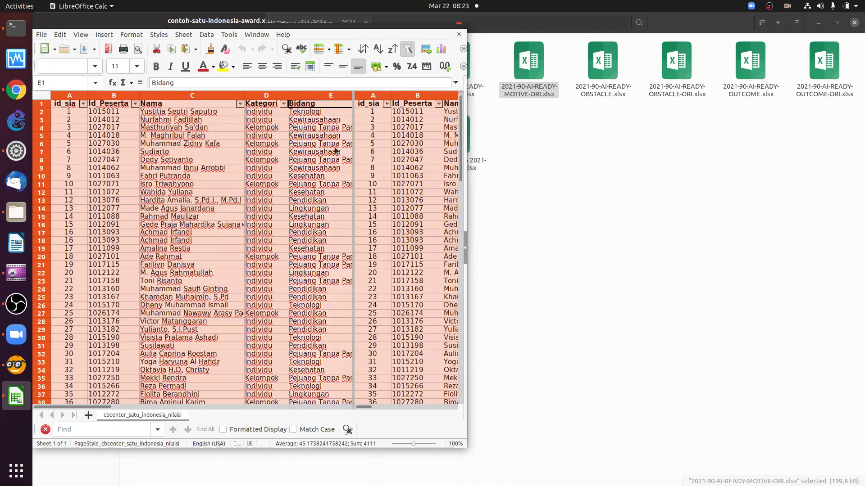
pyautogui.rightClick(318, 98)
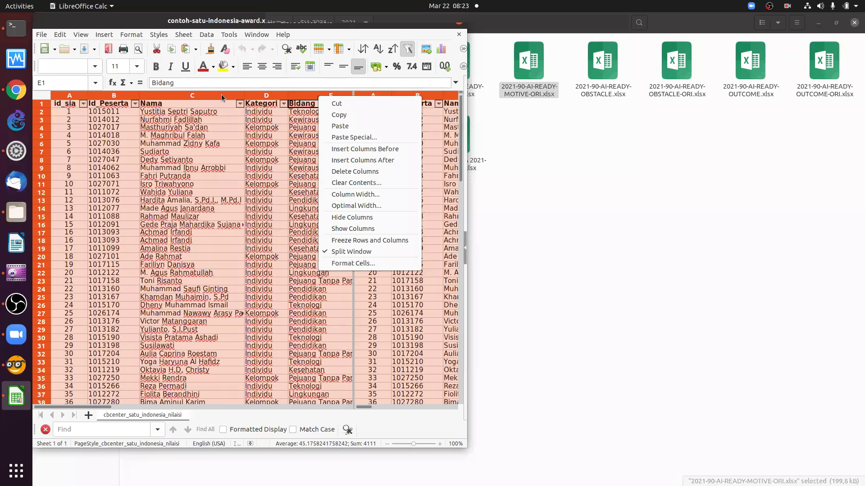
pyautogui.press('Escape')
# Delete the id_sia, Id_Peserta, Nama and Kategori columns from the sheet.
pyautogui.click(192, 96)
pyautogui.moveTo(59, 96); pyautogui.dragTo(239, 98)
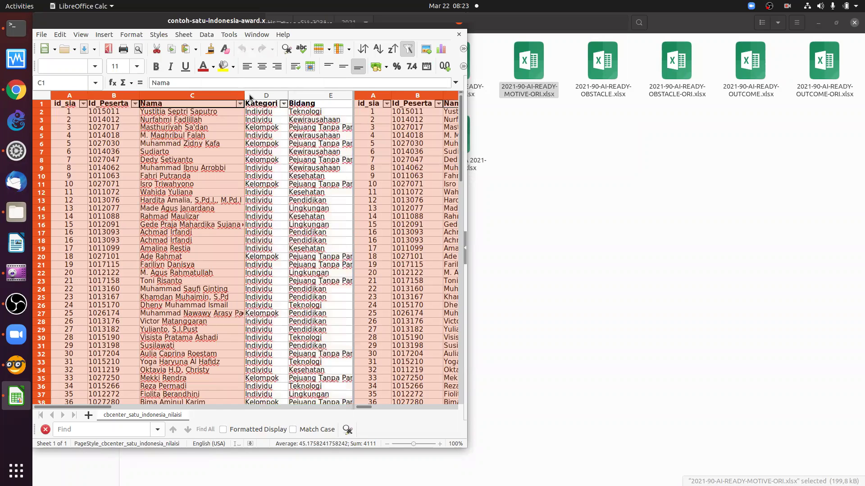
pyautogui.rightClick(251, 97)
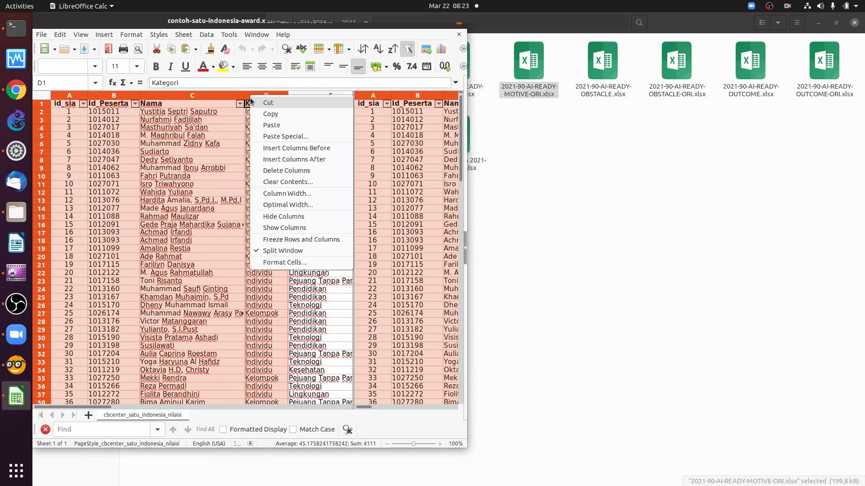
pyautogui.click(273, 173)
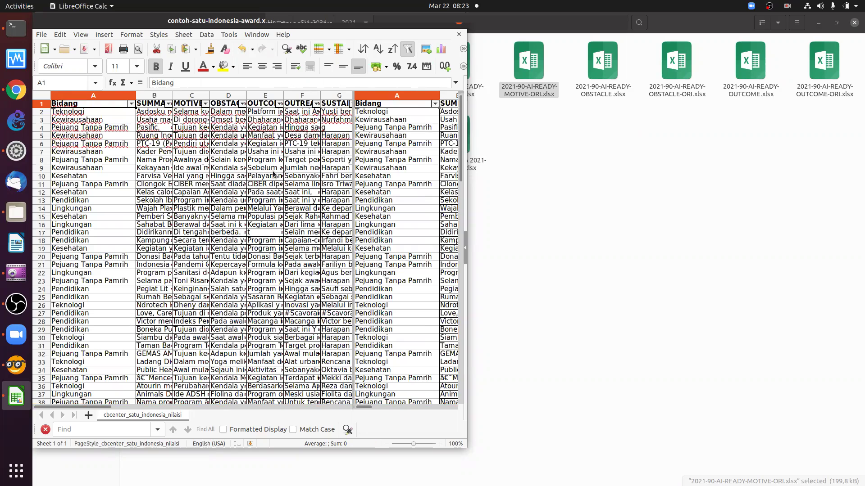
# Look through the remaining header cells from Bidang across to cC#MOTIVE.
pyautogui.press('Right')
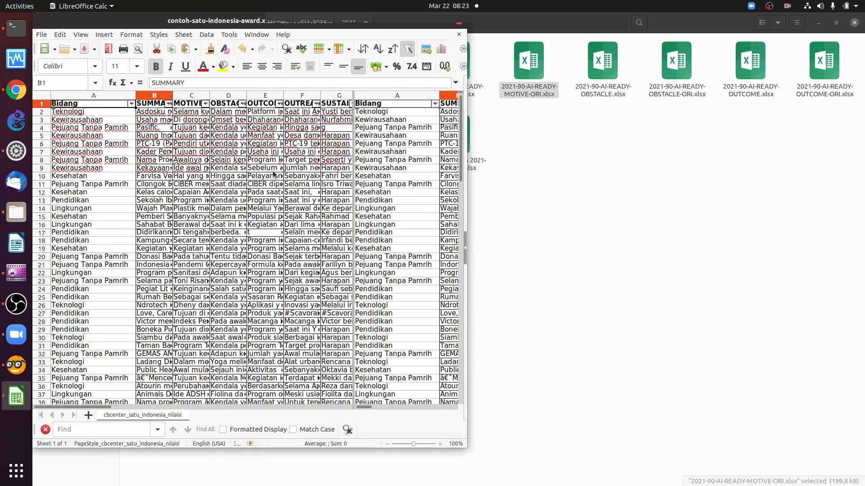
pyautogui.press('Right')
pyautogui.press('Right')
pyautogui.press('Right')
pyautogui.press('Right')
pyautogui.press('Right')
pyautogui.press('Right')
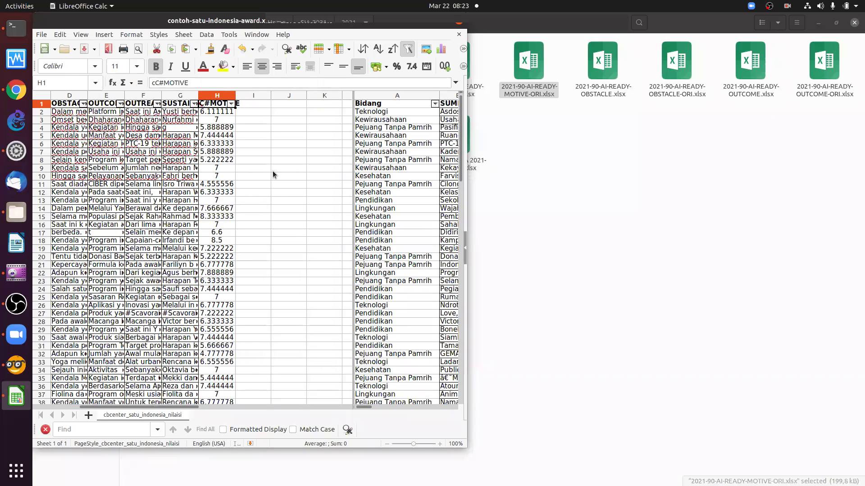
pyautogui.press('Left')
pyautogui.press('Left')
pyautogui.press('Left')
pyautogui.press('Left')
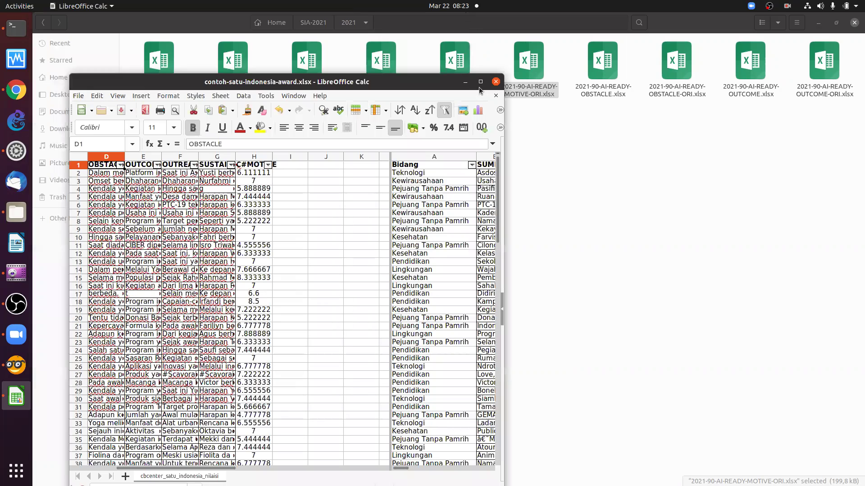
# Maximize the spreadsheet window and go along row 6 from Bidang past cC#MOTIVE into the empty columns.
pyautogui.click(480, 81)
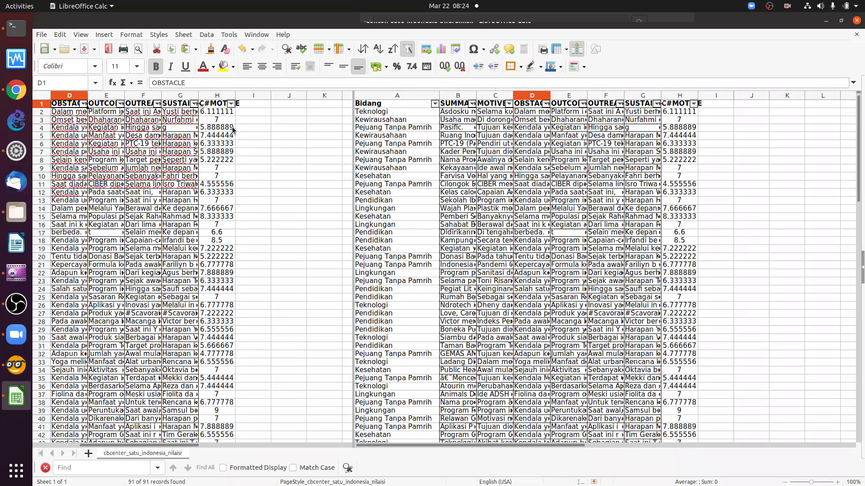
pyautogui.click(435, 136)
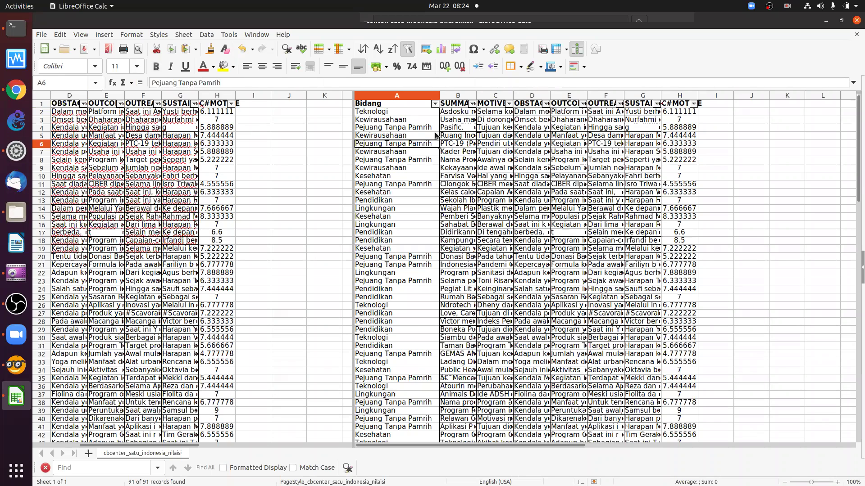
pyautogui.press('Right')
pyautogui.press('Right')
pyautogui.press('Right')
pyautogui.press('Right')
pyautogui.press('Right')
pyautogui.press('Right')
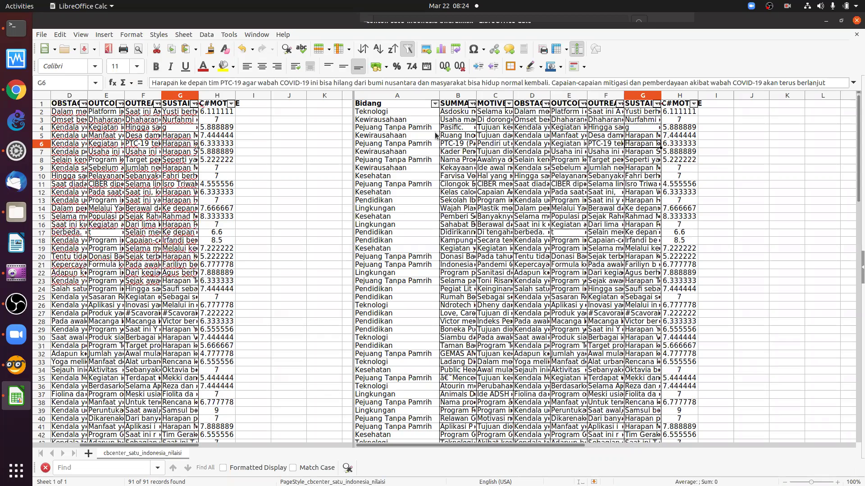
pyautogui.press('Right')
pyautogui.press('Right')
pyautogui.press('Right')
pyautogui.press('Right')
pyautogui.press('Right')
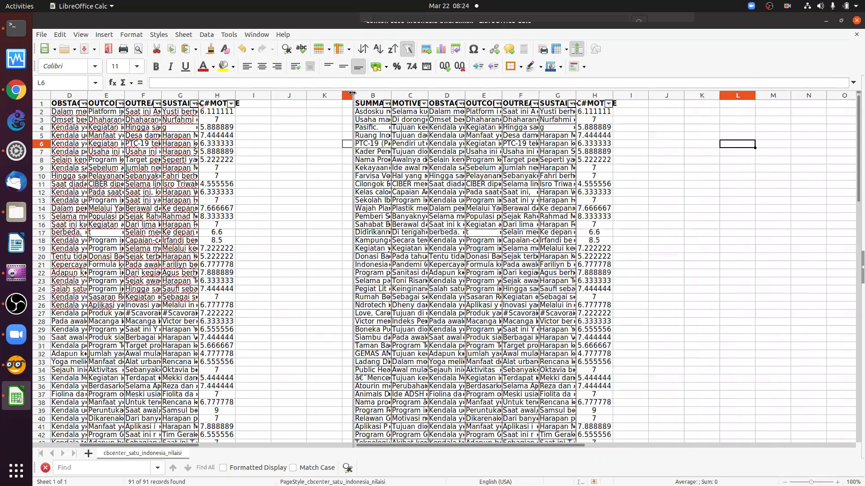
pyautogui.press('Right')
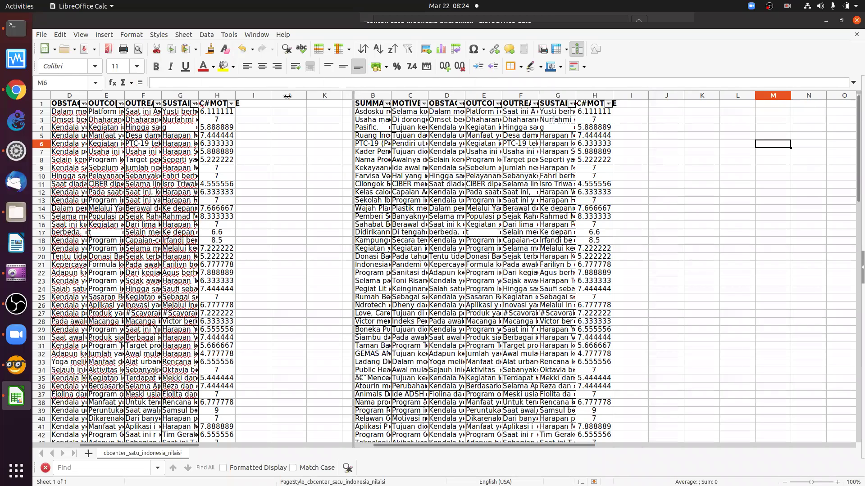
# Bring the first pane back to the Bidang column and reposition the split divider just after column G.
pyautogui.moveTo(287, 96); pyautogui.dragTo(230, 98)
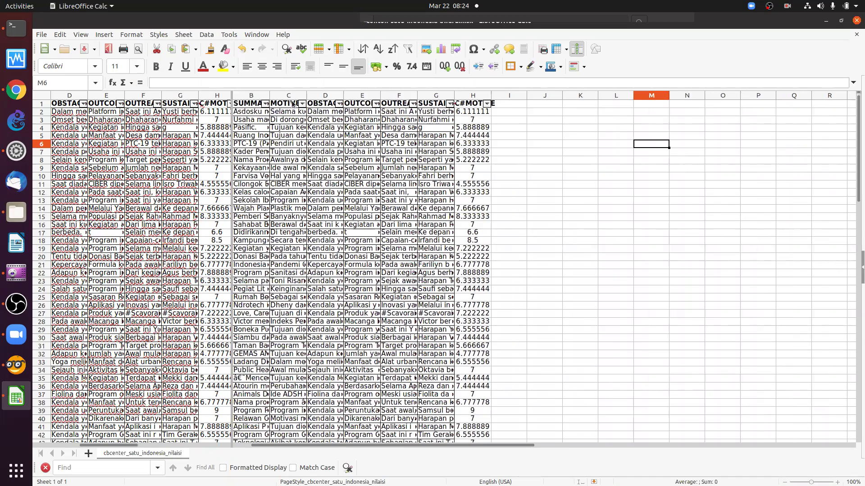
pyautogui.click(202, 129)
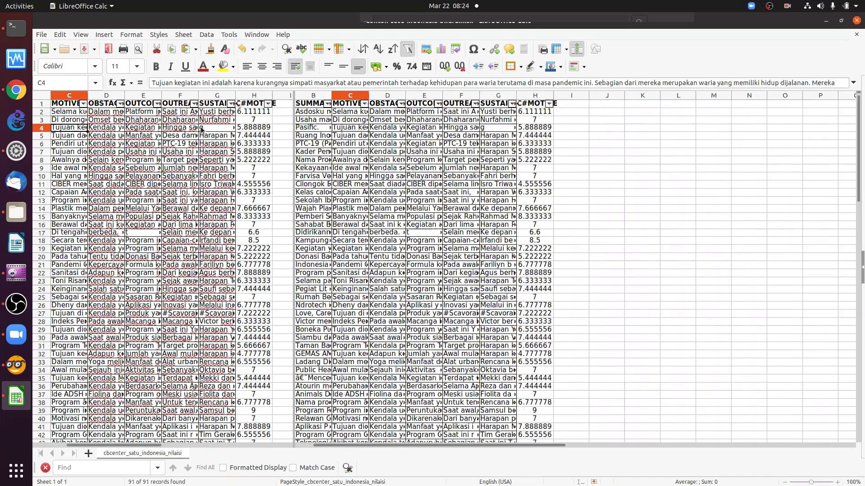
pyautogui.press('Home')
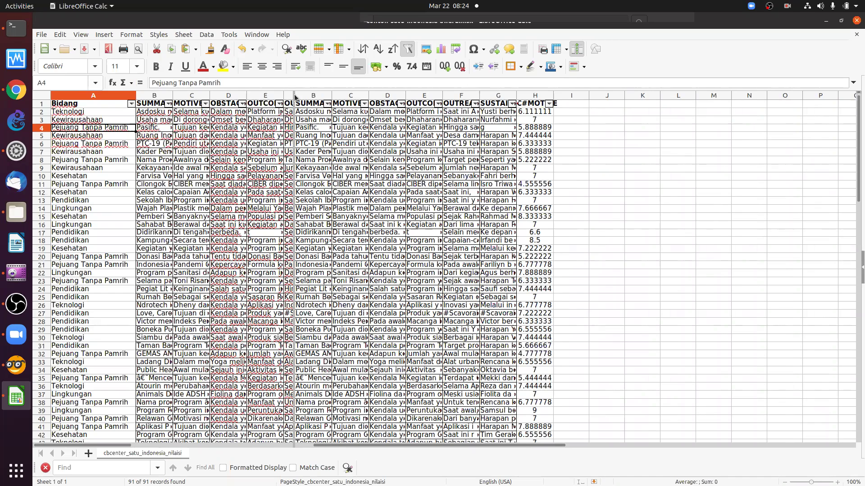
pyautogui.moveTo(293, 95); pyautogui.dragTo(296, 95)
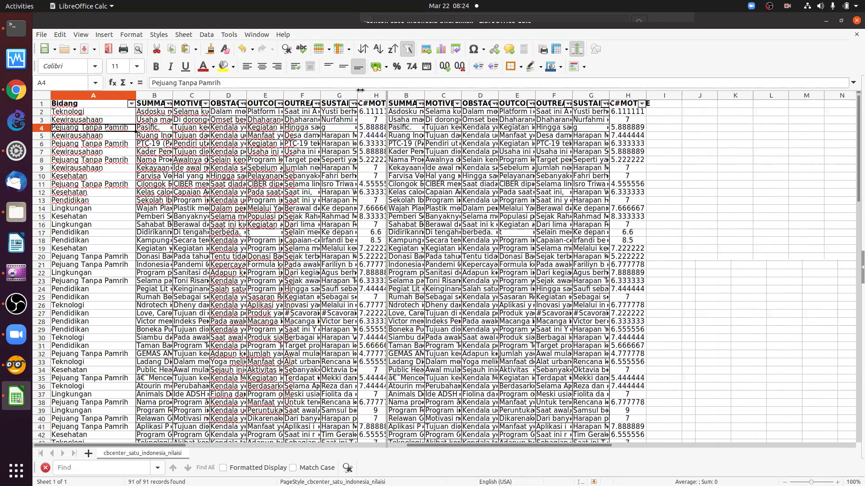
pyautogui.moveTo(360, 91); pyautogui.dragTo(366, 92)
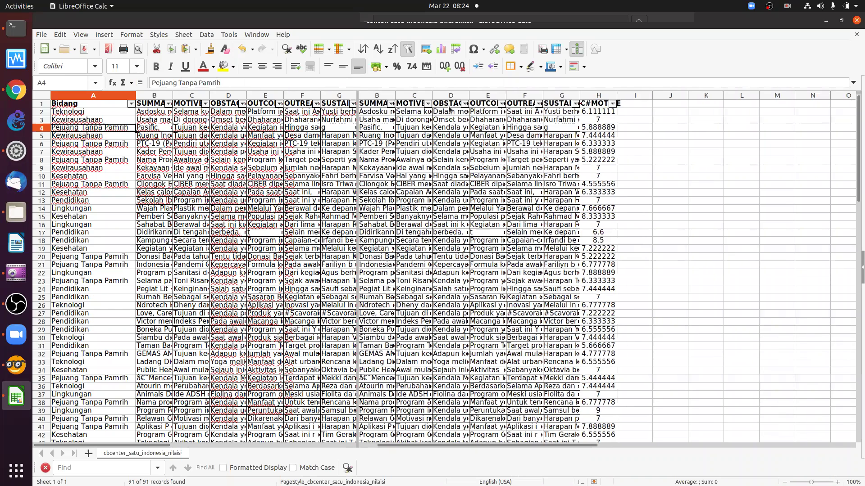
# Shift the second pane along row 2 until it begins with the cC#MOTIVE column.
pyautogui.click(450, 112)
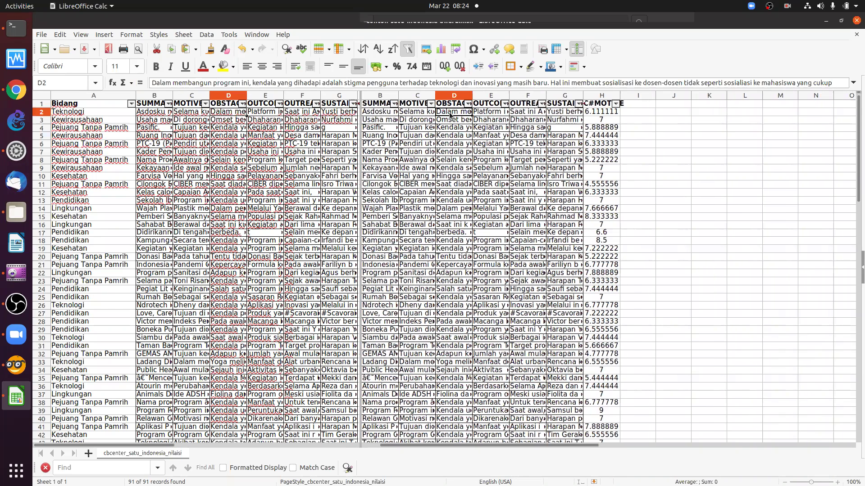
pyautogui.press('Right')
pyautogui.press('Right')
pyautogui.press('Right')
pyautogui.press('Right')
pyautogui.press('Right')
pyautogui.press('Right')
pyautogui.press('Right')
pyautogui.press('Right')
pyautogui.press('Right')
pyautogui.press('Right')
pyautogui.press('Right')
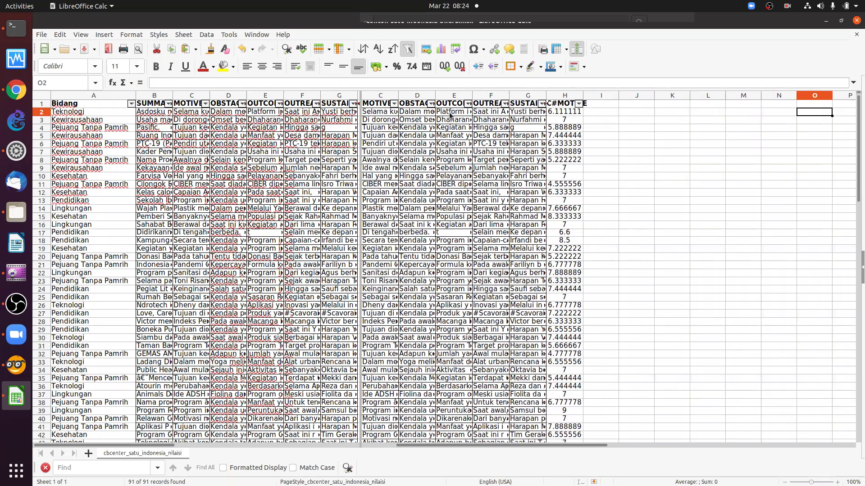
pyautogui.press('Right')
pyautogui.press('Right')
pyautogui.press('Right')
pyautogui.press('Right')
pyautogui.press('Right')
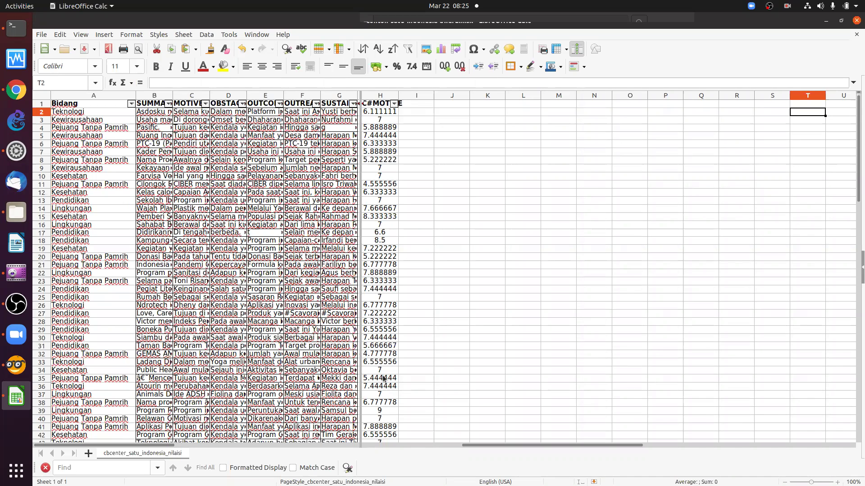
# Widen the cC#MOTIVE, SUMMARY and MOTIVE columns and move the split divider back to the end of column G.
pyautogui.moveTo(398, 94); pyautogui.dragTo(434, 94)
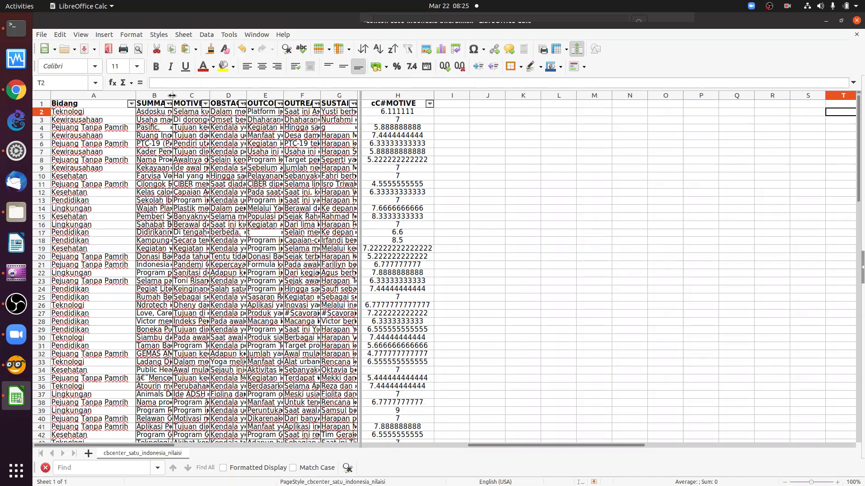
pyautogui.moveTo(209, 95); pyautogui.dragTo(208, 95)
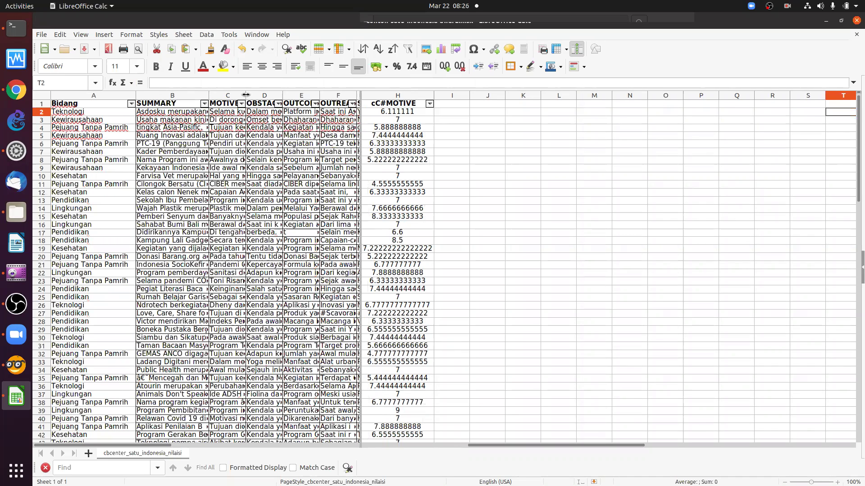
pyautogui.moveTo(282, 94); pyautogui.dragTo(283, 92)
pyautogui.moveTo(359, 91); pyautogui.dragTo(431, 92)
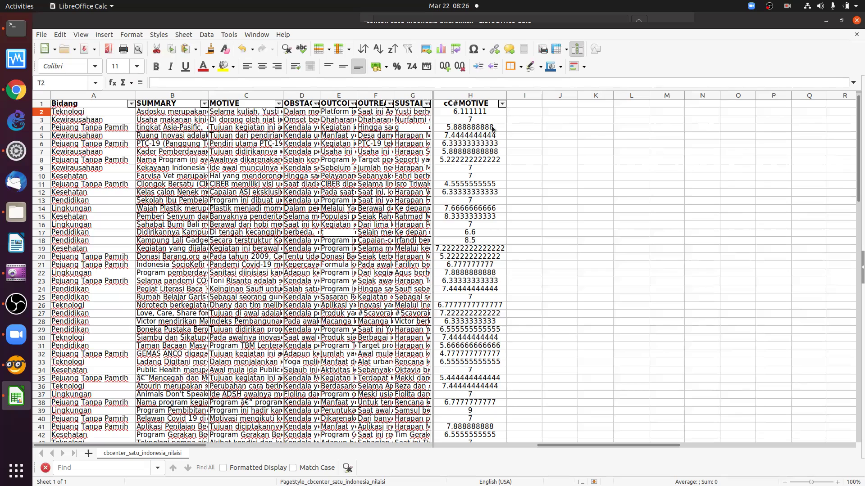
pyautogui.click(486, 101)
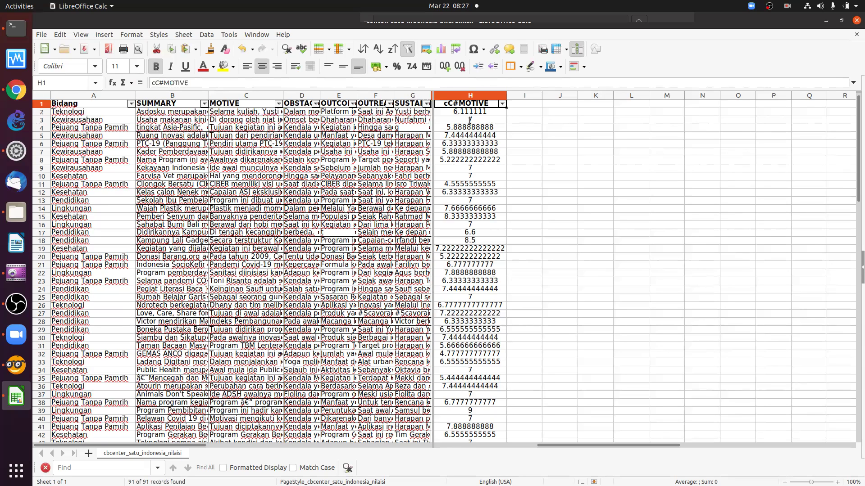
# Save the spreadsheet under the new name contoh-satu-indonesia-award-TRAINING in the BIGDATA folder.
pyautogui.click(41, 35)
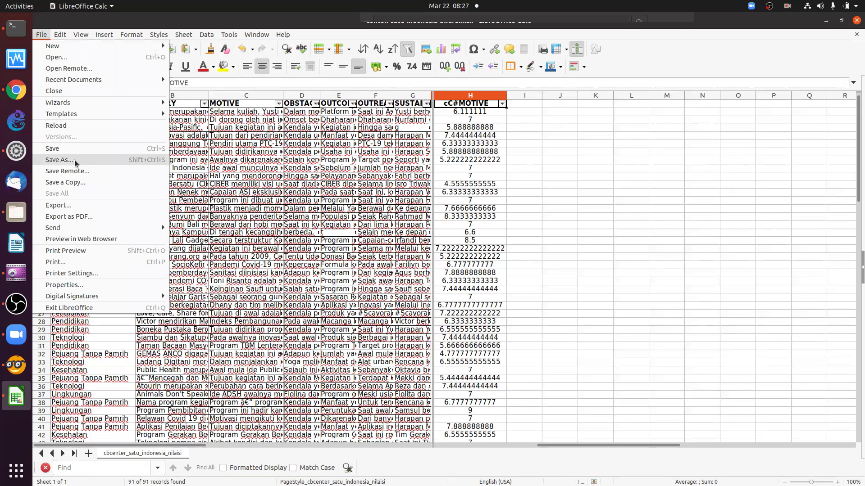
pyautogui.press('Return')
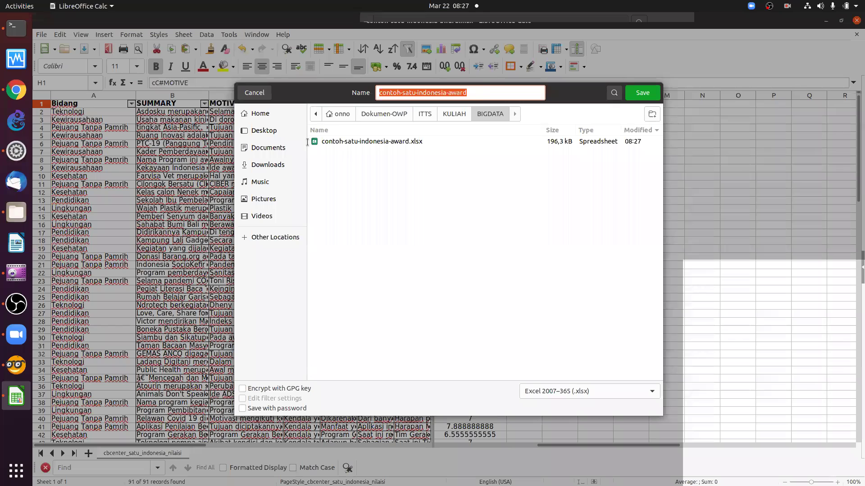
pyautogui.click(481, 89)
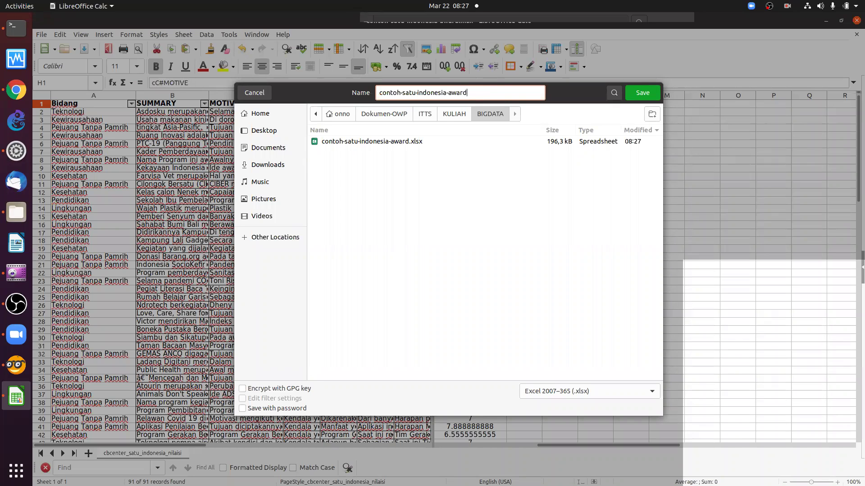
pyautogui.write('-TRAINING')
pyautogui.press('Return')
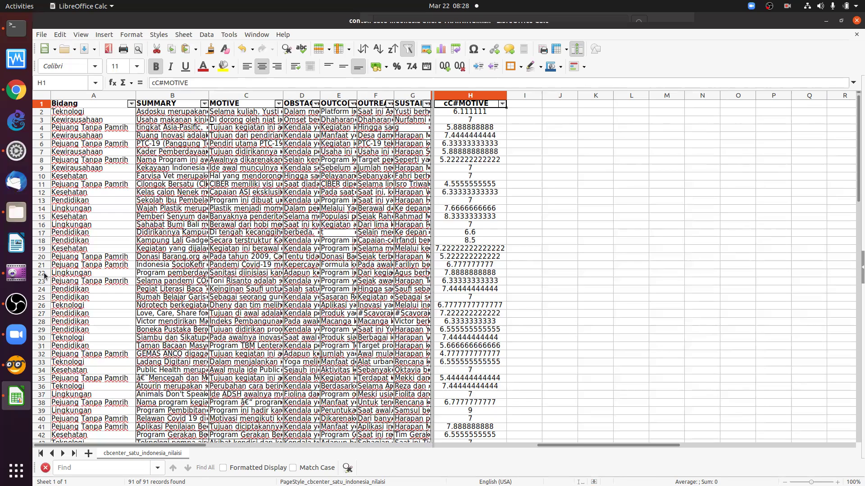
# Select rows 22 to 93 and delete them from the training sheet.
pyautogui.moveTo(44, 275); pyautogui.dragTo(33, 437)
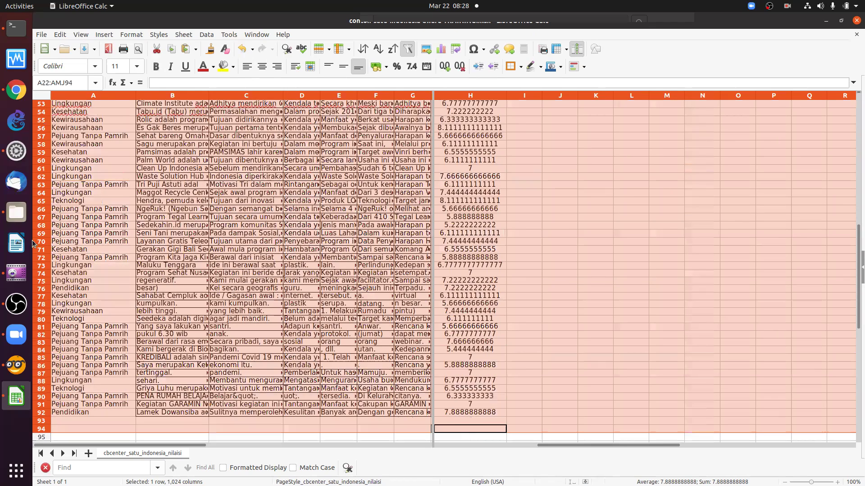
pyautogui.scroll(-8, 33, 243)
pyautogui.hotkey('shift', 'Down')
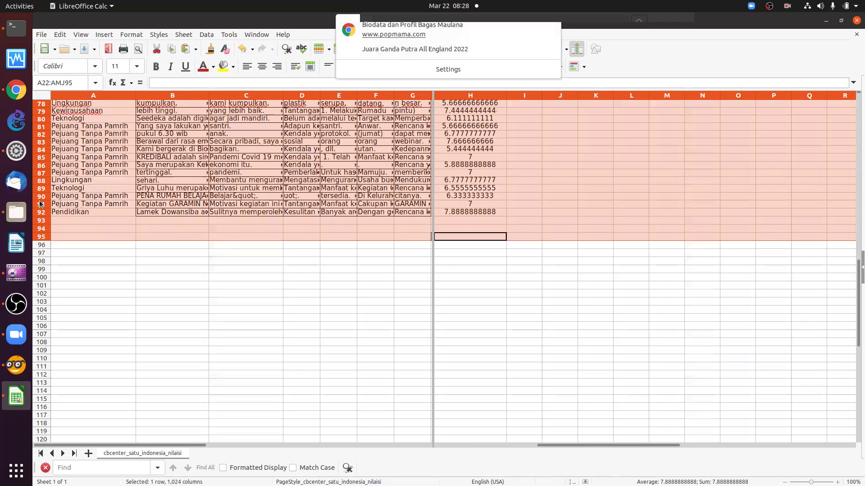
pyautogui.hotkey('shift', 'Up')
pyautogui.hotkey('shift', 'Up')
pyautogui.hotkey('shift', 'Up')
pyautogui.hotkey('shift', 'Up')
pyautogui.hotkey('shift', 'Up')
pyautogui.hotkey('shift', 'Up')
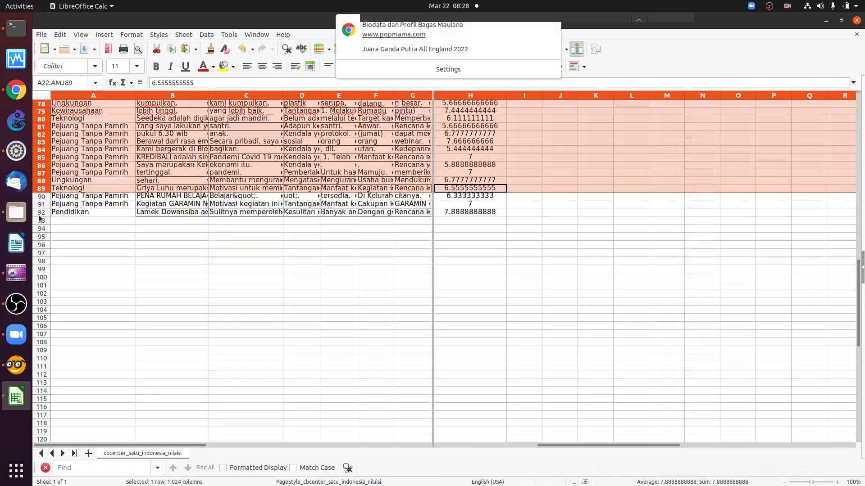
pyautogui.keyDown('shift'); pyautogui.click(39, 219); pyautogui.keyUp('shift')
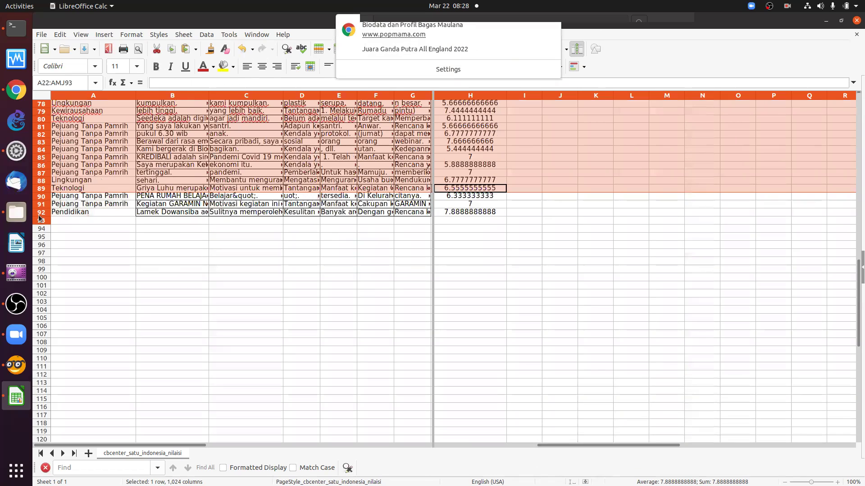
pyautogui.rightClick(210, 169)
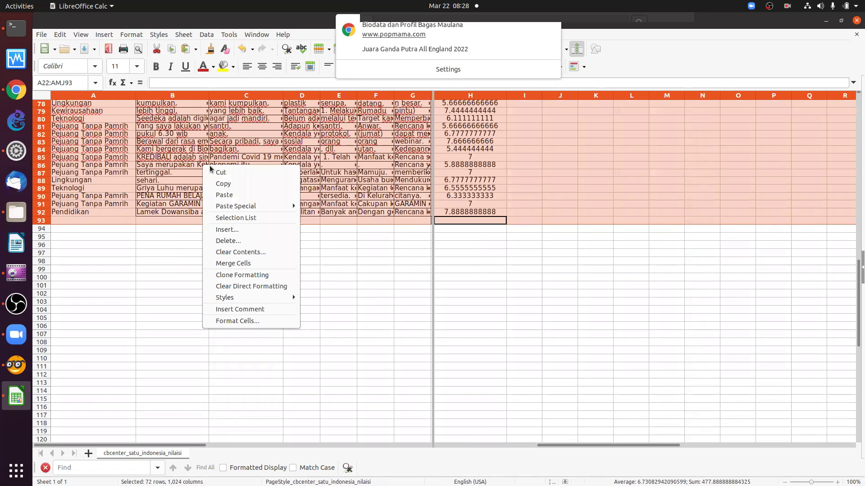
pyautogui.click(231, 243)
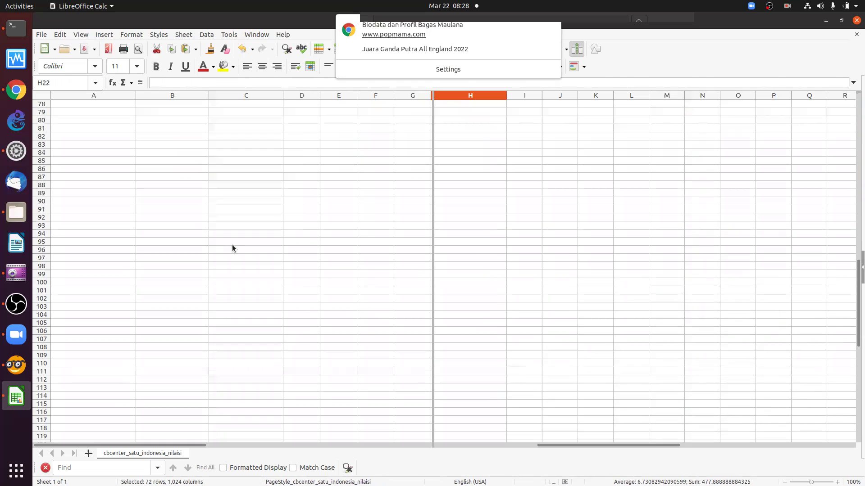
# Save the shortened spreadsheet under the new name contoh-satu-indonesia-award-PREDICT in the BIGDATA folder.
pyautogui.click(39, 36)
pyautogui.click(63, 159)
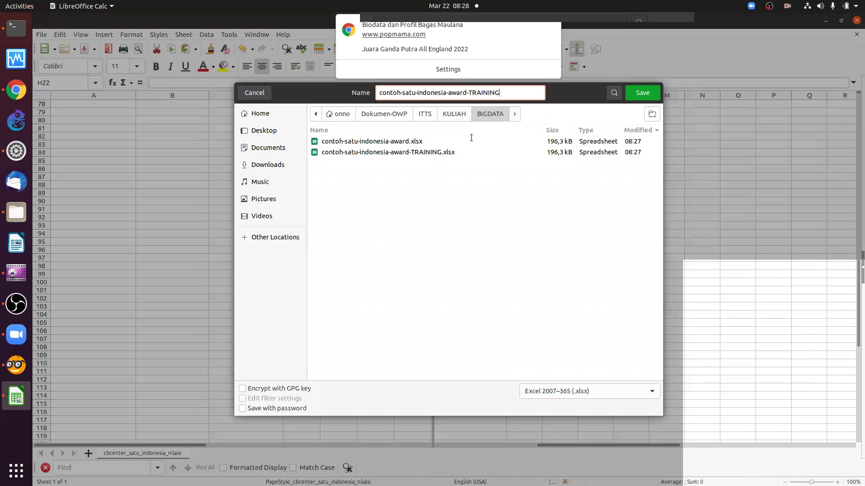
pyautogui.press('BackSpace')
pyautogui.press('BackSpace')
pyautogui.press('BackSpace')
pyautogui.press('BackSpace')
pyautogui.press('BackSpace')
pyautogui.press('BackSpace')
pyautogui.press('BackSpace')
pyautogui.press('BackSpace')
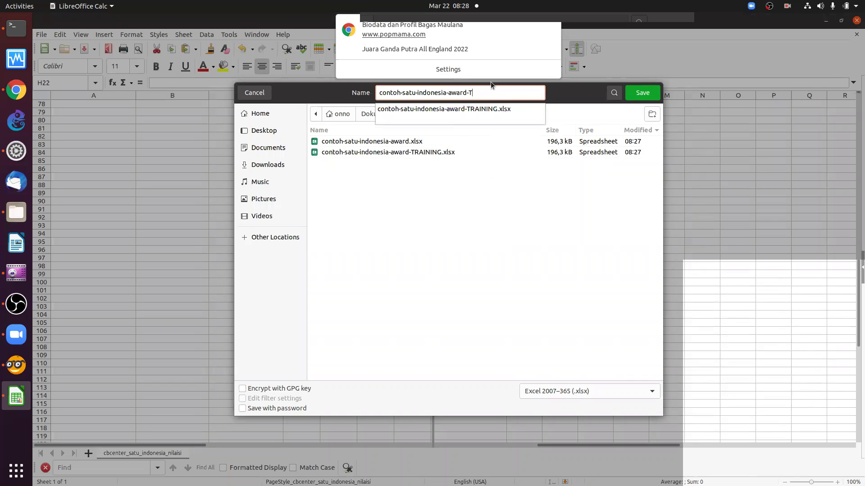
pyautogui.write('PREDICT')
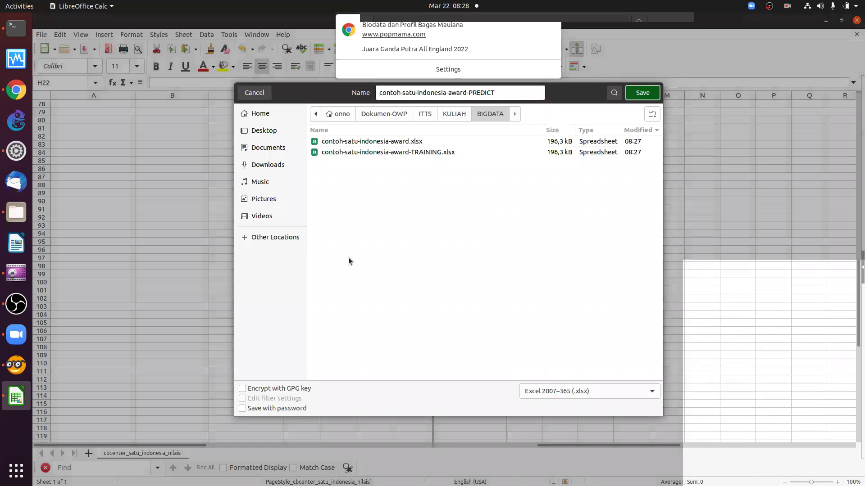
pyautogui.press('Return')
pyautogui.scroll(18, 348, 255)
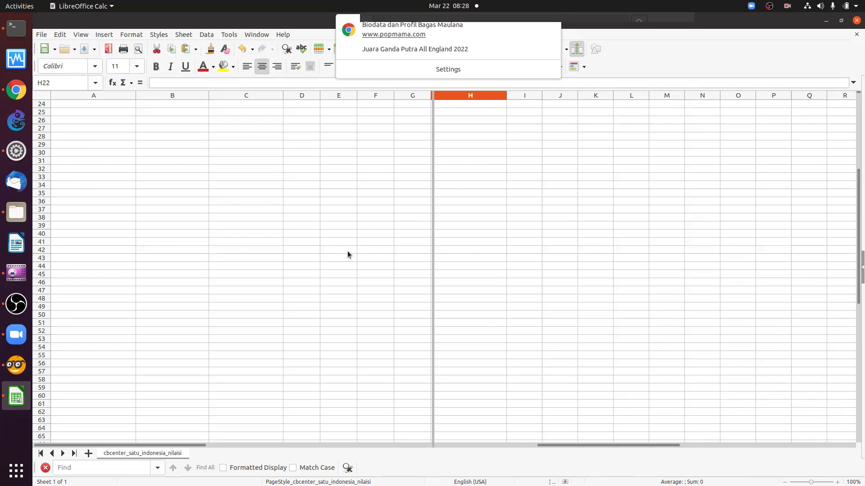
pyautogui.scroll(8, 531, 213)
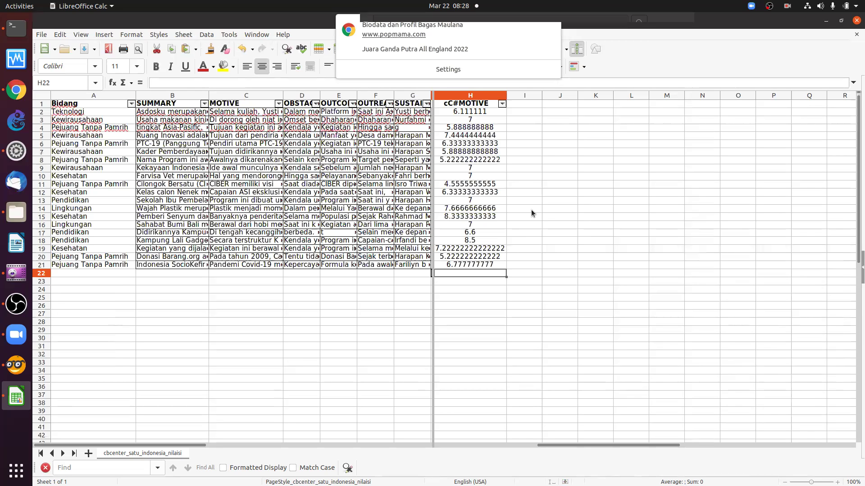
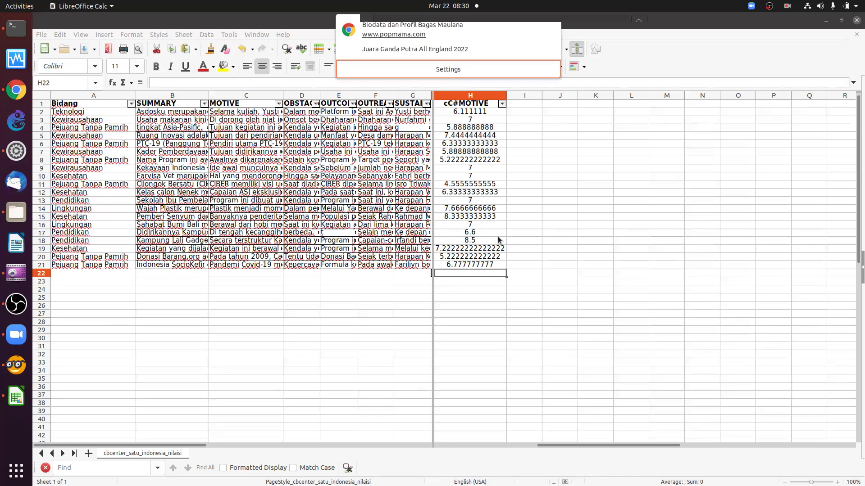
# Switch to the Terminal, get a fresh prompt and maximize its window.
pyautogui.click(13, 29)
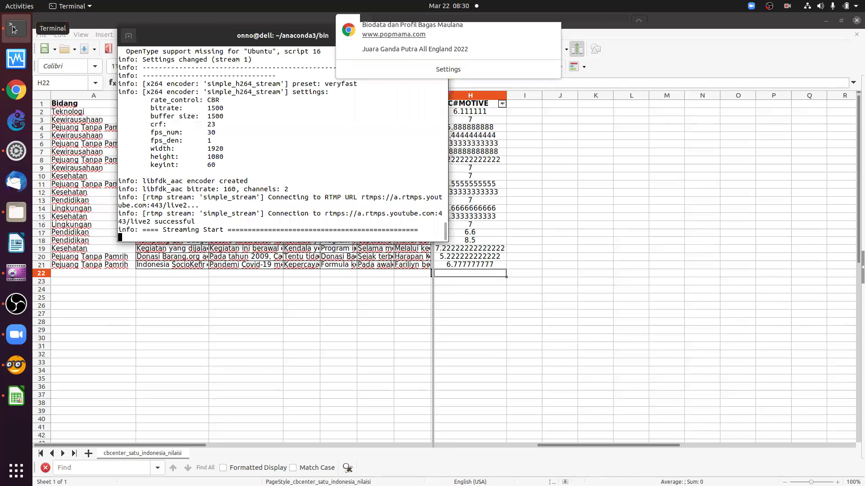
pyautogui.press('Return')
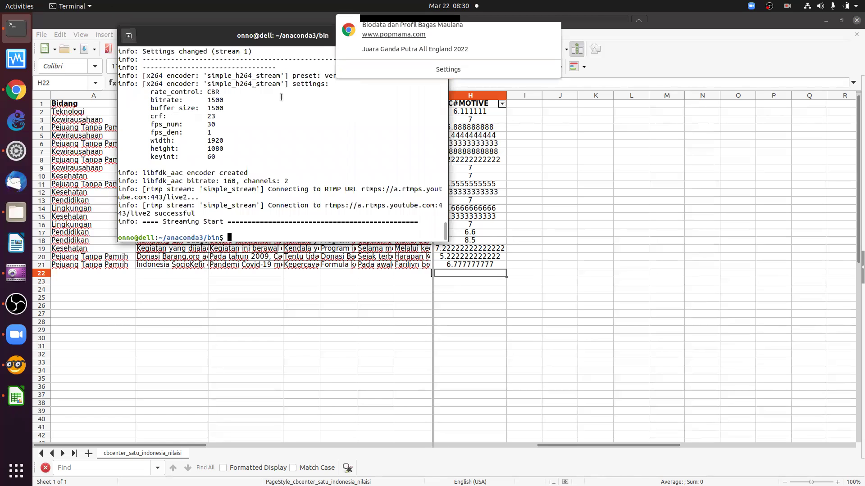
pyautogui.press('Return')
pyautogui.press('Return')
pyautogui.moveTo(282, 198); pyautogui.dragTo(448, 201)
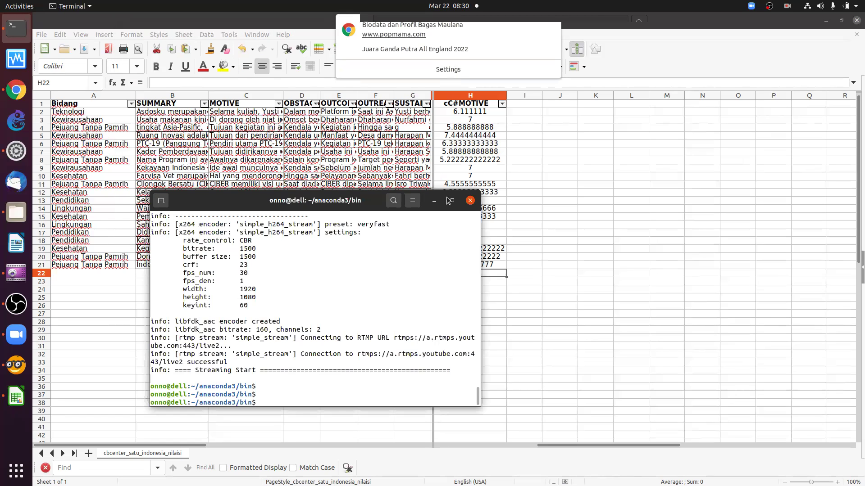
pyautogui.click(449, 201)
# Change the working directory to the home folder with cd ~.
pyautogui.write('c d')
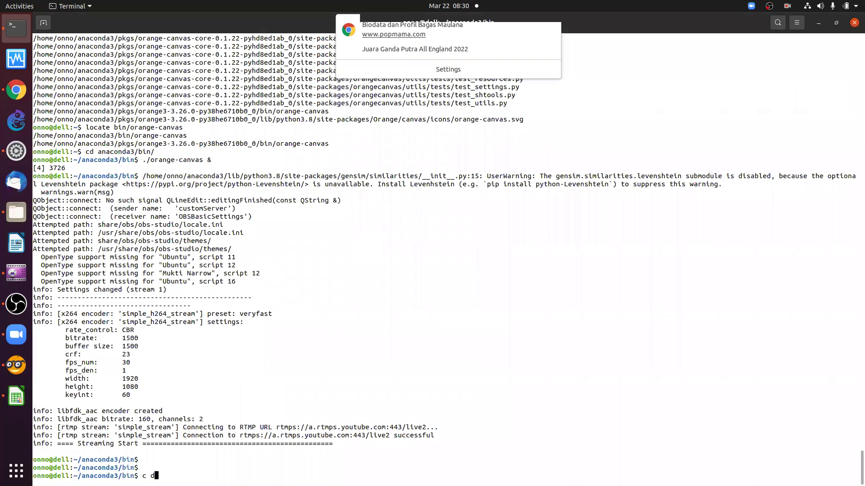
pyautogui.press('BackSpace')
pyautogui.press('BackSpace')
pyautogui.press('BackSpace')
pyautogui.write('d')
pyautogui.press('BackSpace')
pyautogui.press('BackSpace')
pyautogui.write('cd ~')
pyautogui.press('Return')
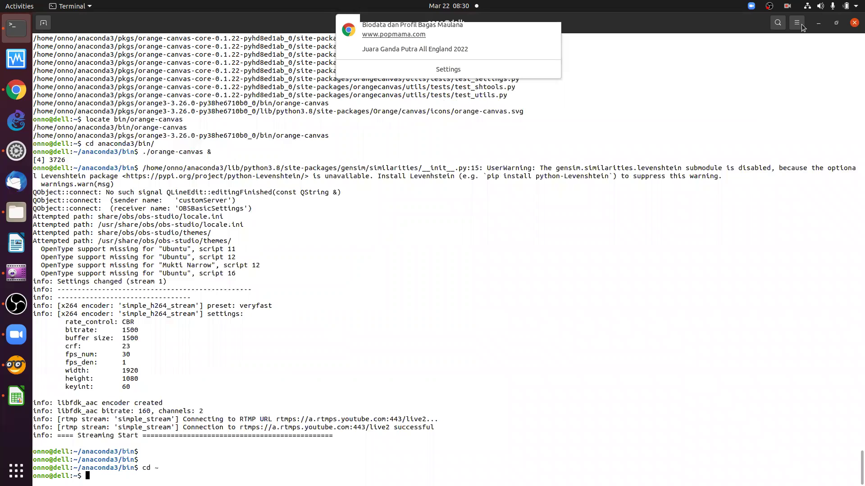
# Enlarge the terminal text by several zoom levels for better readability.
pyautogui.press('F10')
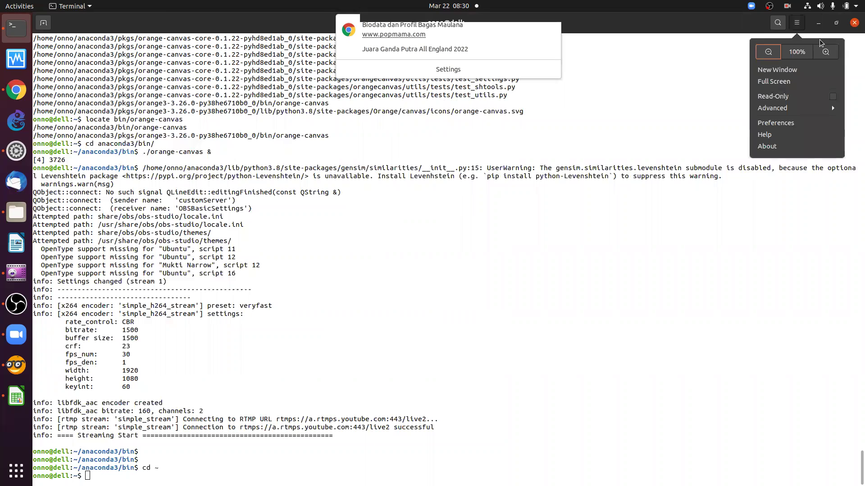
pyautogui.press('Escape')
pyautogui.hotkey('ctrl', '+')
pyautogui.click(798, 23)
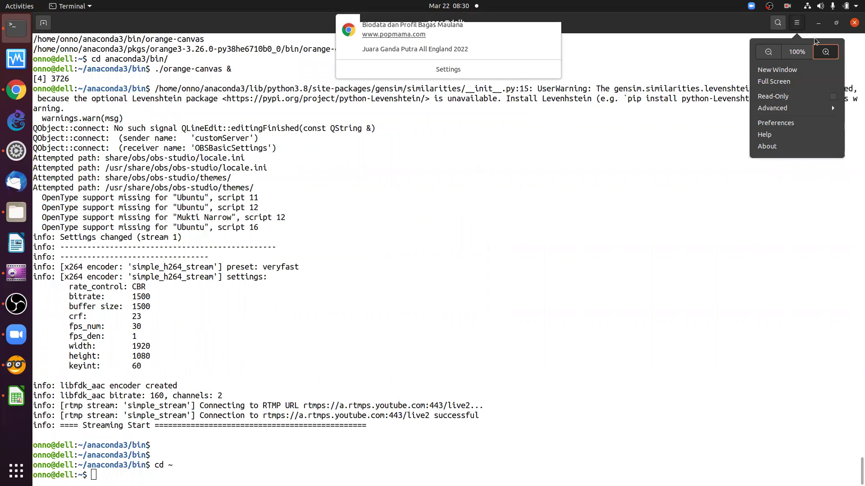
pyautogui.click(826, 51)
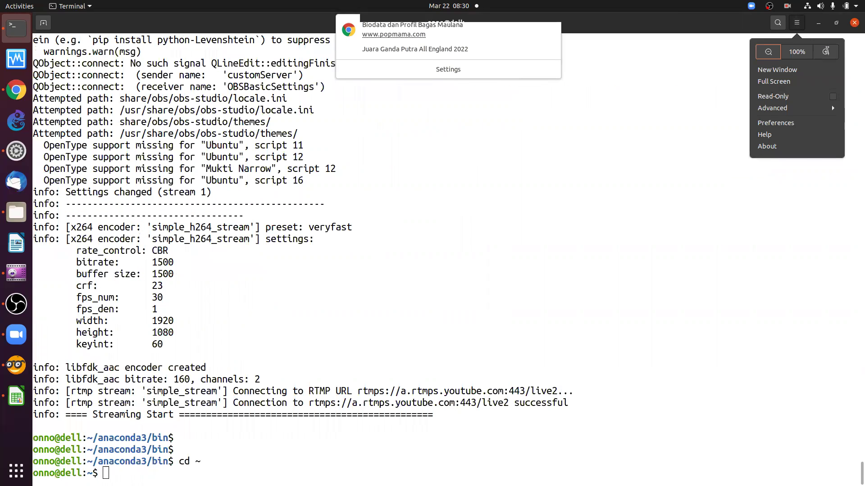
pyautogui.click(826, 51)
pyautogui.press('Escape')
# Open a new scratch file named junk.txtr in vi.
pyautogui.write('vi junk.')
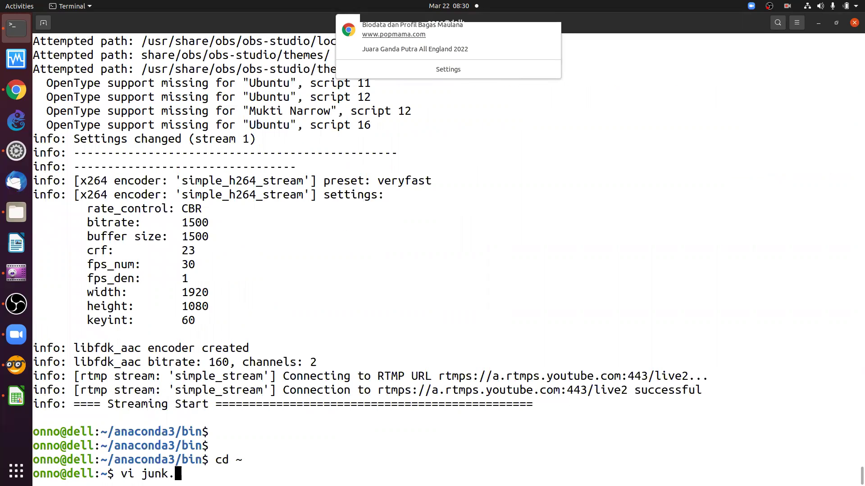
pyautogui.write('txtr')
pyautogui.press('Return')
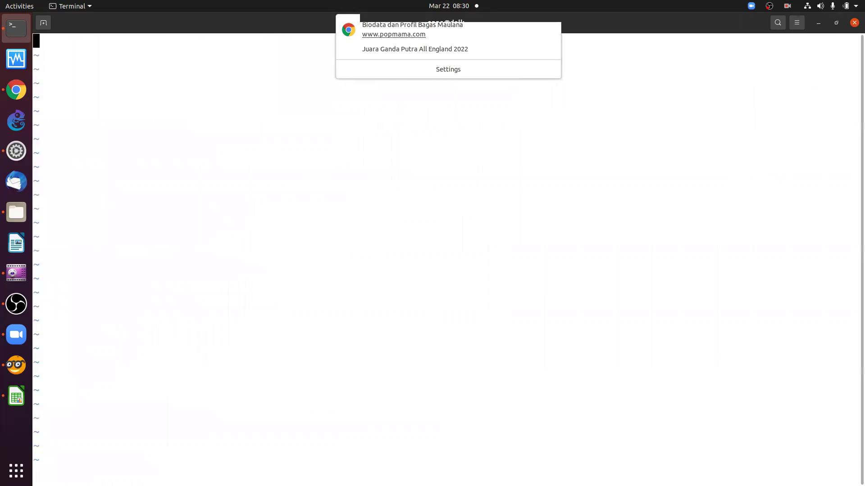
# Write the widely spaced equation A x + B = Y below several blank lines and start a new line beneath it.
pyautogui.press('Return')
pyautogui.press('Return')
pyautogui.press('Return')
pyautogui.press('Return')
pyautogui.press('Return')
pyautogui.press('Return')
pyautogui.write('A')
pyautogui.write('    x ')
pyautogui.write('   +    ')
pyautogui.write('B   ')
pyautogui.write('  =    ')
pyautogui.write('U')
pyautogui.press('Escape')
pyautogui.press('r')
pyautogui.press('Y')
pyautogui.press('o')
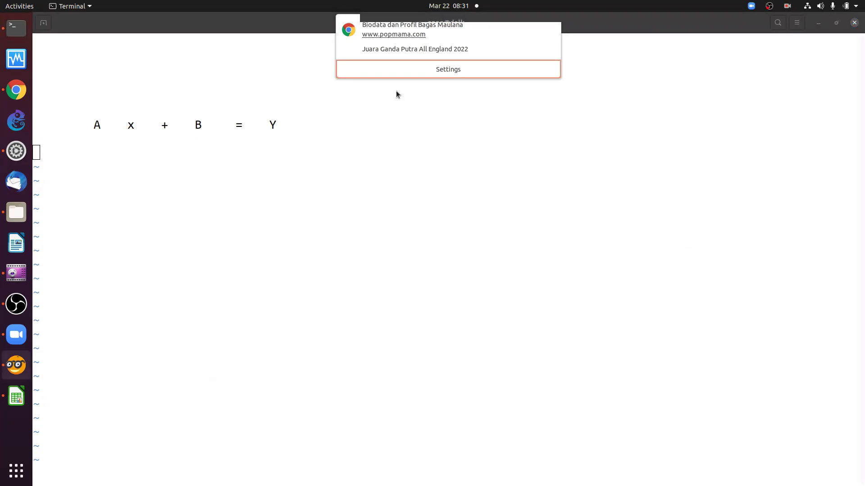
# Compare the spreadsheet with the equation and highlight the Y term.
pyautogui.hotkey('alt', 'Tab')
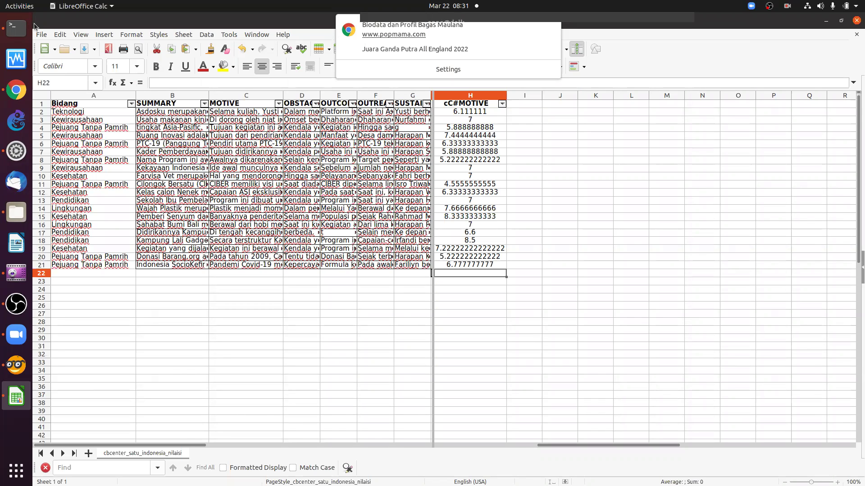
pyautogui.hotkey('alt', 'Tab')
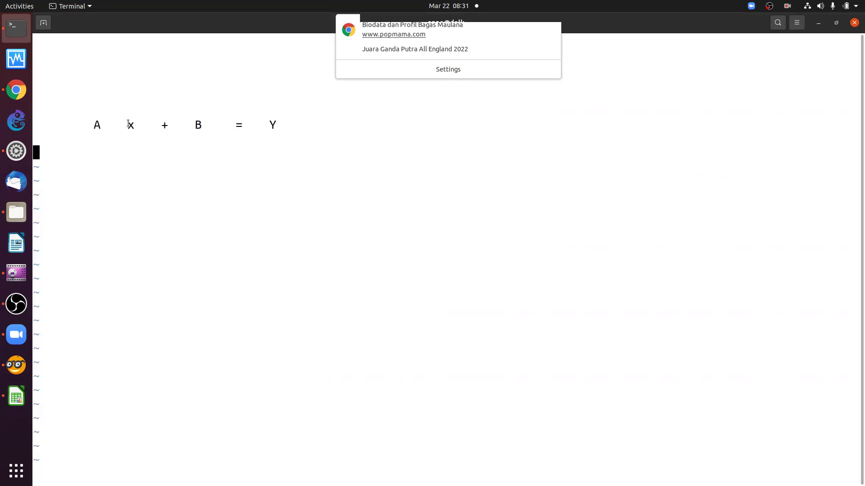
pyautogui.click(142, 125)
pyautogui.moveTo(264, 125); pyautogui.dragTo(7, 346)
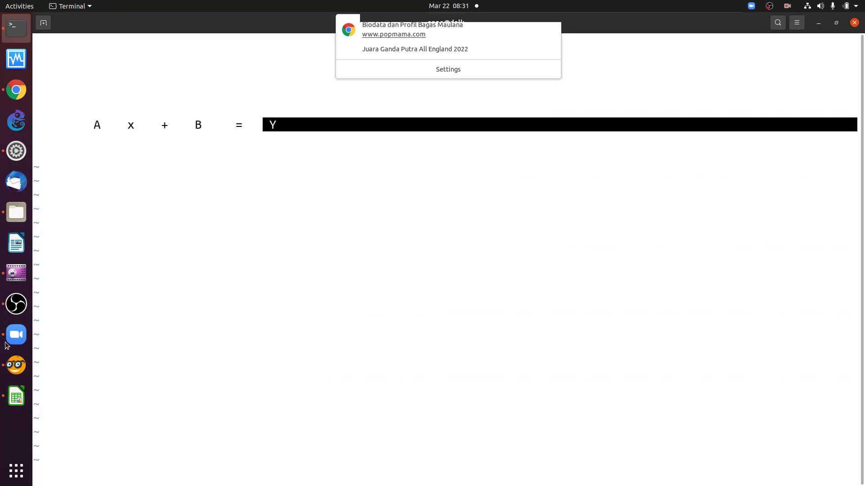
# Switch to LibreOffice Calc and open the recently used awards spreadsheet that holds all the records.
pyautogui.hotkey('alt', 'Tab')
pyautogui.click(42, 35)
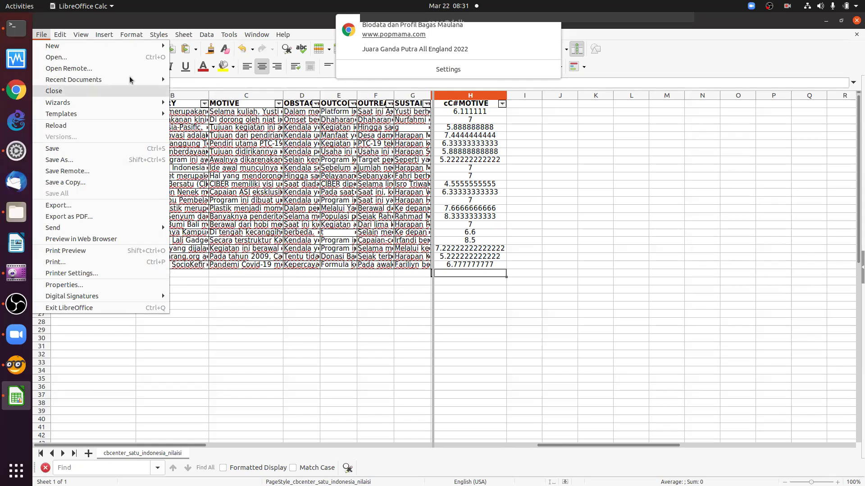
pyautogui.moveTo(63, 82)
pyautogui.click(260, 92)
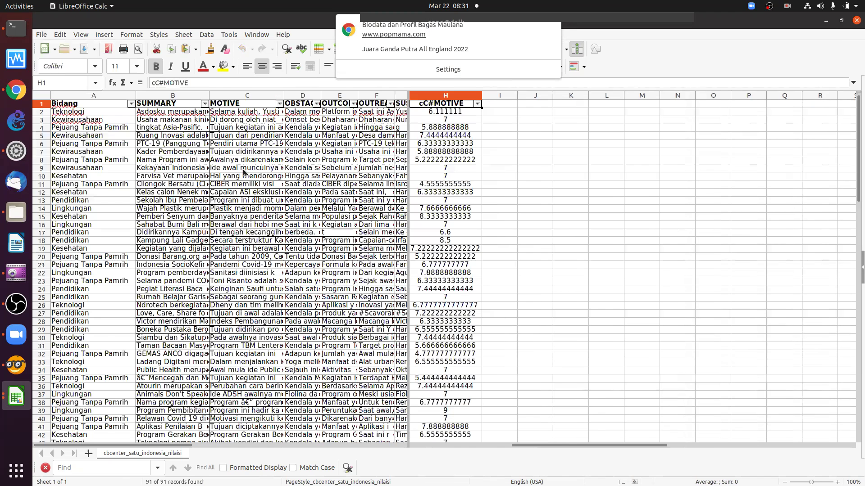
# Review all award records with their cC#MOTIVE scores and widen the visible SUSTAINABLE column.
pyautogui.scroll(-13, 224, 313)
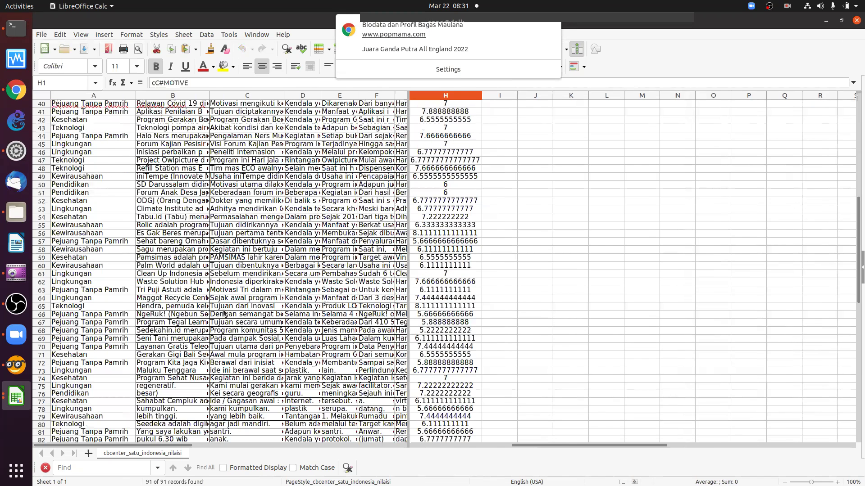
pyautogui.scroll(-13, 224, 313)
pyautogui.scroll(20, 223, 282)
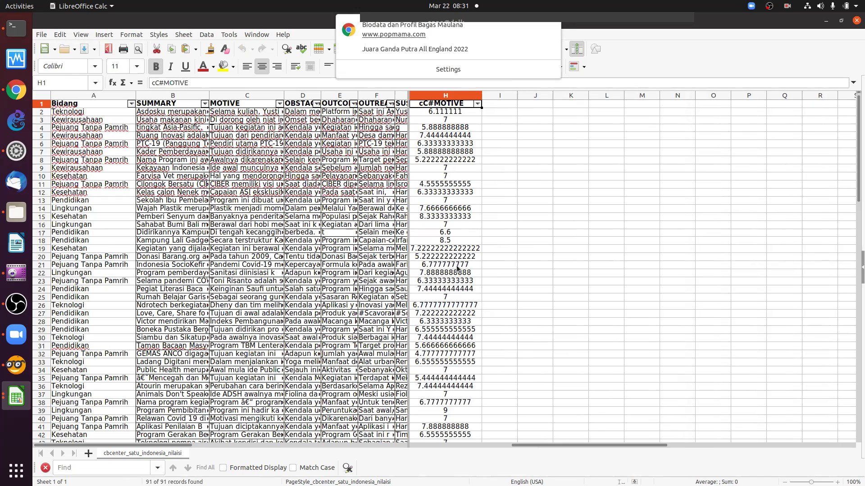
pyautogui.scroll(-5, 457, 268)
pyautogui.scroll(-8, 454, 320)
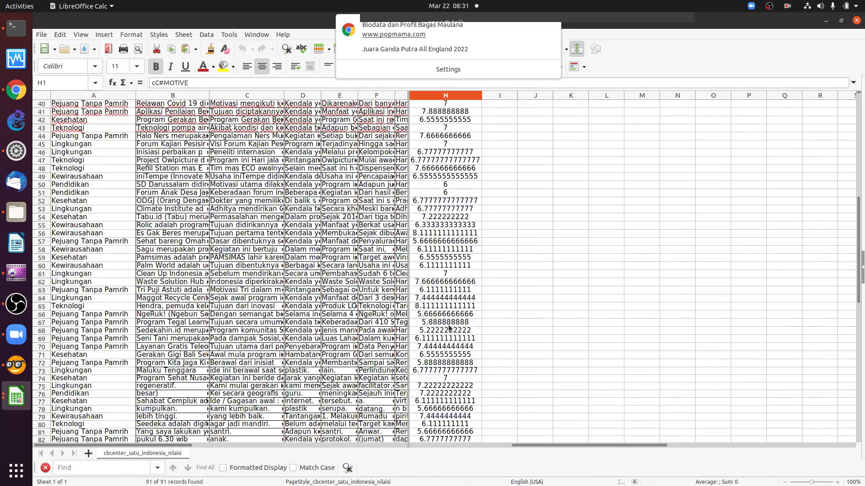
pyautogui.scroll(-10, 448, 314)
pyautogui.scroll(20, 448, 315)
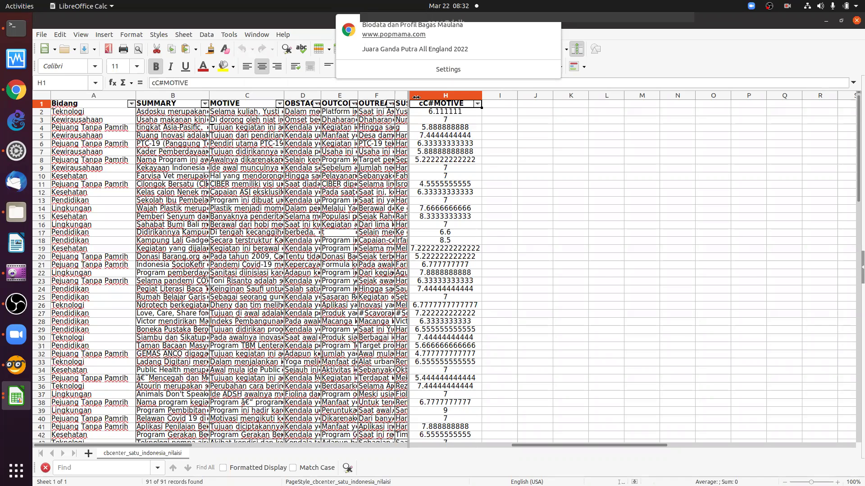
pyautogui.moveTo(453, 96); pyautogui.dragTo(501, 96)
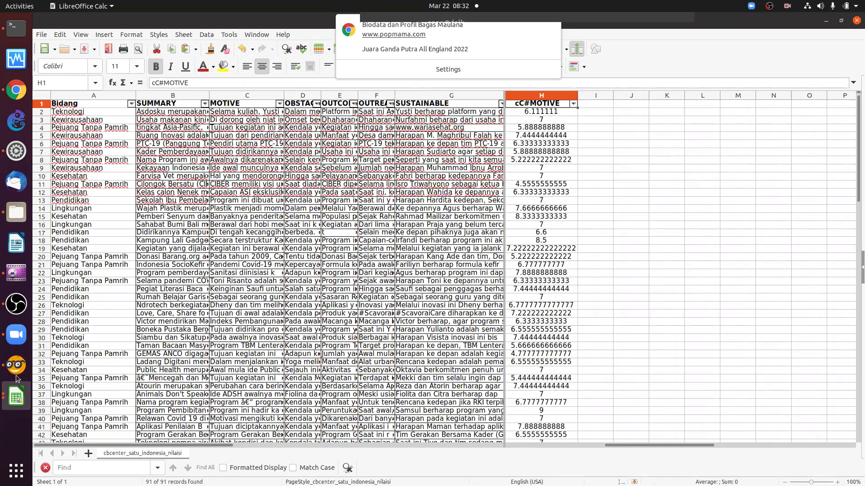
# Switch to the Terminal and add A and B on separate lines beneath the equation.
pyautogui.click(25, 27)
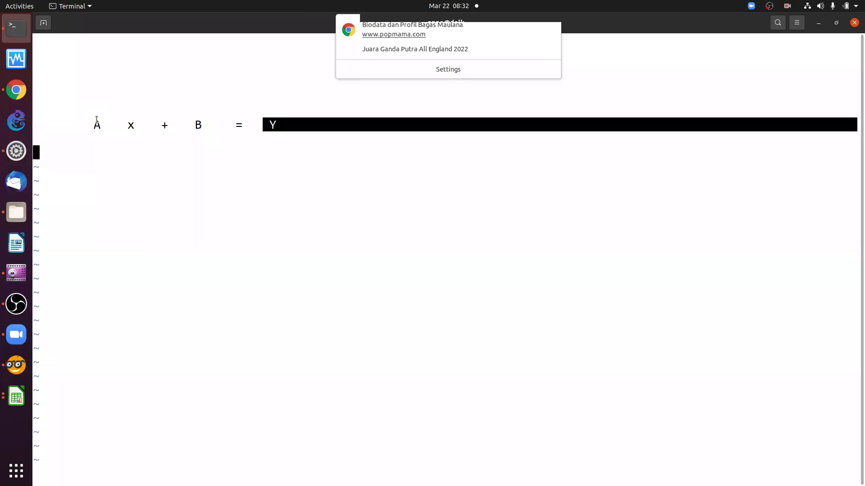
pyautogui.write('A')
pyautogui.press('Return')
pyautogui.write('B')
pyautogui.press('Return')
# Add the indented mapping x -> Y a few lines below the A and B entries.
pyautogui.press('Return')
pyautogui.press('Return')
pyautogui.press('Tab')
pyautogui.press('Tab')
pyautogui.press('BackSpace')
pyautogui.press('BackSpace')
pyautogui.write('x')
pyautogui.press('Tab')
pyautogui.press('Tab')
pyautogui.write('->    Y')
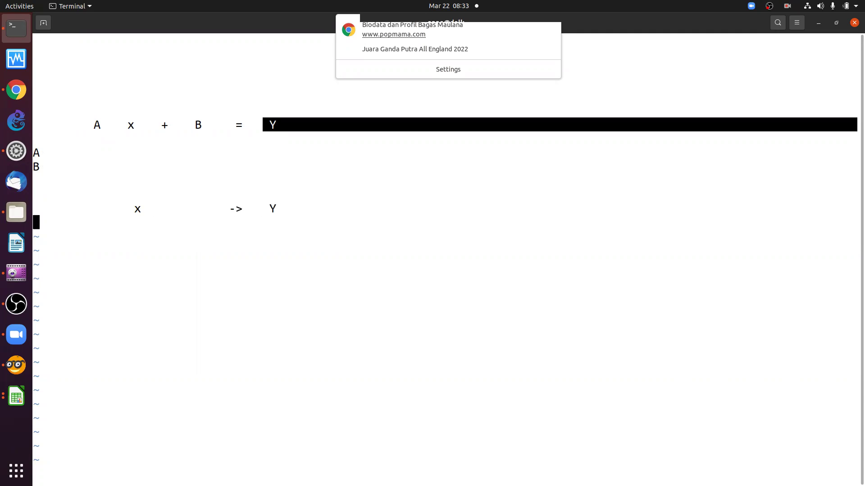
# Highlight the equation, the A and B lines, and the x and Y of the mapping in turn.
pyautogui.moveTo(80, 125); pyautogui.dragTo(147, 125)
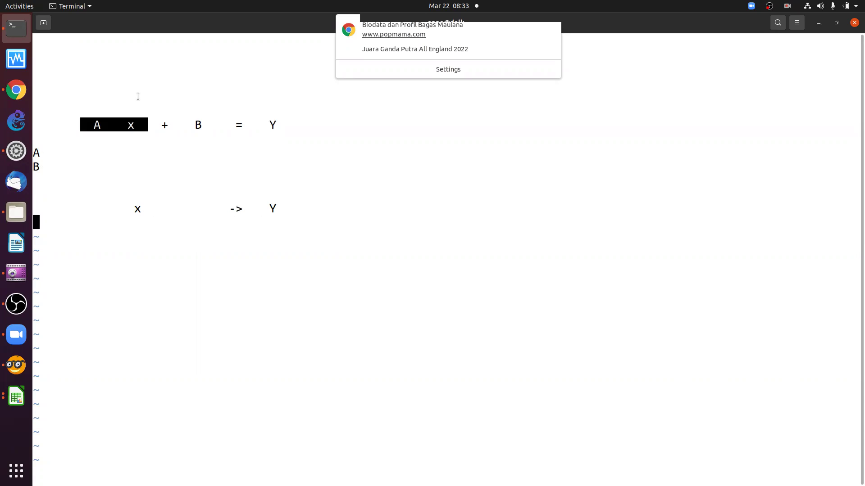
pyautogui.keyDown('shift'); pyautogui.click(324, 128); pyautogui.keyUp('shift')
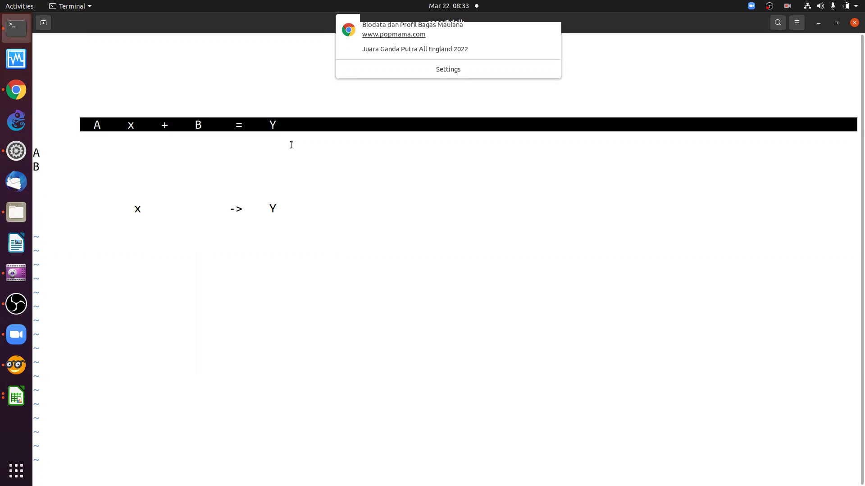
pyautogui.moveTo(35, 152); pyautogui.dragTo(47, 165)
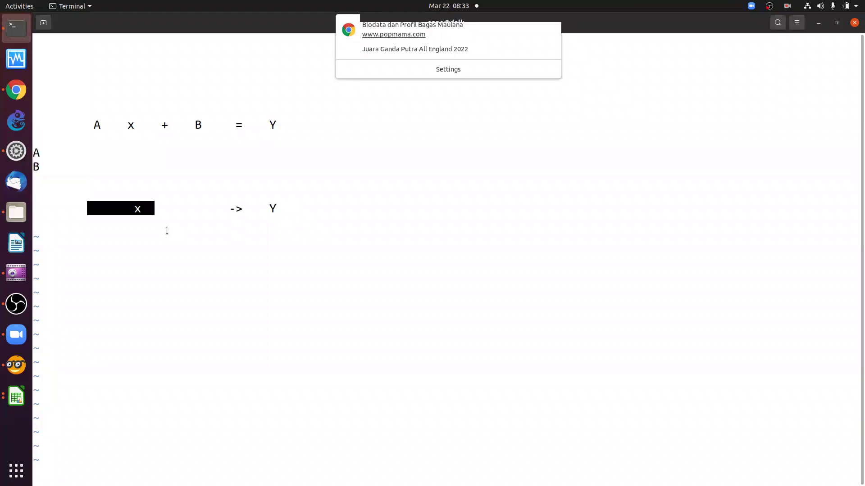
pyautogui.moveTo(251, 212); pyautogui.dragTo(273, 209)
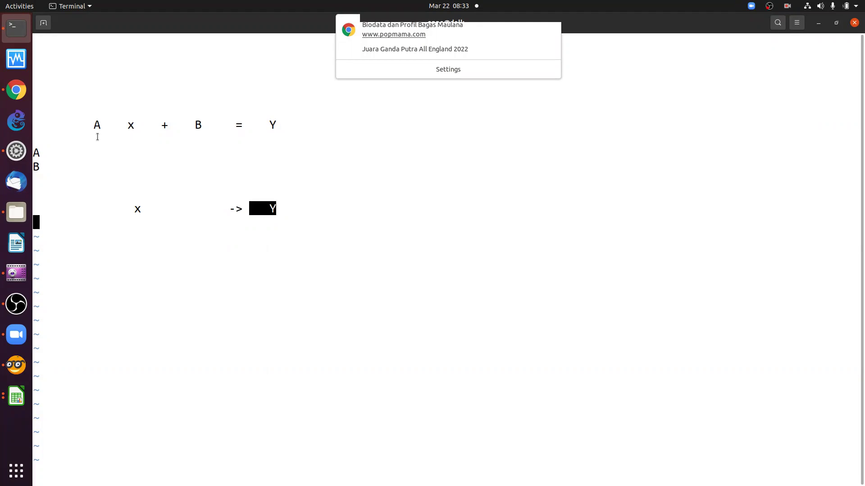
# Switch to Orange, look through the available add-ons with Orange3-Textable marked for installation, and dismiss the list without installing.
pyautogui.click(21, 366)
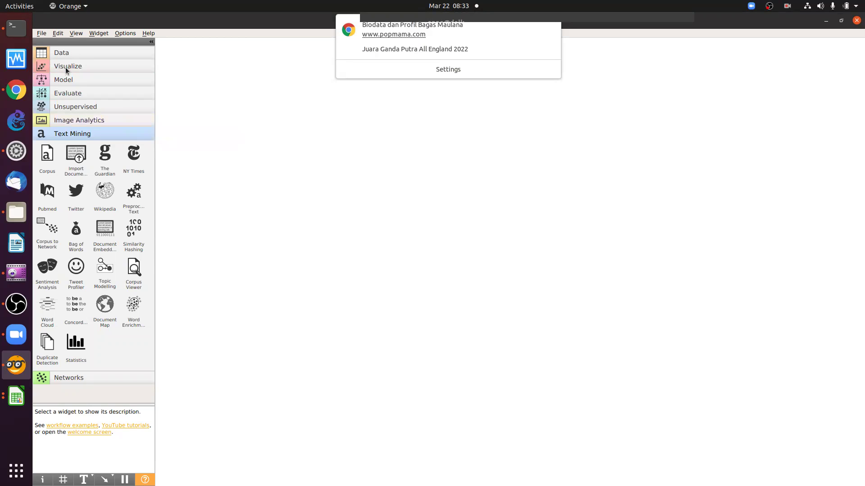
pyautogui.click(121, 35)
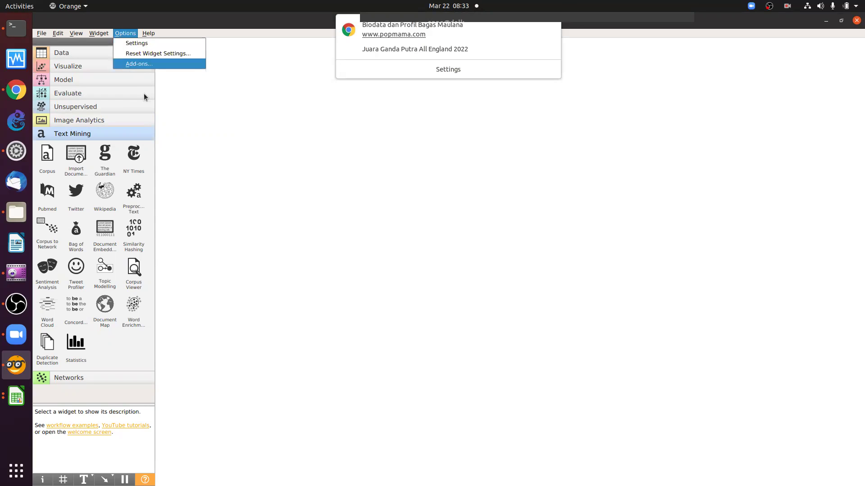
pyautogui.press('Return')
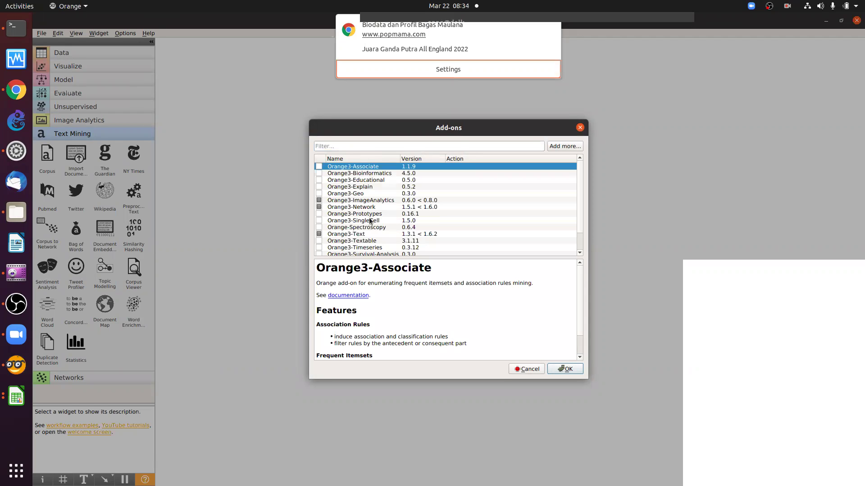
pyautogui.scroll(-1, 370, 220)
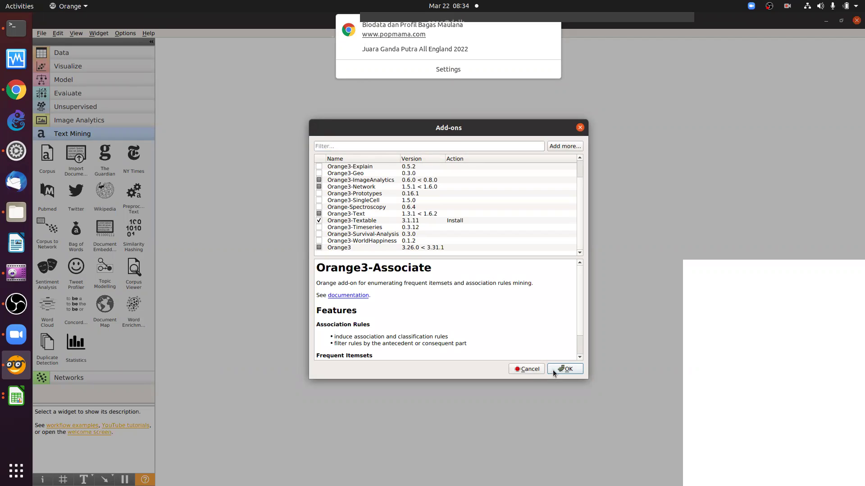
pyautogui.click(529, 371)
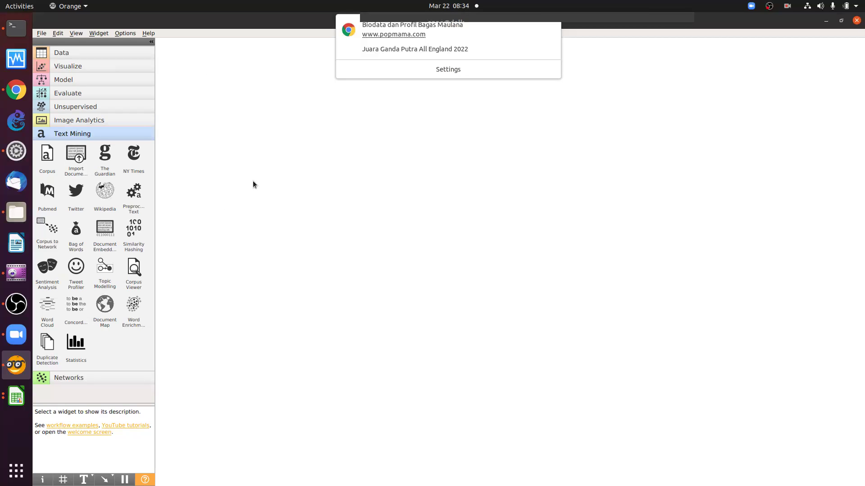
# Switch to Chrome and find the ORANGE Visual Programming: Data section on the Data Engineering course page.
pyautogui.hotkey('alt', 'Tab')
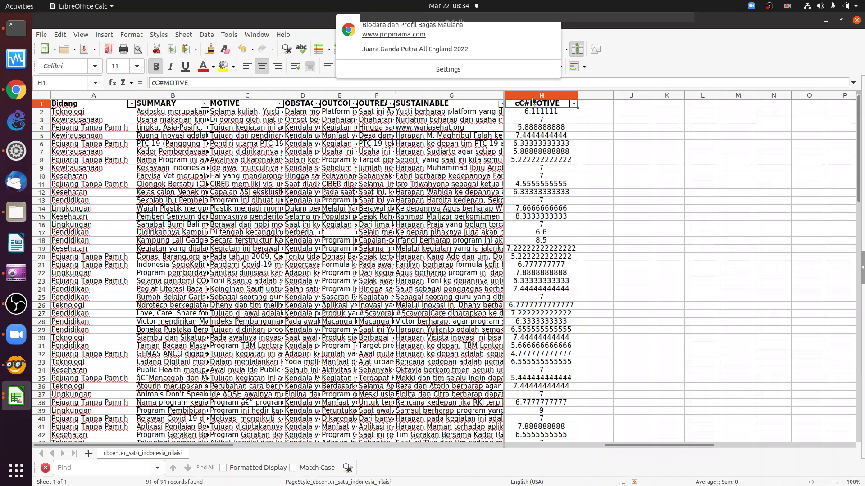
pyautogui.click(3, 95)
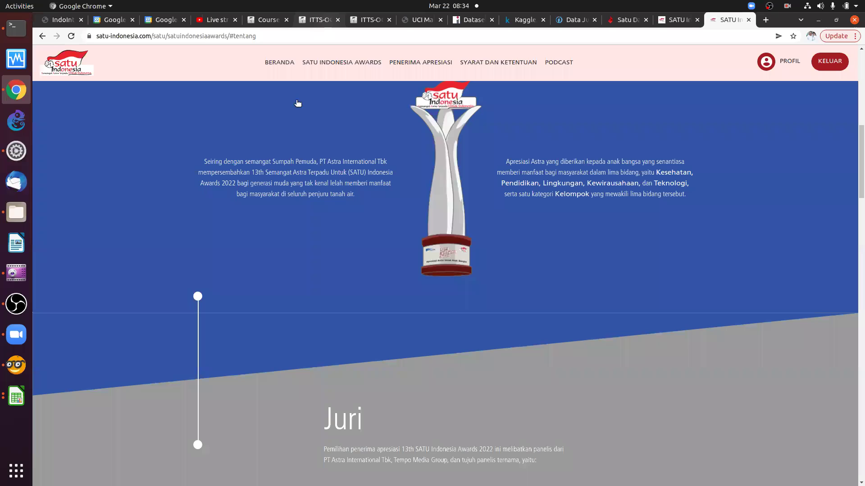
pyautogui.hotkey('ctrl', '6')
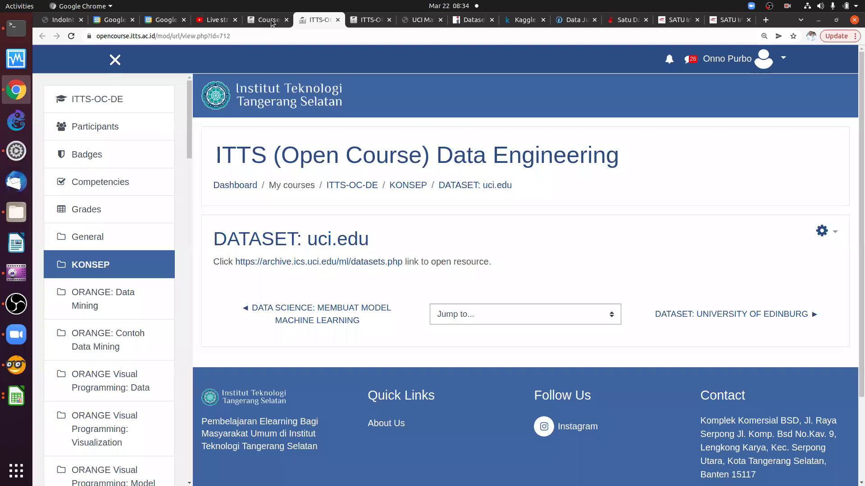
pyautogui.click(272, 20)
pyautogui.scroll(5, 328, 152)
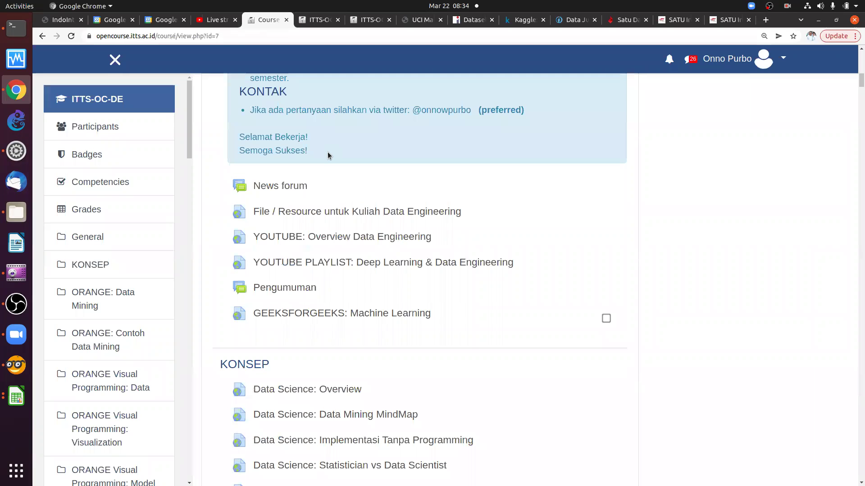
pyautogui.scroll(-1, 325, 142)
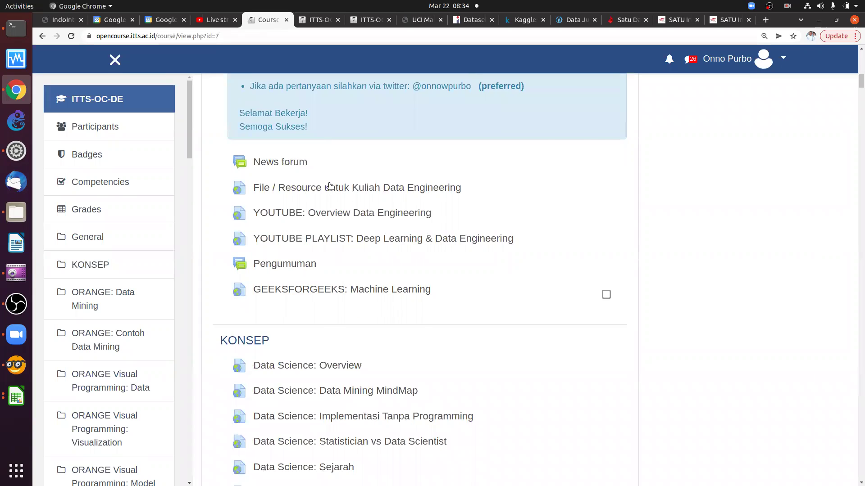
pyautogui.scroll(-15, 329, 190)
pyautogui.scroll(-6, 329, 190)
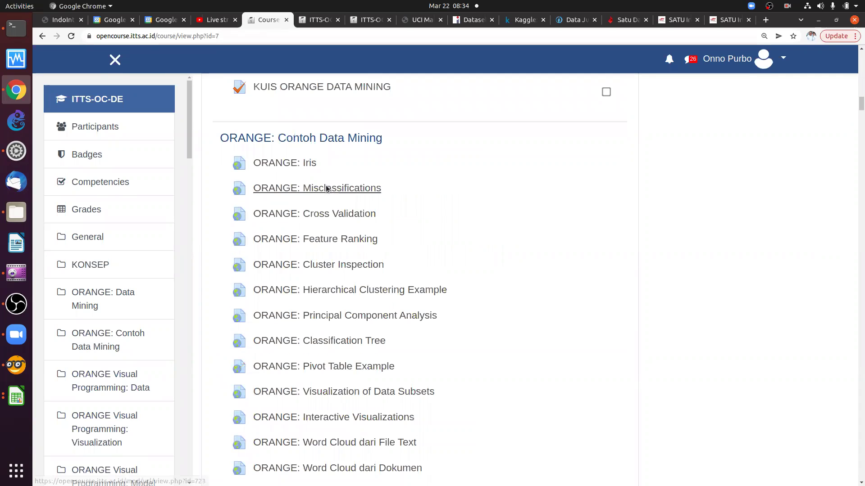
pyautogui.scroll(-14, 326, 189)
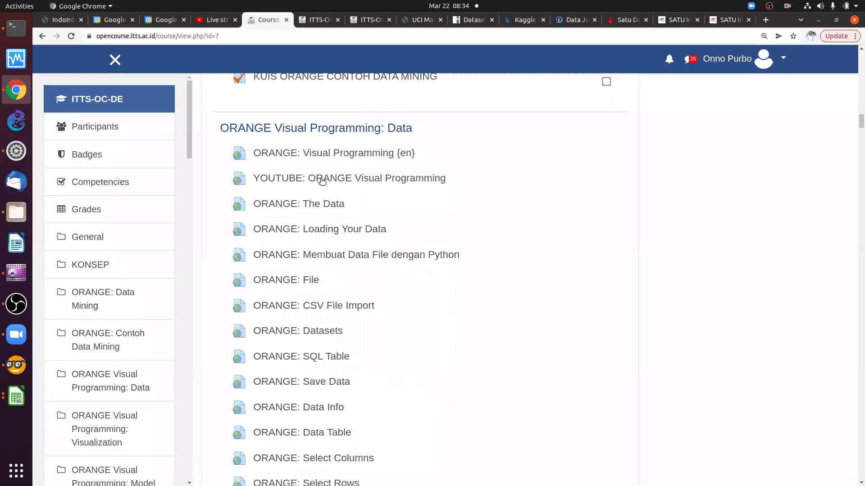
pyautogui.scroll(-1, 321, 181)
pyautogui.scroll(1, 285, 110)
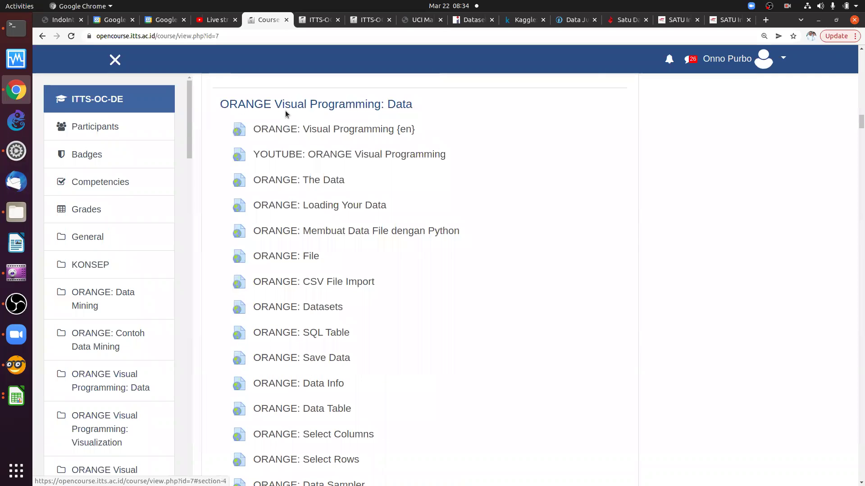
# Open the ORANGE: The Data resource in a new tab and follow its link to the wiki article.
pyautogui.rightClick(326, 186)
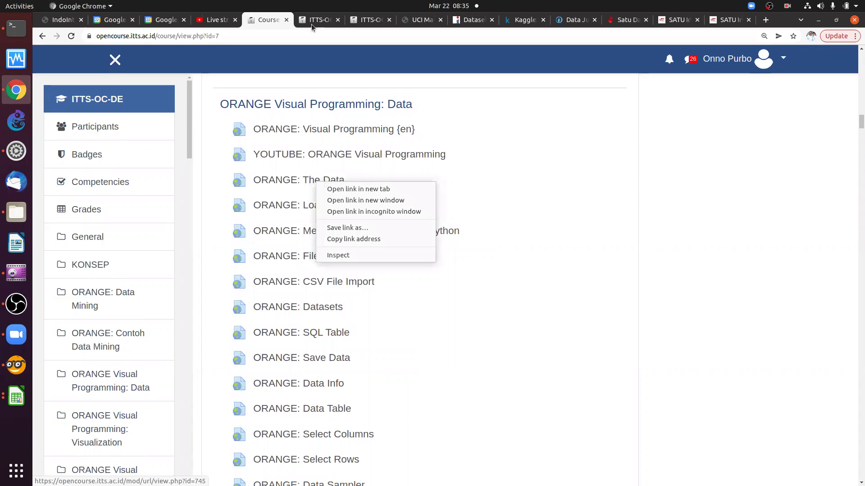
pyautogui.press('t')
pyautogui.click(301, 19)
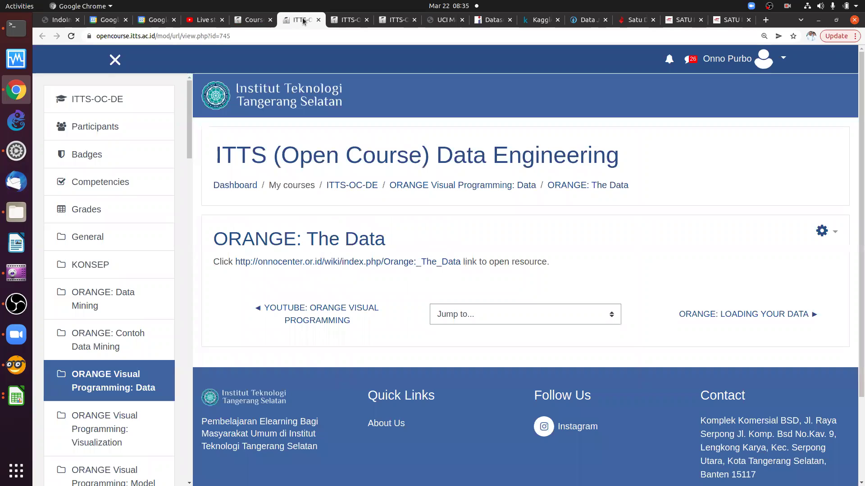
pyautogui.click(331, 261)
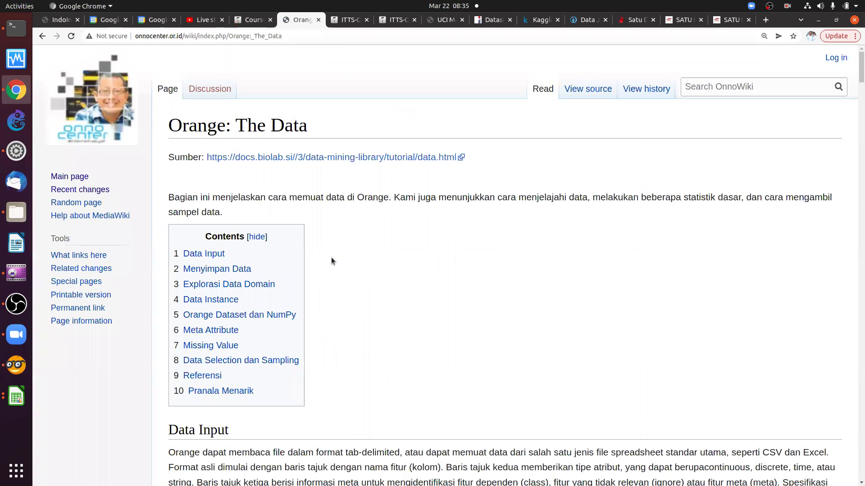
# Read the Data Input section and highlight the header rows, the class marker and the lenses column in the lenses.tab sample.
pyautogui.scroll(-5, 463, 239)
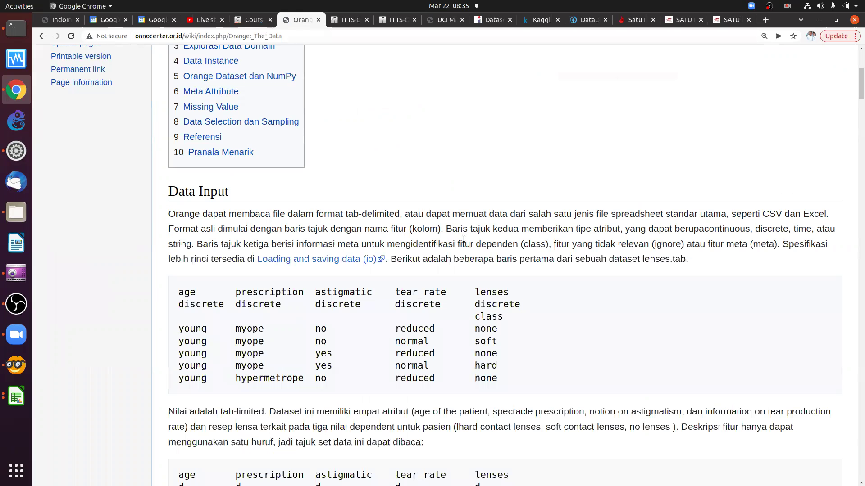
pyautogui.scroll(3, 466, 223)
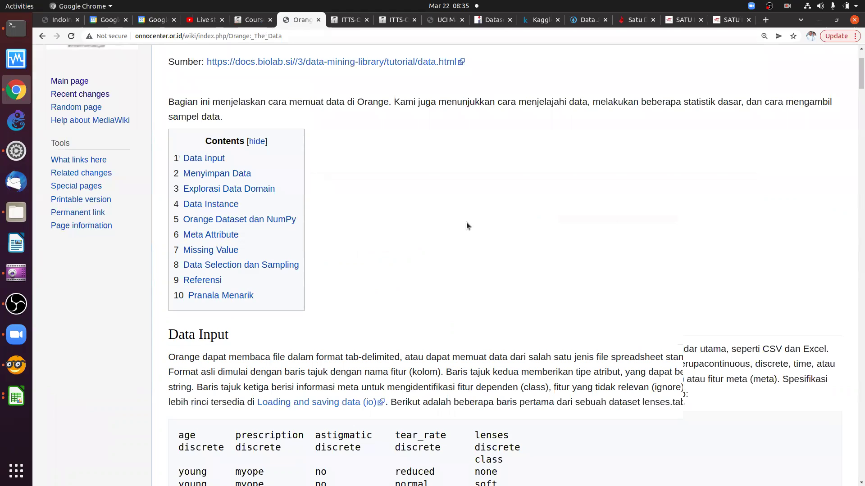
pyautogui.scroll(-5, 466, 223)
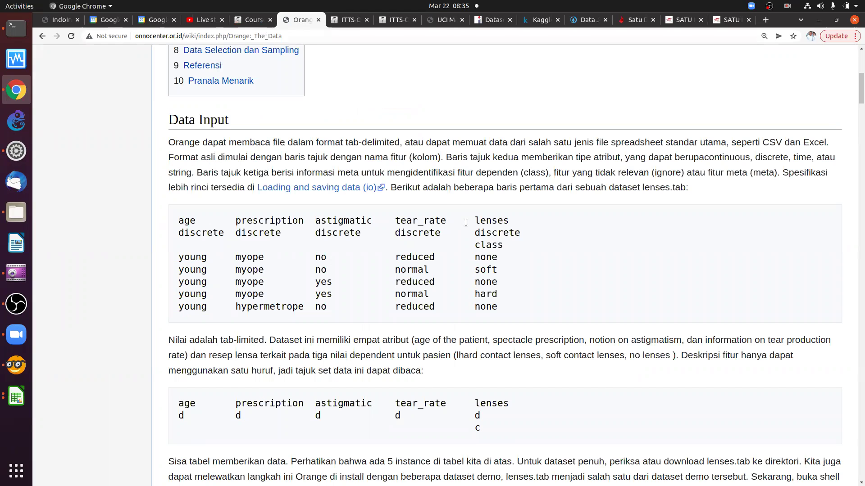
pyautogui.moveTo(179, 218); pyautogui.dragTo(530, 236)
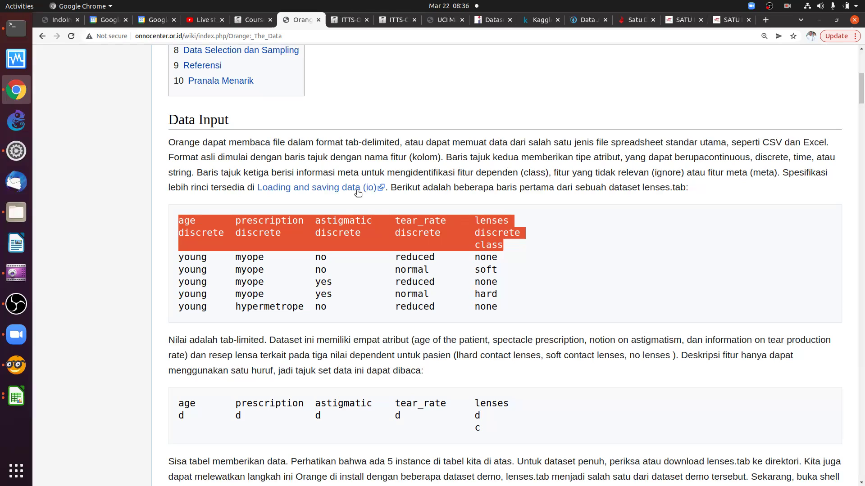
pyautogui.doubleClick(474, 246)
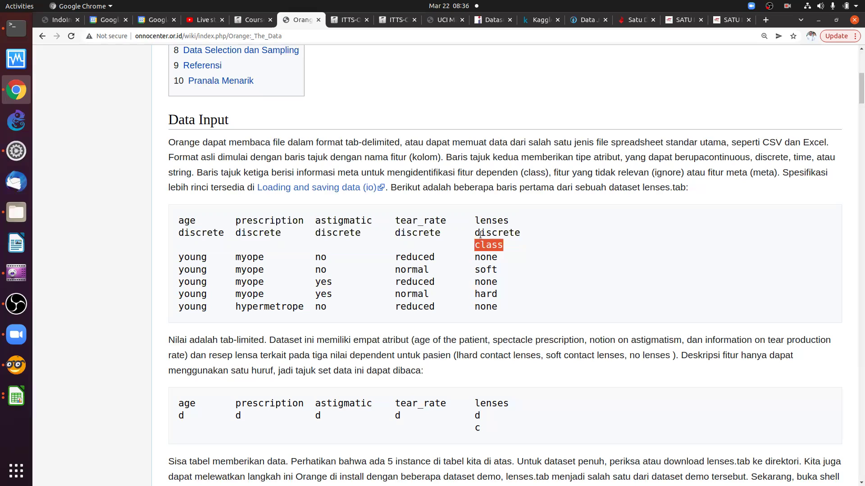
pyautogui.moveTo(479, 215); pyautogui.dragTo(504, 281)
pyautogui.click(504, 281)
# Highlight the c marker in the abbreviated lenses header and examine the Python data-loading examples down to Menyimpan Data.
pyautogui.scroll(-3, 504, 245)
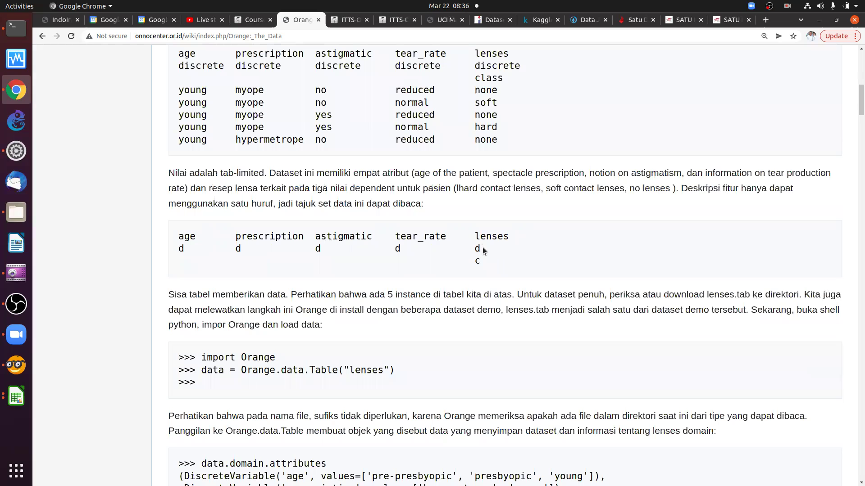
pyautogui.moveTo(480, 261); pyautogui.dragTo(457, 261)
pyautogui.scroll(-4, 430, 308)
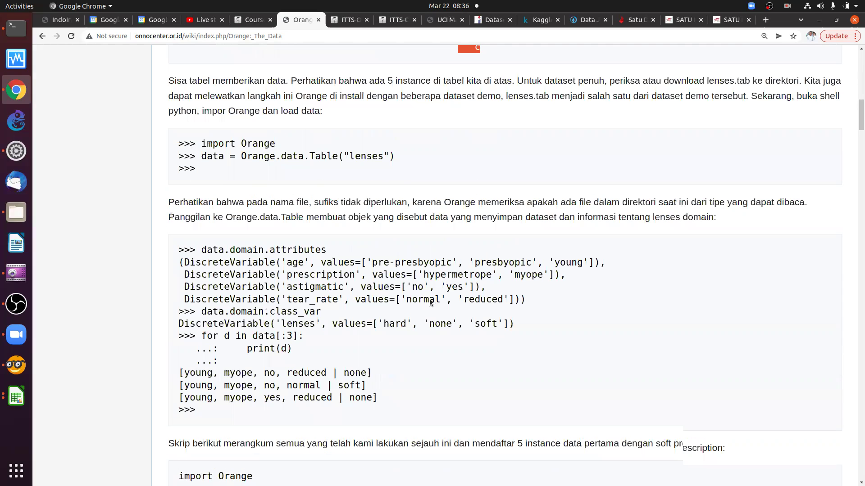
pyautogui.scroll(-5, 430, 303)
pyautogui.scroll(-3, 430, 303)
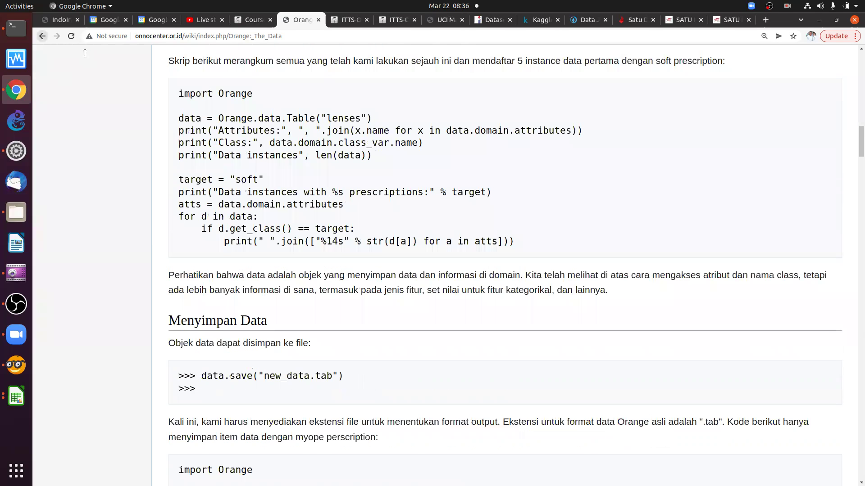
# Close the ORANGE: The Data tab and open the wiki article of the ORANGE: Loading Your Data resource from the course page.
pyautogui.hotkey('alt', 'Left')
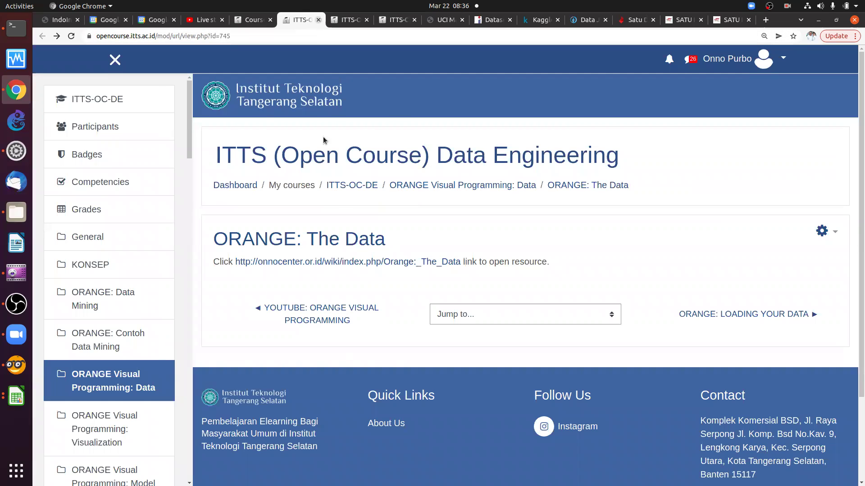
pyautogui.hotkey('ctrl', 'w')
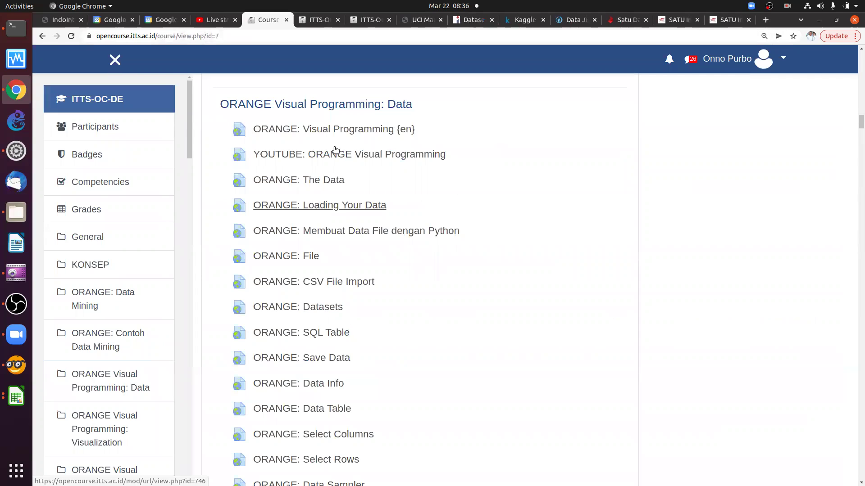
pyautogui.click(334, 150)
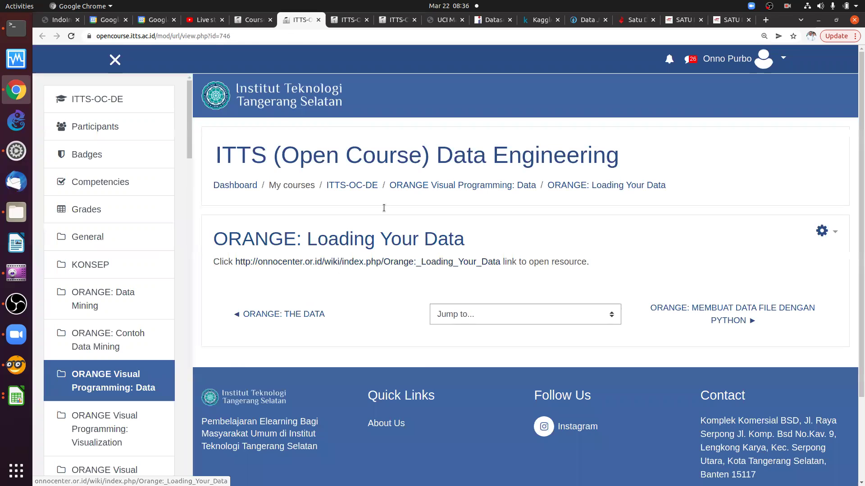
pyautogui.click(369, 263)
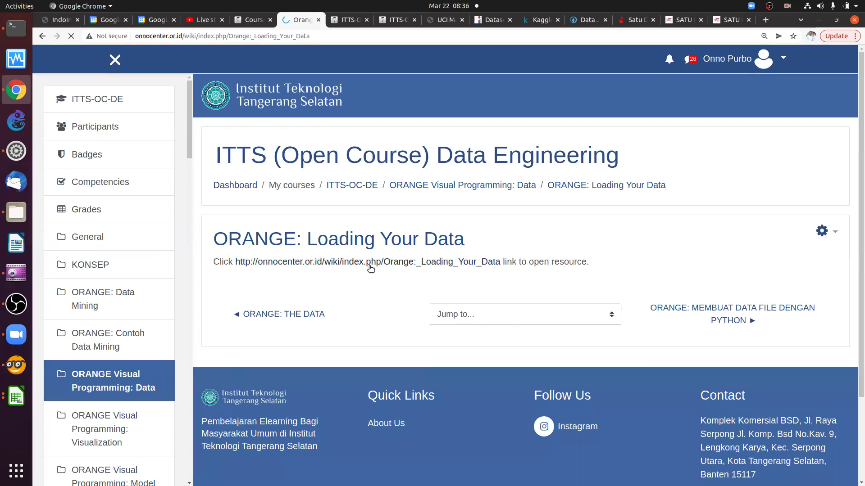
# Examine the sample.xlsx example, the File and Data Table workflow, and how the File widget sets attribute types and roles.
pyautogui.scroll(-10, 369, 266)
pyautogui.scroll(-2, 369, 268)
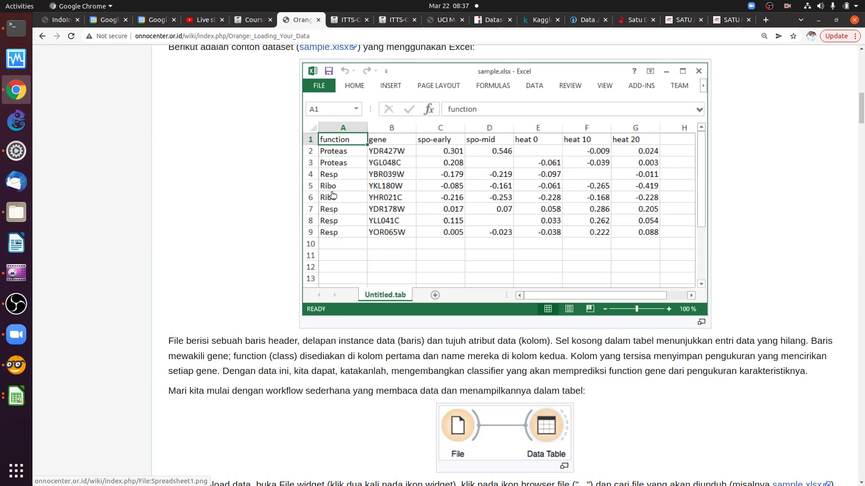
pyautogui.scroll(-7, 341, 201)
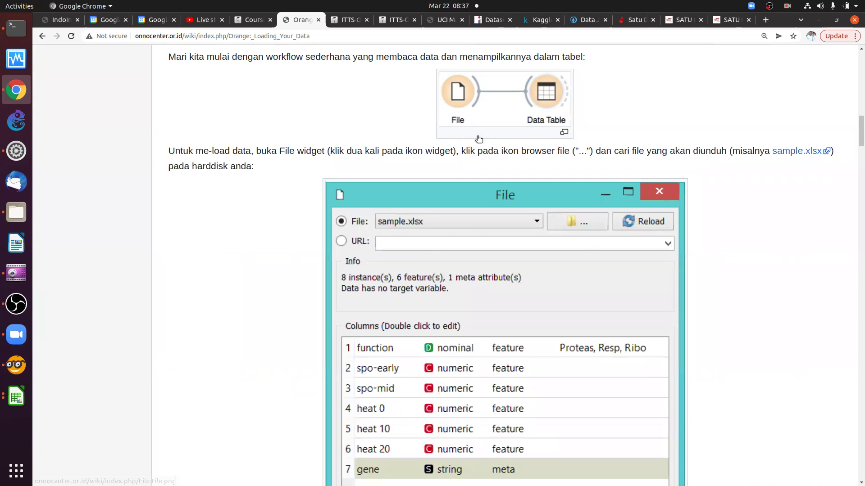
pyautogui.scroll(-6, 479, 138)
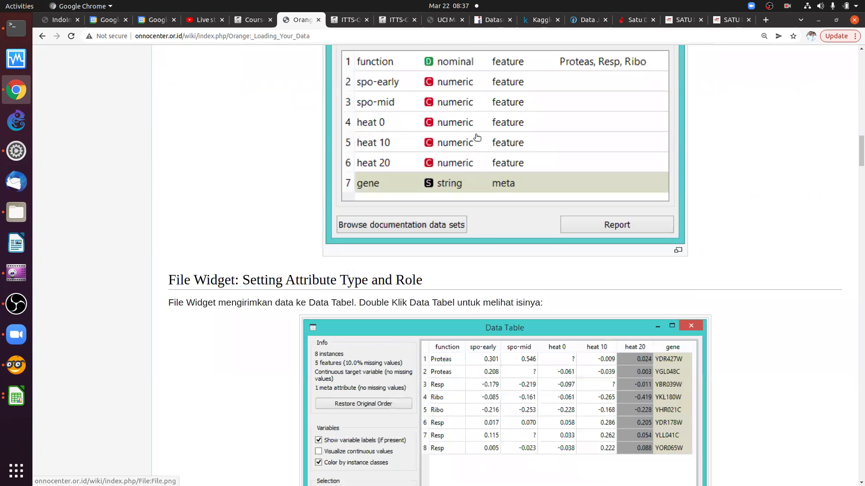
pyautogui.scroll(-2, 477, 137)
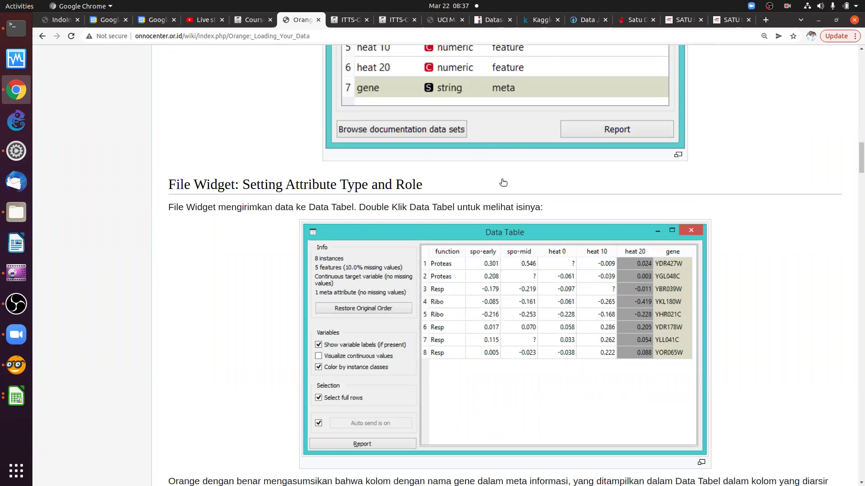
pyautogui.scroll(-4, 452, 211)
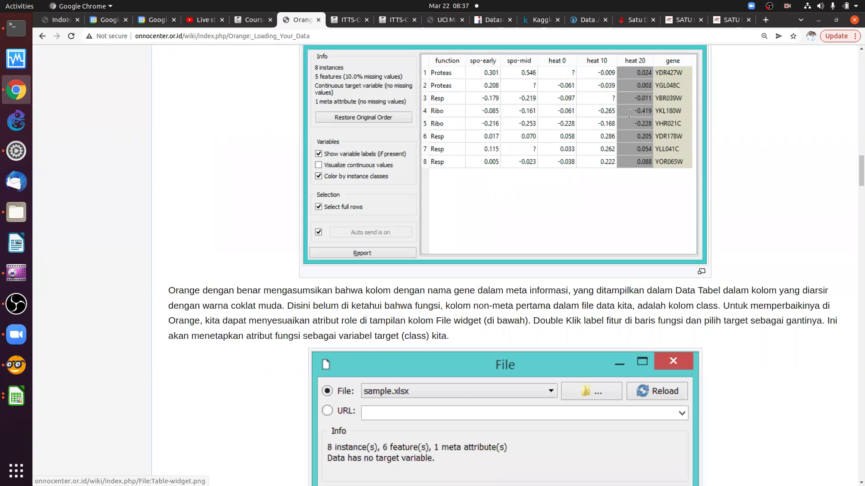
pyautogui.scroll(-2, 494, 240)
pyautogui.scroll(-5, 493, 240)
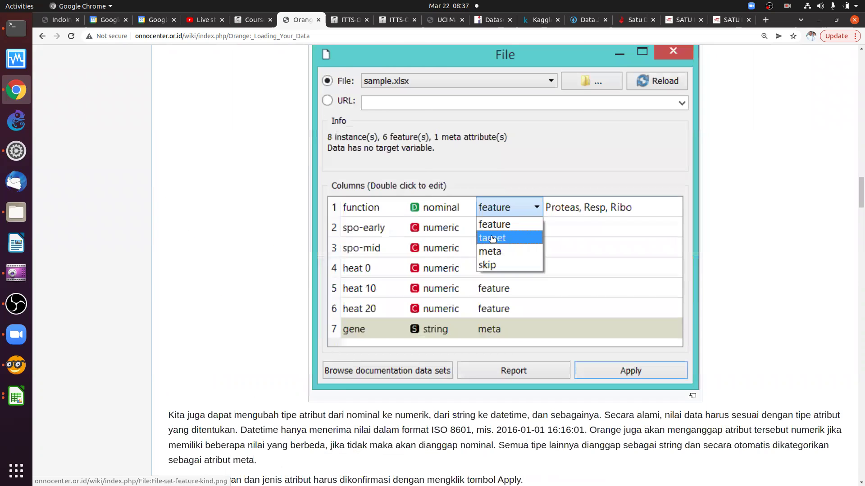
pyautogui.scroll(-3, 492, 239)
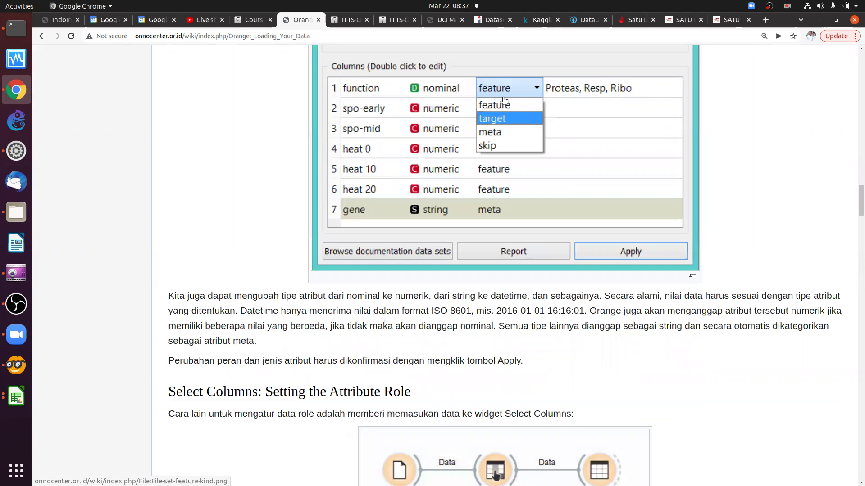
# Examine the Select Columns workflow, role assignment and resulting Data Table examples down to Header with Attribute Type Information.
pyautogui.scroll(-7, 501, 138)
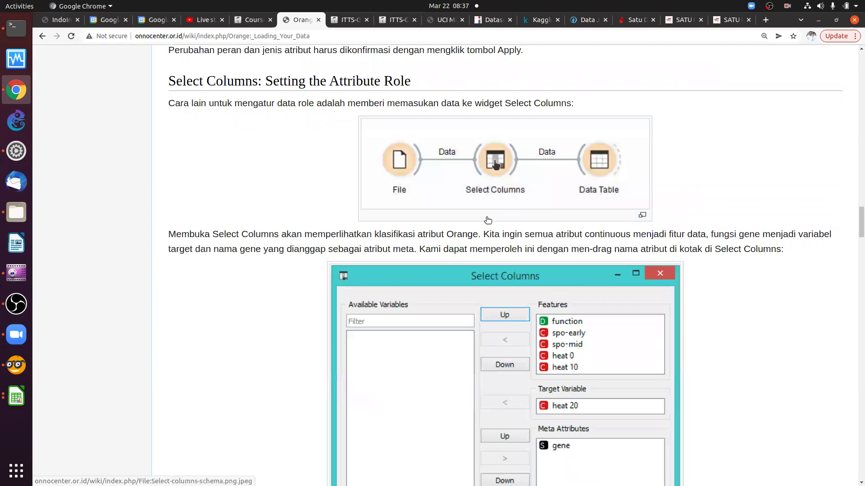
pyautogui.scroll(-5, 488, 220)
pyautogui.scroll(-12, 485, 217)
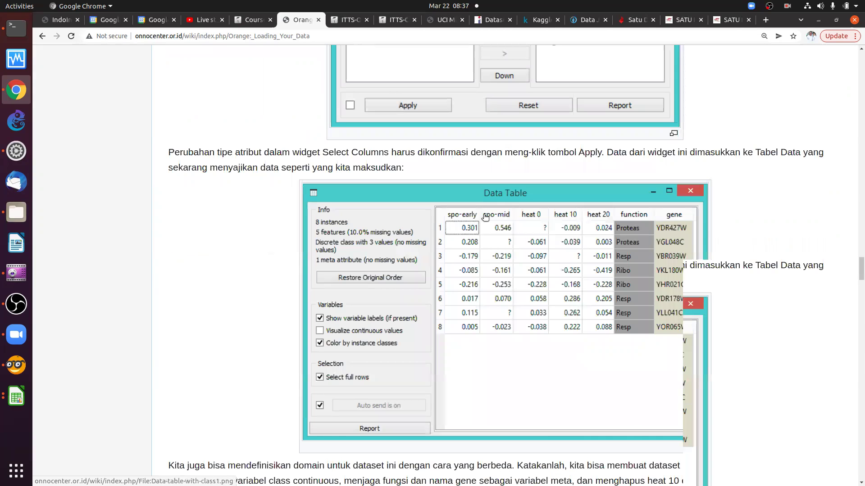
pyautogui.scroll(-9, 485, 217)
pyautogui.scroll(-13, 483, 218)
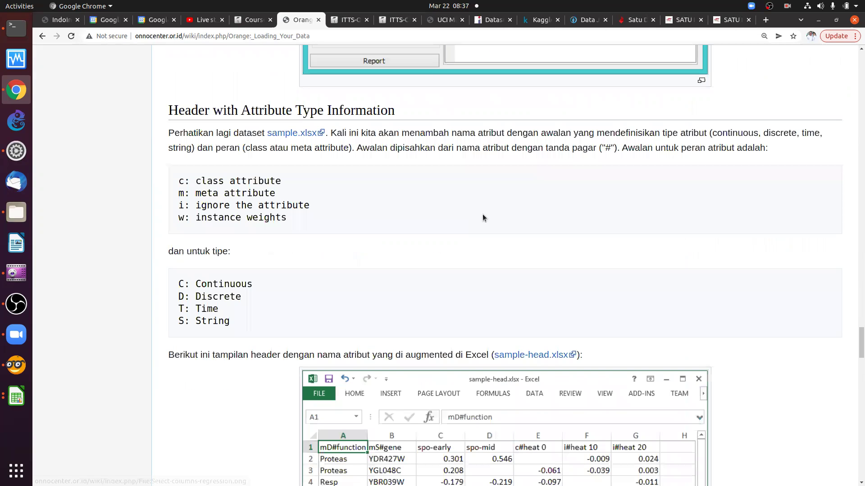
# Check the sample-head.xlsx example and highlight the four attribute role prefixes, including the c: class attribute line.
pyautogui.scroll(-5, 331, 231)
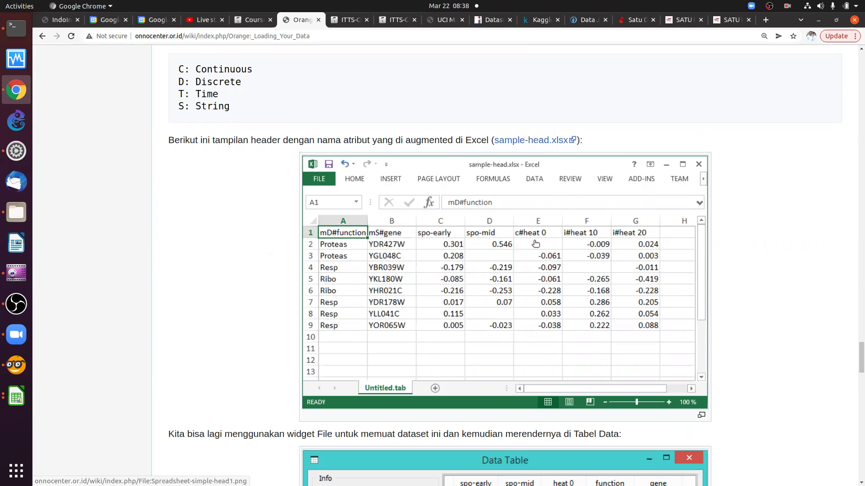
pyautogui.scroll(4, 518, 243)
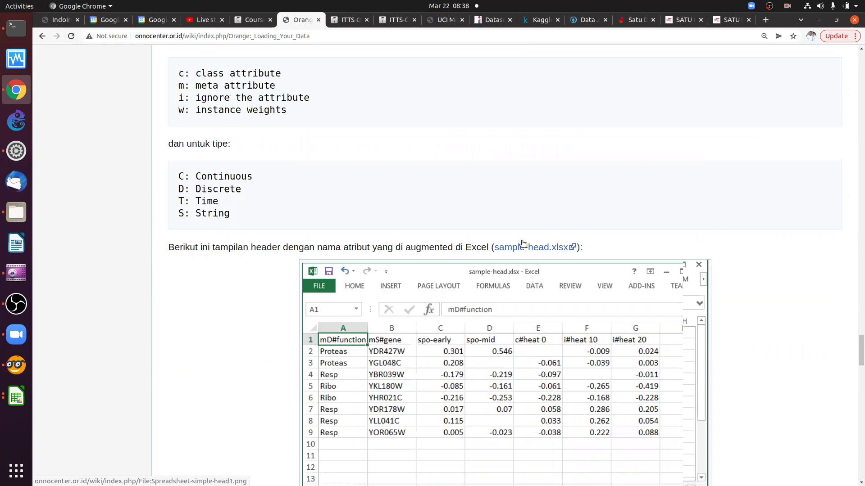
pyautogui.scroll(4, 211, 158)
pyautogui.moveTo(169, 149); pyautogui.dragTo(290, 198)
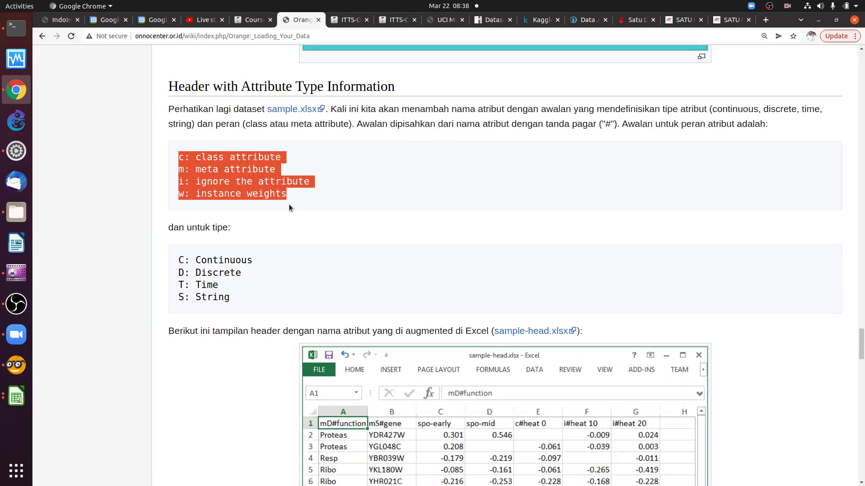
pyautogui.click(290, 203)
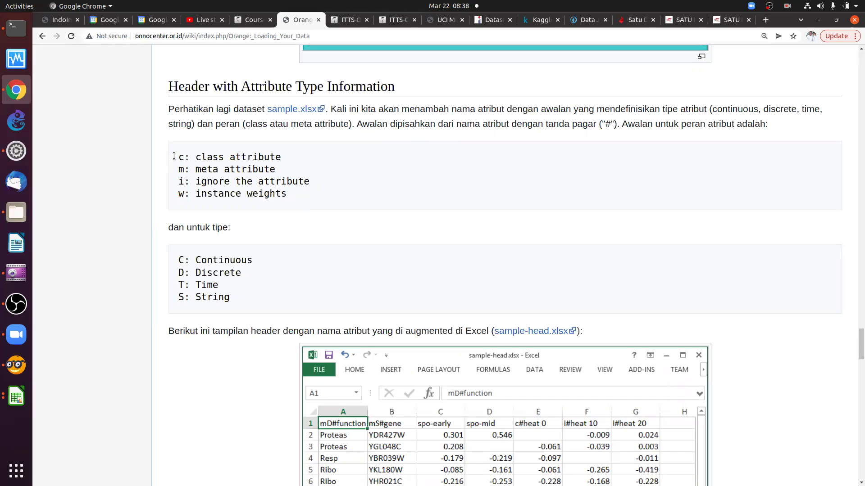
pyautogui.moveTo(174, 156); pyautogui.dragTo(259, 160)
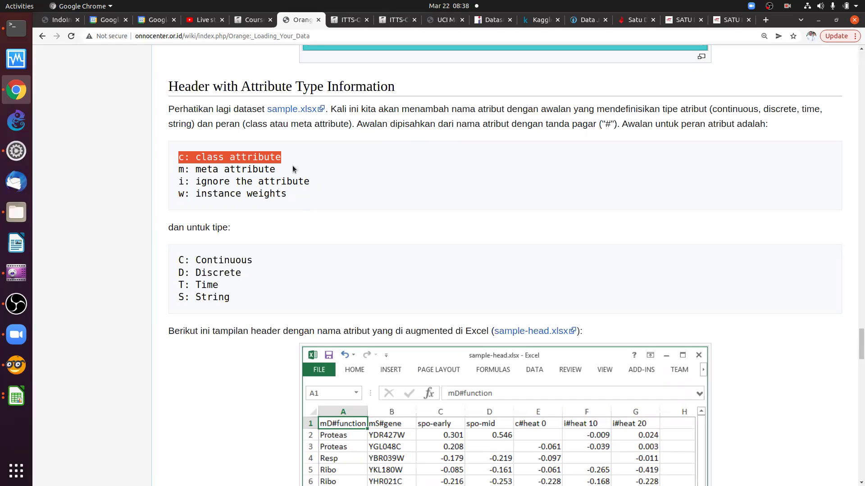
# Highlight the type prefixes Continuous, Discrete, Time and String, and compare them with the c: class attribute prefix.
pyautogui.scroll(-2, 272, 188)
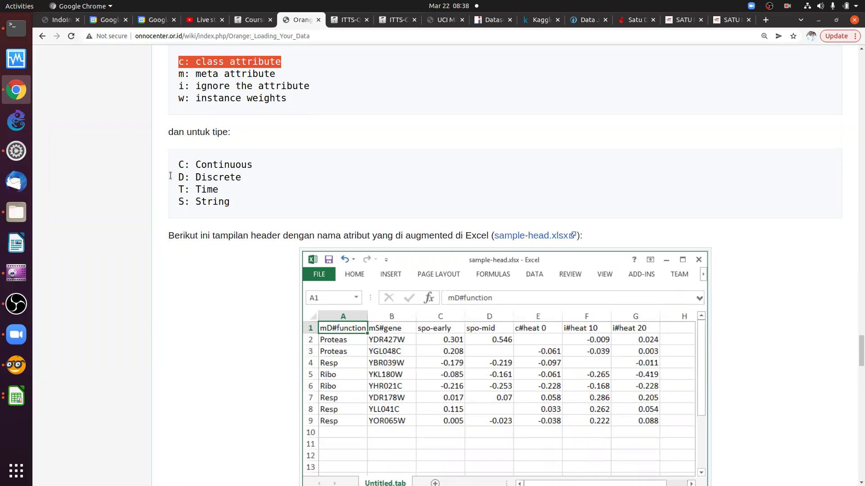
pyautogui.tripleClick(236, 204)
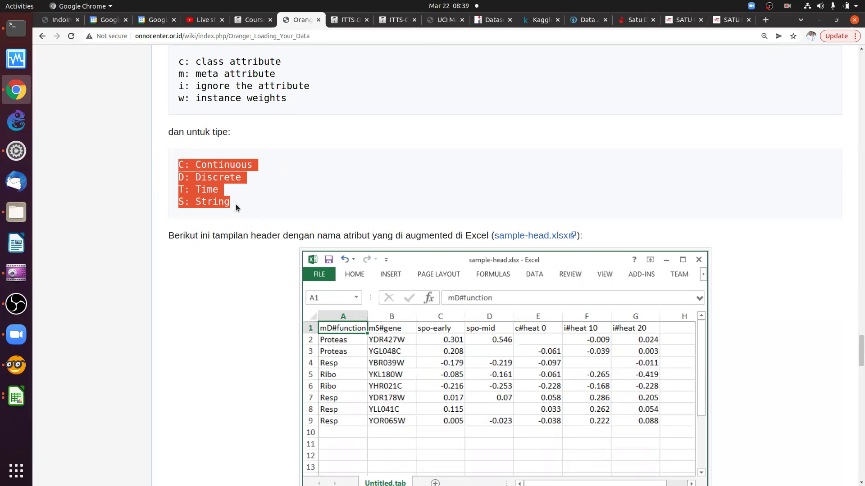
pyautogui.scroll(1, 175, 134)
pyautogui.scroll(1, 175, 134)
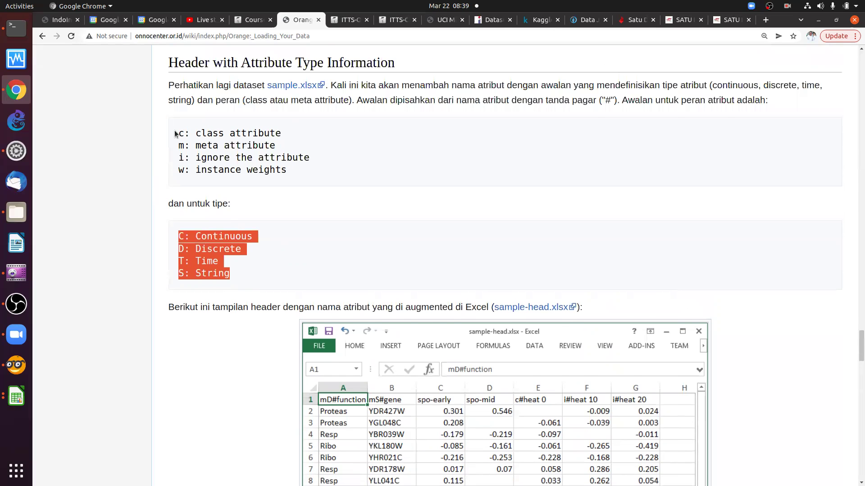
pyautogui.moveTo(175, 134); pyautogui.dragTo(278, 135)
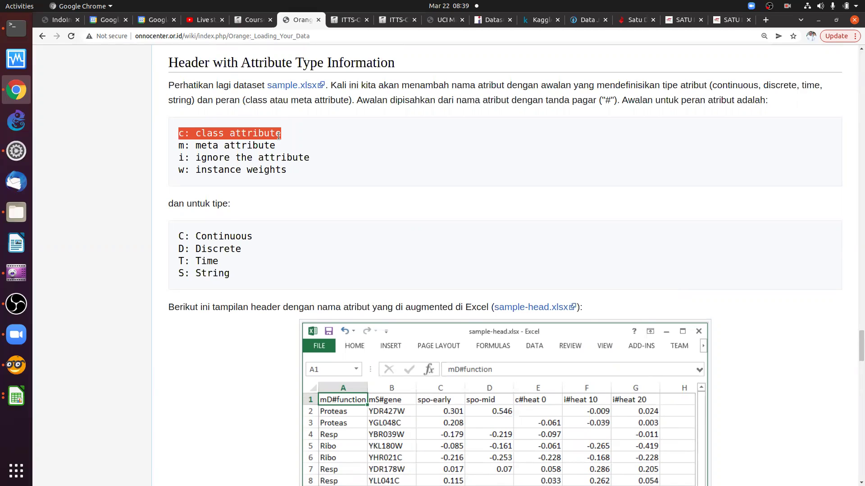
pyautogui.scroll(-4, 177, 138)
pyautogui.moveTo(177, 139); pyautogui.dragTo(253, 180)
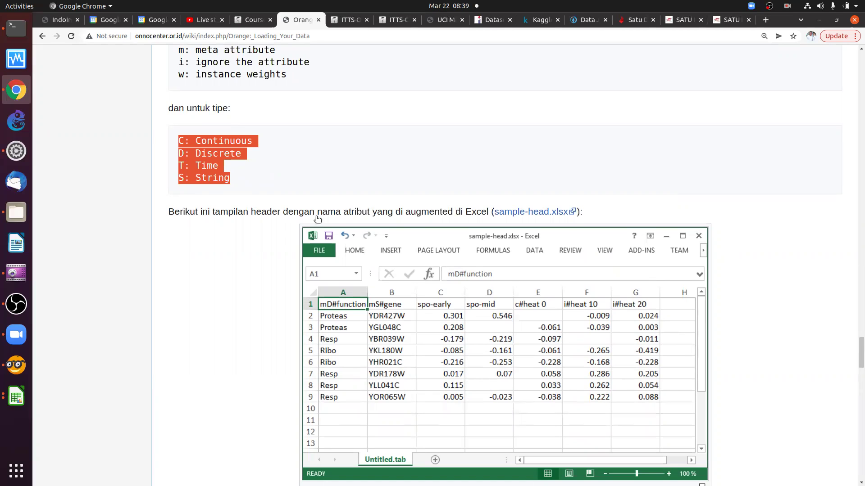
# Compare the role and type prefixes with the header row of the sample-head.xlsx example.
pyautogui.scroll(-3, 323, 238)
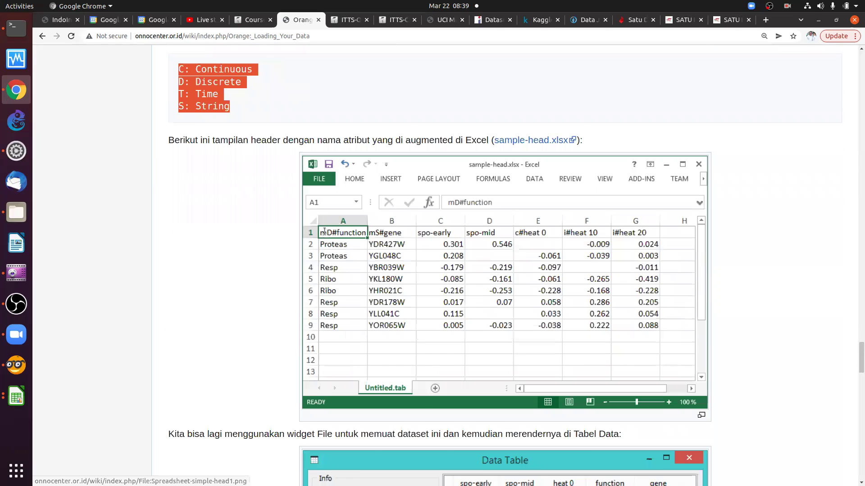
pyautogui.scroll(6, 379, 258)
pyautogui.scroll(-5, 374, 261)
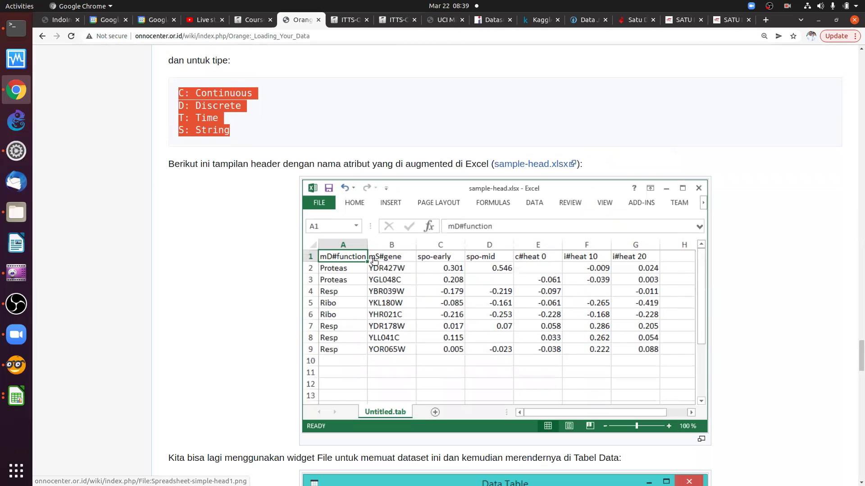
pyautogui.scroll(-1, 331, 240)
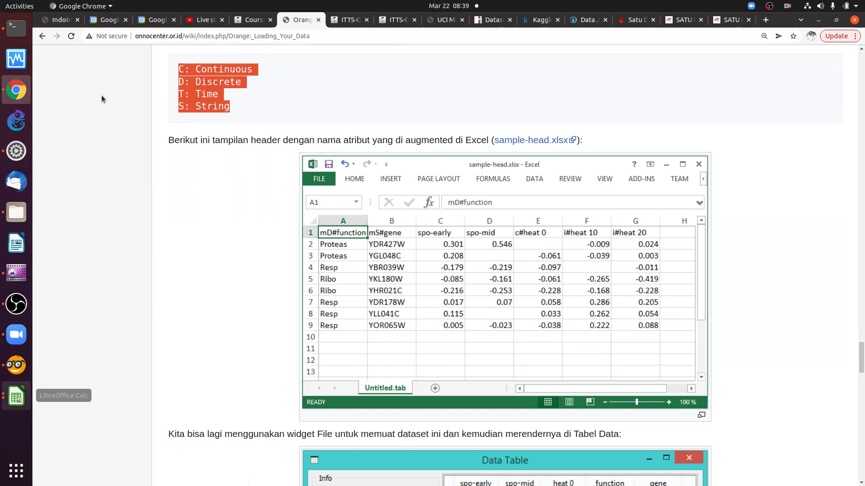
# Review the cC#MOTIVE column in the LibreOffice Calc training sheet and the A x + B = Y equation in Terminal, and return to the Chrome wiki article.
pyautogui.hotkey('alt', 'Tab')
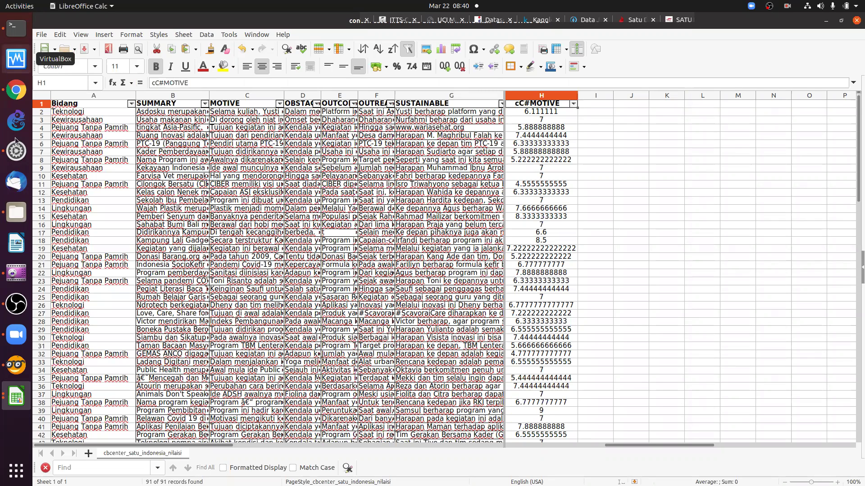
pyautogui.click(16, 30)
pyautogui.click(129, 123)
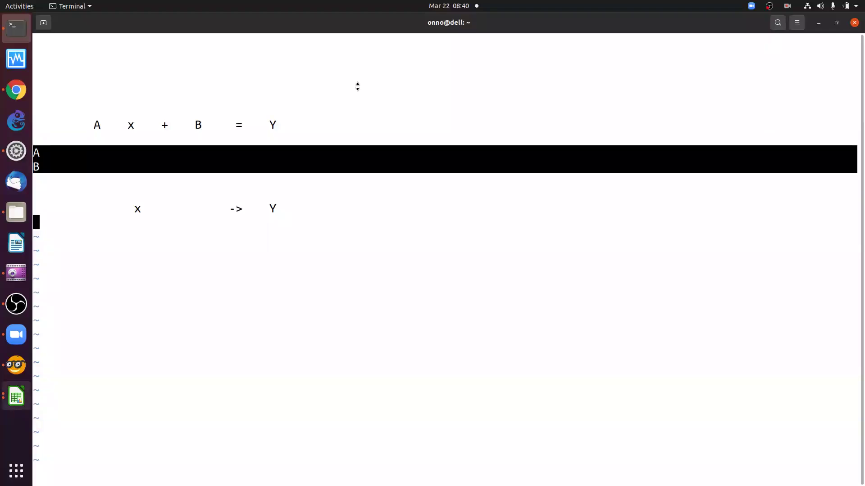
pyautogui.hotkey('alt', 'Tab')
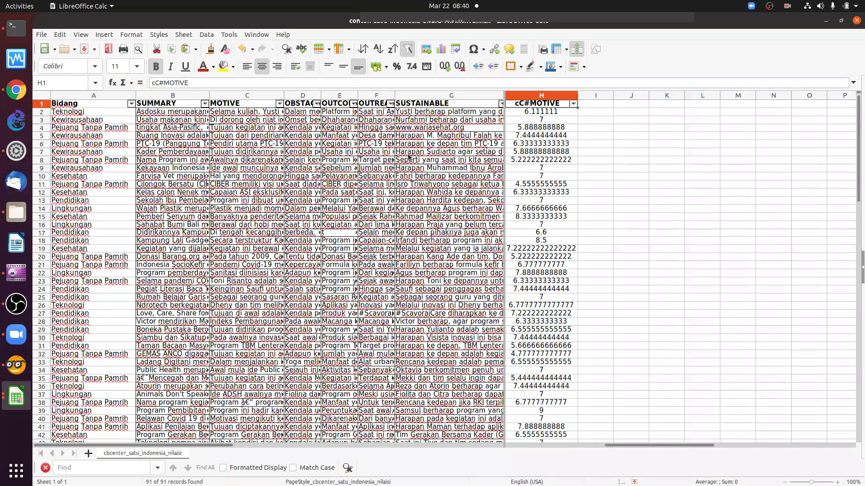
pyautogui.hotkey('alt', 'Tab')
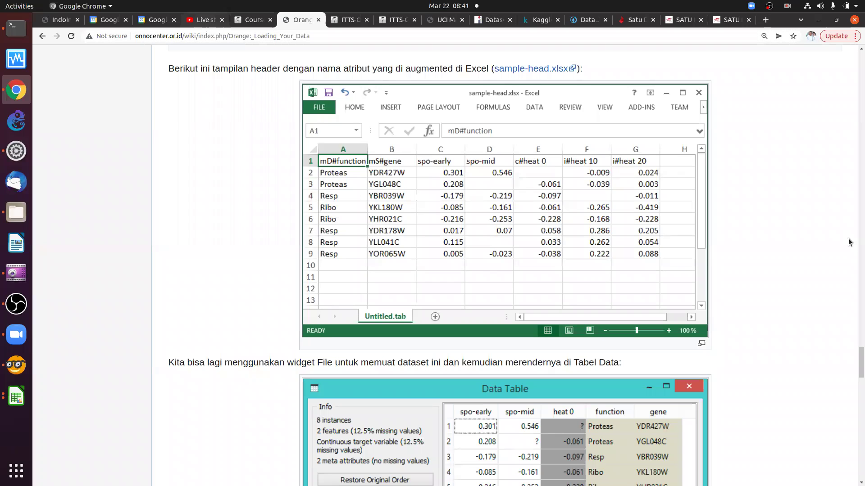
# Switch to the YouTube Studio live stream page and read the viewers' chat questions.
pyautogui.hotkey('ctrl', '4')
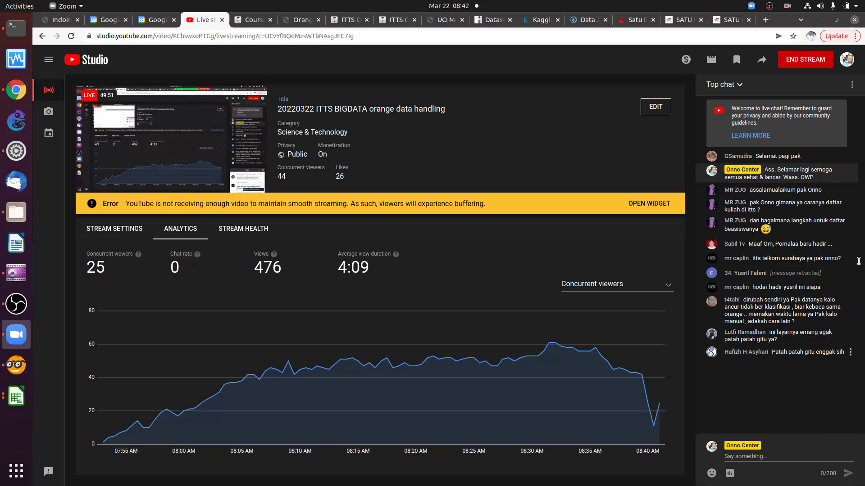
pyautogui.click(744, 301)
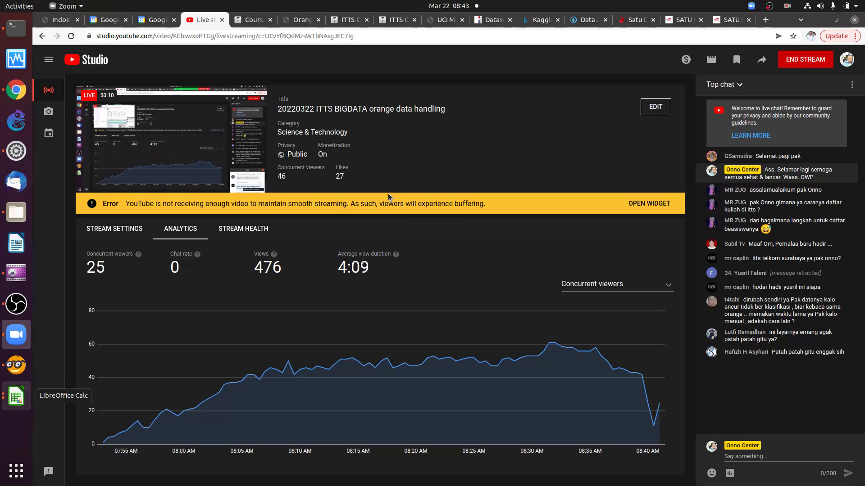
# Switch to LibreOffice Calc and bring up the contoh-satu-indonesia-award-PREDICT.xlsx spreadsheet.
pyautogui.hotkey('alt', 'Tab')
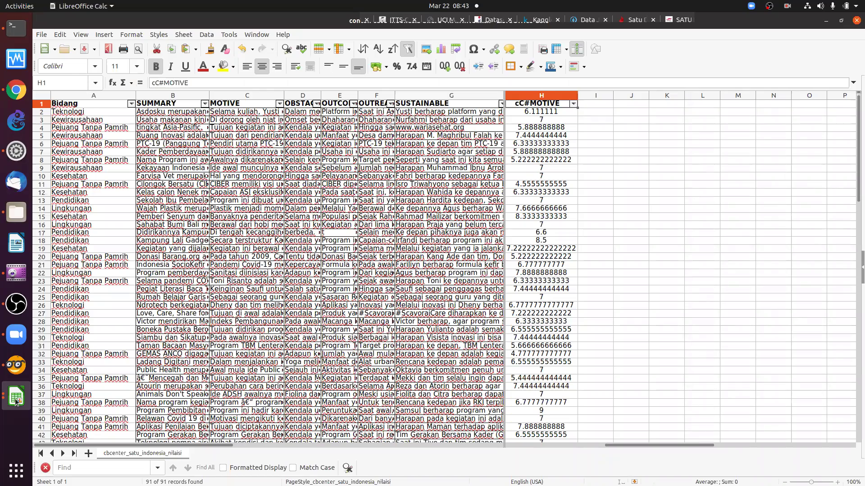
pyautogui.click(16, 212)
pyautogui.hotkey('alt', 'Tab')
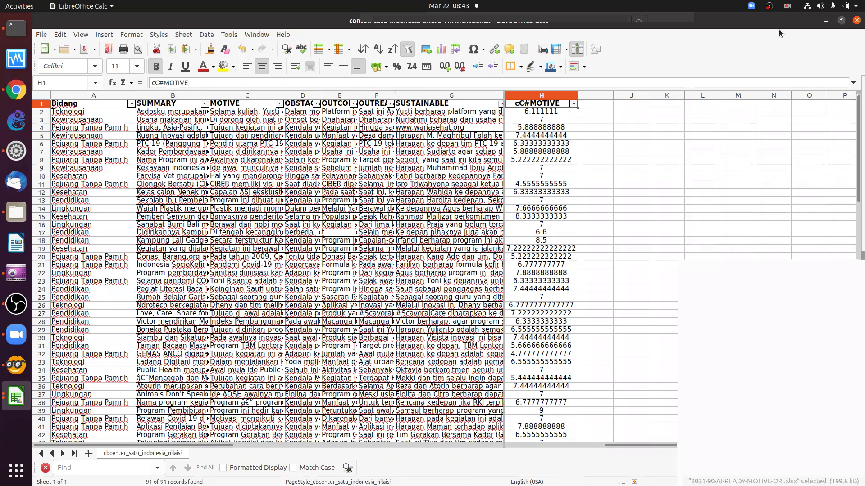
pyautogui.click(8, 402)
pyautogui.click(9, 401)
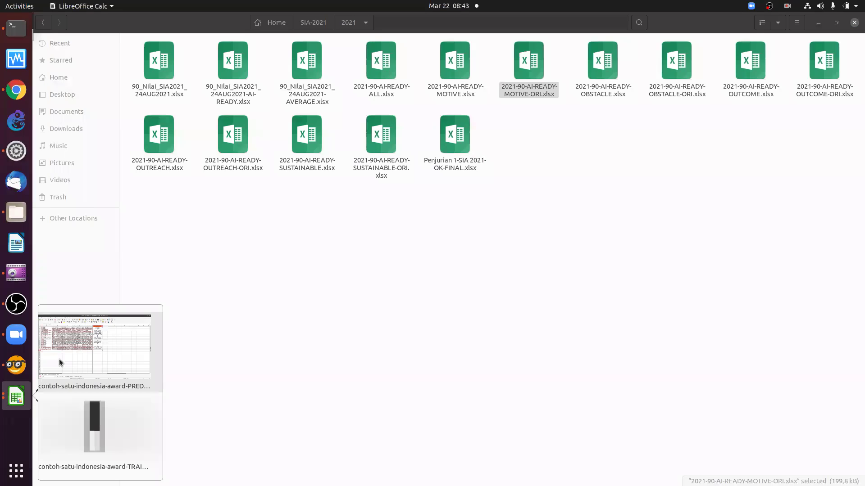
pyautogui.moveTo(59, 359)
pyautogui.click(95, 347)
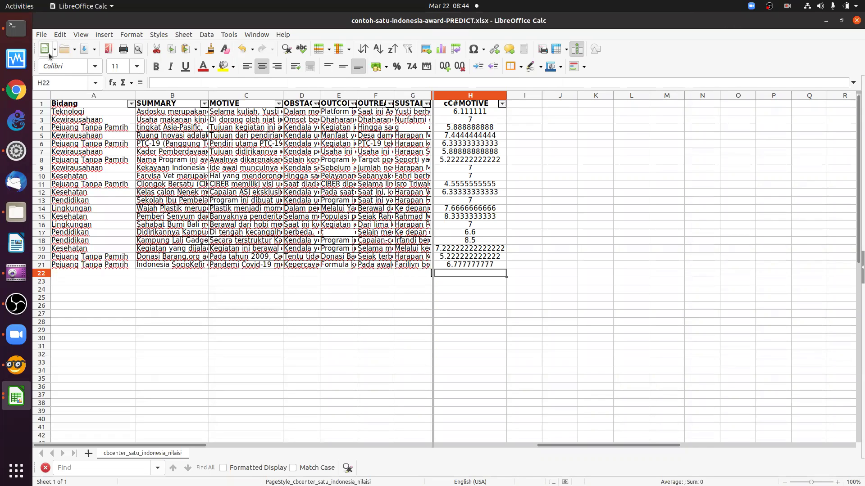
pyautogui.hotkey('alt', 'Tab')
pyautogui.hotkey('alt', 'Tab')
pyautogui.hotkey('alt', 'Tab')
pyautogui.hotkey('alt', 'Tab')
pyautogui.hotkey('alt', 'Tab')
pyautogui.hotkey('alt', 'Tab')
pyautogui.hotkey('alt', 'Tab')
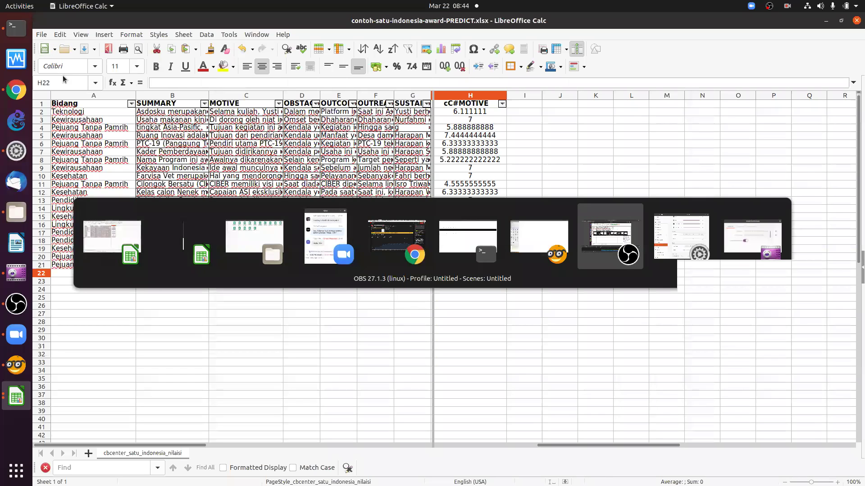
pyautogui.hotkey('alt', 'Tab')
pyautogui.hotkey('alt', 'Tab')
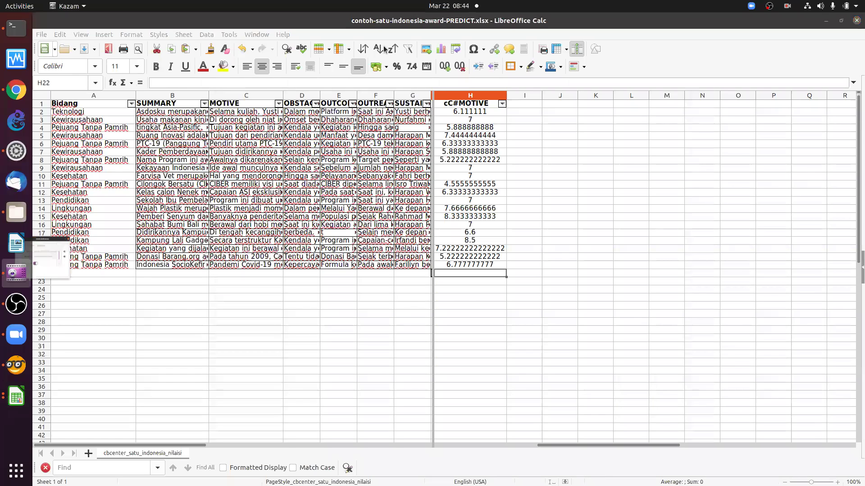
pyautogui.press('Escape')
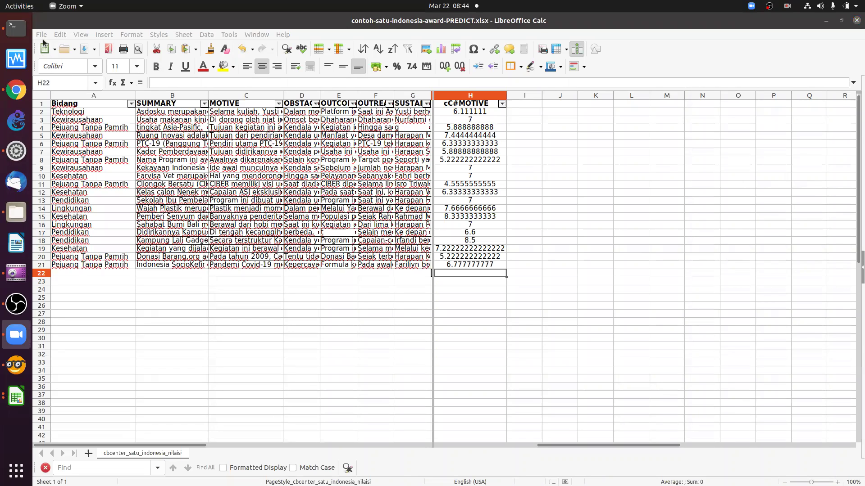
pyautogui.click(43, 40)
pyautogui.moveTo(52, 50)
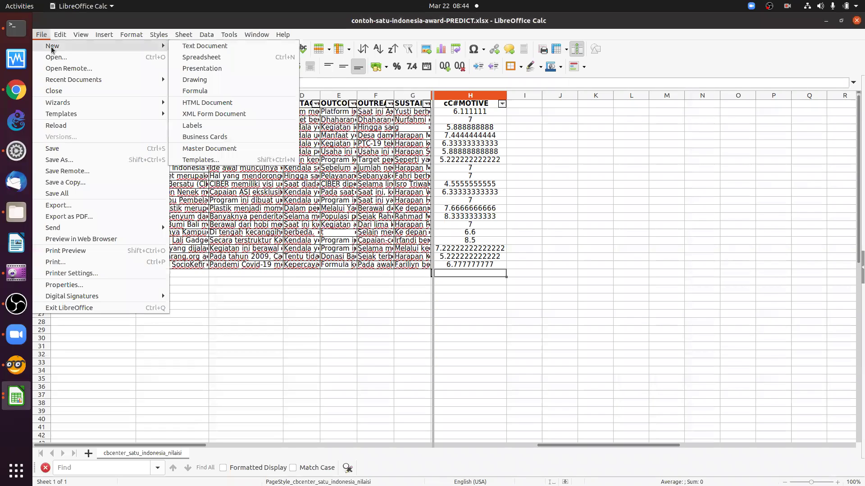
pyautogui.press('Escape')
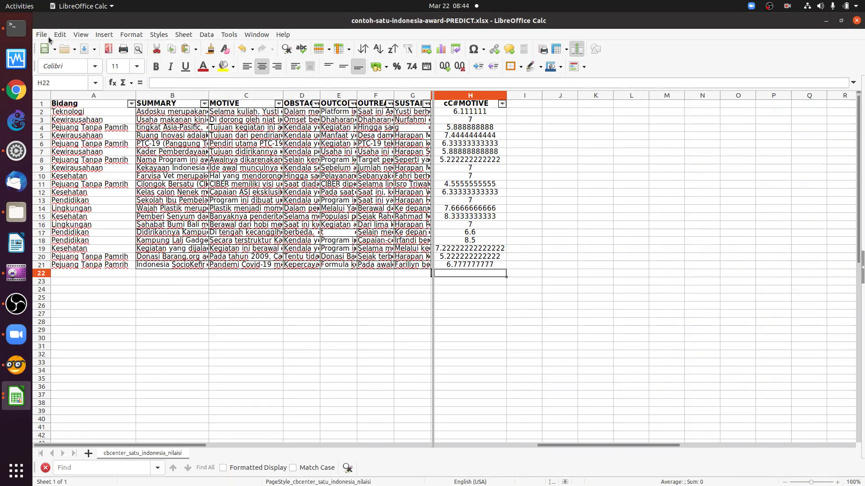
# Open contoh-satu-indonesia-award-PREDICT.xlsx from the BIGDATA folder and bring up the file commands again.
pyautogui.click(48, 36)
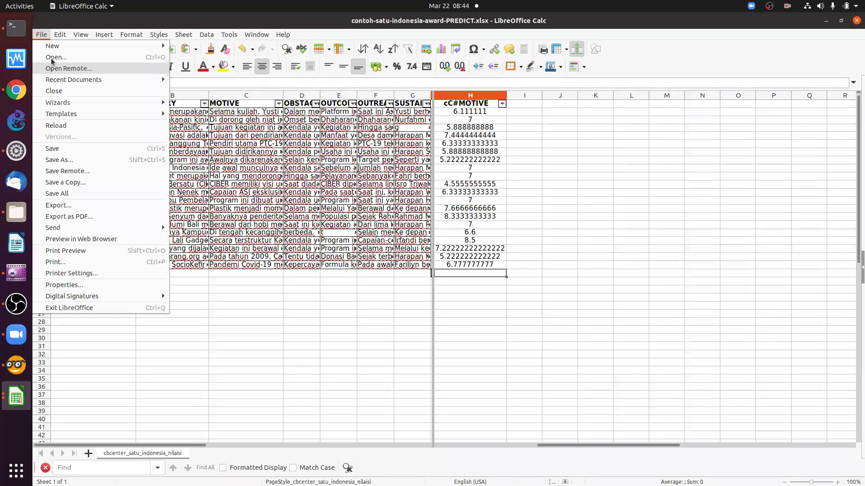
pyautogui.press('Return')
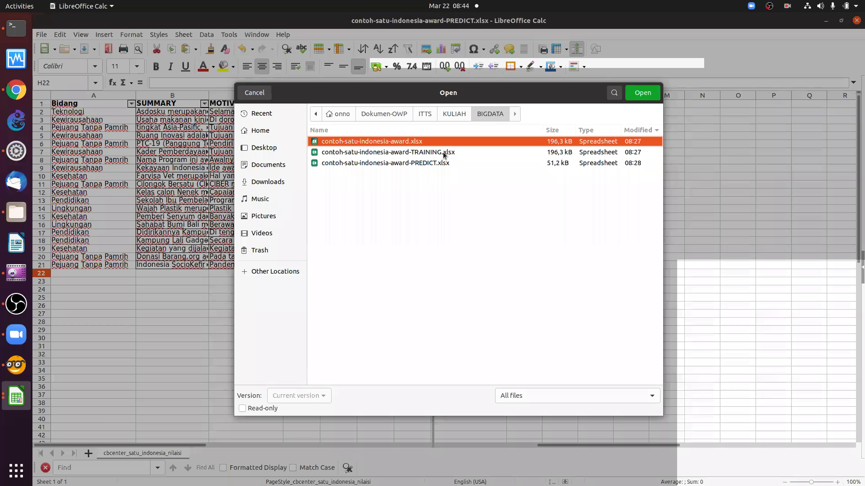
pyautogui.doubleClick(429, 163)
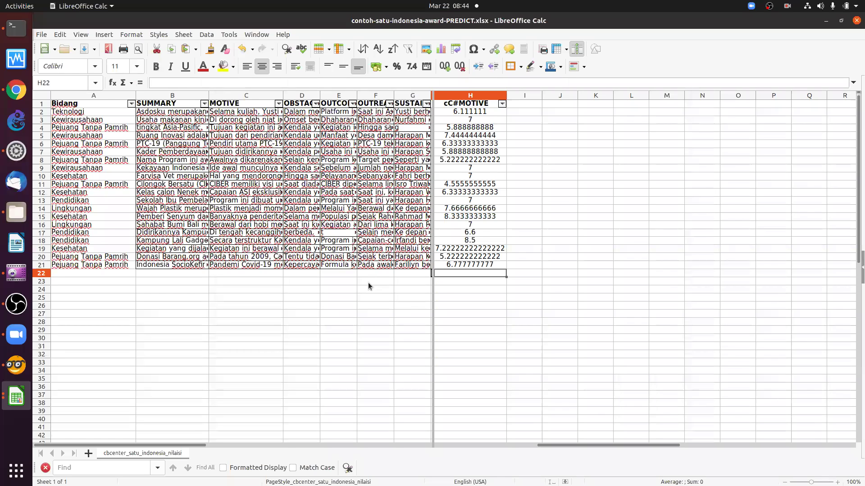
pyautogui.scroll(-1, 368, 287)
pyautogui.scroll(1, 369, 285)
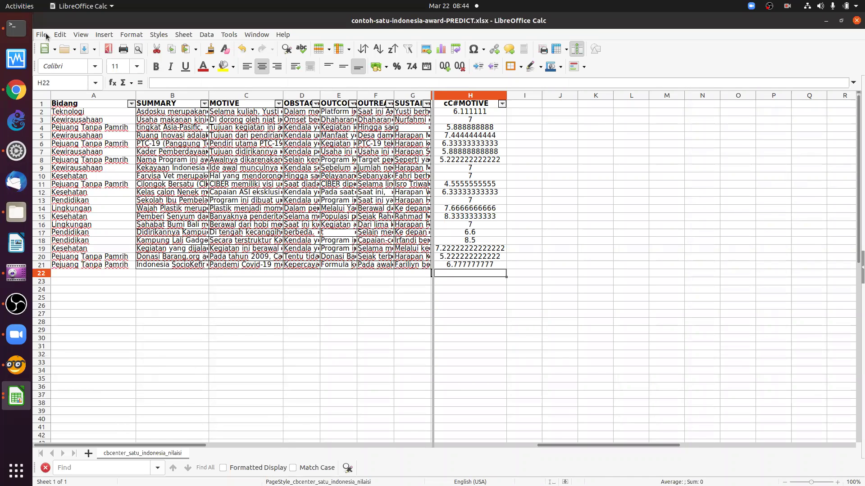
pyautogui.hotkey('alt', 'f')
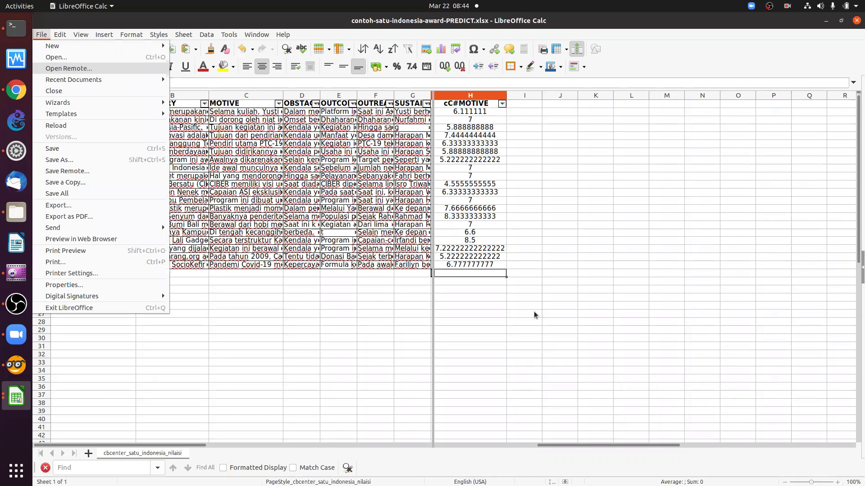
# Open the recent spreadsheet contoh-satu-indonesia-award-TRAINING.xlsx alongside the PREDICT file.
pyautogui.press('Escape')
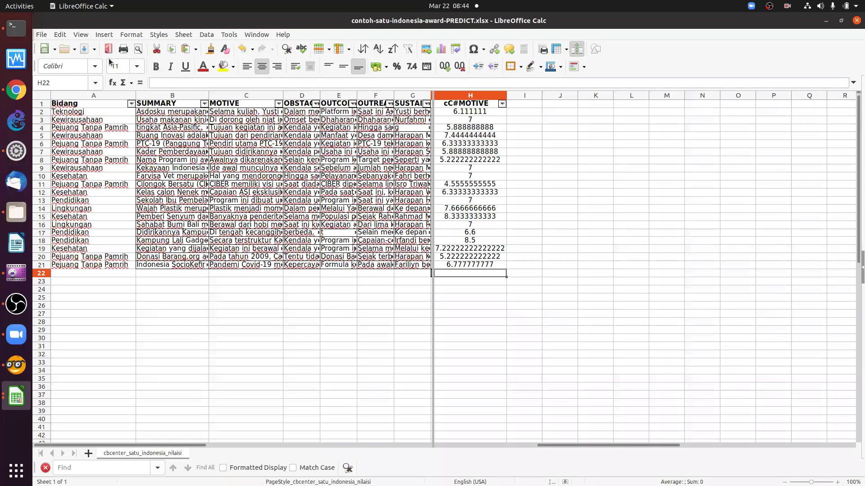
pyautogui.press('Escape')
pyautogui.click(41, 35)
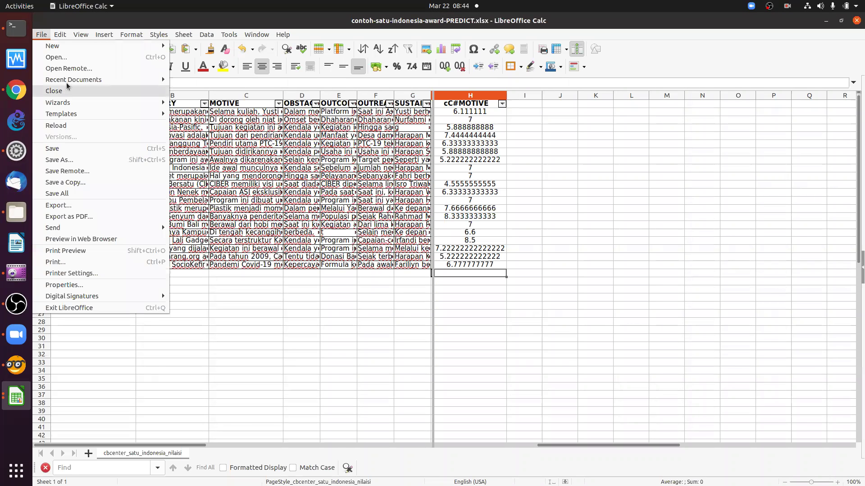
pyautogui.moveTo(67, 81)
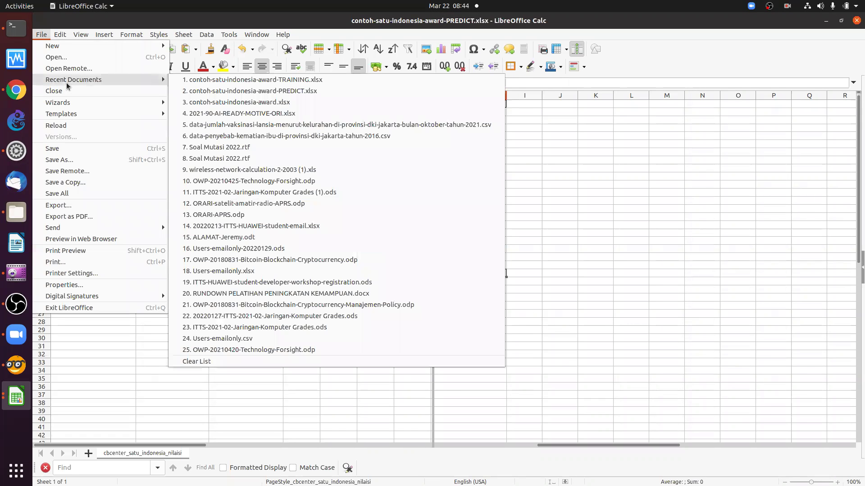
pyautogui.click(249, 80)
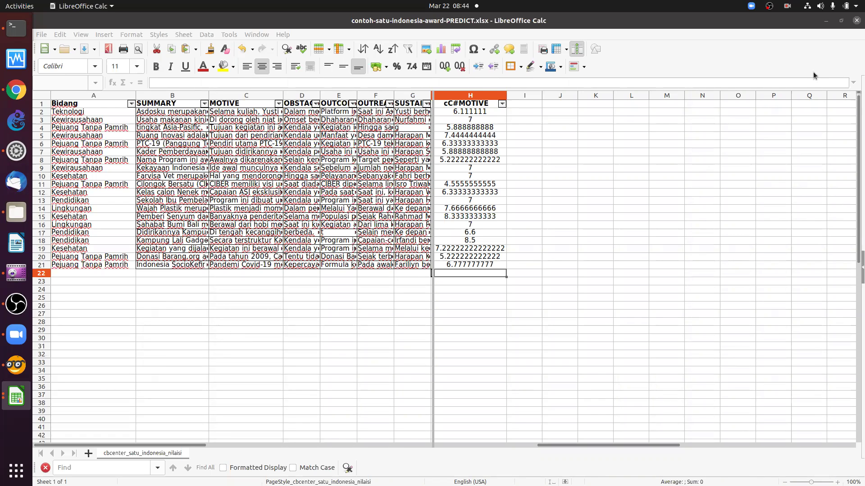
# Try to switch from the PREDICT spreadsheet to the TRAINING spreadsheet window.
pyautogui.hotkey('alt', 'Tab')
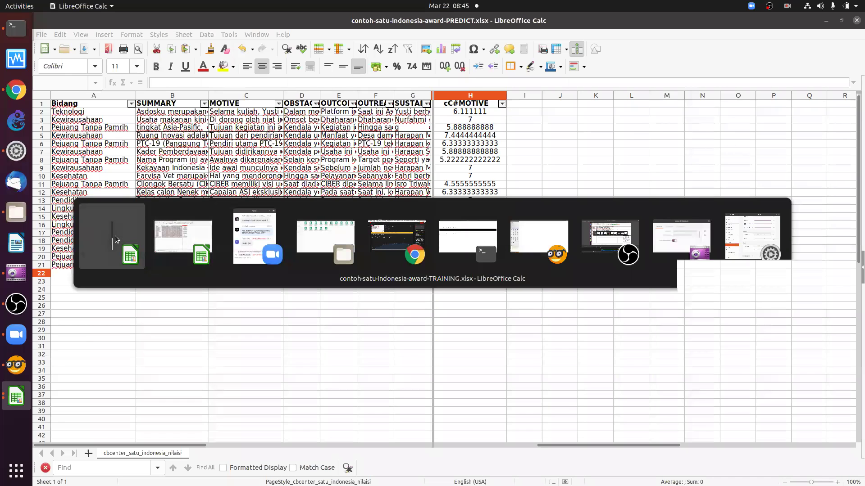
pyautogui.press('Escape')
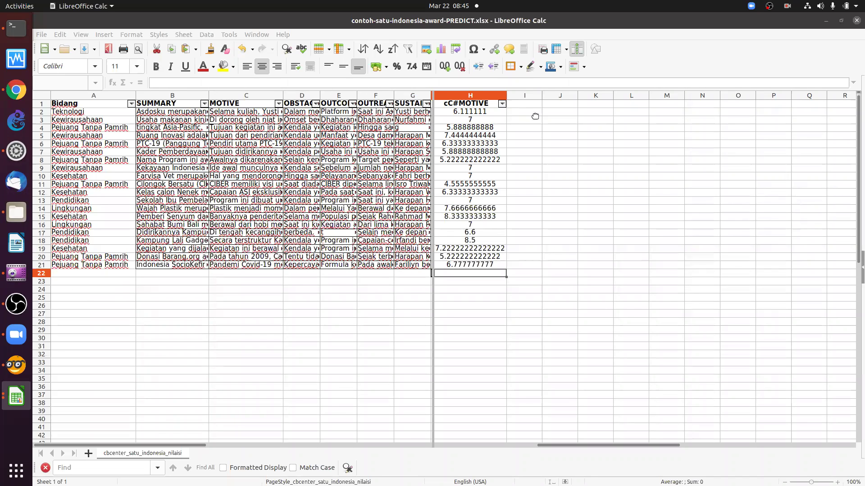
pyautogui.press('super+Down')
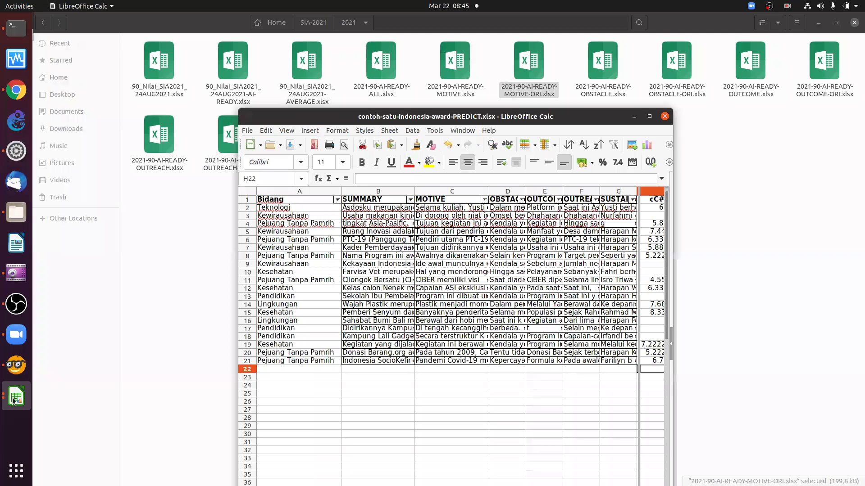
pyautogui.click(13, 399)
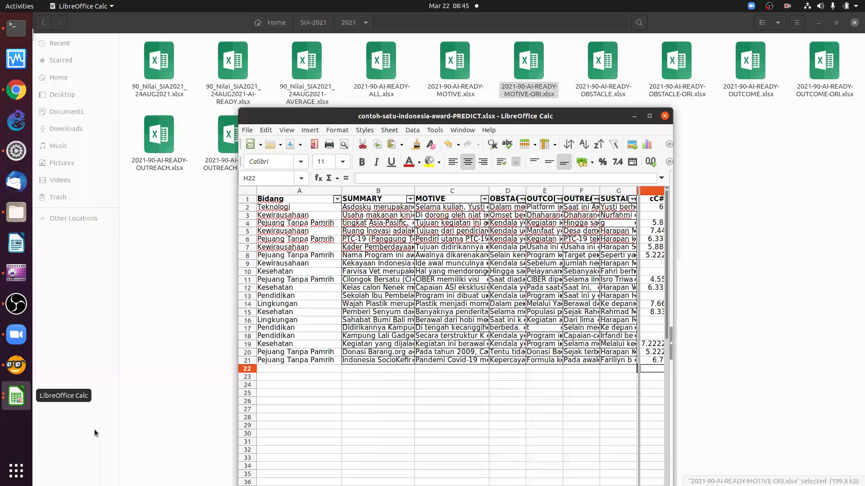
pyautogui.click(86, 404)
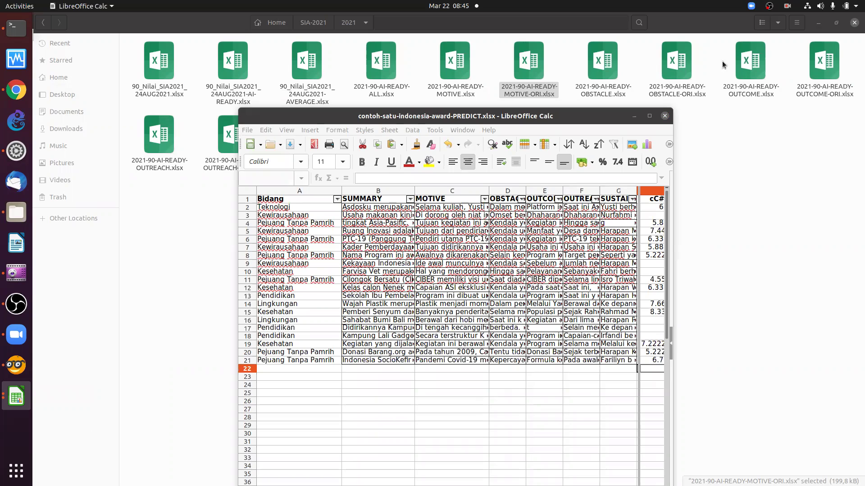
pyautogui.click(16, 396)
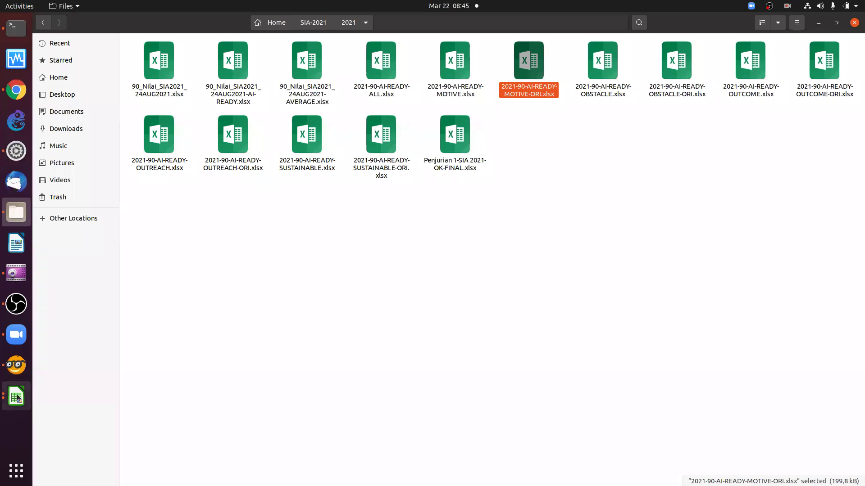
pyautogui.click(16, 397)
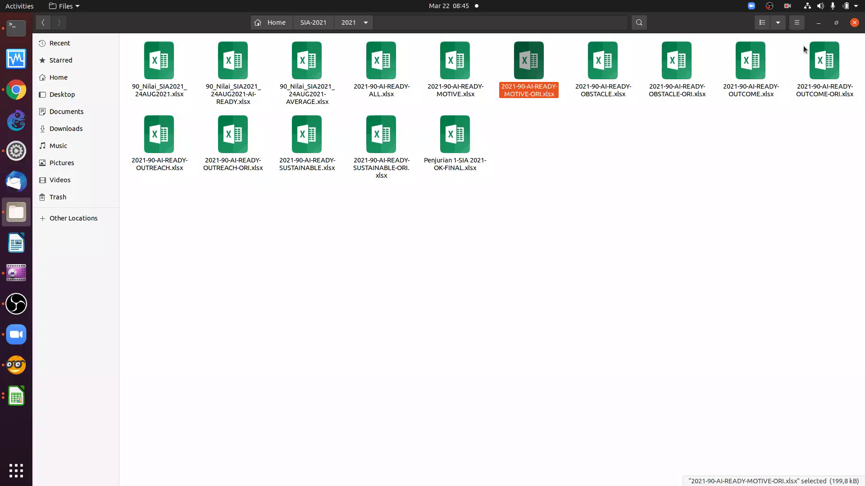
# Minimize the file manager, PREDICT spreadsheet, terminal and OBS windows to uncover the TRAINING spreadsheet.
pyautogui.click(820, 23)
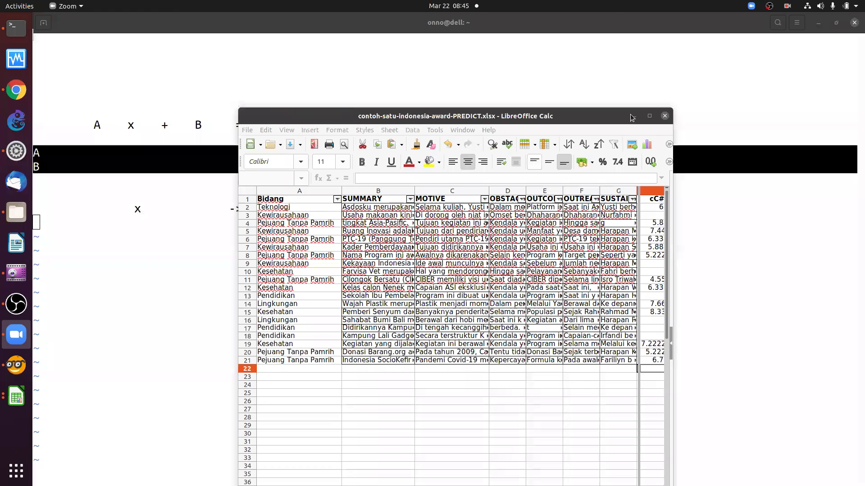
pyautogui.click(631, 117)
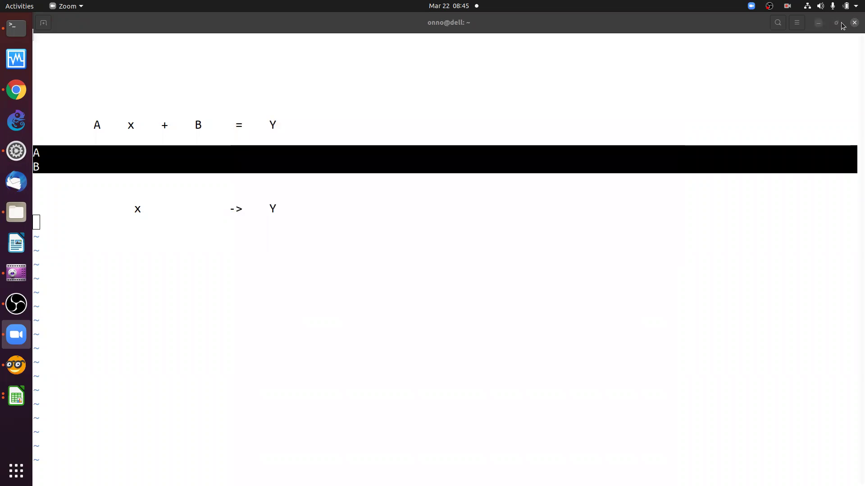
pyautogui.click(819, 23)
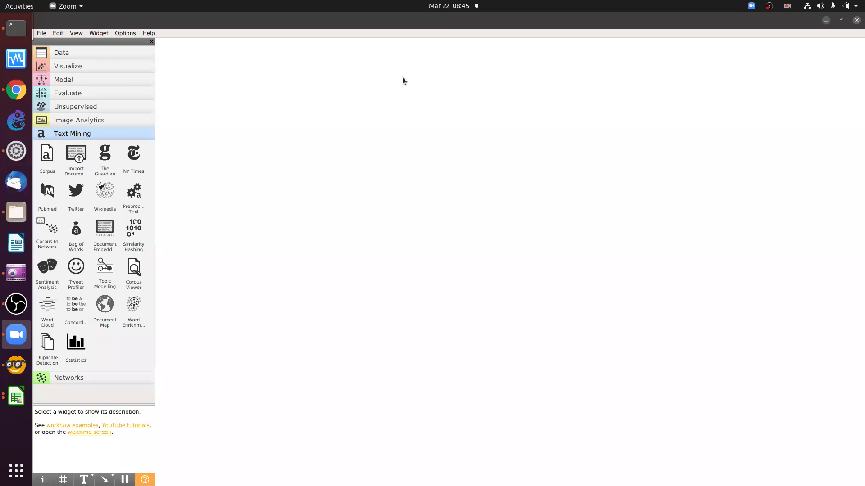
pyautogui.click(16, 304)
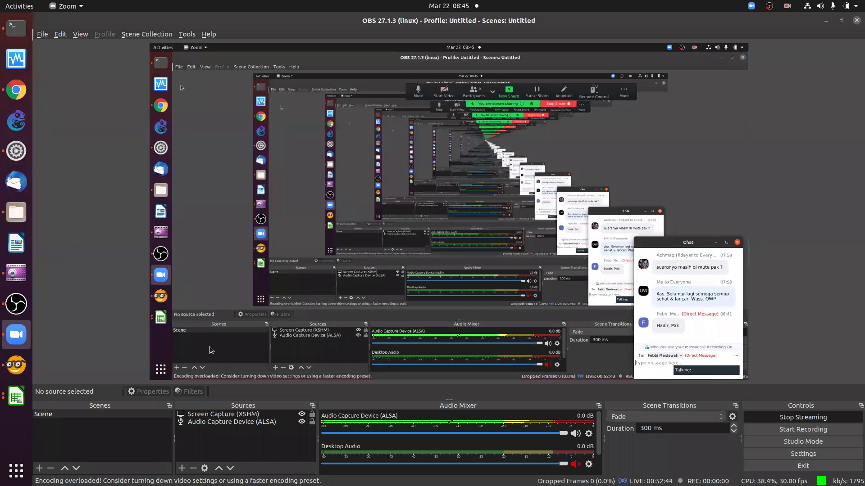
pyautogui.click(24, 404)
pyautogui.click(24, 404)
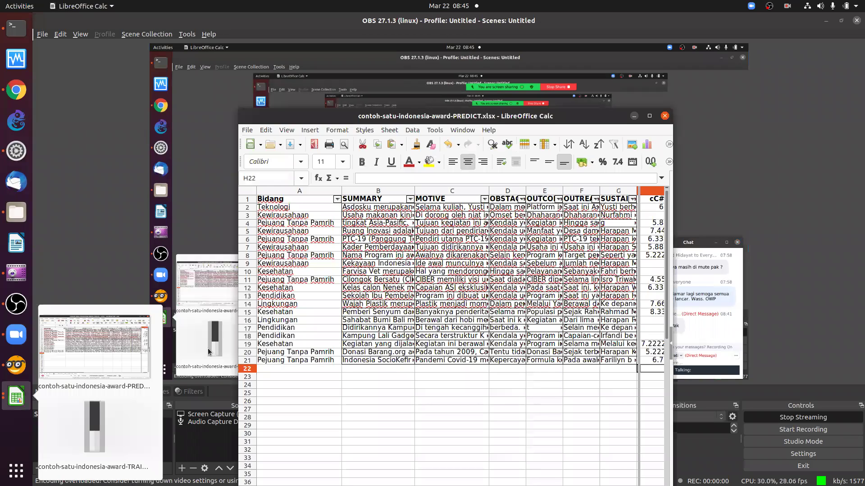
pyautogui.click(118, 247)
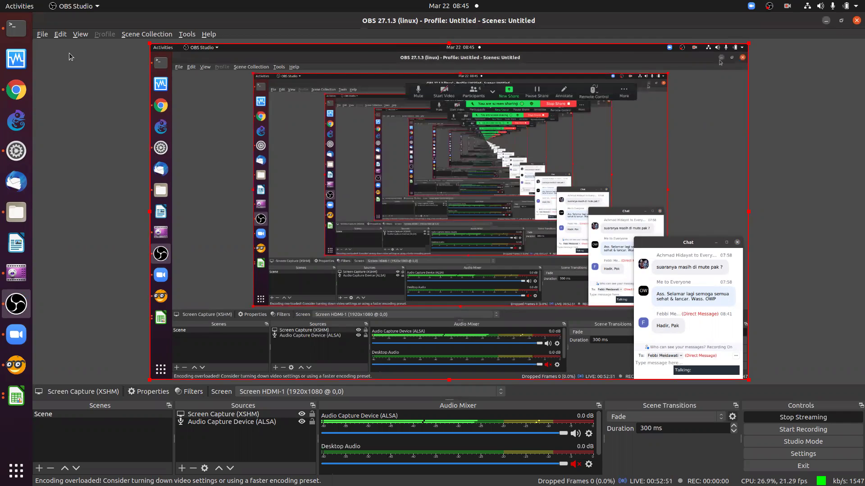
pyautogui.press('super+h')
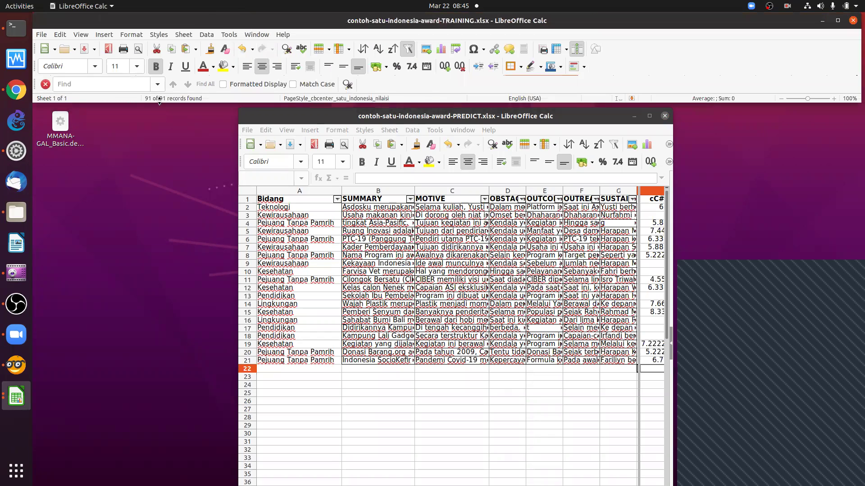
# Enlarge the TRAINING spreadsheet window to full height and review its records down to the last row.
pyautogui.moveTo(159, 102); pyautogui.dragTo(160, 184)
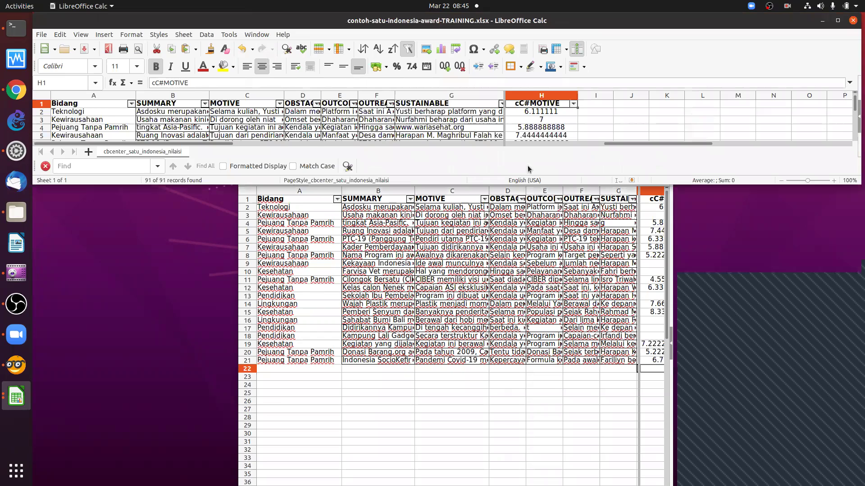
pyautogui.press('super+Up')
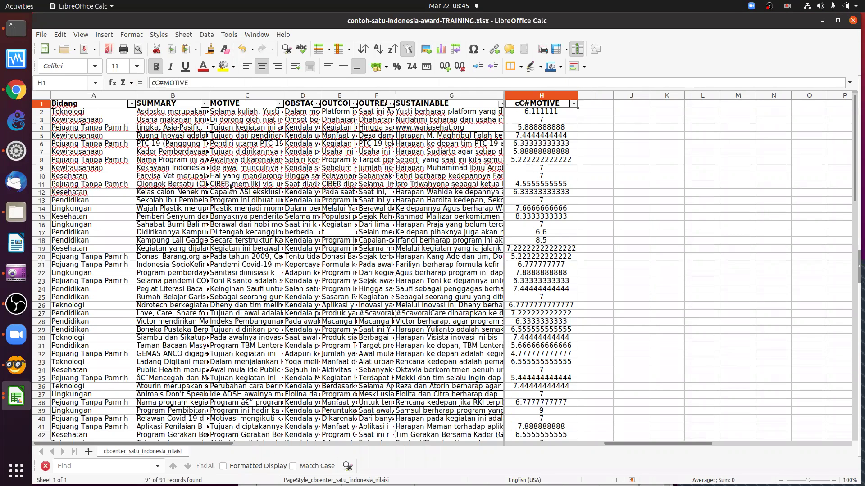
pyautogui.scroll(-20, 74, 197)
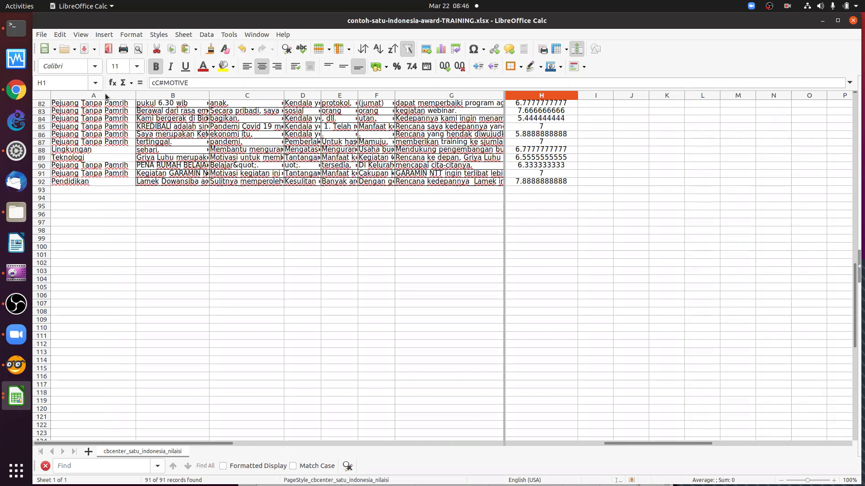
pyautogui.scroll(20, 104, 104)
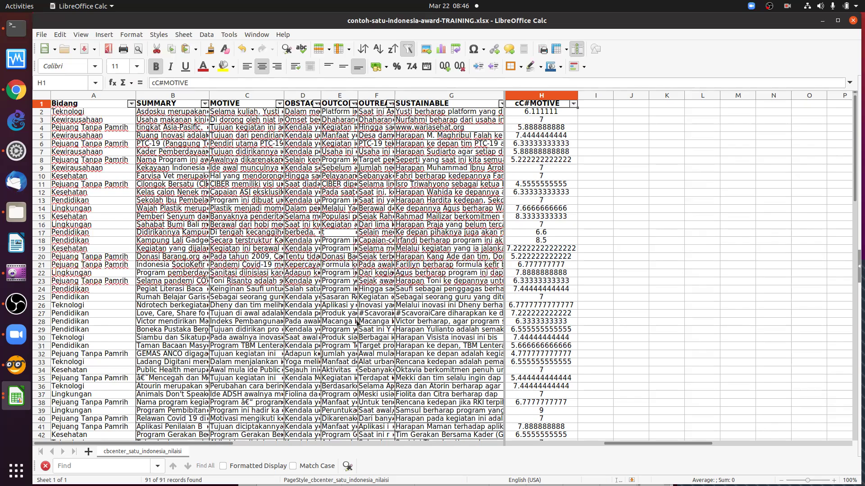
pyautogui.scroll(-20, 356, 322)
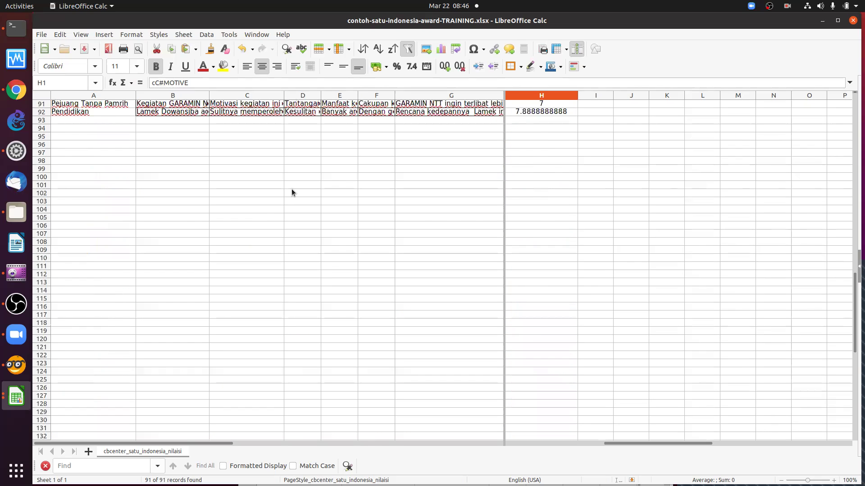
pyautogui.scroll(5, 292, 192)
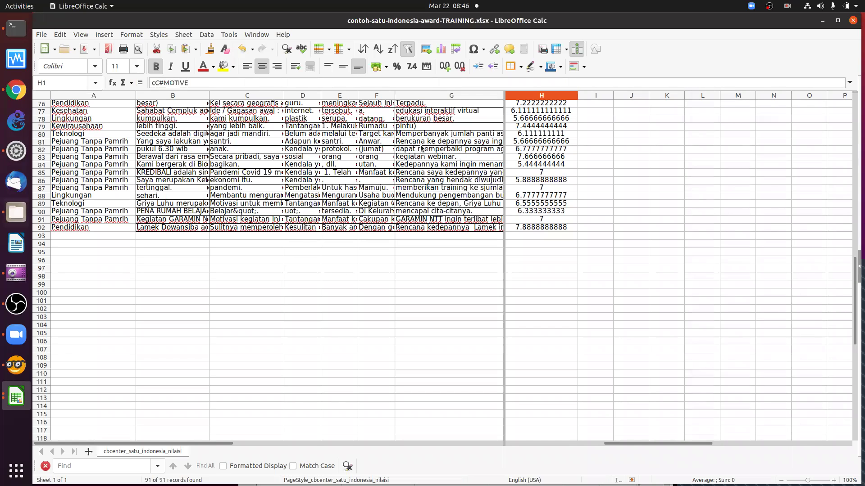
# Switch to Orange and add a Corpus widget to the empty canvas, declining to send the error report.
pyautogui.click(20, 365)
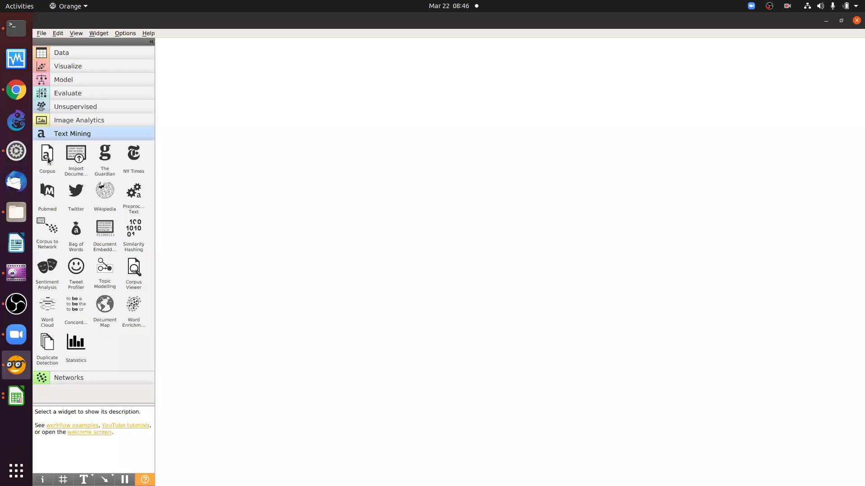
pyautogui.moveTo(48, 160); pyautogui.dragTo(289, 301)
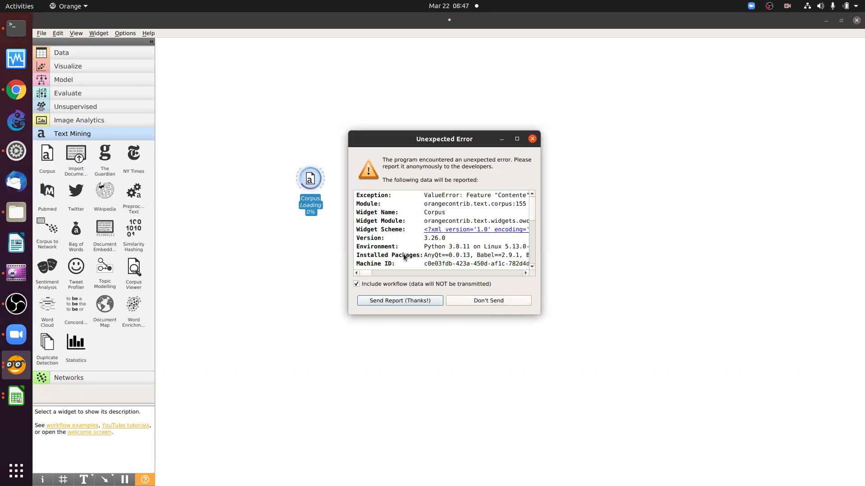
pyautogui.click(466, 300)
# Load contoh-satu-indonesia-award-TRAINING.xlsx from Dokumen-OWP/ITTS/KULIAH/BIGDATA into the Corpus widget, dismissing the widget error.
pyautogui.doubleClick(310, 177)
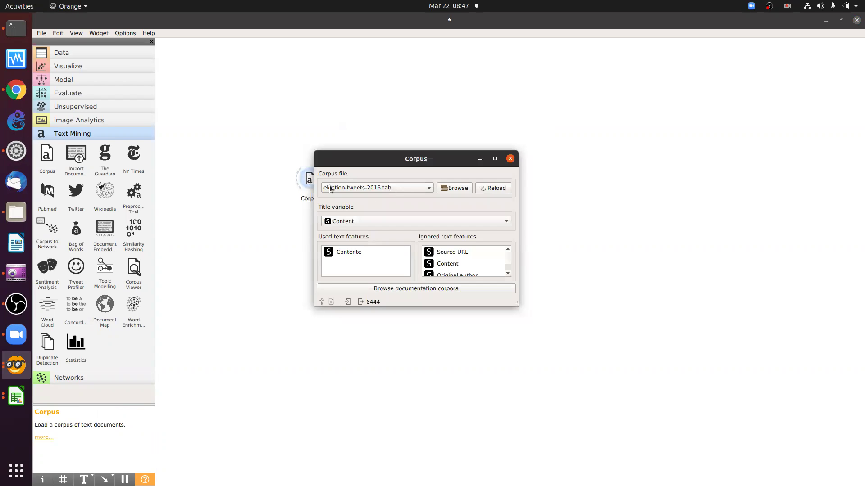
pyautogui.click(447, 188)
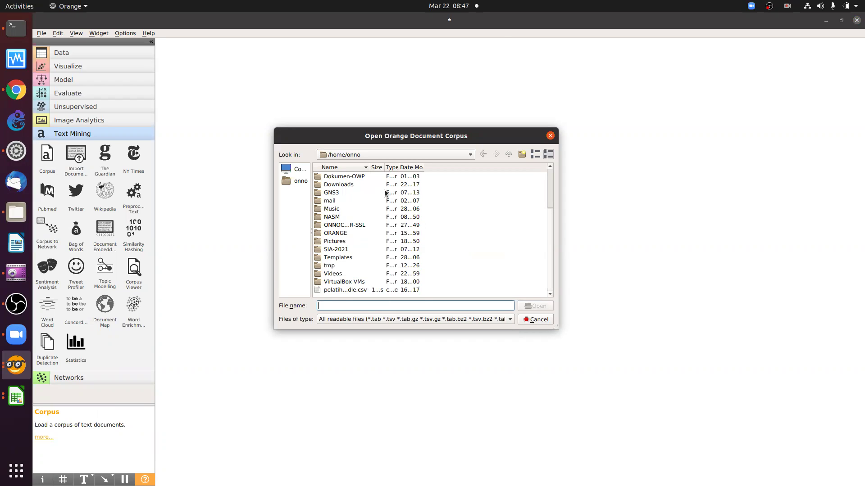
pyautogui.doubleClick(360, 177)
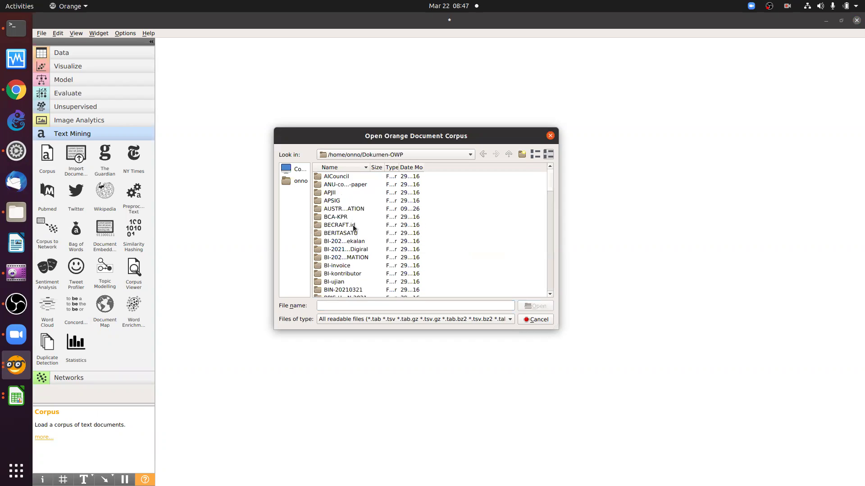
pyautogui.scroll(-10, 352, 225)
pyautogui.doubleClick(340, 266)
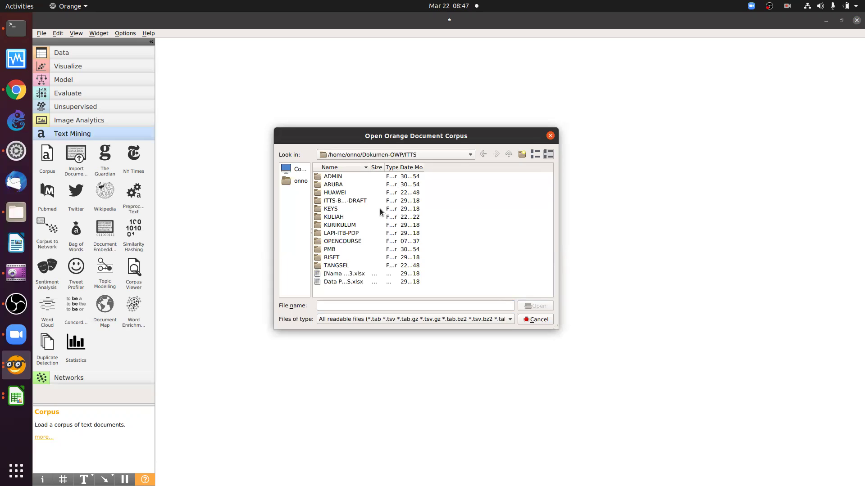
pyautogui.doubleClick(333, 217)
pyautogui.doubleClick(345, 186)
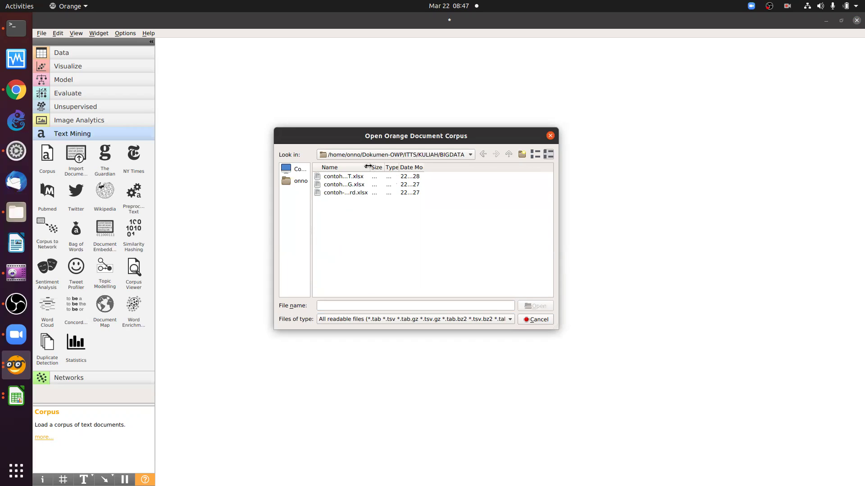
pyautogui.click(412, 185)
pyautogui.press('Return')
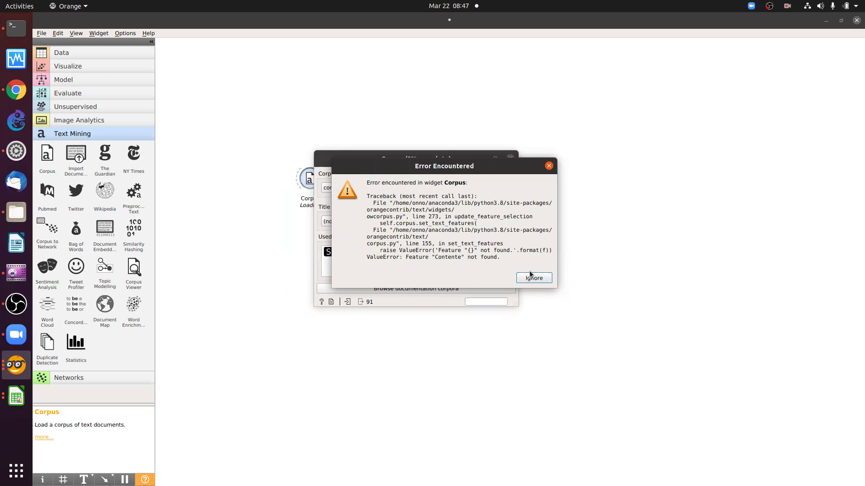
pyautogui.press('Escape')
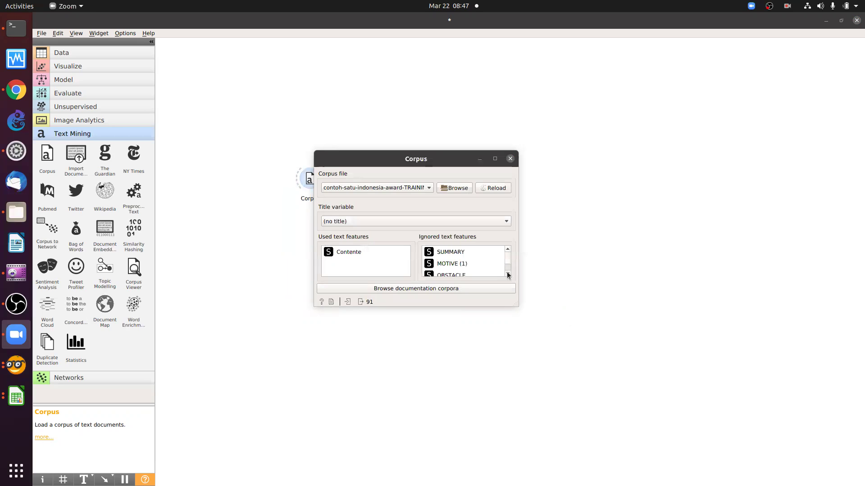
# Move the Corpus window aside and examine its used and ignored text features.
pyautogui.click(508, 273)
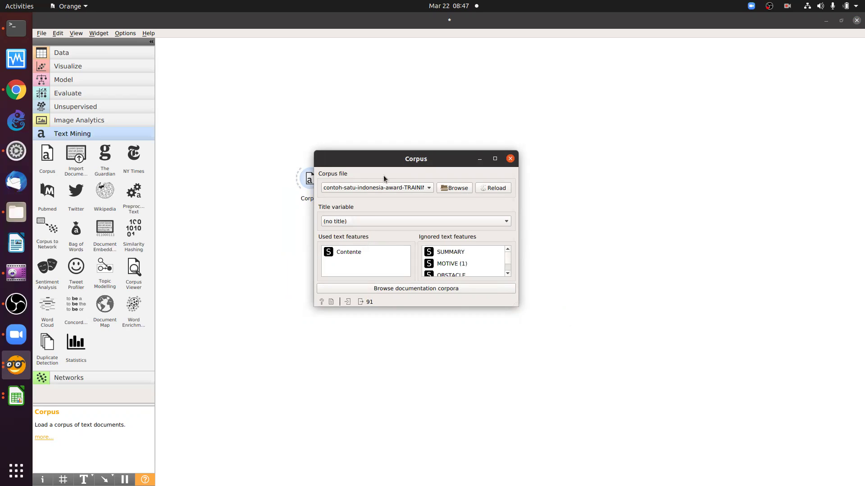
pyautogui.moveTo(388, 165); pyautogui.dragTo(292, 80)
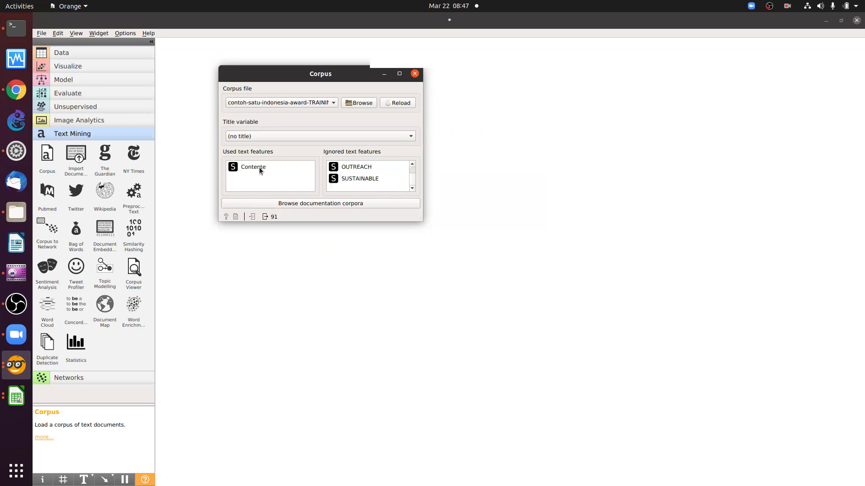
pyautogui.moveTo(259, 170)
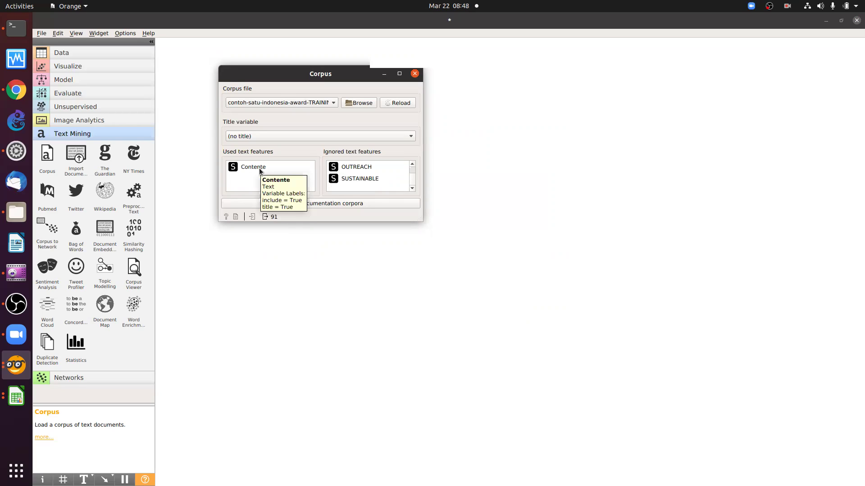
pyautogui.click(259, 170)
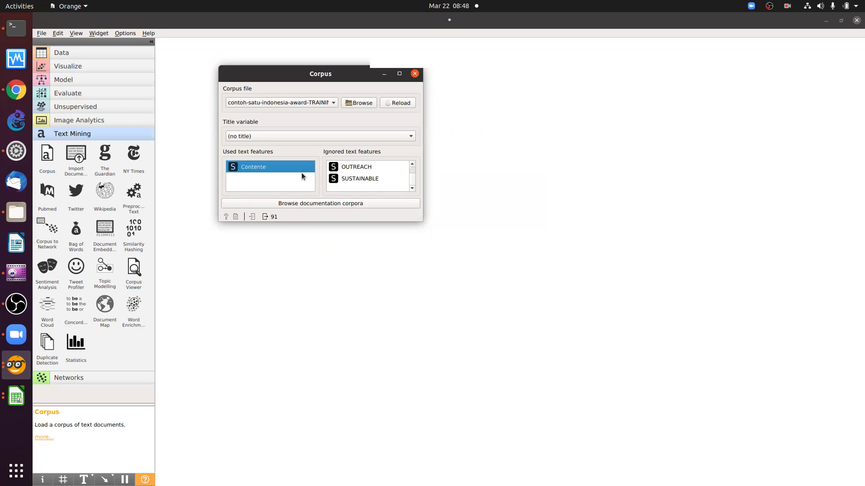
pyautogui.scroll(3, 377, 169)
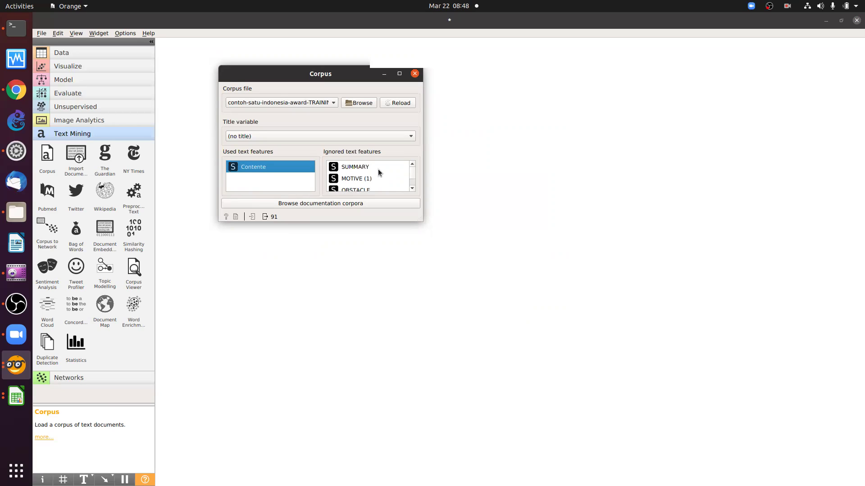
pyautogui.scroll(-3, 378, 171)
pyautogui.scroll(3, 378, 171)
pyautogui.click(415, 73)
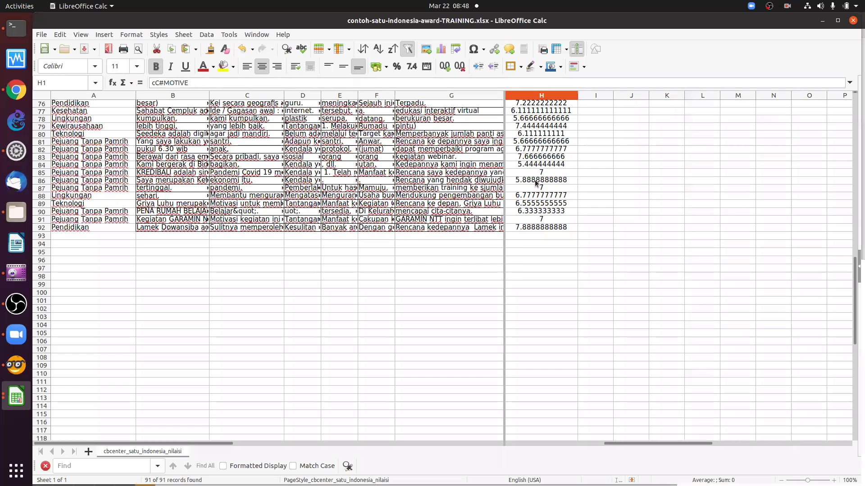
# Switch to the TRAINING spreadsheet in LibreOffice Calc and save it in the Excel 2007–365 format.
pyautogui.scroll(9, 521, 103)
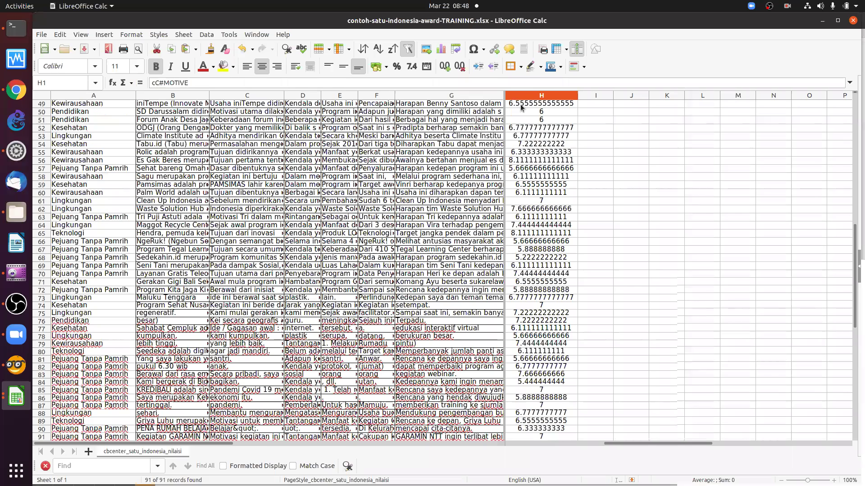
pyautogui.scroll(16, 521, 107)
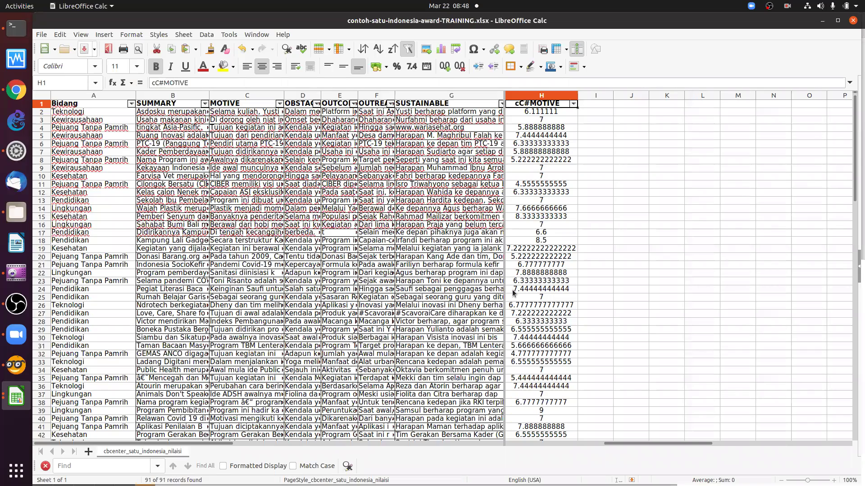
pyautogui.hotkey('ctrl', 's')
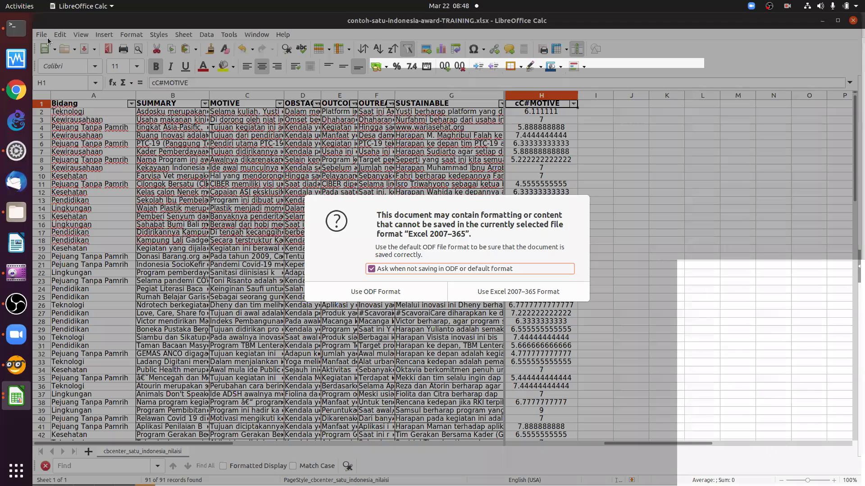
pyautogui.press('Tab')
pyautogui.press('Return')
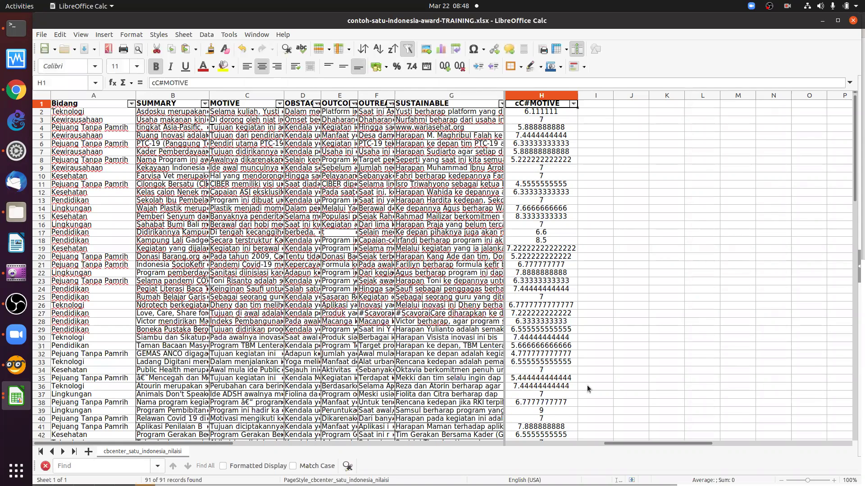
# Save a copy of the TRAINING spreadsheet as Text CSV with the Unicode (UTF-8) character set and comma field delimiter.
pyautogui.hotkey('ctrl', 'shift', 's')
pyautogui.click(582, 405)
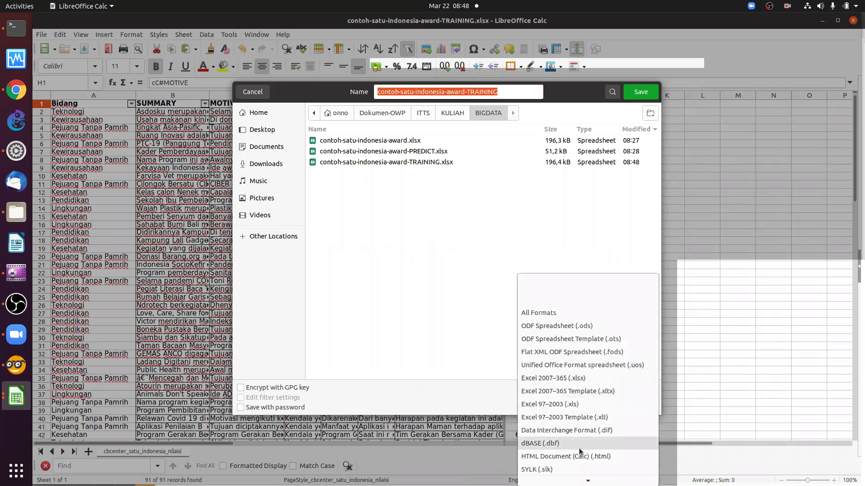
pyautogui.scroll(-2, 579, 447)
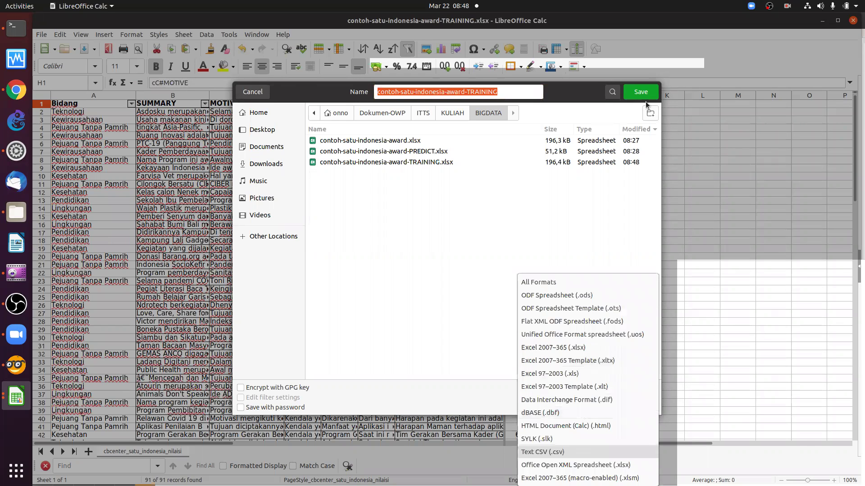
pyautogui.press('Return')
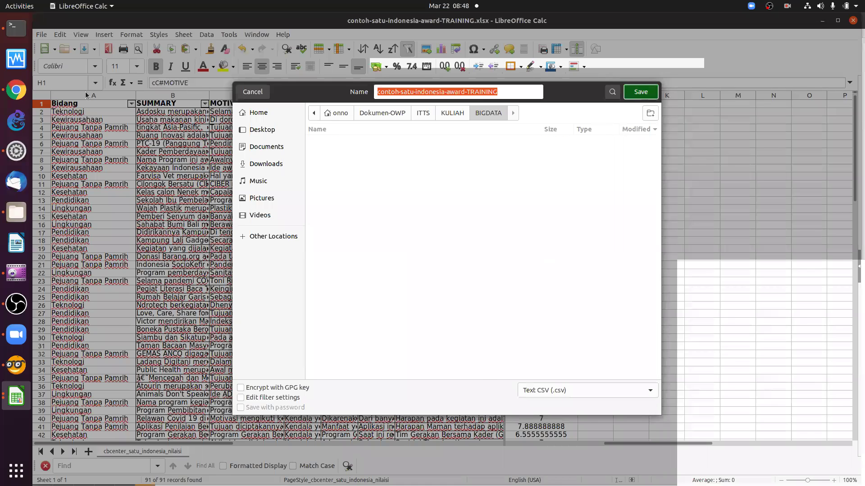
pyautogui.press('Return')
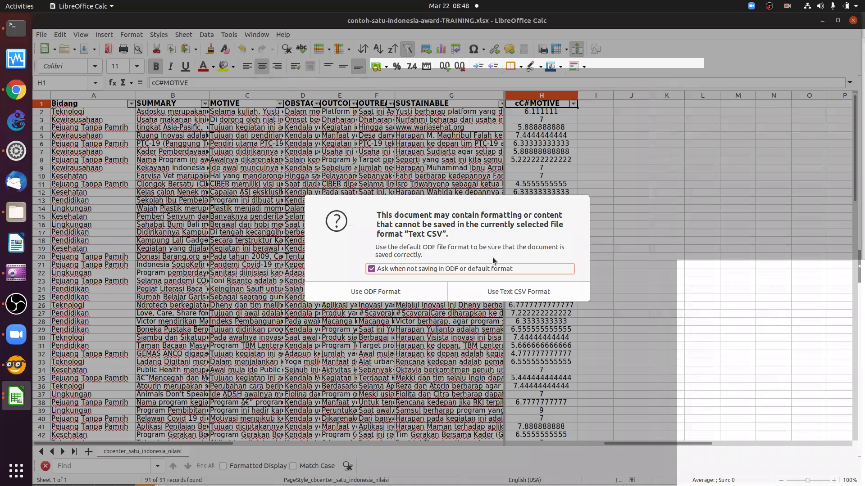
pyautogui.press('Return')
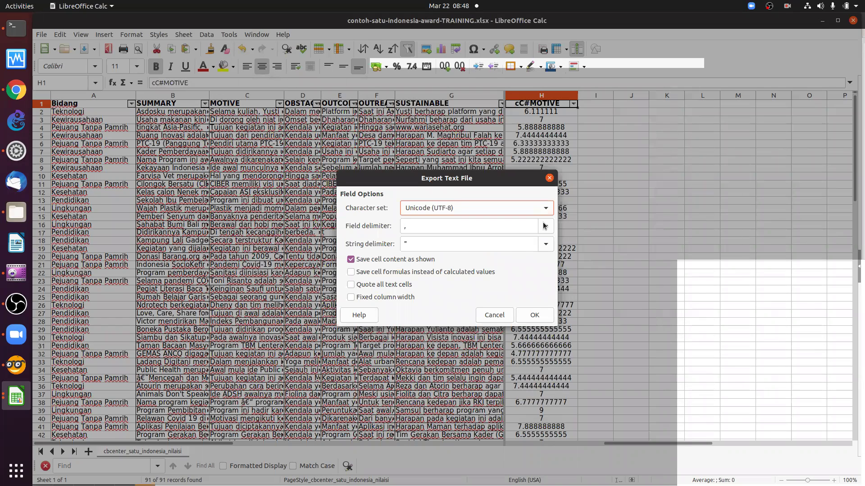
pyautogui.click(544, 226)
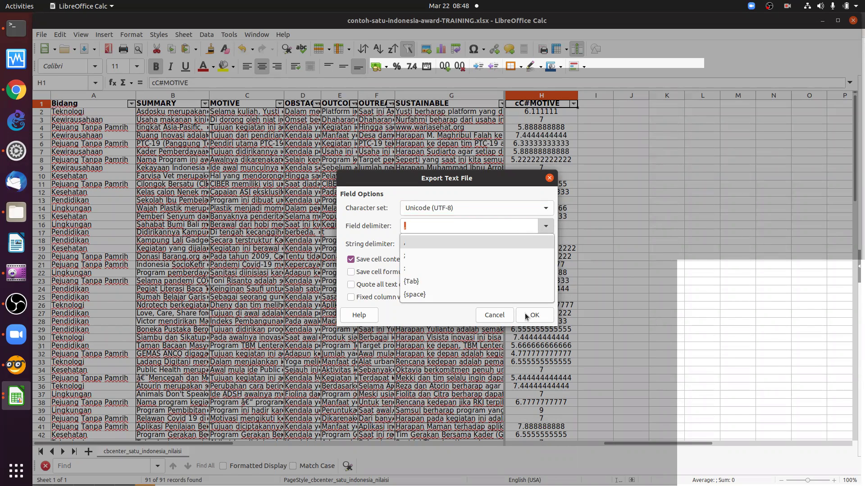
pyautogui.click(222, 148)
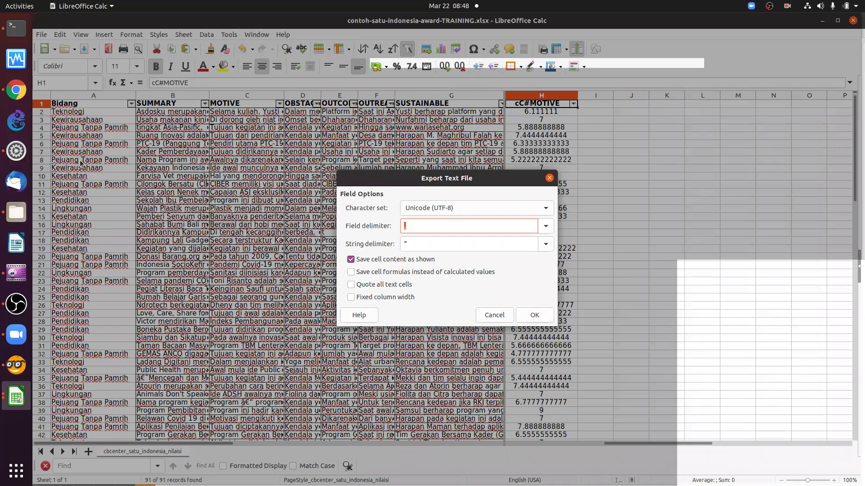
pyautogui.press('Return')
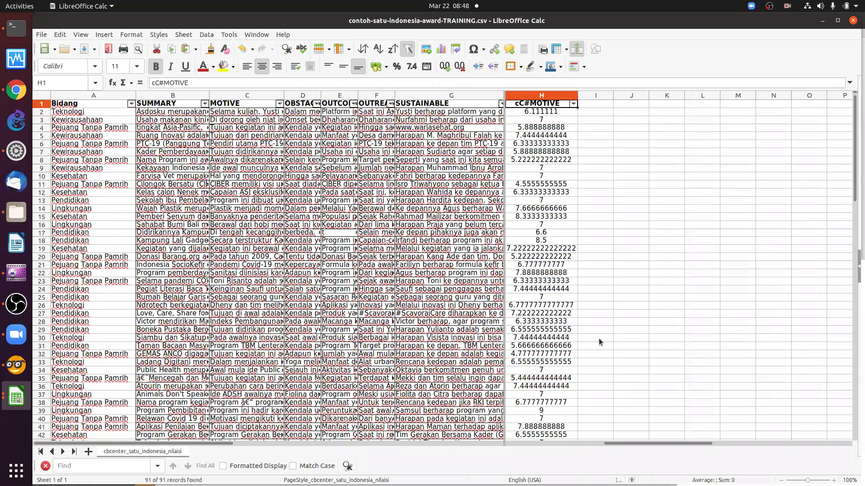
# Save another copy of the TRAINING spreadsheet in the BIGDATA folder in Excel 97–2003 (.xls) format.
pyautogui.hotkey('ctrl', 'shift', 's')
pyautogui.click(588, 390)
pyautogui.click(523, 315)
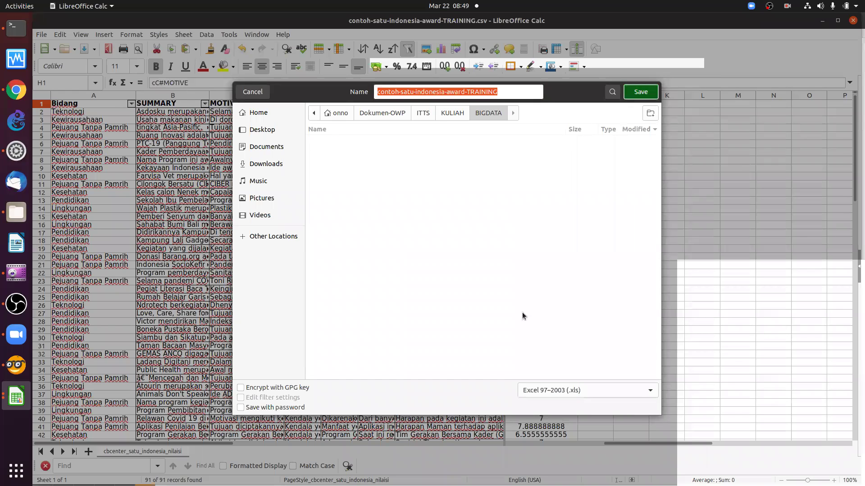
pyautogui.press('Return')
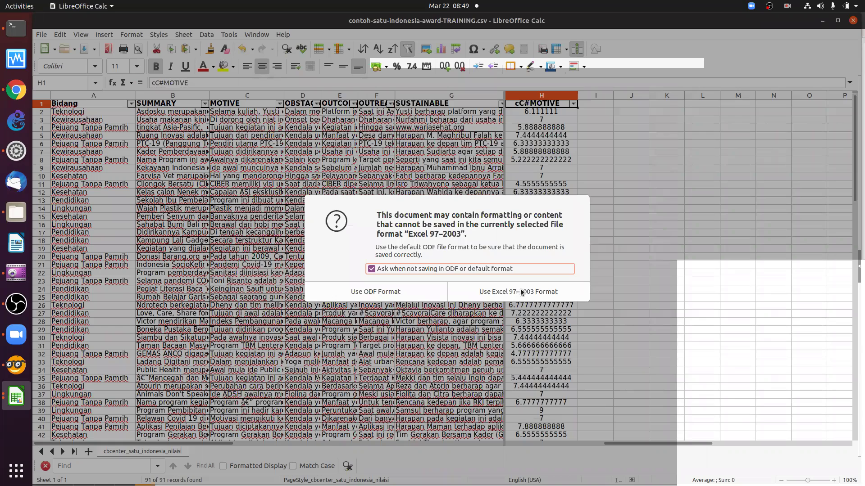
pyautogui.click(521, 292)
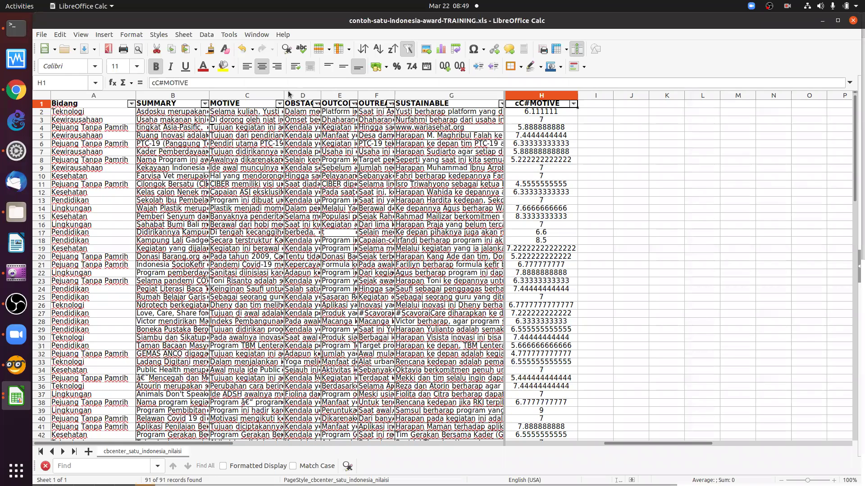
# Switch to Orange, load contoh-satu-indonesia-award-TRAINING.csv from Dokumen-OWP/ITTS/KULIAH/BIGDATA into the Corpus widget, ignoring the widget error, and check its ignored text features.
pyautogui.hotkey('alt', 'Tab')
pyautogui.click(364, 86)
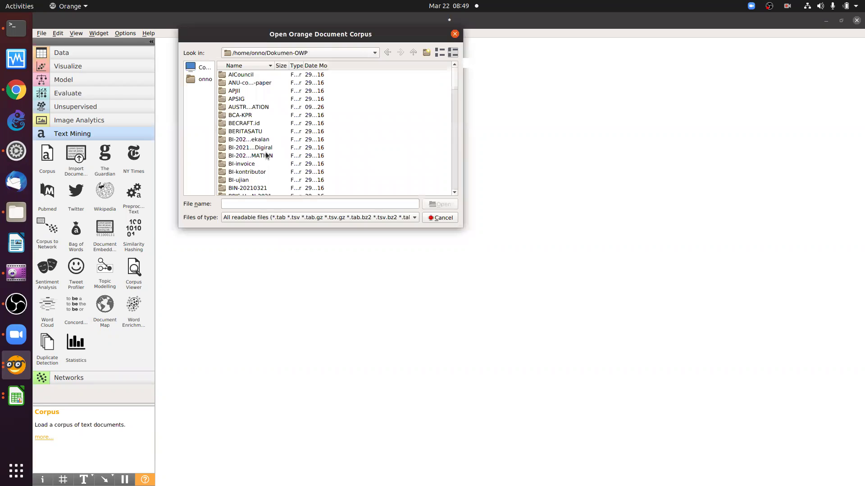
pyautogui.scroll(-8, 253, 123)
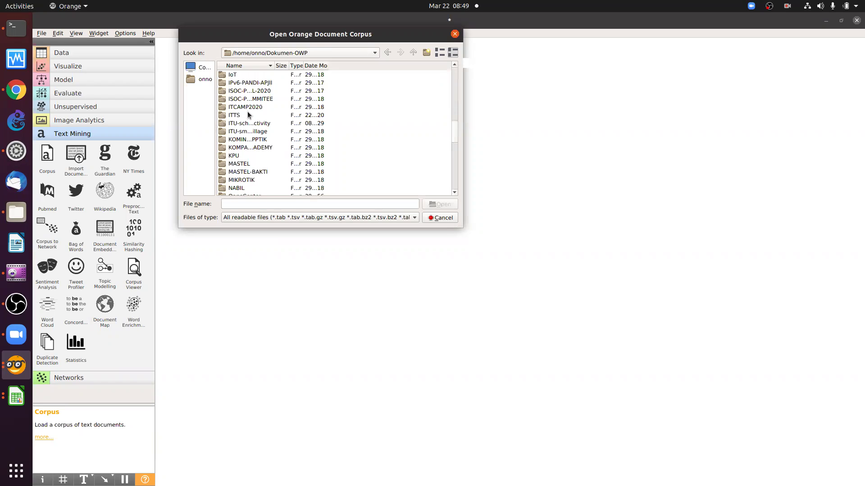
pyautogui.doubleClick(247, 113)
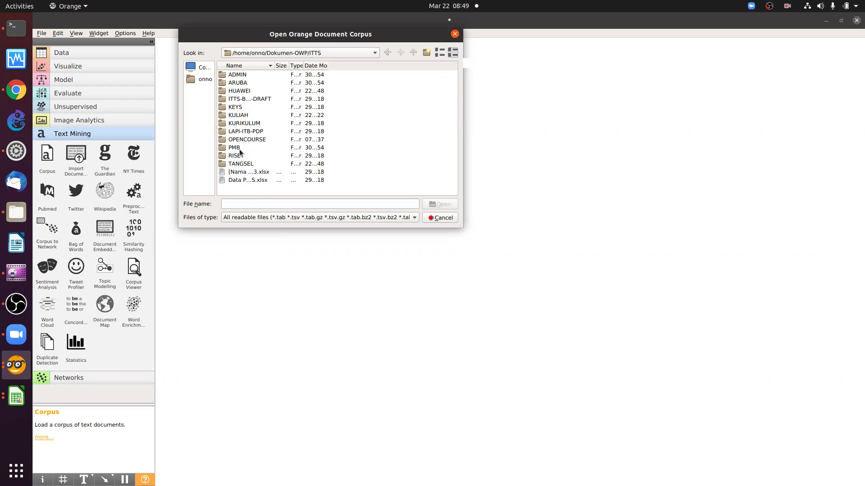
pyautogui.doubleClick(238, 115)
pyautogui.doubleClick(244, 91)
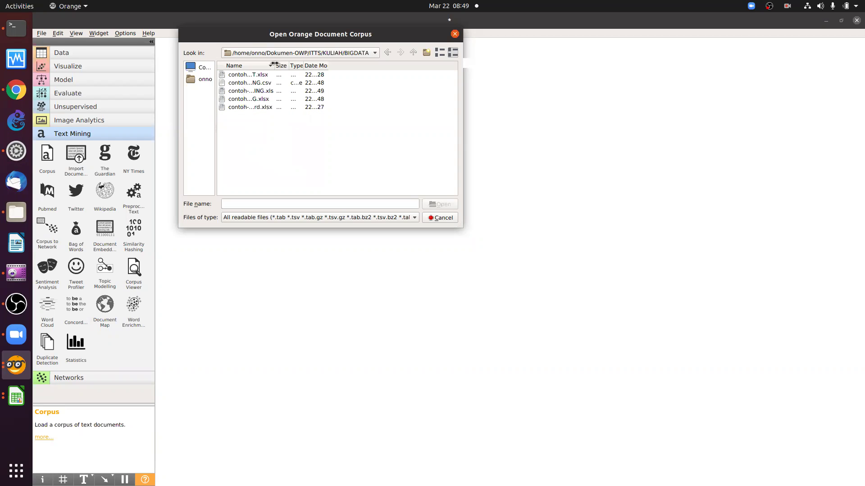
pyautogui.moveTo(274, 63); pyautogui.dragTo(374, 66)
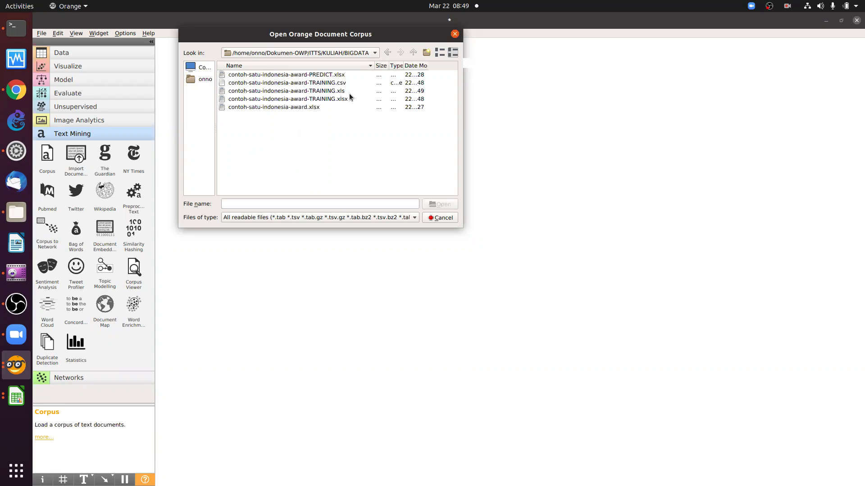
pyautogui.doubleClick(317, 82)
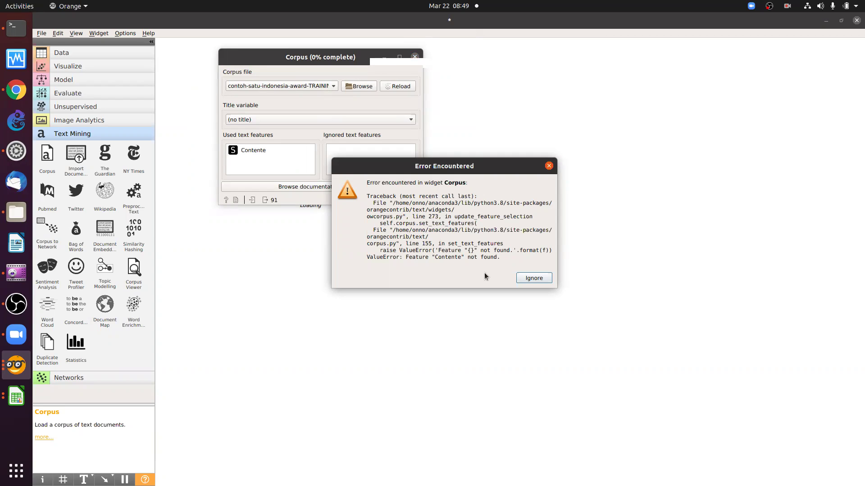
pyautogui.click(530, 279)
pyautogui.scroll(-2, 401, 158)
pyautogui.scroll(2, 400, 156)
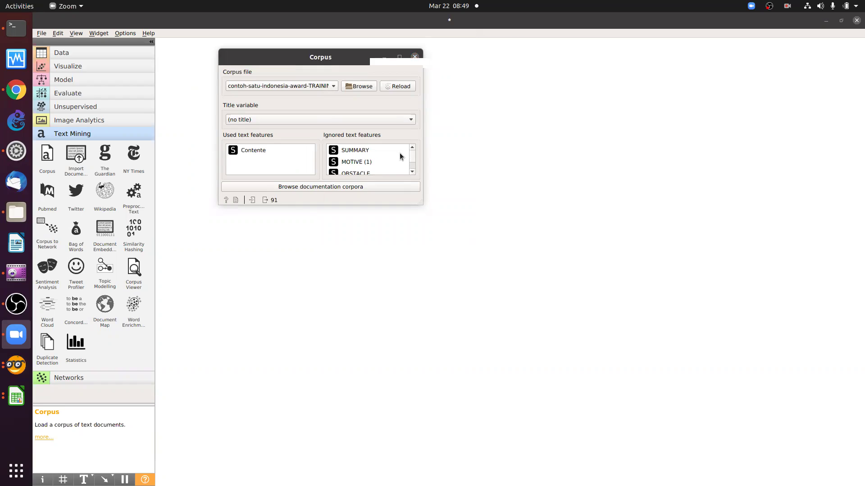
pyautogui.scroll(-2, 364, 155)
pyautogui.scroll(2, 363, 156)
# Browse for a corpus file from the Corpus widget and open the Dokumen-OWP/ITTS/KULIAH/BIGDATA folder.
pyautogui.click(360, 85)
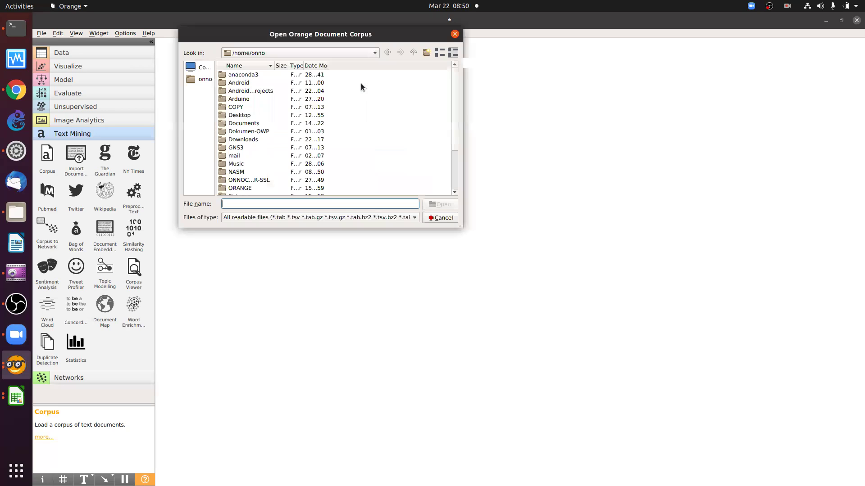
pyautogui.doubleClick(275, 131)
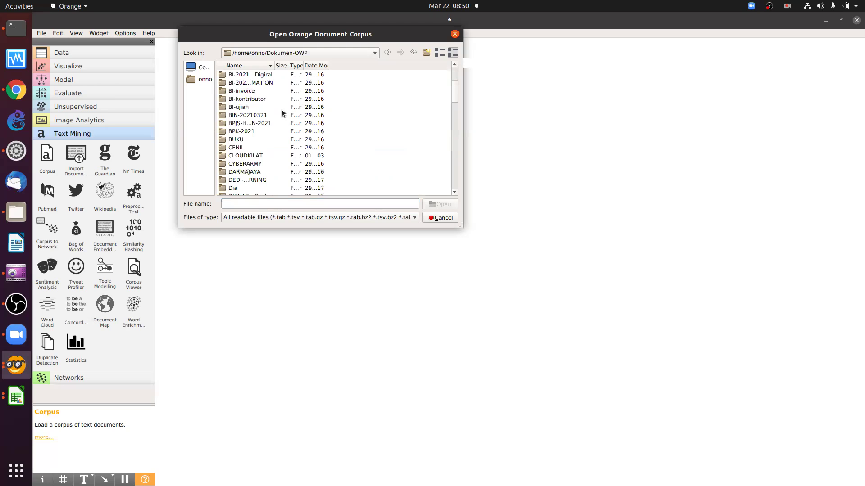
pyautogui.scroll(-3, 282, 112)
pyautogui.scroll(-4, 281, 112)
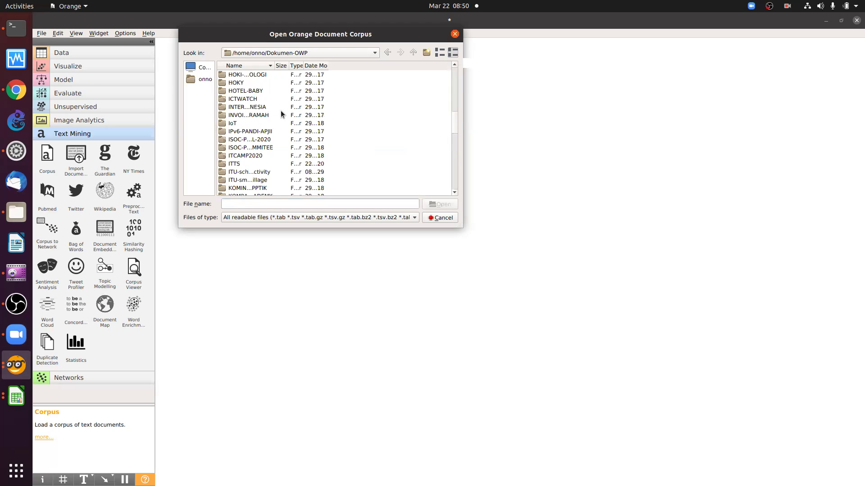
pyautogui.doubleClick(259, 163)
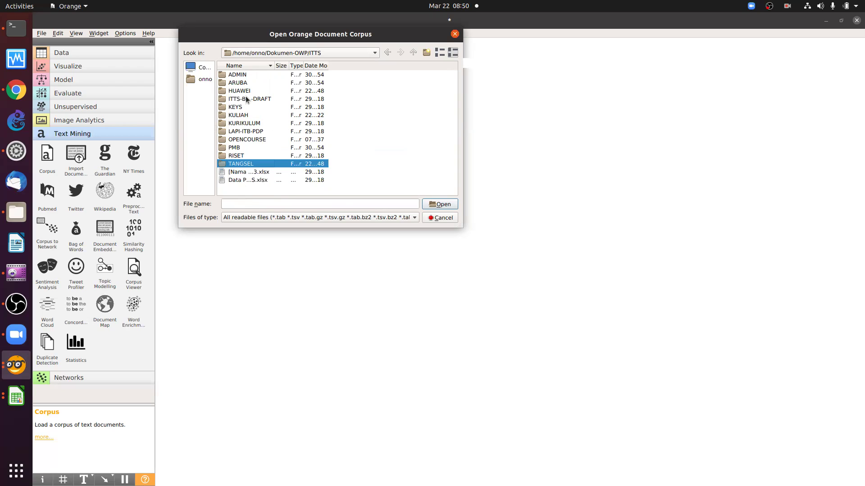
pyautogui.click(248, 147)
pyautogui.press('Up')
pyautogui.press('Up')
pyautogui.press('Up')
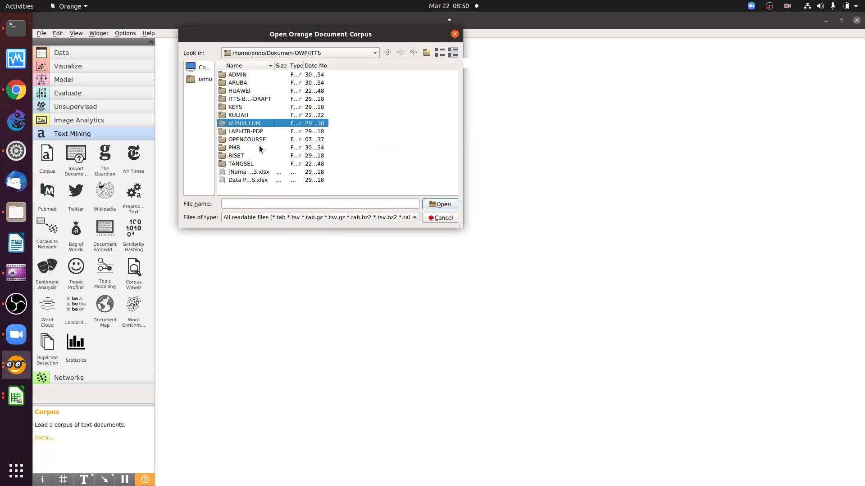
pyautogui.press('Up')
pyautogui.press('Up')
pyautogui.press('Up')
pyautogui.press('Up')
pyautogui.press('Down')
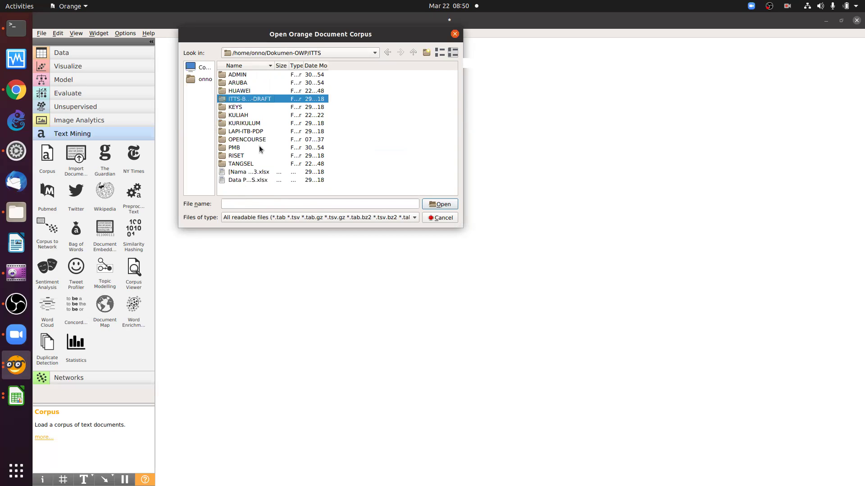
pyautogui.press('Down')
pyautogui.press('Up')
pyautogui.press('Up')
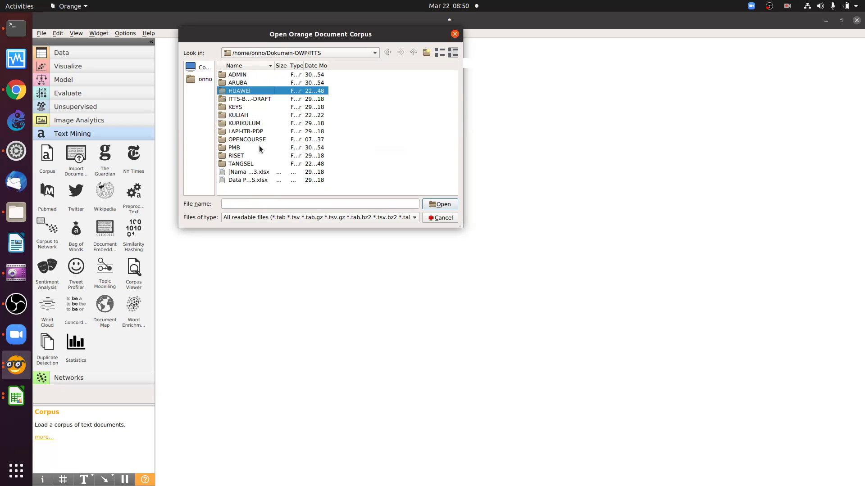
pyautogui.press('Down')
pyautogui.press('Down')
pyautogui.press('Down')
pyautogui.press('Down')
pyautogui.press('Up')
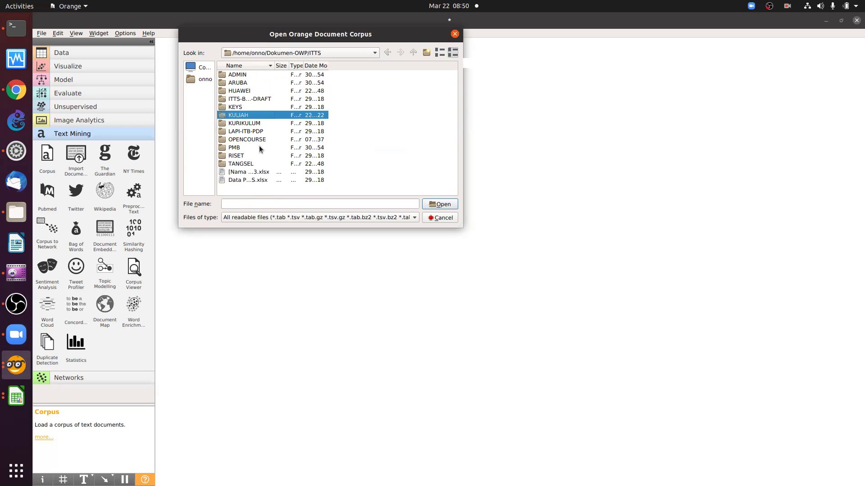
pyautogui.press('Return')
pyautogui.press('Return')
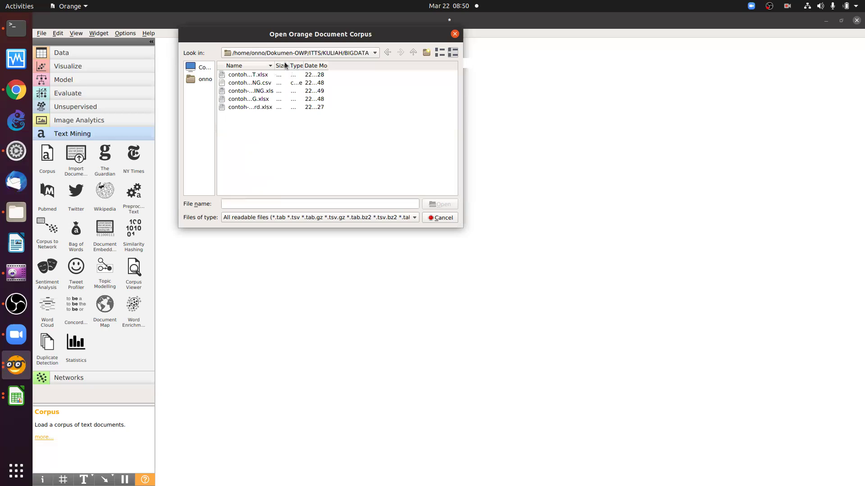
# Load contoh-satu-indonesia-award-PREDICT.xlsx into the Corpus widget, ignore the widget error, and close the widget window.
pyautogui.moveTo(274, 65); pyautogui.dragTo(381, 65)
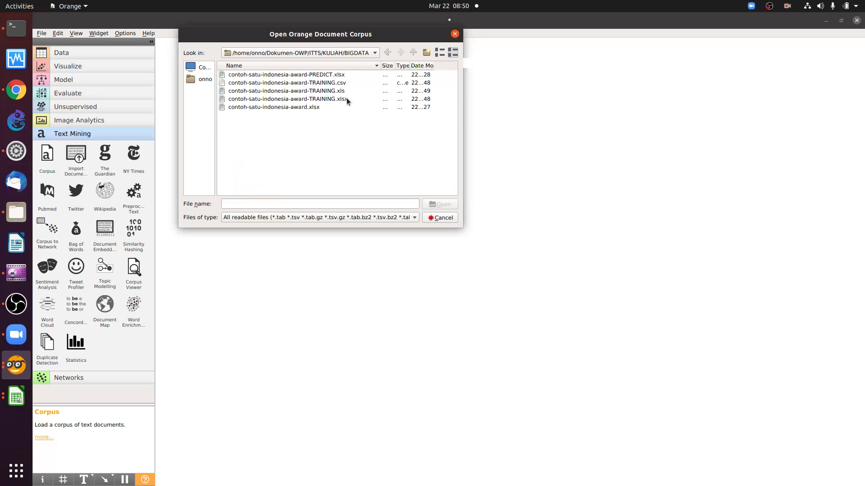
pyautogui.click(323, 91)
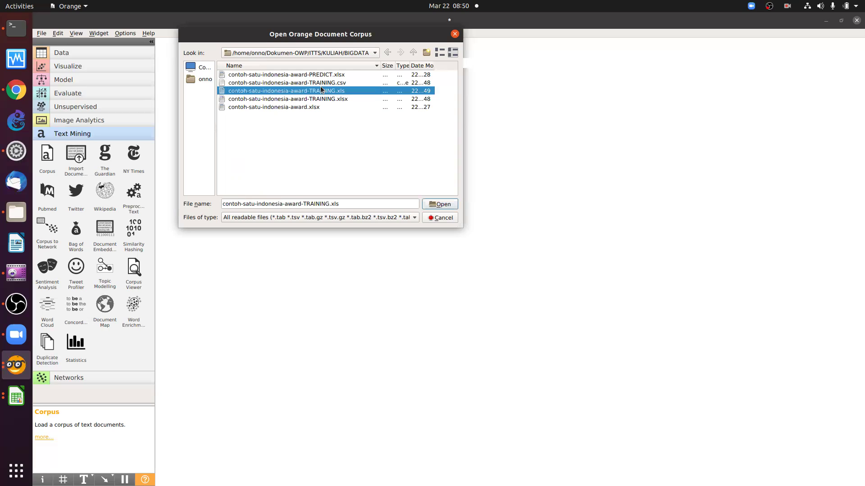
pyautogui.doubleClick(318, 75)
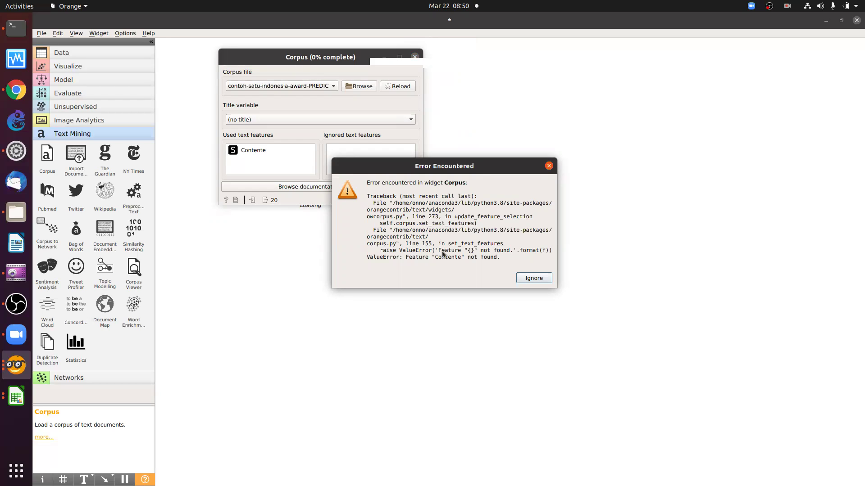
pyautogui.click(532, 278)
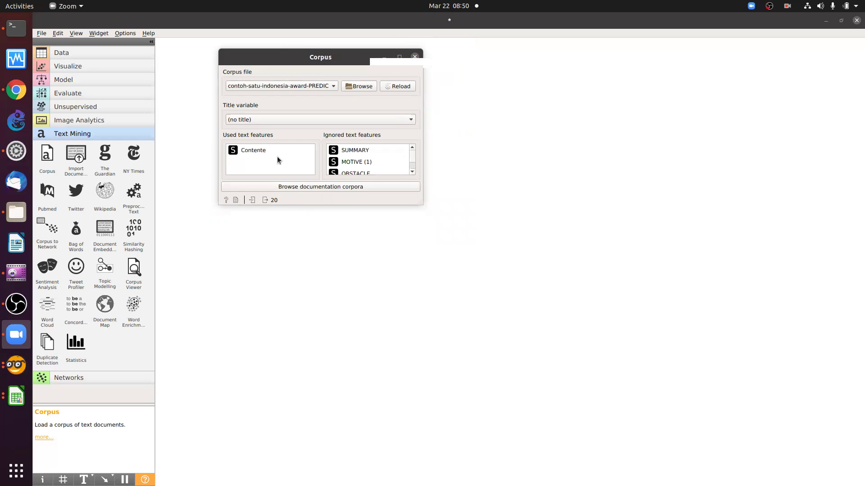
pyautogui.click(414, 57)
pyautogui.click(417, 72)
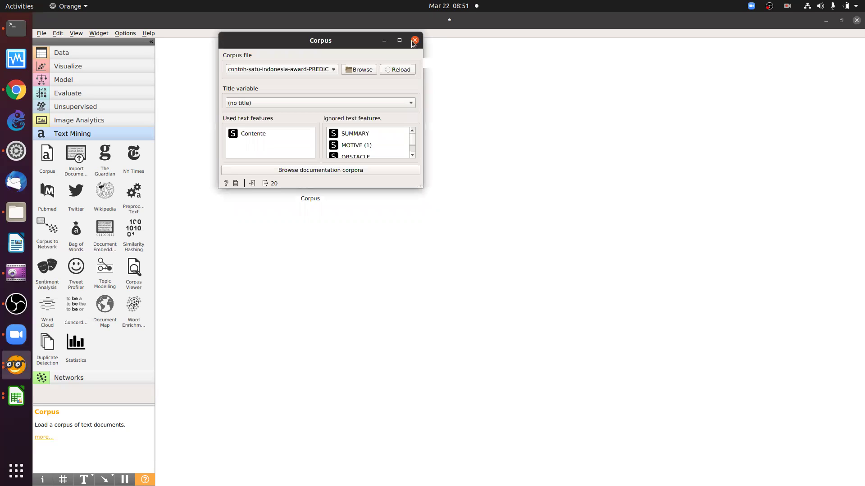
# Switch to the TRAINING spreadsheet in LibreOffice Calc and save it in the BIGDATA folder under the name contoh-satu-indonesia-award-RAW.xls.
pyautogui.click(18, 341)
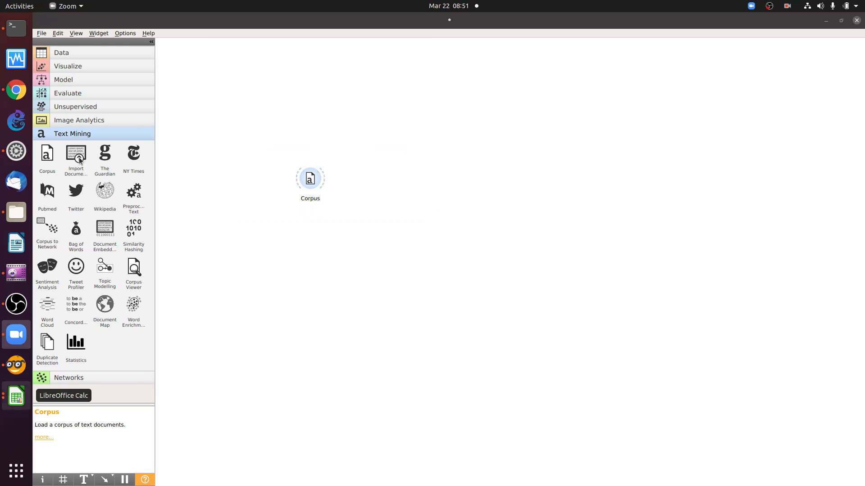
pyautogui.hotkey('alt', 'Tab')
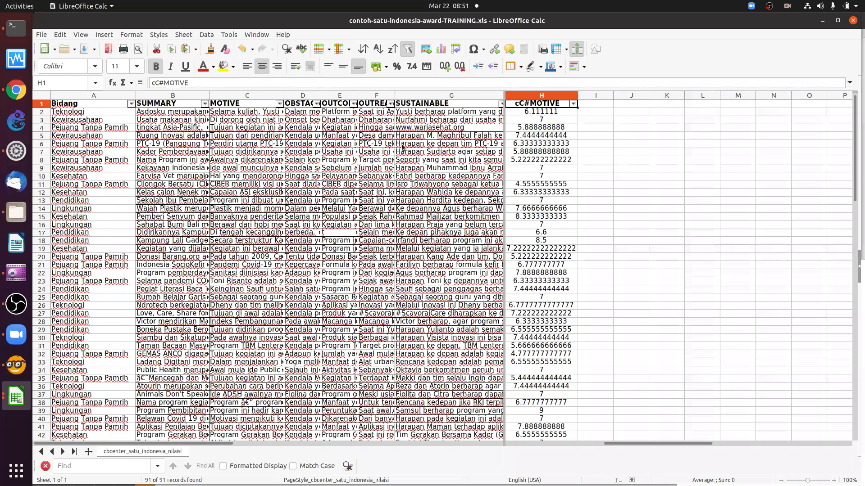
pyautogui.hotkey('alt', 'f')
pyautogui.press('a')
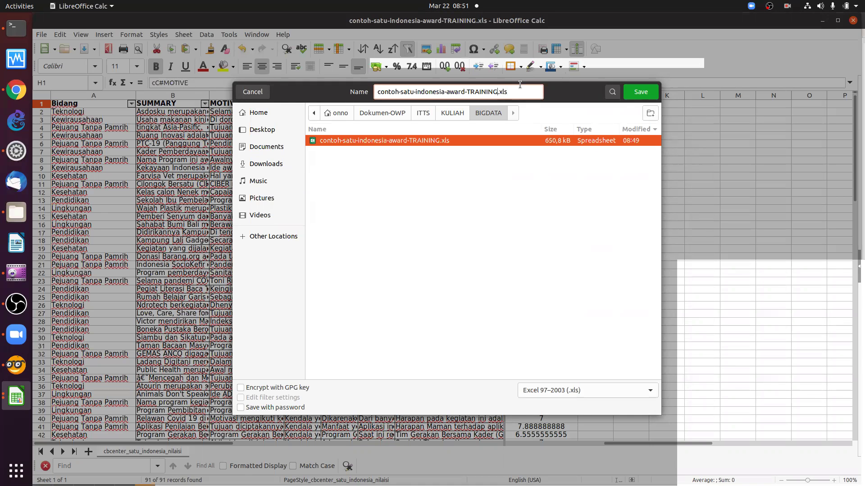
pyautogui.press('BackSpace')
pyautogui.press('BackSpace')
pyautogui.press('BackSpace')
pyautogui.press('BackSpace')
pyautogui.press('BackSpace')
pyautogui.press('BackSpace')
pyautogui.press('BackSpace')
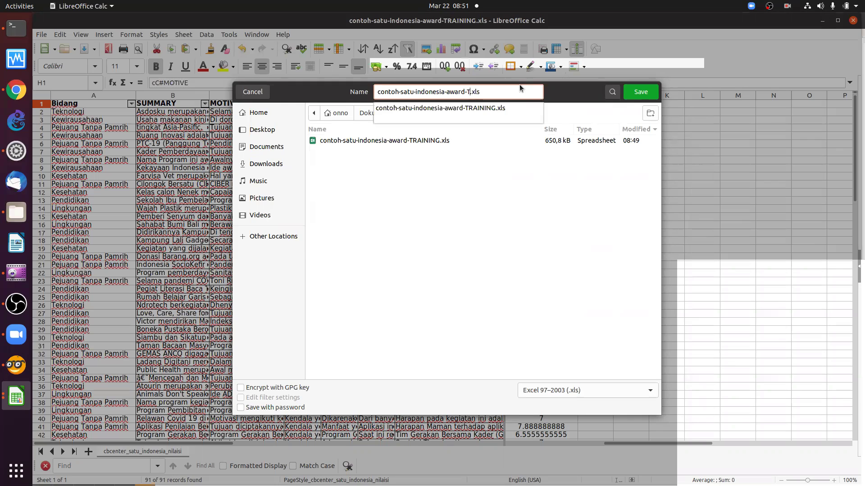
pyautogui.press('BackSpace')
pyautogui.write('RAW')
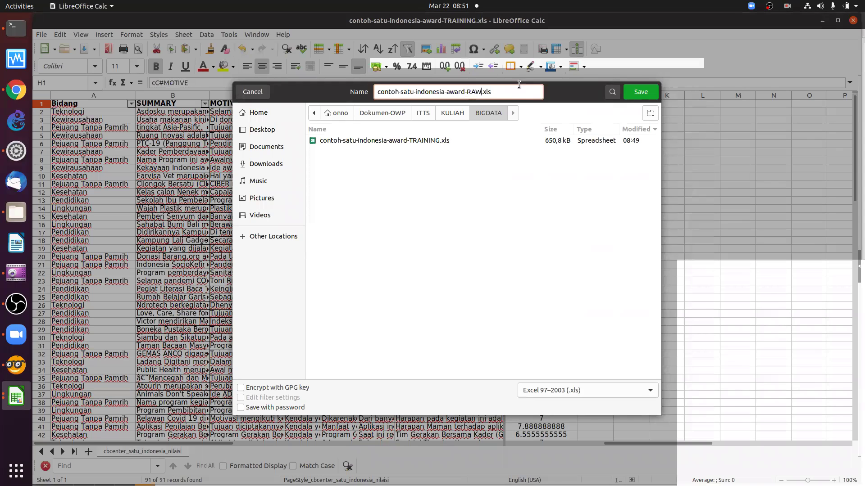
pyautogui.press('Return')
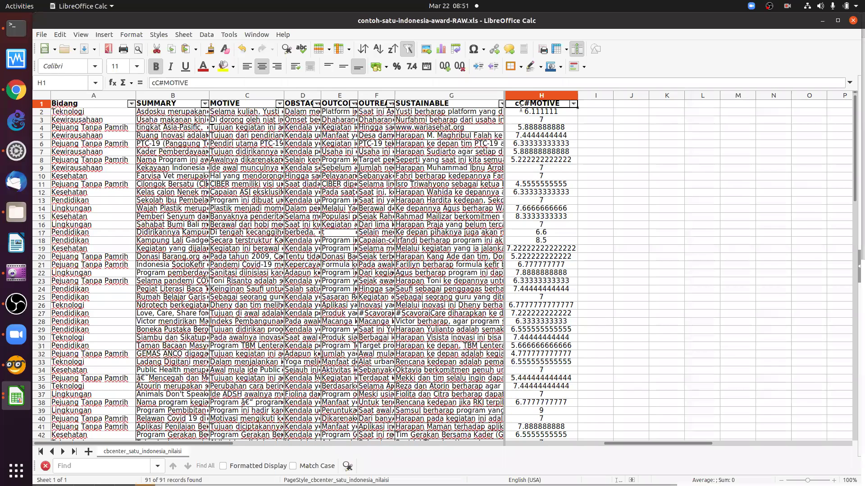
# Remove the cC# prefix from the header in cell H1 so that it reads MOTIVE.
pyautogui.click(221, 83)
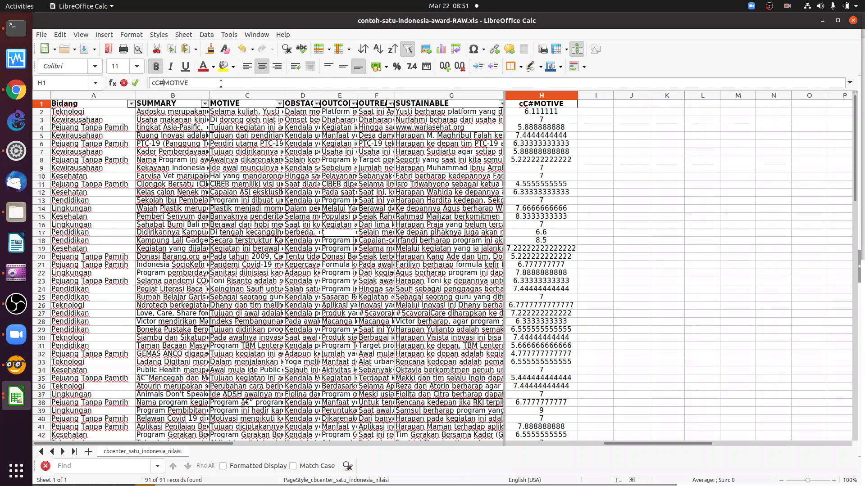
pyautogui.press('BackSpace')
pyautogui.press('BackSpace')
pyautogui.press('BackSpace')
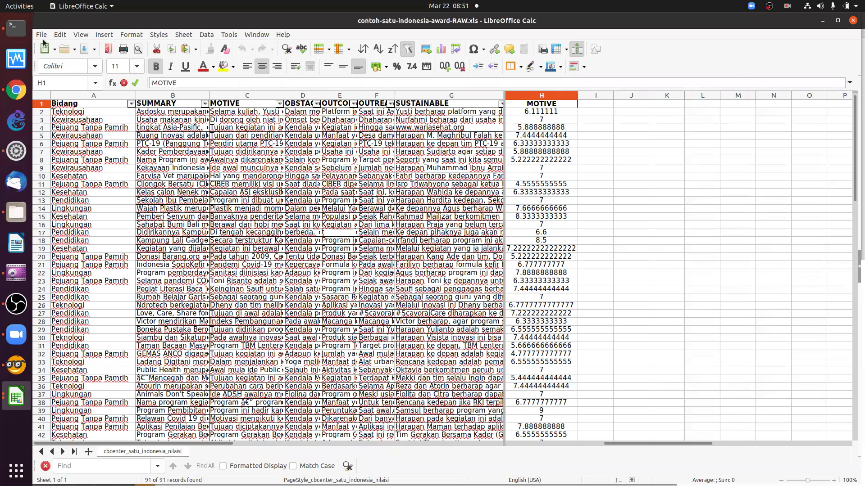
pyautogui.press('Return')
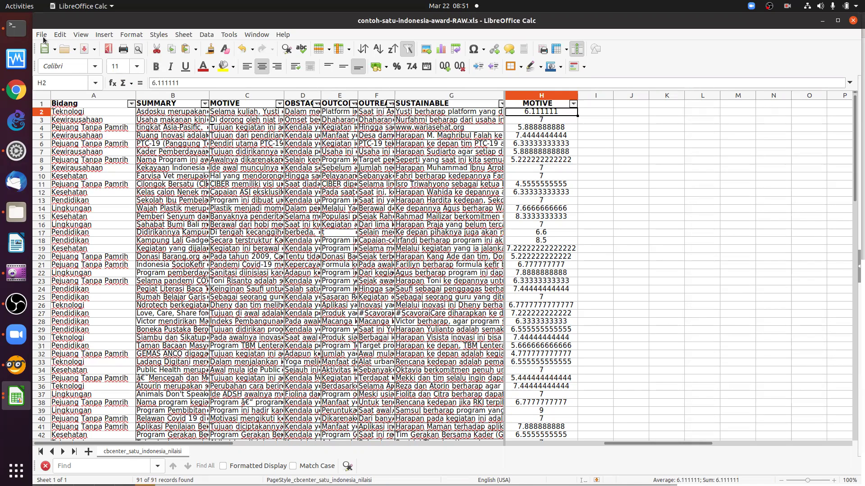
pyautogui.click(42, 35)
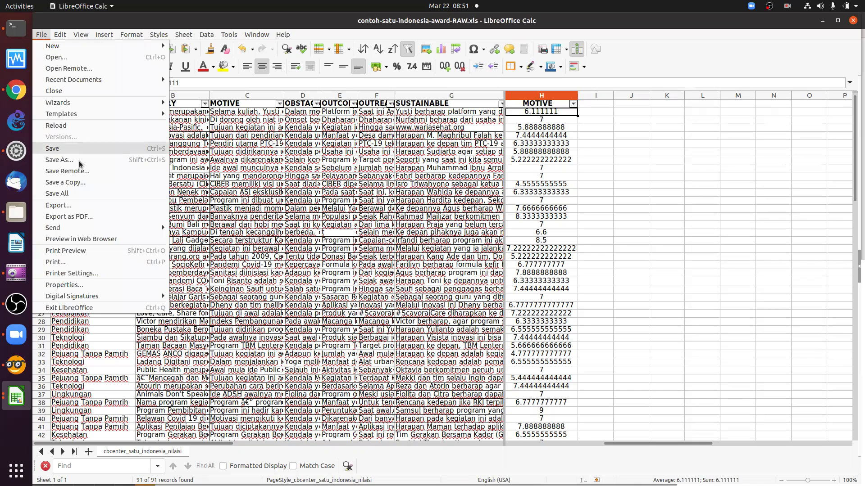
pyautogui.hotkey('ctrl', 'shift', 's')
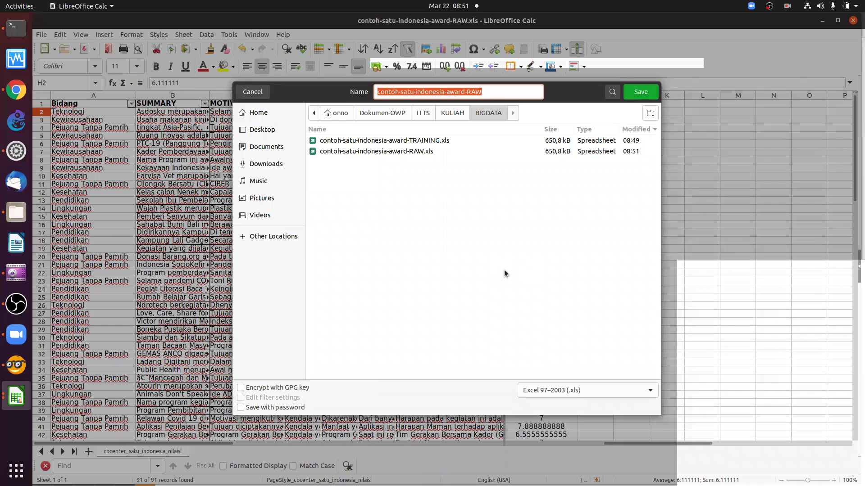
pyautogui.press('Escape')
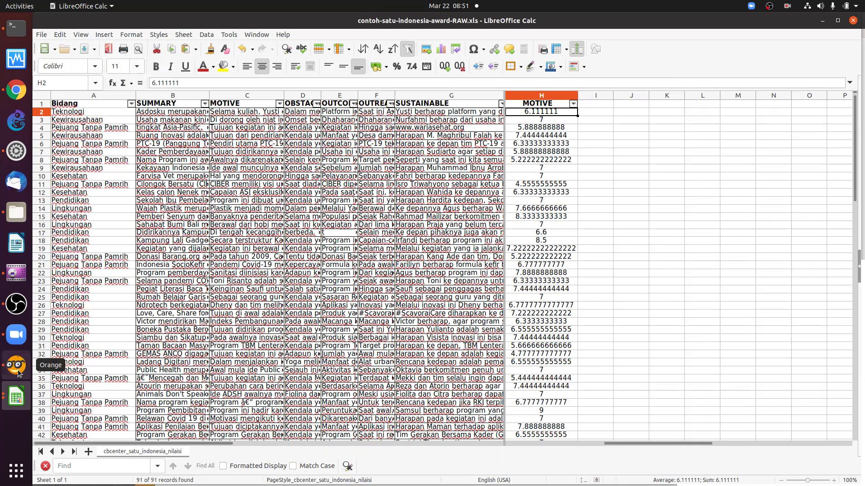
# Switch to Orange and load contoh-satu-indonesia-award-RAW.xls from Dokumen-OWP/ITTS/KULIAH/BIGDATA into the Corpus widget, ignoring the widget error.
pyautogui.hotkey('alt', 'Tab')
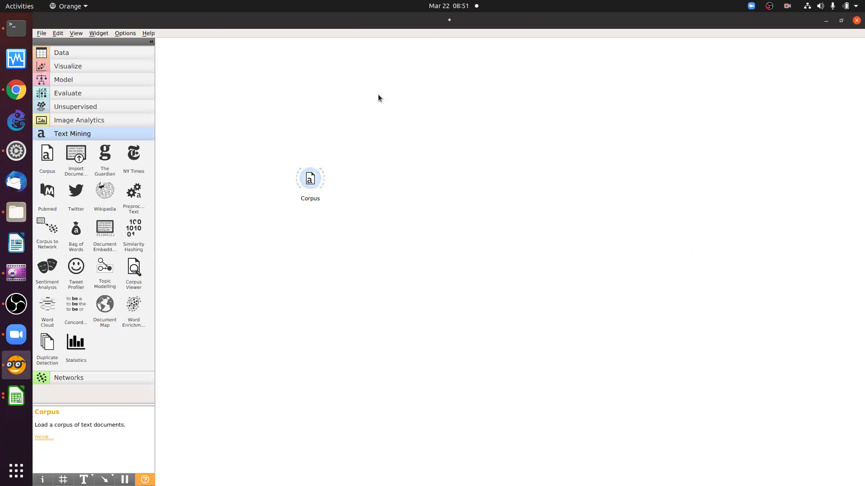
pyautogui.click(366, 51)
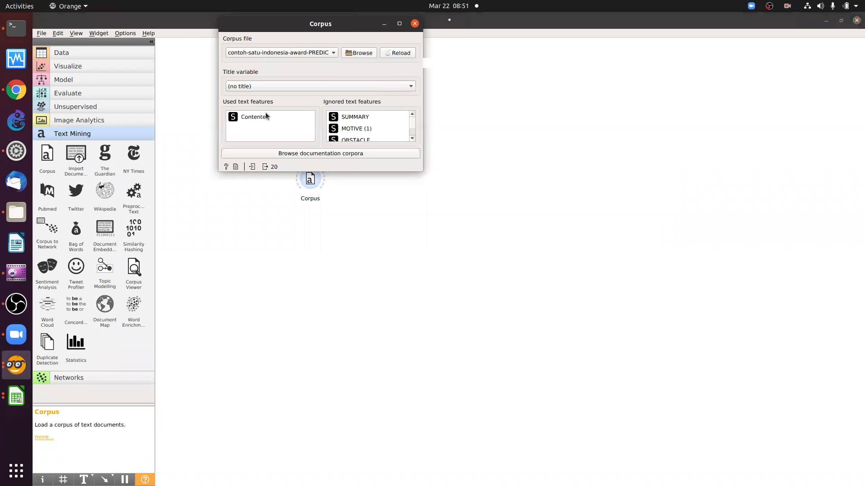
pyautogui.doubleClick(264, 119)
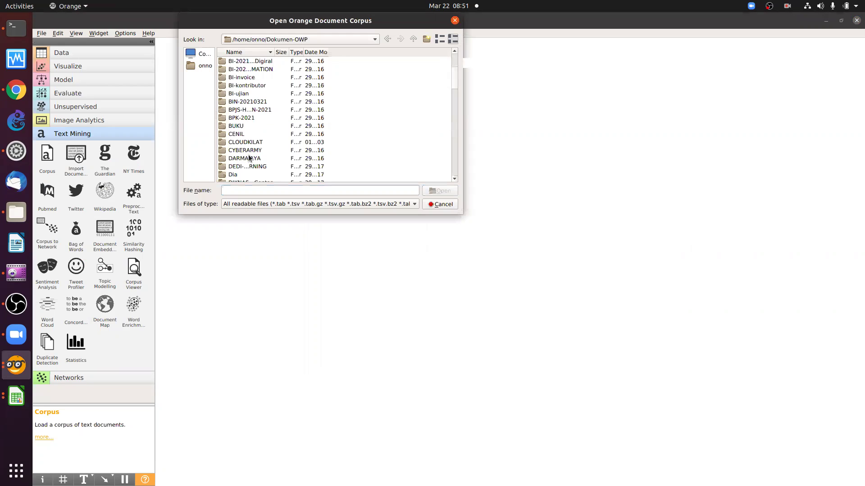
pyautogui.scroll(-7, 250, 157)
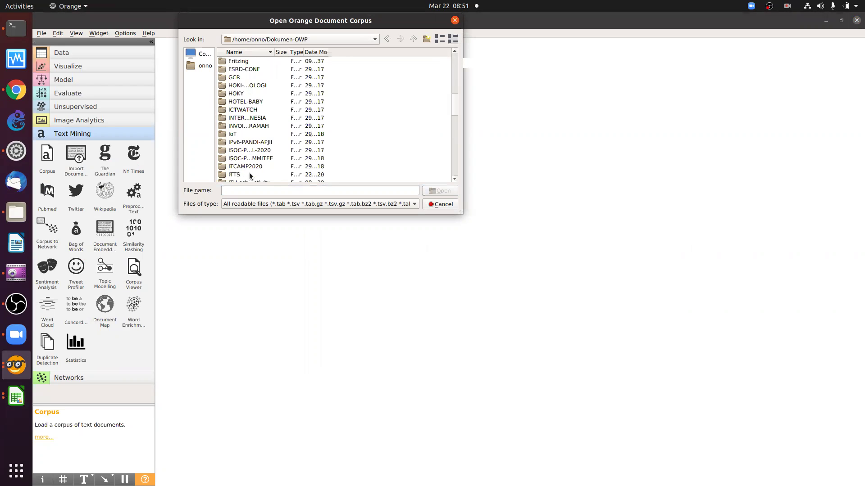
pyautogui.write('ITTS')
pyautogui.press('Return')
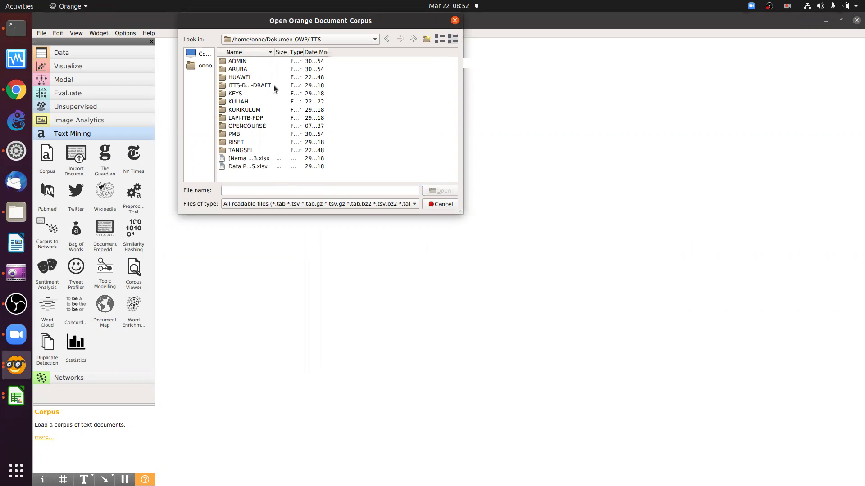
pyautogui.doubleClick(246, 102)
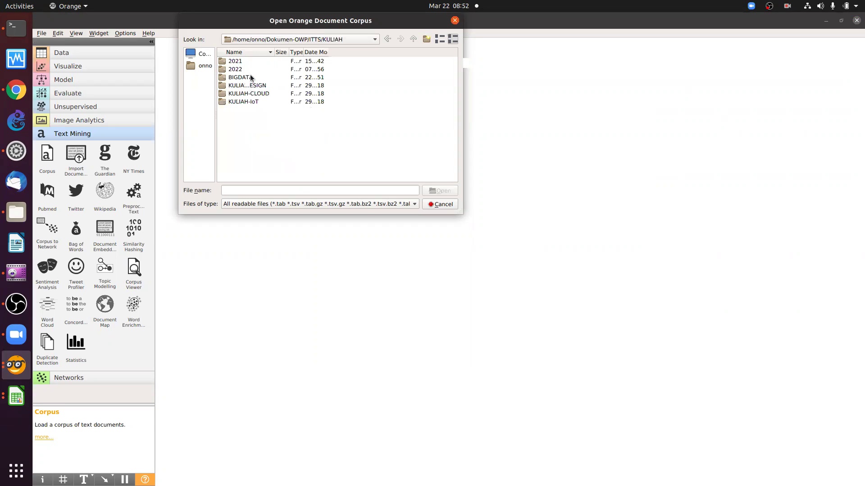
pyautogui.doubleClick(250, 74)
pyautogui.moveTo(274, 51); pyautogui.dragTo(379, 54)
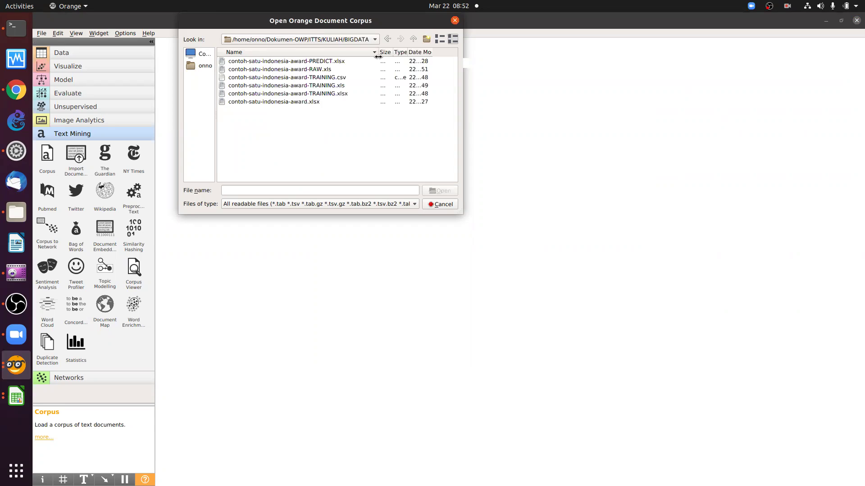
pyautogui.doubleClick(317, 70)
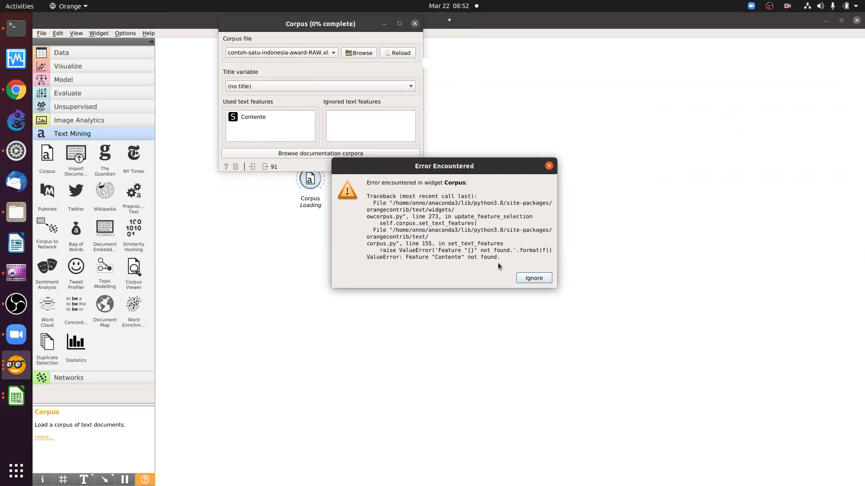
pyautogui.click(533, 278)
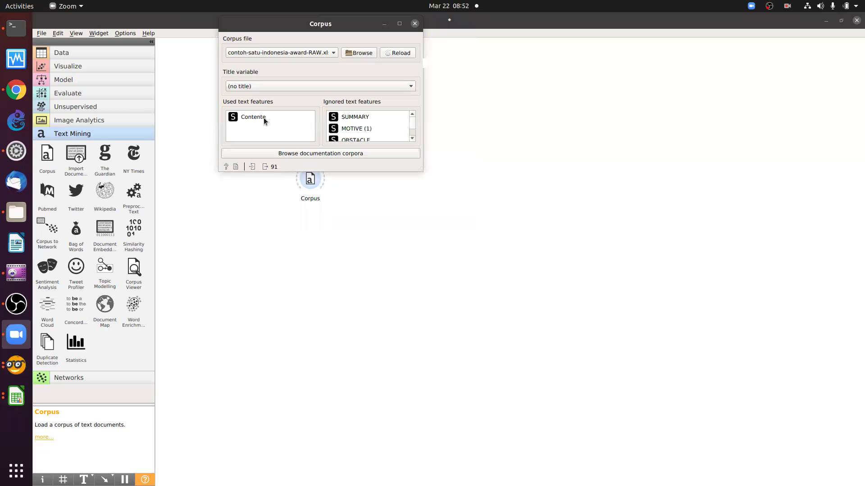
# Look through the ignored text features in the Corpus widget and close its window.
pyautogui.click(412, 139)
pyautogui.click(413, 137)
pyautogui.click(412, 138)
pyautogui.click(411, 115)
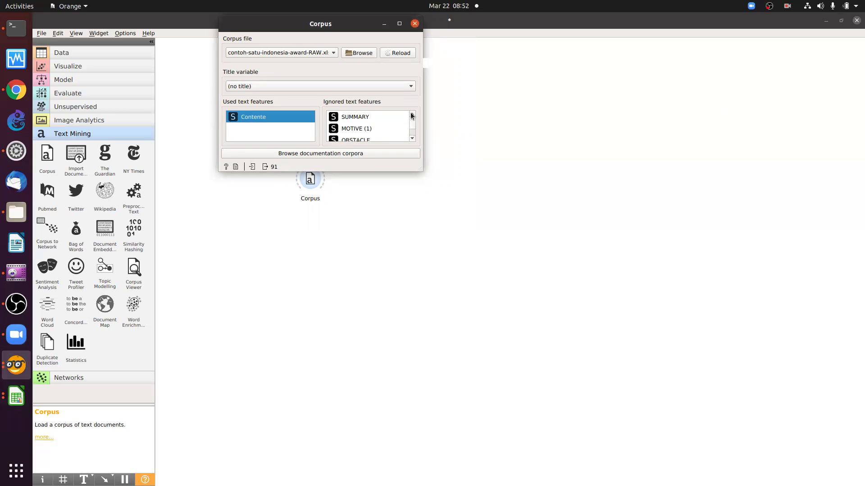
pyautogui.click(412, 139)
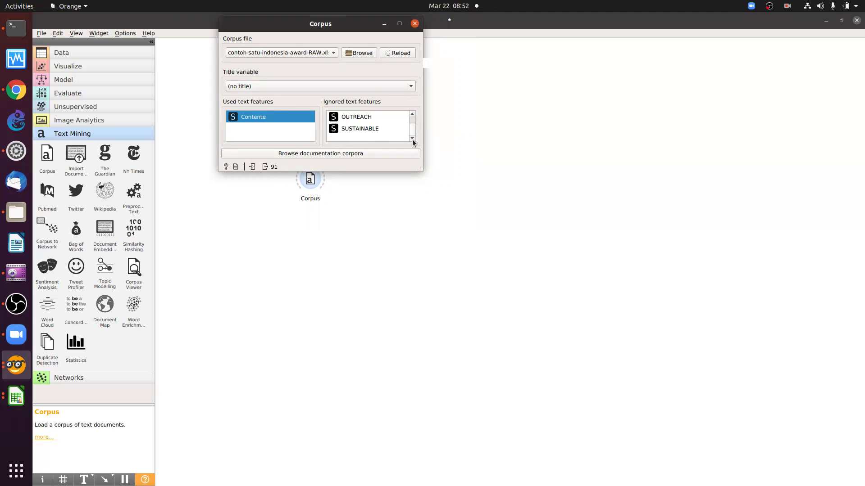
pyautogui.click(414, 24)
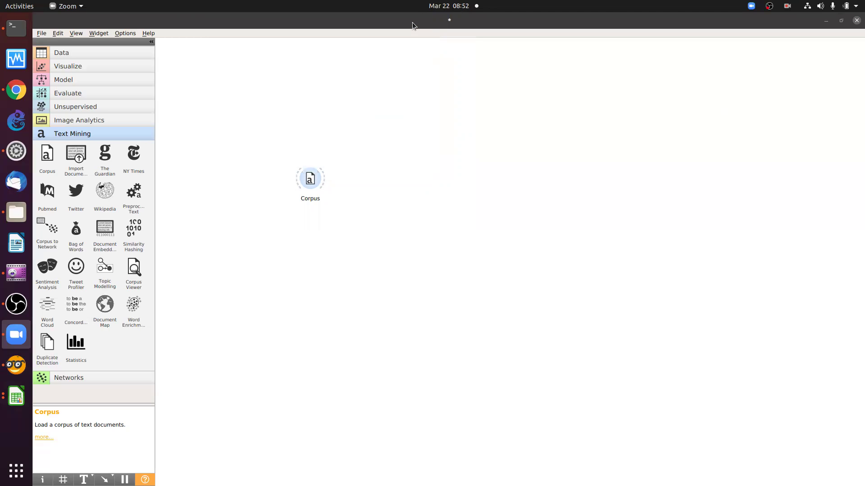
pyautogui.click(17, 365)
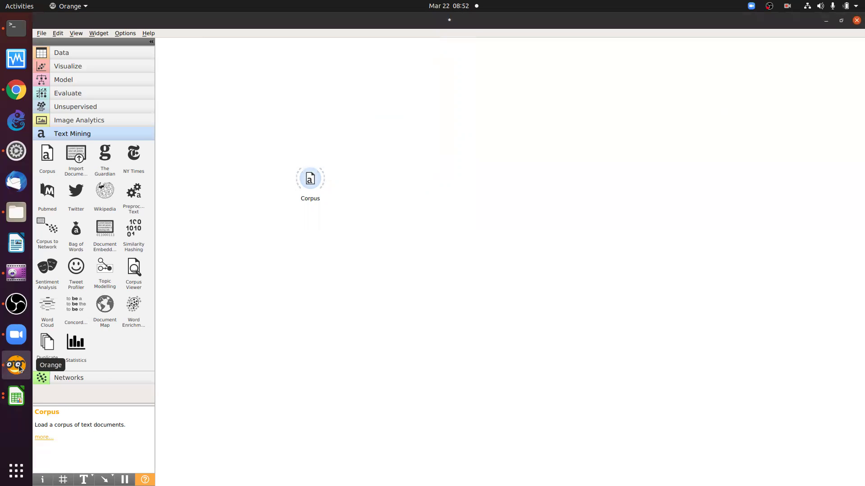
pyautogui.rightClick(18, 367)
pyautogui.press('Escape')
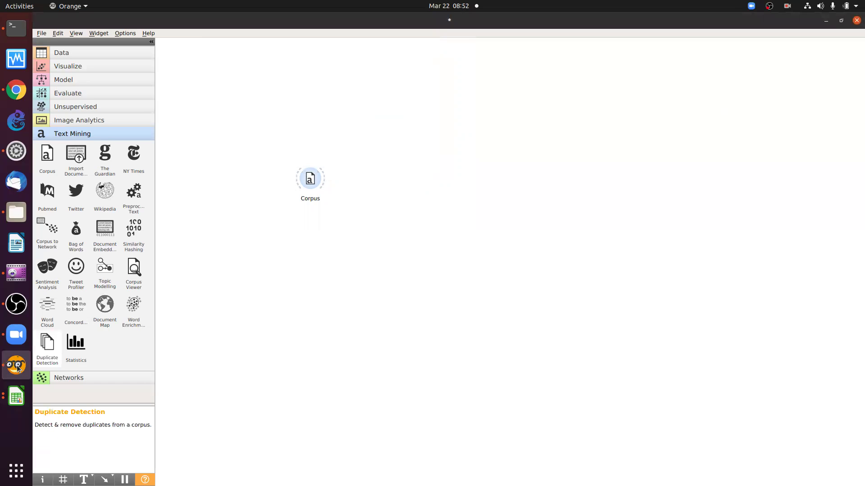
pyautogui.doubleClick(309, 178)
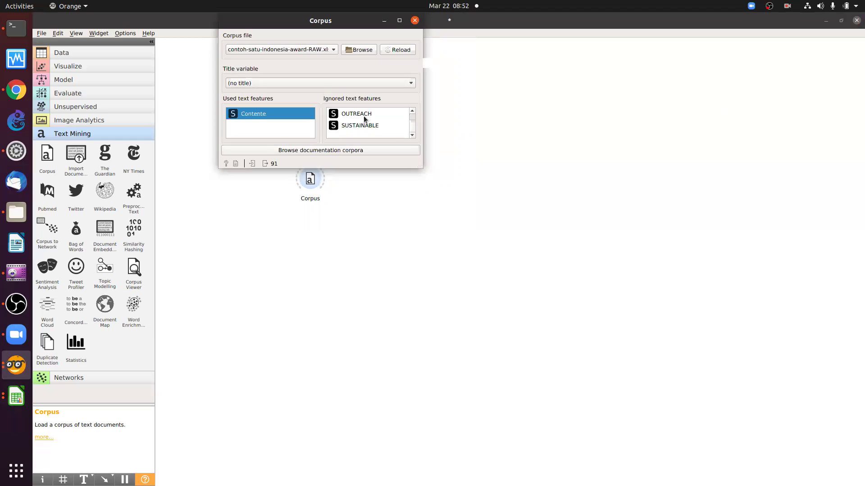
pyautogui.click(415, 21)
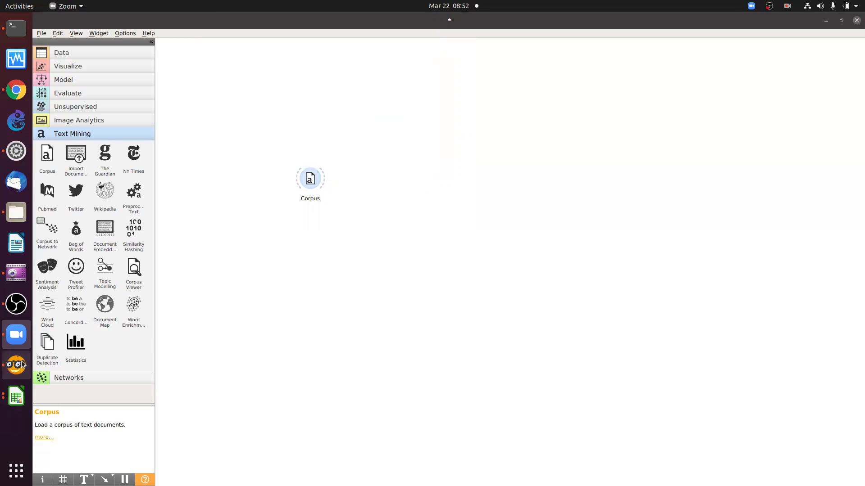
pyautogui.click(22, 364)
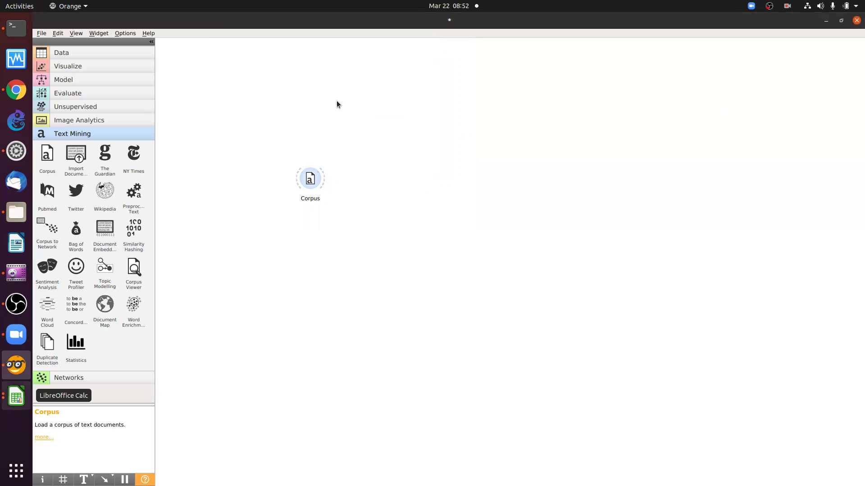
# Switch to contoh-satu-indonesia-award-RAW.xls in LibreOffice Calc, change the H1 header to cC#NILAI MOTIVE, then save and close the file.
pyautogui.hotkey('alt', 'Tab')
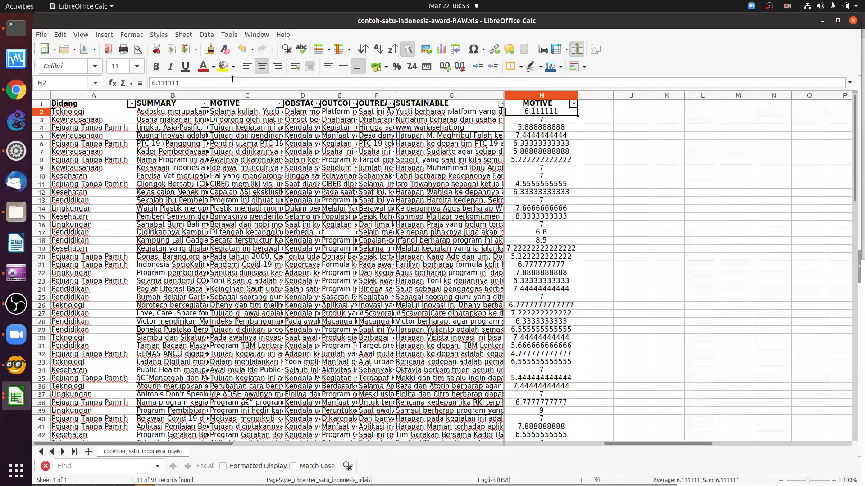
pyautogui.press('Up')
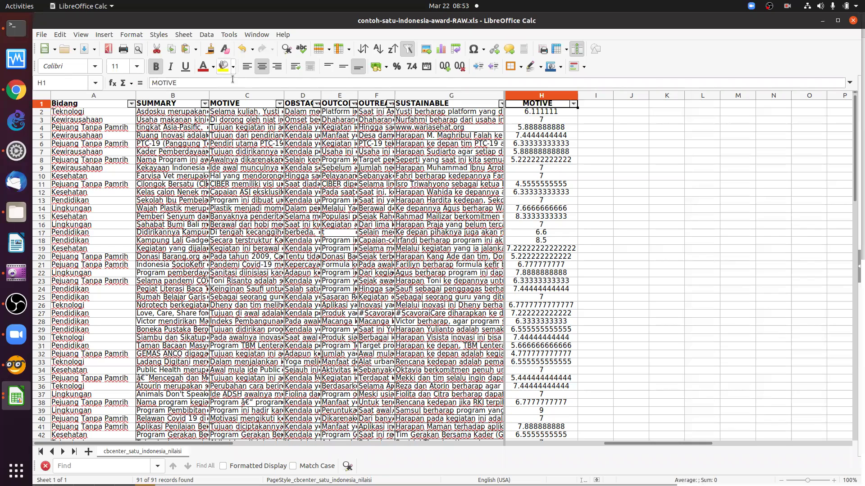
pyautogui.click(232, 79)
pyautogui.press('Home')
pyautogui.write('NILAI')
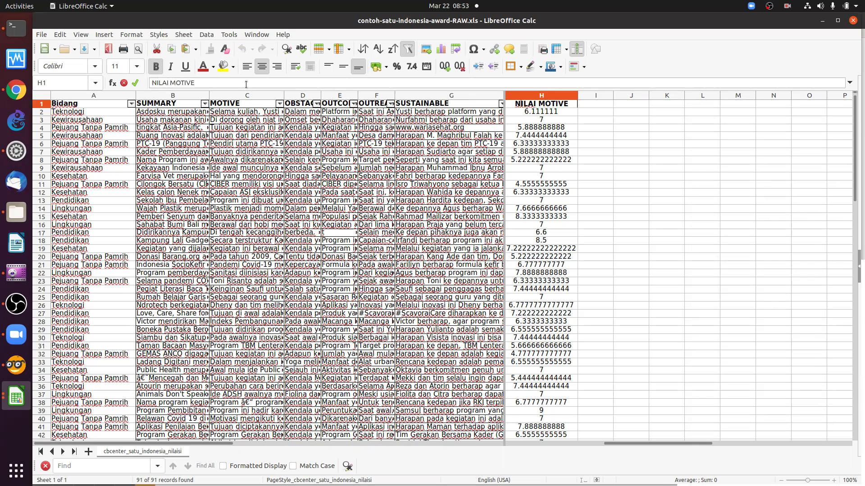
pyautogui.write('cC#')
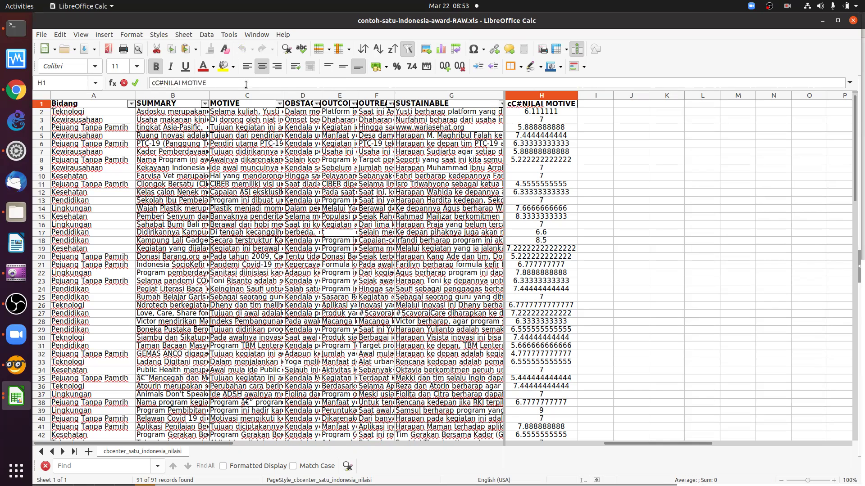
pyautogui.click(84, 51)
pyautogui.click(853, 21)
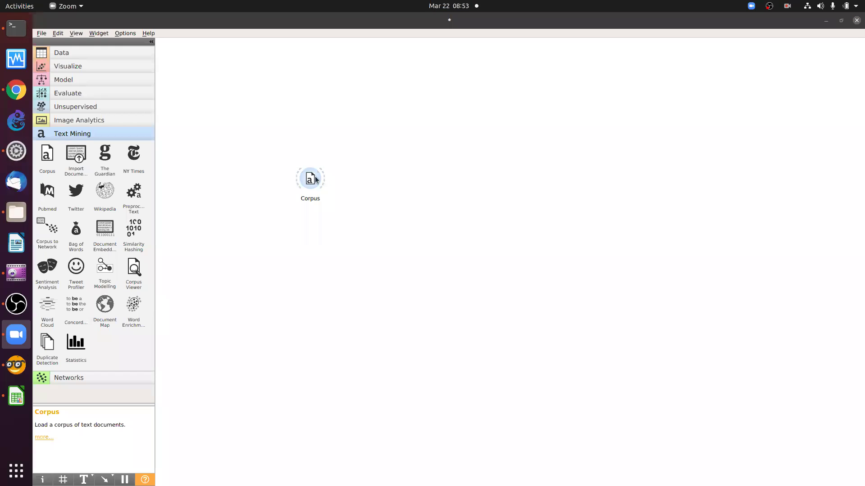
# Browse for a new corpus file in Orange's Corpus widget and go to the Dokumen-OWP/ITTS folder.
pyautogui.doubleClick(316, 181)
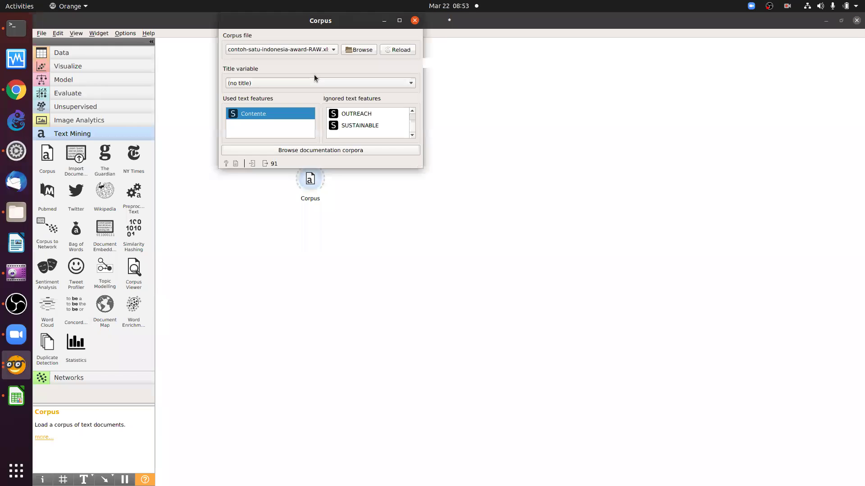
pyautogui.click(356, 48)
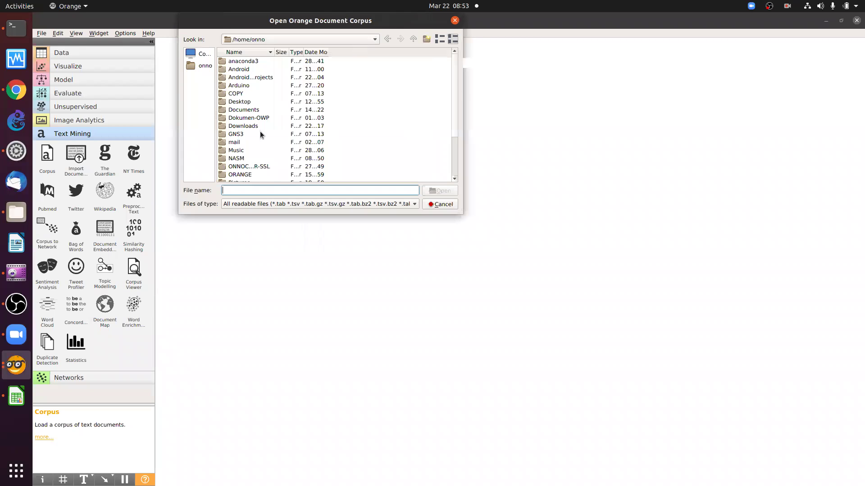
pyautogui.scroll(-2, 261, 132)
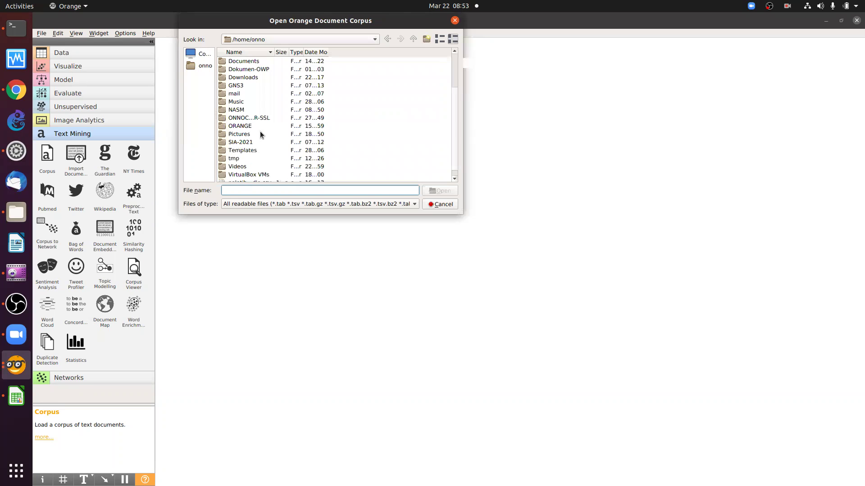
pyautogui.scroll(1, 270, 97)
pyautogui.click(270, 95)
pyautogui.press('Return')
pyautogui.scroll(-5, 265, 143)
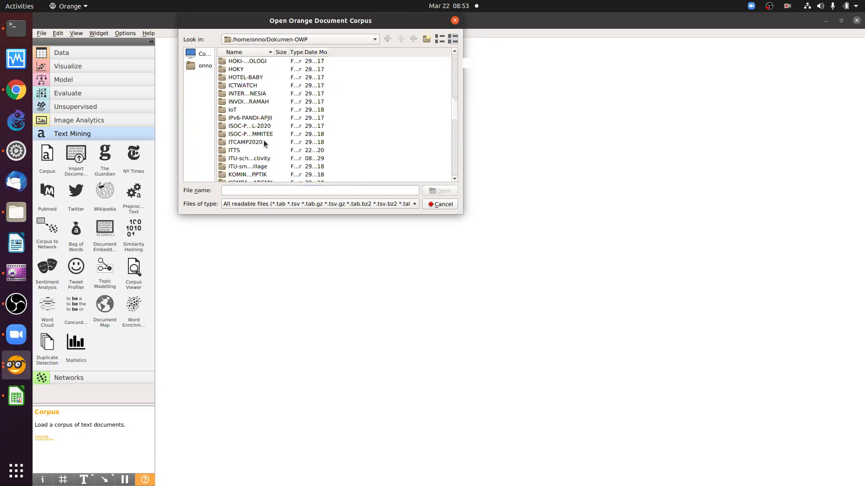
pyautogui.doubleClick(267, 109)
pyautogui.press('BackSpace')
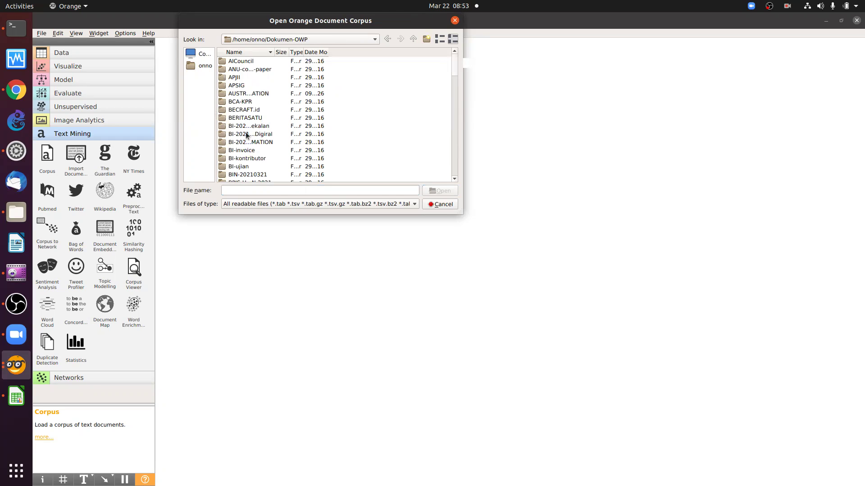
pyautogui.scroll(-6, 245, 132)
pyautogui.scroll(-3, 239, 148)
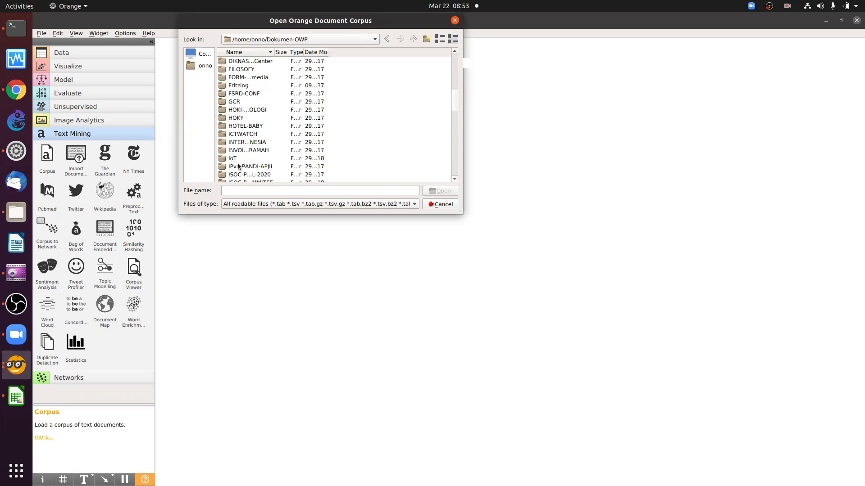
pyautogui.scroll(-1, 238, 167)
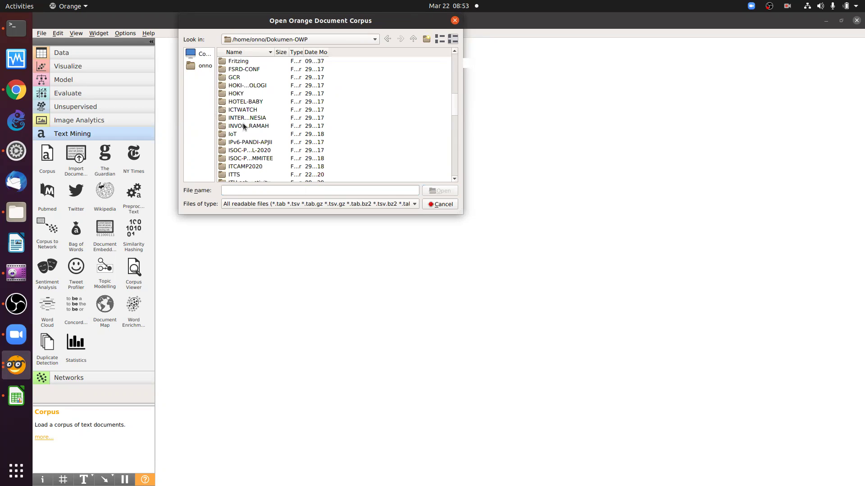
pyautogui.write('ITTS')
pyautogui.press('Return')
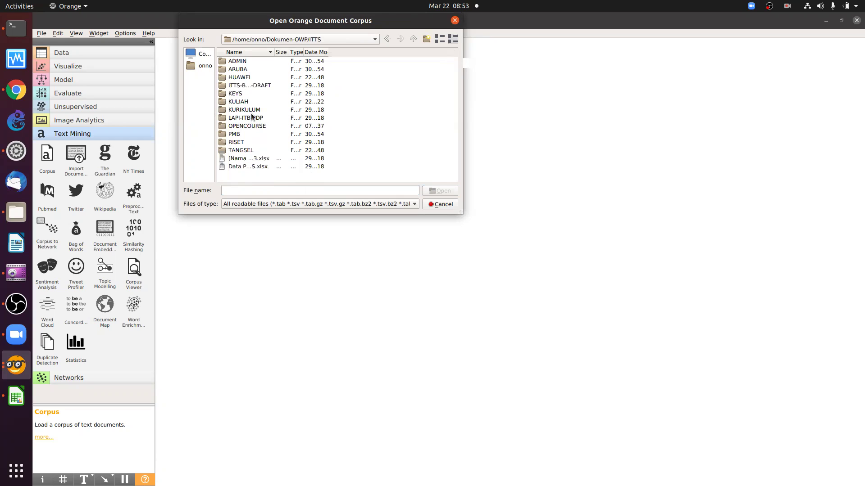
# Load contoh-satu-indonesia-award-RAW.xls from KULIAH/BIGDATA, ignoring the widget error, and maximize the Corpus window.
pyautogui.doubleClick(247, 102)
pyautogui.doubleClick(250, 77)
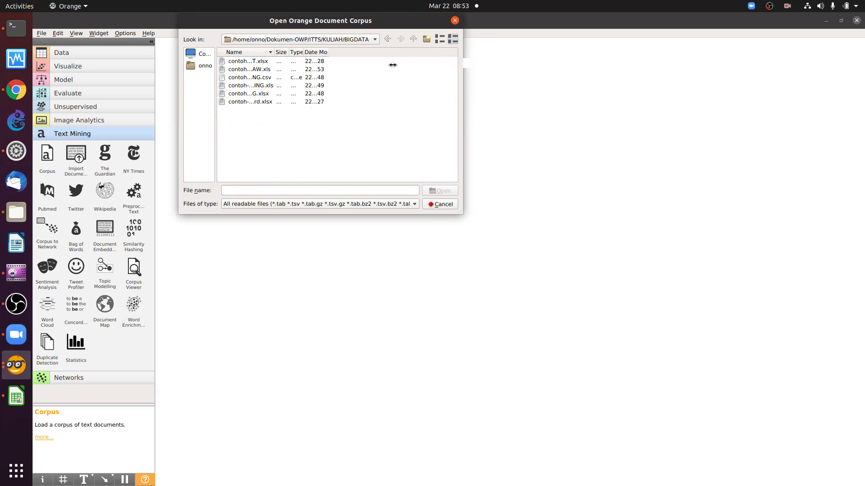
pyautogui.moveTo(392, 65); pyautogui.dragTo(391, 65)
pyautogui.doubleClick(336, 72)
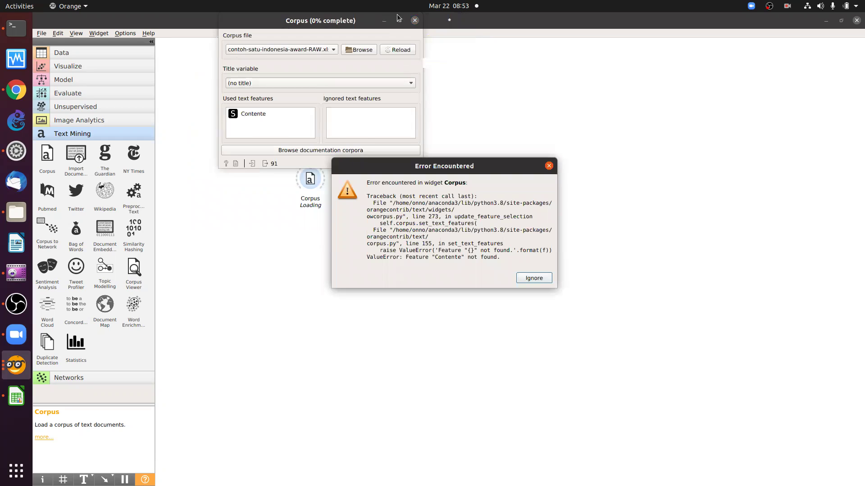
pyautogui.press('Return')
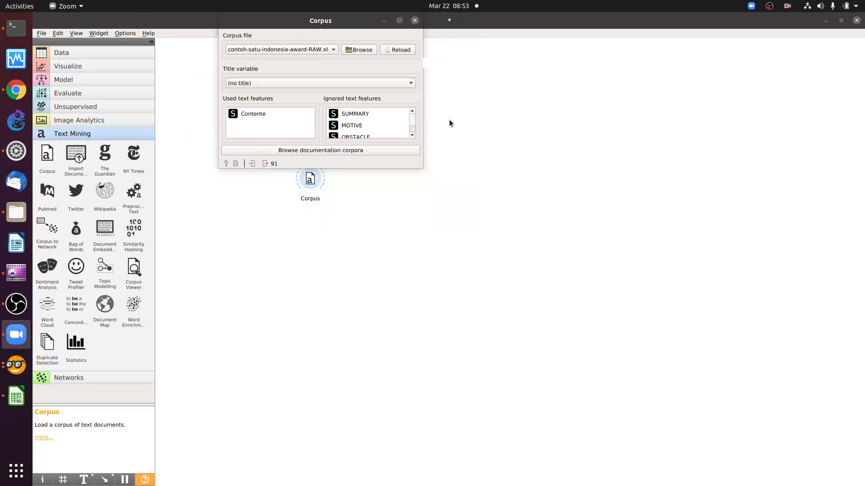
pyautogui.press('super+Up')
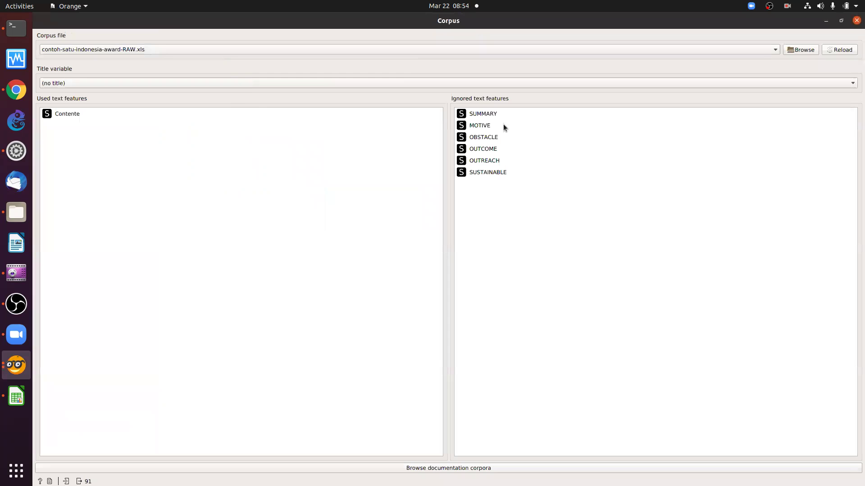
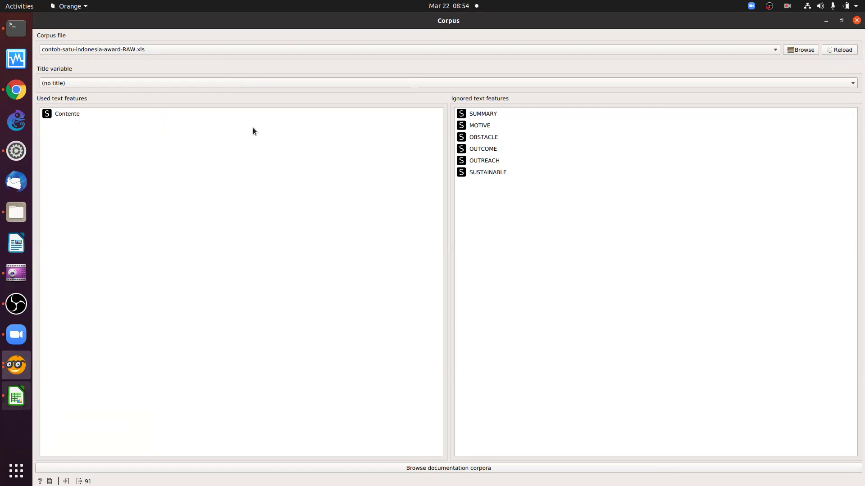
# Switch to LibreOffice Calc and reopen the recent document contoh-satu-indonesia-award-RAW.xls.
pyautogui.click(16, 397)
pyautogui.click(246, 130)
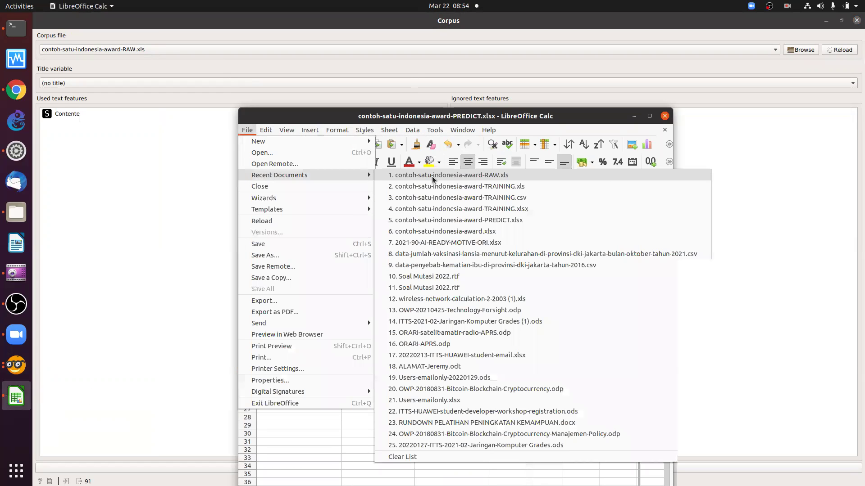
pyautogui.click(439, 178)
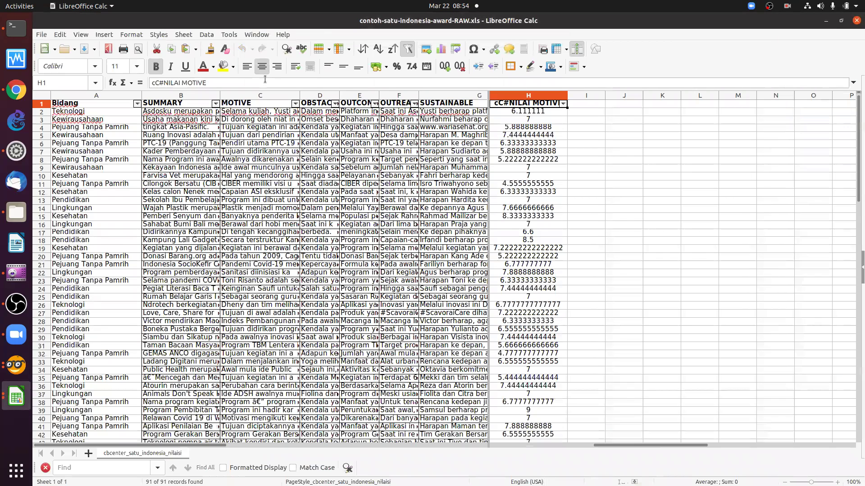
# Change the header in cell H1 to C#NILAI and save the spreadsheet in Excel 97–2003 format.
pyautogui.click(265, 79)
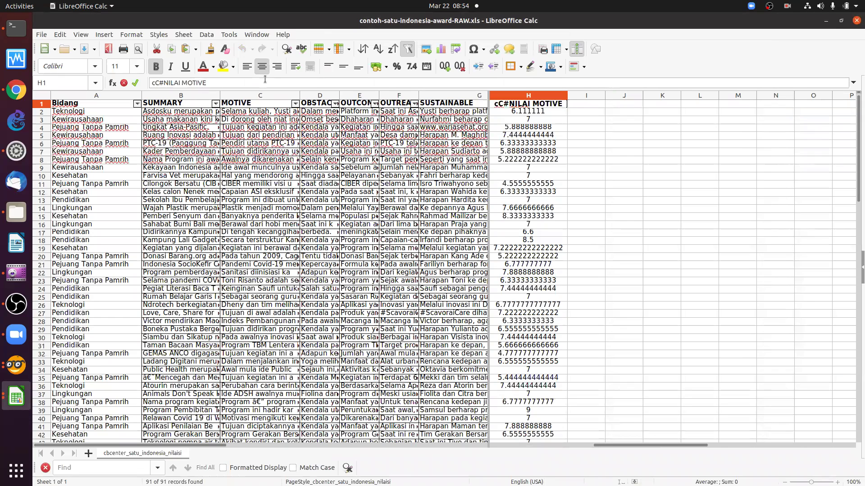
pyautogui.press('BackSpace')
pyautogui.press('BackSpace')
pyautogui.press('BackSpace')
pyautogui.press('BackSpace')
pyautogui.press('BackSpace')
pyautogui.press('BackSpace')
pyautogui.press('BackSpace')
pyautogui.press('Left')
pyautogui.press('Left')
pyautogui.press('Left')
pyautogui.press('Left')
pyautogui.press('Left')
pyautogui.press('Left')
pyautogui.press('Delete')
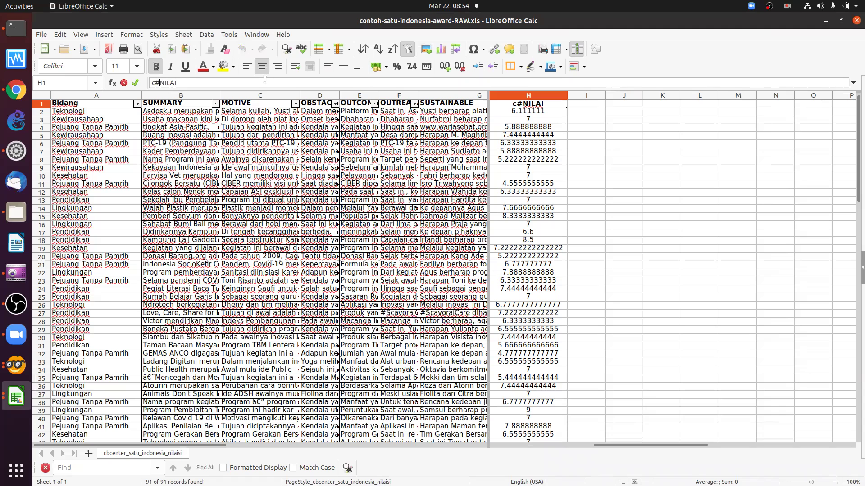
pyautogui.press('BackSpace')
pyautogui.write('C')
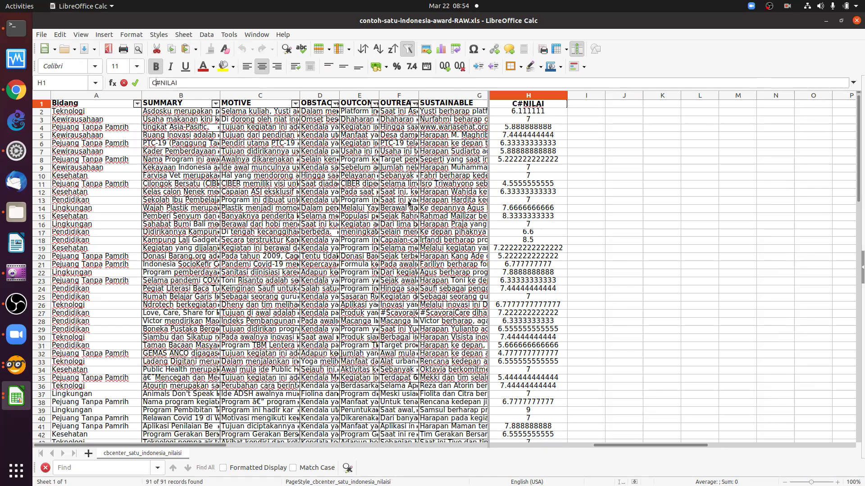
pyautogui.hotkey('ctrl', 's')
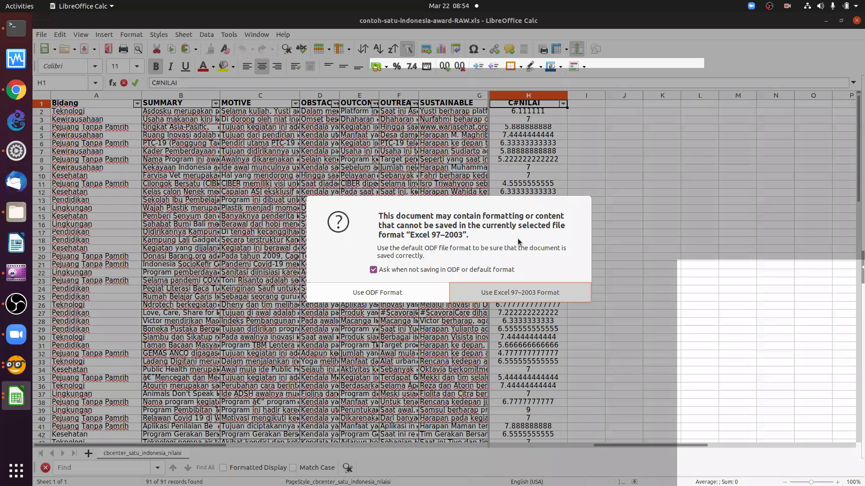
pyautogui.press('Return')
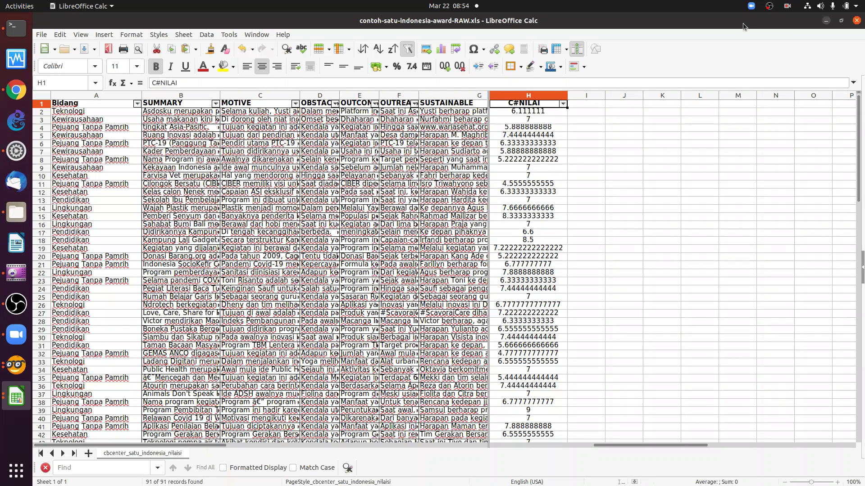
# Minimize the spreadsheet and return to Orange's Corpus widget window.
pyautogui.click(825, 20)
pyautogui.click(801, 50)
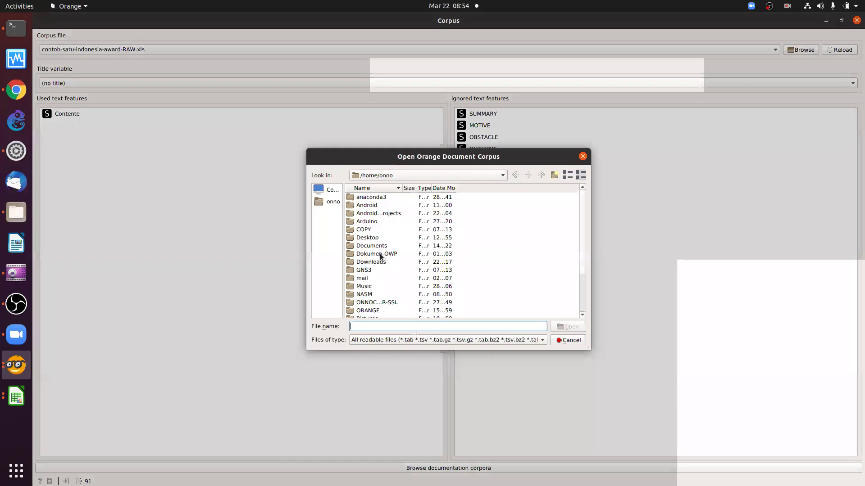
pyautogui.doubleClick(380, 254)
pyautogui.scroll(-4, 390, 270)
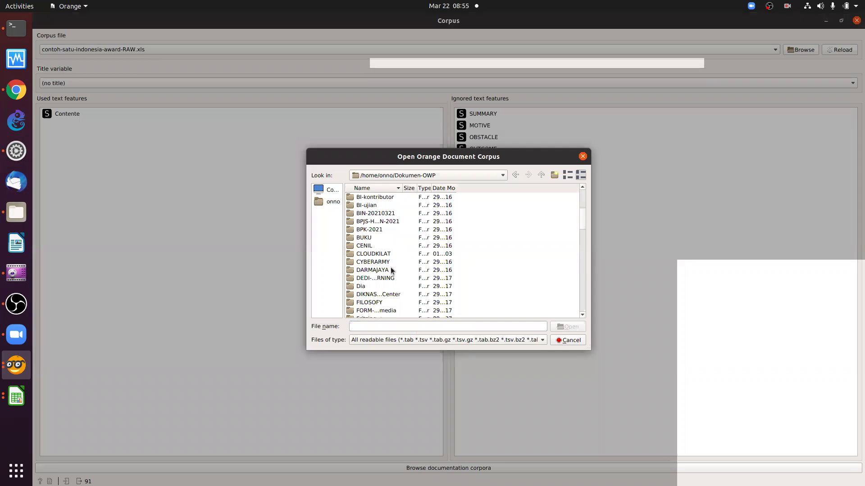
pyautogui.scroll(-3, 391, 269)
pyautogui.doubleClick(389, 268)
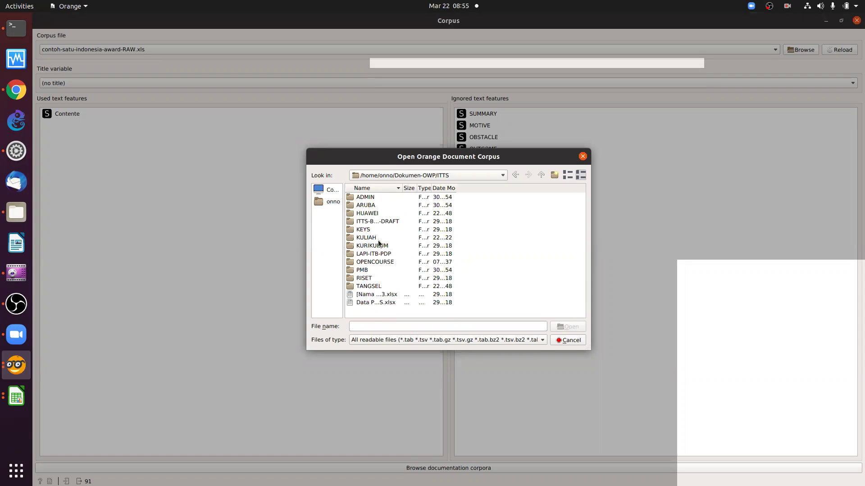
pyautogui.doubleClick(373, 220)
pyautogui.doubleClick(371, 217)
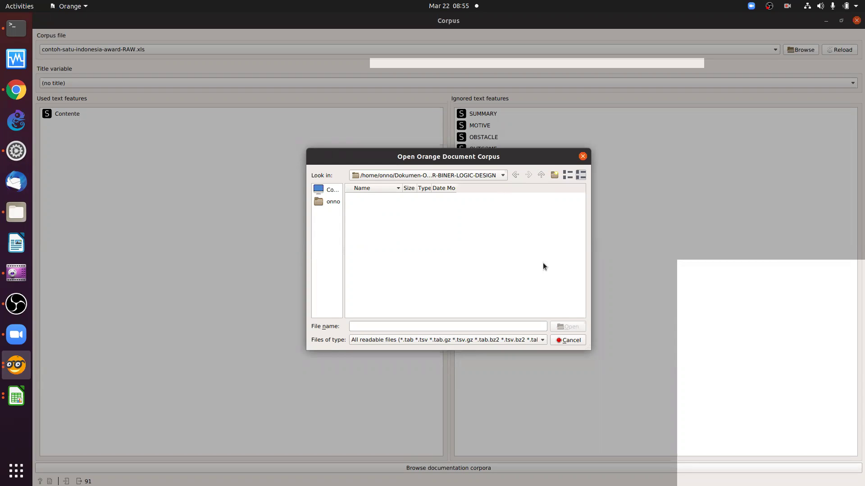
pyautogui.click(567, 339)
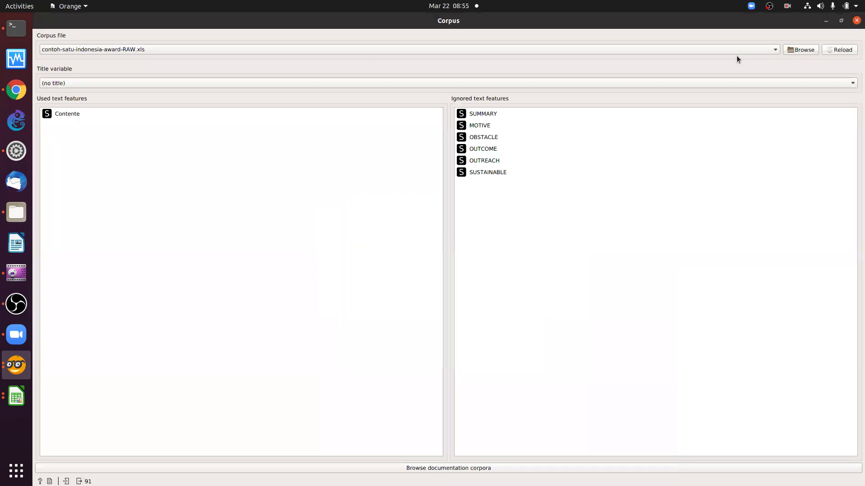
# Browse for a corpus file and go to the Dokumen-OWP/ITTS/KULIAH/BIGDATA folder.
pyautogui.click(796, 50)
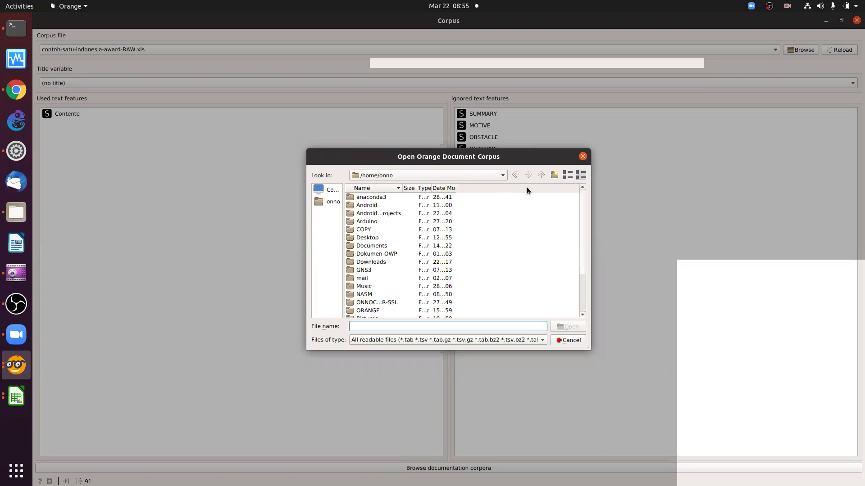
pyautogui.click(382, 253)
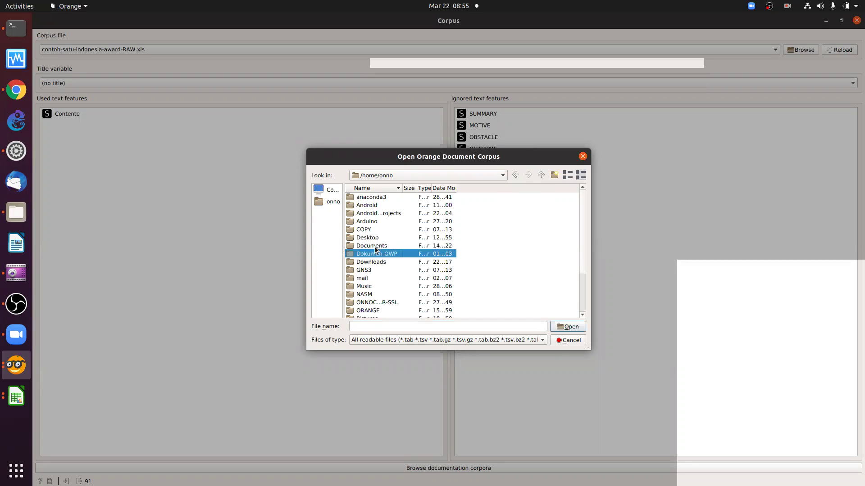
pyautogui.press('Return')
pyautogui.write('itts')
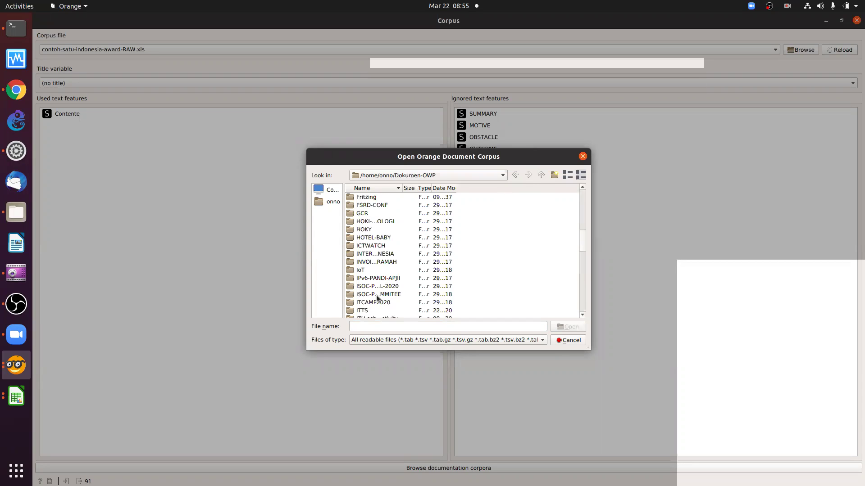
pyautogui.press('Return')
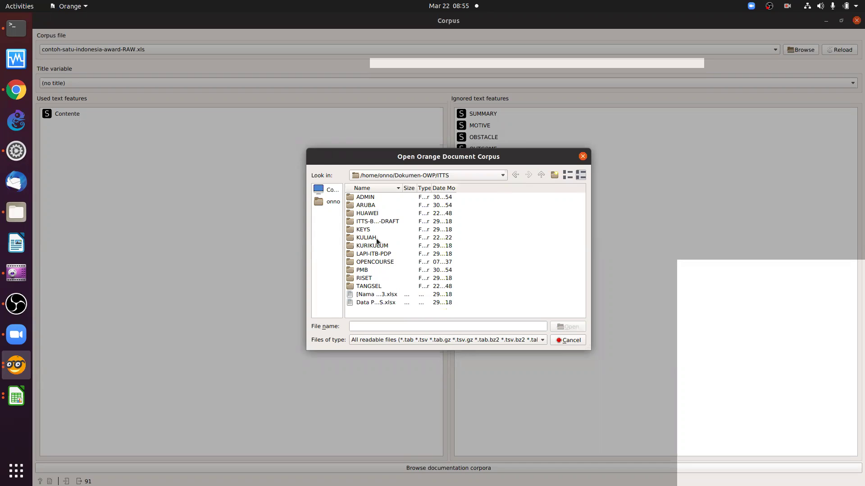
pyautogui.doubleClick(377, 239)
pyautogui.doubleClick(377, 213)
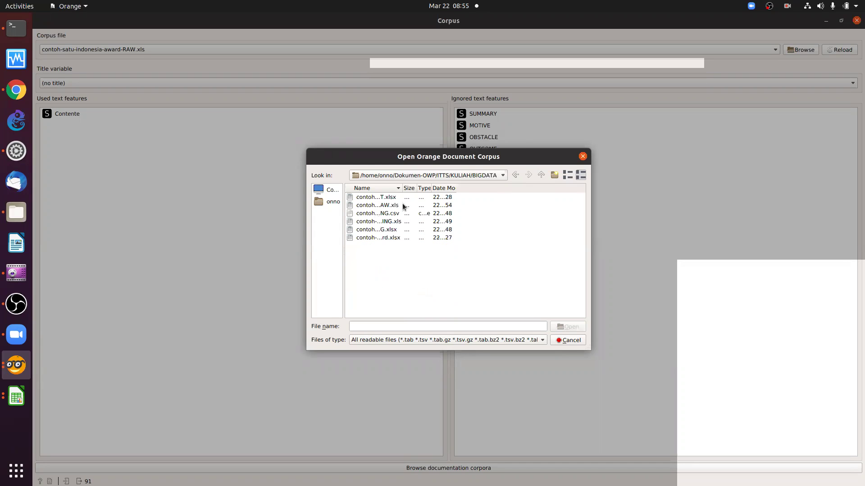
# Widen the file name column, load contoh-satu-indonesia-award-RAW.xls into the Corpus widget, and ignore the widget error.
pyautogui.moveTo(396, 187); pyautogui.dragTo(441, 188)
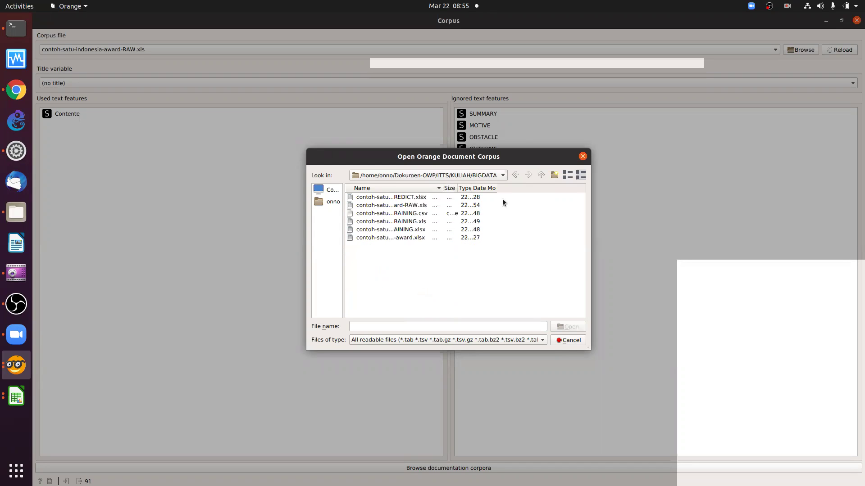
pyautogui.click(451, 206)
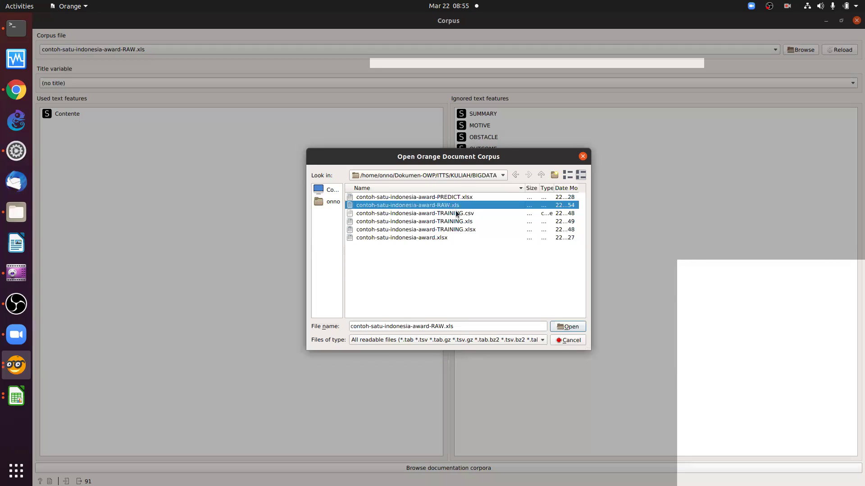
pyautogui.press('Return')
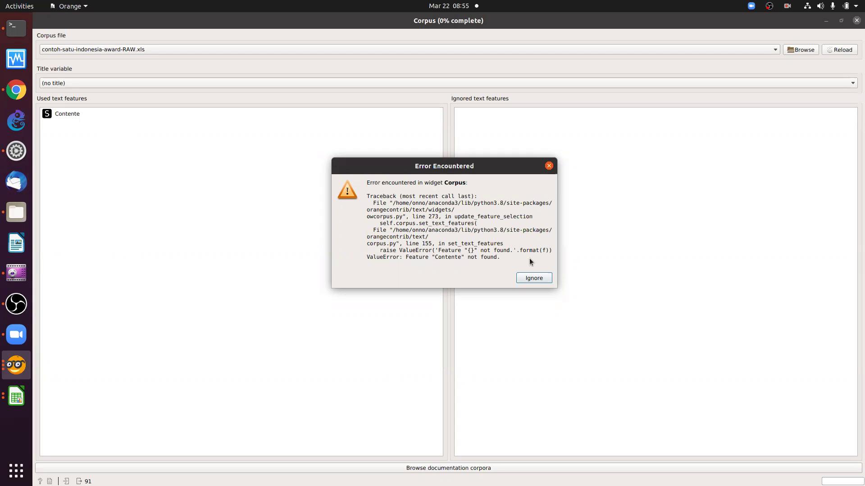
pyautogui.click(533, 278)
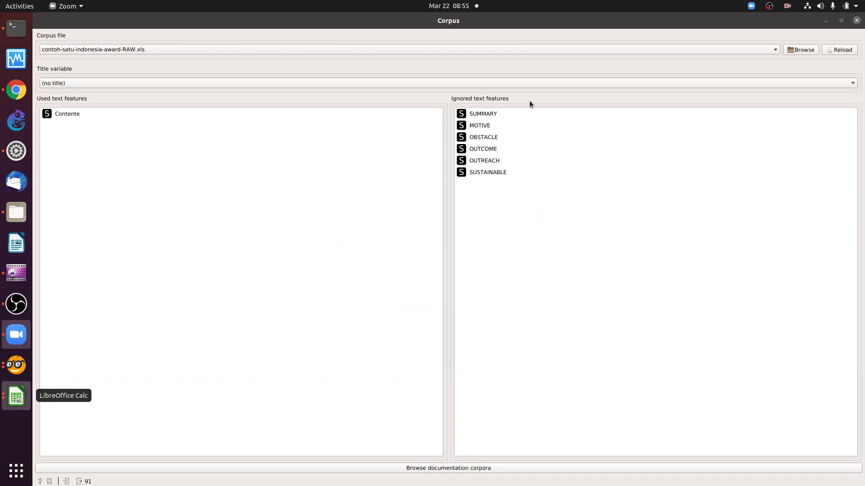
# Switch to the RAW spreadsheet in LibreOffice Calc and select the whole C#NILAI column.
pyautogui.hotkey('alt', 'Tab')
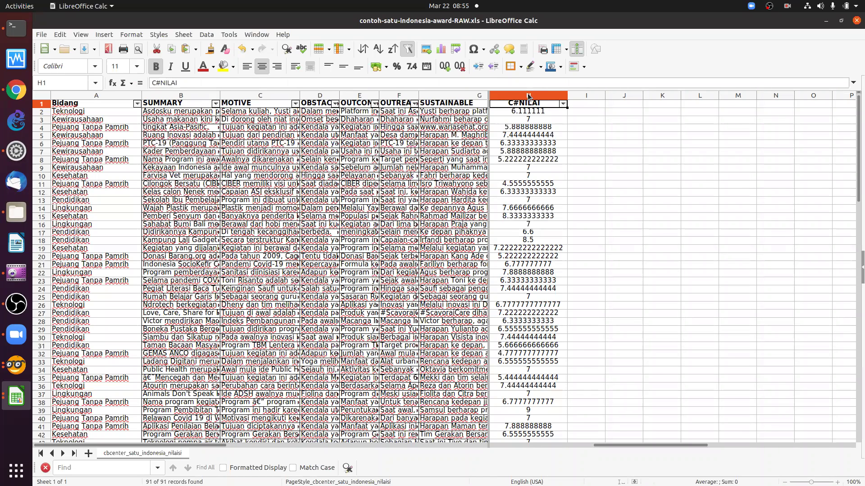
pyautogui.rightClick(529, 96)
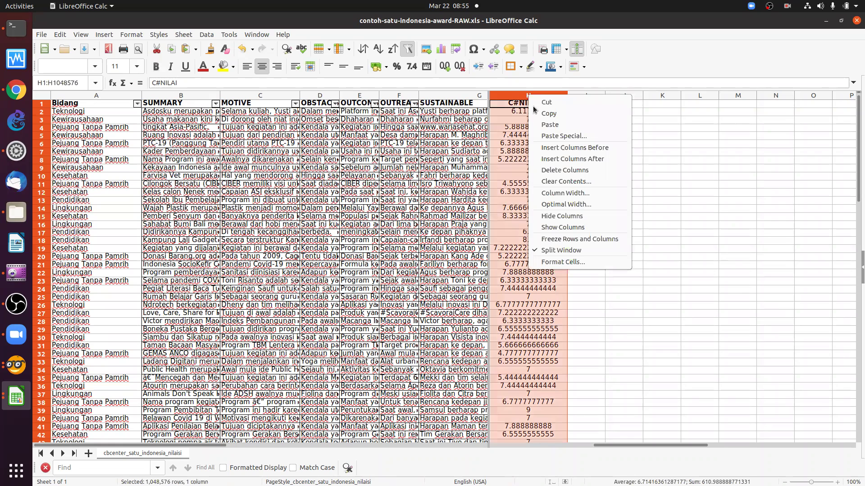
pyautogui.press('Escape')
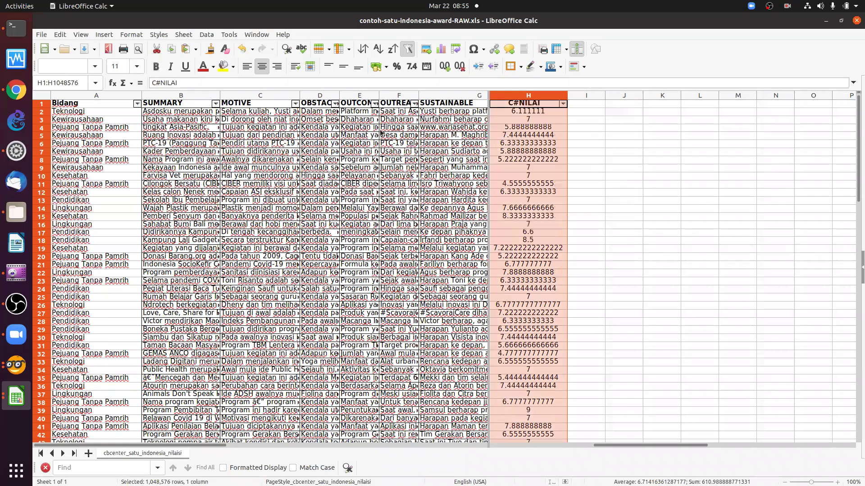
pyautogui.press('F2')
# Delete rows 5 through 94, keeping only the header and the first three records.
pyautogui.moveTo(41, 136); pyautogui.dragTo(41, 152)
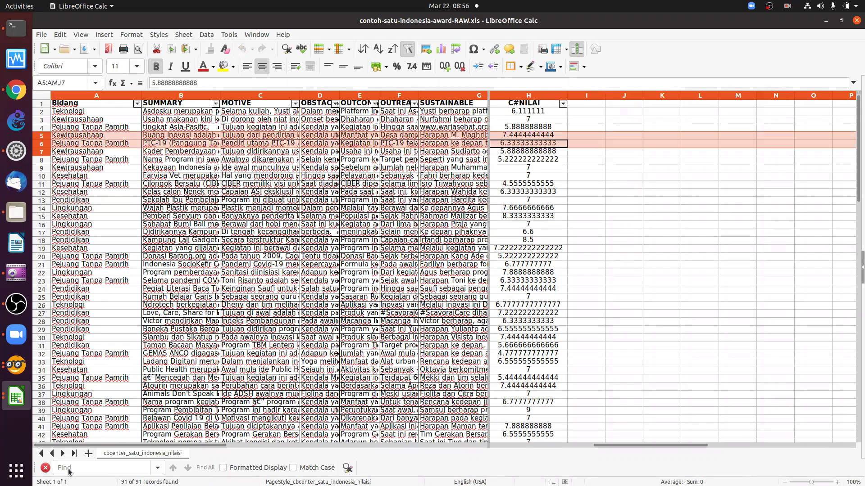
pyautogui.hotkey('shift', 'pagedown')
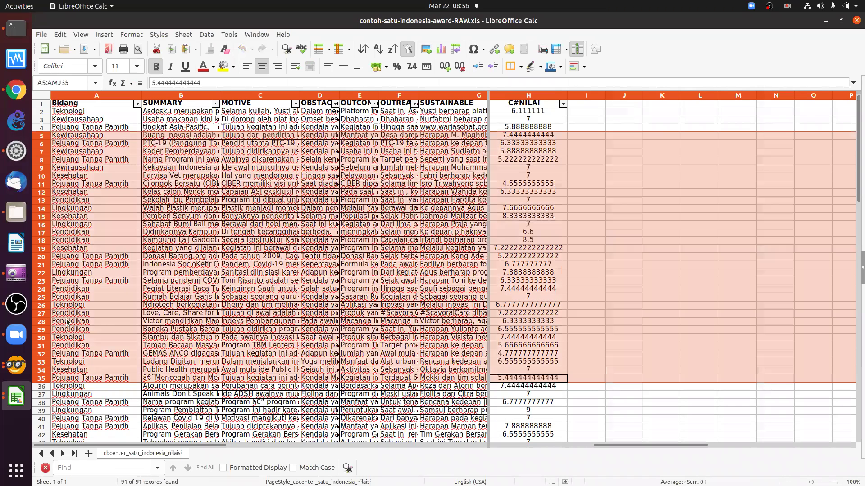
pyautogui.hotkey('shift', 'pagedown')
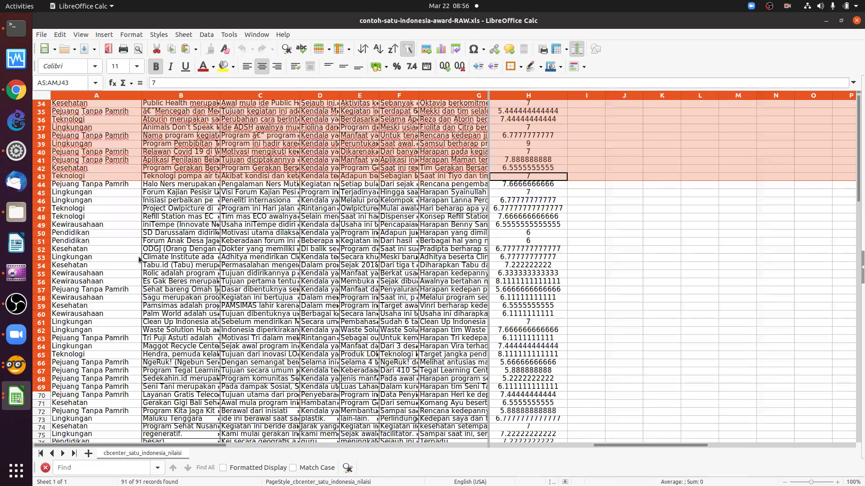
pyautogui.hotkey('shift', 'pagedown')
pyautogui.hotkey('shift', 'Down')
pyautogui.hotkey('shift', 'Down')
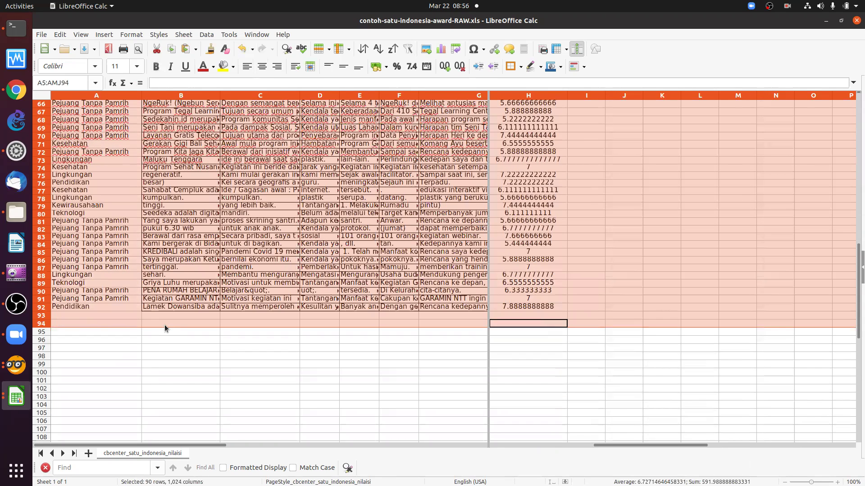
pyautogui.rightClick(137, 247)
pyautogui.press('Return')
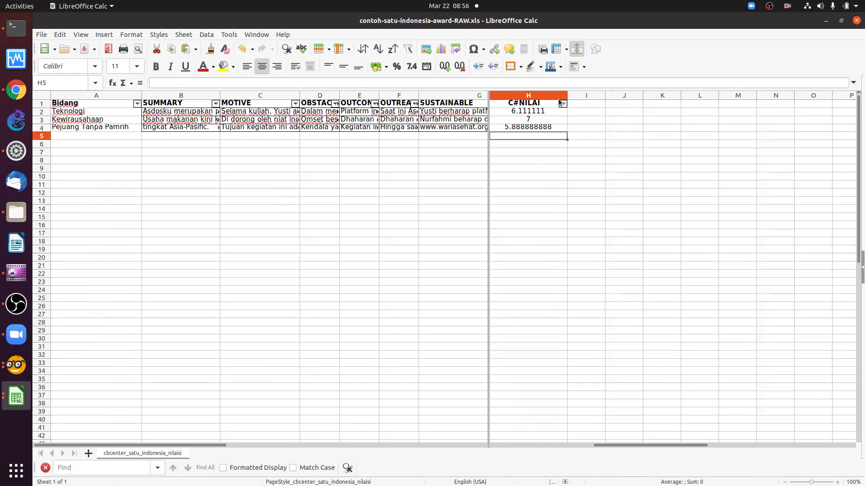
# Try to enter the score in cell H3 with a decimal as 7.0.
pyautogui.click(542, 120)
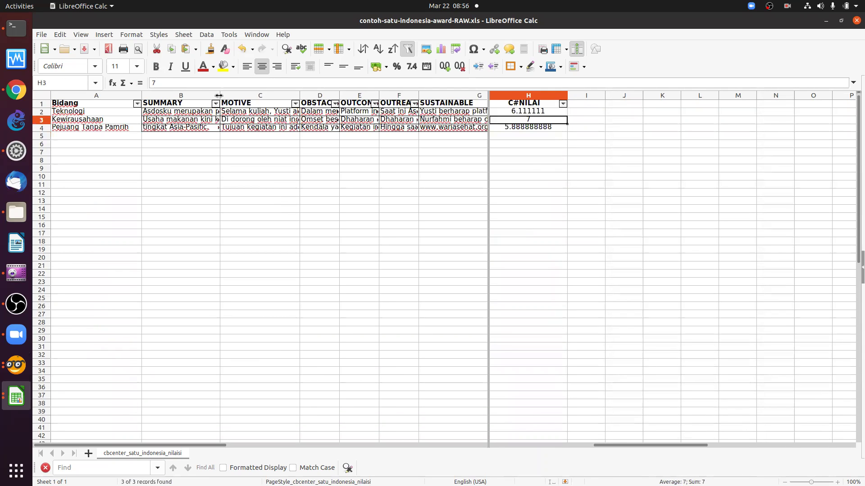
pyautogui.click(199, 83)
pyautogui.write('.0')
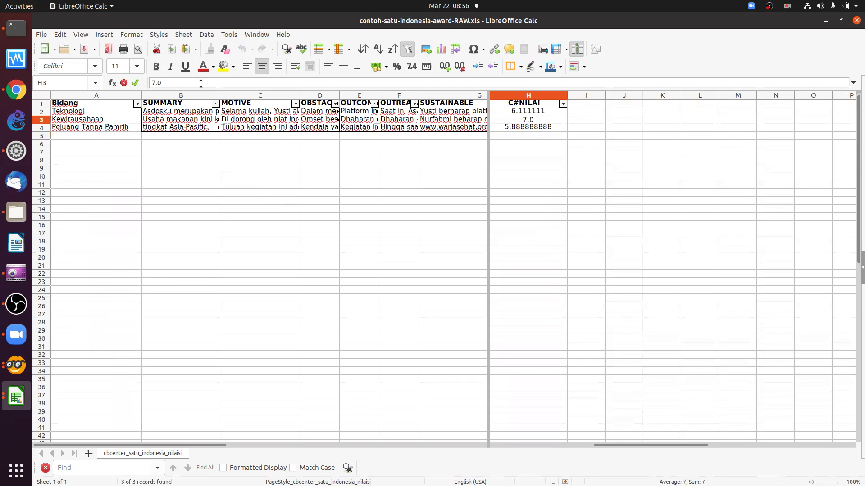
pyautogui.press('Return')
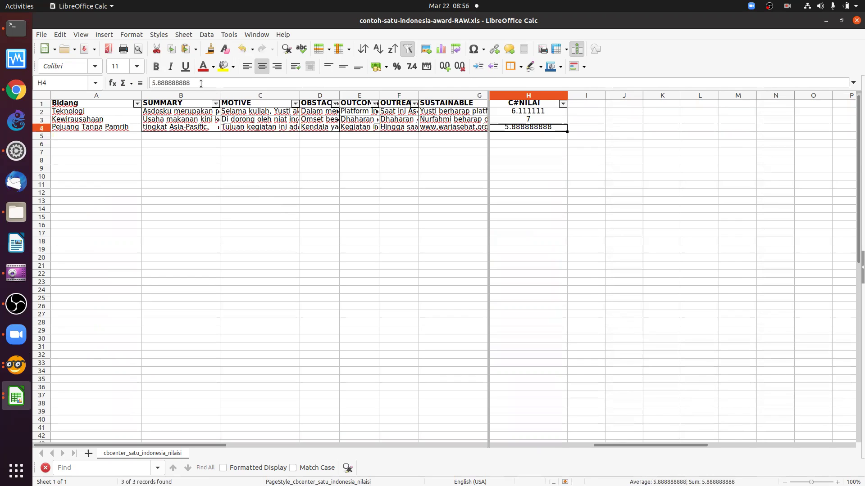
# Set the score in cell H3 to 7.01.
pyautogui.press('Up')
pyautogui.click(201, 79)
pyautogui.write('.')
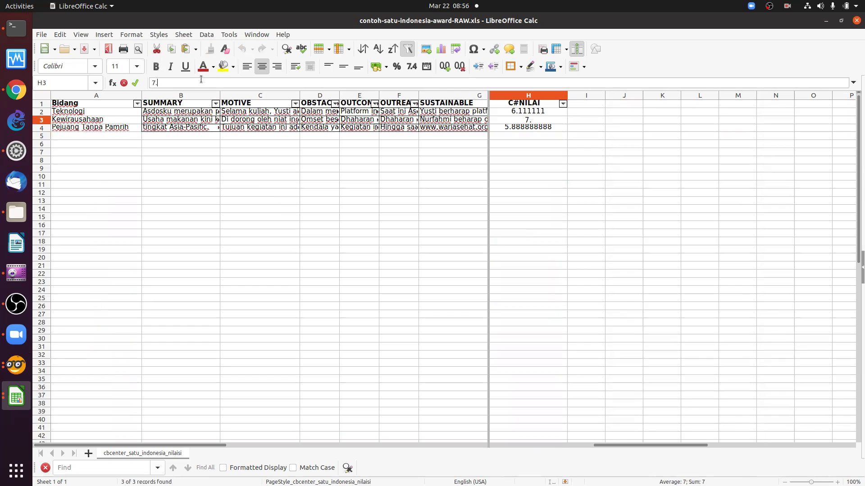
pyautogui.write('01')
pyautogui.hotkey('shift', 'Return')
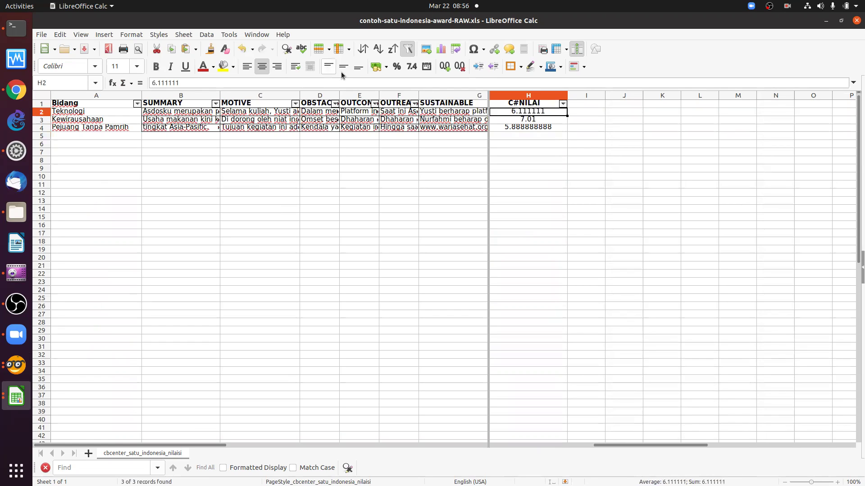
# Remove the C# prefix from the header in cell H1 so it reads NILAI.
pyautogui.click(542, 101)
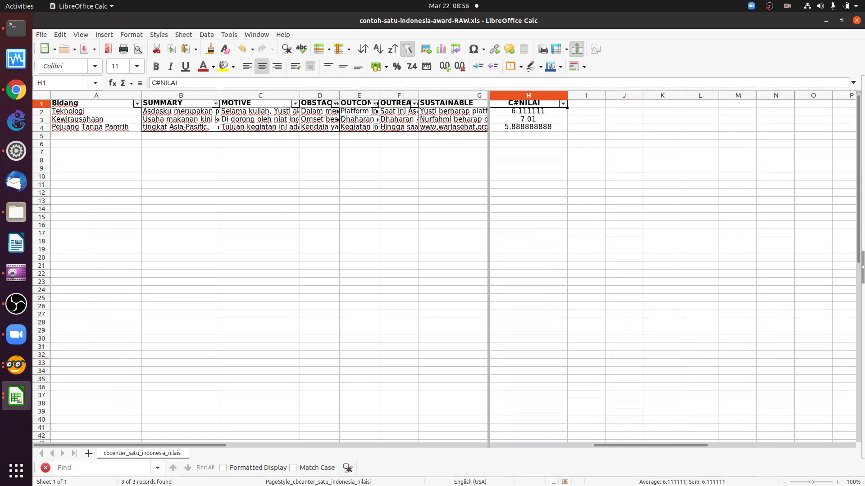
pyautogui.press('F2')
pyautogui.press('Left')
pyautogui.press('Left')
pyautogui.press('Left')
pyautogui.press('Left')
pyautogui.press('Left')
pyautogui.press('BackSpace')
pyautogui.press('BackSpace')
pyautogui.press('Return')
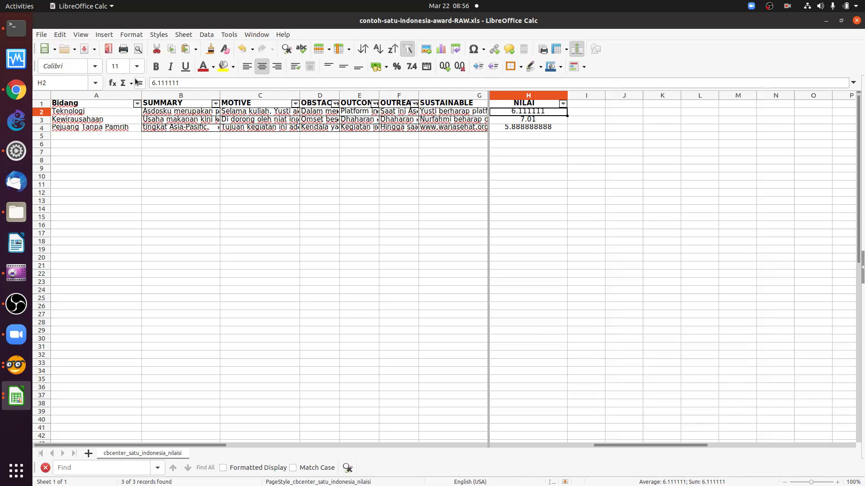
# Replace the decimal point in cell H2 with a comma, giving 6,111111.
pyautogui.click(200, 83)
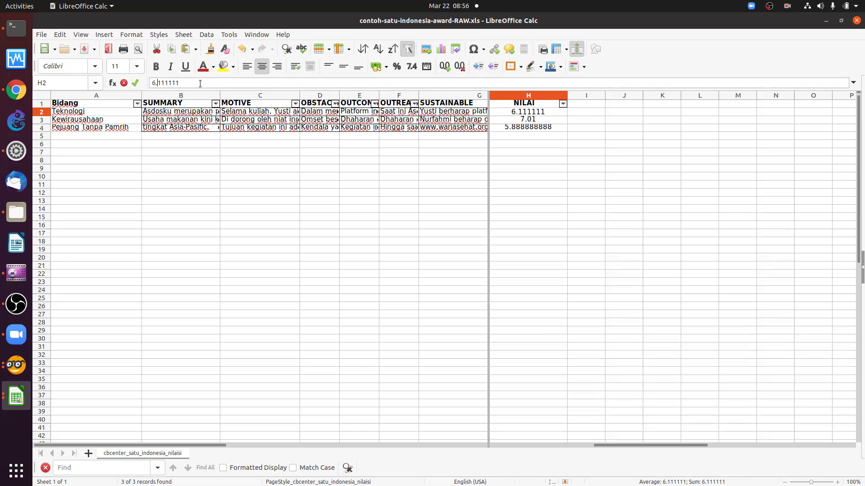
pyautogui.press('BackSpace')
pyautogui.write(',')
pyautogui.press('Return')
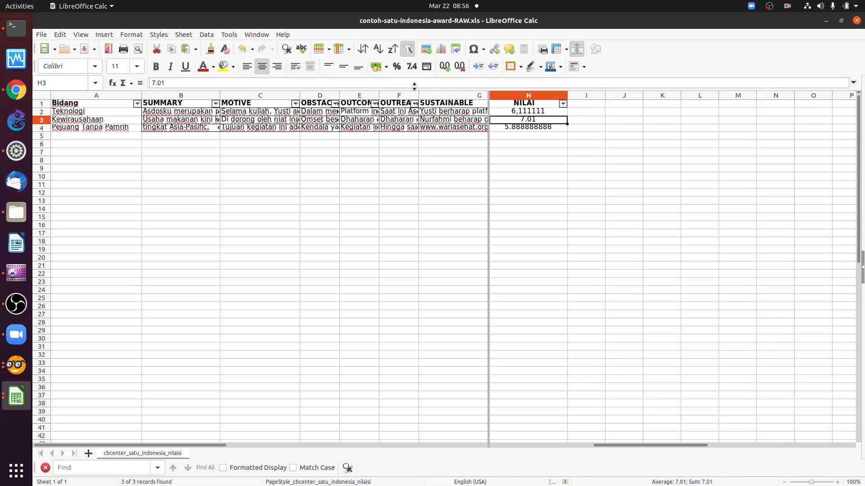
# Change the score in cell H3 to use a decimal comma, giving 7,01.
pyautogui.click(412, 86)
pyautogui.press('Left')
pyautogui.press('Left')
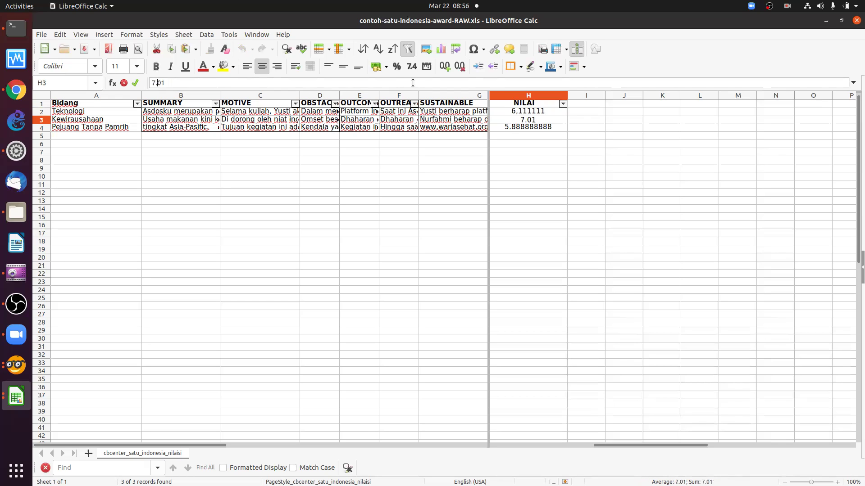
pyautogui.press('BackSpace')
pyautogui.write(',')
pyautogui.press('Return')
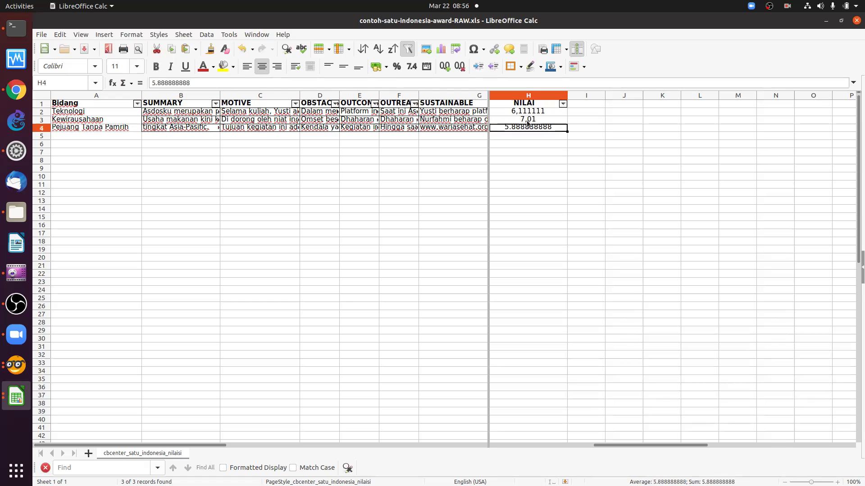
# Rewrite the score in cell H4 with a decimal comma as 5,888888888.
pyautogui.click(221, 85)
pyautogui.press('Left')
pyautogui.press('Left')
pyautogui.press('Left')
pyautogui.press('Left')
pyautogui.press('Left')
pyautogui.press('Left')
pyautogui.press('Left')
pyautogui.press('Left')
pyautogui.press('Left')
pyautogui.press('BackSpace')
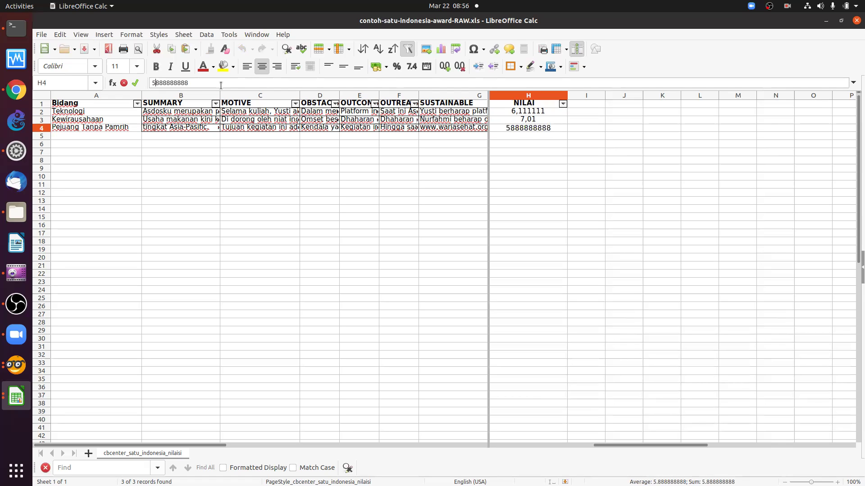
pyautogui.write(',')
pyautogui.press('Return')
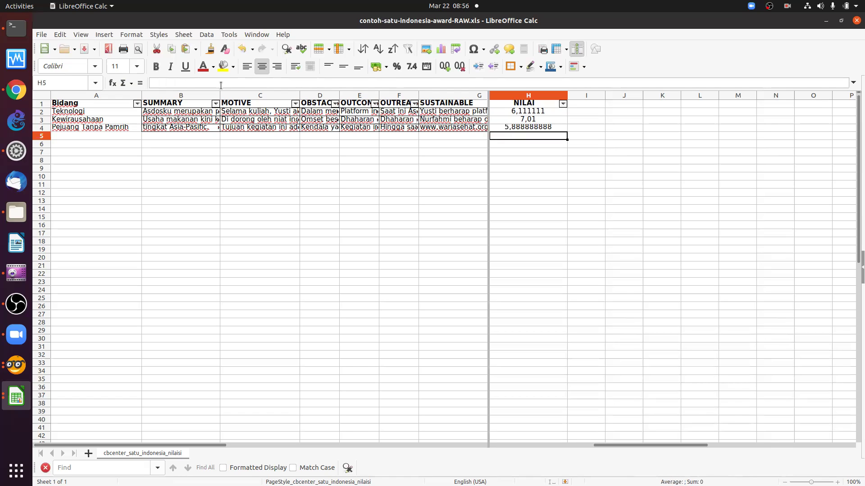
pyautogui.press('Up')
pyautogui.press('Up')
pyautogui.press('Up')
pyautogui.press('Up')
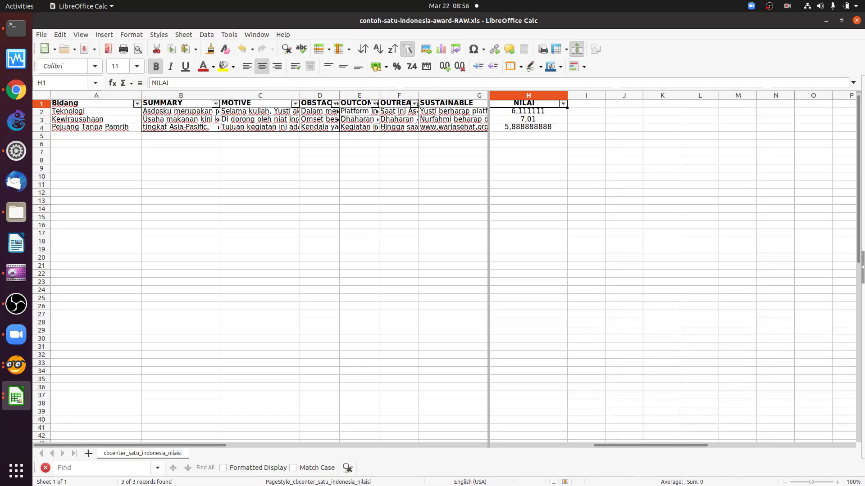
pyautogui.click(182, 82)
pyautogui.write('cC#')
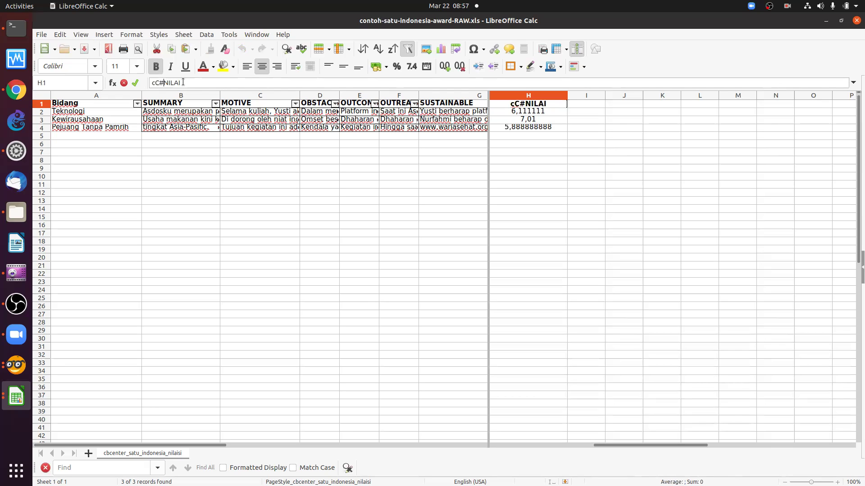
pyautogui.press('Left')
pyautogui.press('BackSpace')
pyautogui.press('BackSpace')
pyautogui.press('Delete')
pyautogui.press('Return')
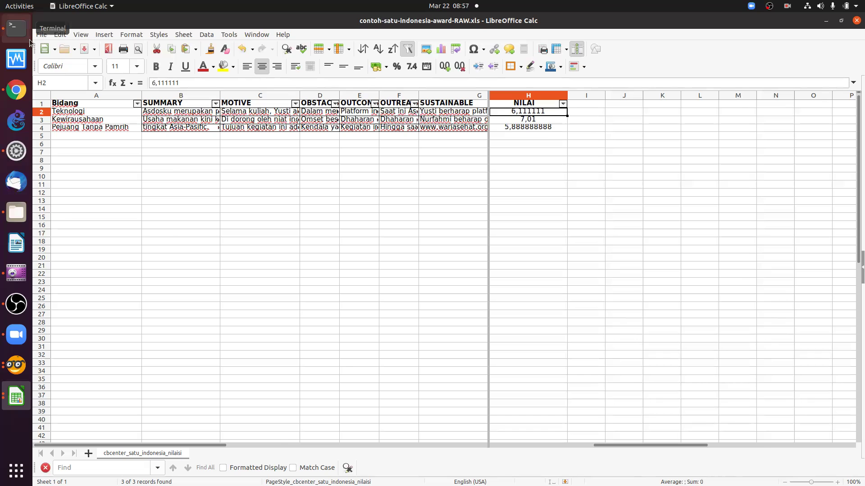
# Save the reduced spreadsheet as contoh-satu-indonesia-award-RAW in Excel 97–2003 (.xls) format in the BIGDATA folder, overwriting the existing file.
pyautogui.click(41, 34)
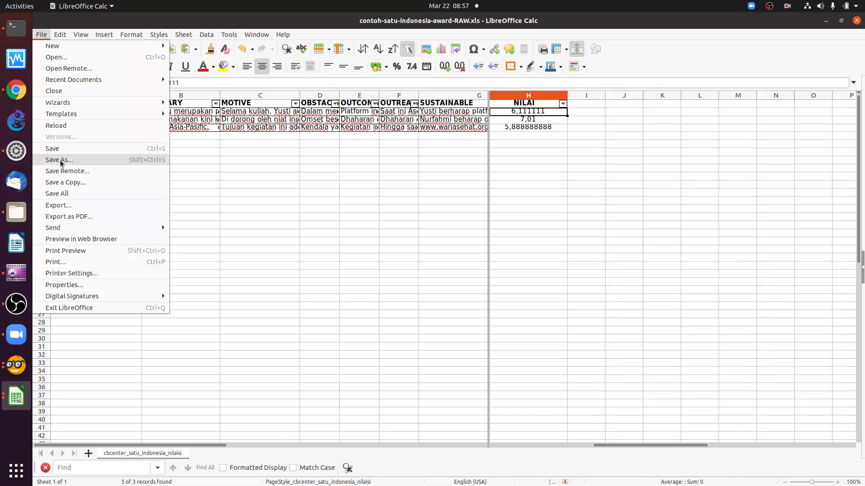
pyautogui.click(60, 163)
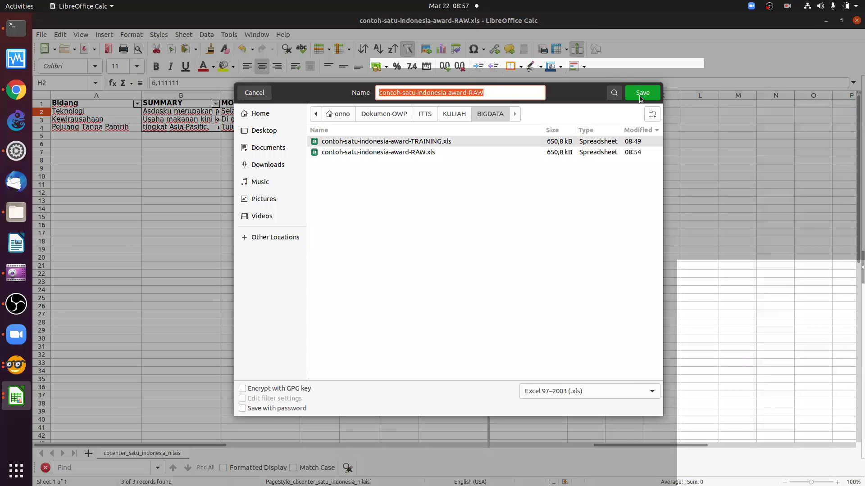
pyautogui.click(640, 93)
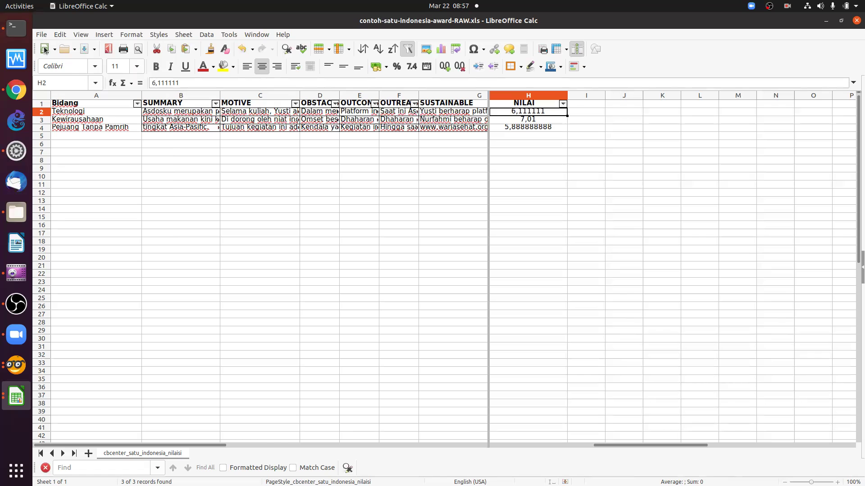
# Save the sheet as contoh-satu-indonesia-award-RAW in Text CSV format, with Unicode (UTF-8) encoding and a comma field delimiter.
pyautogui.hotkey('alt', 'f')
pyautogui.press('a')
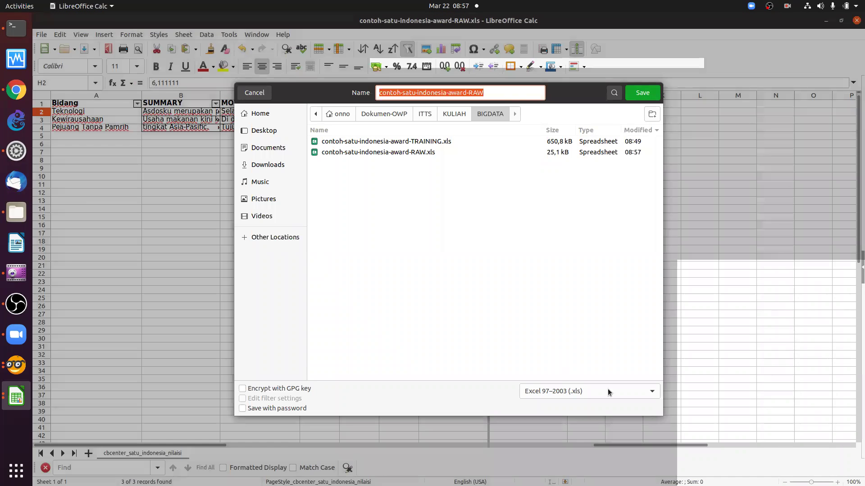
pyautogui.click(607, 390)
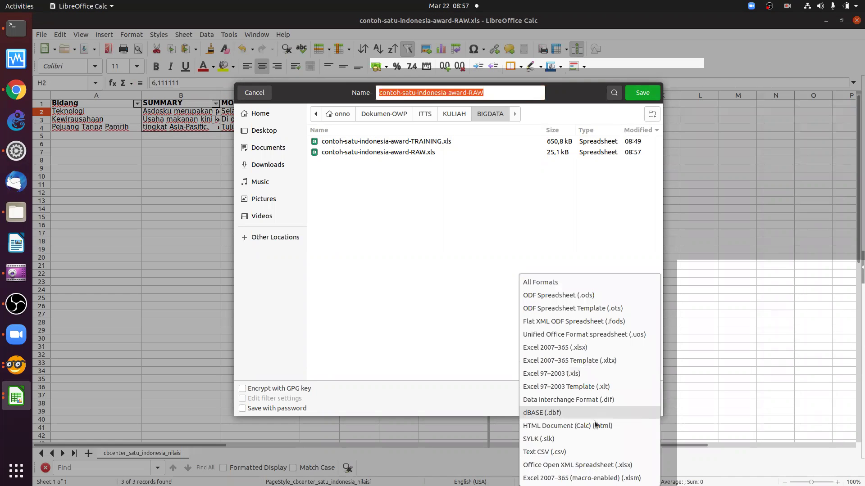
pyautogui.click(580, 450)
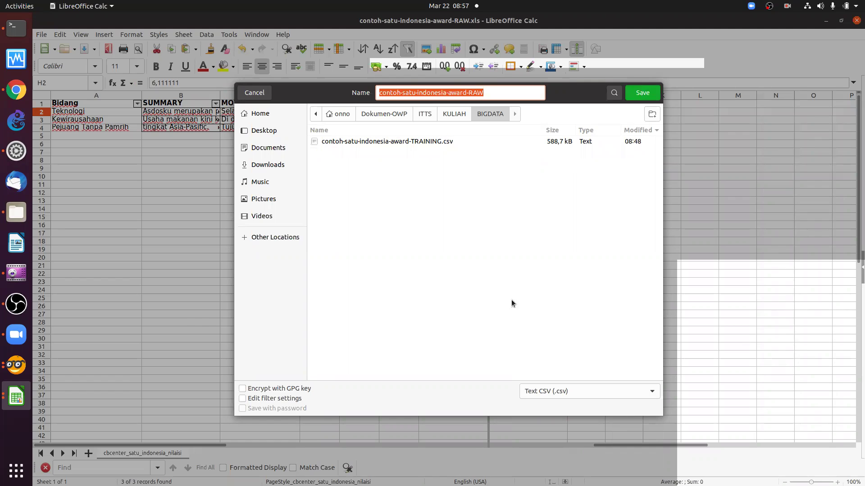
pyautogui.press('Return')
pyautogui.press('Return')
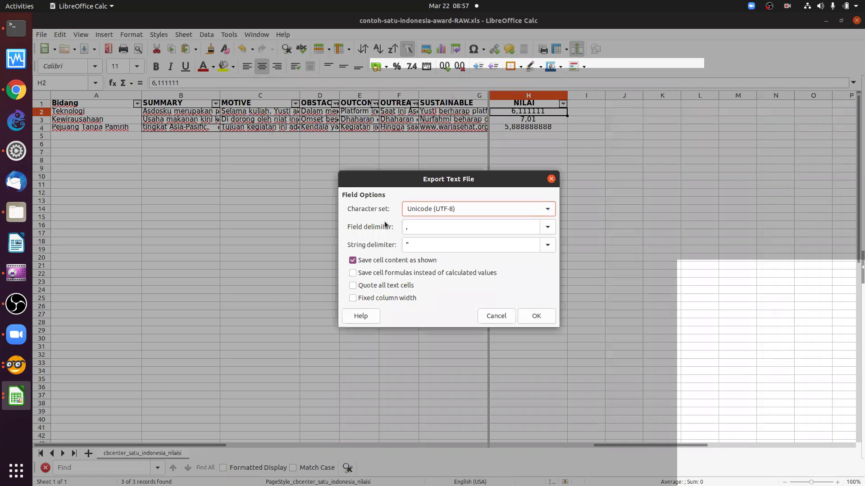
pyautogui.click(524, 320)
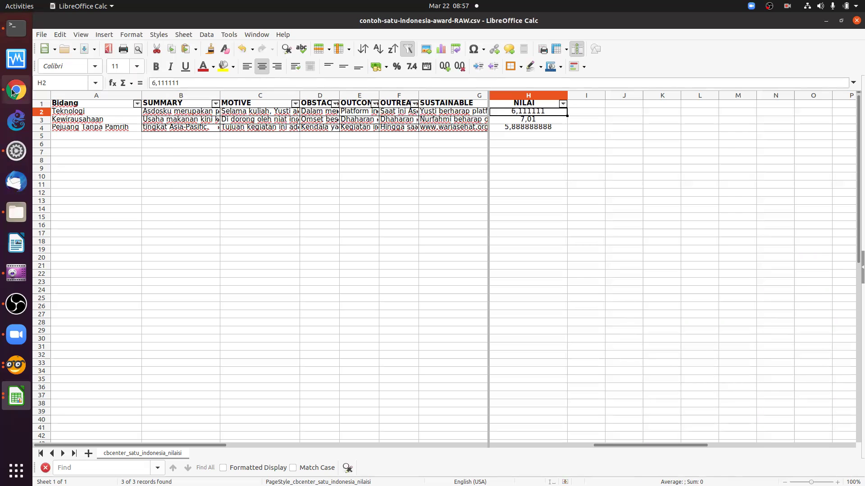
# Switch to Orange and load contoh-satu-indonesia-award-RAW.csv from the Dokumen-OWP/ITTS/KULIAH/BIGDATA folder into the Corpus widget.
pyautogui.hotkey('alt', 'Tab')
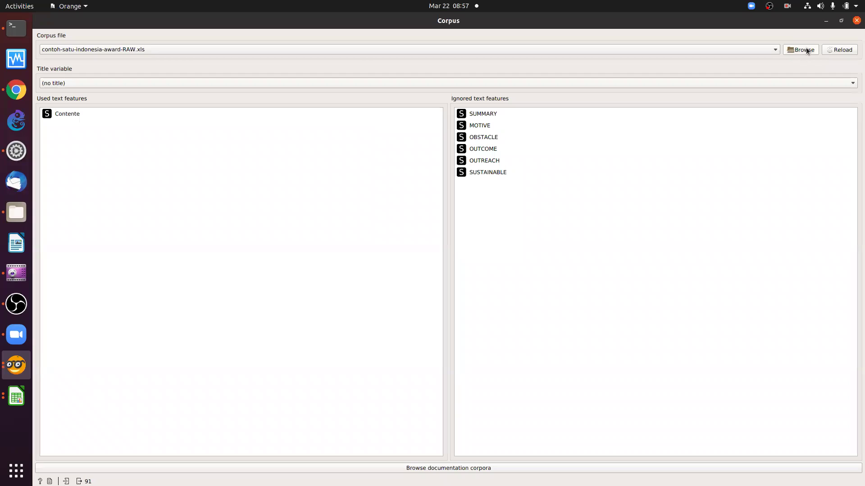
pyautogui.click(804, 49)
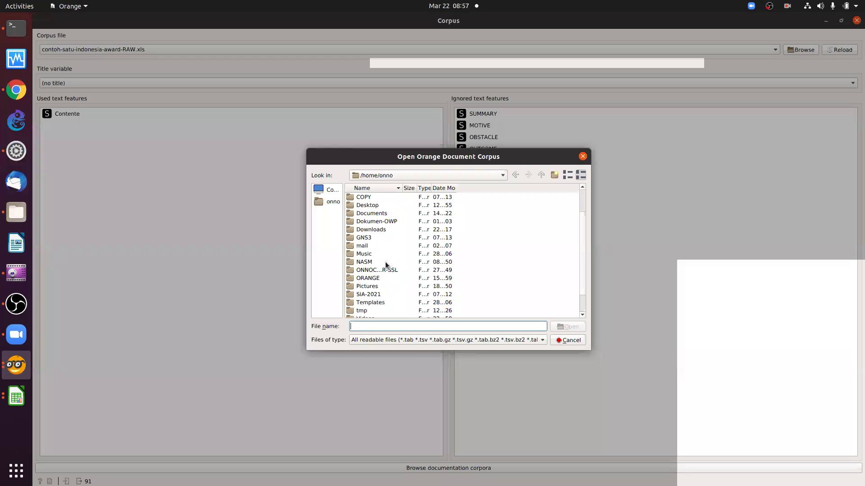
pyautogui.click(377, 221)
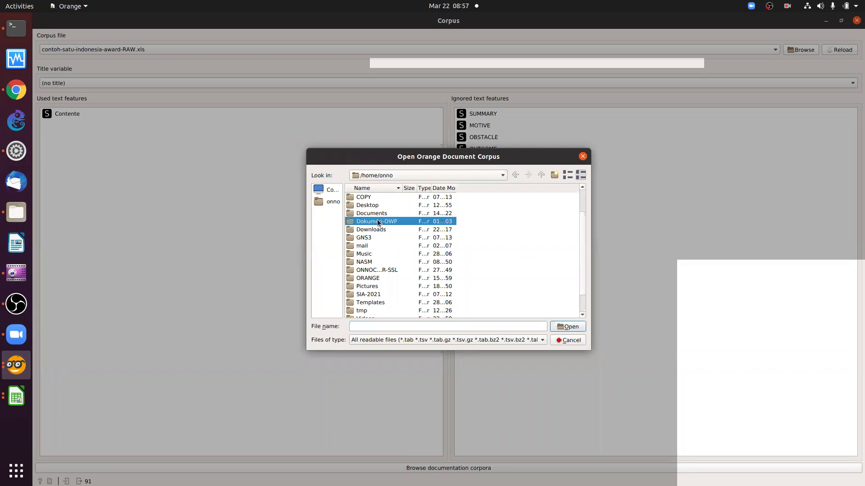
pyautogui.press('Return')
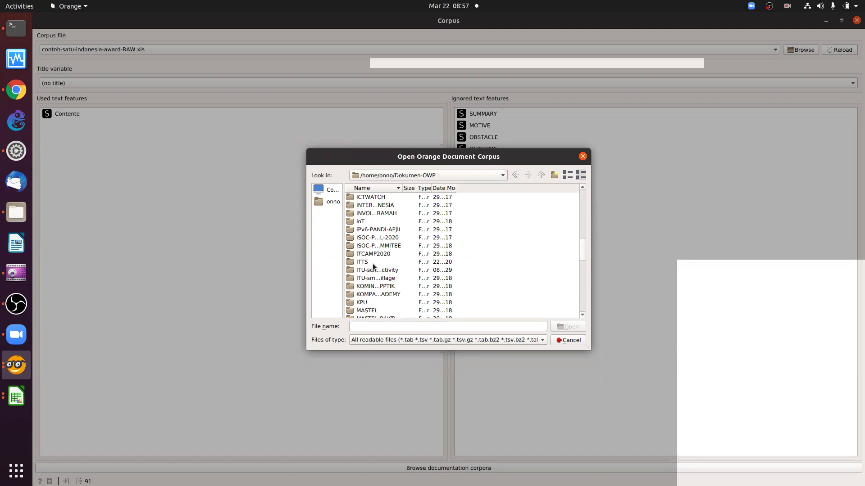
pyautogui.click(370, 264)
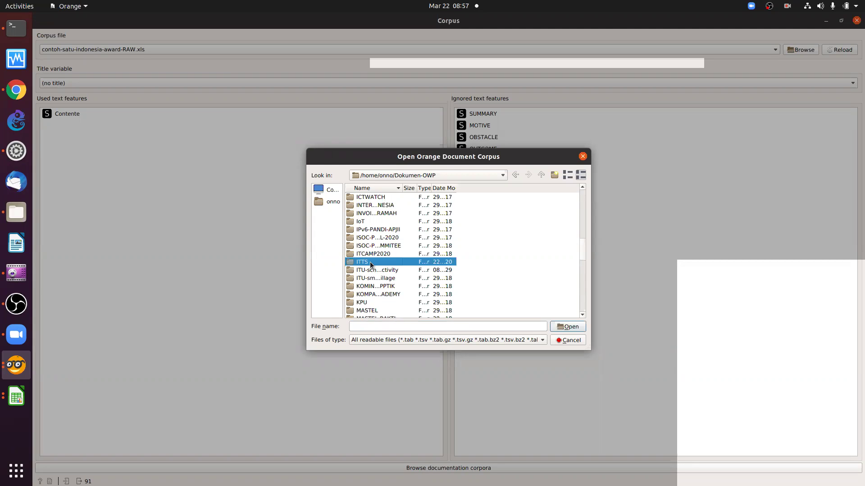
pyautogui.press('Return')
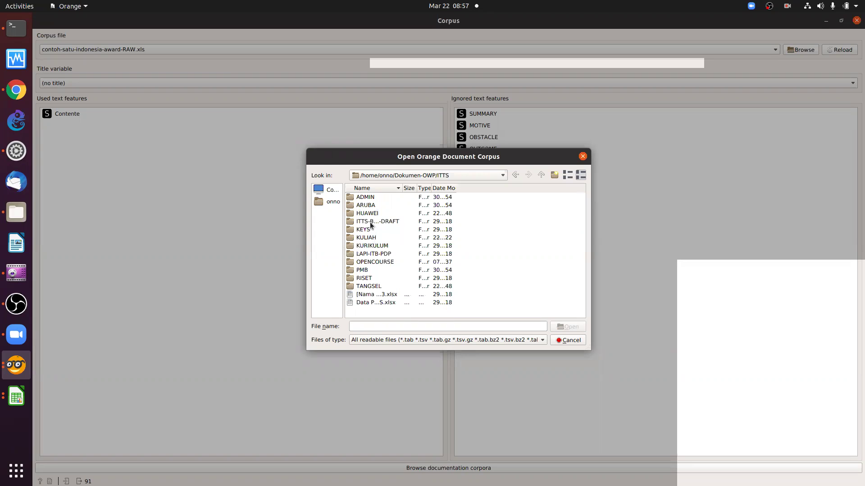
pyautogui.doubleClick(366, 238)
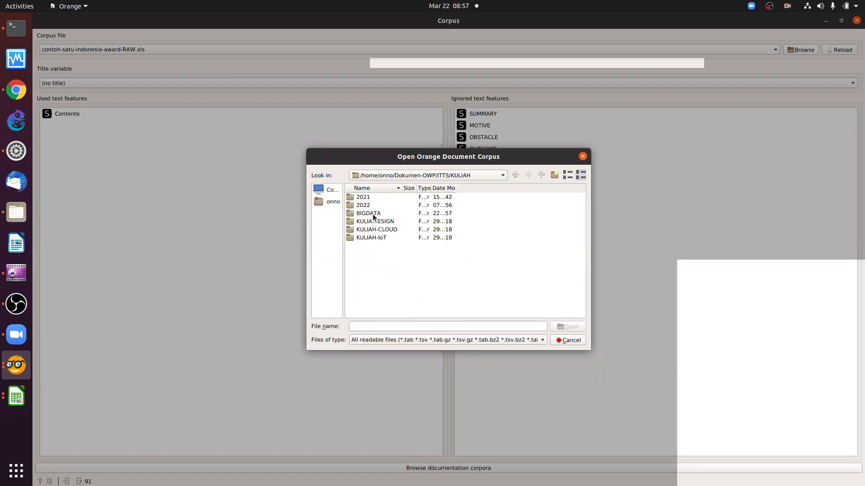
pyautogui.doubleClick(420, 211)
pyautogui.moveTo(402, 187); pyautogui.dragTo(558, 187)
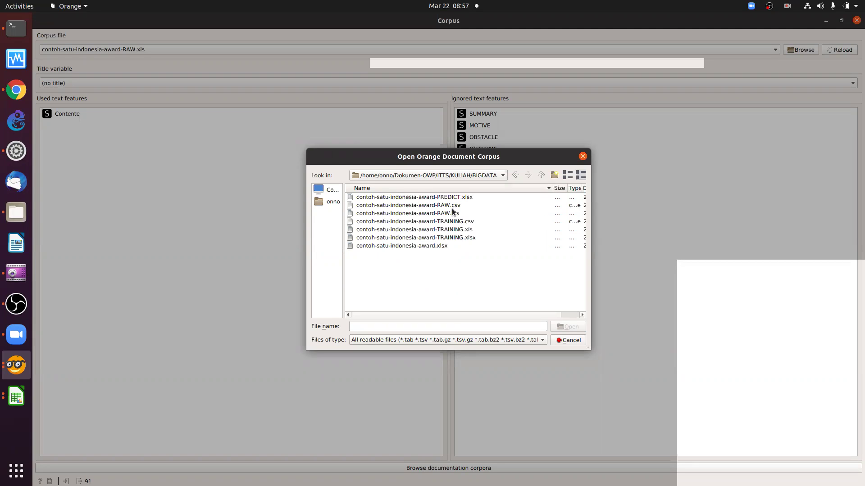
pyautogui.click(452, 207)
pyautogui.doubleClick(452, 206)
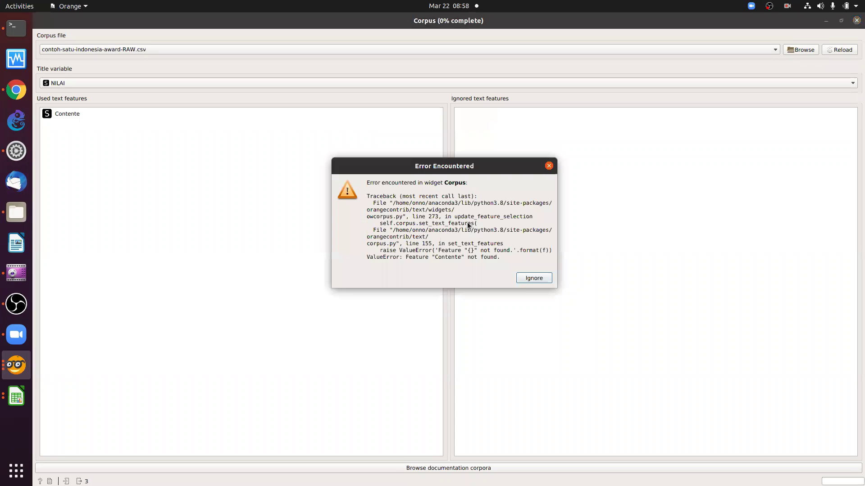
pyautogui.click(532, 280)
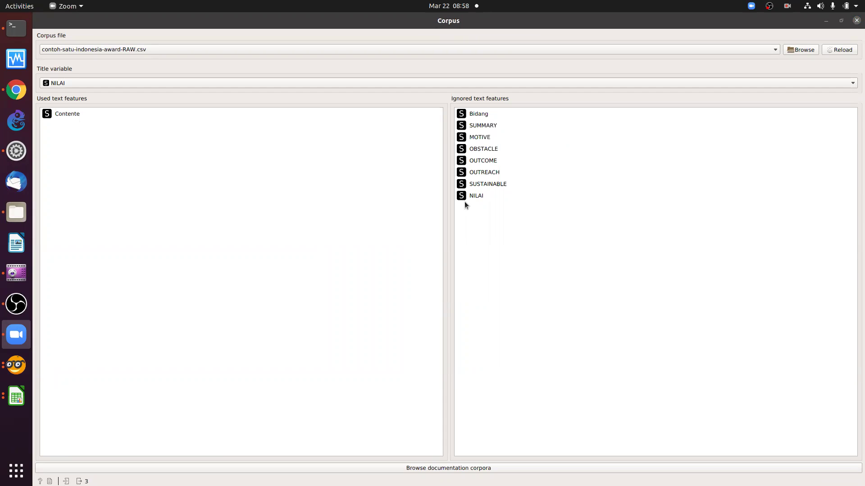
# Move the Contente feature from the used to the ignored text features and close the Corpus settings.
pyautogui.click(66, 114)
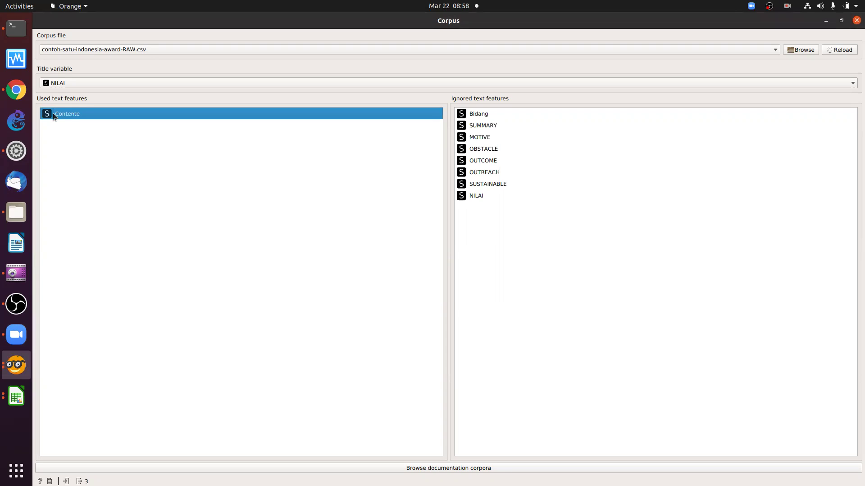
pyautogui.moveTo(53, 114); pyautogui.dragTo(511, 226)
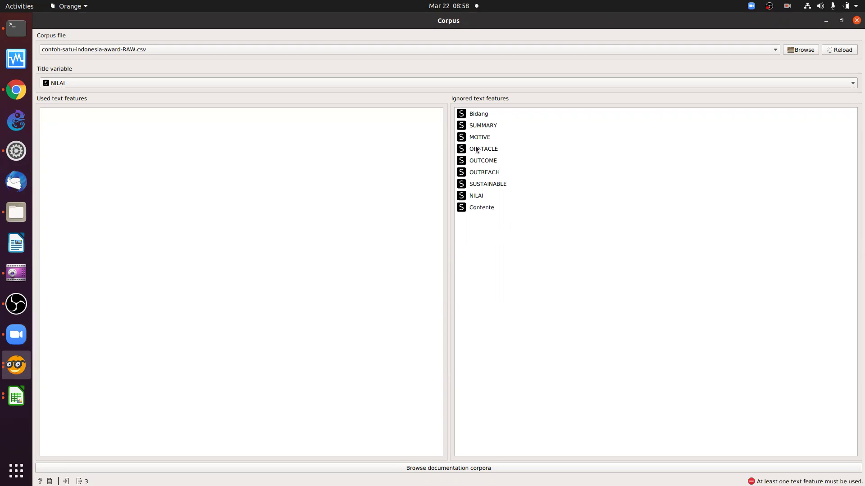
pyautogui.click(463, 197)
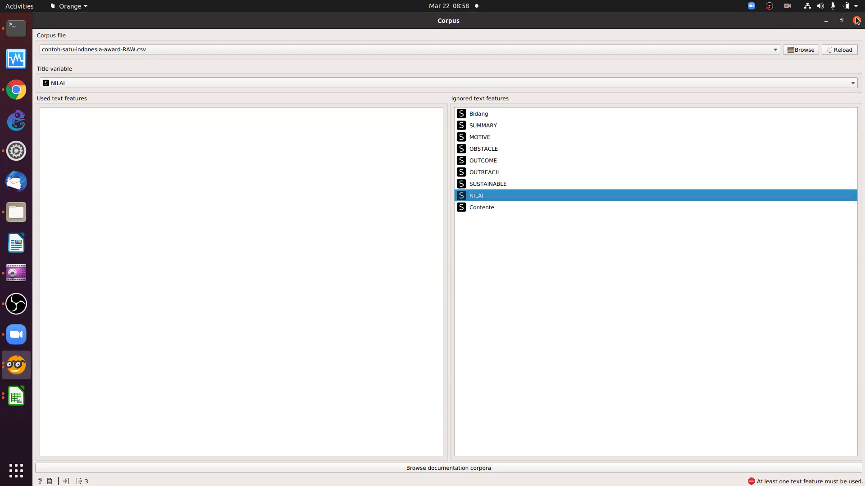
pyautogui.press('Escape')
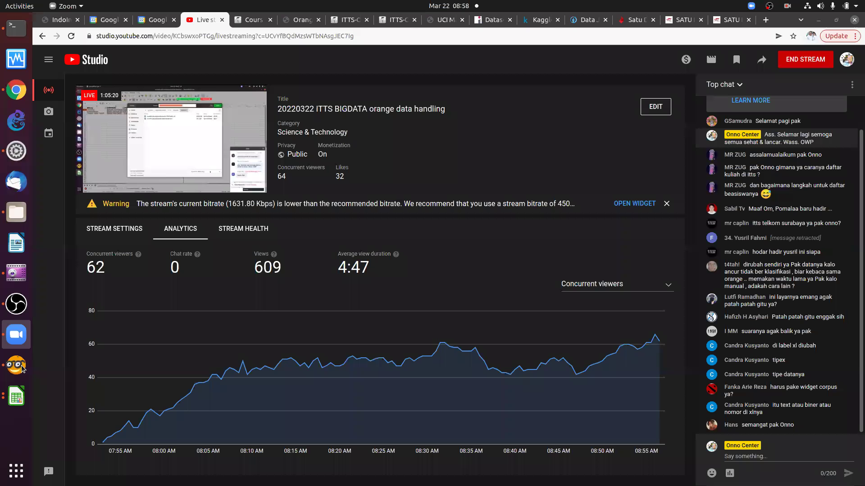
# Reopen the Corpus widget to check its list of ignored text features, and close it again.
pyautogui.hotkey('alt', 'Tab')
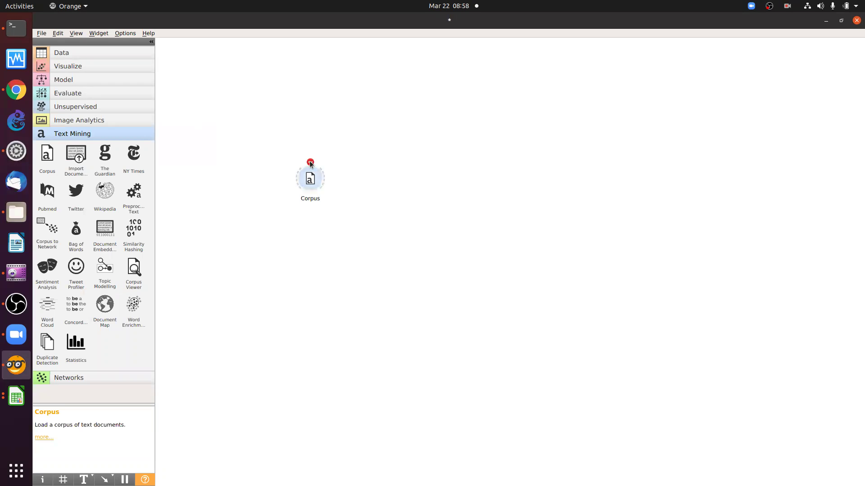
pyautogui.doubleClick(309, 181)
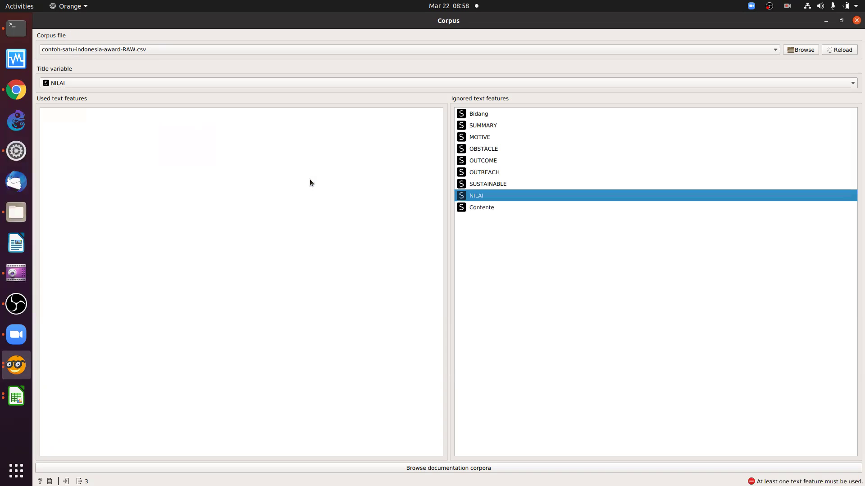
pyautogui.click(477, 209)
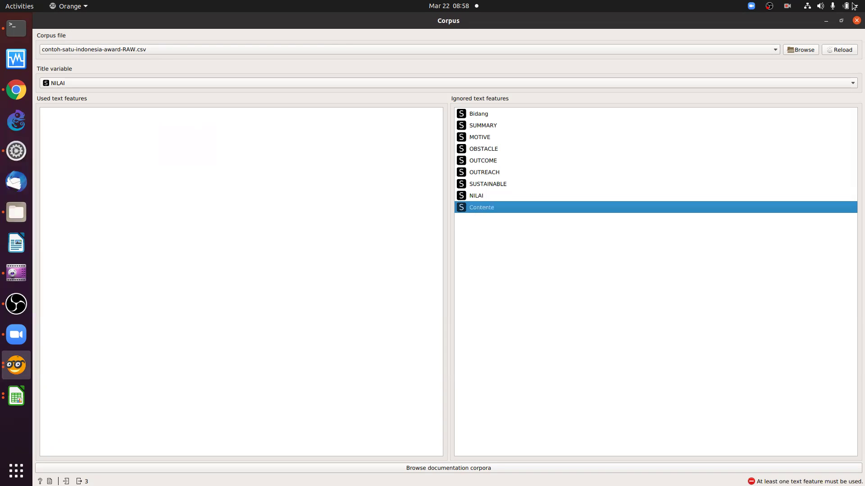
pyautogui.click(856, 21)
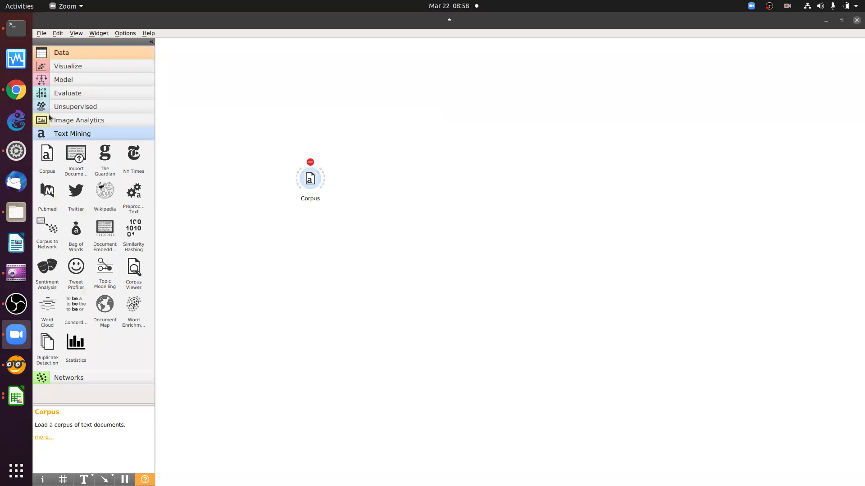
# Add a Data Table widget to the canvas, connect the Corpus output to it, and view the table's contents.
pyautogui.click(93, 55)
pyautogui.moveTo(445, 140); pyautogui.dragTo(460, 153)
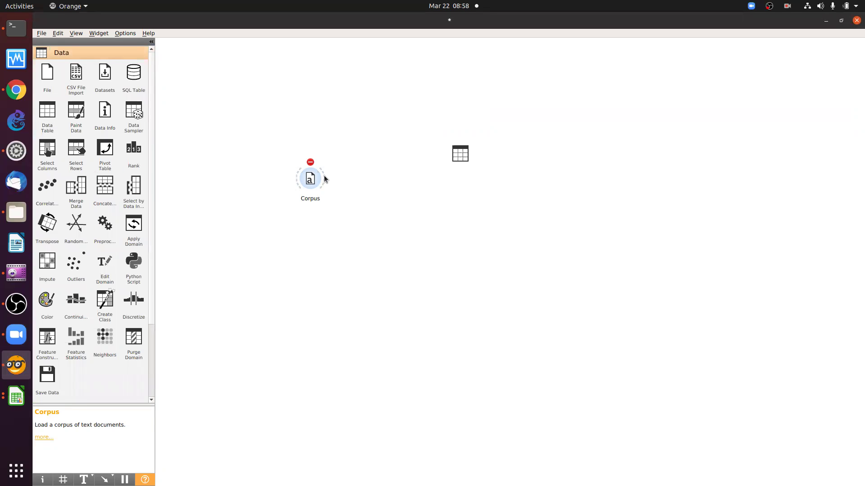
pyautogui.moveTo(326, 179); pyautogui.dragTo(463, 144)
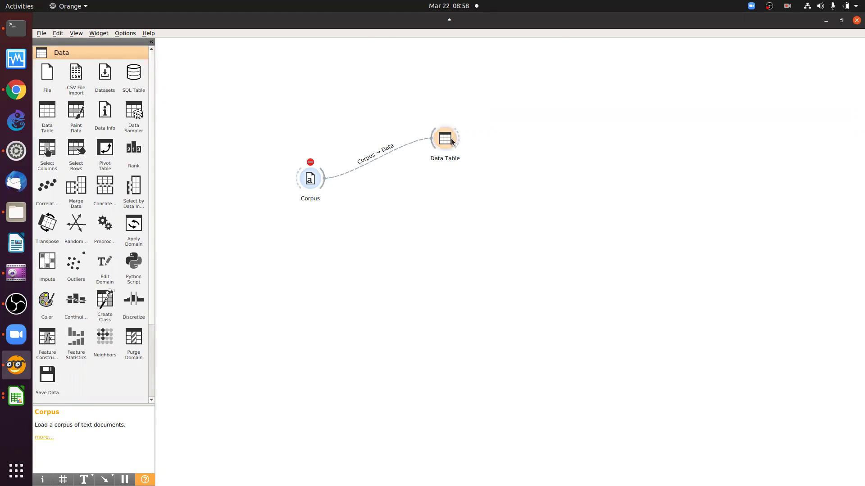
pyautogui.doubleClick(451, 141)
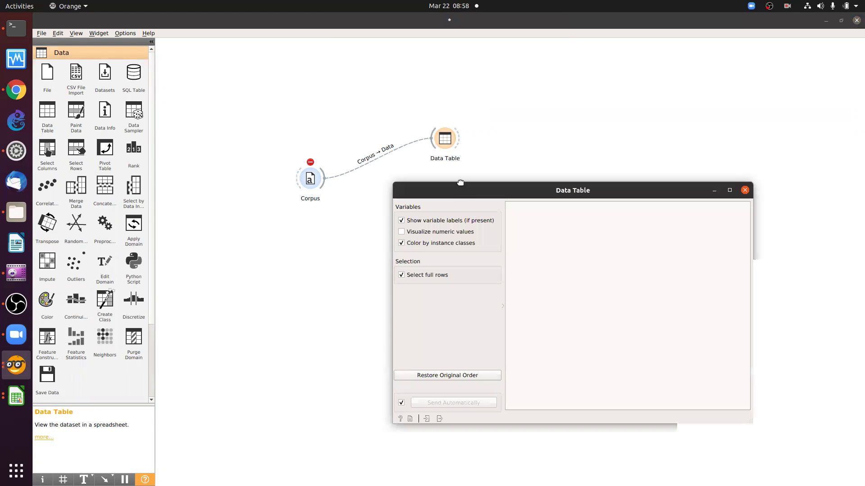
pyautogui.moveTo(460, 183); pyautogui.dragTo(376, 104)
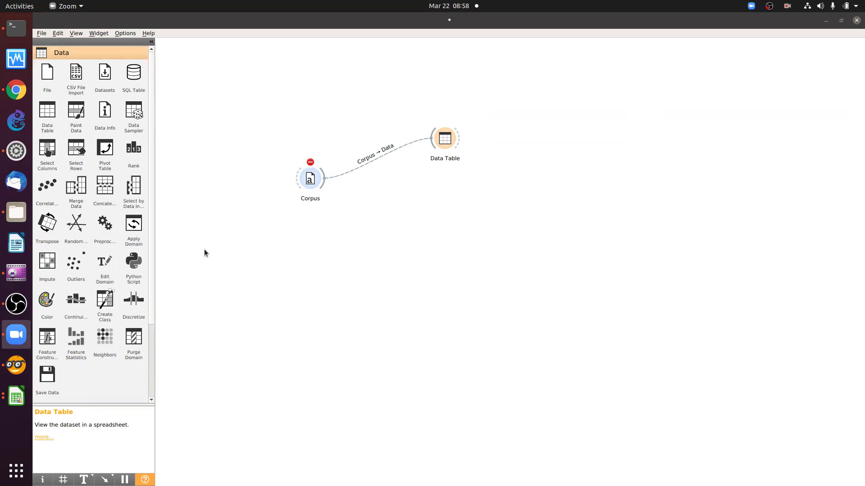
# Switch to LibreOffice Calc and examine the header columns of contoh-satu-indonesia-award-RAW.csv from Bidang to beyond NILAI.
pyautogui.click(19, 397)
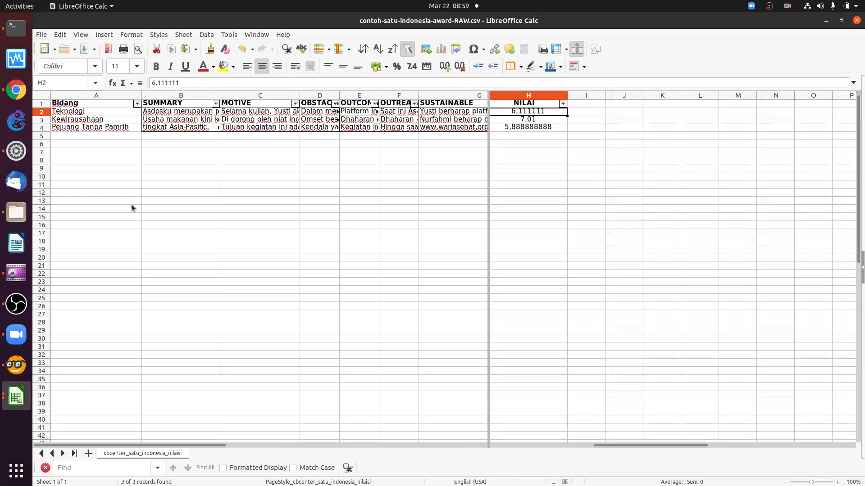
pyautogui.moveTo(131, 202); pyautogui.dragTo(131, 206)
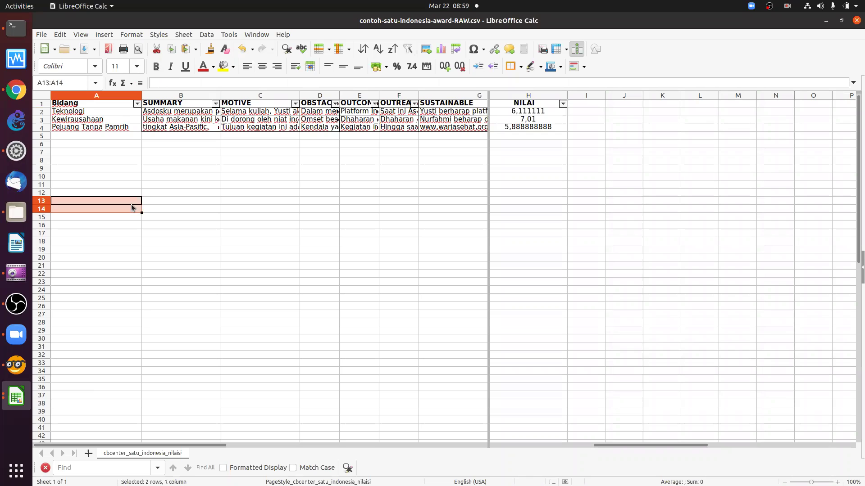
pyautogui.press('Up')
pyautogui.hotkey('ctrl', 'Home')
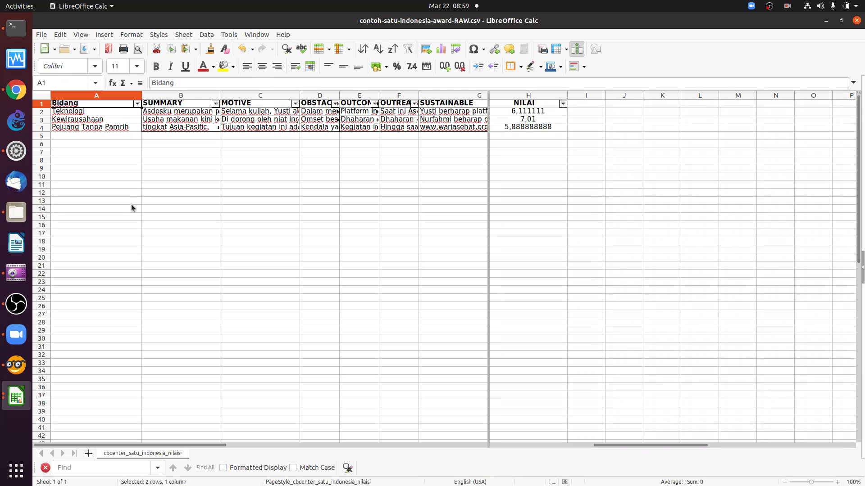
pyautogui.press('Right')
pyautogui.press('Right')
pyautogui.press('Right')
pyautogui.press('Right')
pyautogui.press('Right')
pyautogui.press('Right')
pyautogui.press('Right')
pyautogui.press('Right')
pyautogui.press('Right')
pyautogui.press('Right')
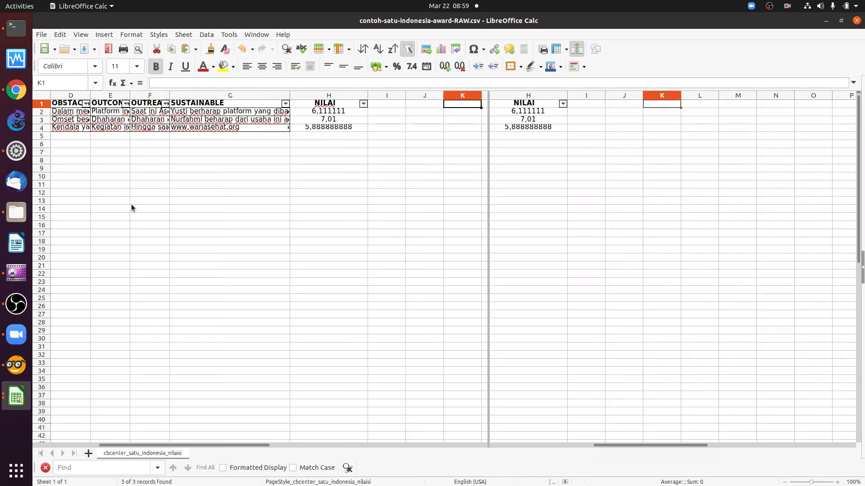
pyautogui.hotkey('ctrl', 'Home')
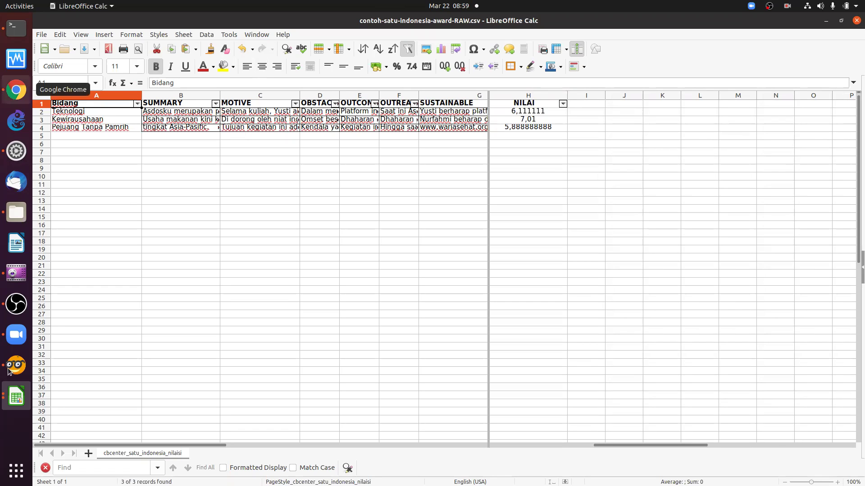
# Switch back to Orange and delete the Data Table widget from the canvas.
pyautogui.hotkey('alt', 'Tab')
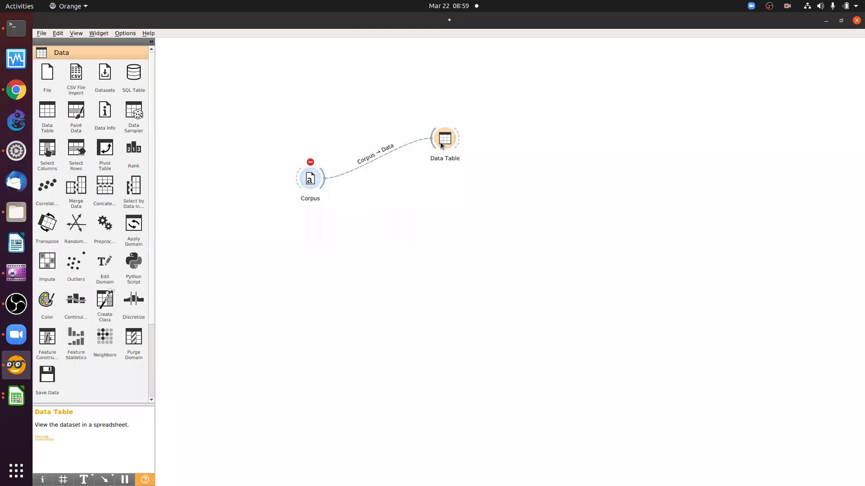
pyautogui.click(460, 169)
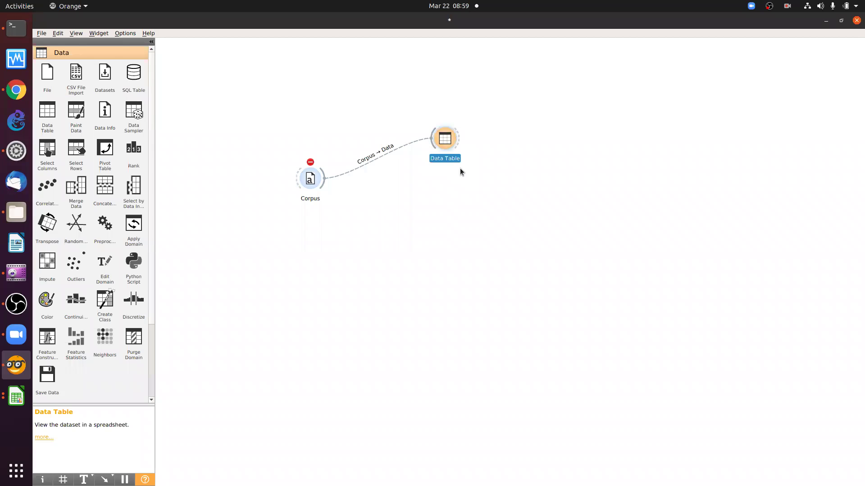
pyautogui.press('Delete')
# Load 2021-90-AI-READY-MOTIVE-ORI.xlsx from the SIA-2021/2021 folder into the Corpus widget and dismiss the error dialog.
pyautogui.rightClick(309, 179)
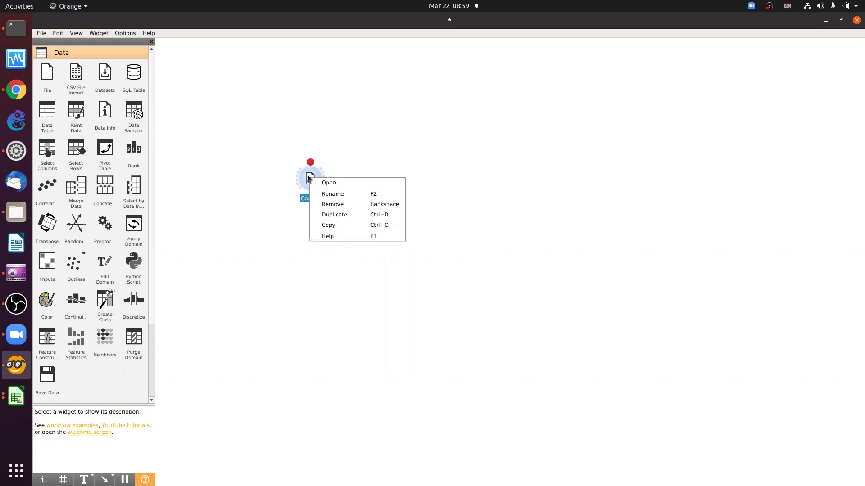
pyautogui.press('Escape')
pyautogui.doubleClick(308, 178)
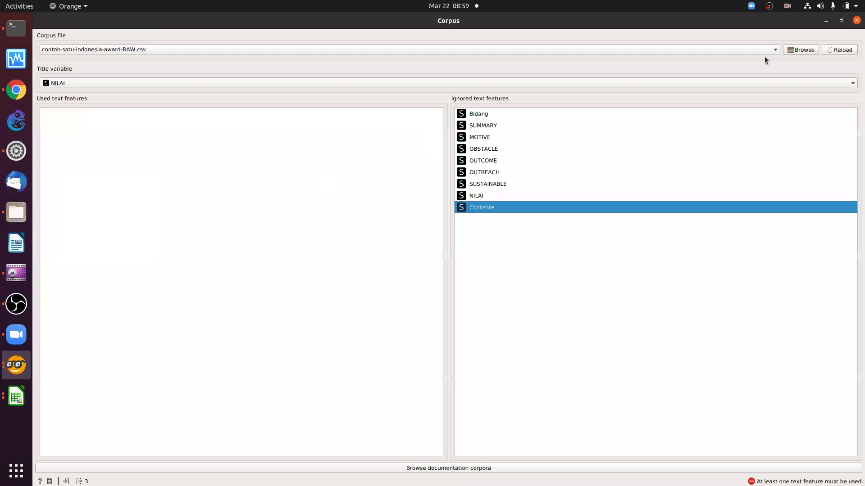
pyautogui.click(800, 51)
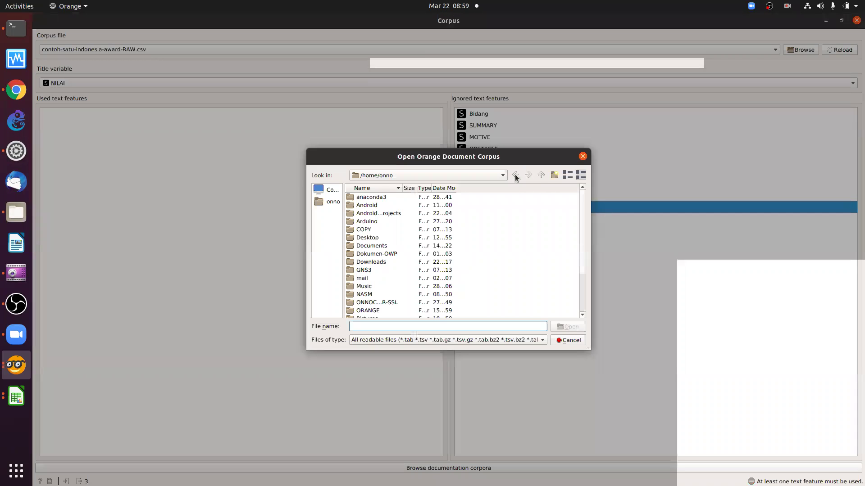
pyautogui.scroll(-3, 390, 256)
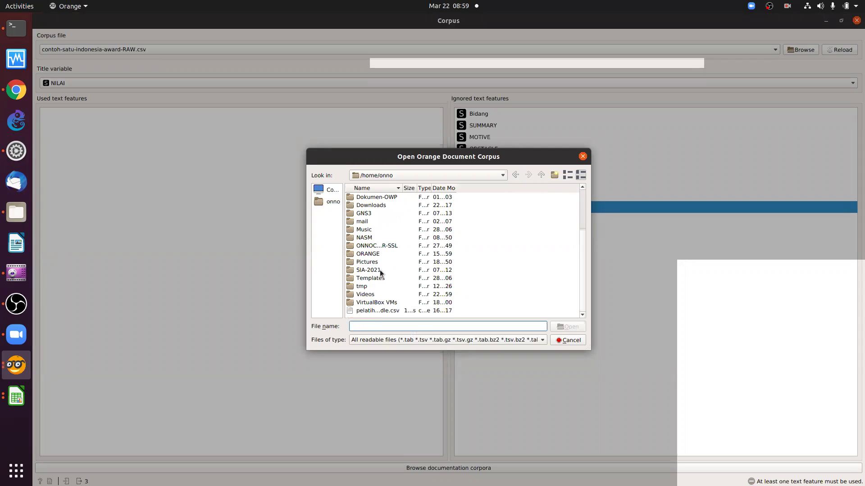
pyautogui.doubleClick(379, 269)
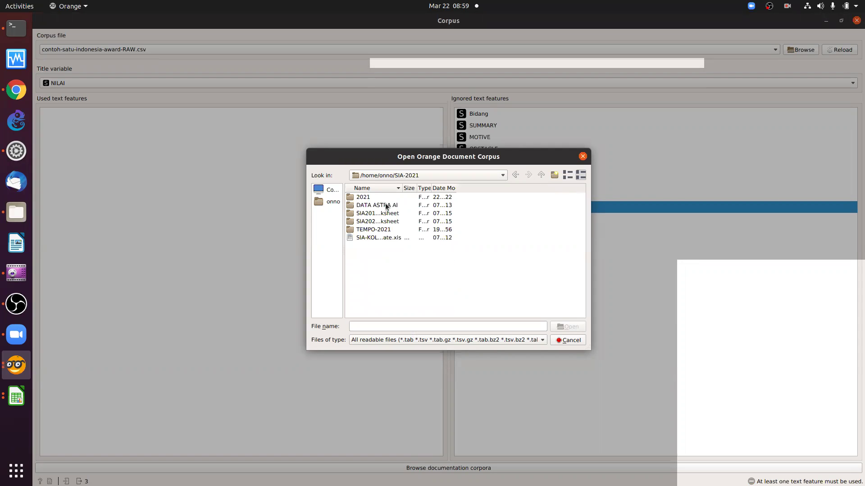
pyautogui.doubleClick(369, 197)
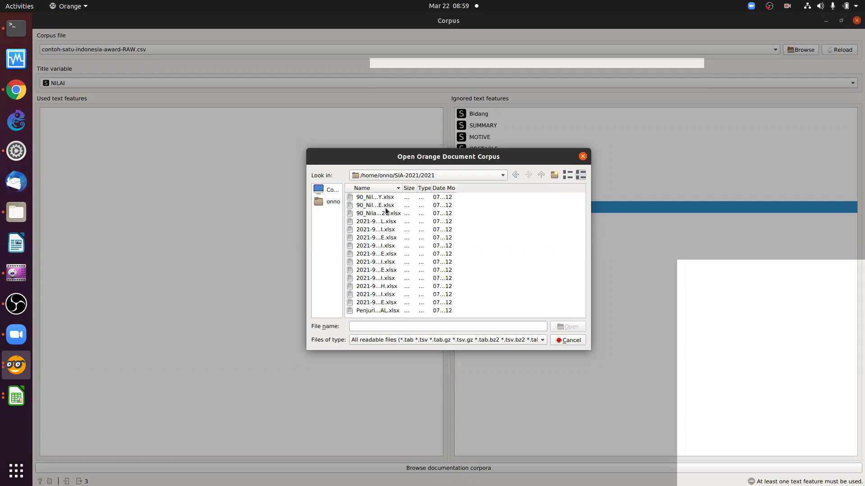
pyautogui.click(382, 212)
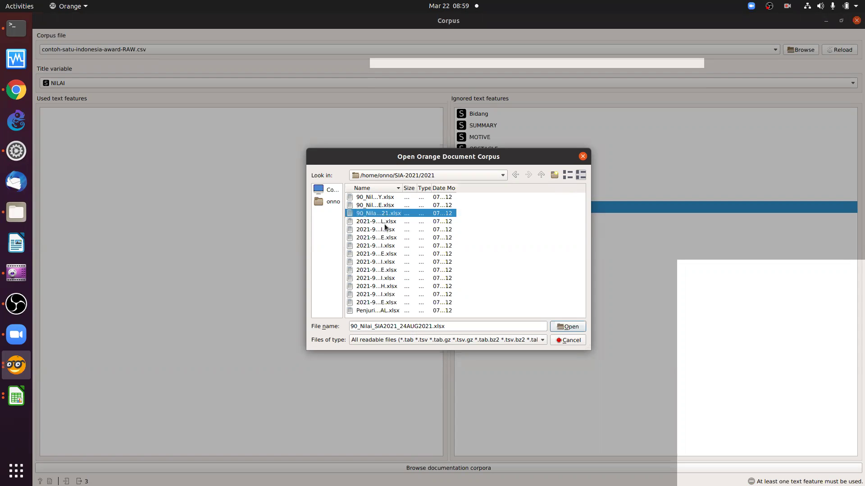
pyautogui.click(398, 230)
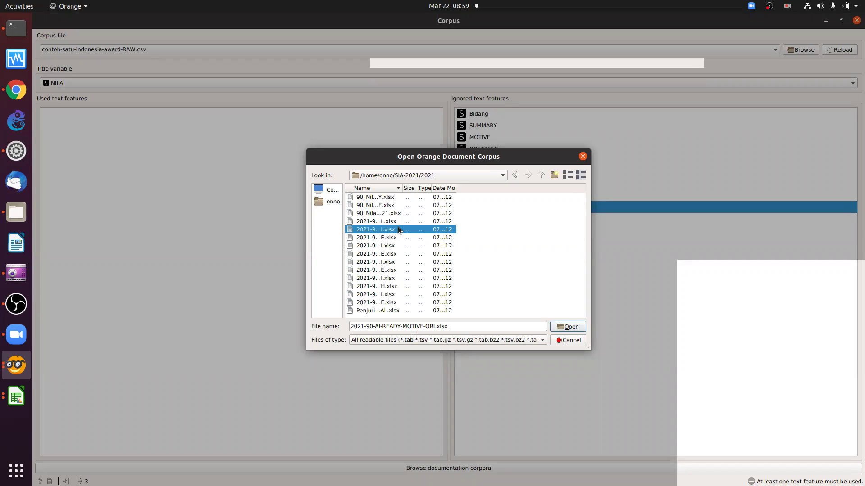
pyautogui.click(566, 328)
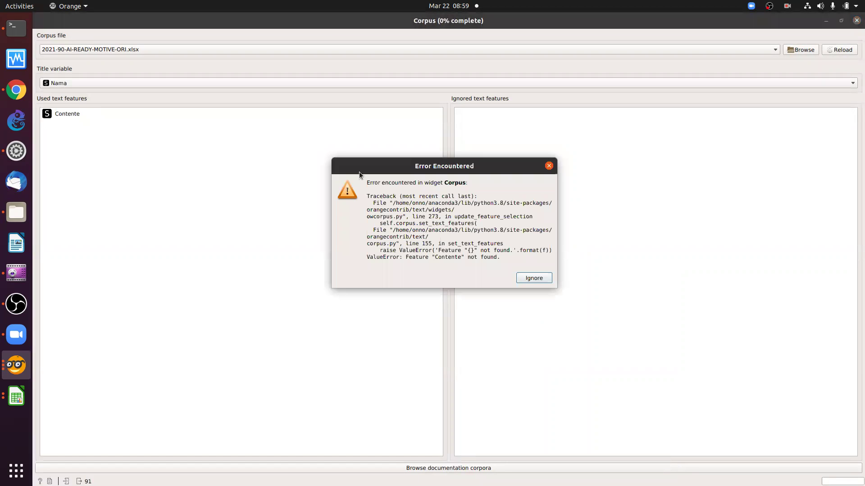
pyautogui.click(532, 278)
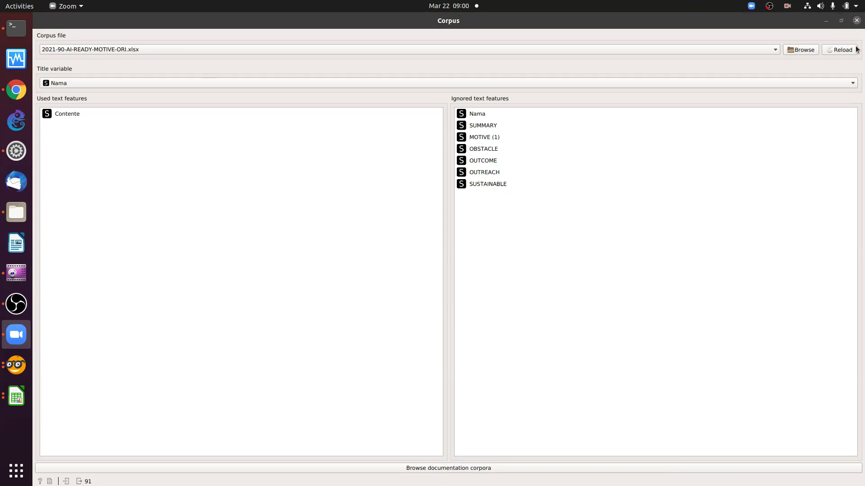
# Move the OUTCOME and OUTREACH features from the ignored to the used text features, dismissing any error dialog.
pyautogui.click(471, 156)
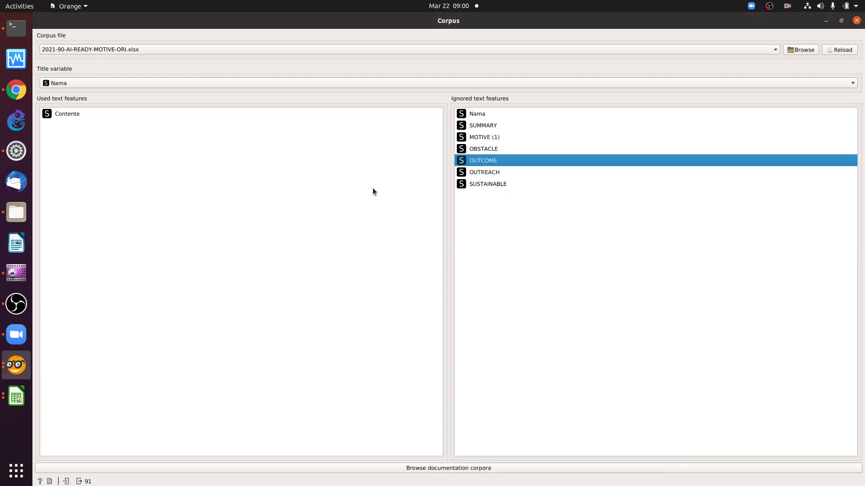
pyautogui.moveTo(372, 188); pyautogui.dragTo(372, 188)
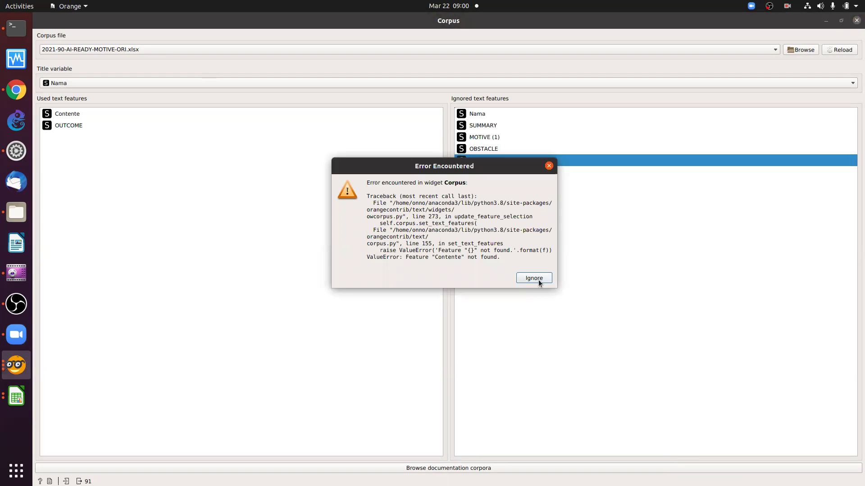
pyautogui.click(534, 278)
pyautogui.moveTo(468, 165); pyautogui.dragTo(98, 167)
pyautogui.press('Escape')
# Move the Contente feature to the ignored text features and close the Corpus settings.
pyautogui.click(61, 114)
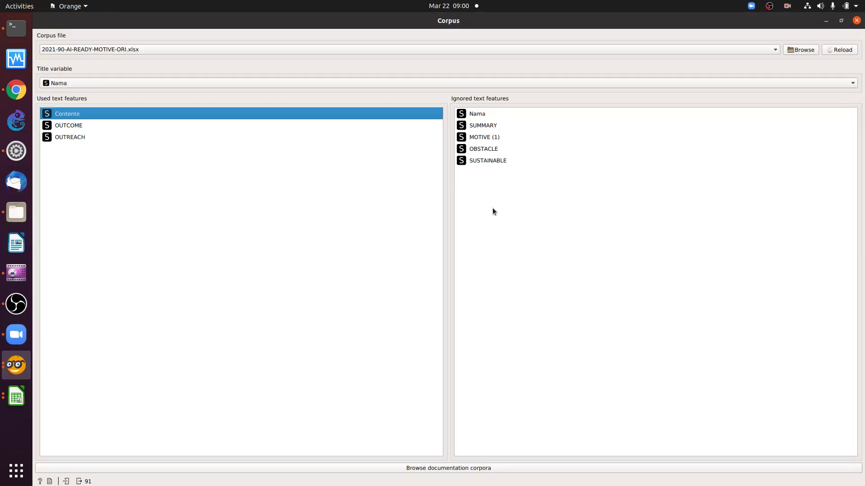
pyautogui.moveTo(493, 209); pyautogui.dragTo(493, 208)
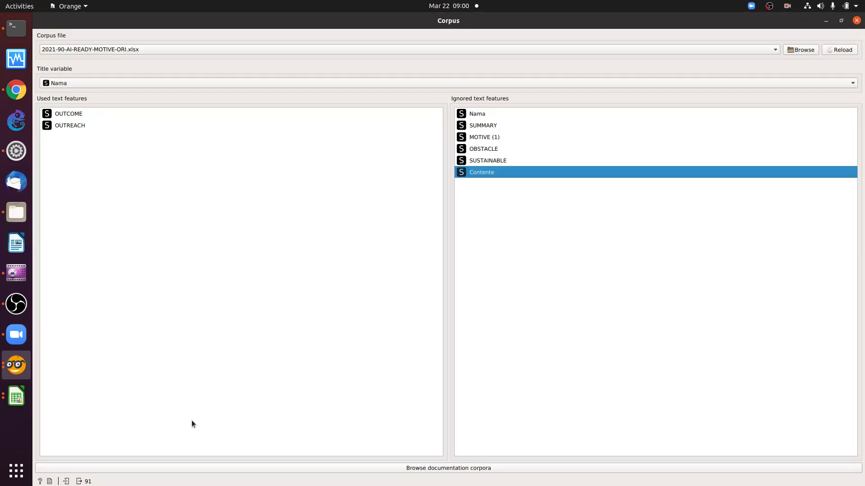
pyautogui.click(855, 21)
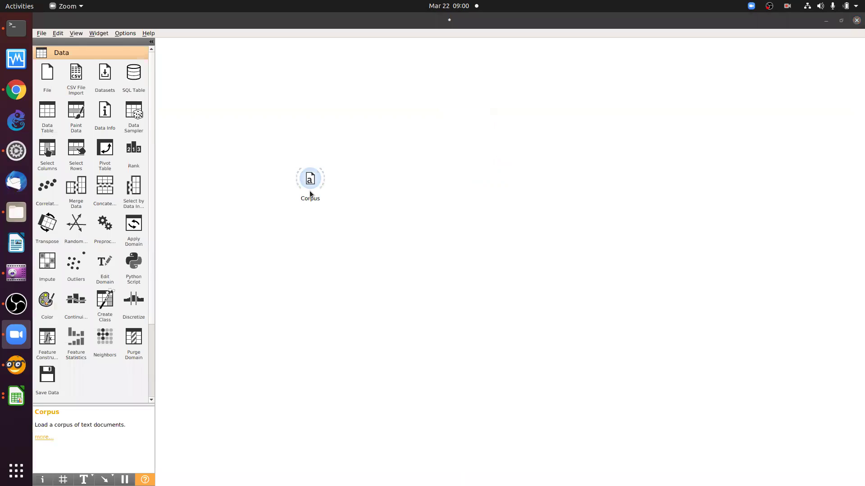
# Reposition the Corpus widget nearer the upper-left area of the canvas.
pyautogui.moveTo(310, 180); pyautogui.dragTo(214, 155)
pyautogui.rightClick(214, 159)
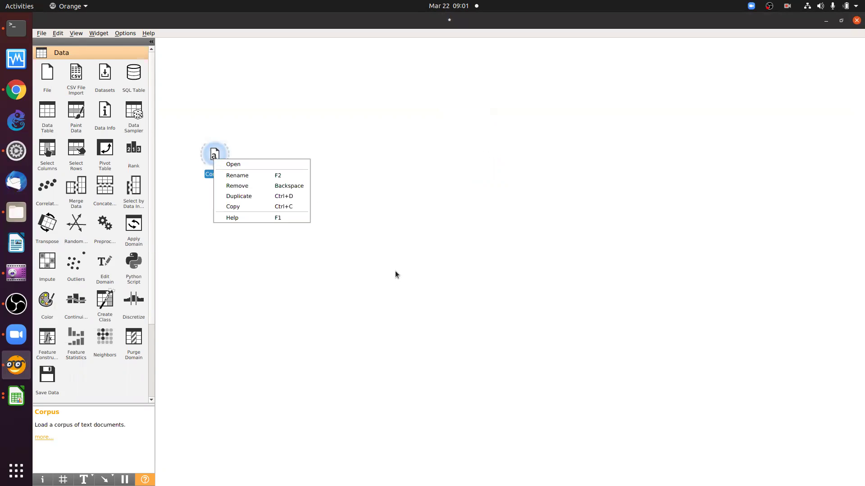
pyautogui.click(215, 156)
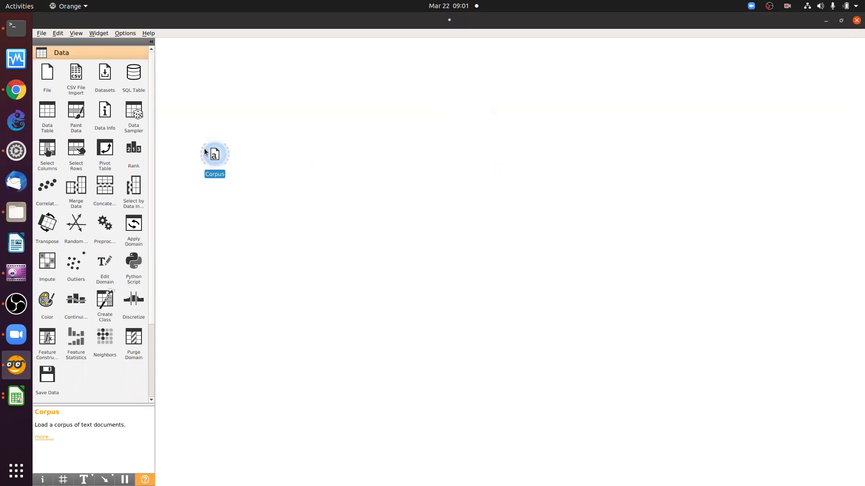
pyautogui.keyDown('ctrl'); pyautogui.click(206, 159); pyautogui.keyUp('ctrl')
pyautogui.rightClick(207, 158)
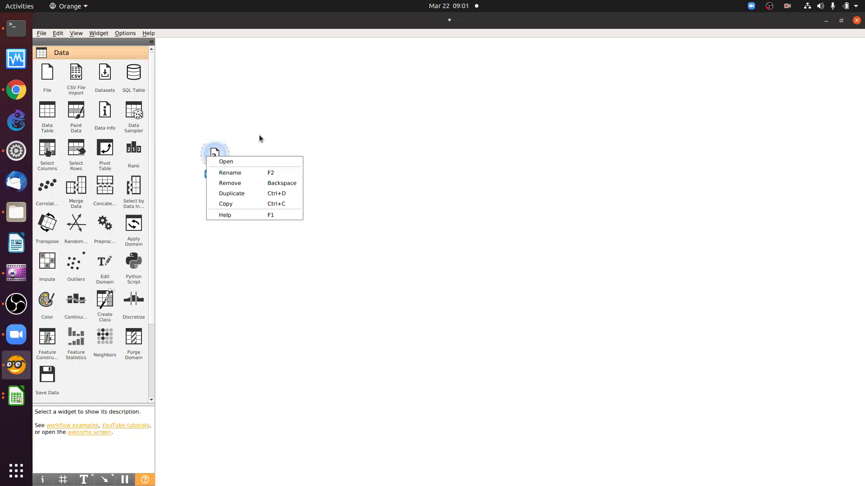
pyautogui.click(214, 156)
# Reopen the Corpus widget to check its text features and browse for corpus files, then close it without loading another file.
pyautogui.doubleClick(214, 155)
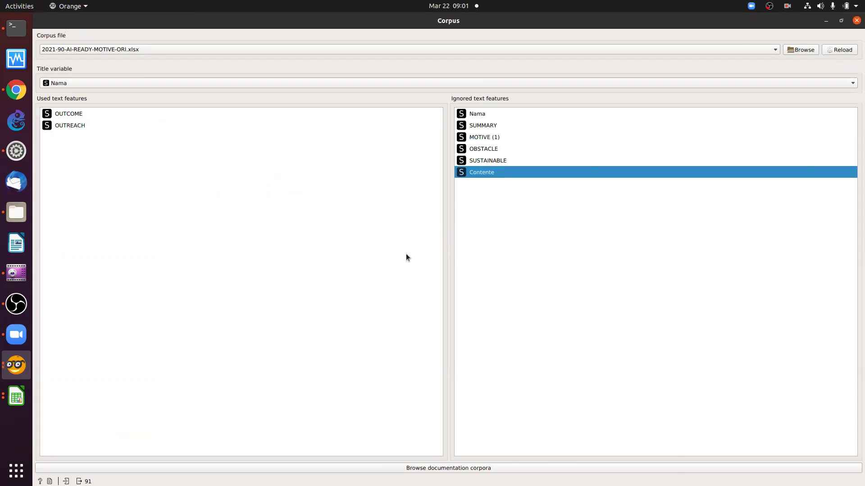
pyautogui.scroll(-3, 553, 186)
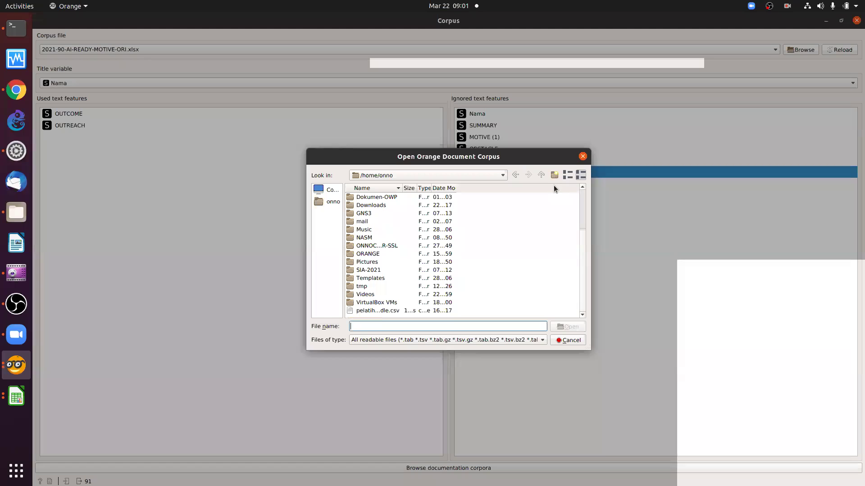
pyautogui.click(583, 157)
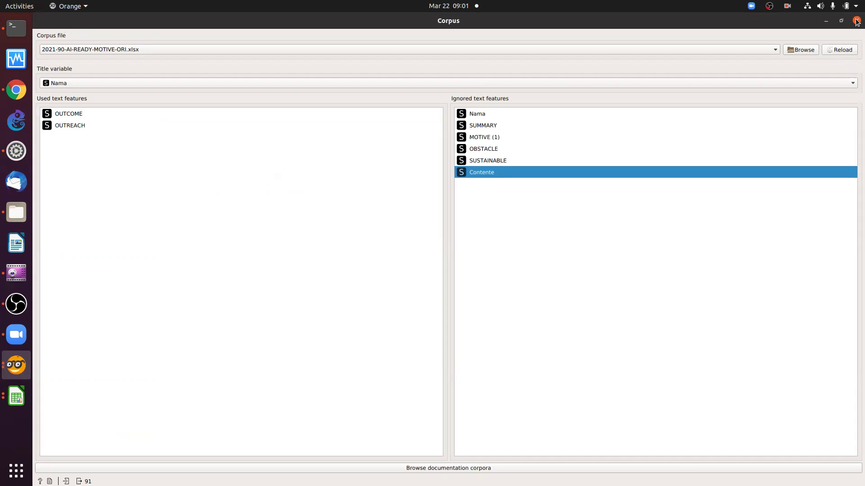
pyautogui.click(857, 21)
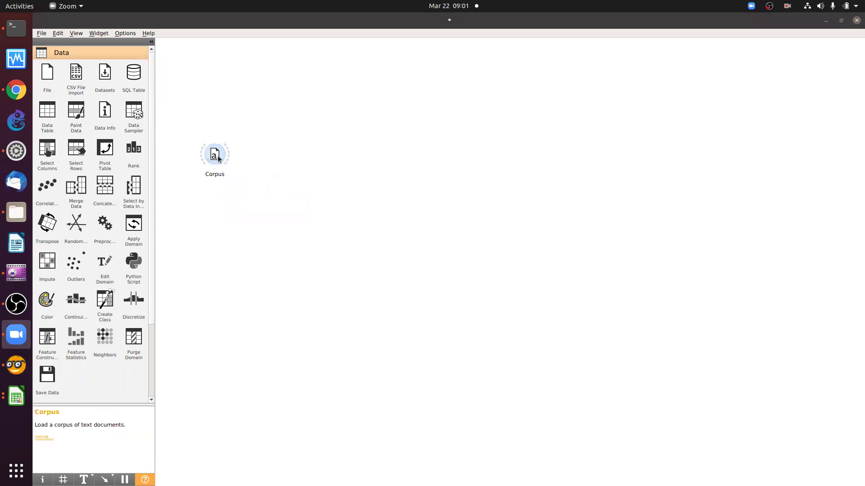
# Remove the Corpus widget from the canvas and add a Datasets widget.
pyautogui.doubleClick(215, 155)
pyautogui.rightClick(228, 192)
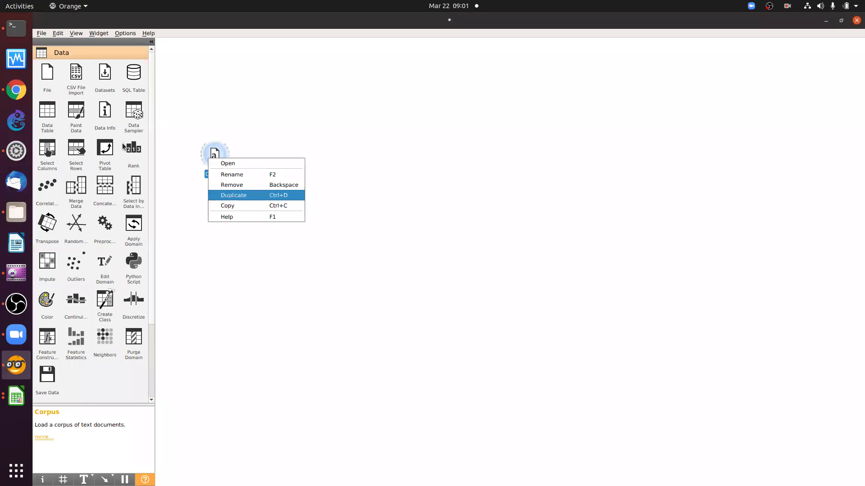
pyautogui.press('BackSpace')
pyautogui.click(104, 72)
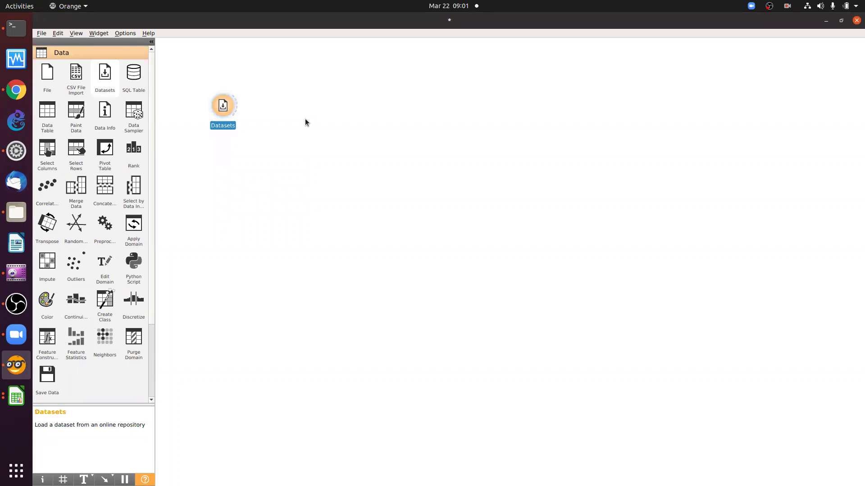
pyautogui.hotkey('ctrl', 'd')
pyautogui.rightClick(296, 110)
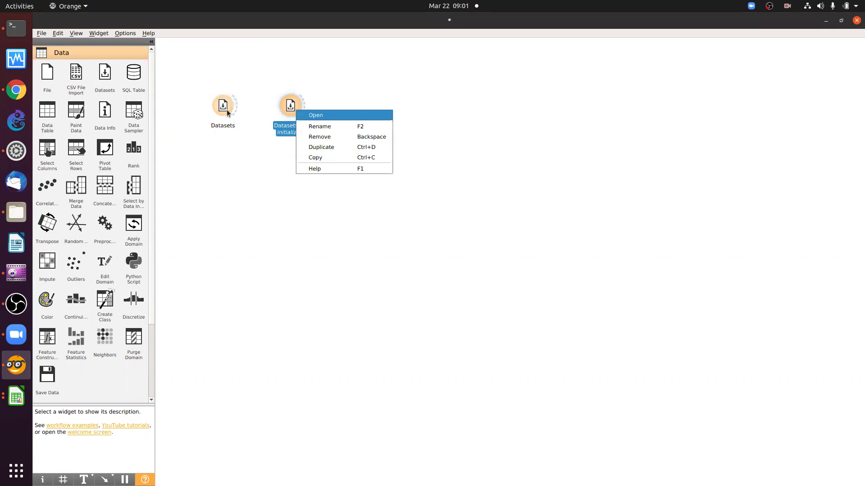
pyautogui.click(321, 137)
# Open the first Datasets widget and look through its list of online datasets.
pyautogui.doubleClick(223, 106)
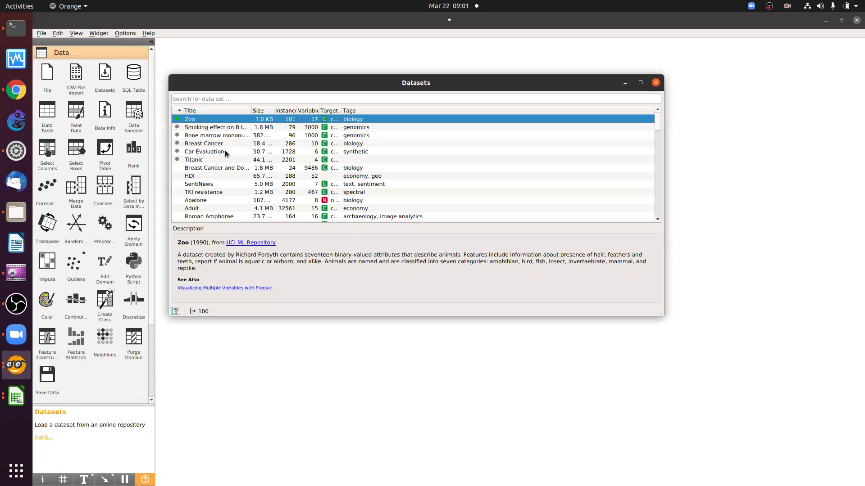
pyautogui.scroll(-2, 225, 154)
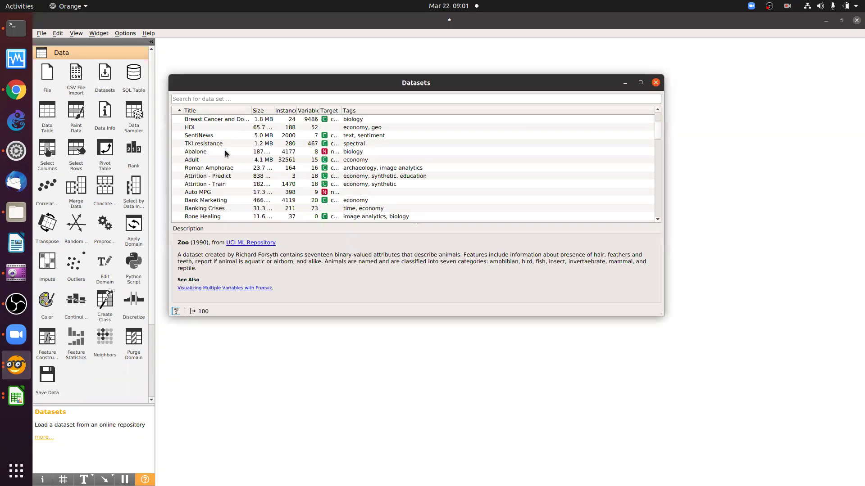
pyautogui.scroll(-2, 225, 153)
pyautogui.scroll(-2, 226, 153)
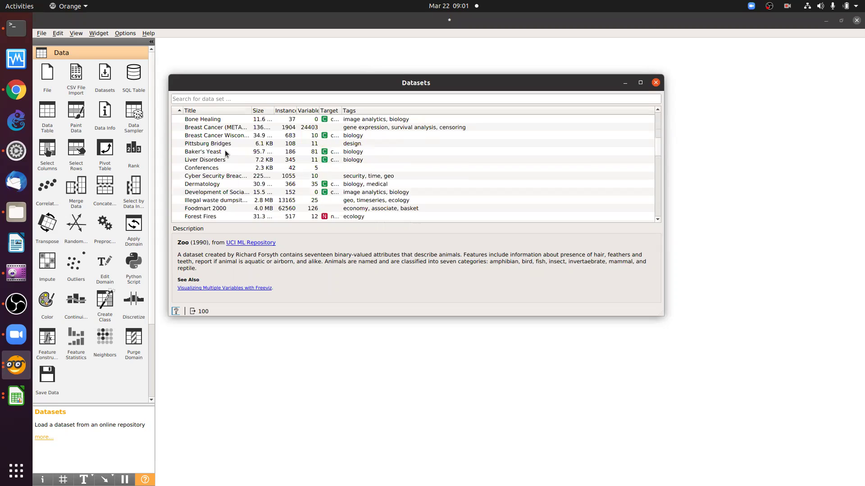
pyautogui.scroll(-3, 225, 153)
pyautogui.scroll(-3, 226, 153)
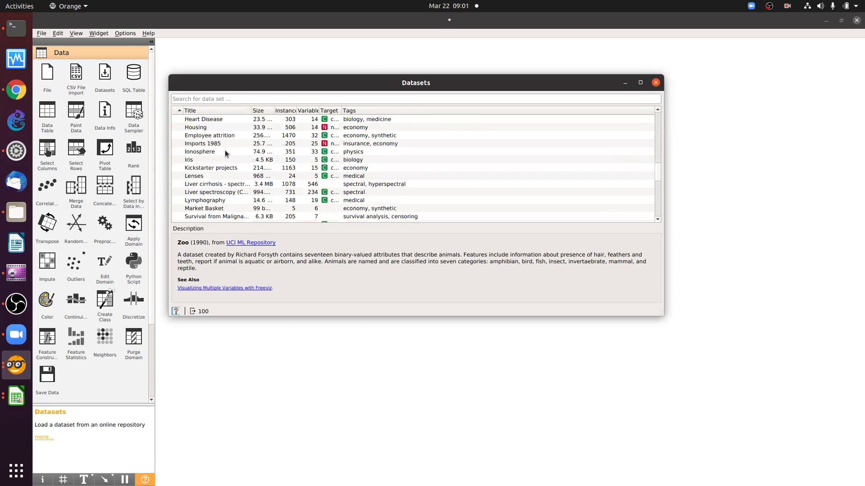
pyautogui.scroll(-2, 225, 153)
pyautogui.scroll(-3, 225, 153)
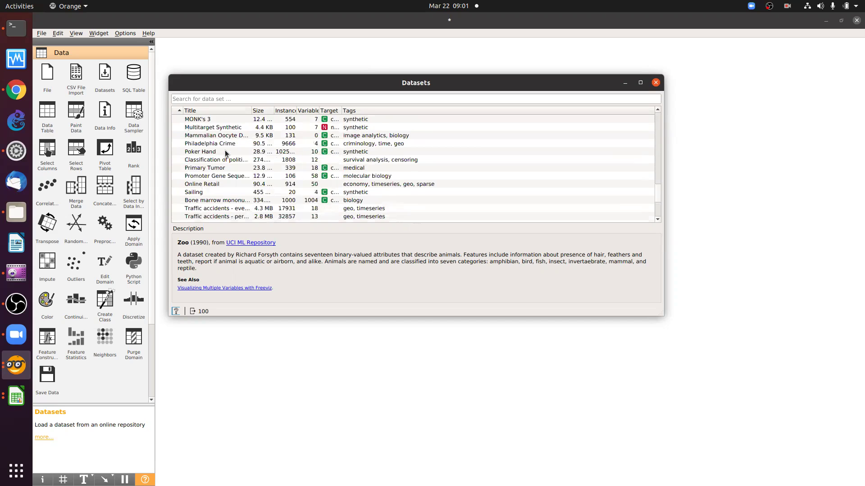
pyautogui.scroll(-3, 227, 153)
pyautogui.scroll(-1, 226, 153)
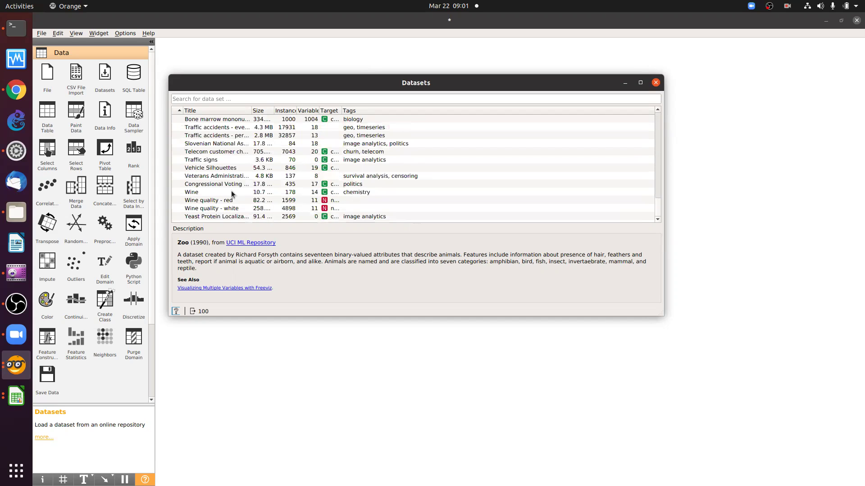
pyautogui.scroll(3, 231, 190)
pyautogui.scroll(3, 231, 183)
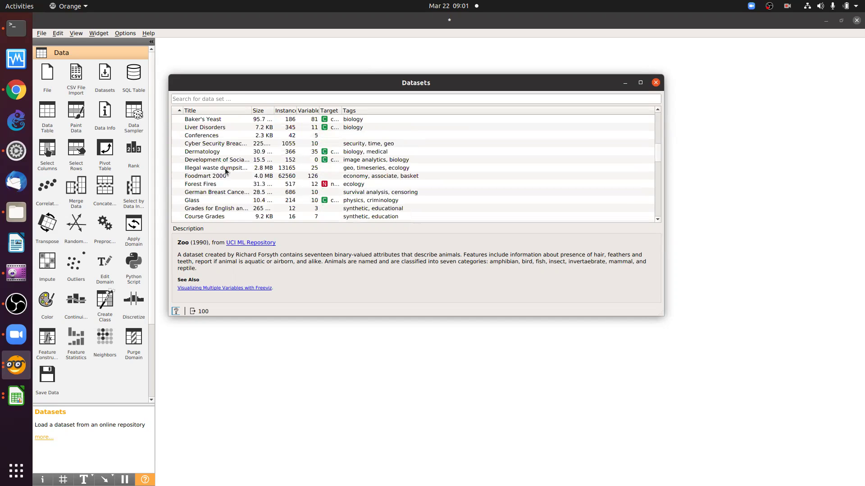
pyautogui.scroll(3, 228, 171)
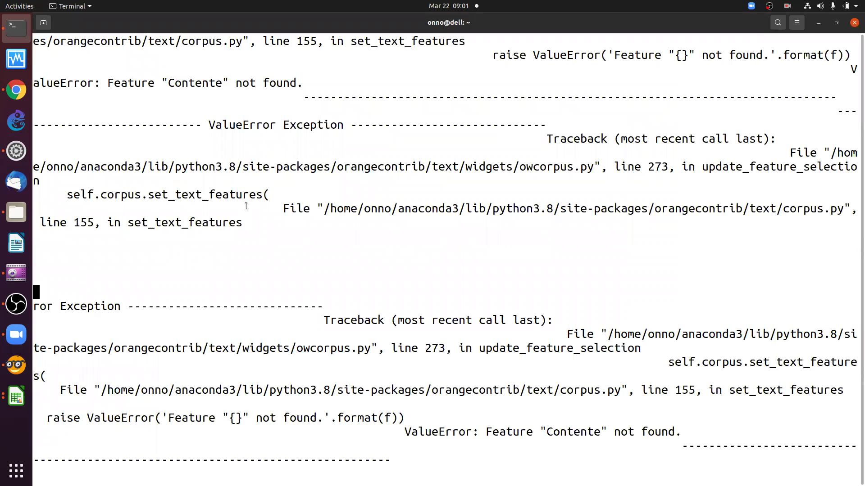
# Find where iris.tab is stored by running locate iris.tab in a new terminal tab.
pyautogui.click(44, 23)
pyautogui.write('locate iris.tab')
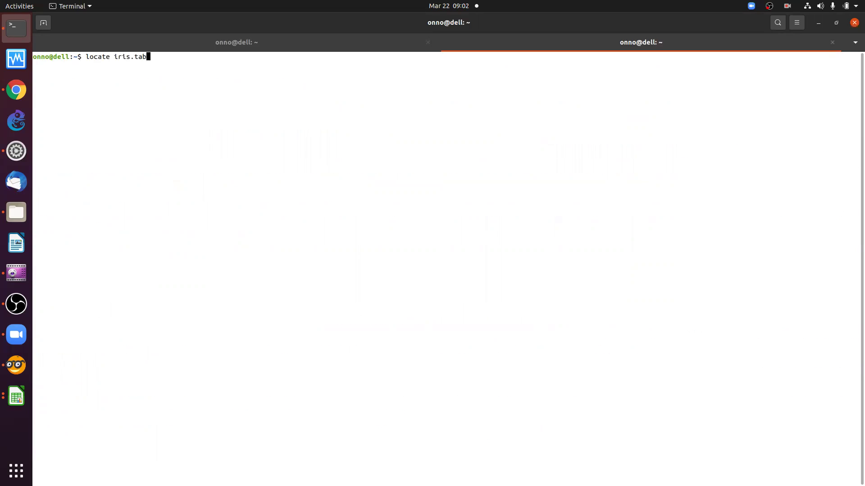
pyautogui.press('Return')
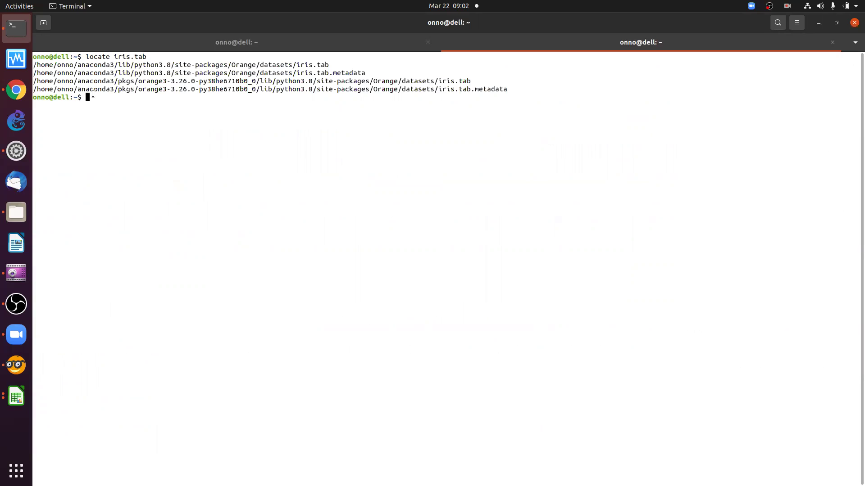
# Change to the anaconda3/lib/python3.8/site-packages/Orange/datasets directory using the located path and list its files.
pyautogui.moveTo(34, 66); pyautogui.dragTo(296, 66)
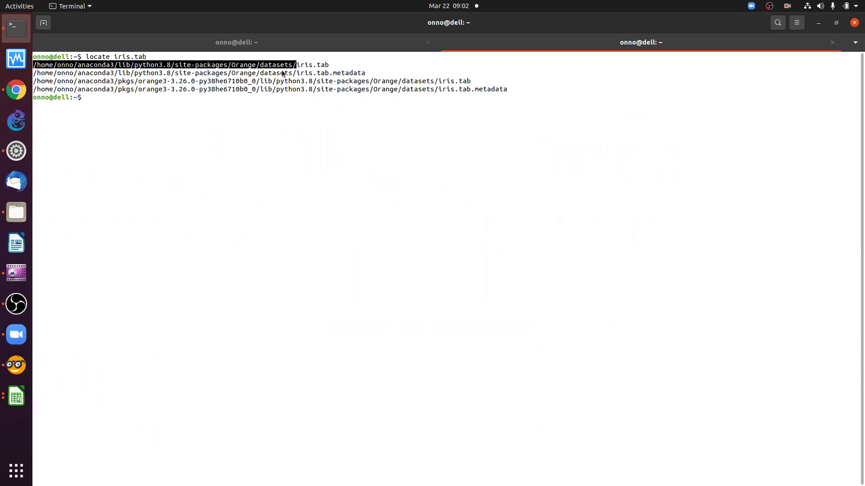
pyautogui.rightClick(282, 69)
pyautogui.click(284, 74)
pyautogui.write('cd')
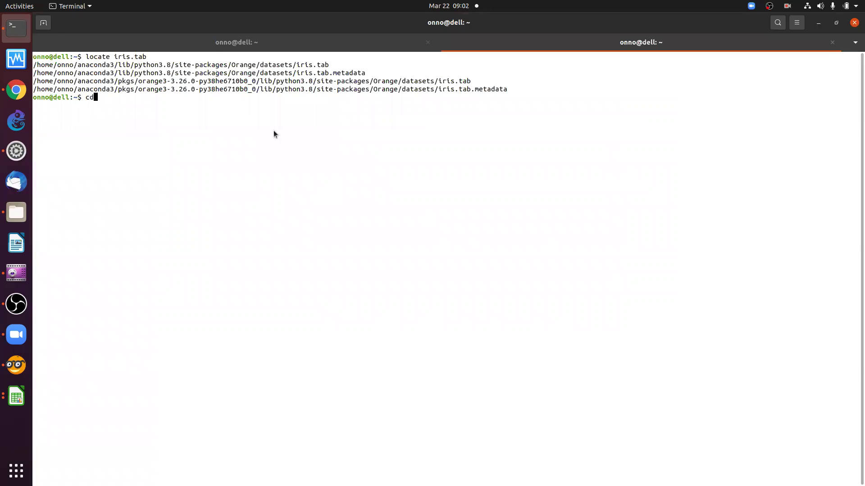
pyautogui.rightClick(273, 131)
pyautogui.click(278, 138)
pyautogui.press('Return')
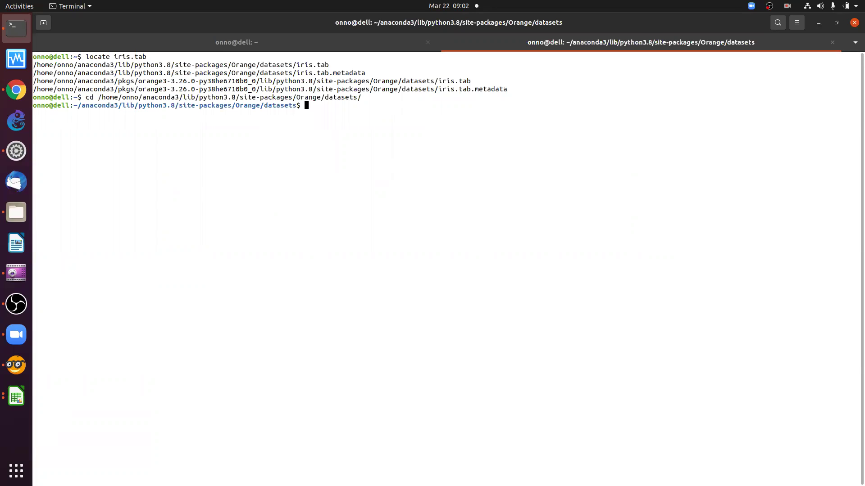
pyautogui.write('ls')
pyautogui.press('Return')
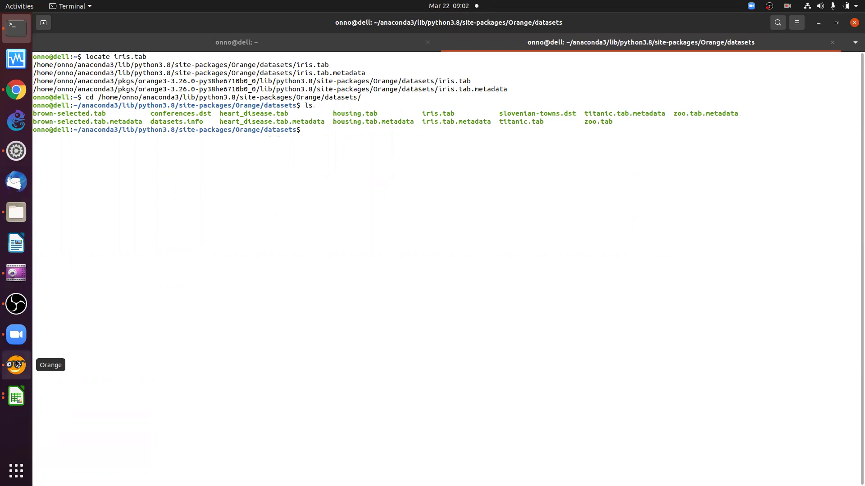
pyautogui.hotkey('alt', 'Tab')
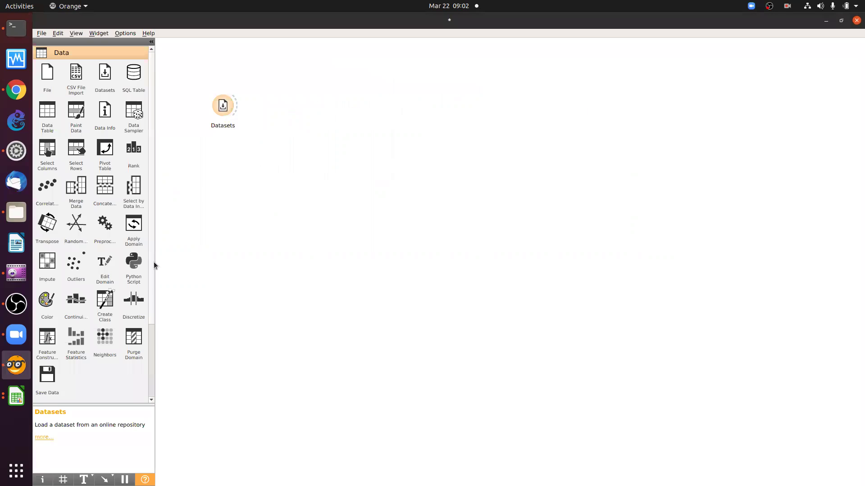
pyautogui.scroll(-2, 145, 372)
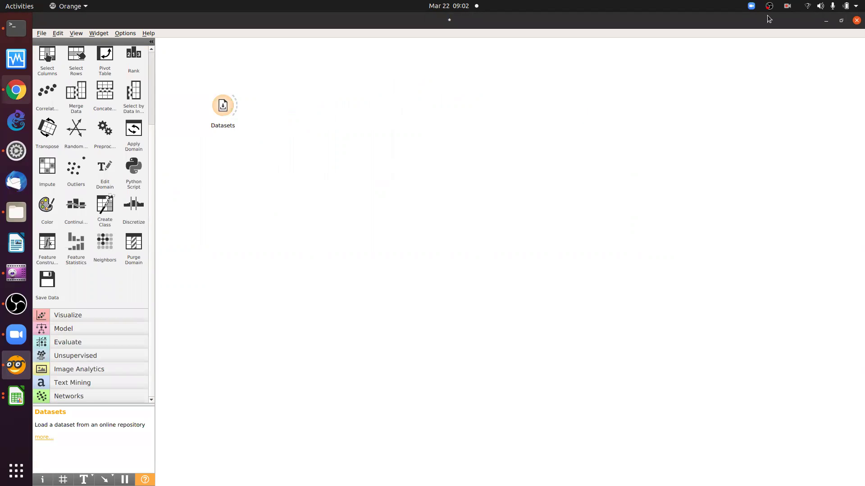
# Switch to Chrome and search Google for "novel dataset orange" in a new tab.
pyautogui.hotkey('alt', 'Tab')
pyautogui.hotkey('ctrl', 't')
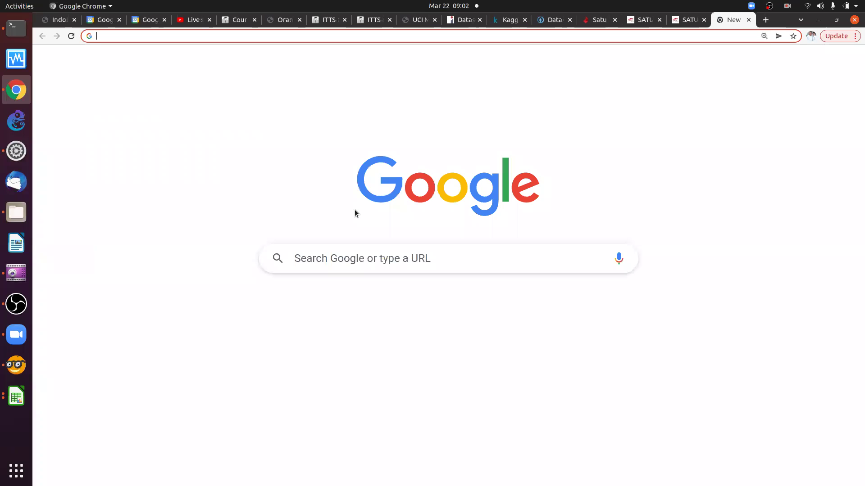
pyautogui.write('noce')
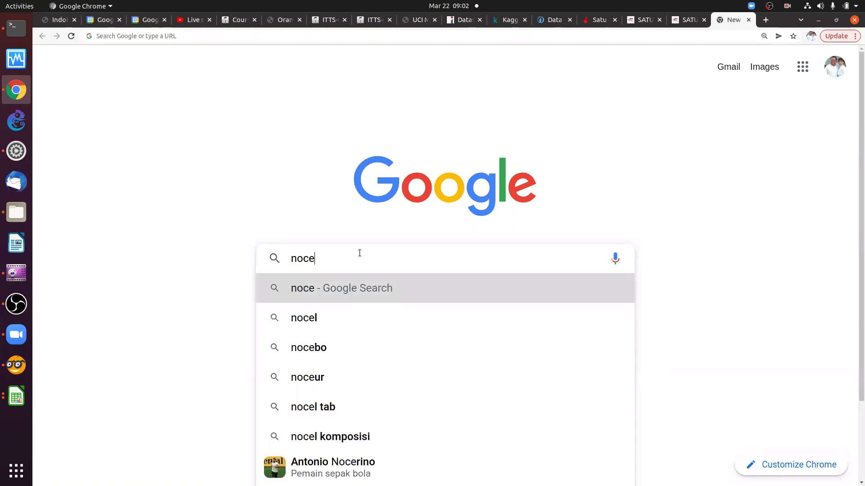
pyautogui.press('BackSpace')
pyautogui.press('BackSpace')
pyautogui.write('c')
pyautogui.press('BackSpace')
pyautogui.write('vel data')
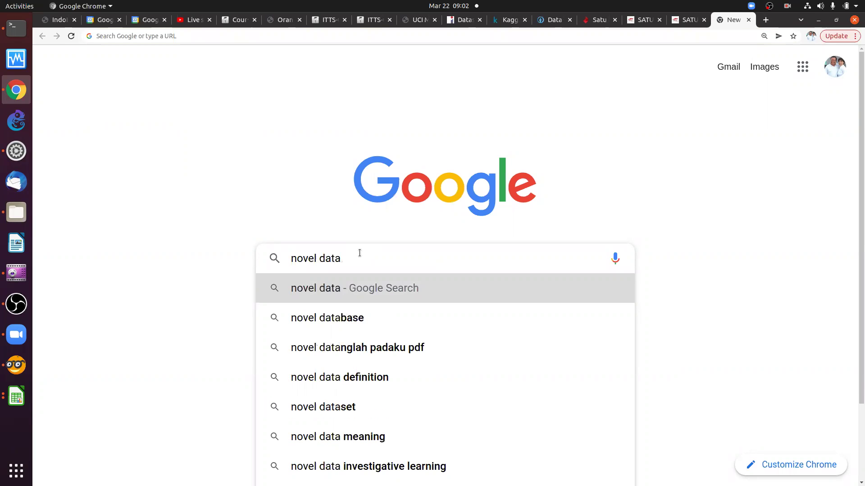
pyautogui.write('set irange')
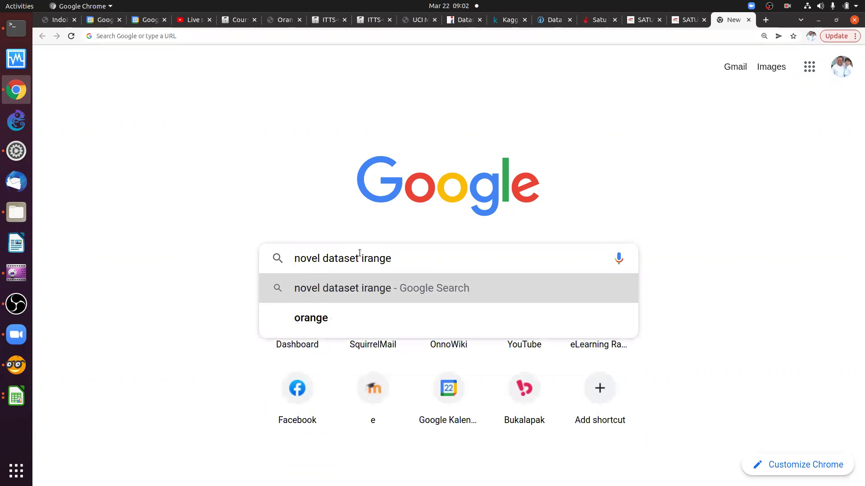
pyautogui.press('BackSpace')
pyautogui.press('BackSpace')
pyautogui.press('BackSpace')
pyautogui.press('BackSpace')
pyautogui.press('BackSpace')
pyautogui.press('BackSpace')
pyautogui.press('BackSpace')
pyautogui.write('orange')
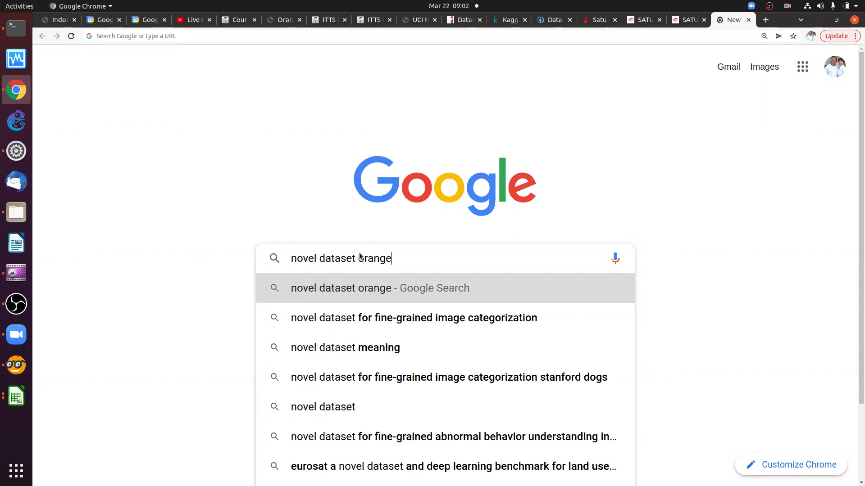
pyautogui.press('Return')
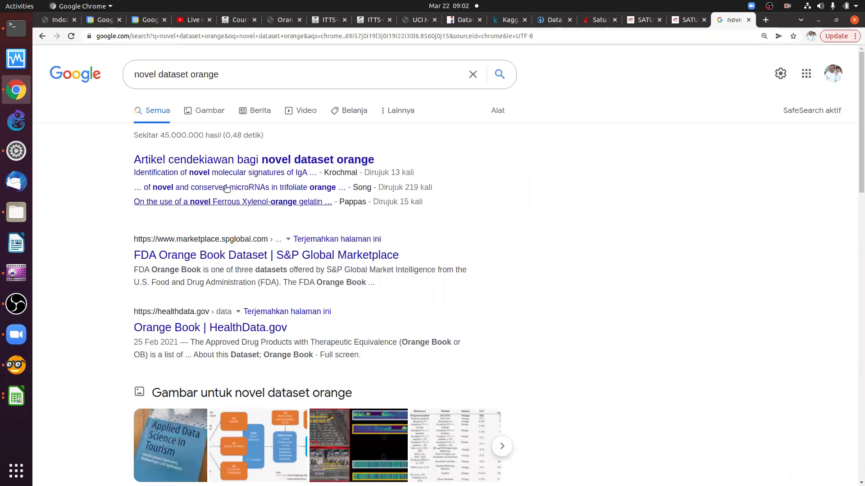
# Look through the search results for a novel text dataset usable in Orange.
pyautogui.scroll(-3, 227, 188)
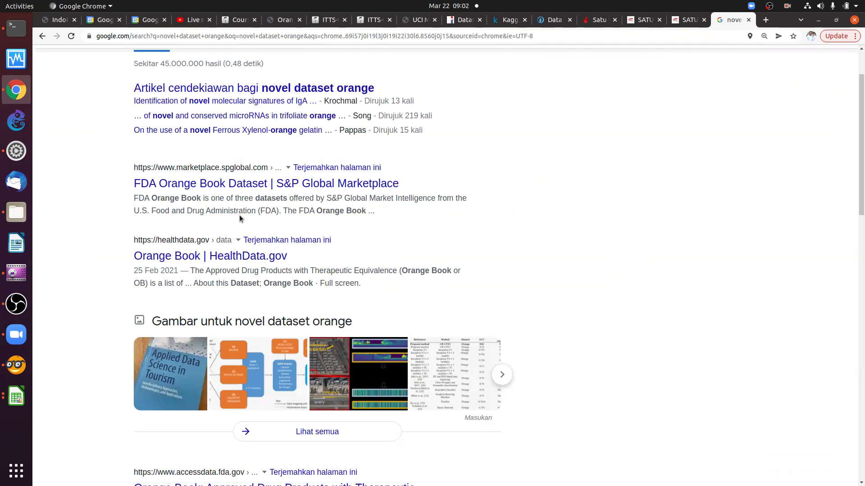
pyautogui.scroll(-1, 241, 221)
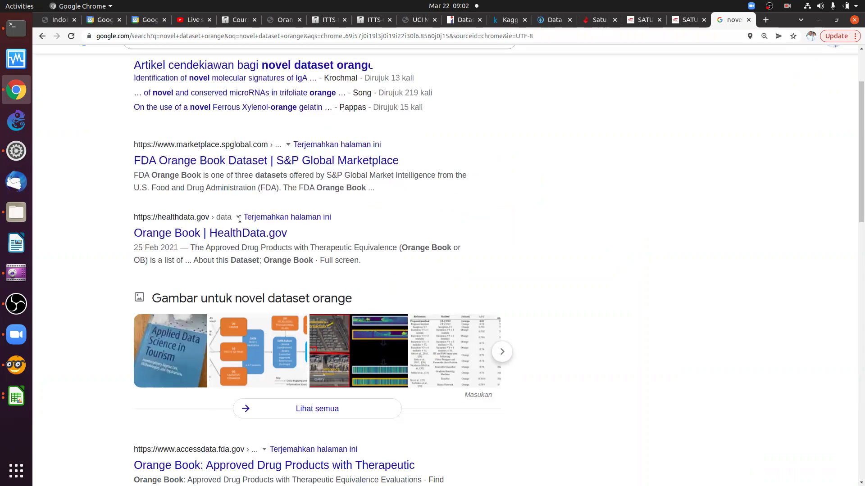
pyautogui.scroll(-3, 297, 189)
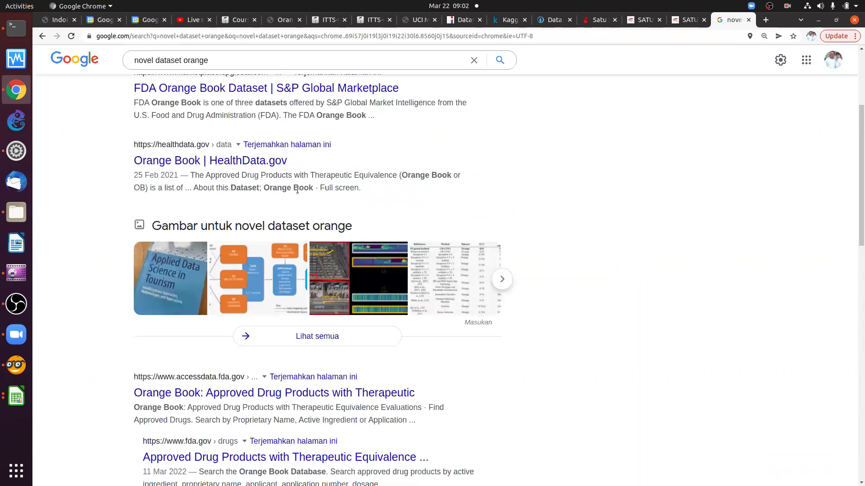
pyautogui.scroll(-6, 283, 208)
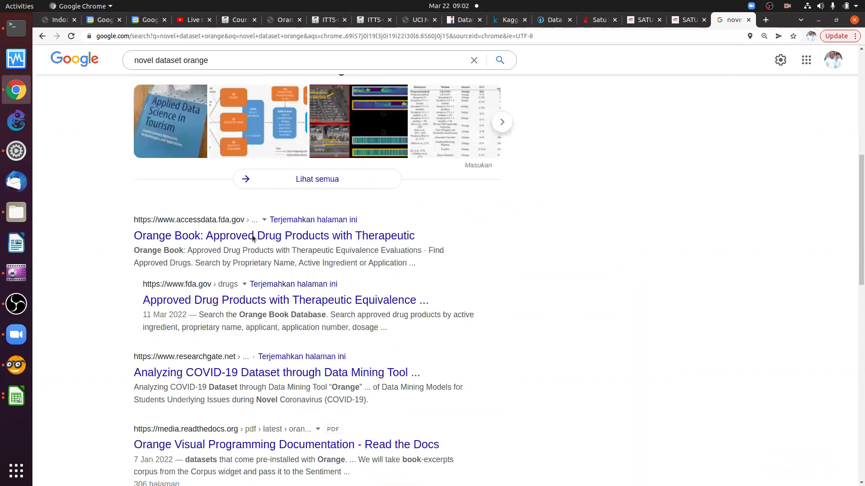
pyautogui.scroll(-7, 252, 237)
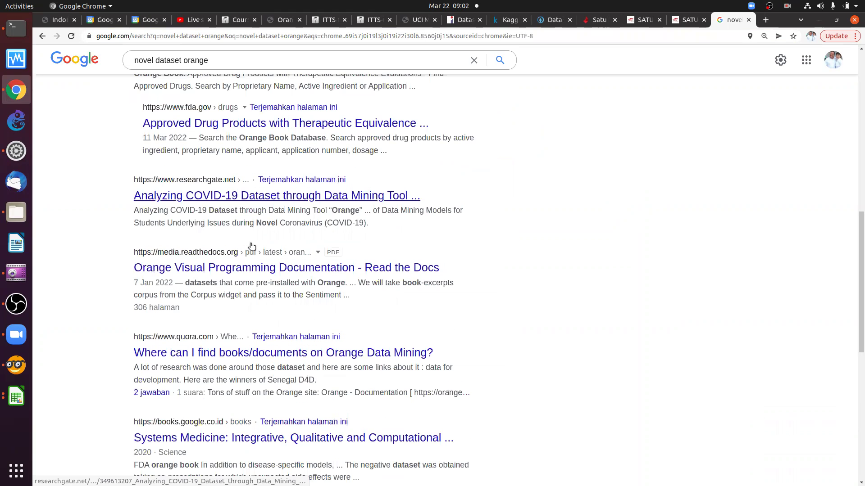
pyautogui.scroll(10, 192, 73)
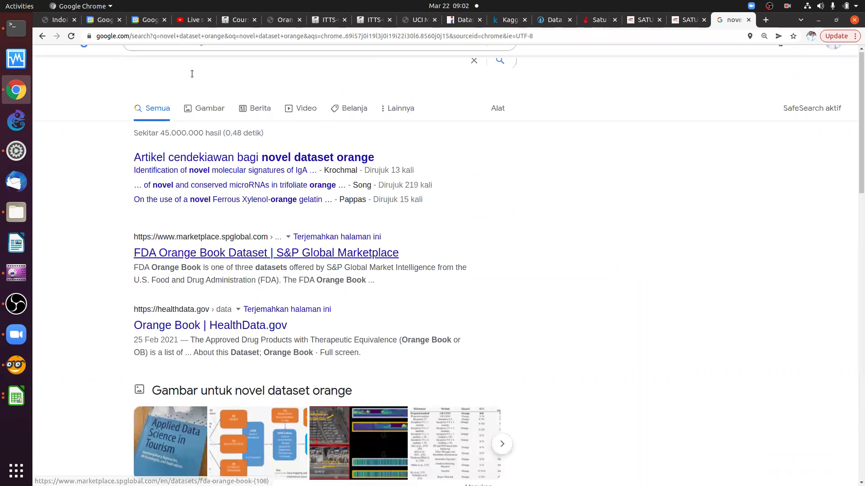
pyautogui.scroll(1, 198, 77)
# Change the Google query to "novel story orange" and run the search.
pyautogui.click(205, 80)
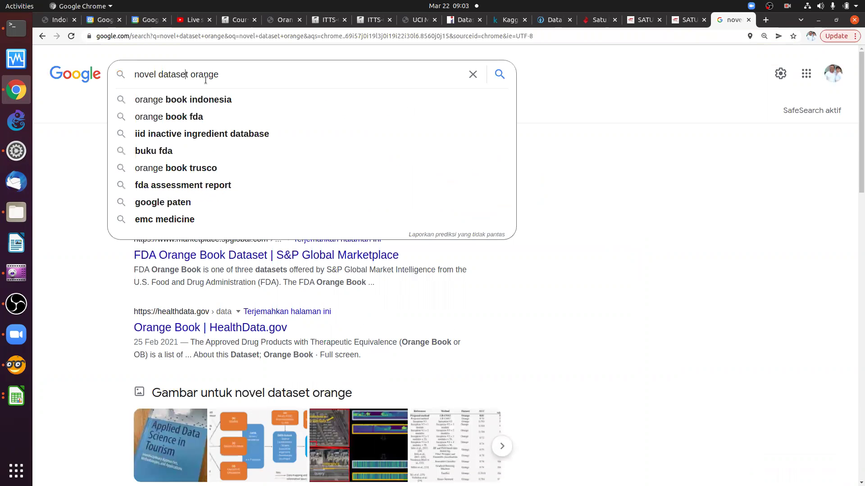
pyautogui.press('BackSpace')
pyautogui.press('BackSpace')
pyautogui.press('BackSpace')
pyautogui.press('BackSpace')
pyautogui.press('BackSpace')
pyautogui.press('BackSpace')
pyautogui.write('sto')
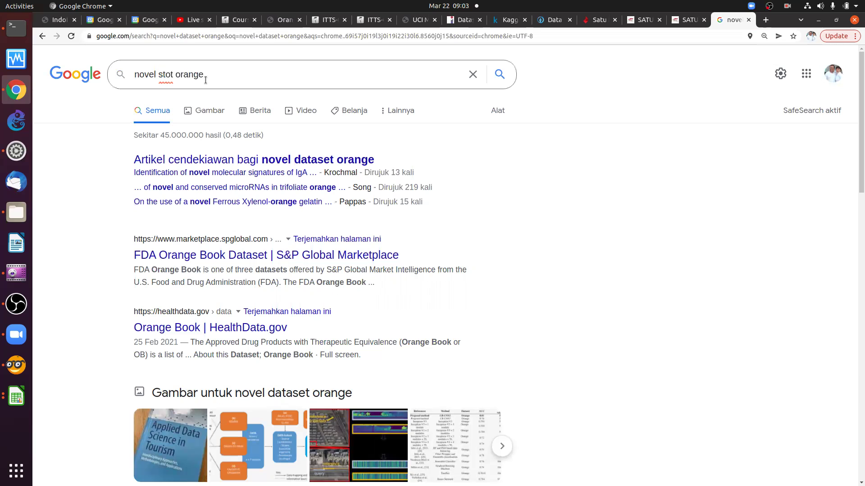
pyautogui.write('ry')
pyautogui.press('Right')
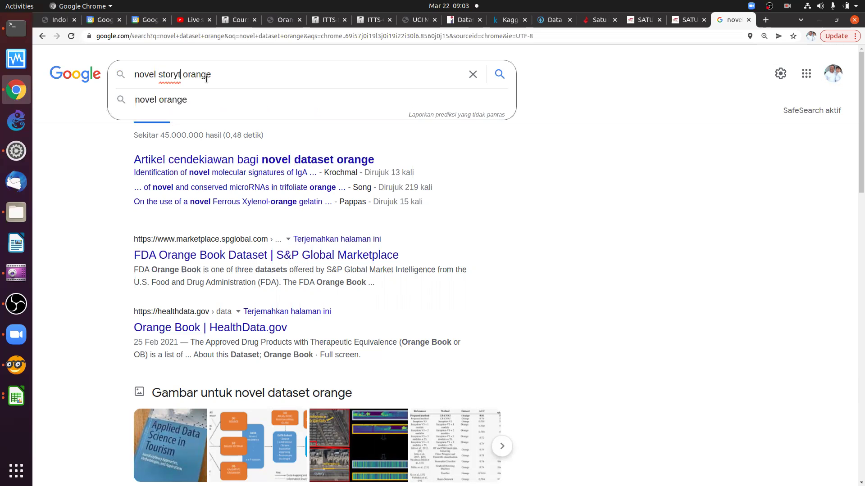
pyautogui.press('BackSpace')
pyautogui.press('Return')
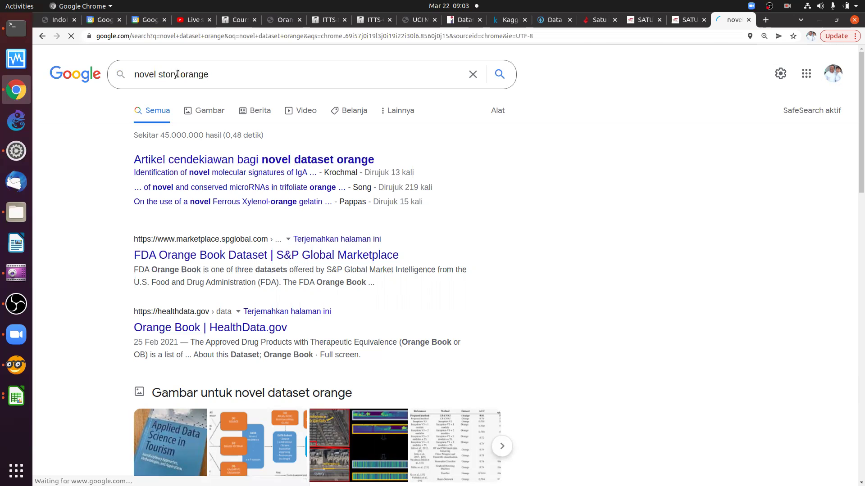
# Search Google for "kid story orange dataset" and look through the results.
pyautogui.moveTo(180, 77); pyautogui.dragTo(88, 71)
pyautogui.write('kid')
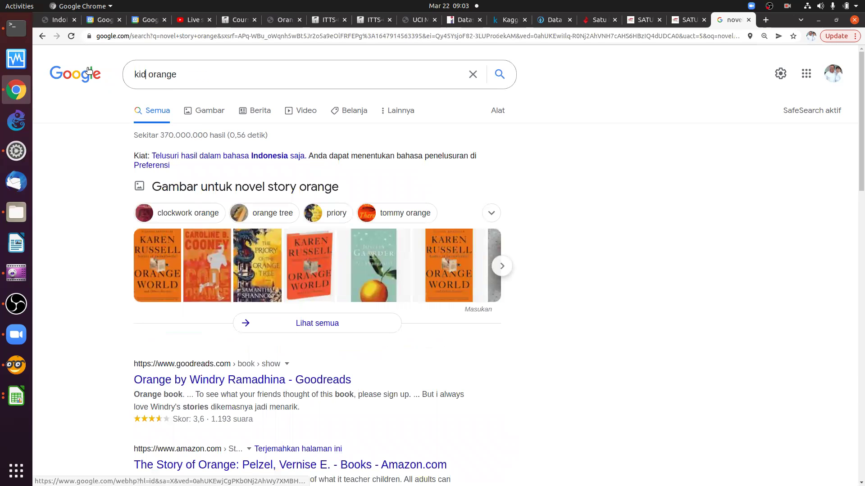
pyautogui.write(' story')
pyautogui.press('End')
pyautogui.write('dataset')
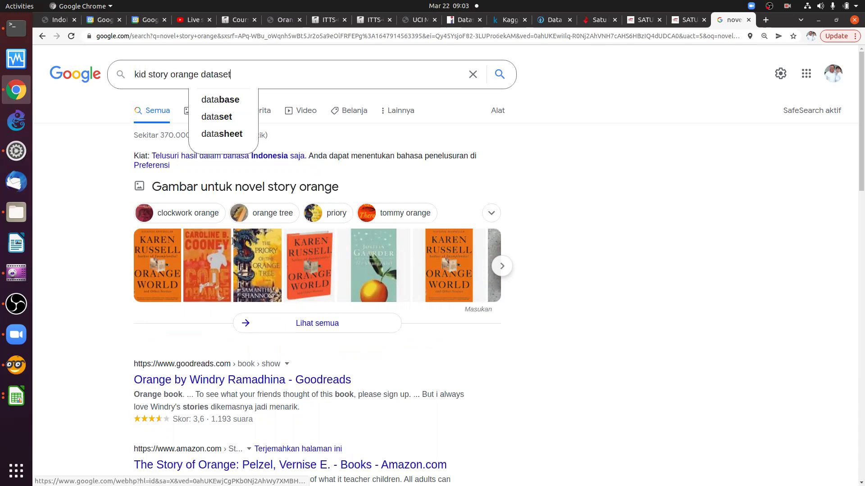
pyautogui.press('Return')
pyautogui.scroll(-5, 230, 279)
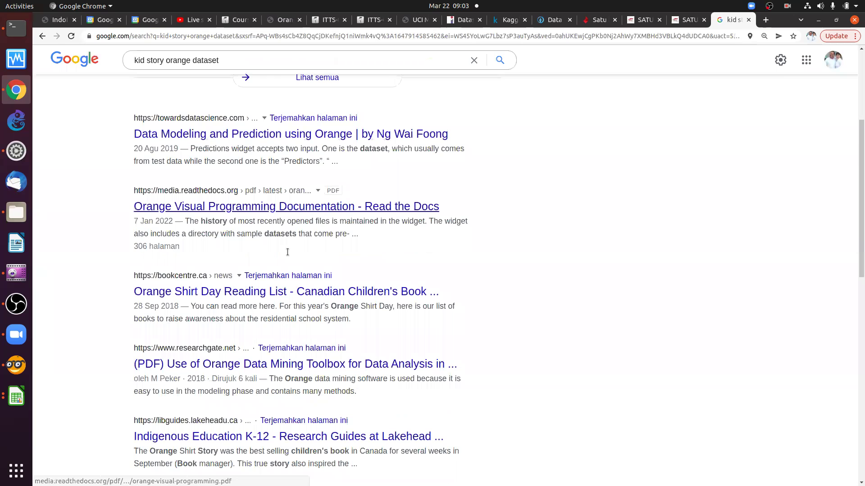
# Look through the remaining search results and read the Indigenous Education K-12 research guide from Lakehead.
pyautogui.scroll(-3, 247, 241)
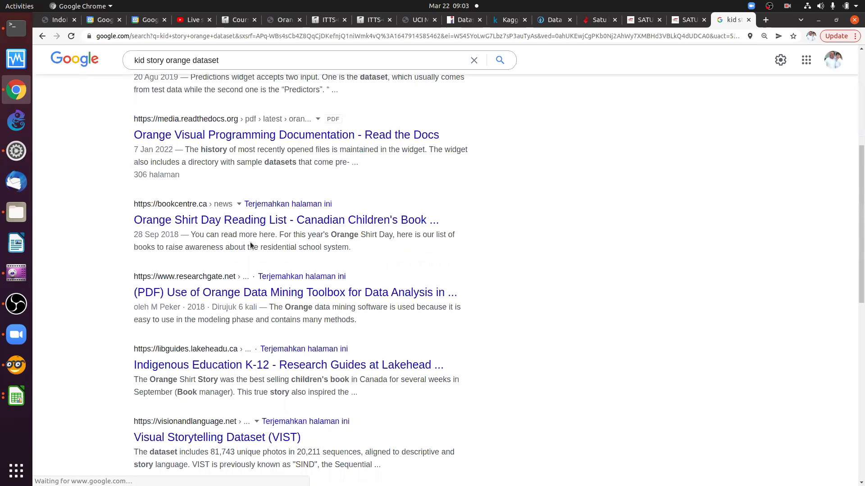
pyautogui.scroll(-3, 251, 248)
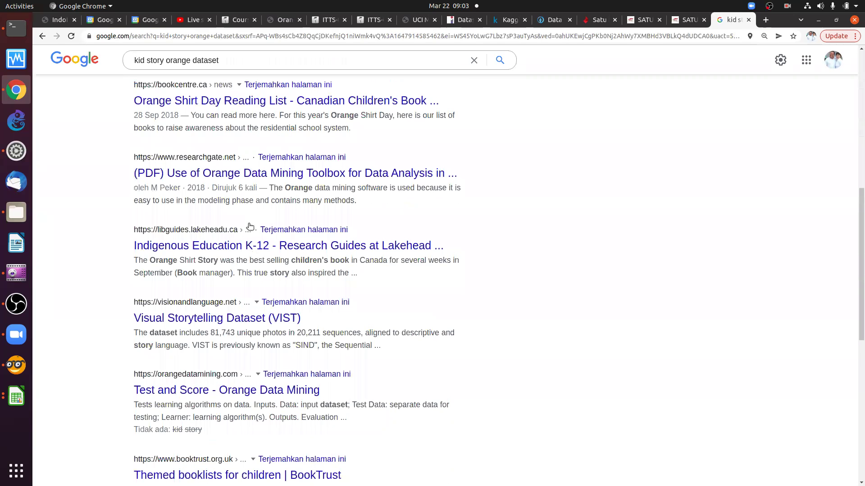
pyautogui.scroll(-3, 248, 230)
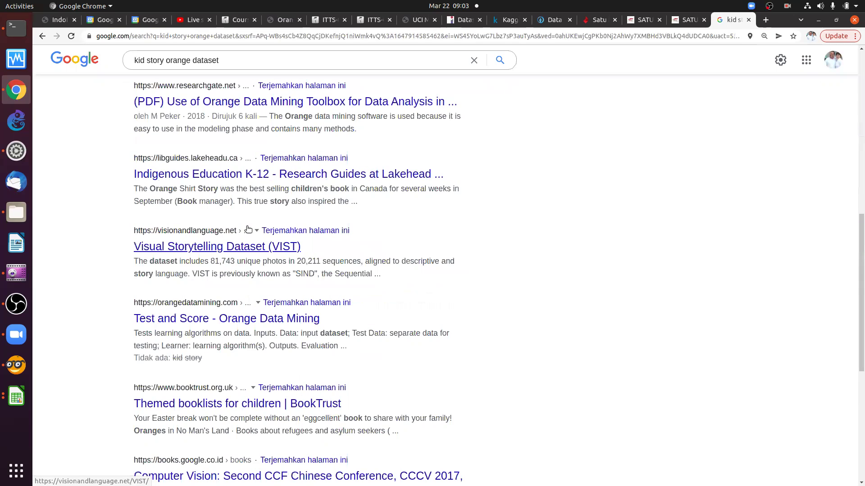
pyautogui.click(252, 184)
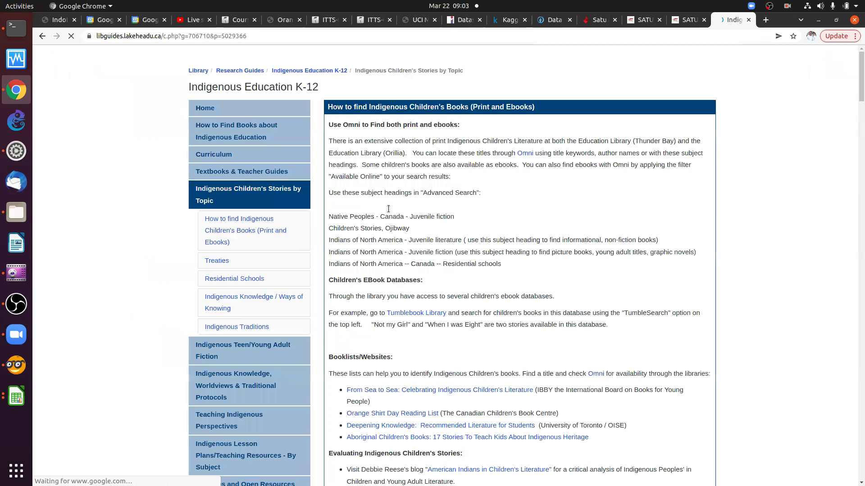
pyautogui.scroll(-3, 388, 208)
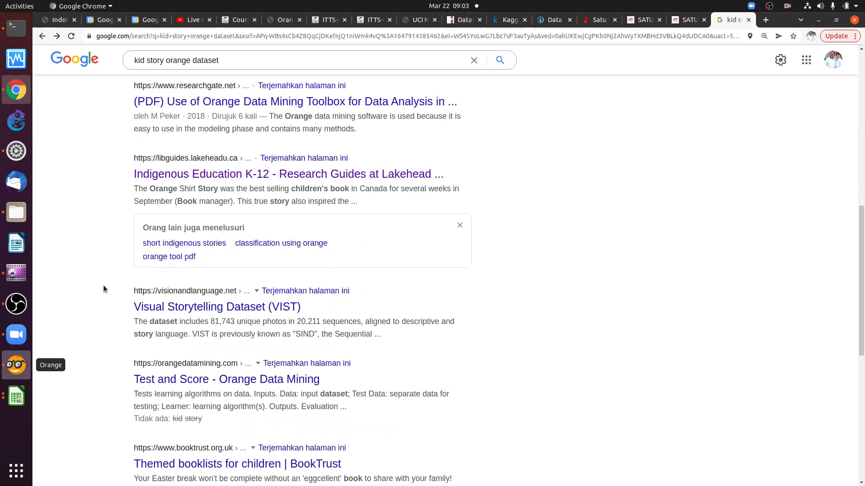
# Switch to Orange and add a single Corpus widget from the Text Mining category to the canvas, removing any duplicate.
pyautogui.click(15, 367)
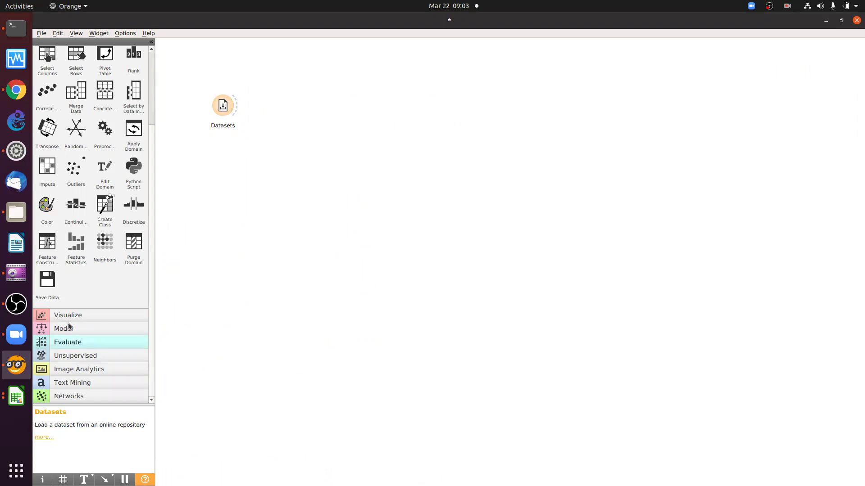
pyautogui.scroll(5, 69, 320)
pyautogui.scroll(-2, 69, 318)
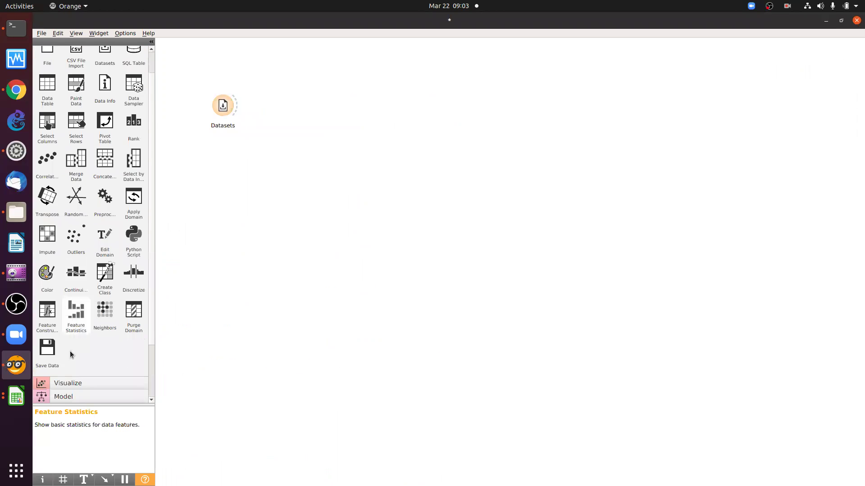
pyautogui.scroll(-2, 68, 386)
pyautogui.click(65, 384)
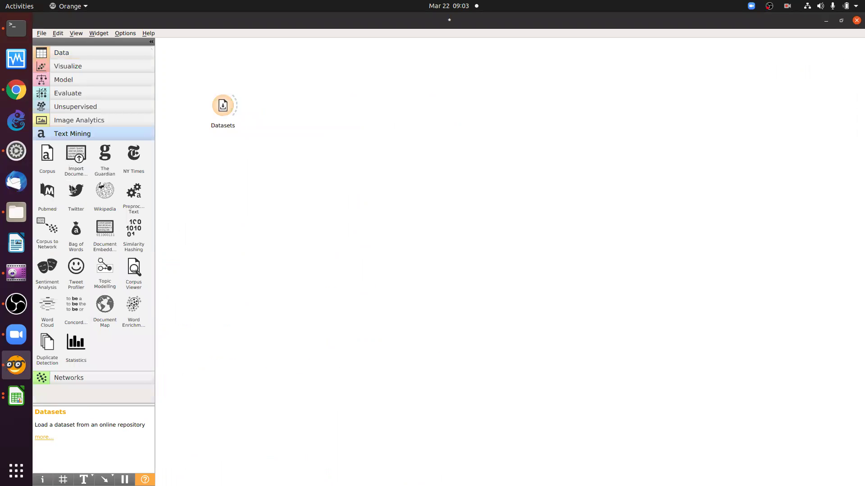
pyautogui.doubleClick(48, 156)
pyautogui.rightClick(350, 99)
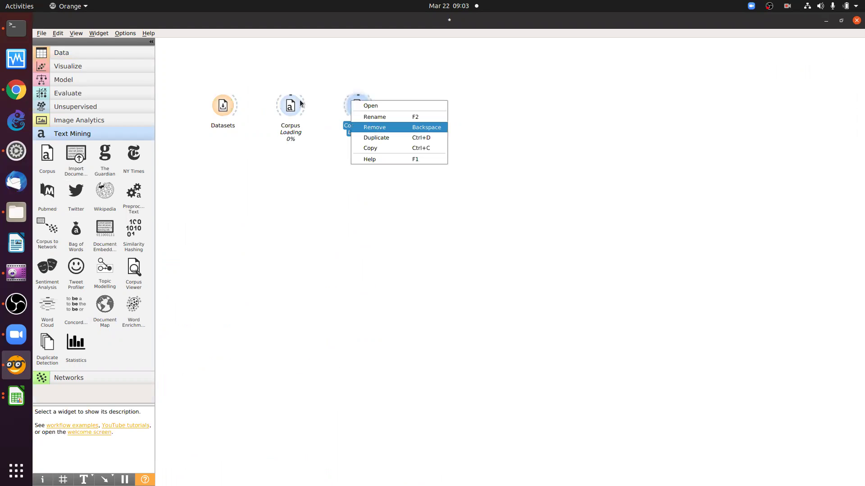
pyautogui.press('Return')
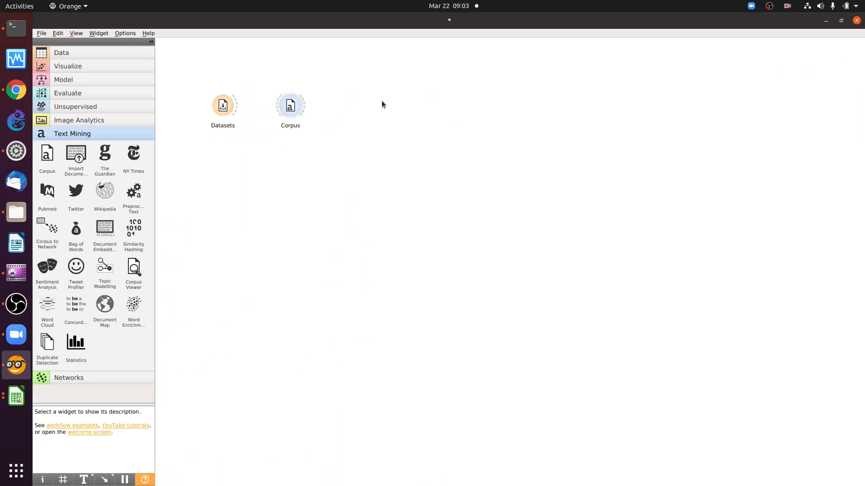
# Open the Corpus widget, look in the ORANGE folder for a corpus file, and return to the workflow canvas.
pyautogui.press('Return')
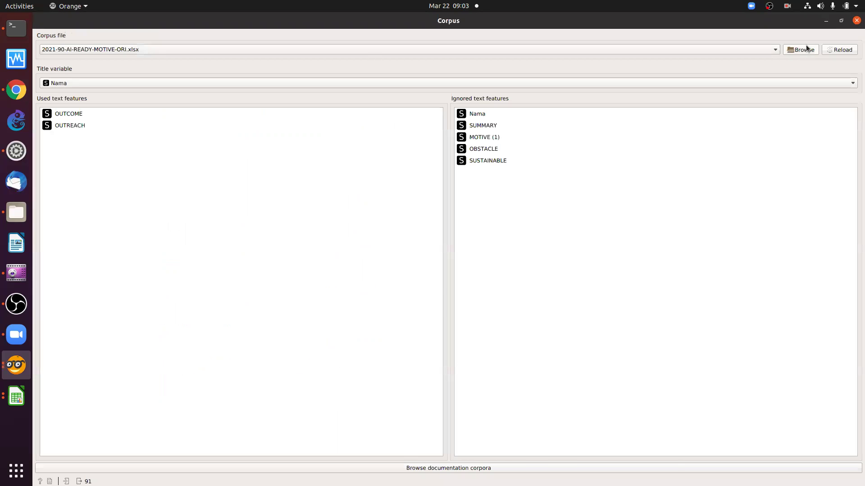
pyautogui.click(803, 49)
pyautogui.scroll(-1, 405, 230)
pyautogui.scroll(-1, 400, 245)
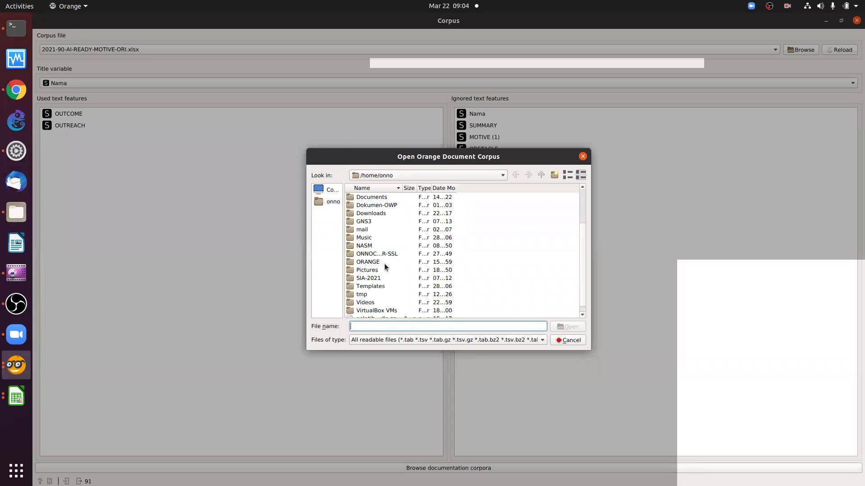
pyautogui.doubleClick(385, 262)
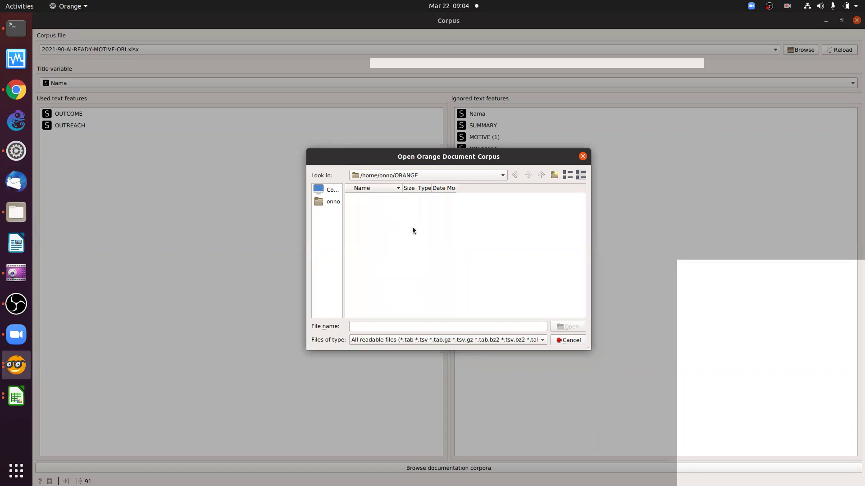
pyautogui.click(582, 156)
pyautogui.hotkey('alt', 'Tab')
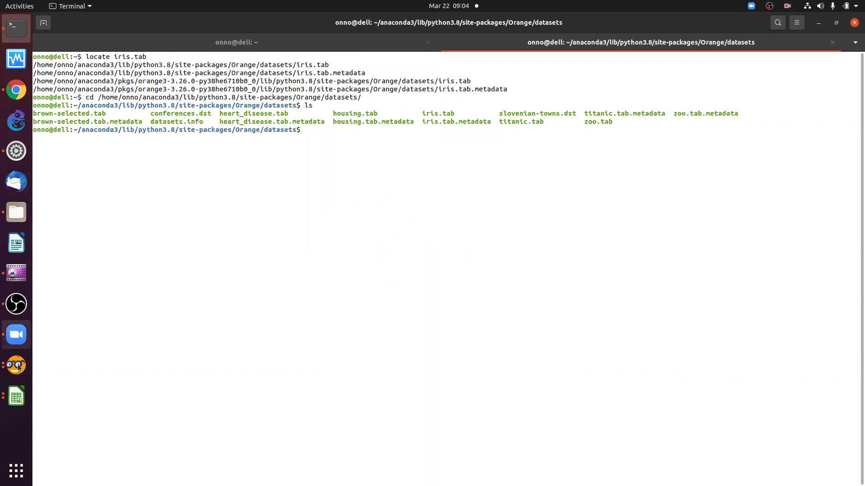
pyautogui.hotkey('alt', 'Tab')
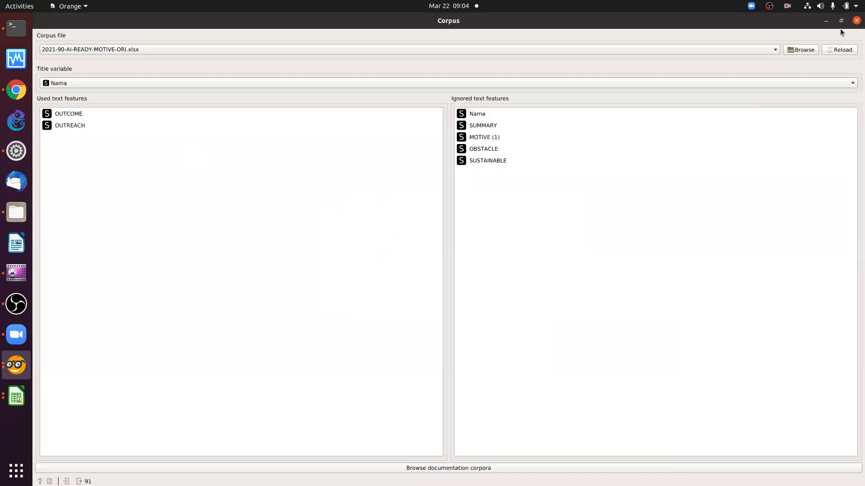
pyautogui.click(857, 20)
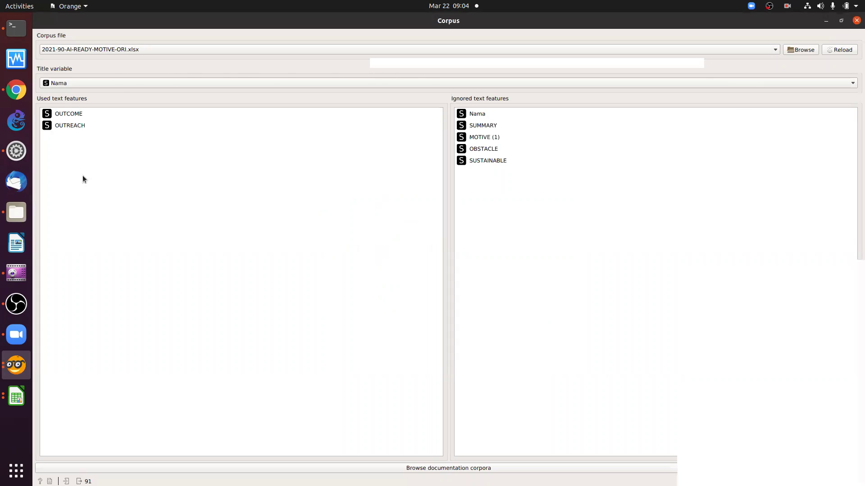
pyautogui.hotkey('alt', 'Tab')
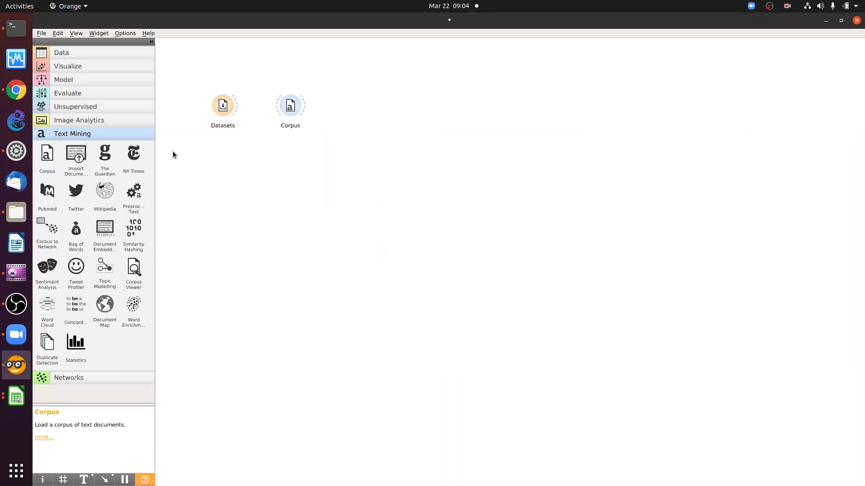
pyautogui.click(112, 53)
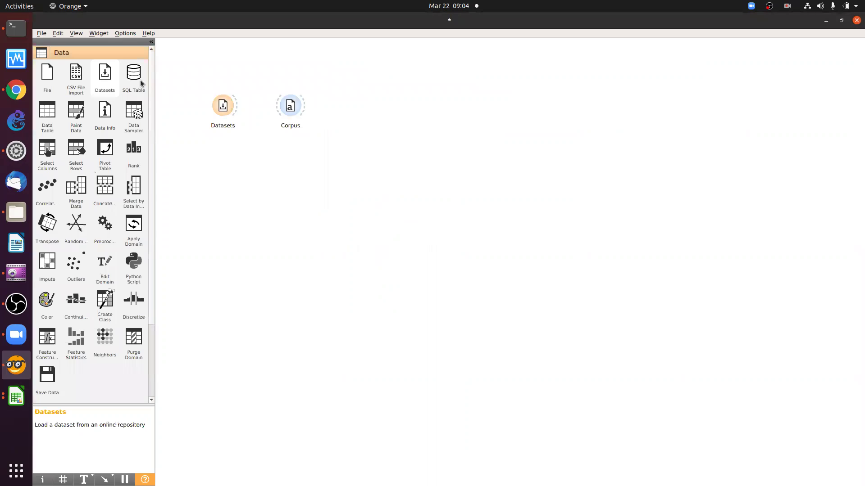
pyautogui.doubleClick(105, 73)
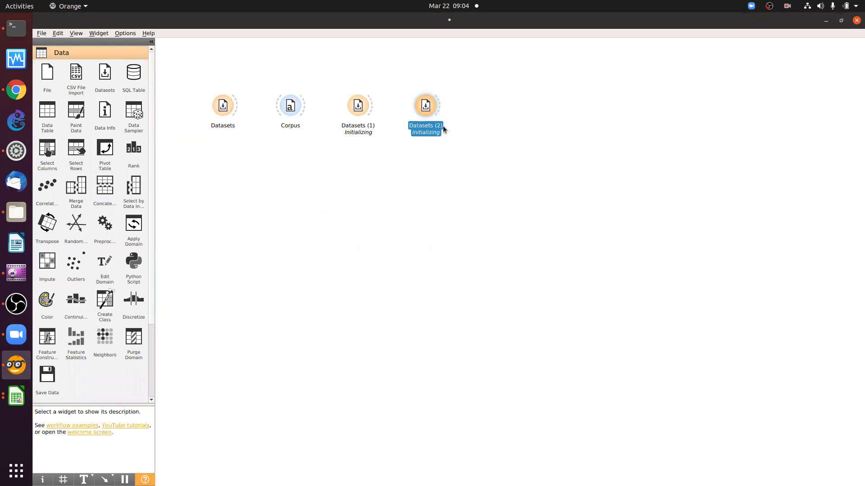
pyautogui.rightClick(427, 102)
pyautogui.press('Return')
pyautogui.rightClick(359, 104)
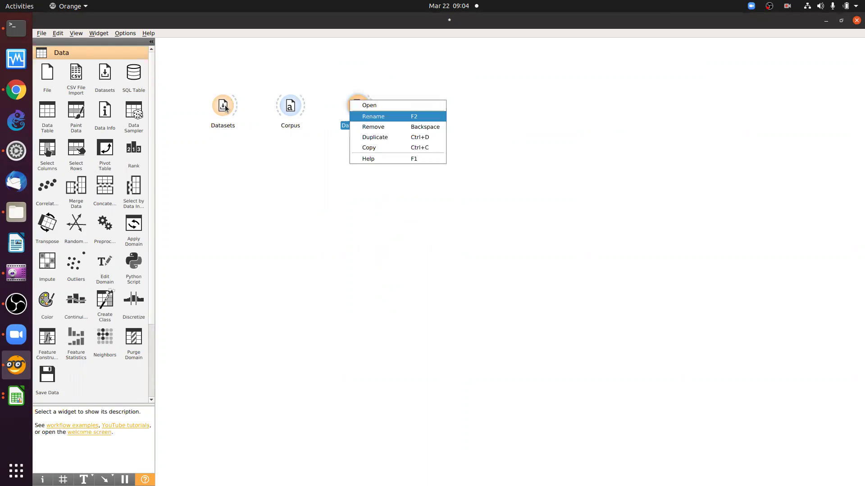
pyautogui.click(369, 127)
# Open the existing Datasets widget and examine the titles and tags in its online repository list for a text dataset.
pyautogui.doubleClick(231, 107)
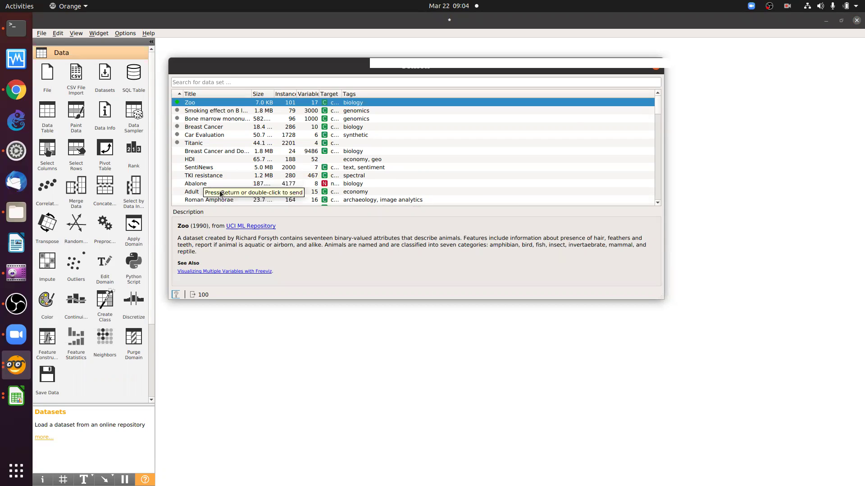
pyautogui.scroll(-1, 219, 181)
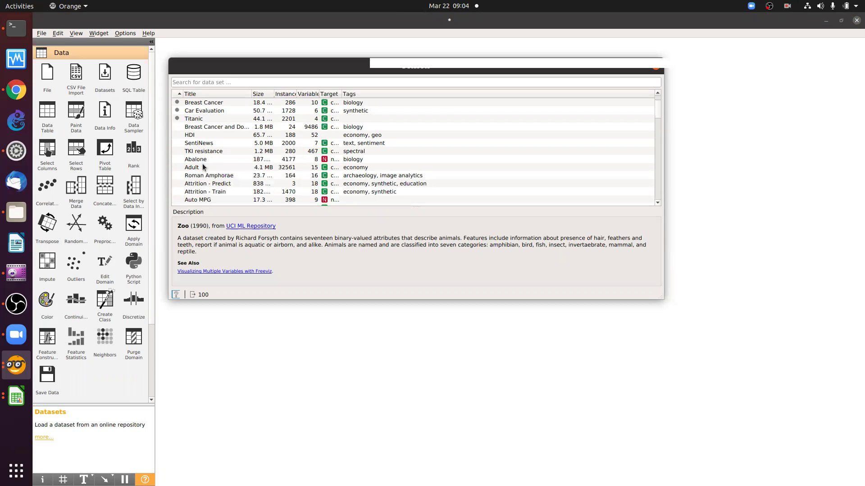
pyautogui.scroll(-1, 204, 168)
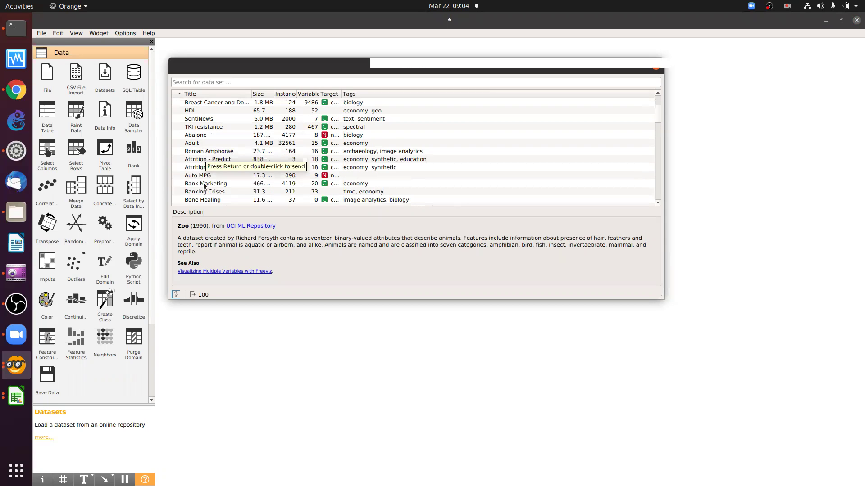
pyautogui.scroll(-1, 202, 193)
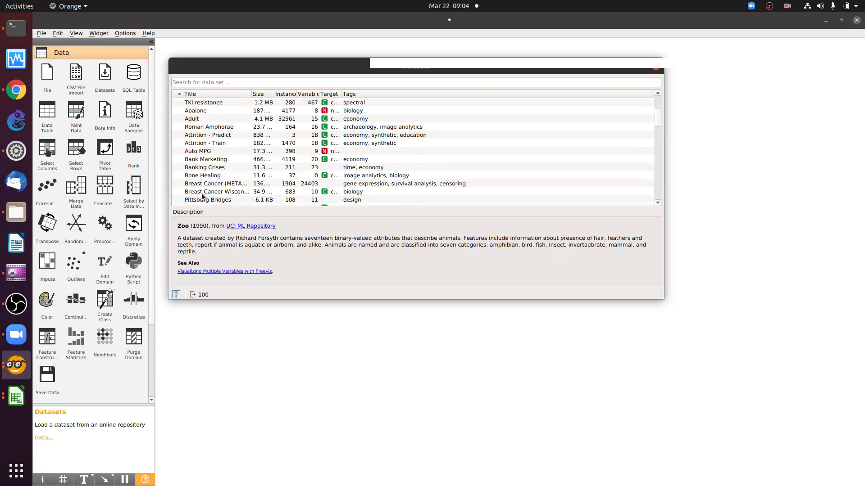
pyautogui.scroll(-1, 201, 193)
pyautogui.scroll(-1, 203, 186)
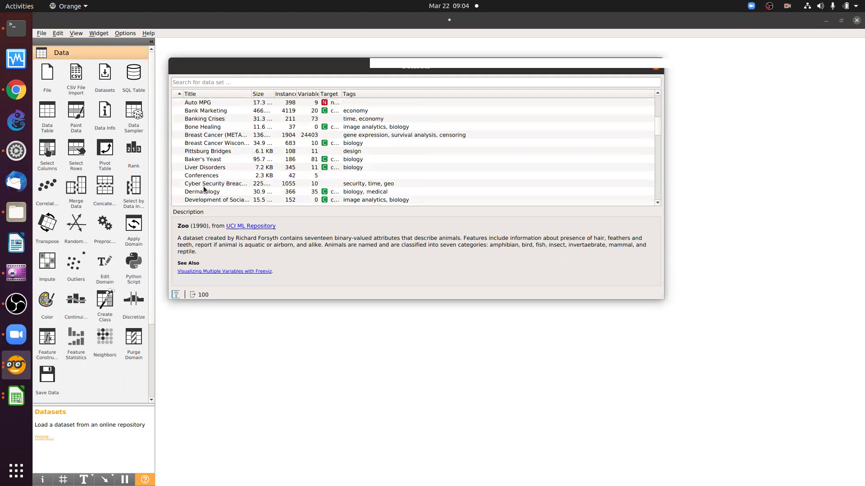
pyautogui.scroll(-1, 202, 177)
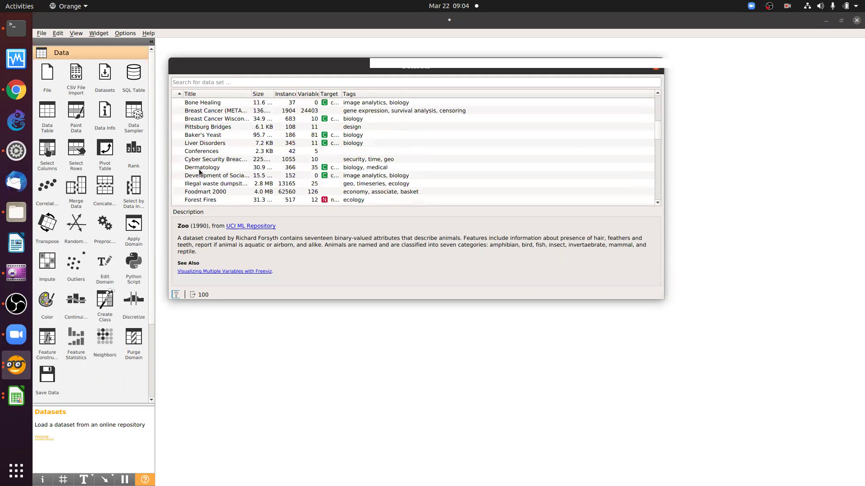
pyautogui.scroll(-1, 202, 184)
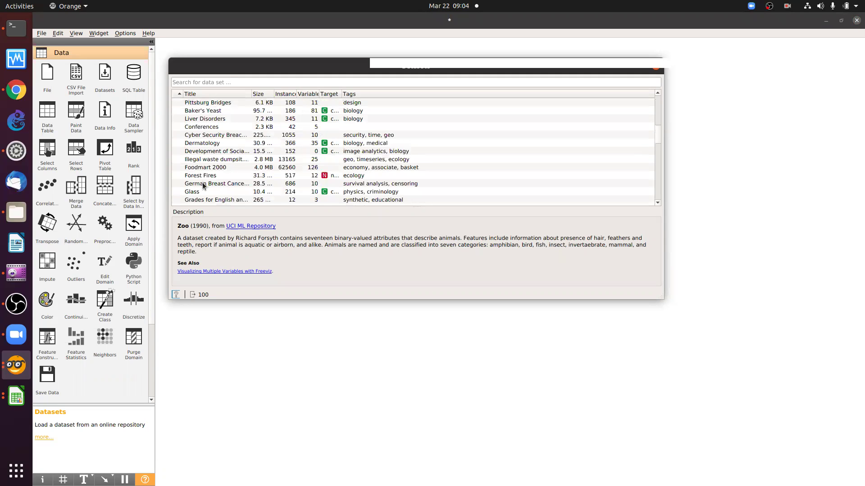
pyautogui.scroll(-1, 202, 186)
pyautogui.scroll(-2, 203, 184)
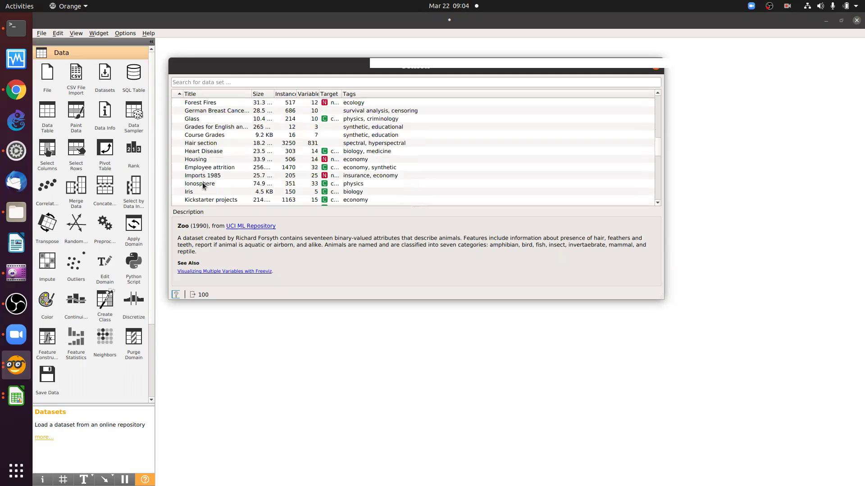
pyautogui.scroll(-1, 202, 185)
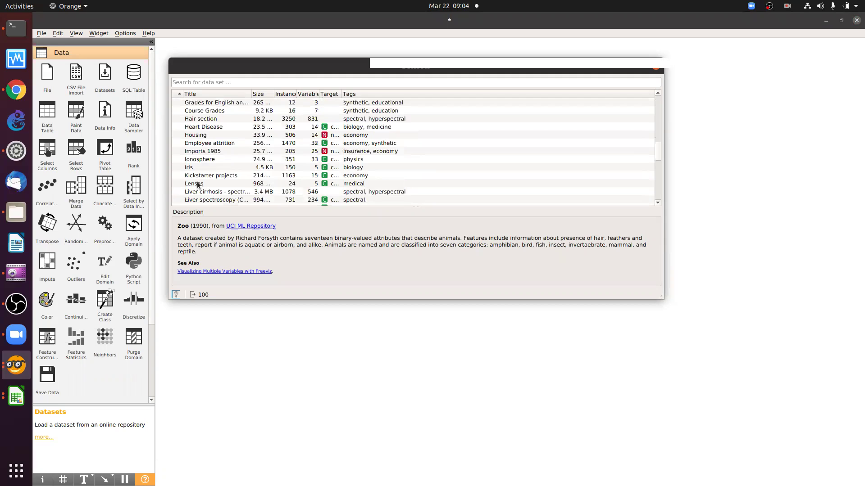
pyautogui.scroll(-1, 214, 187)
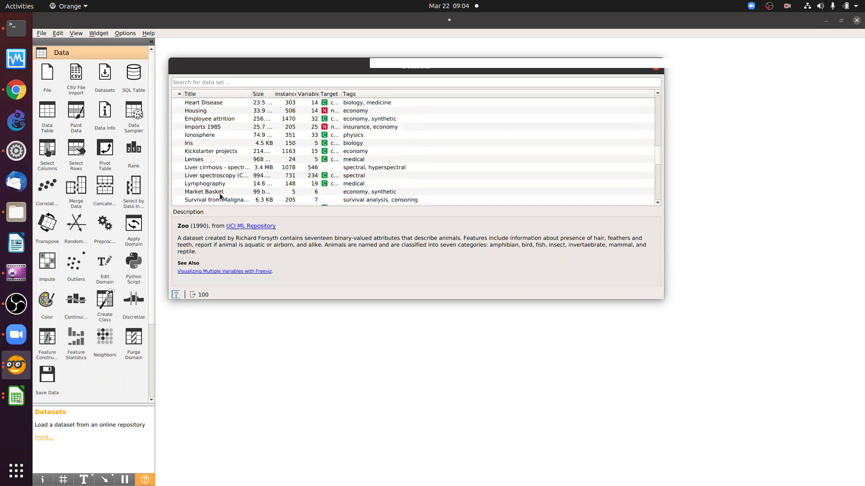
pyautogui.scroll(-1, 214, 177)
pyautogui.scroll(-1, 215, 176)
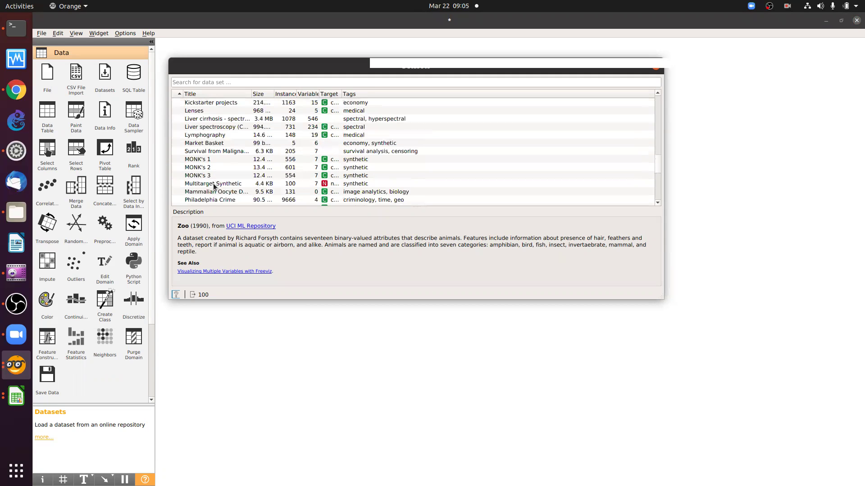
pyautogui.scroll(-1, 215, 182)
pyautogui.scroll(-1, 209, 168)
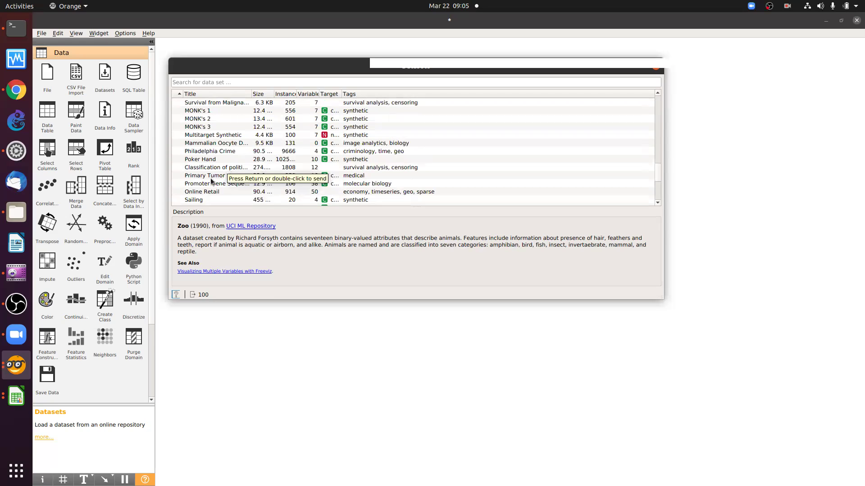
pyautogui.scroll(-1, 212, 188)
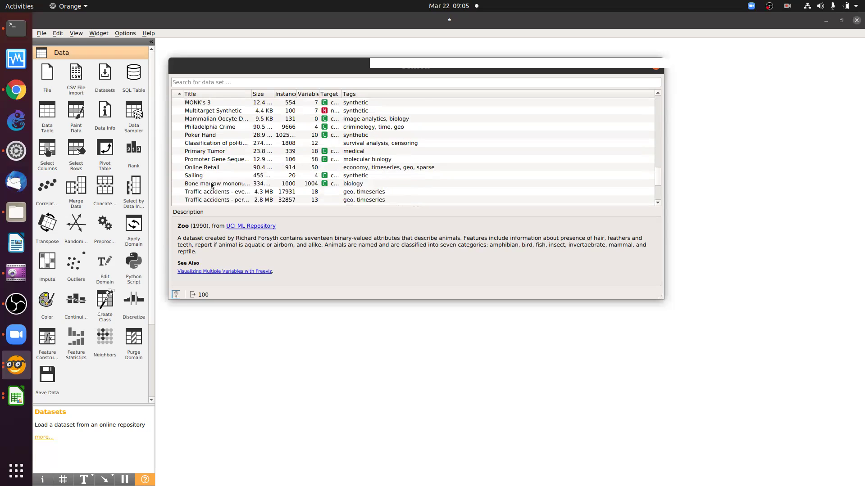
pyautogui.scroll(-2, 211, 182)
pyautogui.scroll(-1, 209, 172)
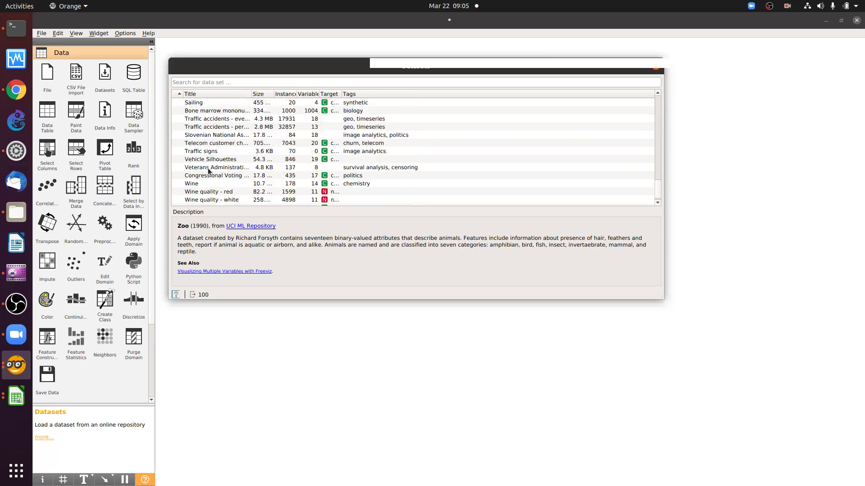
pyautogui.scroll(8, 208, 170)
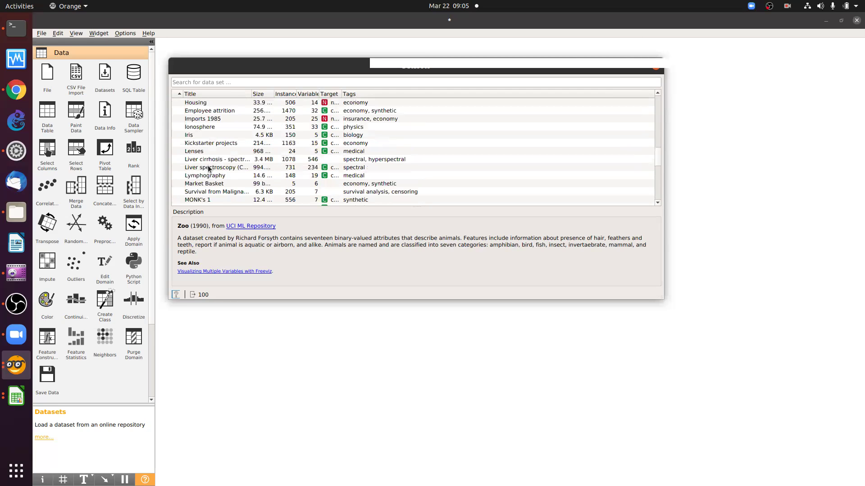
# Select the SentiNews dataset in the Datasets repository list, dismiss the browser notification, and return to the workflow canvas.
pyautogui.scroll(7, 208, 169)
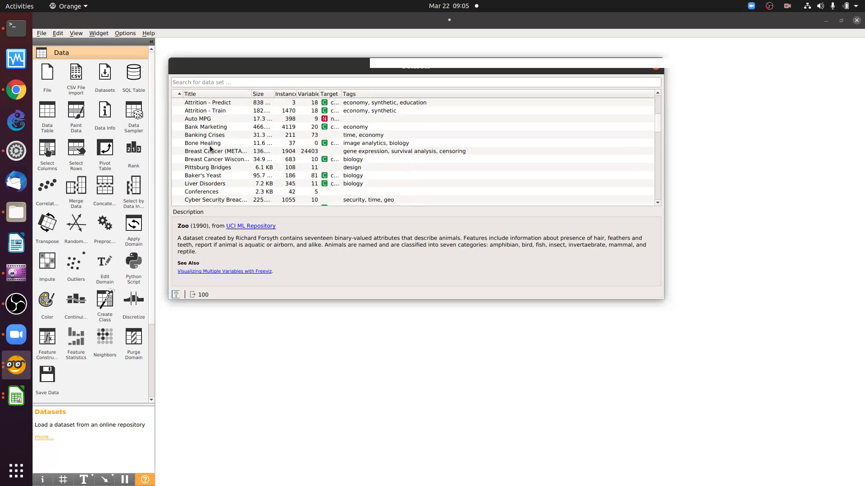
pyautogui.scroll(2, 205, 112)
pyautogui.click(309, 110)
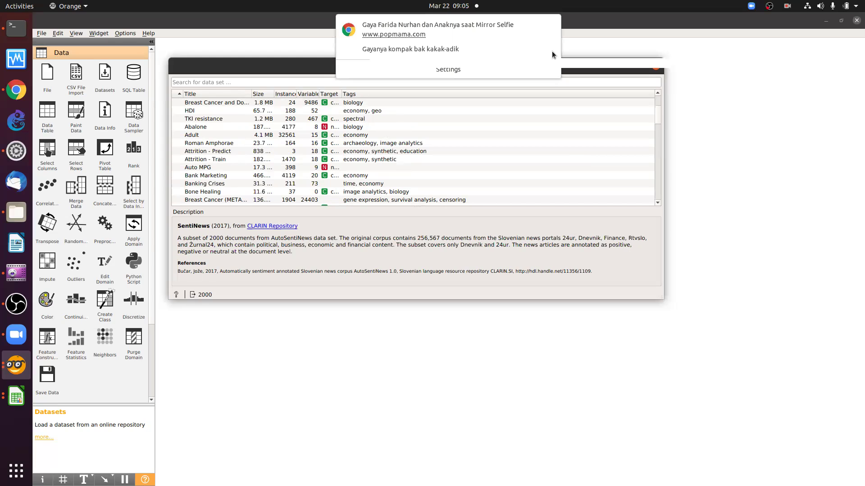
pyautogui.click(550, 24)
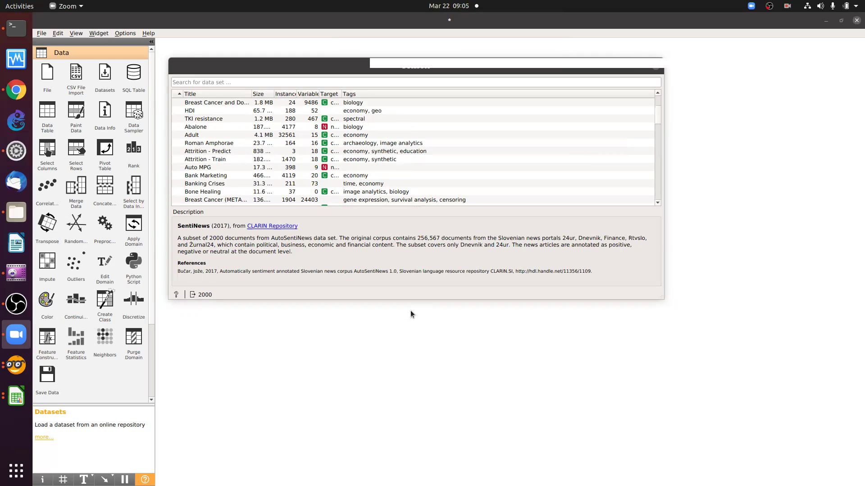
pyautogui.click(304, 344)
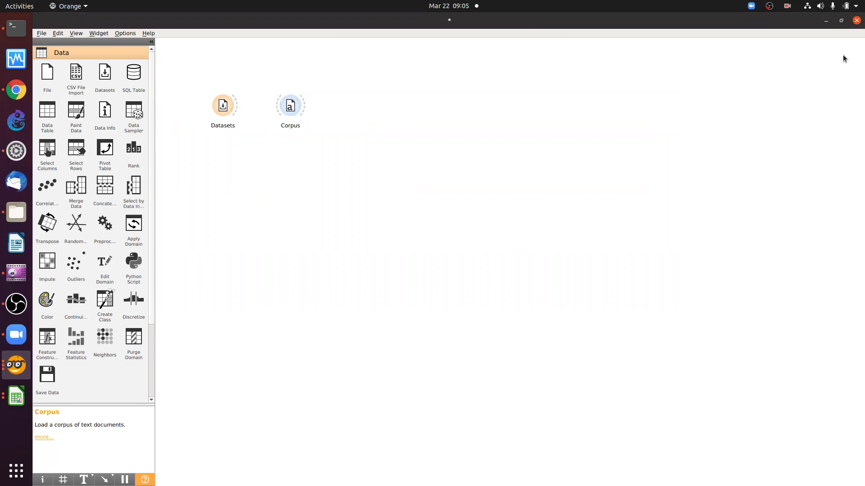
pyautogui.click(855, 21)
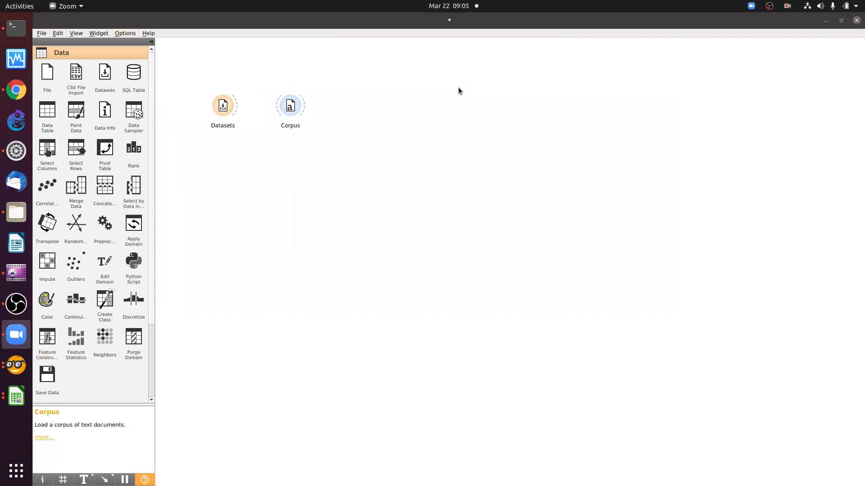
# Remove the Corpus widget from the canvas and check the SentiNews selection in the Datasets widget.
pyautogui.rightClick(293, 104)
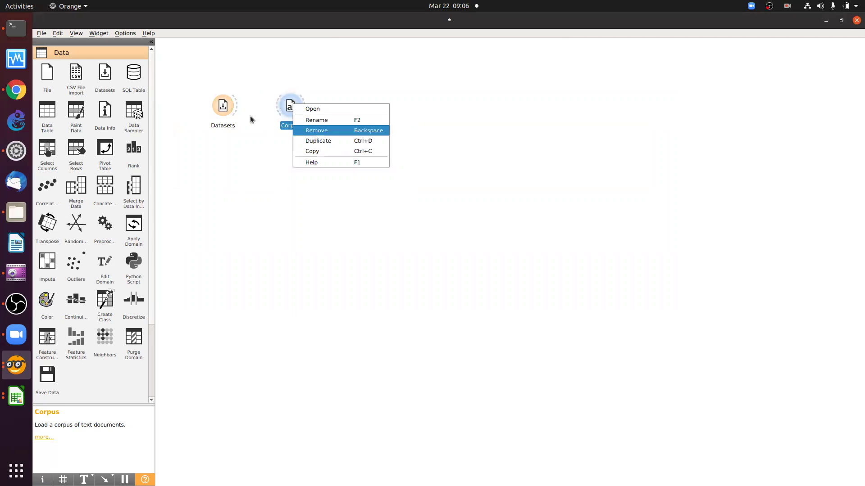
pyautogui.doubleClick(222, 106)
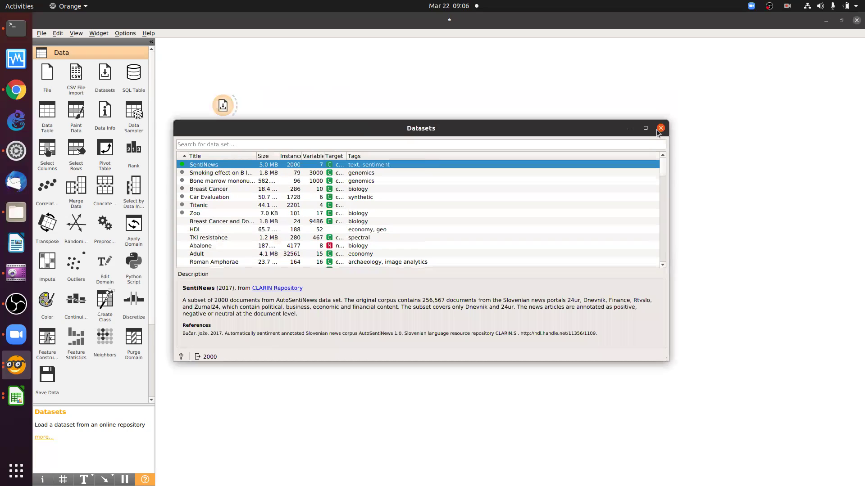
pyautogui.click(661, 128)
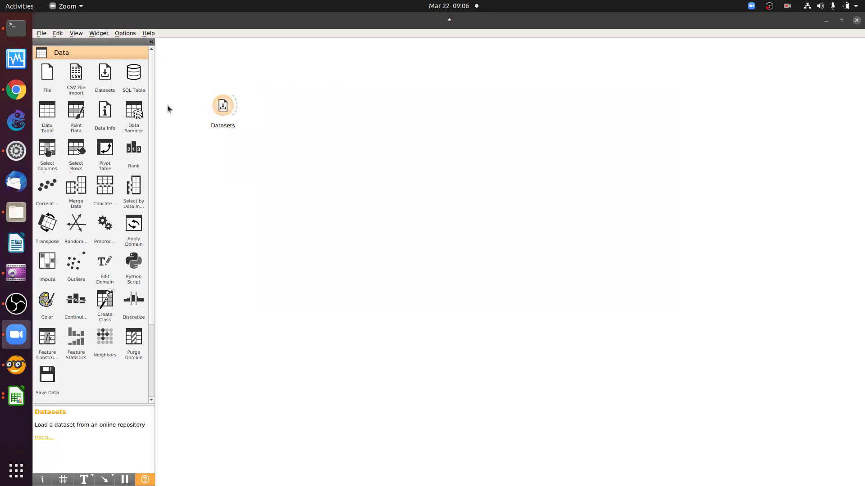
# Add a Data Table widget linked to Datasets and open its table maximized to view the SentiNews rows.
pyautogui.moveTo(45, 115); pyautogui.dragTo(405, 94)
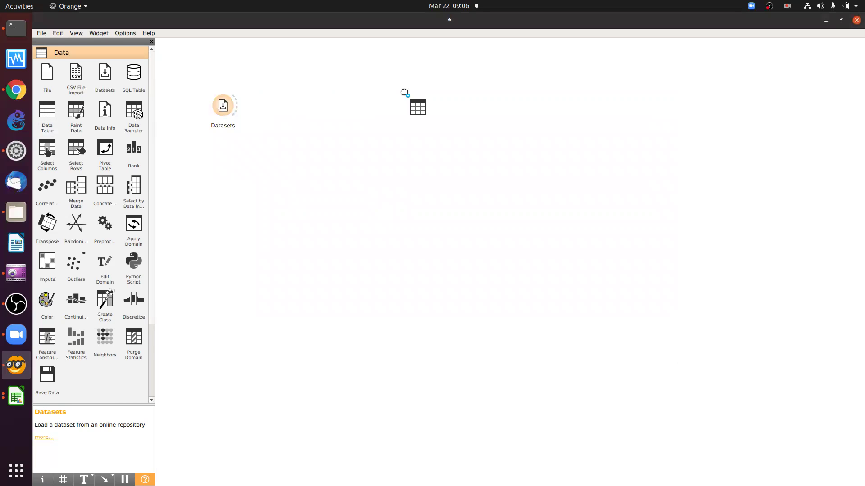
pyautogui.moveTo(243, 104); pyautogui.dragTo(390, 92)
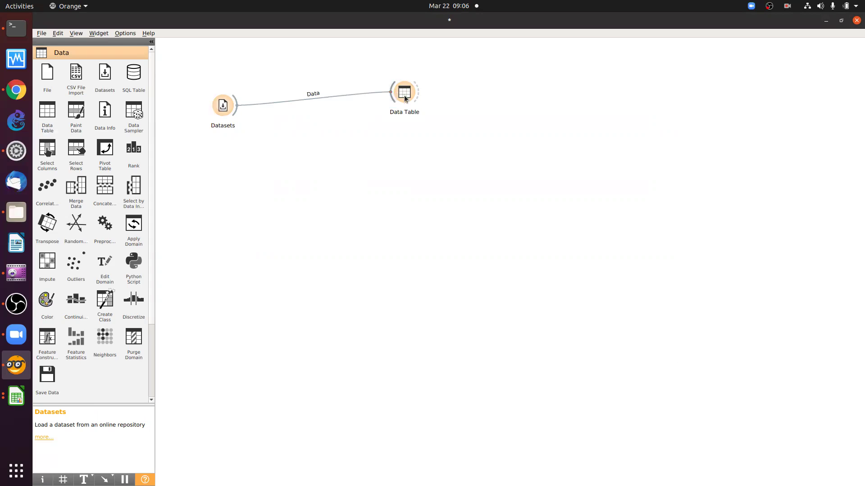
pyautogui.doubleClick(404, 96)
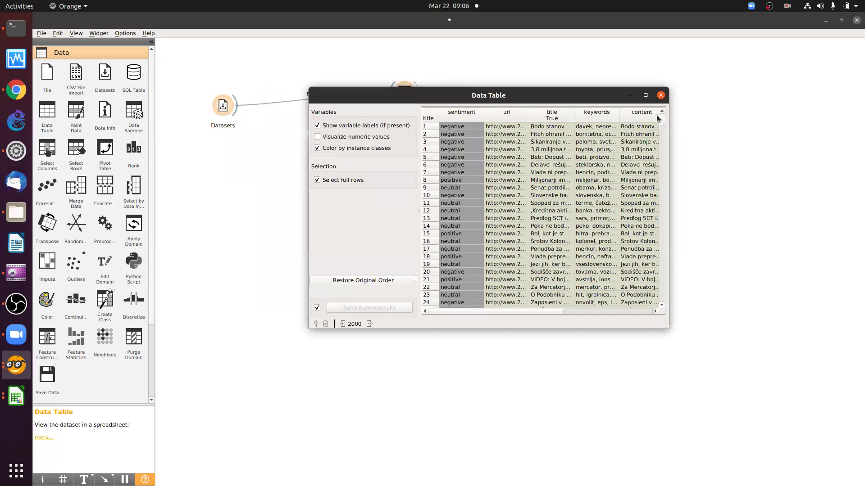
pyautogui.click(645, 96)
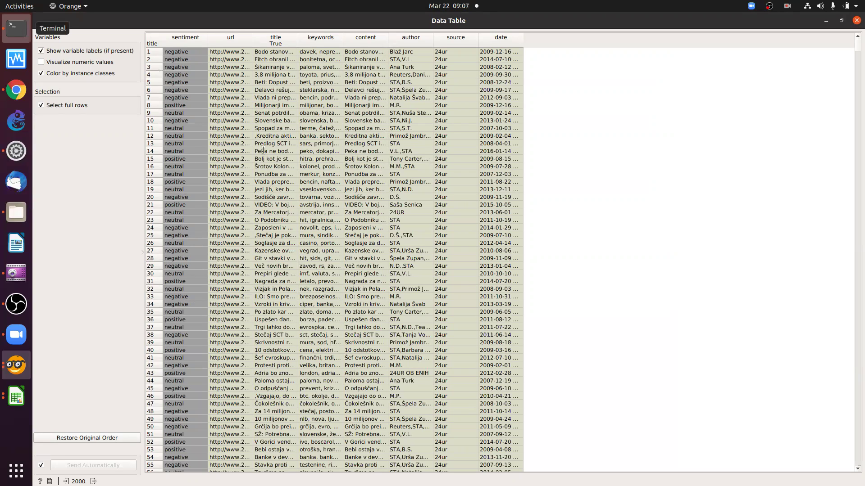
# Switch to Terminal and list the files in the Orange datasets folder.
pyautogui.hotkey('alt', 'Tab')
pyautogui.write('ls')
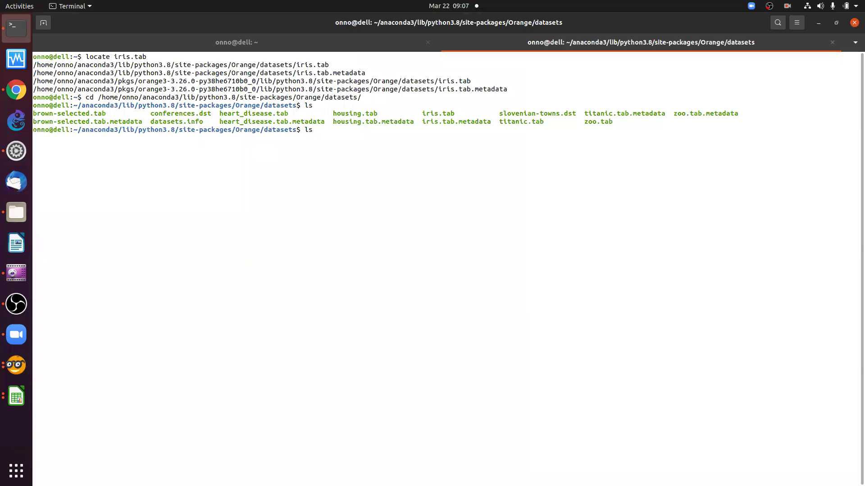
pyautogui.press('Return')
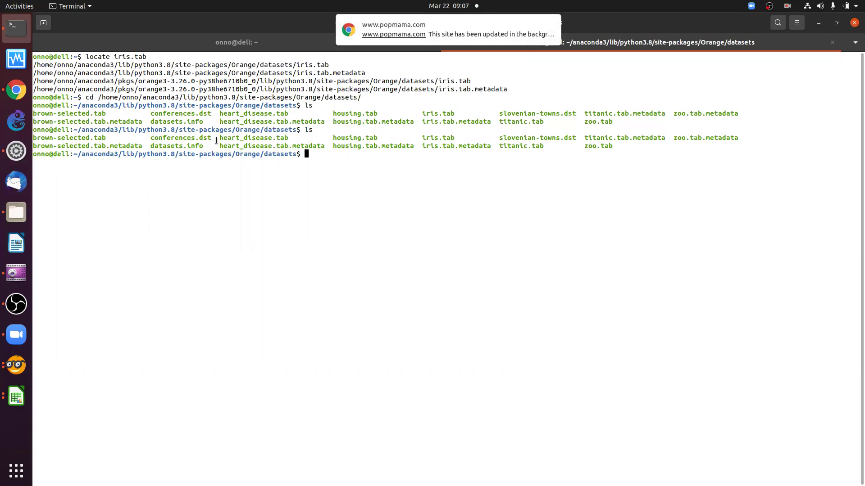
pyautogui.press('Return')
pyautogui.write('ls')
pyautogui.press('Return')
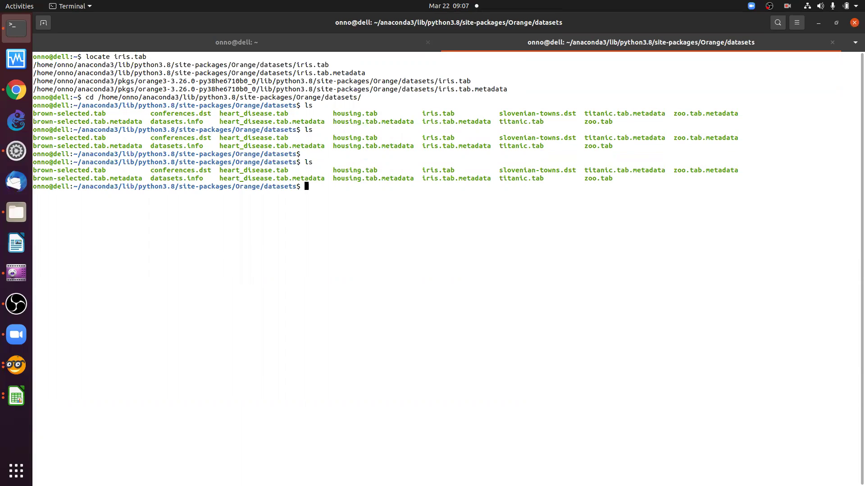
# Search the file system for "senti" with the locate command.
pyautogui.write('locate senti')
pyautogui.press('Return')
pyautogui.hotkey('ctrl', 'c')
# Narrow the file search to CSV files by running locate senti | grep csv.
pyautogui.press('Up')
pyautogui.write('| gre[ c')
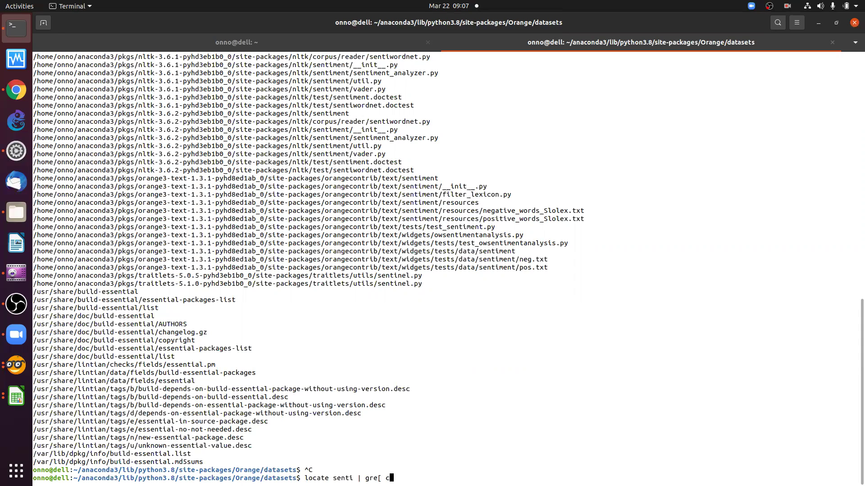
pyautogui.write('sv')
pyautogui.press('Return')
pyautogui.hotkey('ctrl', 'c')
pyautogui.press('Up')
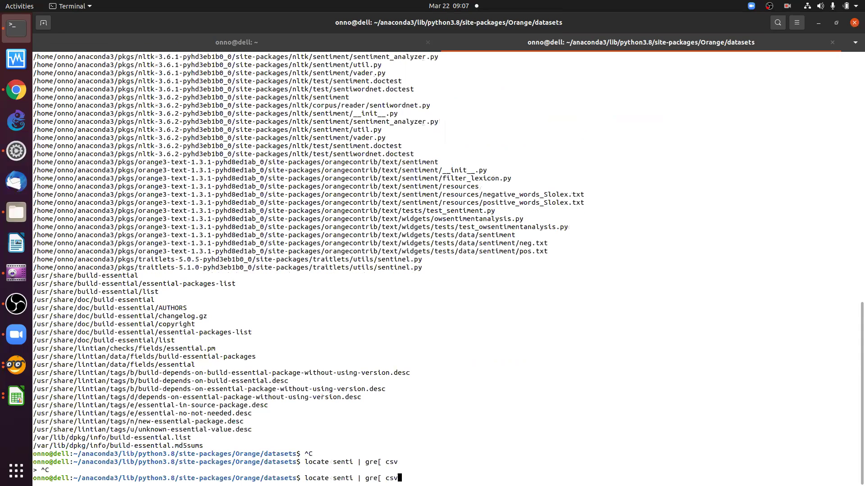
pyautogui.press('Left')
pyautogui.press('Left')
pyautogui.press('Left')
pyautogui.press('Left')
pyautogui.press('BackSpace')
pyautogui.write('p')
pyautogui.press('Return')
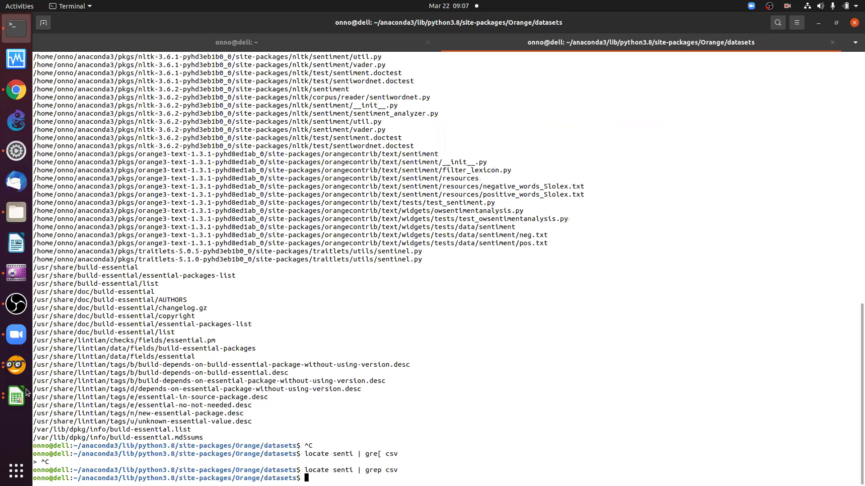
# Close the Data Table view in Orange and both contoh-satu-indonesia-award spreadsheets in LibreOffice Calc.
pyautogui.click(17, 365)
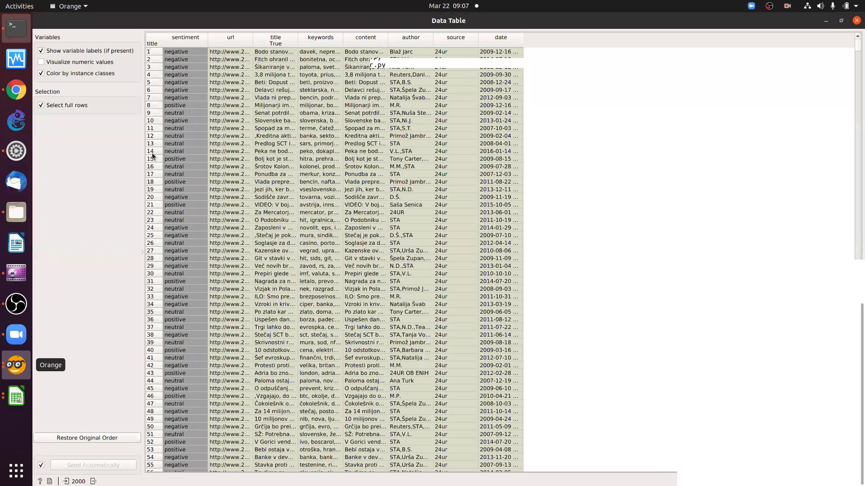
pyautogui.click(16, 397)
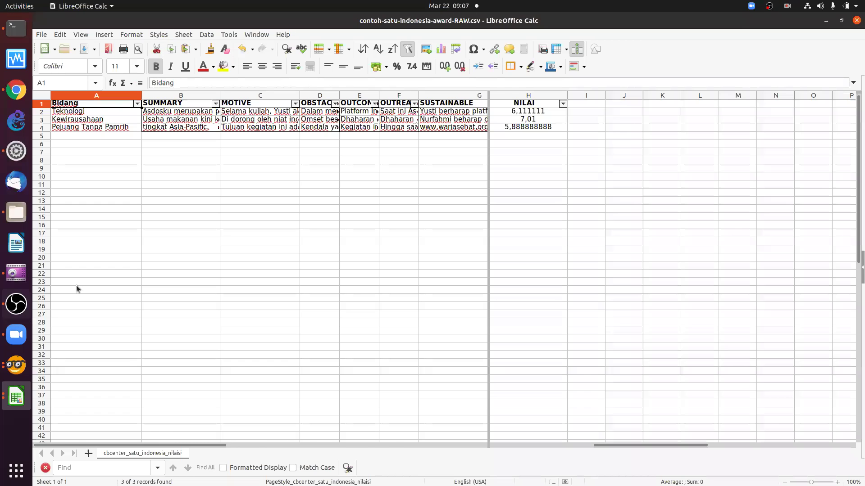
pyautogui.click(16, 365)
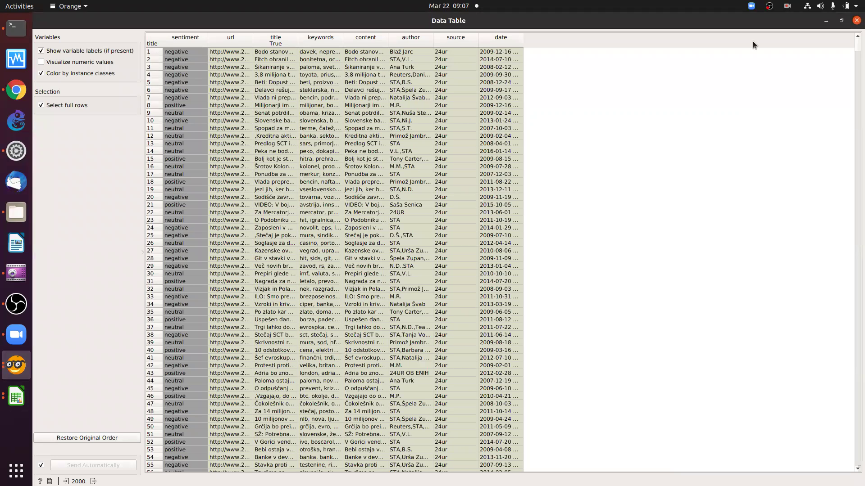
pyautogui.click(856, 21)
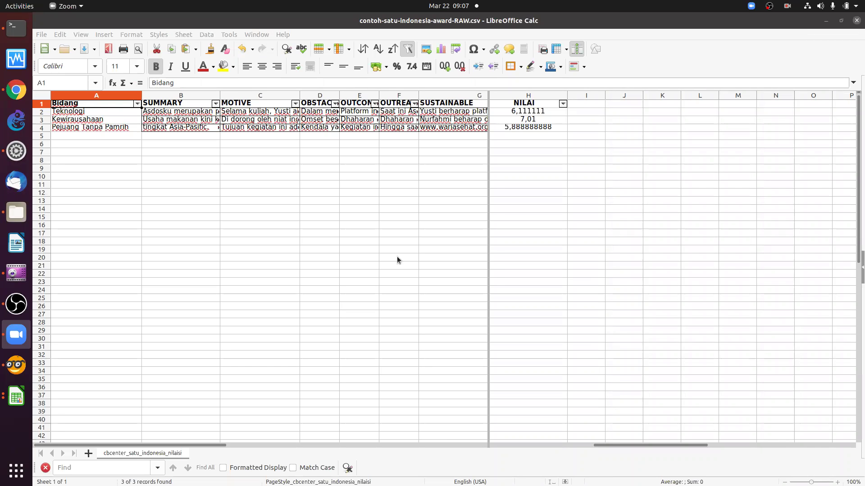
pyautogui.click(16, 396)
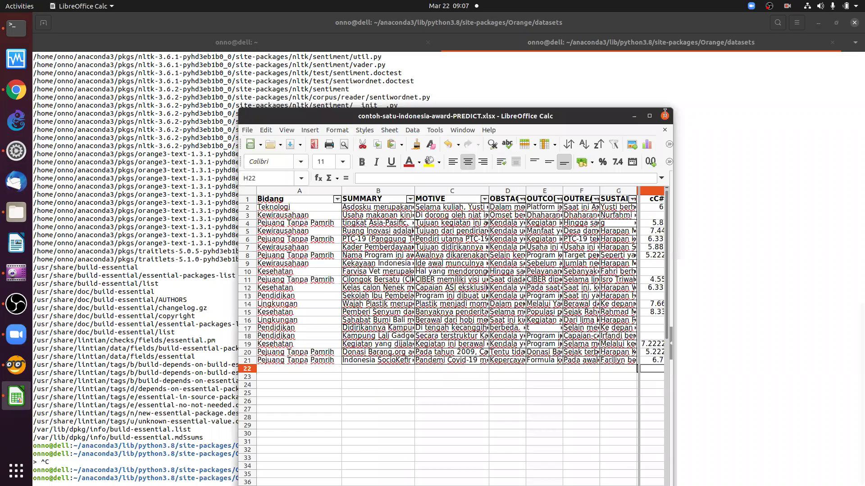
pyautogui.click(664, 116)
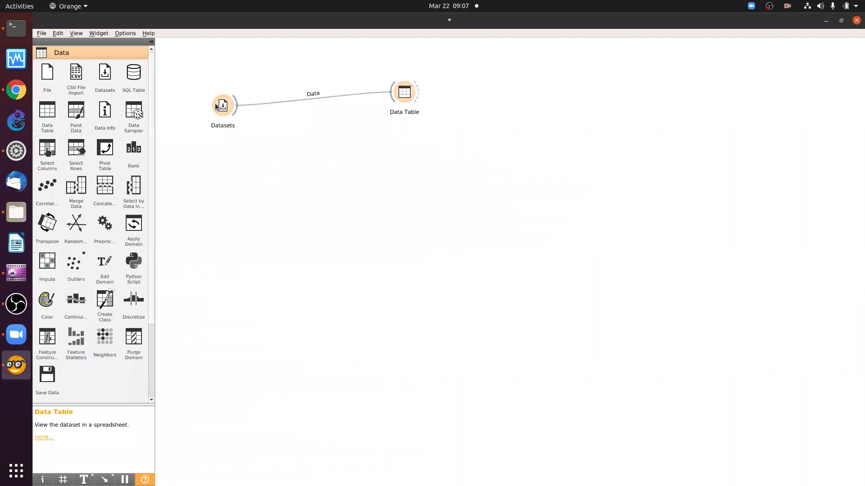
# Check the dataset title in the Datasets widget, and run locate Senti | grep csv in Terminal.
pyautogui.doubleClick(217, 106)
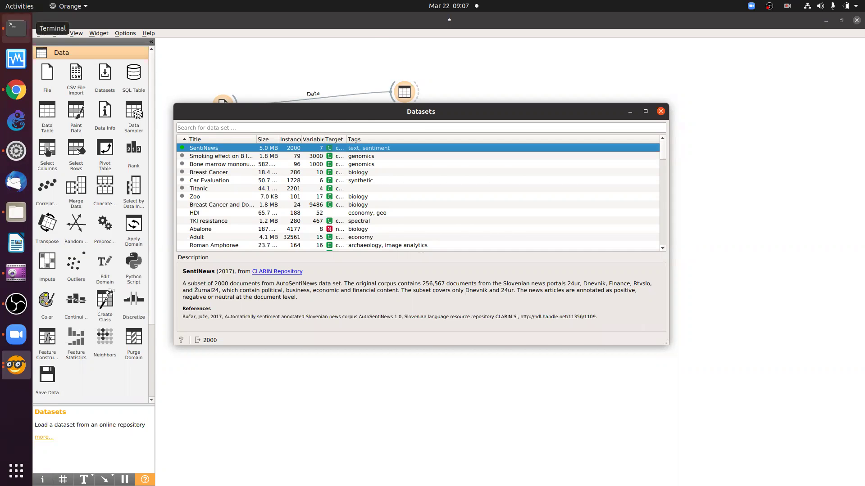
pyautogui.click(16, 28)
pyautogui.write('locate Senti | grep csv')
pyautogui.press('Return')
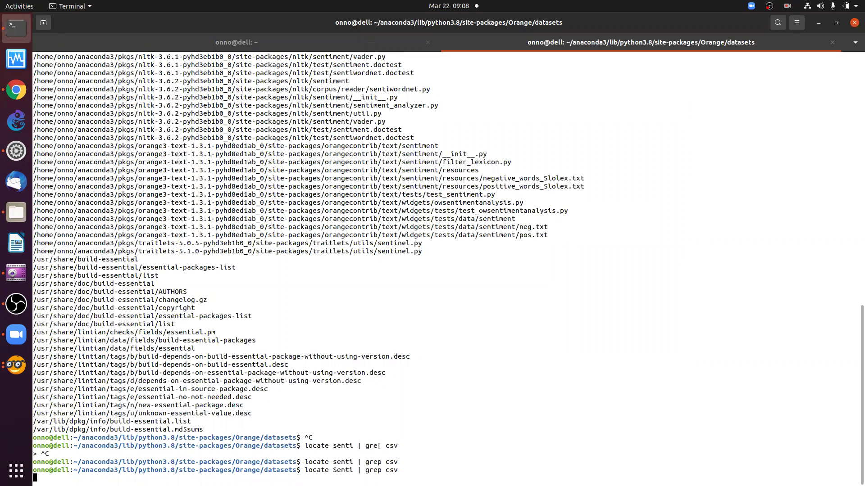
# Search for the downloaded dataset by its full name with locate SentiNews, without the CSV filter.
pyautogui.press('Up')
pyautogui.press('BackSpace')
pyautogui.press('BackSpace')
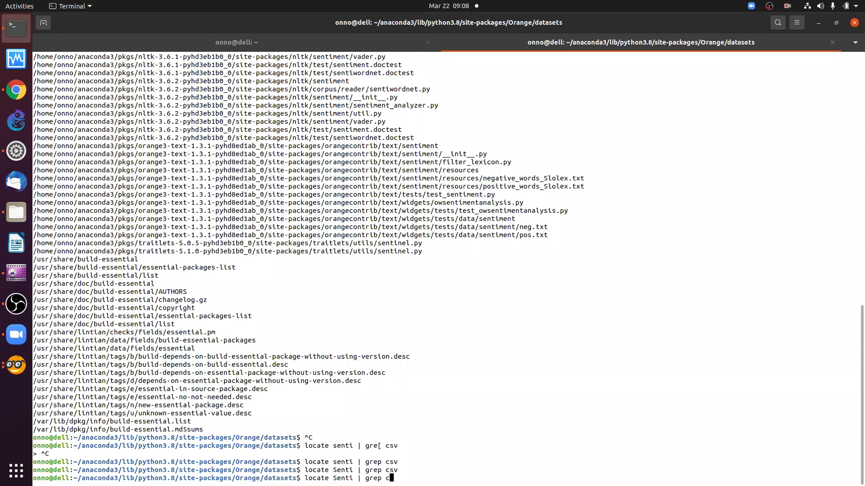
pyautogui.press('BackSpace')
pyautogui.press('BackSpace')
pyautogui.press('BackSpace')
pyautogui.press('BackSpace')
pyautogui.press('BackSpace')
pyautogui.press('BackSpace')
pyautogui.press('BackSpace')
pyautogui.press('BackSpace')
pyautogui.press('BackSpace')
pyautogui.write('News')
pyautogui.press('Return')
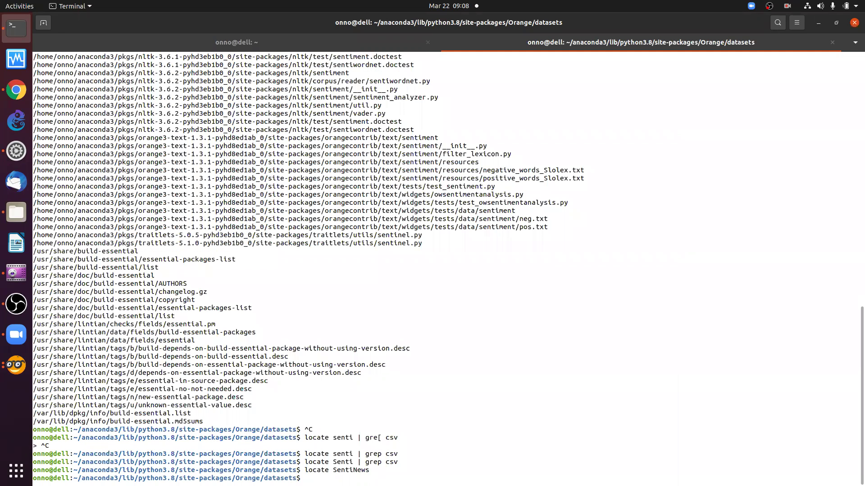
# Refresh the locate database in the background by running sudo updatedb &.
pyautogui.write('sudo a')
pyautogui.press('BackSpace')
pyautogui.write('upfatedb')
pyautogui.press('BackSpace')
pyautogui.press('BackSpace')
pyautogui.press('BackSpace')
pyautogui.press('BackSpace')
pyautogui.press('BackSpace')
pyautogui.press('BackSpace')
pyautogui.write('datedb &')
pyautogui.press('Return')
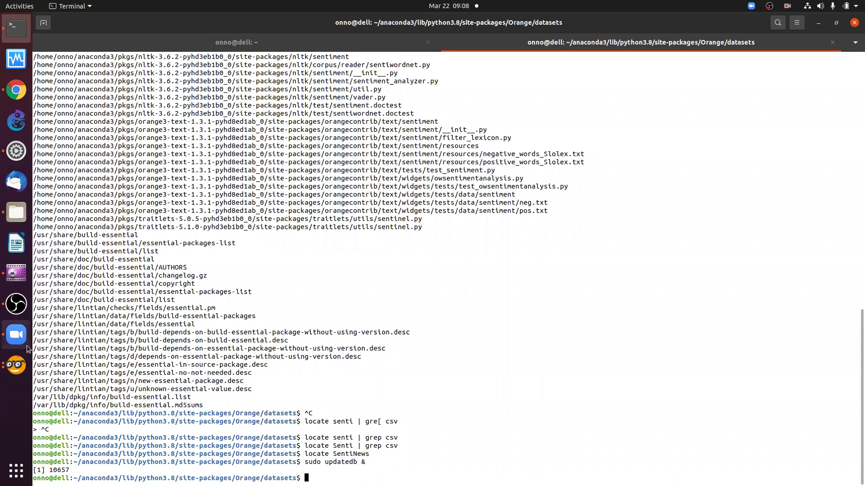
# Switch back to Orange, review the SentiNews rows in the Data Table widget, and return to the canvas.
pyautogui.click(3, 333)
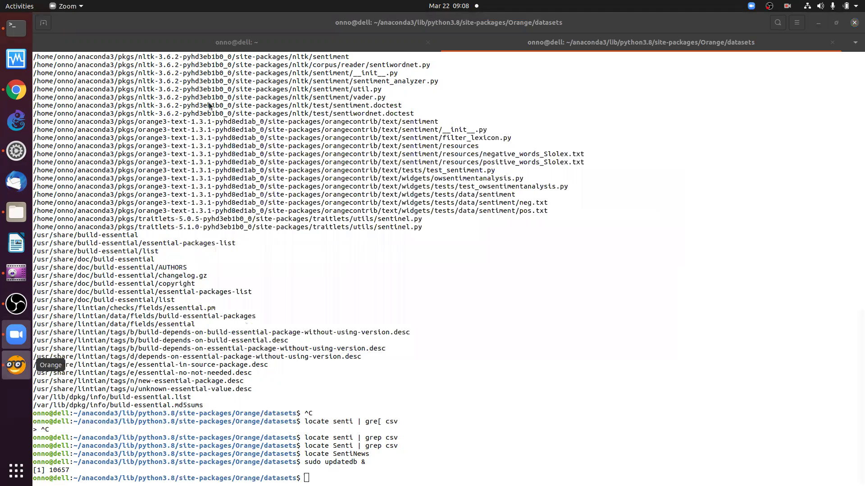
pyautogui.doubleClick(404, 91)
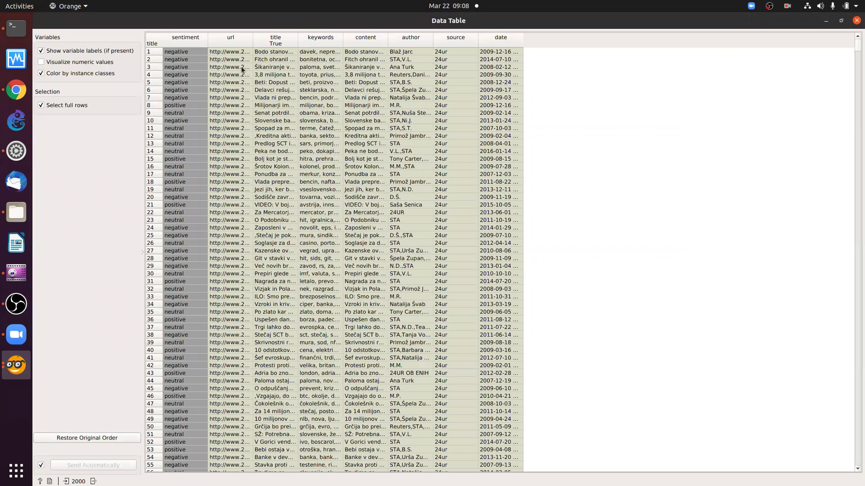
pyautogui.click(856, 21)
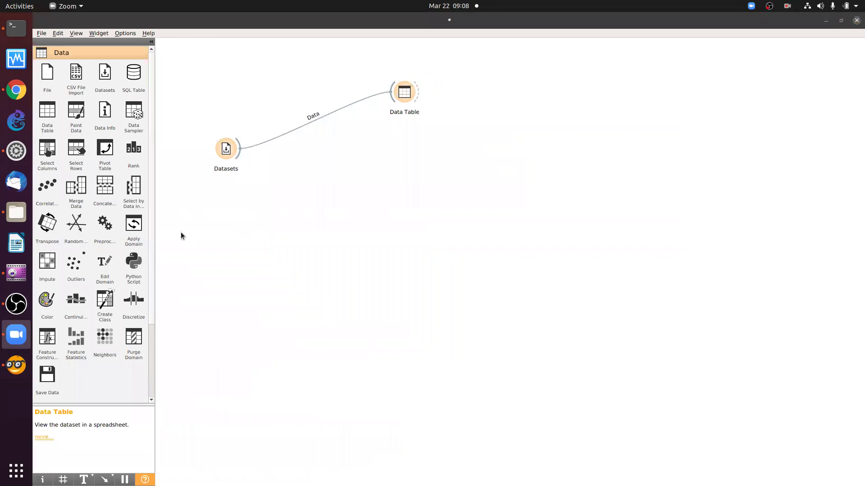
# Add a Test and Score widget from the Evaluate category below Data Table and link Datasets to it.
pyautogui.scroll(-3, 94, 334)
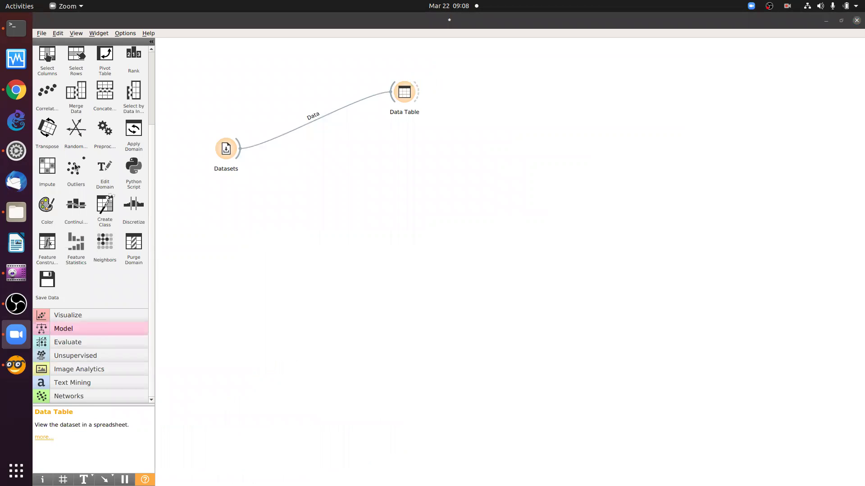
pyautogui.click(87, 345)
pyautogui.moveTo(47, 117); pyautogui.dragTo(249, 304)
pyautogui.moveTo(250, 180); pyautogui.dragTo(419, 179)
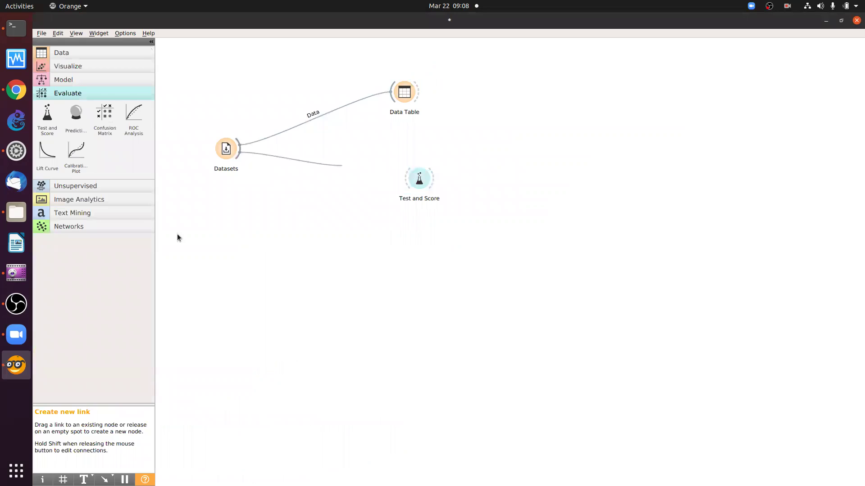
pyautogui.moveTo(241, 149); pyautogui.dragTo(406, 179)
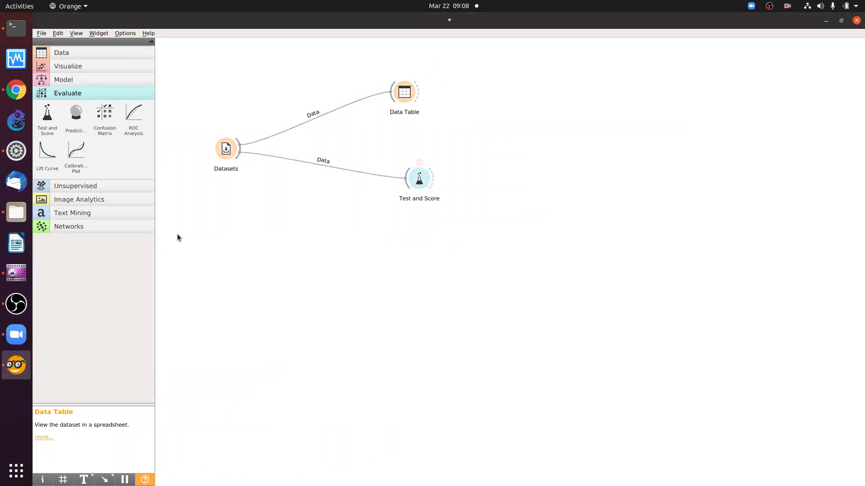
# Add Logistic Regression and Random Forest model widgets below the Datasets link and connect both as learners to Test and Score.
pyautogui.click(48, 81)
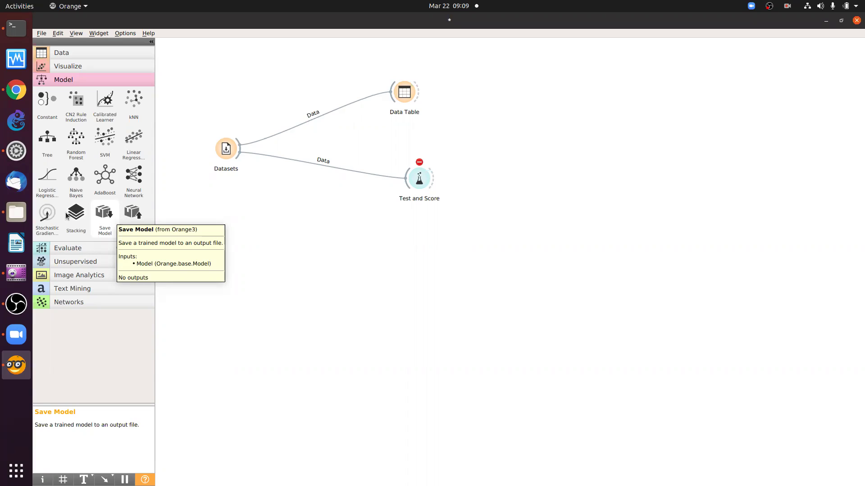
pyautogui.moveTo(47, 176); pyautogui.dragTo(283, 216)
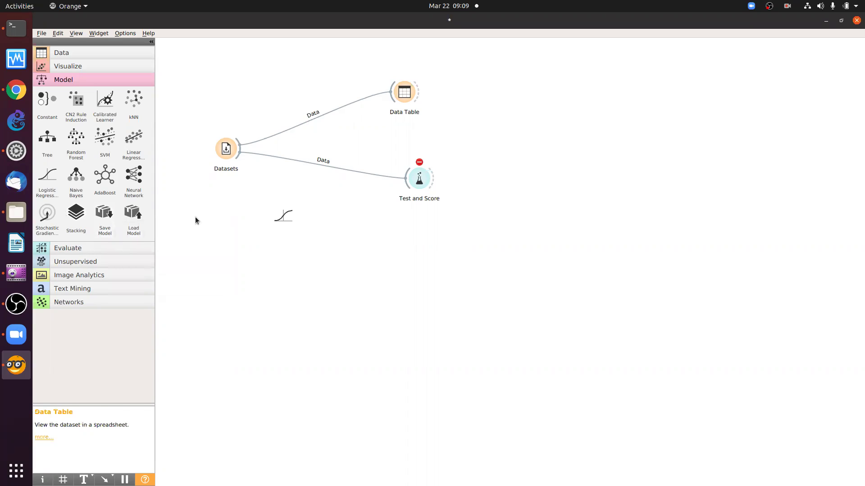
pyautogui.moveTo(195, 220); pyautogui.dragTo(300, 200)
pyautogui.moveTo(56, 145); pyautogui.dragTo(310, 244)
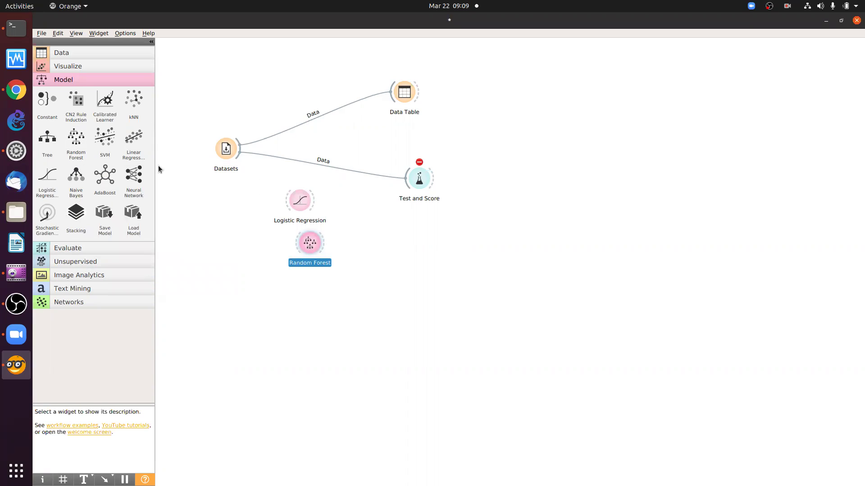
pyautogui.moveTo(103, 136)
pyautogui.mouseDown()
pyautogui.moveTo(342, 276)
pyautogui.moveTo(322, 282)
pyautogui.moveTo(93, 128)
pyautogui.mouseUp()
pyautogui.moveTo(314, 203); pyautogui.dragTo(405, 180)
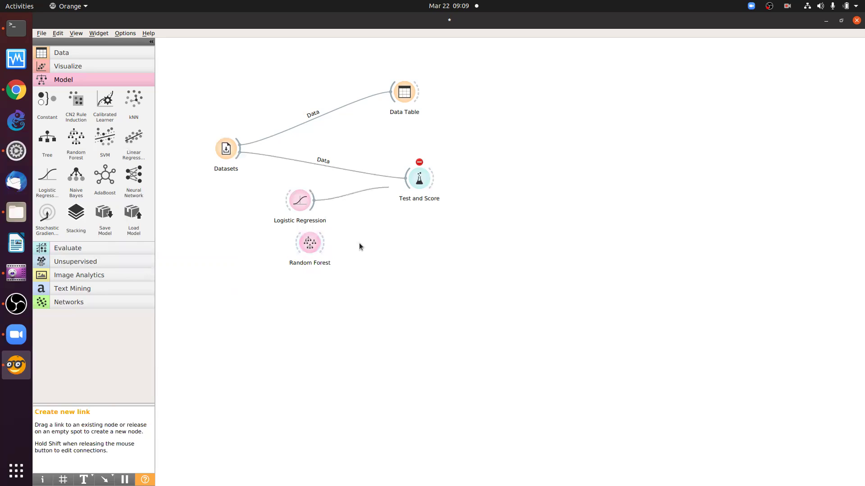
pyautogui.moveTo(328, 245); pyautogui.dragTo(412, 185)
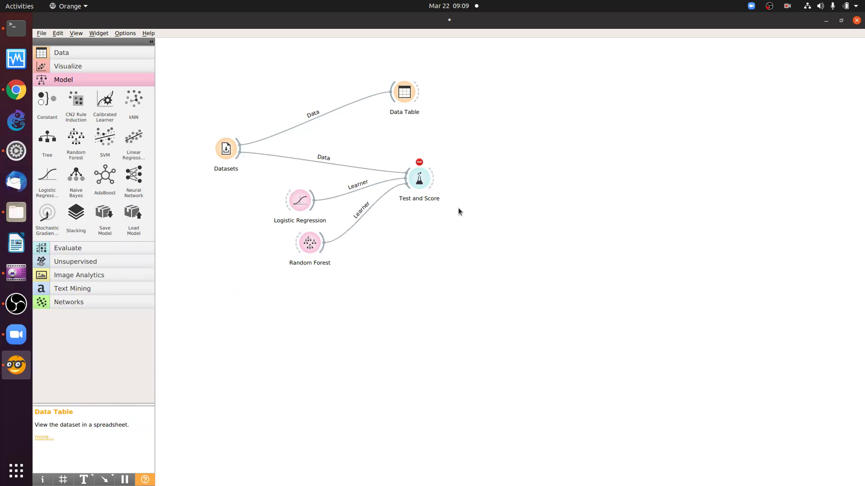
# Check the evaluation settings and model results in the Test and Score widget, and return to the canvas.
pyautogui.doubleClick(420, 183)
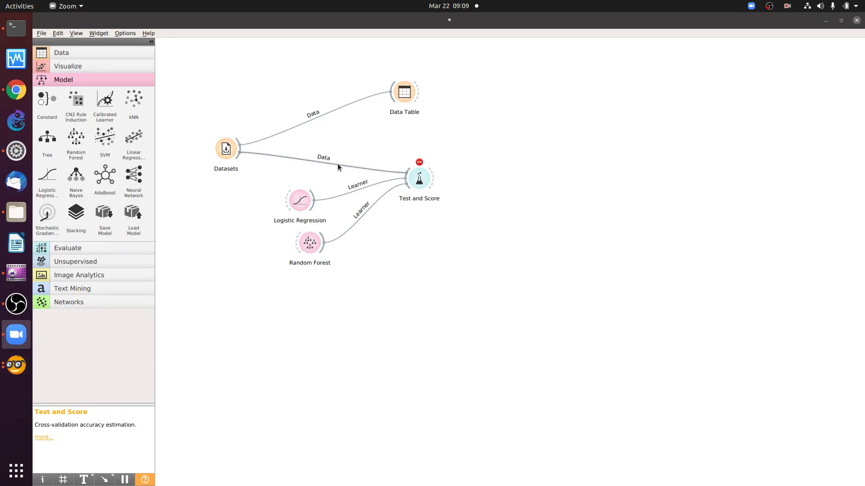
pyautogui.doubleClick(414, 179)
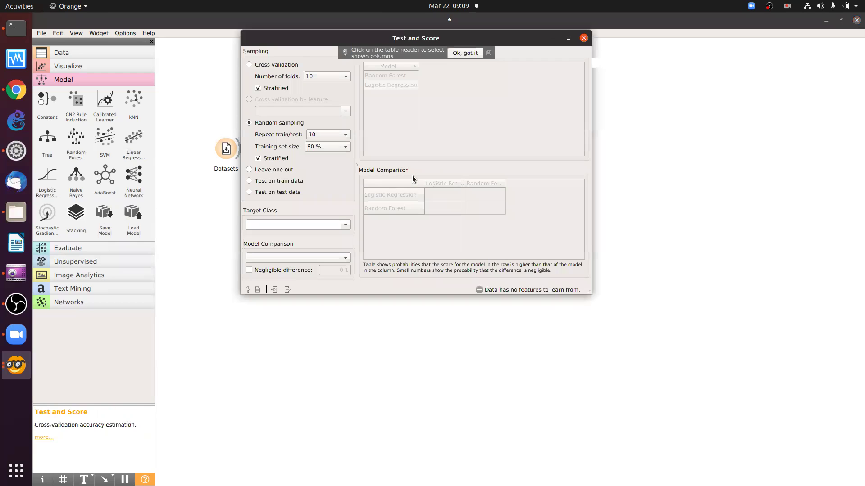
pyautogui.press('Escape')
# Browse the available datasets in the Datasets widget to the end of the list, and recheck Test and Score.
pyautogui.doubleClick(226, 150)
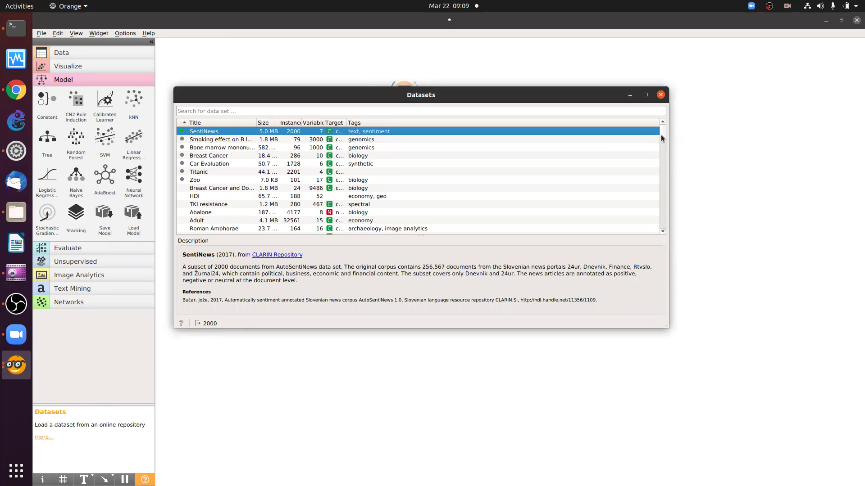
pyautogui.moveTo(661, 134); pyautogui.dragTo(663, 309)
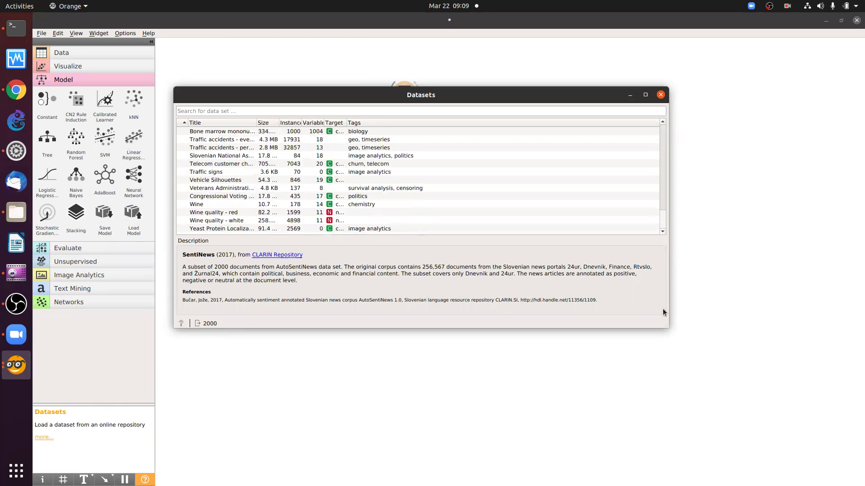
pyautogui.click(655, 97)
pyautogui.click(415, 169)
pyautogui.press('Return')
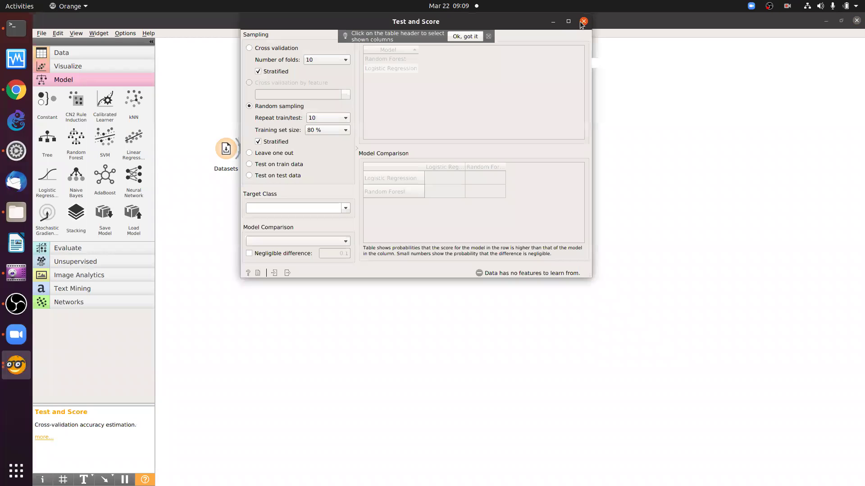
pyautogui.press('Escape')
# Replace the direct Datasets link to Test and Score with one from Data Table, placed between them, and review the table's rows.
pyautogui.click(331, 161)
pyautogui.rightClick(334, 166)
pyautogui.press('Delete')
pyautogui.moveTo(410, 93); pyautogui.dragTo(409, 173)
pyautogui.doubleClick(312, 152)
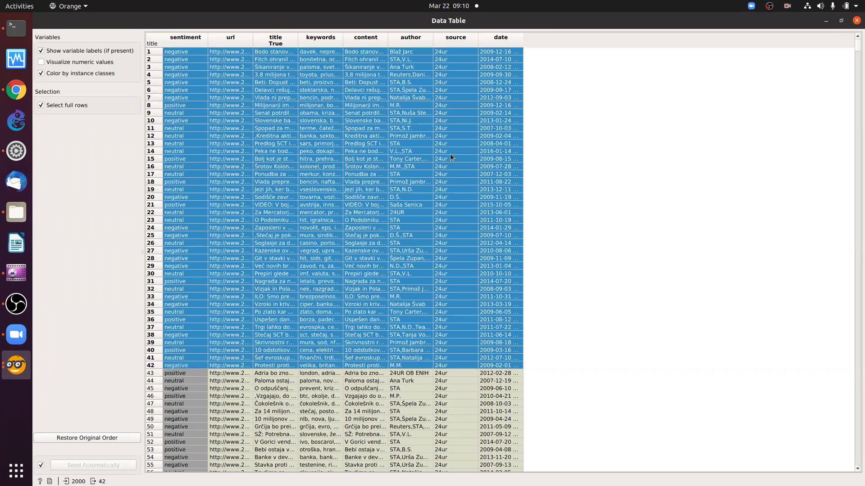
pyautogui.click(825, 21)
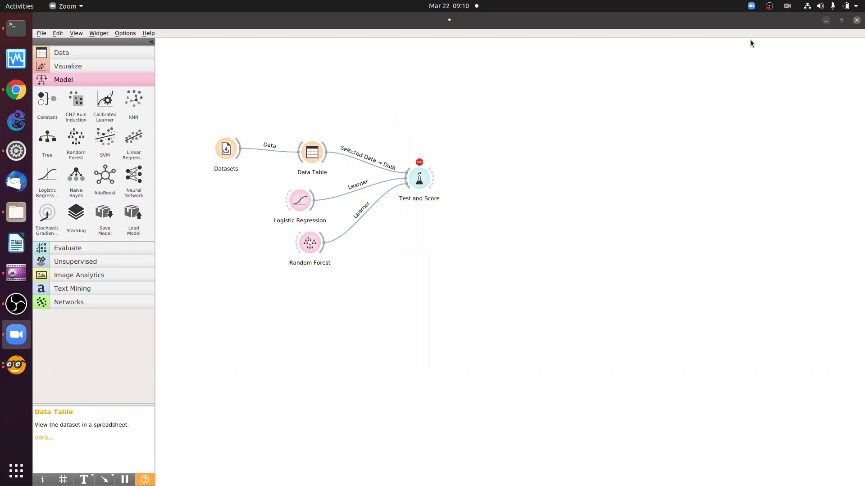
# Examine the Test and Score widget's error status, sampling settings and target class options.
pyautogui.rightClick(365, 161)
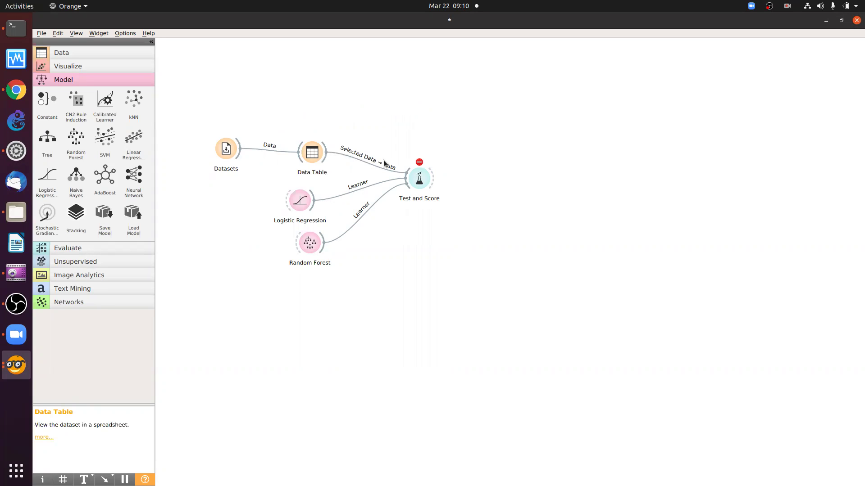
pyautogui.click(419, 186)
pyautogui.doubleClick(420, 186)
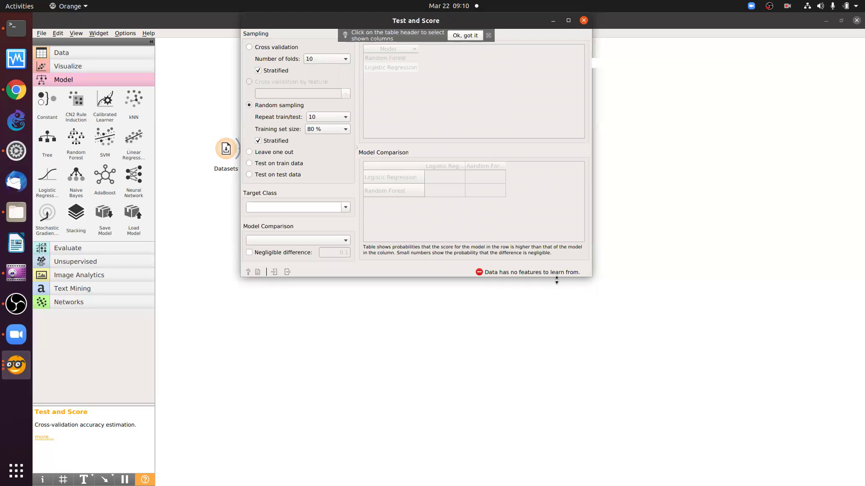
pyautogui.click(554, 21)
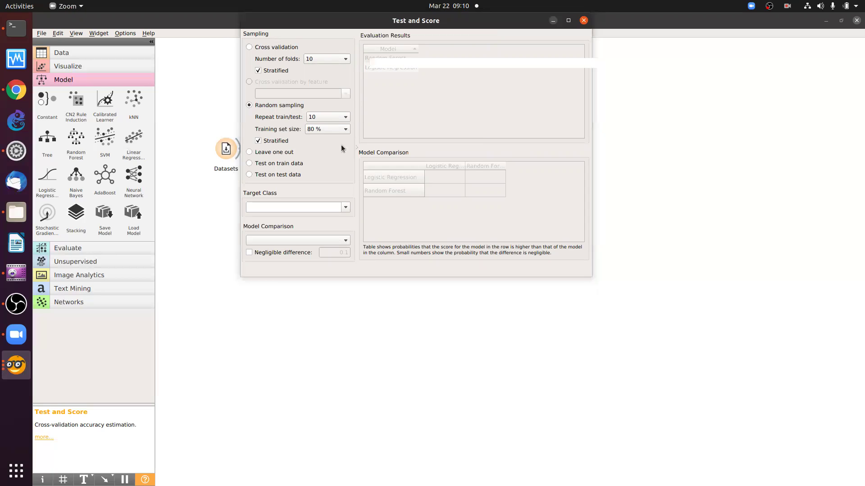
pyautogui.click(424, 188)
pyautogui.doubleClick(411, 184)
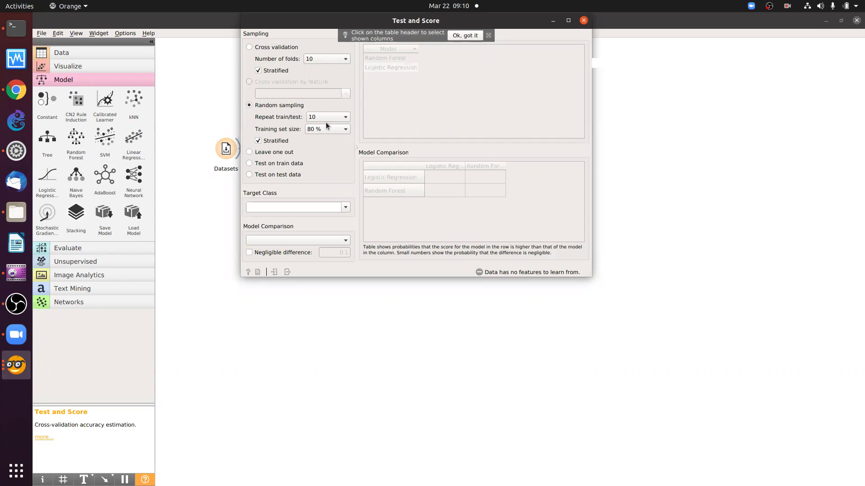
pyautogui.click(345, 209)
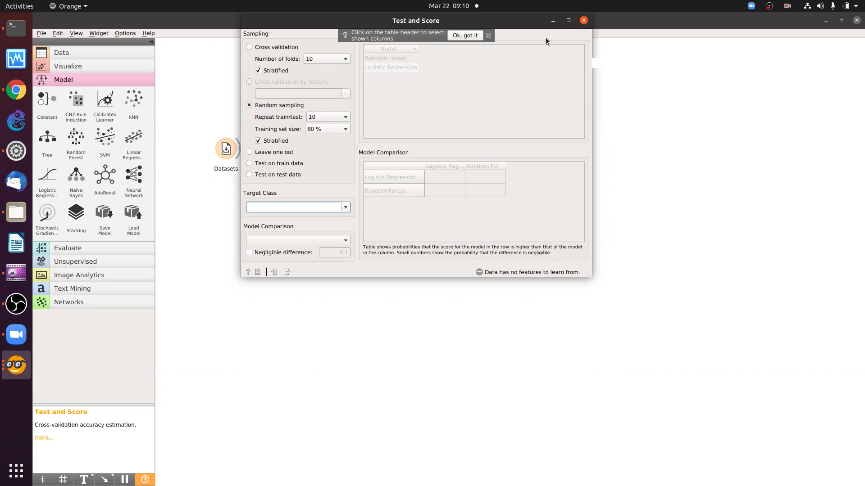
pyautogui.click(553, 21)
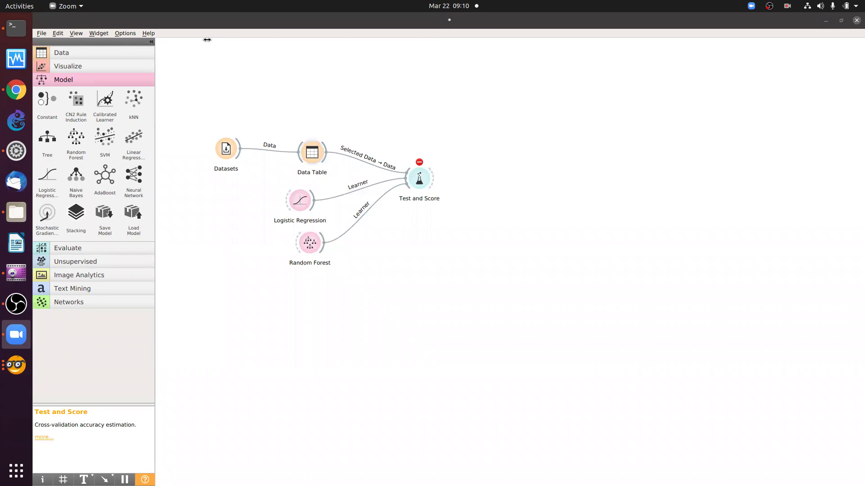
# Review the news records in the Data Table and remove that widget from the workflow.
pyautogui.hotkey('alt', 'Tab')
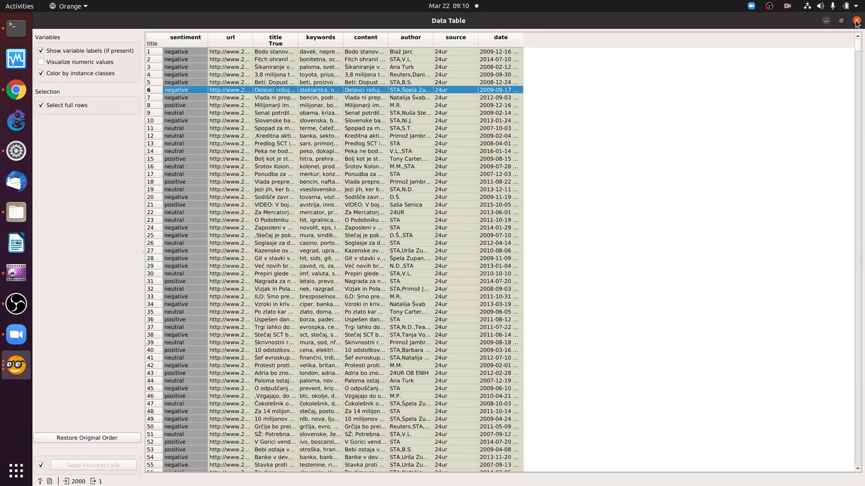
pyautogui.click(826, 20)
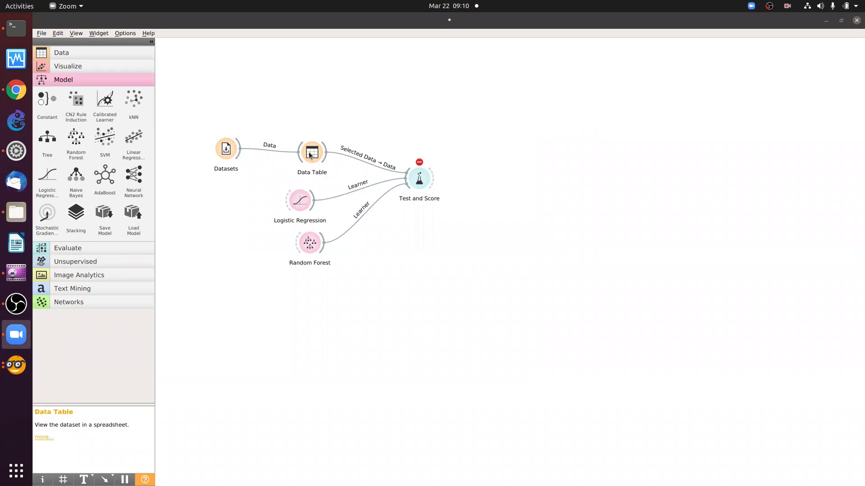
pyautogui.rightClick(310, 156)
pyautogui.click(339, 160)
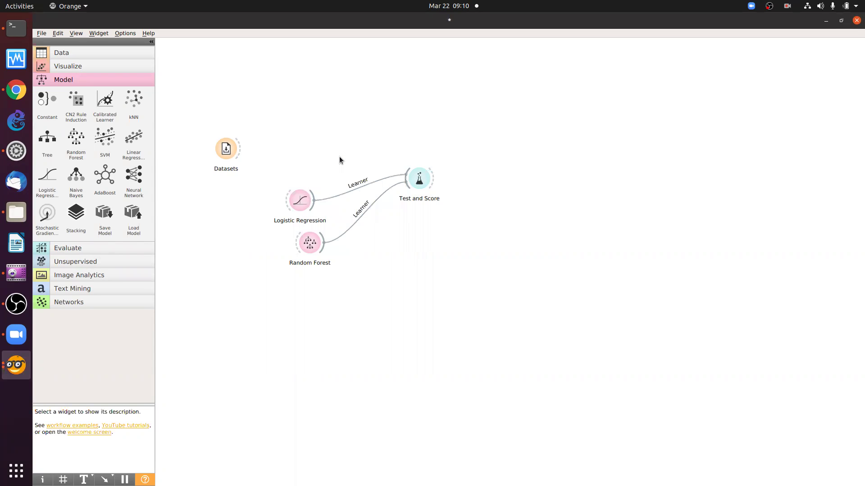
# Try to feed the SentiNews dataset directly from Datasets into Test and Score and check its target class options.
pyautogui.doubleClick(226, 151)
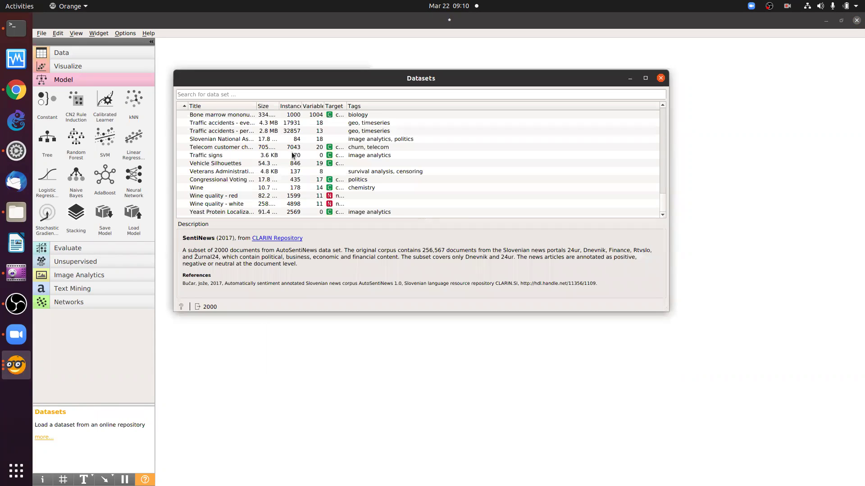
pyautogui.scroll(-5, 260, 115)
pyautogui.scroll(6, 260, 115)
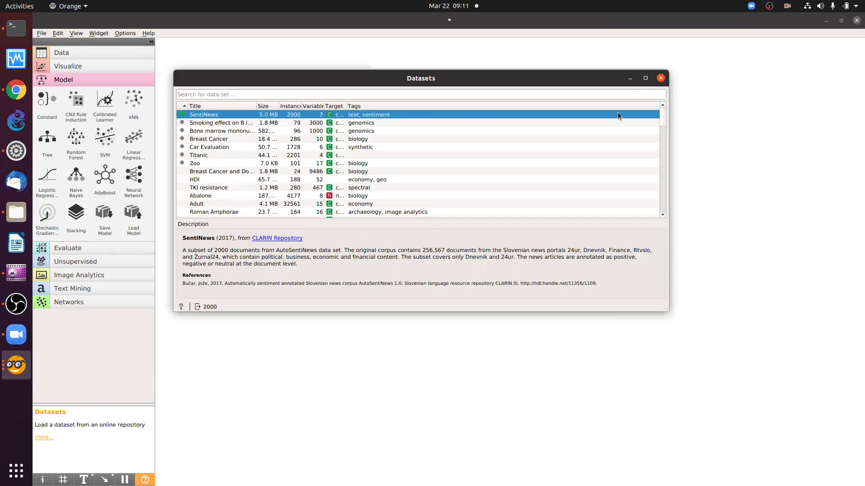
pyautogui.moveTo(238, 146); pyautogui.dragTo(414, 182)
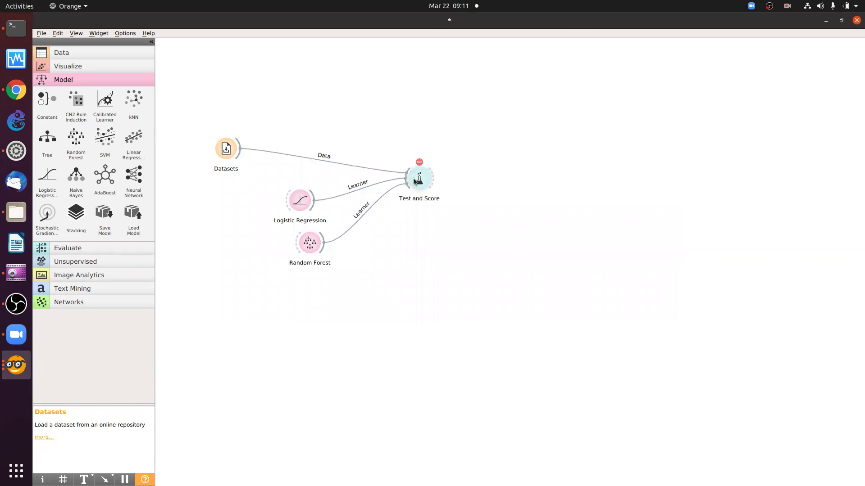
pyautogui.doubleClick(414, 181)
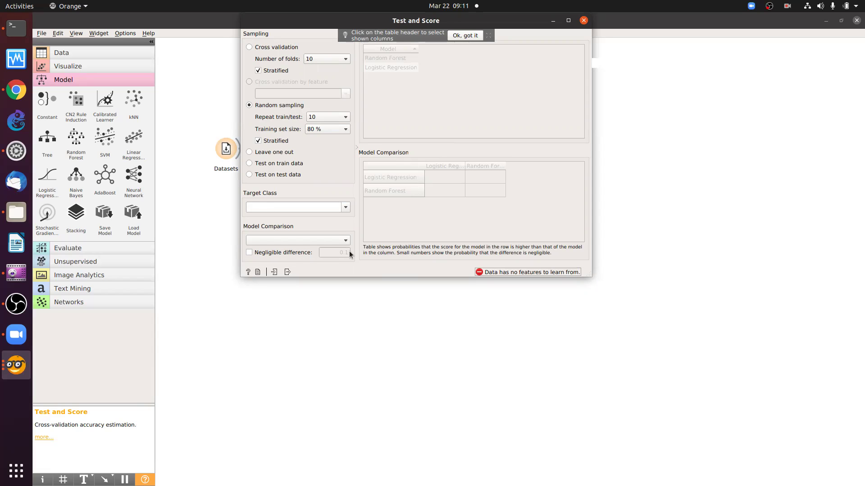
pyautogui.click(344, 208)
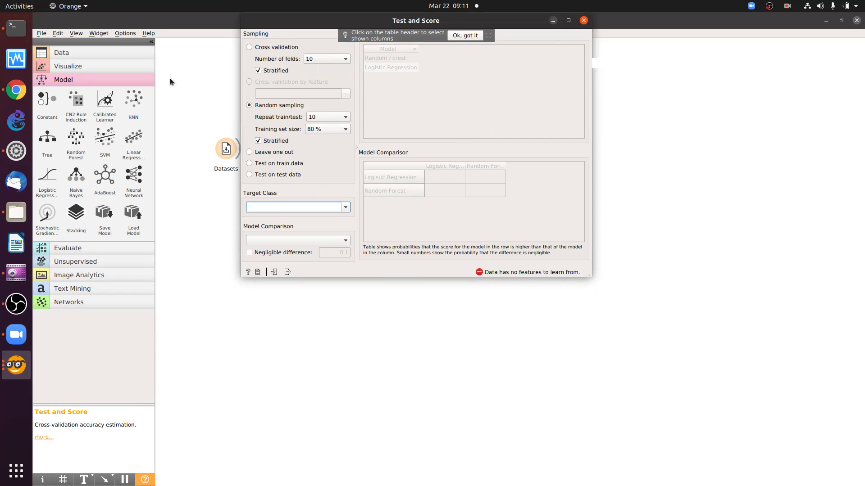
# Connect a new Data Table to Datasets and view the SentiNews records in it.
pyautogui.click(82, 55)
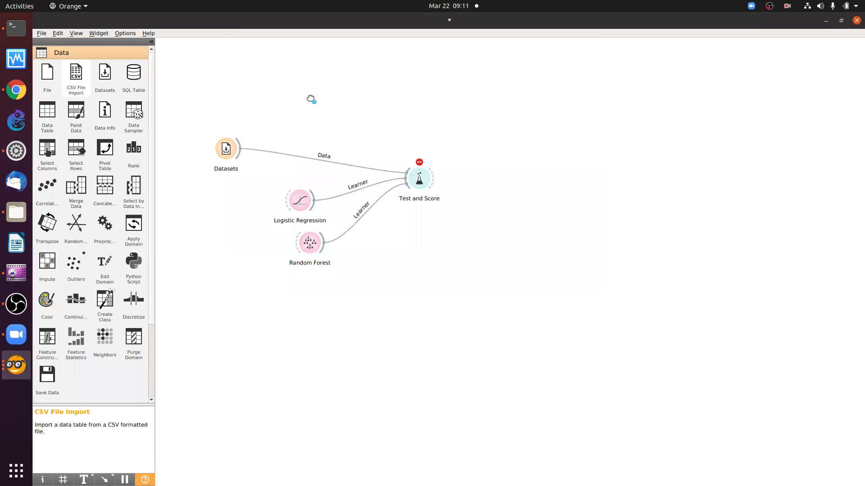
pyautogui.moveTo(240, 149); pyautogui.dragTo(349, 90)
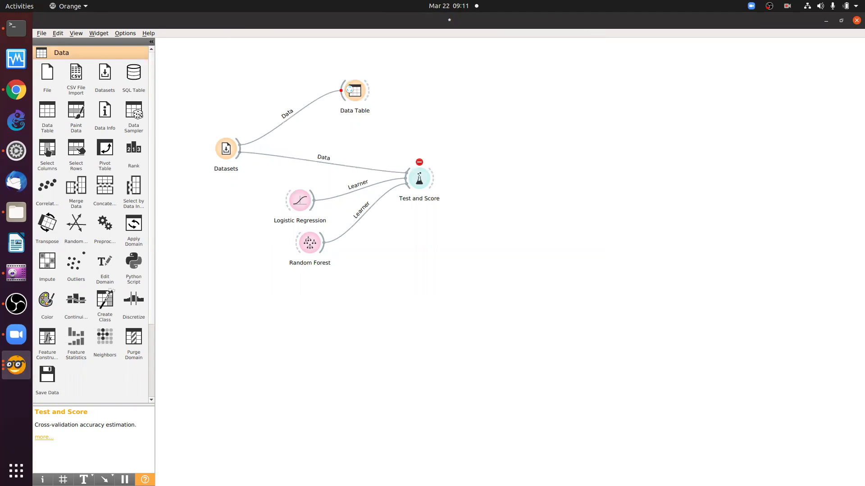
pyautogui.doubleClick(346, 91)
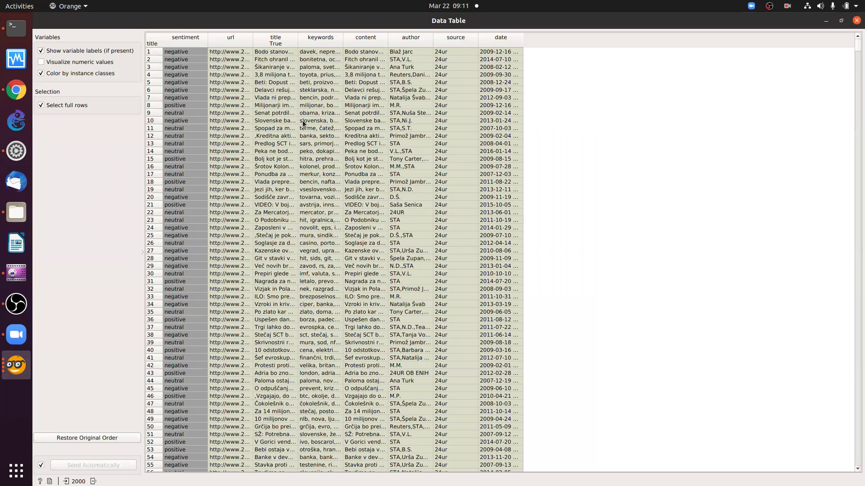
pyautogui.press('Escape')
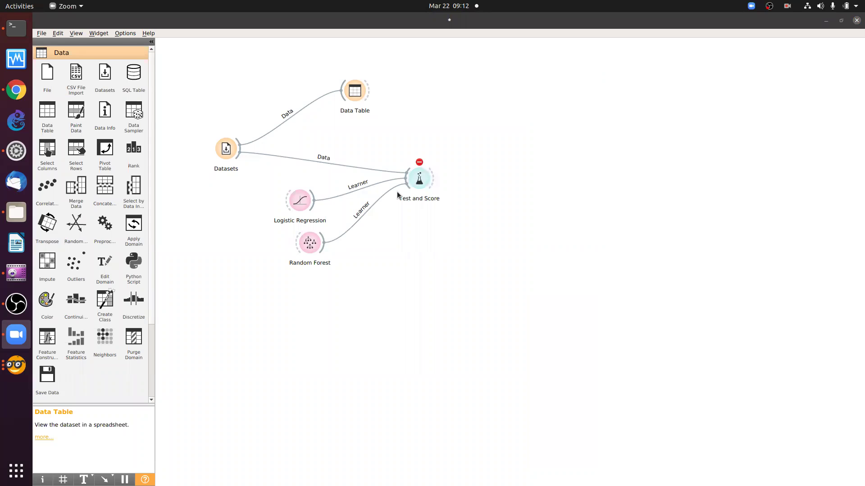
# Recheck the Test and Score widget's error status and remove the widget from the workflow.
pyautogui.click(414, 186)
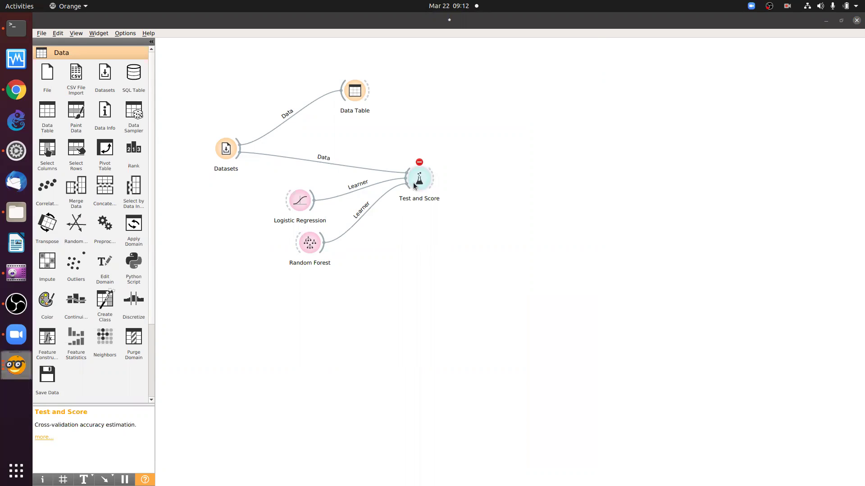
pyautogui.doubleClick(414, 186)
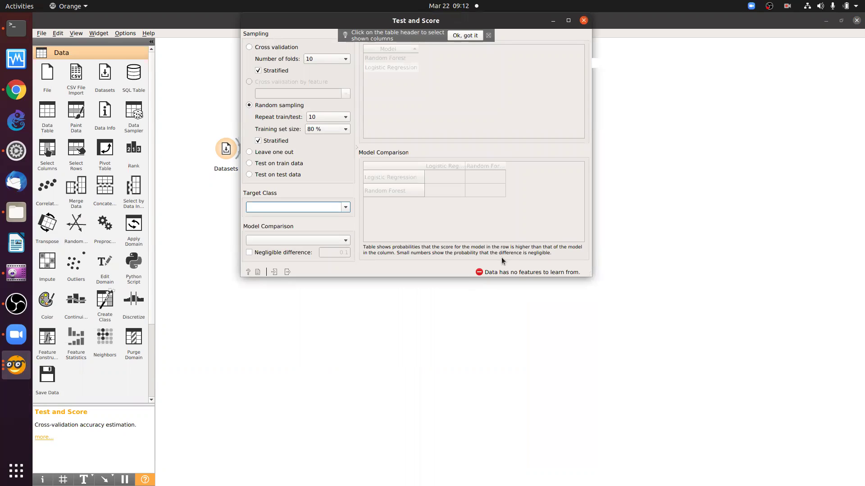
pyautogui.click(584, 21)
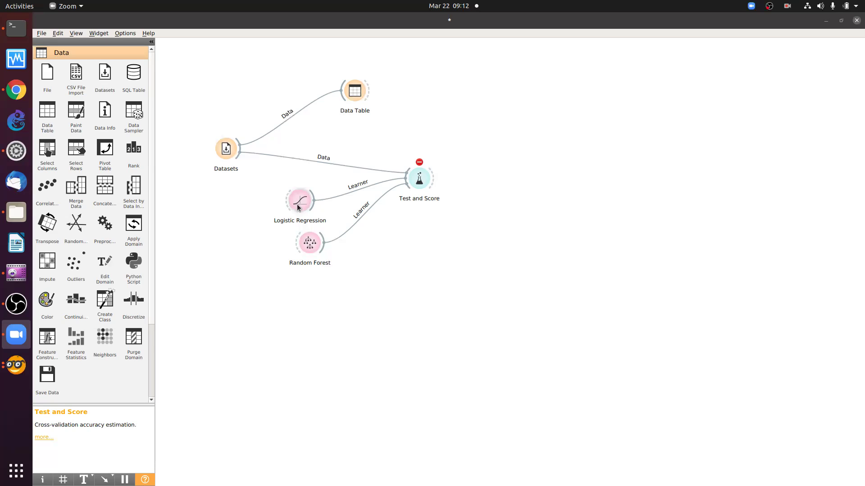
pyautogui.rightClick(420, 178)
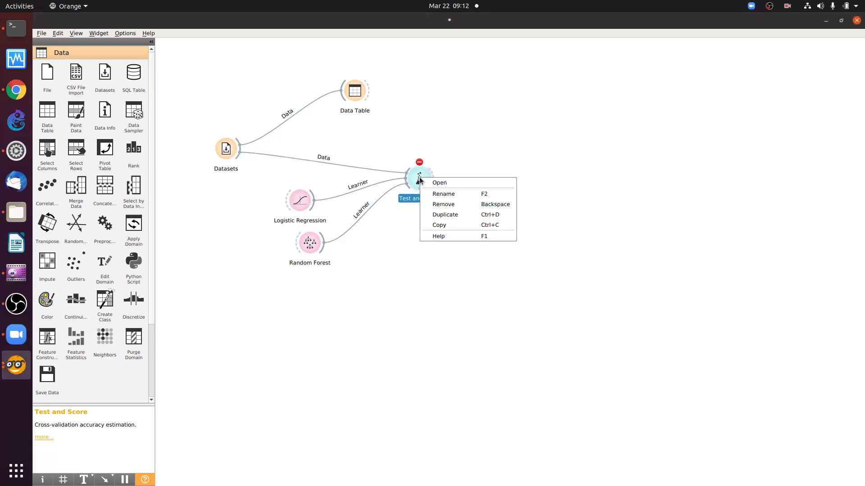
pyautogui.click(436, 206)
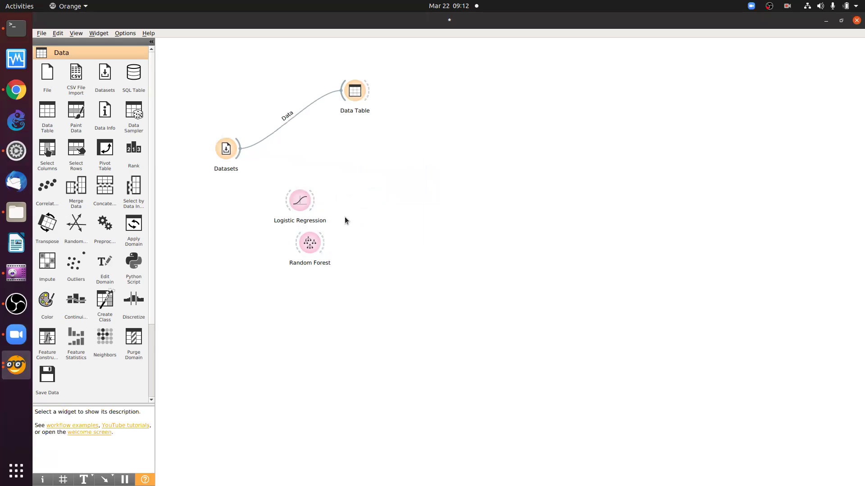
pyautogui.hotkey('ctrl', 'z')
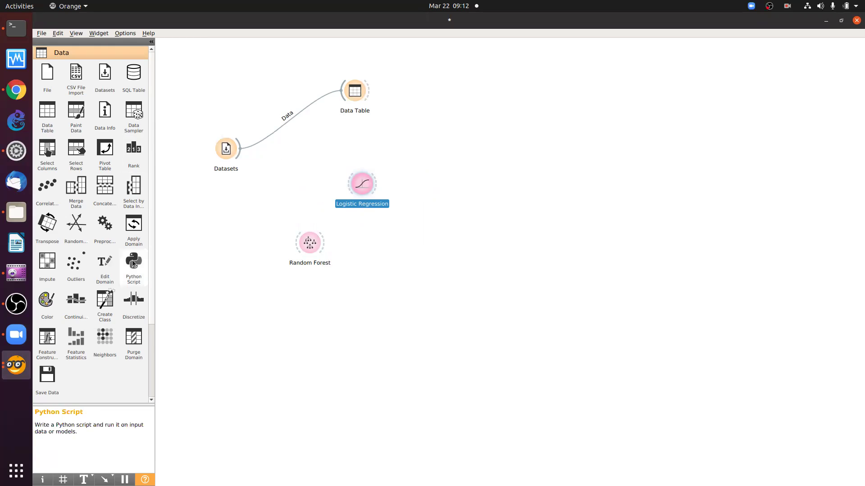
# Add a Corpus widget from the Text Mining add-on to the canvas.
pyautogui.scroll(-3, 133, 264)
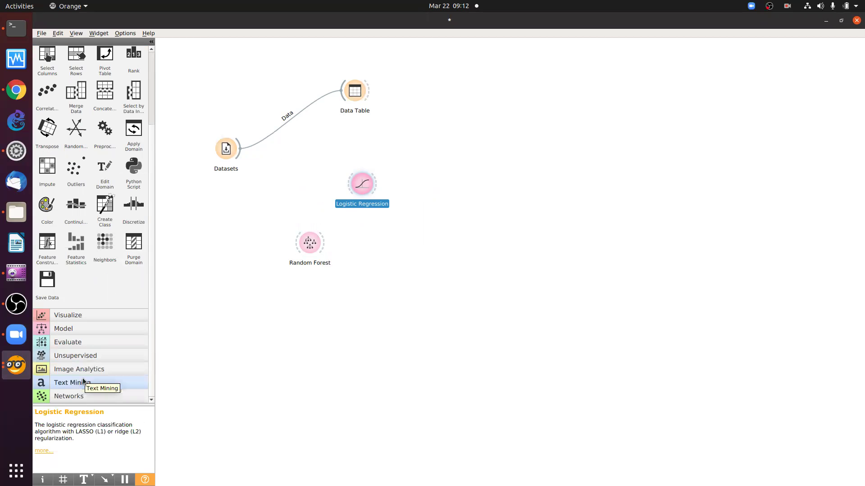
pyautogui.click(81, 397)
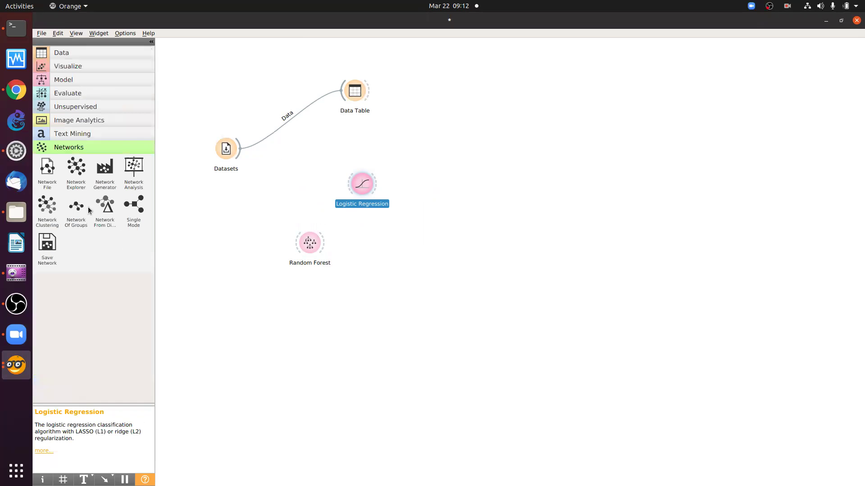
pyautogui.click(64, 136)
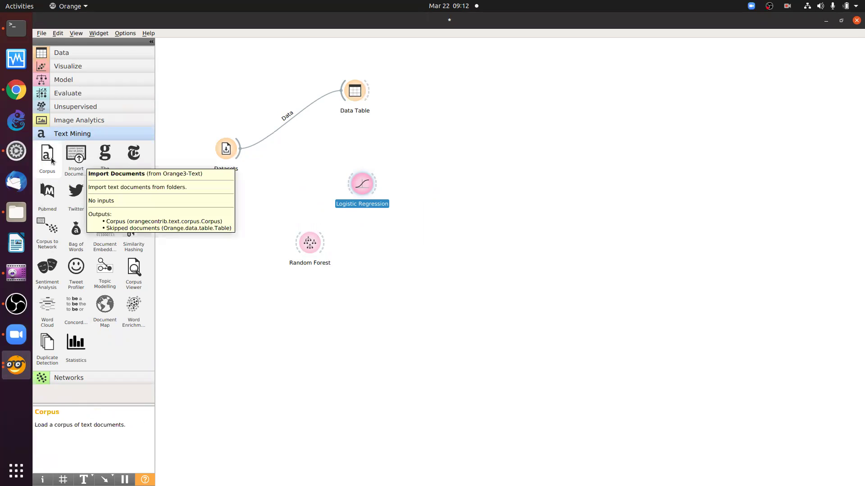
pyautogui.moveTo(52, 161); pyautogui.dragTo(295, 347)
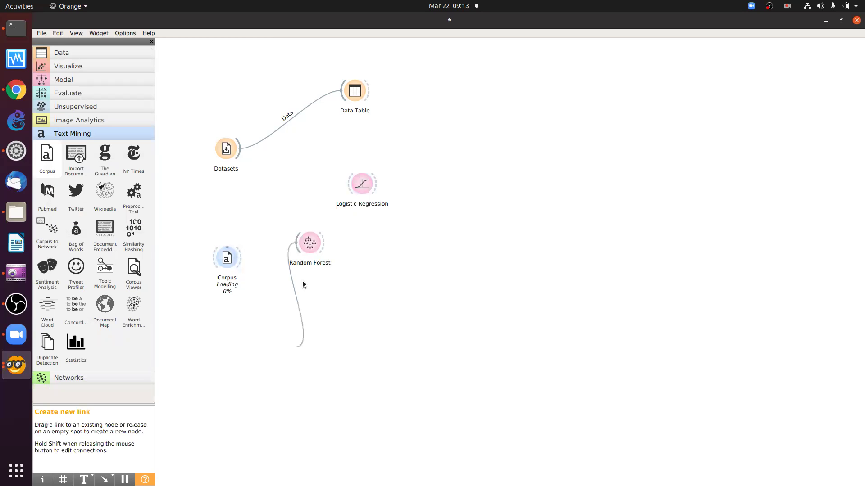
pyautogui.press('Return')
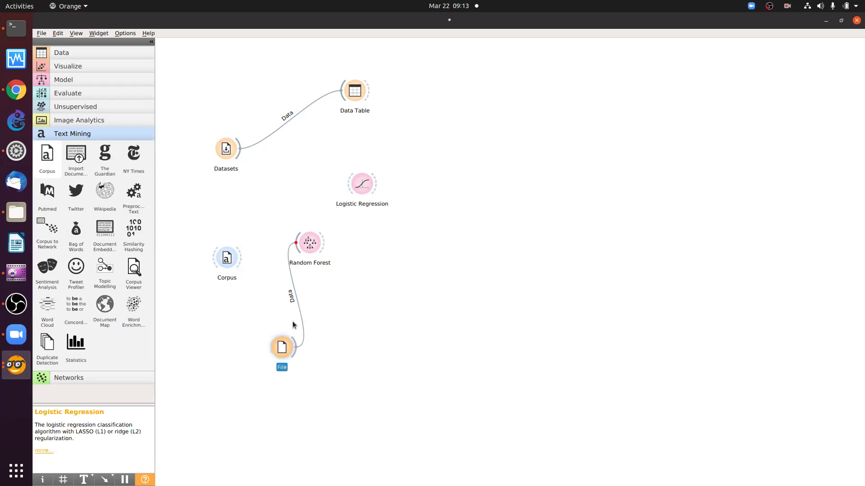
pyautogui.rightClick(286, 349)
pyautogui.click(319, 380)
# Move the Random Forest and Logistic Regression widgets out of the way and place Corpus just below Datasets.
pyautogui.moveTo(309, 246); pyautogui.dragTo(474, 365)
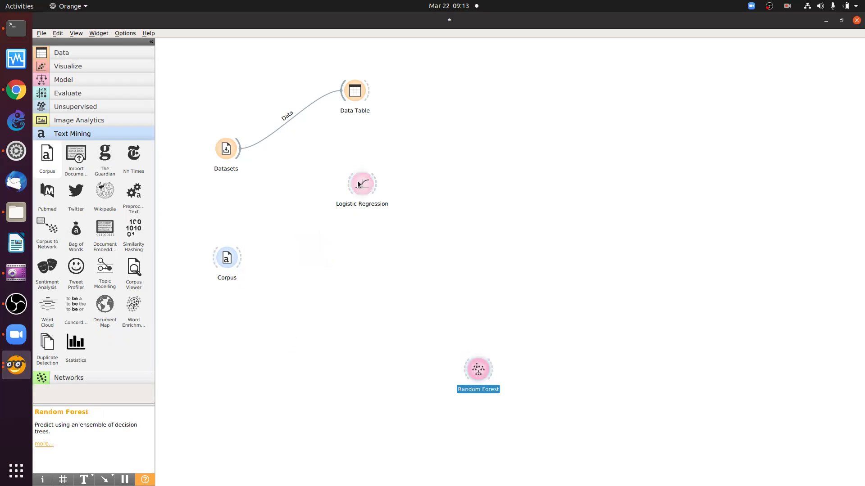
pyautogui.moveTo(241, 258); pyautogui.dragTo(241, 226)
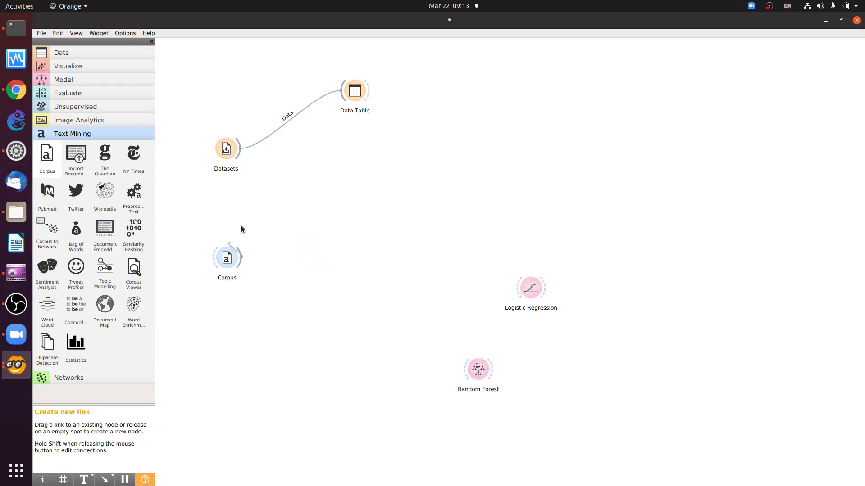
pyautogui.moveTo(227, 267); pyautogui.dragTo(227, 233)
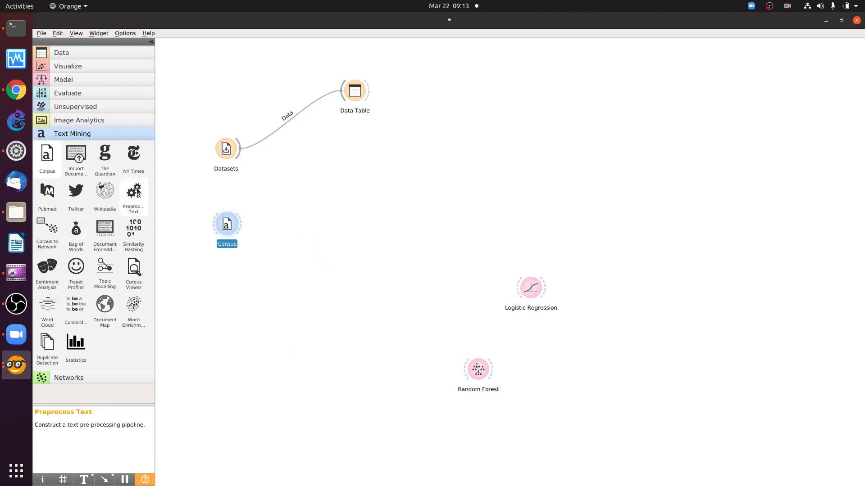
# Add a Preprocess Text widget between Corpus and Logistic Regression and set its stopwords language to Indonesian.
pyautogui.moveTo(137, 192); pyautogui.dragTo(391, 241)
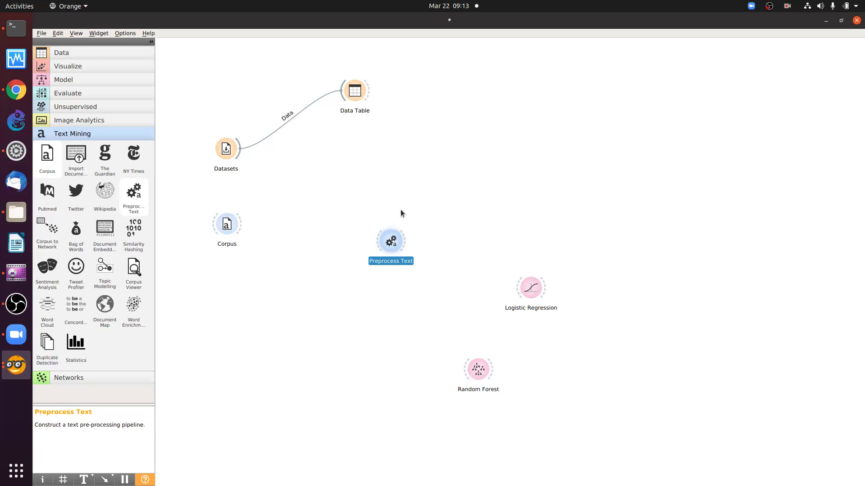
pyautogui.doubleClick(391, 243)
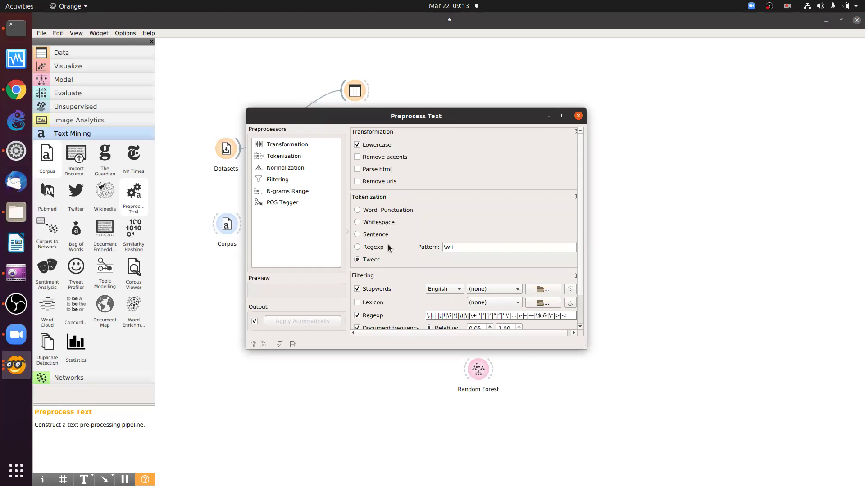
pyautogui.click(439, 291)
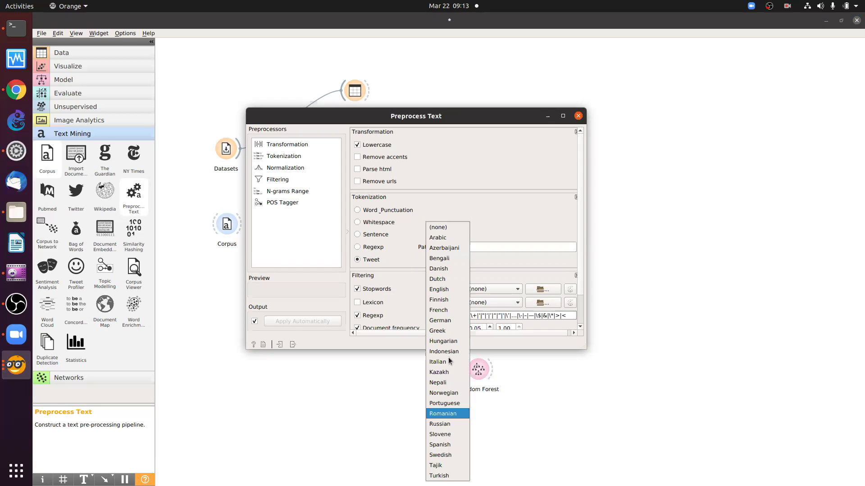
pyautogui.click(446, 352)
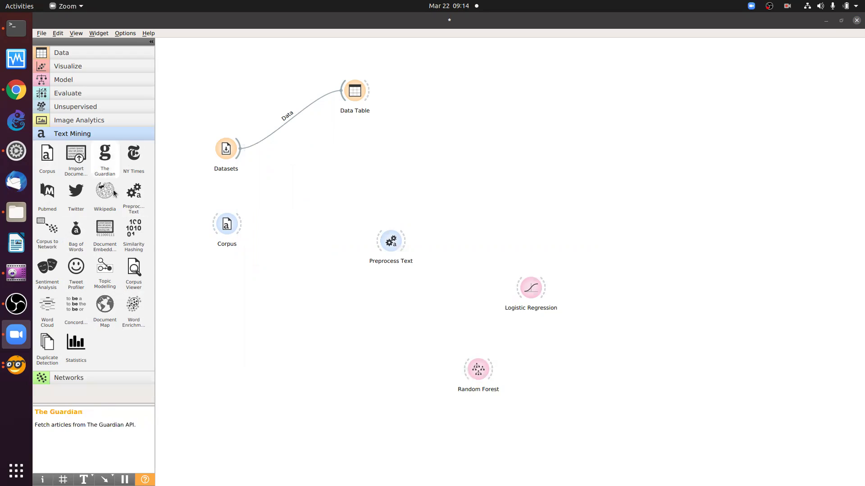
# Add a Bag of Words widget and link Corpus to Bag of Words and Bag of Words to Preprocess Text.
pyautogui.moveTo(76, 230); pyautogui.dragTo(315, 246)
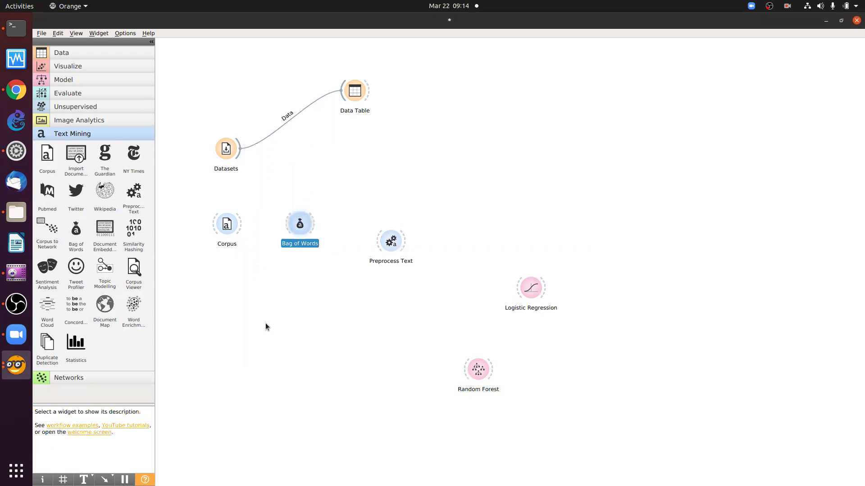
pyautogui.moveTo(241, 225); pyautogui.dragTo(300, 224)
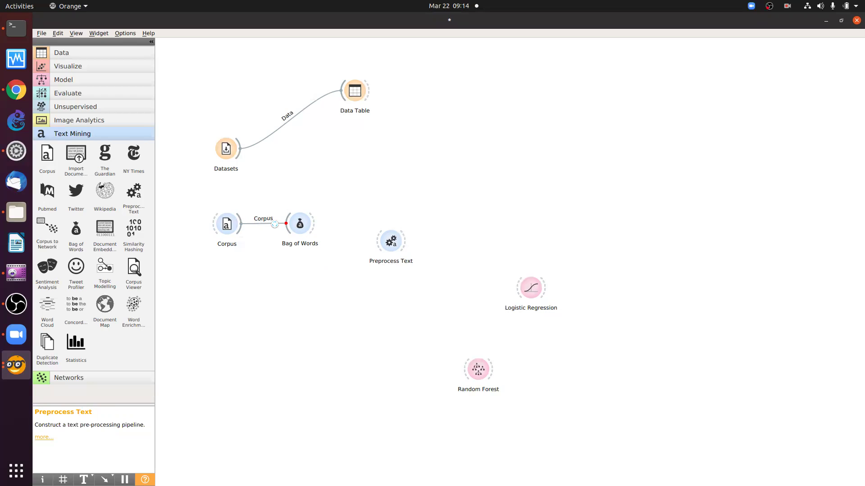
pyautogui.rightClick(276, 223)
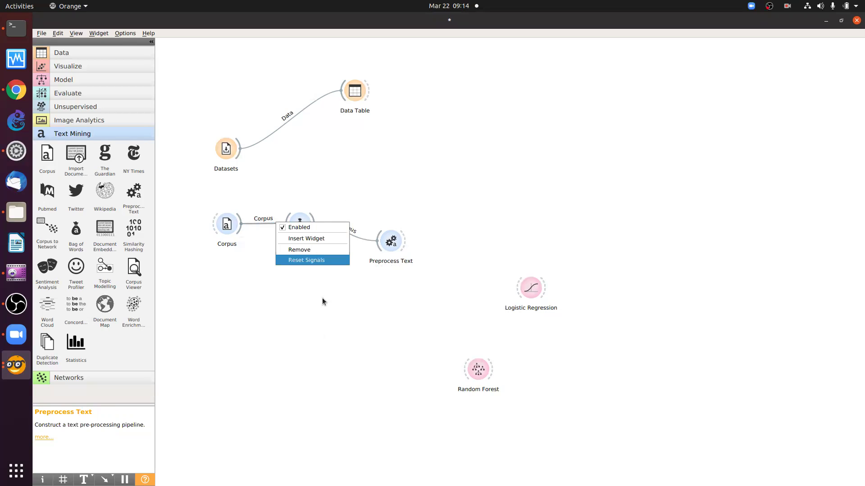
pyautogui.click(269, 220)
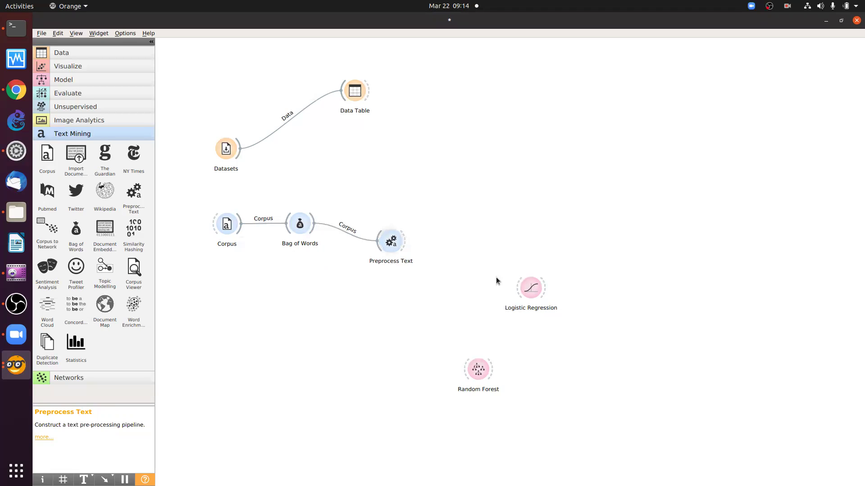
# Move Logistic Regression level with Preprocess Text, connect Preprocess Text to Random Forest, and bring Random Forest closer to it.
pyautogui.click(532, 282)
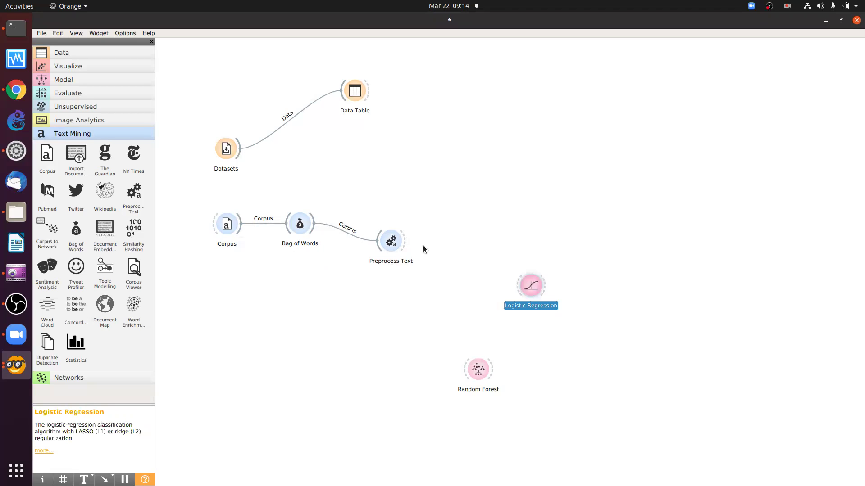
pyautogui.moveTo(531, 288); pyautogui.dragTo(532, 244)
pyautogui.moveTo(405, 241); pyautogui.dragTo(469, 359)
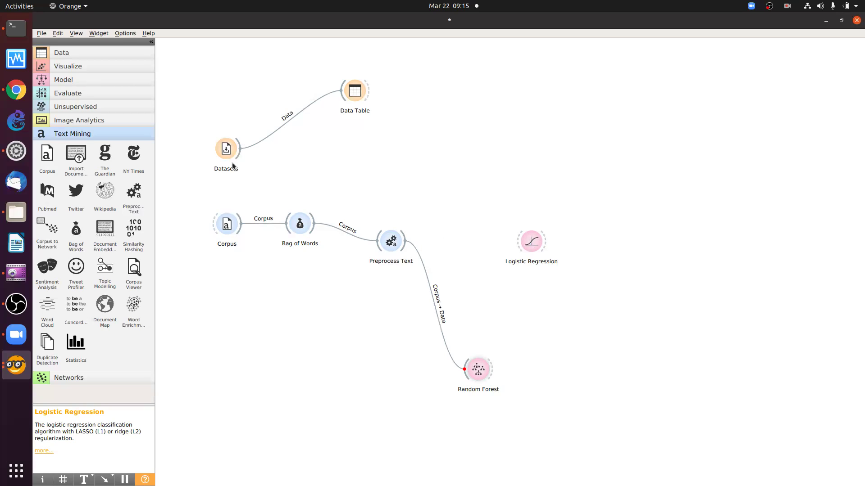
pyautogui.hotkey('ctrl', 'z')
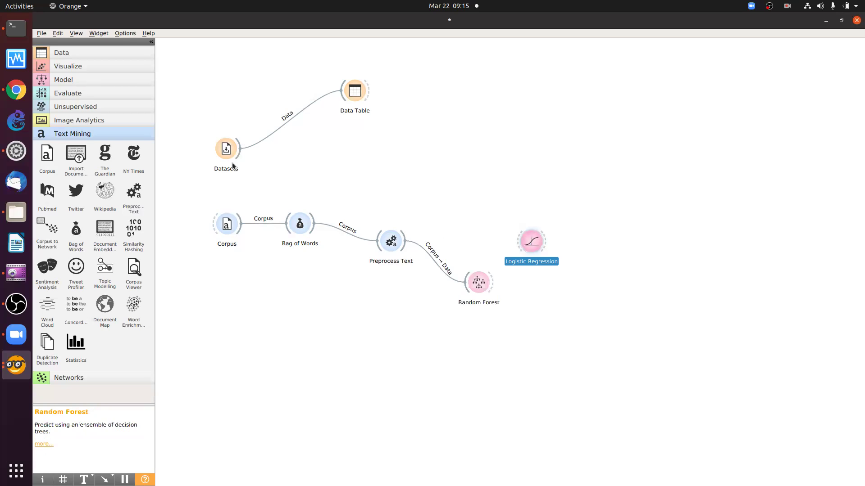
# Add a Save Model widget fed by Random Forest and enable autosave when receiving new data, without choosing a file.
pyautogui.click(85, 84)
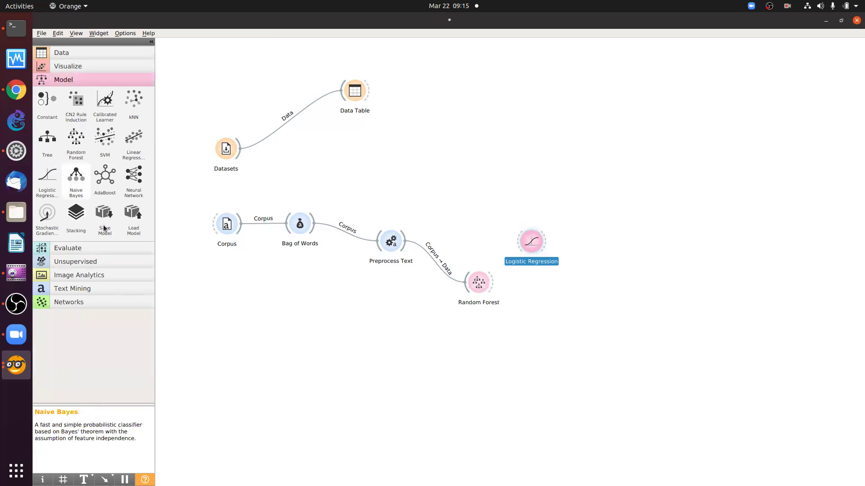
pyautogui.moveTo(101, 219); pyautogui.dragTo(527, 297)
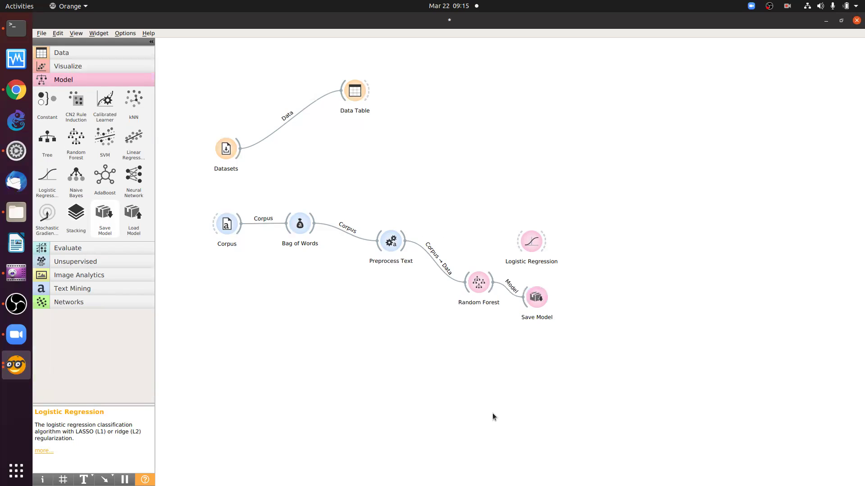
pyautogui.doubleClick(523, 308)
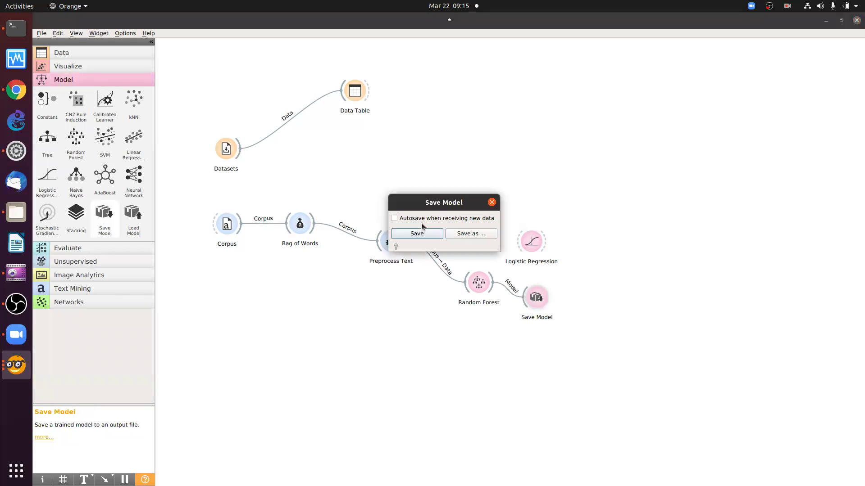
pyautogui.click(395, 219)
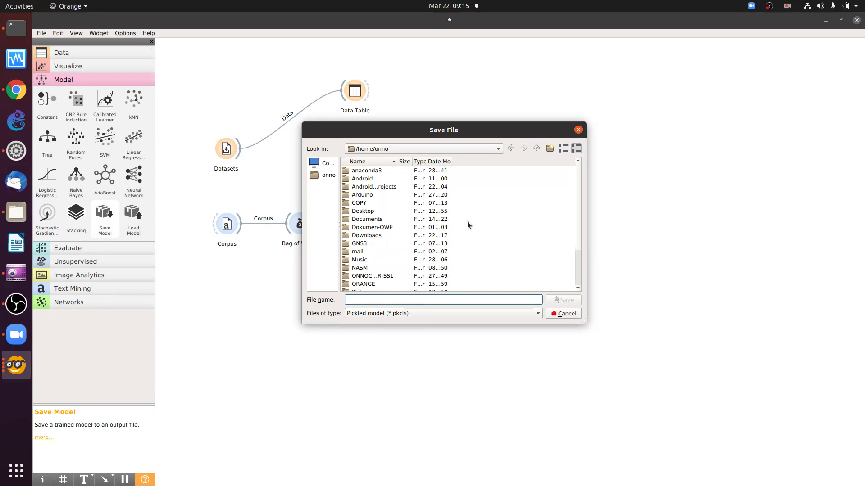
pyautogui.click(577, 129)
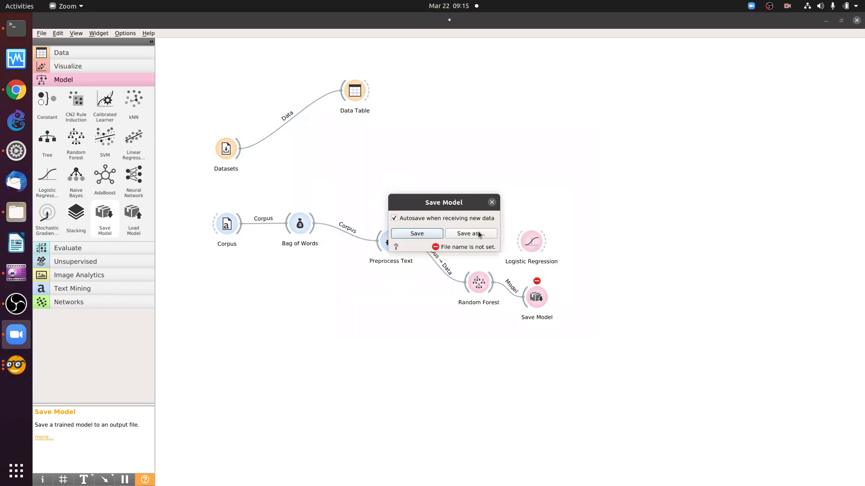
pyautogui.click(492, 202)
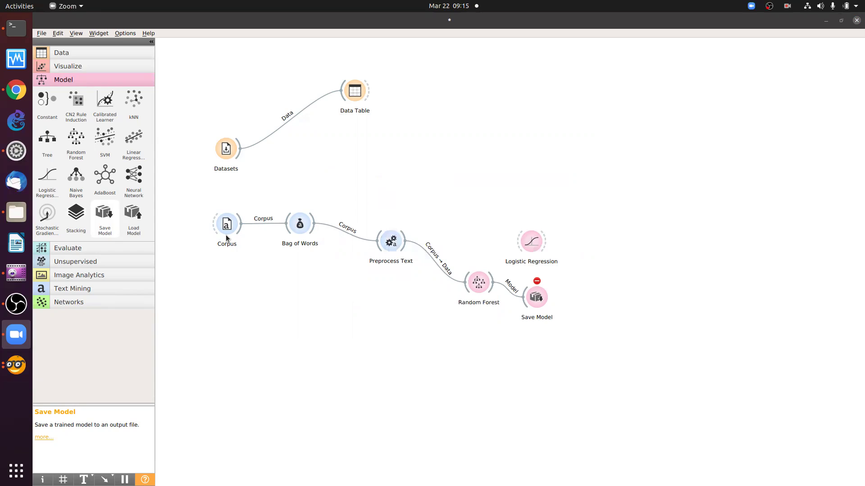
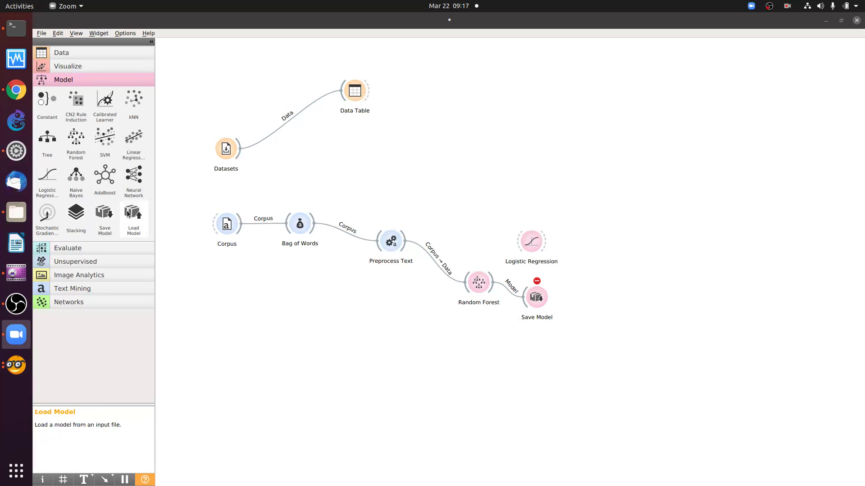
# Add a Load Model widget and a Predictions widget below the training workflow.
pyautogui.moveTo(133, 216); pyautogui.dragTo(277, 316)
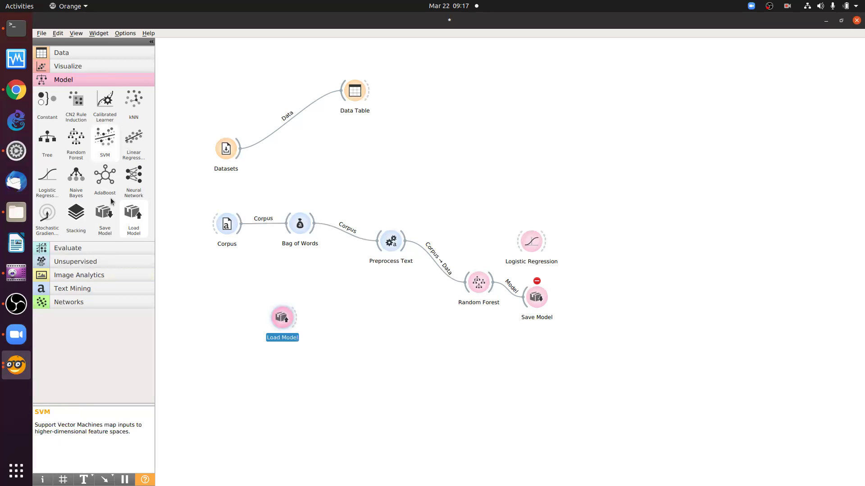
pyautogui.click(93, 247)
pyautogui.moveTo(76, 114); pyautogui.dragTo(402, 350)
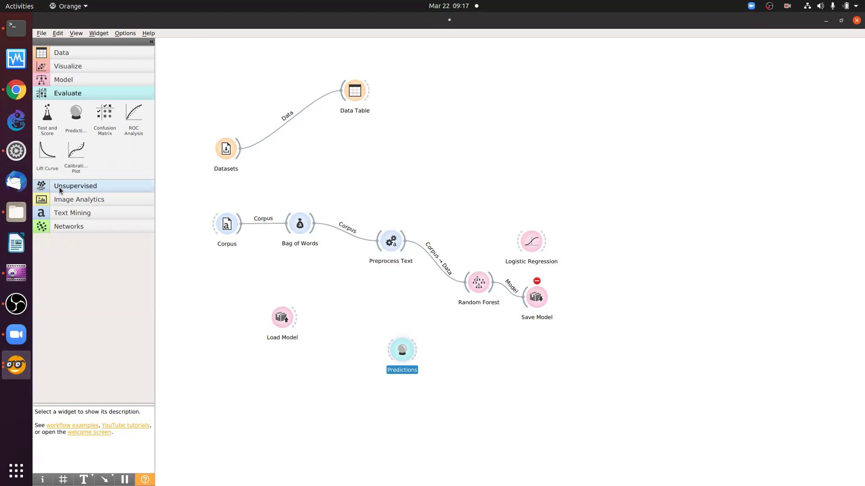
# Add a second Corpus widget below Load Model and connect both it and Load Model to Predictions.
pyautogui.click(68, 202)
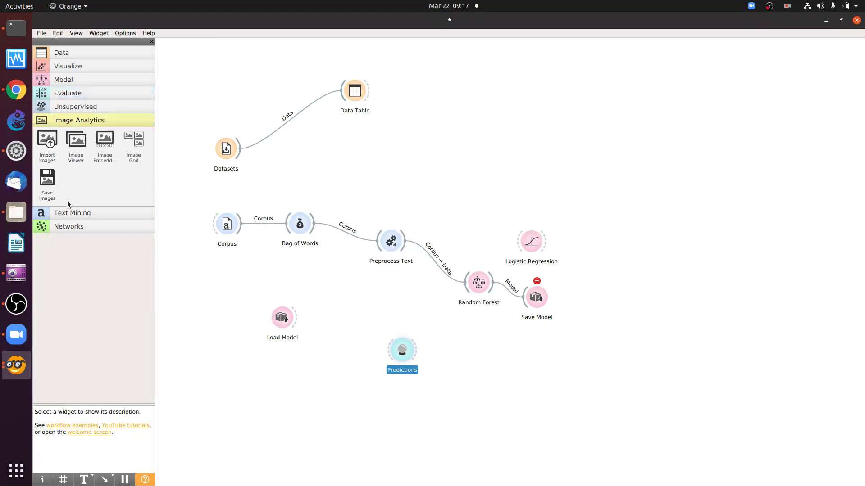
pyautogui.click(72, 212)
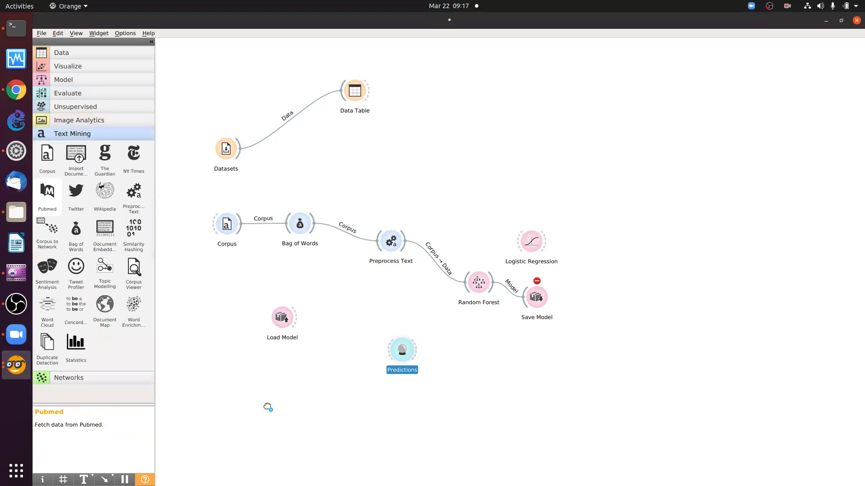
pyautogui.moveTo(268, 407); pyautogui.dragTo(288, 395)
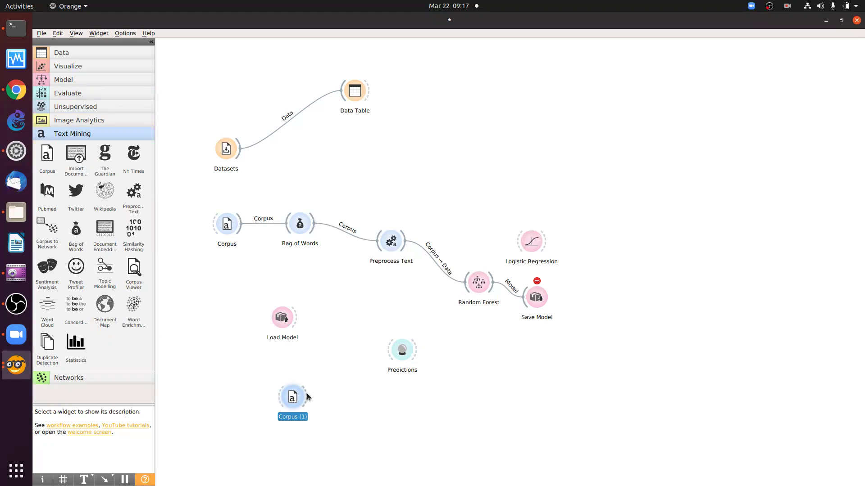
pyautogui.moveTo(308, 397); pyautogui.dragTo(386, 350)
pyautogui.moveTo(296, 317); pyautogui.dragTo(358, 350)
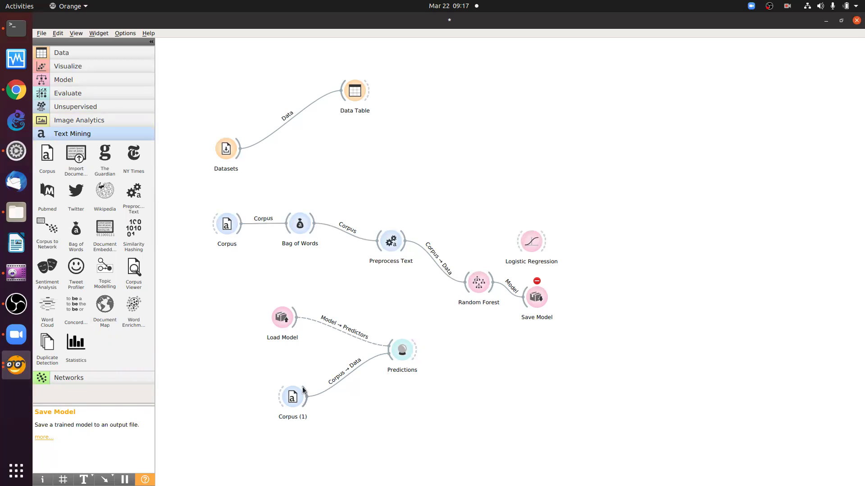
# Review the input records in Predictions and the used and ignored text features in the first Corpus widget.
pyautogui.click(405, 353)
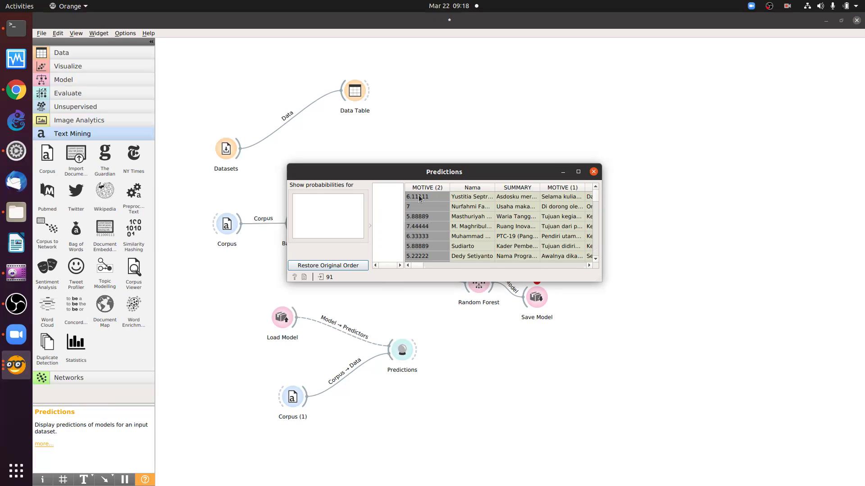
pyautogui.click(594, 172)
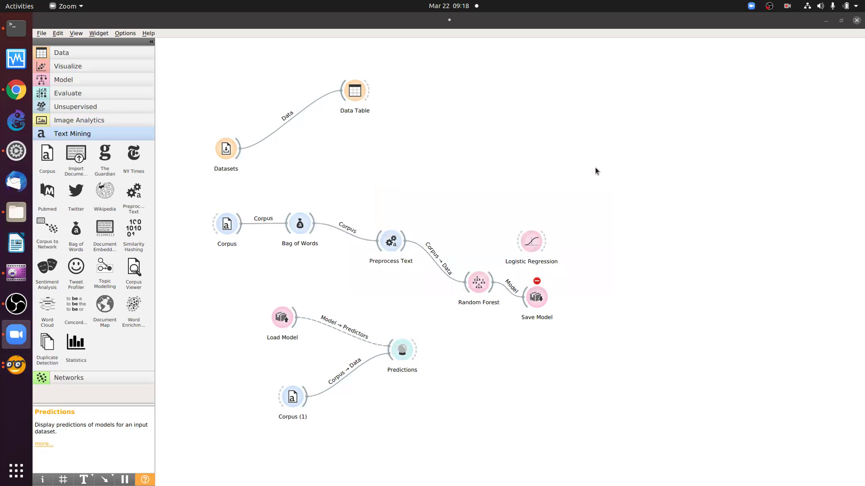
pyautogui.doubleClick(226, 220)
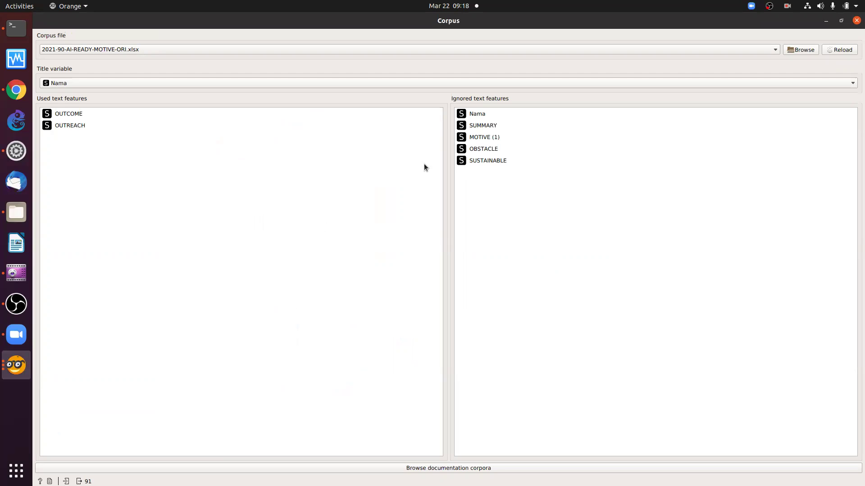
pyautogui.click(478, 137)
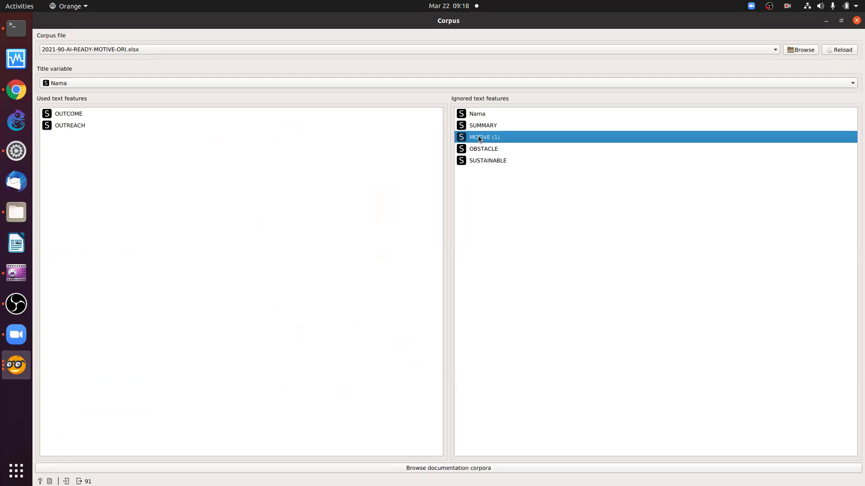
pyautogui.click(857, 21)
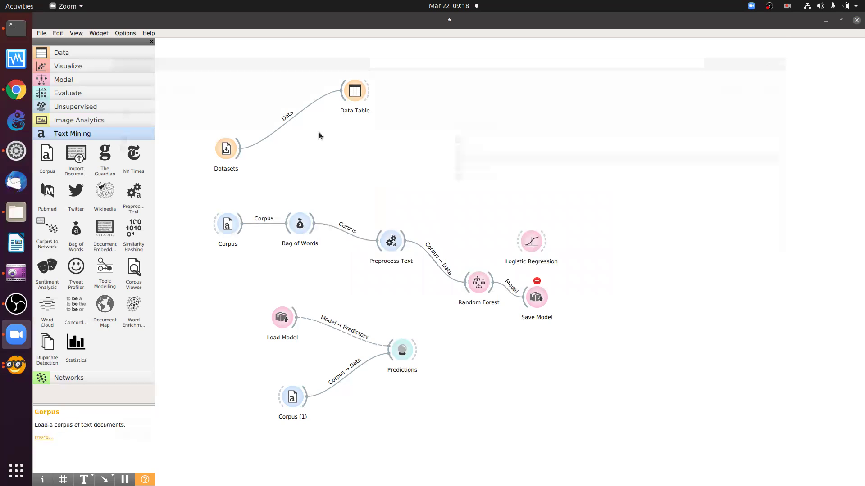
pyautogui.doubleClick(237, 222)
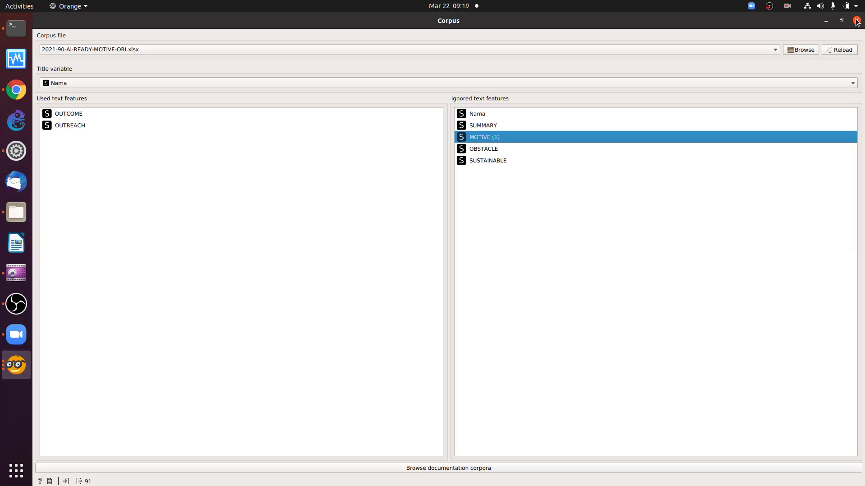
pyautogui.press('Escape')
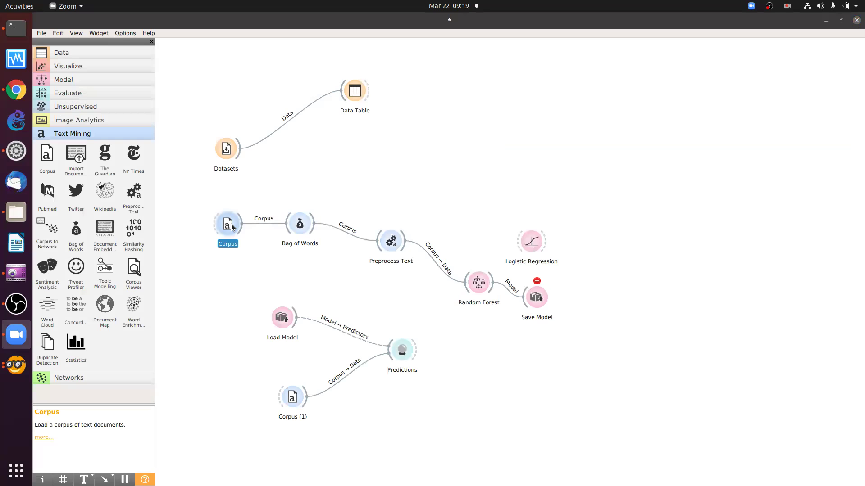
pyautogui.hotkey('alt', 'Tab')
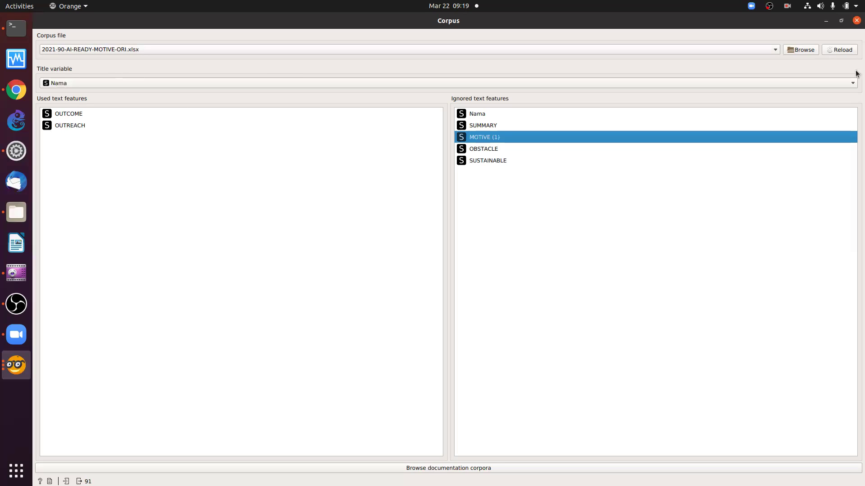
pyautogui.press('Escape')
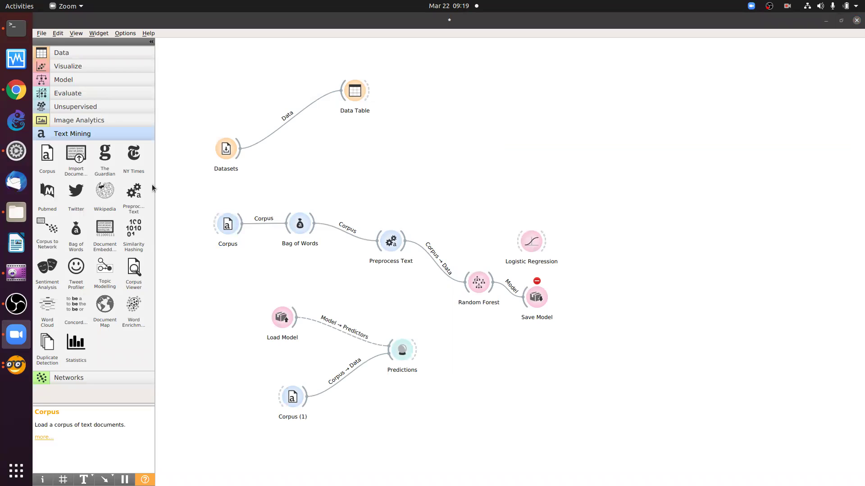
# Add a second Data Table widget, connect the first Corpus to it, and view the corpus records.
pyautogui.click(75, 102)
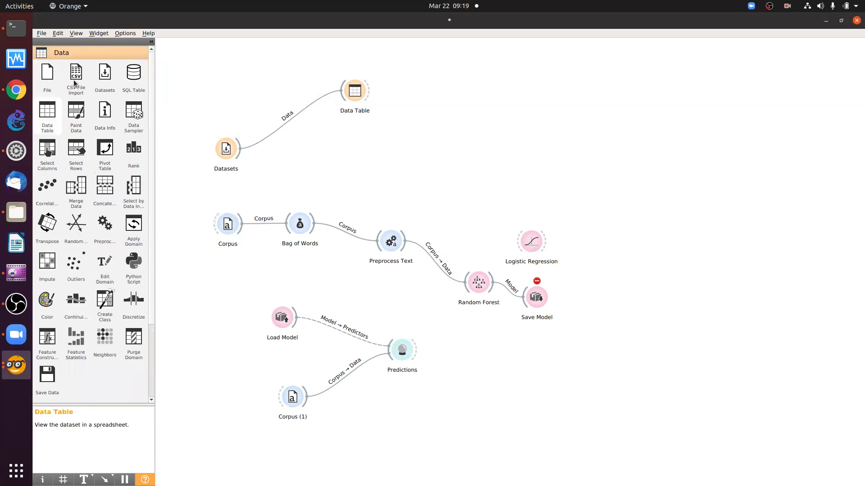
pyautogui.moveTo(61, 115); pyautogui.dragTo(432, 140)
pyautogui.moveTo(239, 218); pyautogui.dragTo(424, 134)
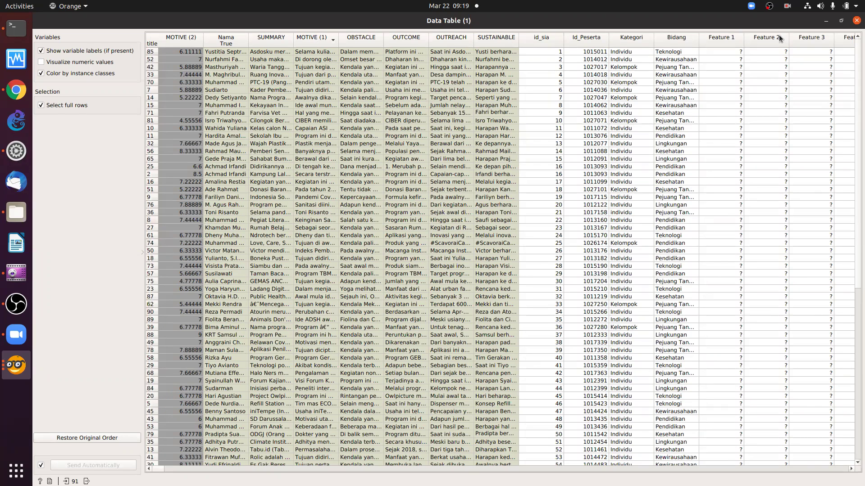
# Close the corpus table, remove its link from the first Corpus, and delete the Data Table (1) widget.
pyautogui.click(856, 21)
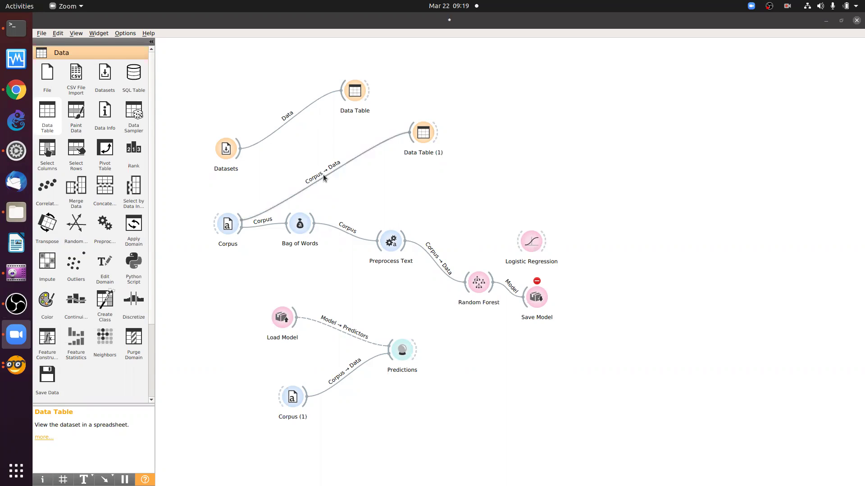
pyautogui.rightClick(344, 168)
pyautogui.click(365, 193)
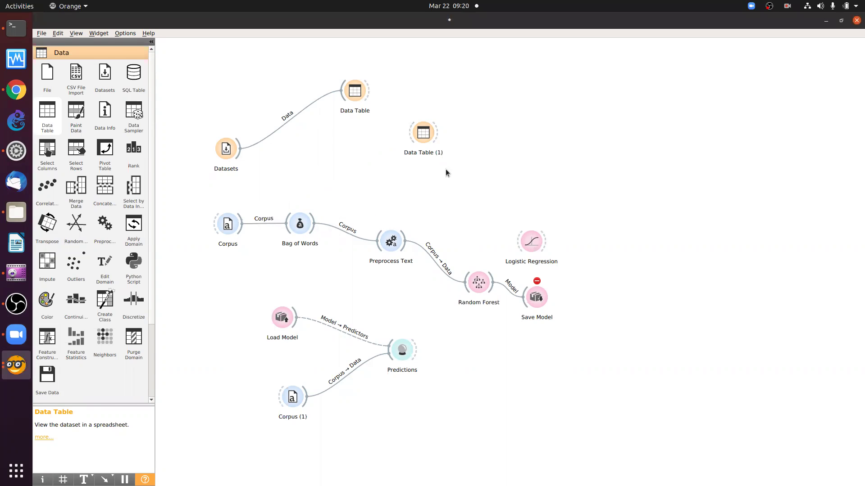
pyautogui.rightClick(425, 138)
pyautogui.click(447, 167)
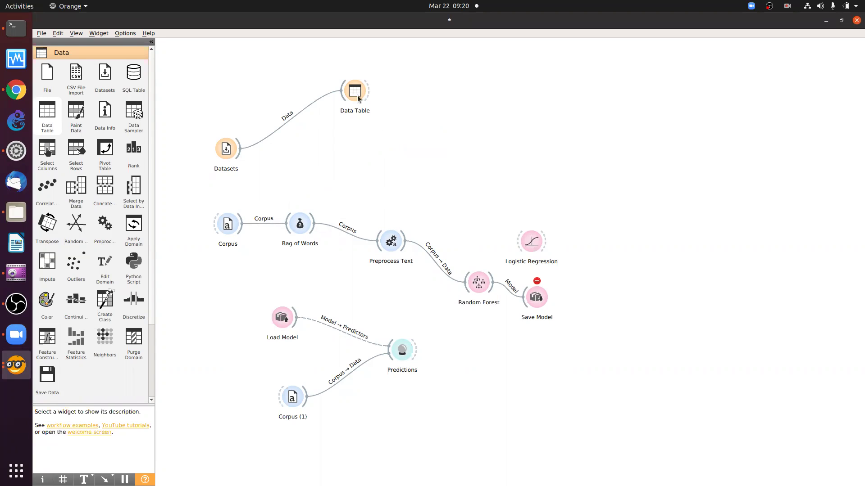
# Delete the remaining Data Table and Datasets widgets and the link between Corpus and Bag of Words.
pyautogui.rightClick(358, 98)
pyautogui.click(380, 126)
pyautogui.click(266, 220)
pyautogui.press('Delete')
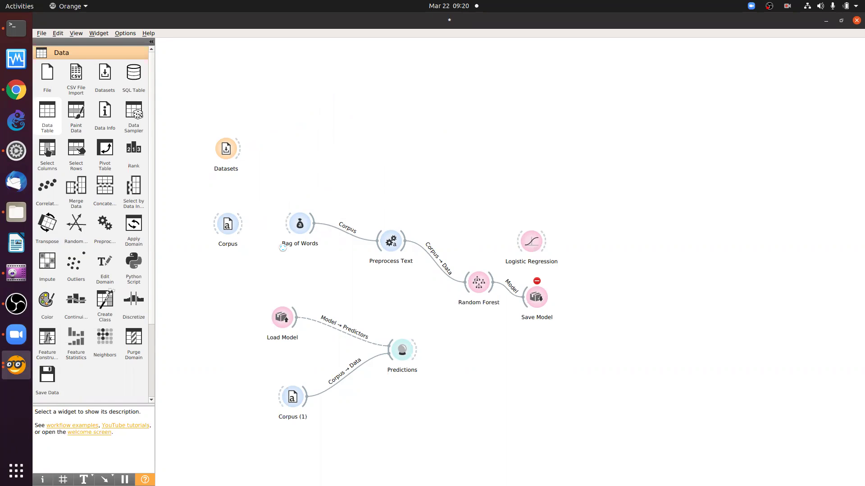
pyautogui.rightClick(221, 151)
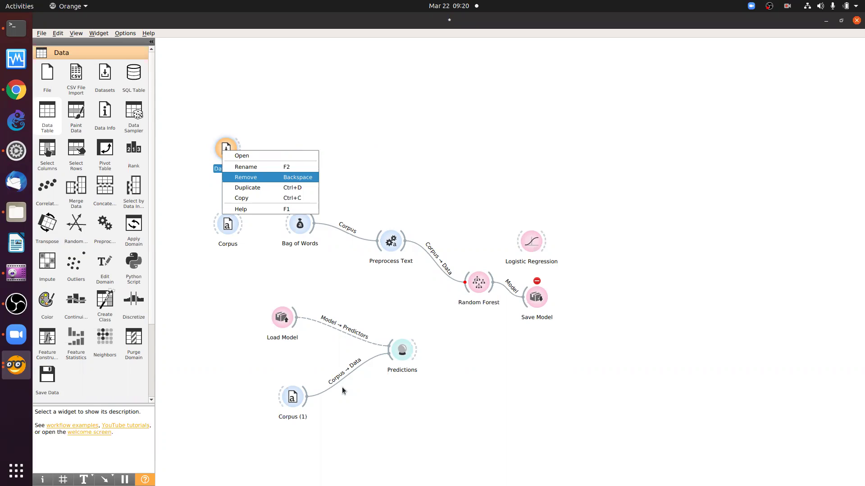
pyautogui.press('Return')
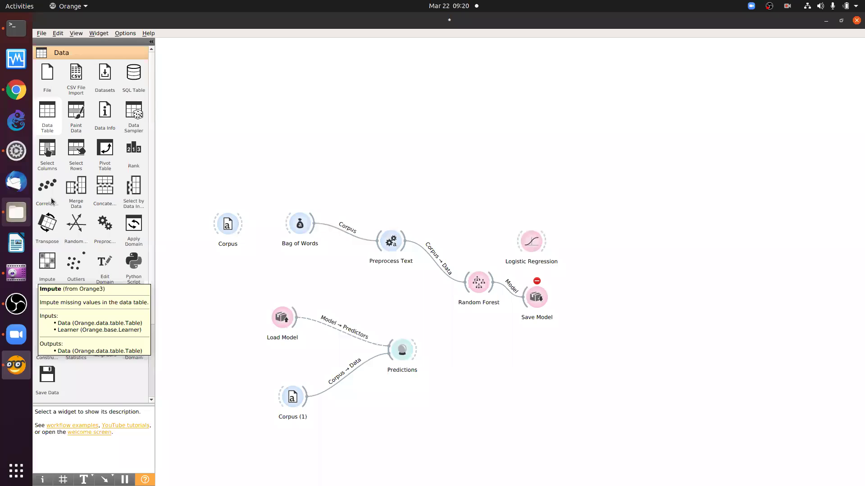
# Switch to the Files app and open contoh-satu-indonesia-award-TRAINING.xls from Home/Dokumen-OWP/ITTS/KULIAH/BIGDATA.
pyautogui.click(16, 213)
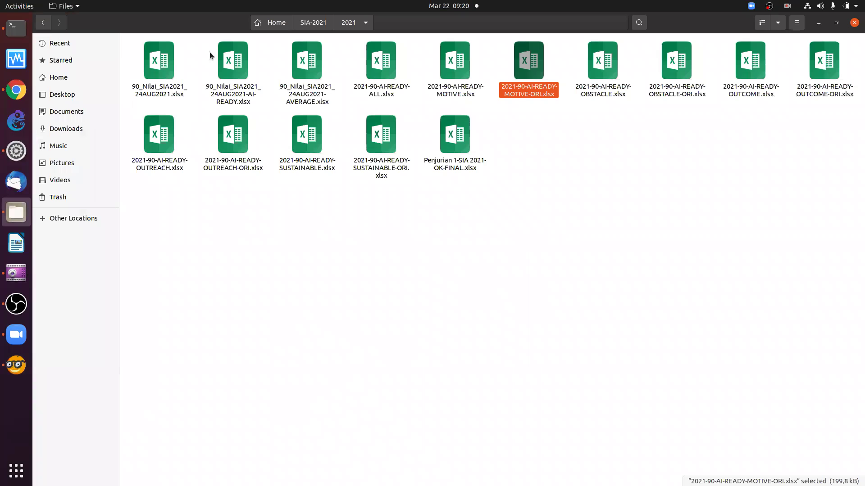
pyautogui.doubleClick(285, 23)
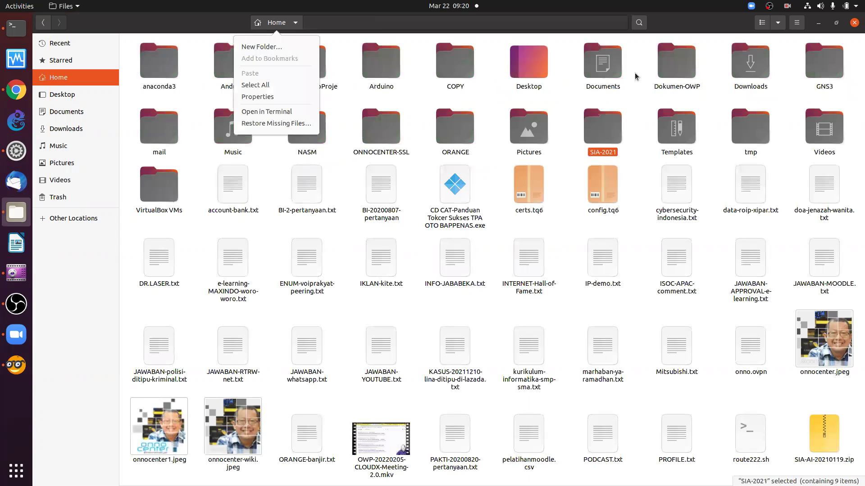
pyautogui.click(676, 74)
pyautogui.press('Return')
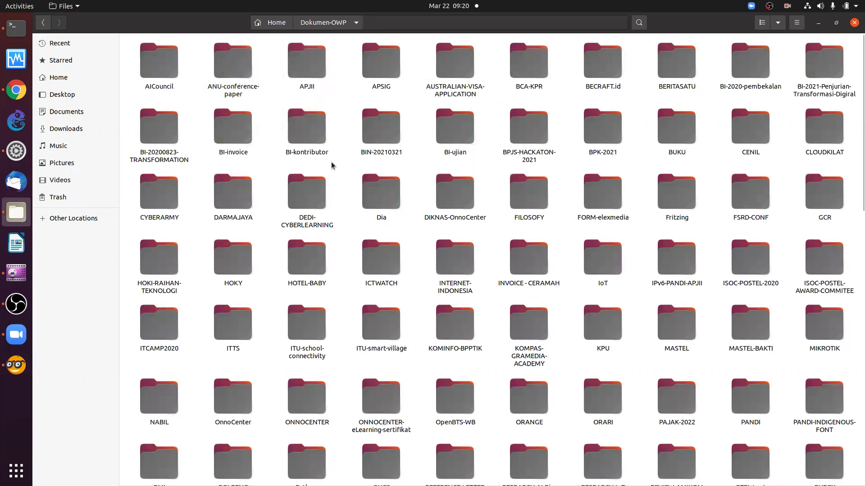
pyautogui.scroll(-5, 328, 195)
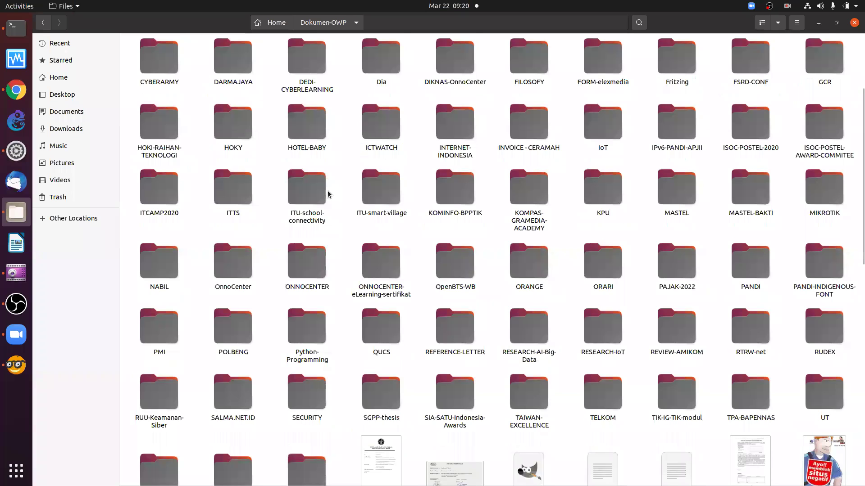
pyautogui.scroll(-2, 328, 195)
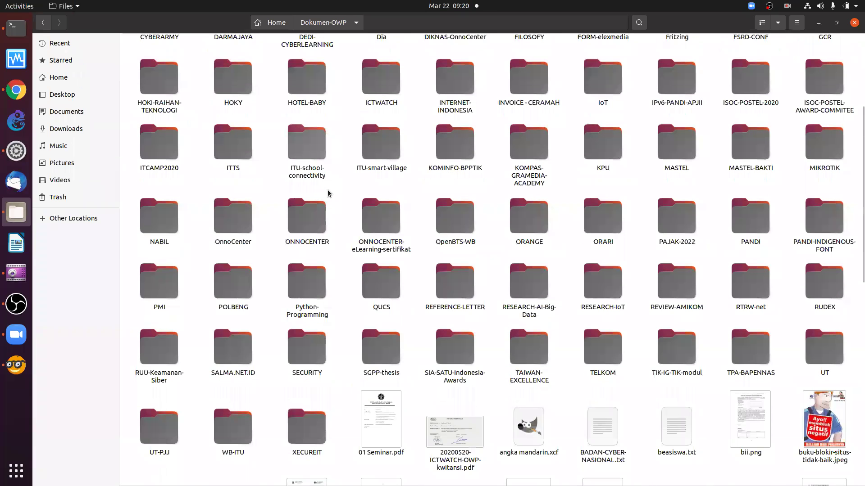
pyautogui.scroll(2, 328, 194)
pyautogui.click(246, 196)
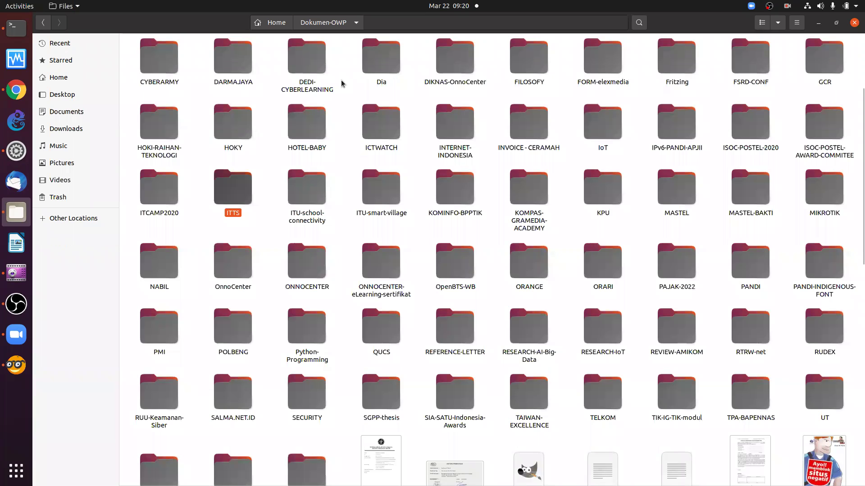
pyautogui.press('Return')
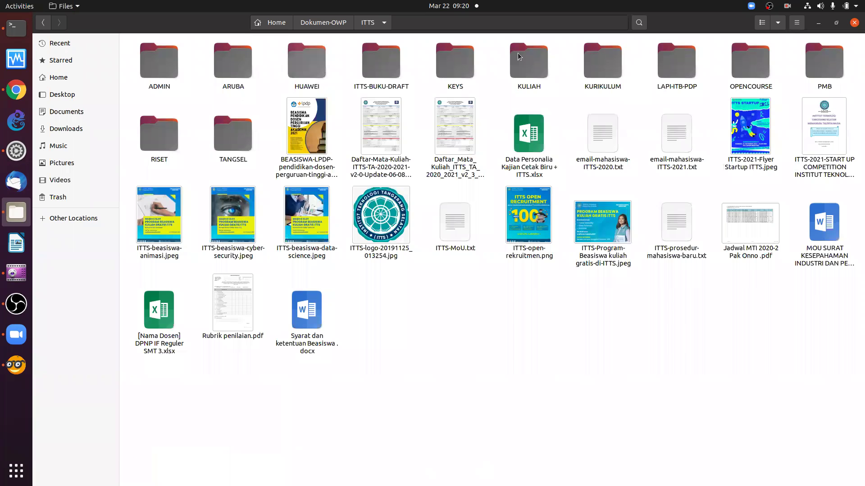
pyautogui.doubleClick(505, 63)
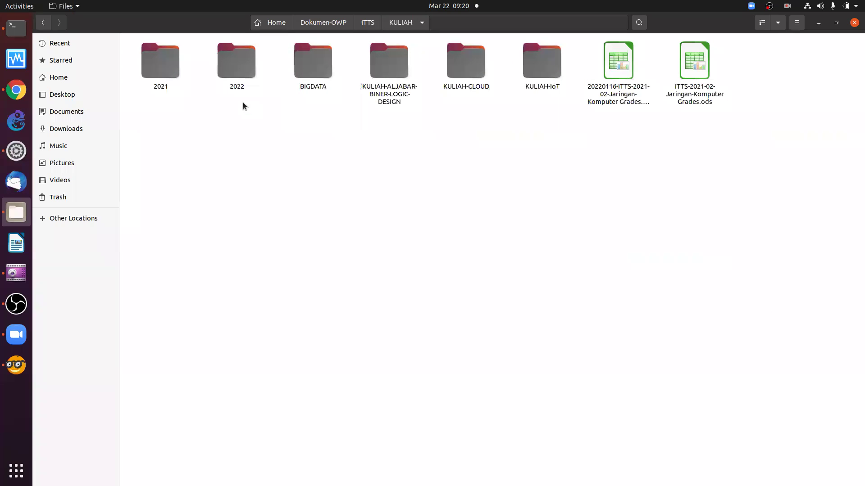
pyautogui.doubleClick(300, 108)
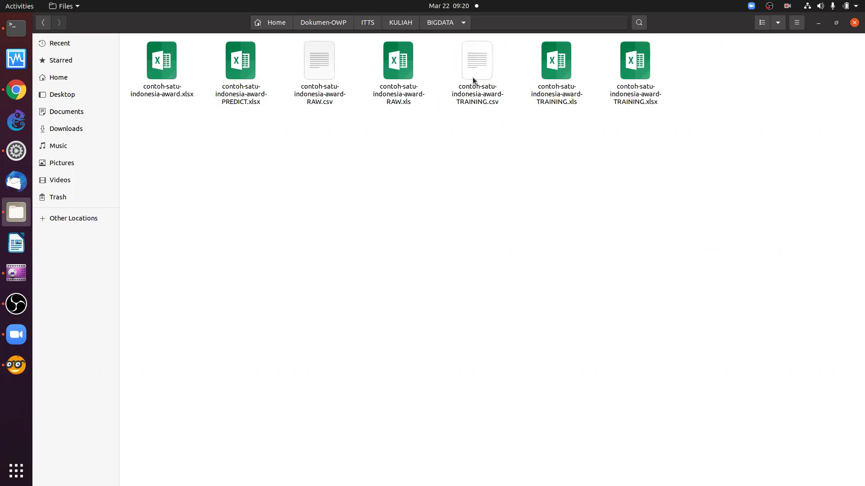
pyautogui.doubleClick(552, 85)
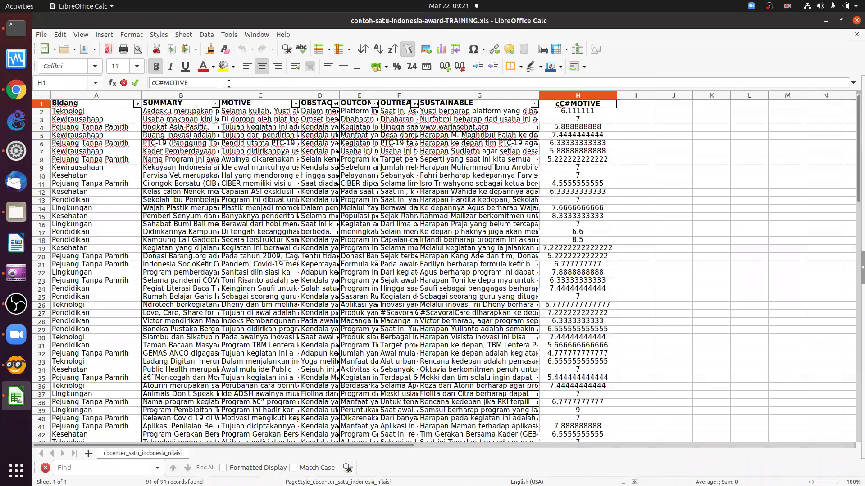
# Prefix the Bidang header in cell A1 with S# so it reads S#Bidang.
pyautogui.click(63, 103)
pyautogui.click(228, 83)
pyautogui.press('Home')
pyautogui.write('S')
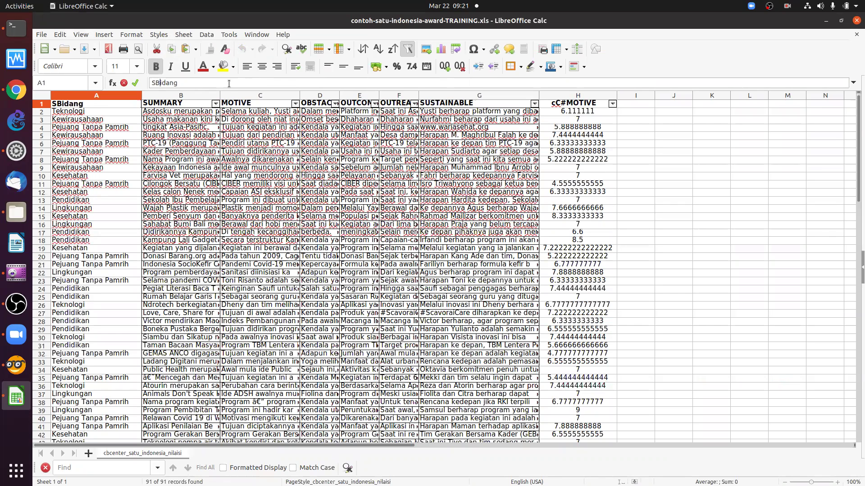
pyautogui.write('#')
pyautogui.press('Delete')
pyautogui.hotkey('ctrl', 'z')
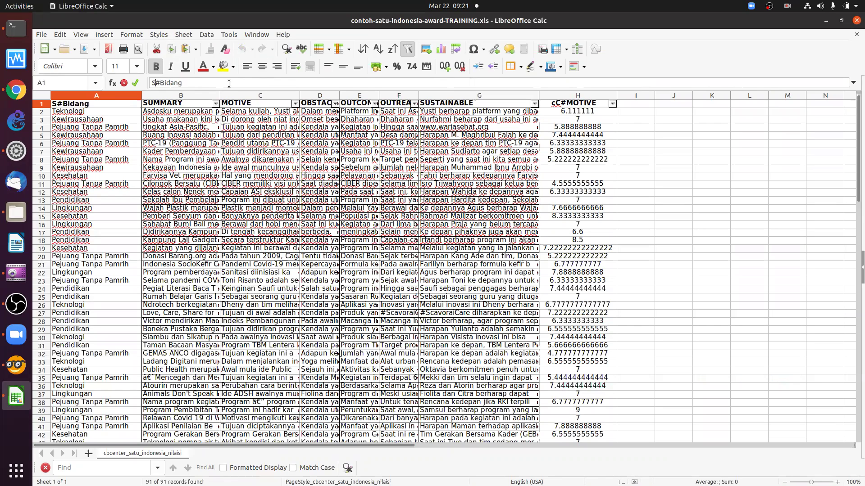
pyautogui.press('Delete')
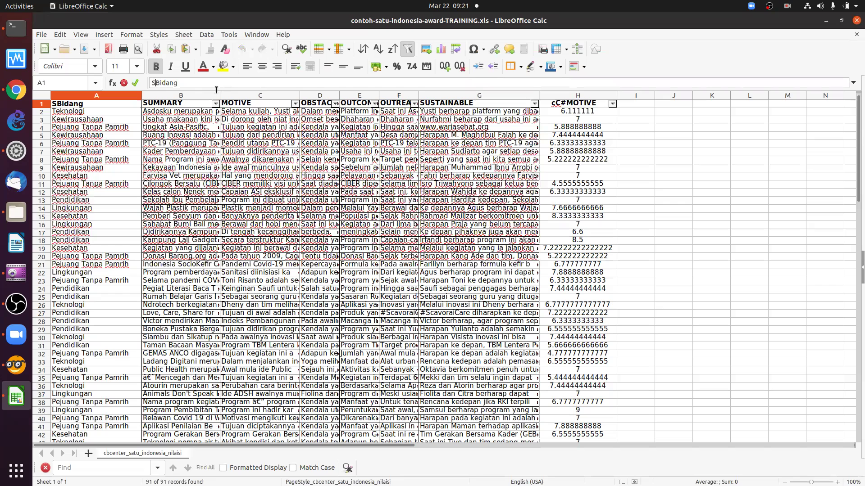
pyautogui.write('#')
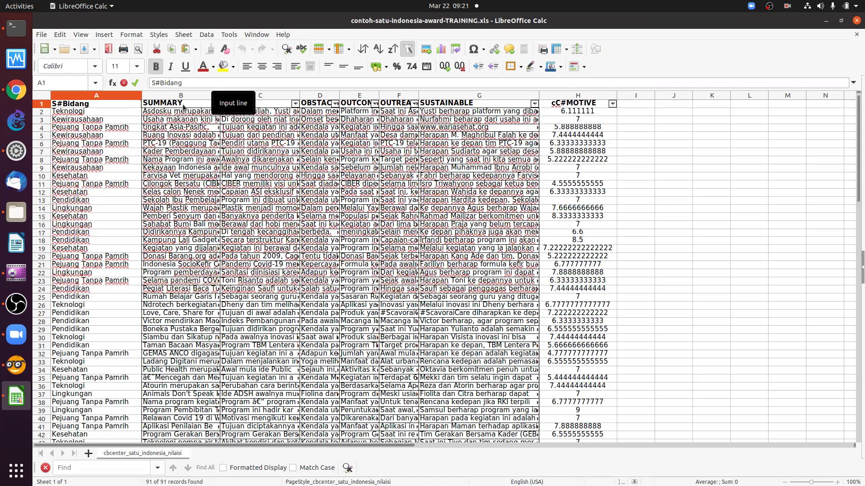
# Change the SUMMARY header in cell B1 to S#SUMMARY.
pyautogui.click(183, 106)
pyautogui.press('Home')
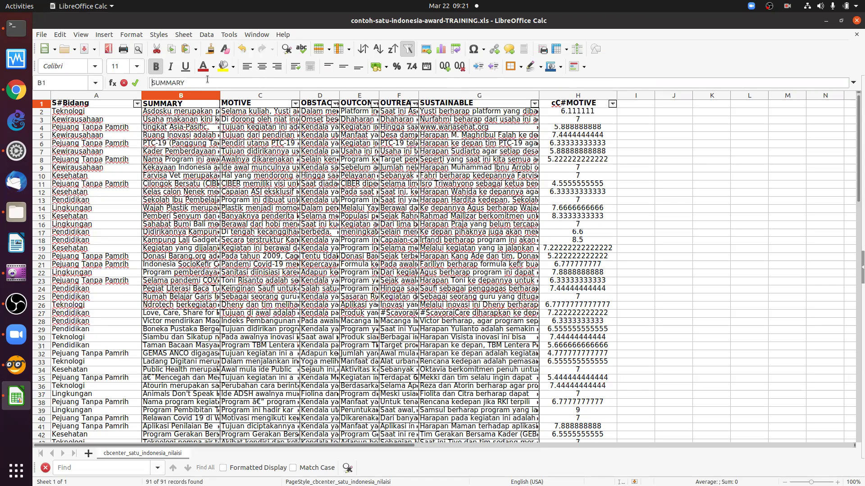
pyautogui.write('S#')
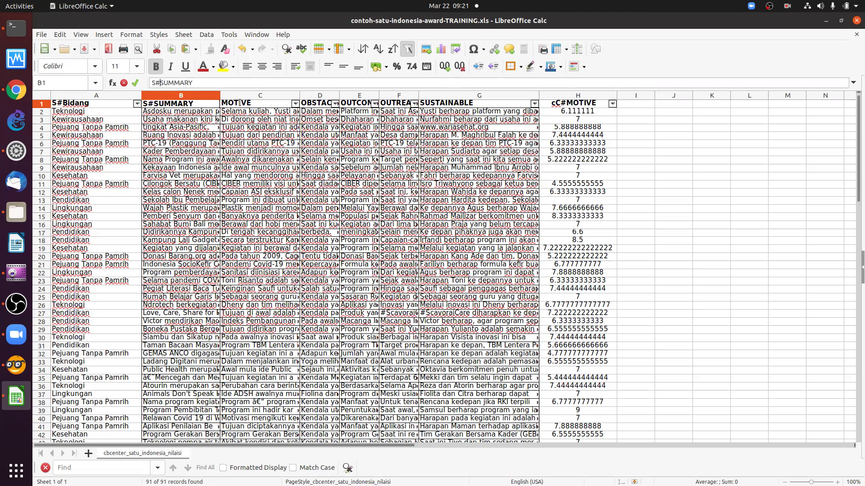
pyautogui.press('Return')
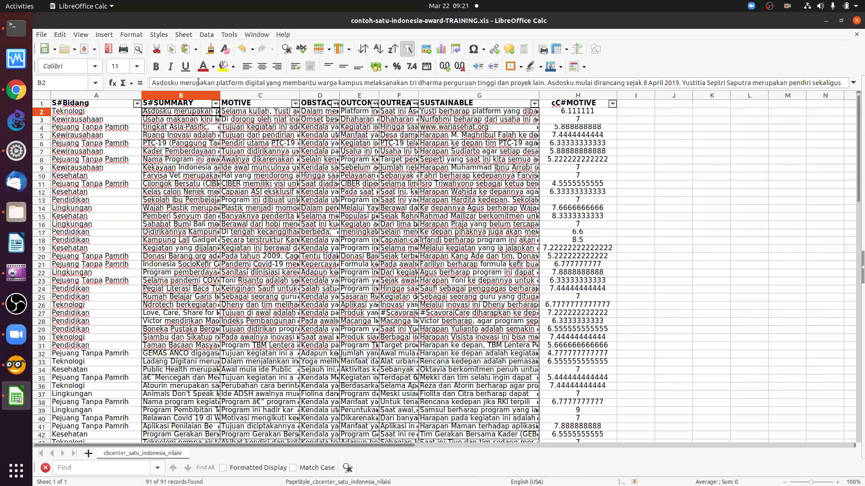
# Change the MOTIVE header in cell C1 to S#MOTIVE.
pyautogui.click(288, 105)
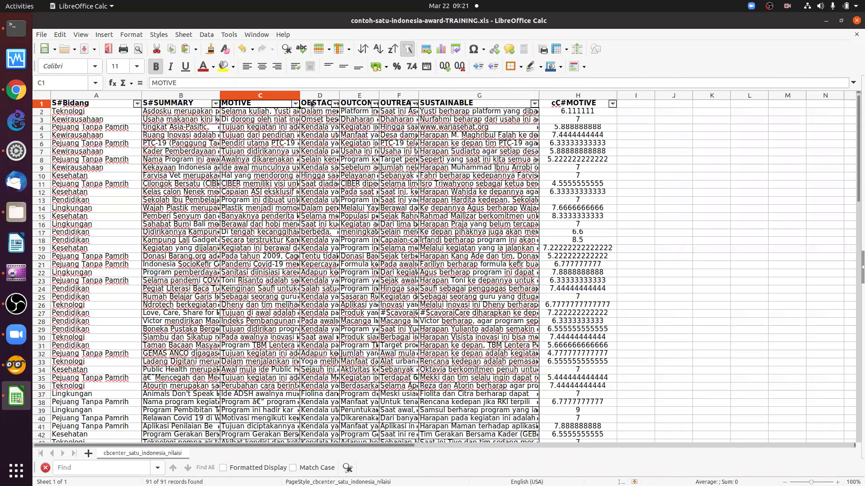
pyautogui.click(221, 86)
pyautogui.click(217, 84)
pyautogui.press('Home')
pyautogui.write('S#')
pyautogui.press('Tab')
# Add the S# prefix to the OBSTACLE header in cell D1.
pyautogui.hotkey('ctrl', 'space')
pyautogui.press('F2')
pyautogui.press('Home')
pyautogui.write('S#')
pyautogui.press('Tab')
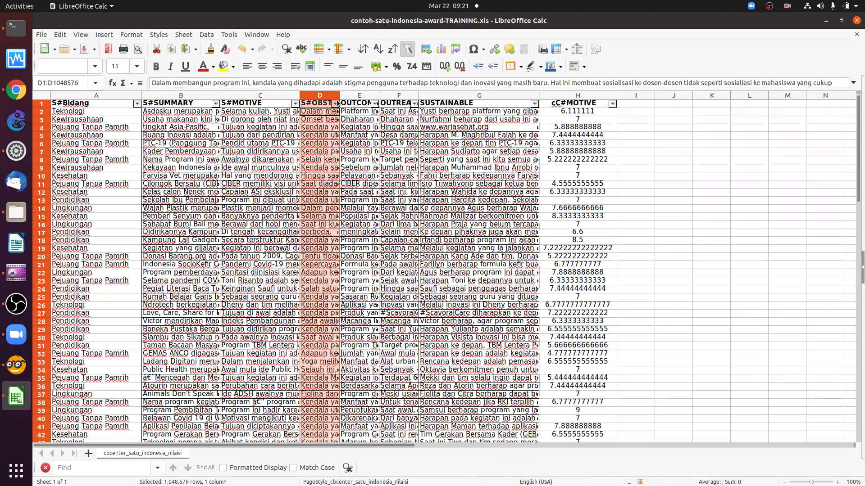
# Change the OUTCOME header in cell E1 to S#OUTCOME.
pyautogui.hotkey('ctrl', 'space')
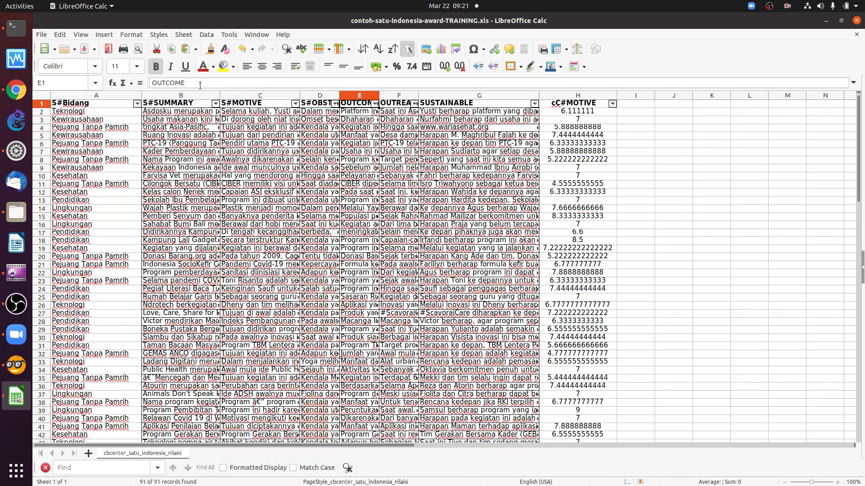
pyautogui.press('F2')
pyautogui.press('Home')
pyautogui.write('S#')
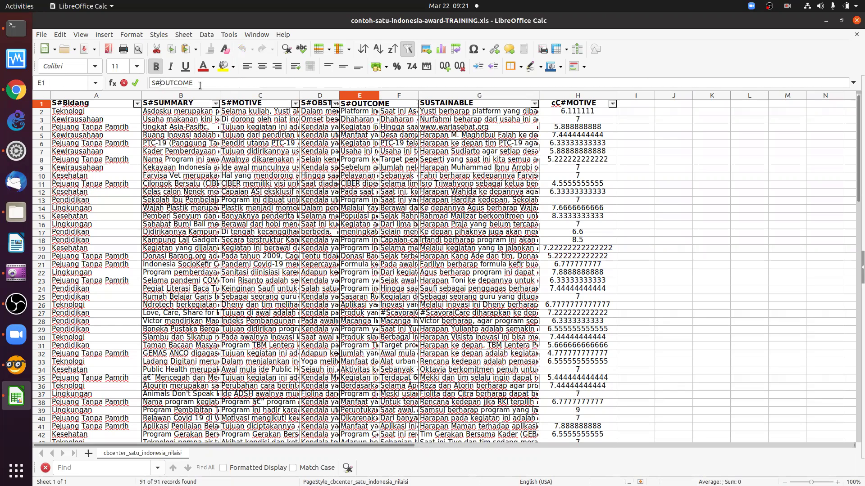
pyautogui.press('Return')
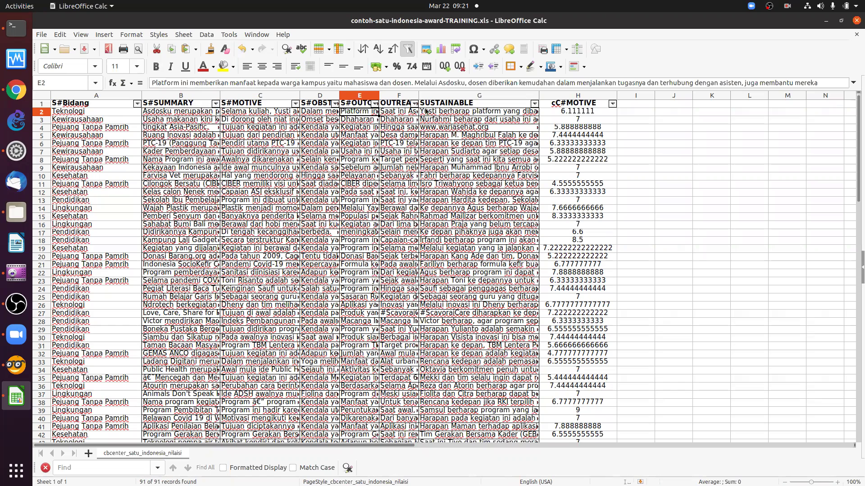
# Change the OUTREACH header in cell F1 to S#OUTREACH.
pyautogui.click(405, 104)
pyautogui.click(248, 79)
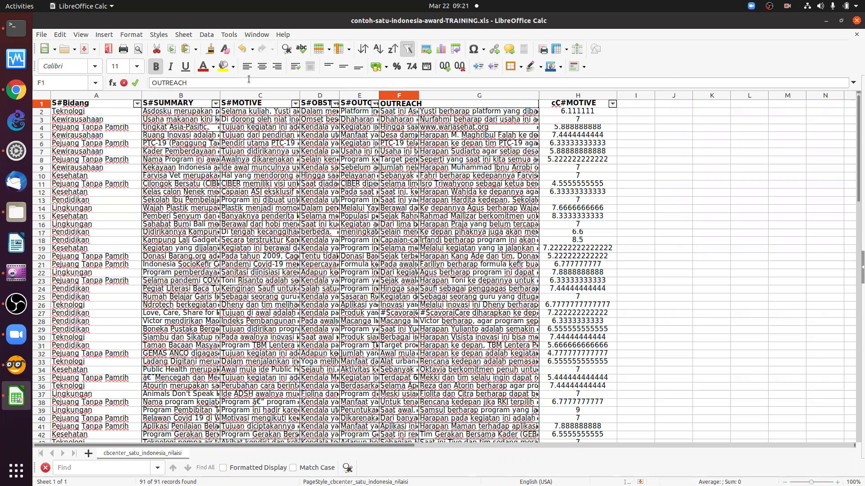
pyautogui.write('S')
pyautogui.write('#')
pyautogui.press('Return')
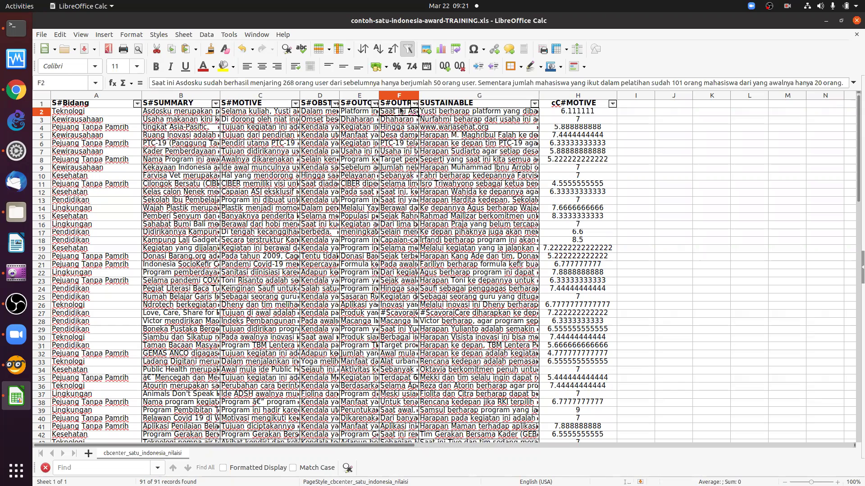
# Change the SUSTAINABLE header in cell G1 to S#SUSTAINABLE.
pyautogui.click(442, 104)
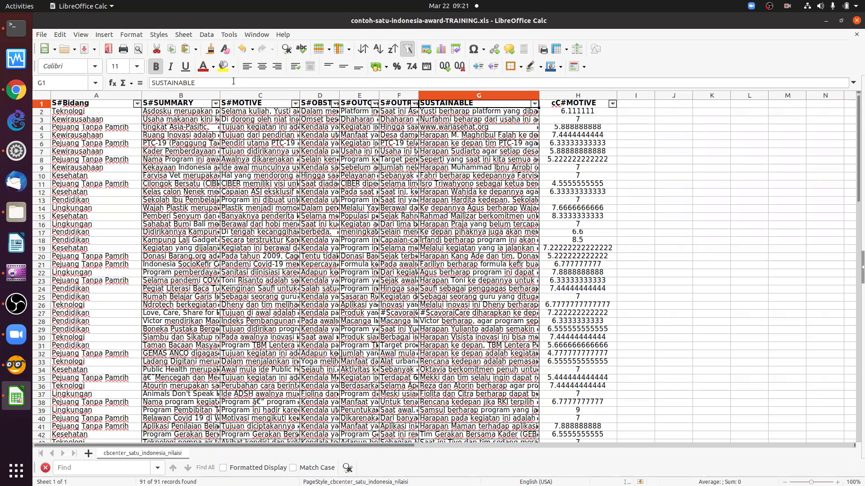
pyautogui.click(237, 84)
pyautogui.write('S#')
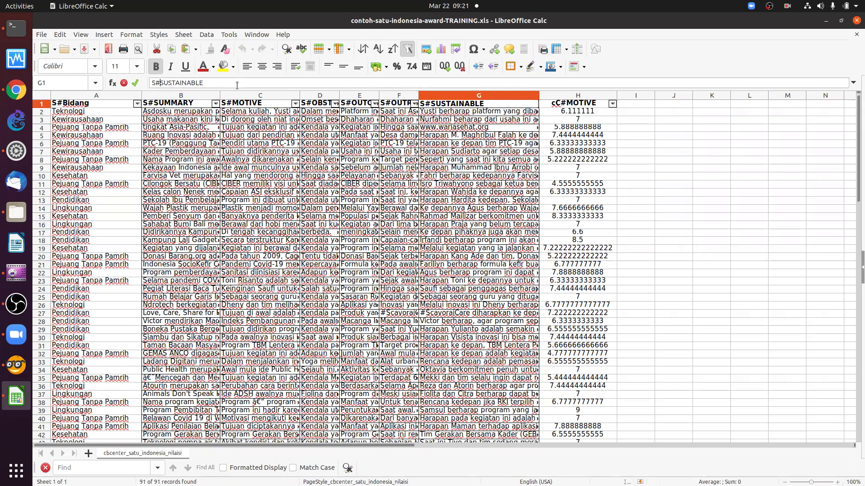
pyautogui.press('Return')
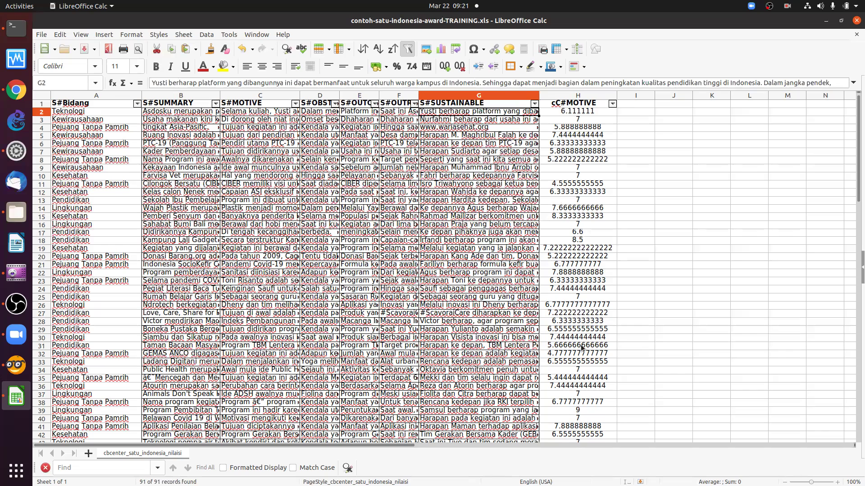
# Save the training spreadsheet, keeping the Excel 97–2003 format.
pyautogui.click(84, 54)
pyautogui.hotkey('ctrl', 's')
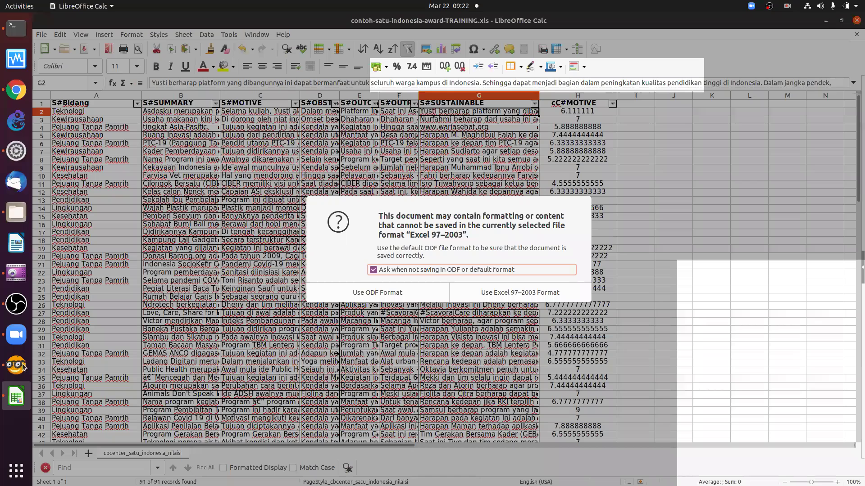
pyautogui.press('Return')
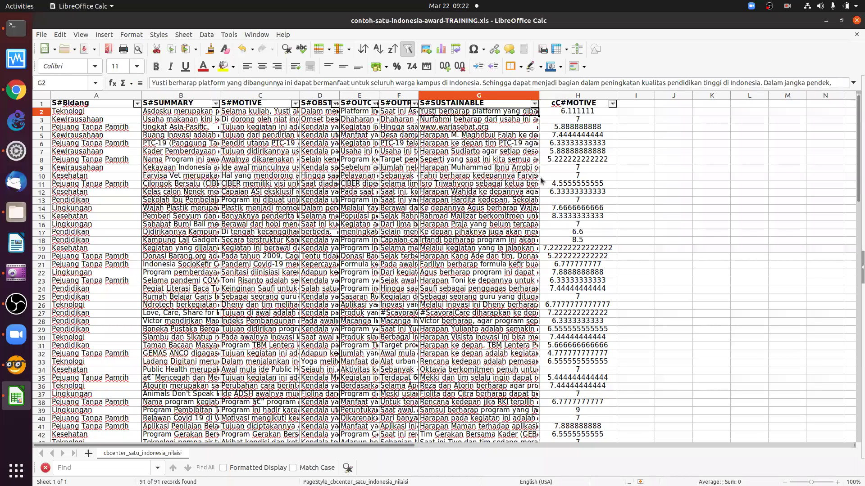
# Switch to Orange and load contoh-satu-indonesia-award-TRAINING.xls from the Dokumen-OWP/ITTS/KULIAH/BIGDATA folder into the Corpus widget.
pyautogui.hotkey('alt', 'Tab')
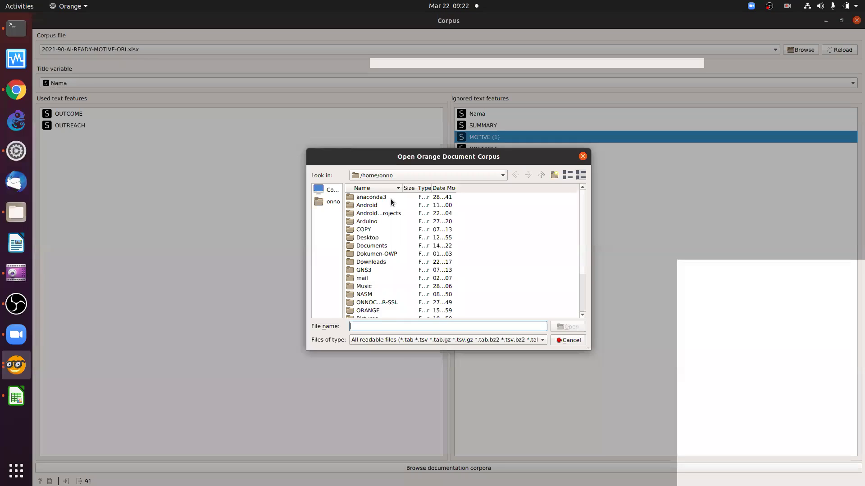
pyautogui.doubleClick(430, 199)
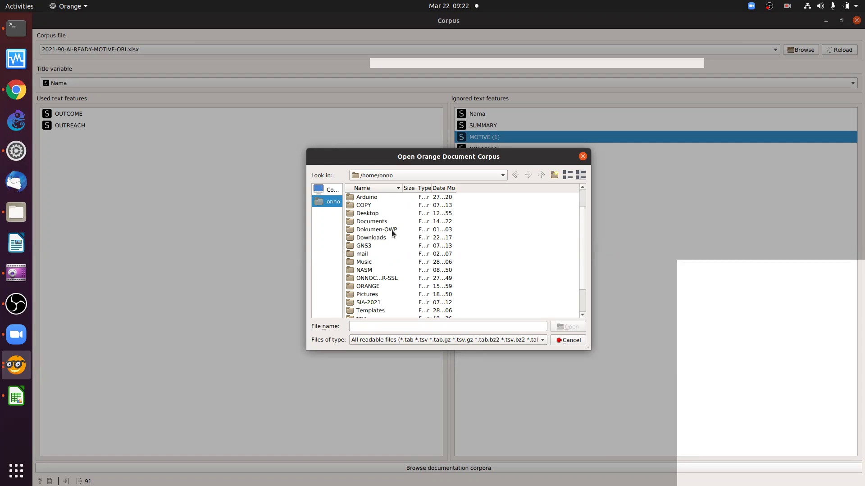
pyautogui.doubleClick(377, 230)
pyautogui.scroll(-9, 371, 285)
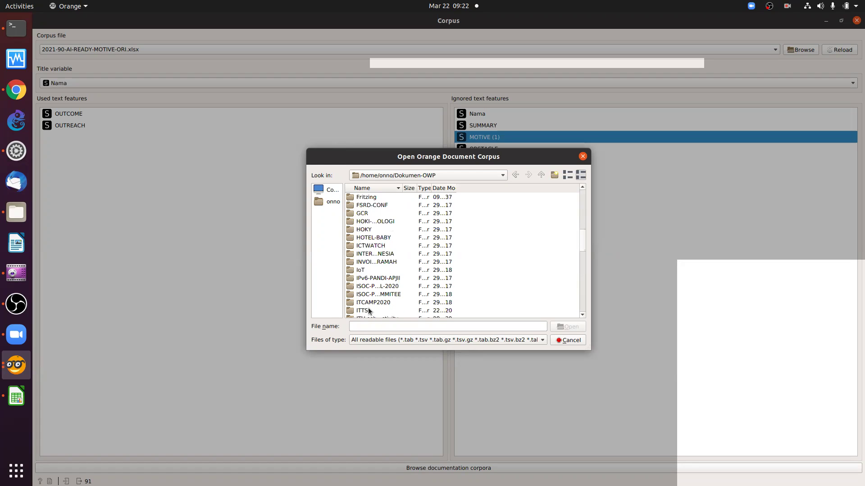
pyautogui.scroll(-1, 367, 285)
pyautogui.doubleClick(367, 285)
pyautogui.click(374, 236)
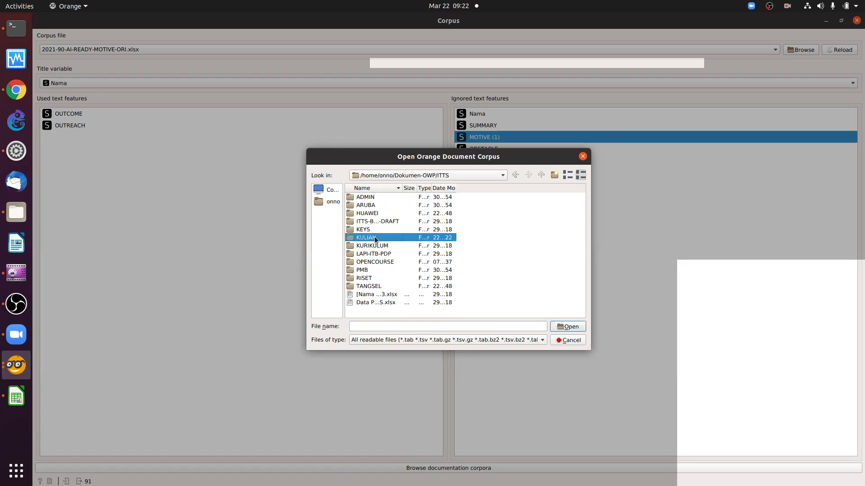
pyautogui.press('Return')
pyautogui.click(393, 213)
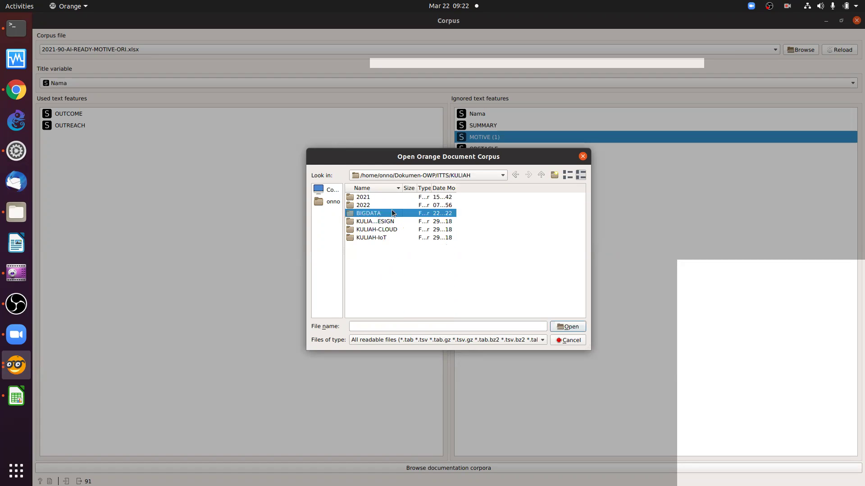
pyautogui.press('Return')
pyautogui.moveTo(401, 188); pyautogui.dragTo(529, 190)
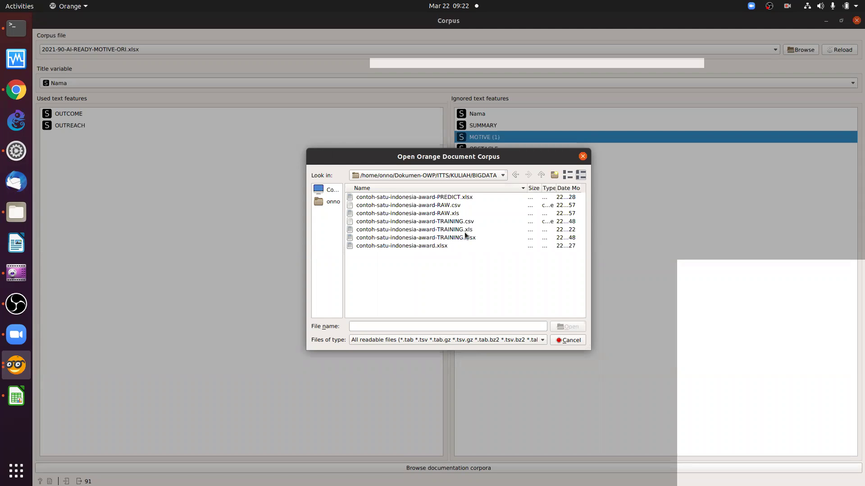
pyautogui.doubleClick(464, 230)
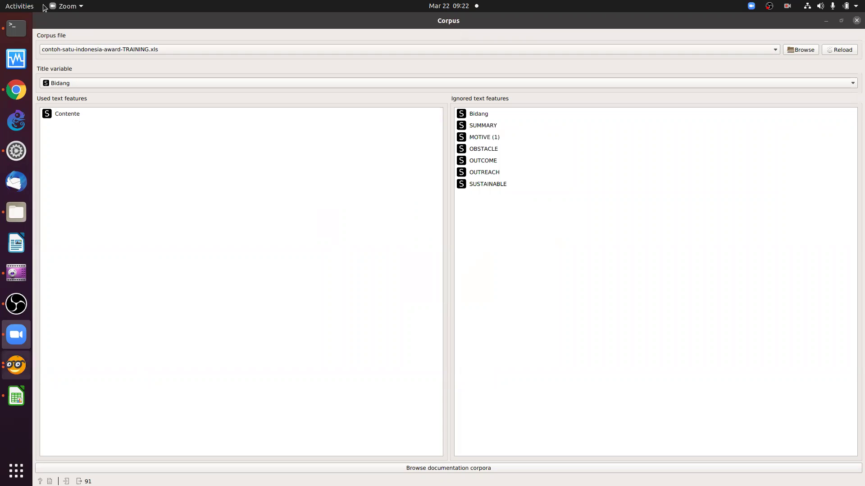
# Switch to LibreOffice Calc and save a copy of the training spreadsheet as comma-delimited UTF-8 contoh-satu-indonesia-award-TRAINING.csv, replacing the existing file.
pyautogui.hotkey('alt', 'Tab')
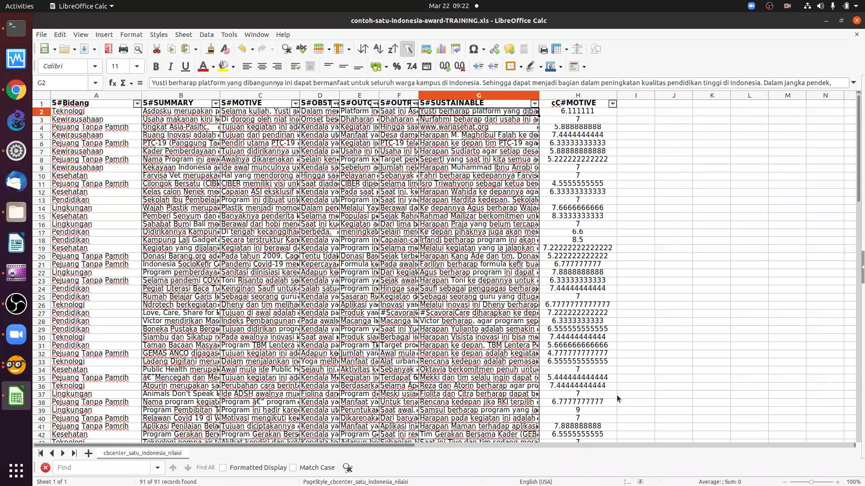
pyautogui.hotkey('alt', 'f')
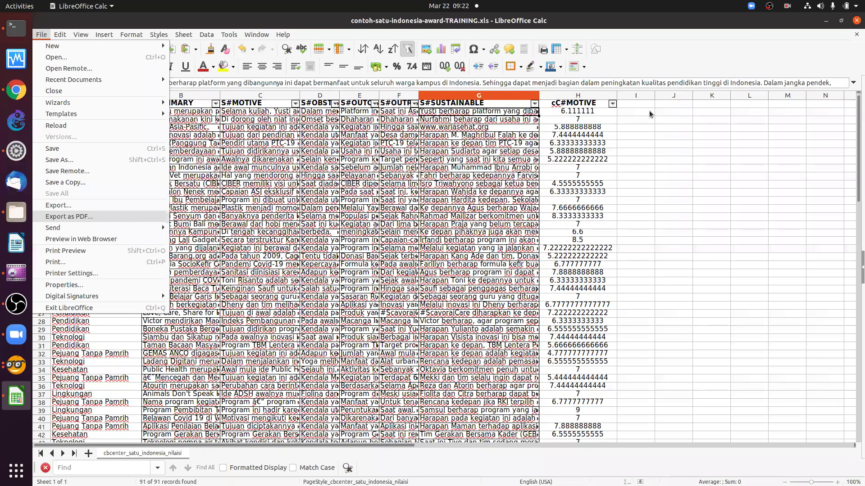
pyautogui.press('a')
pyautogui.press('Down')
pyautogui.press('Down')
pyautogui.press('Down')
pyautogui.press('Down')
pyautogui.press('Return')
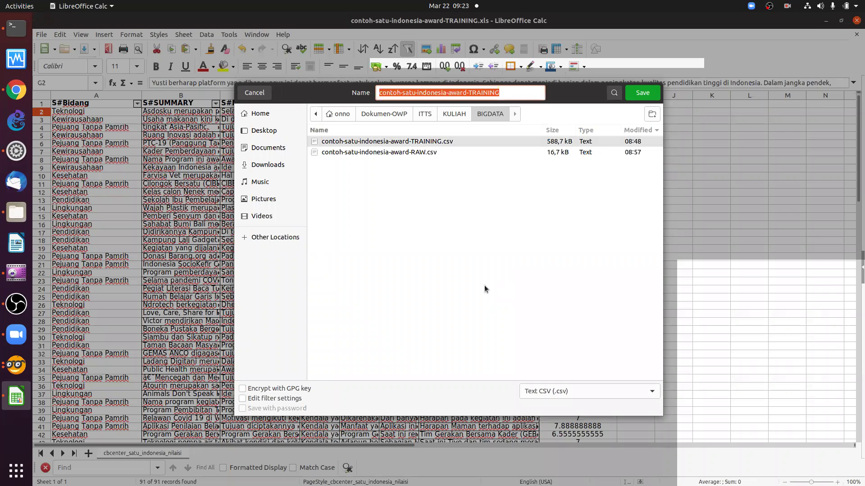
pyautogui.press('Return')
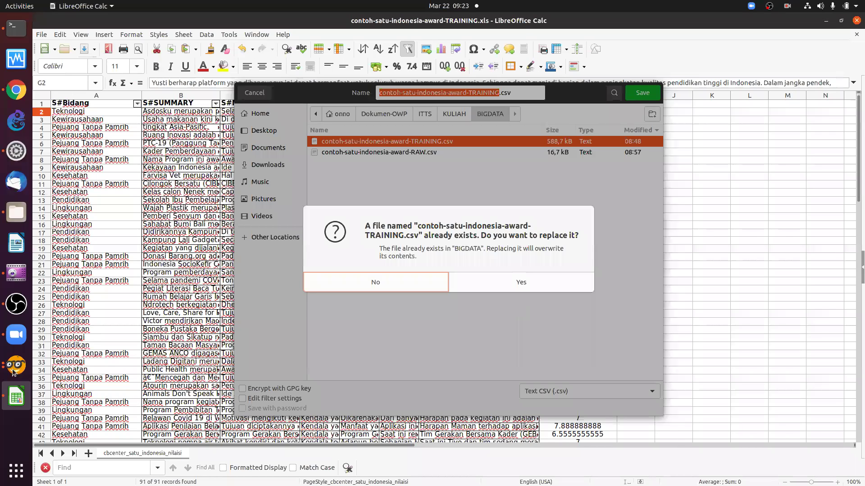
pyautogui.click(521, 282)
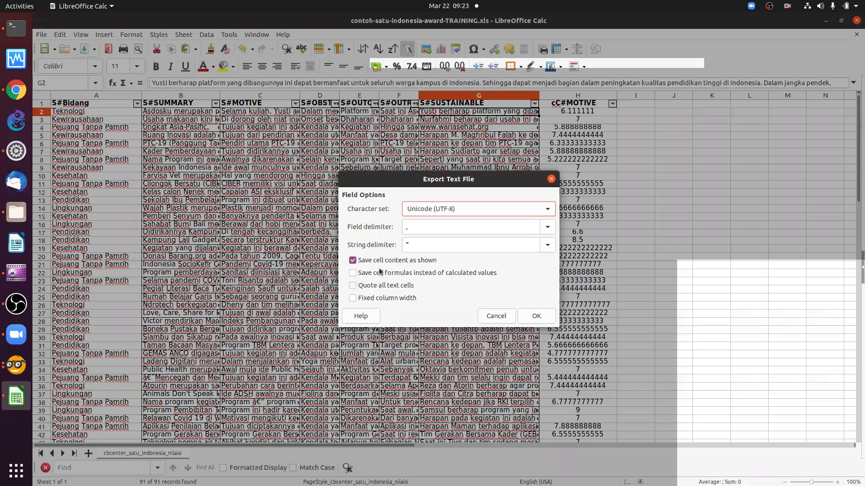
pyautogui.press('Return')
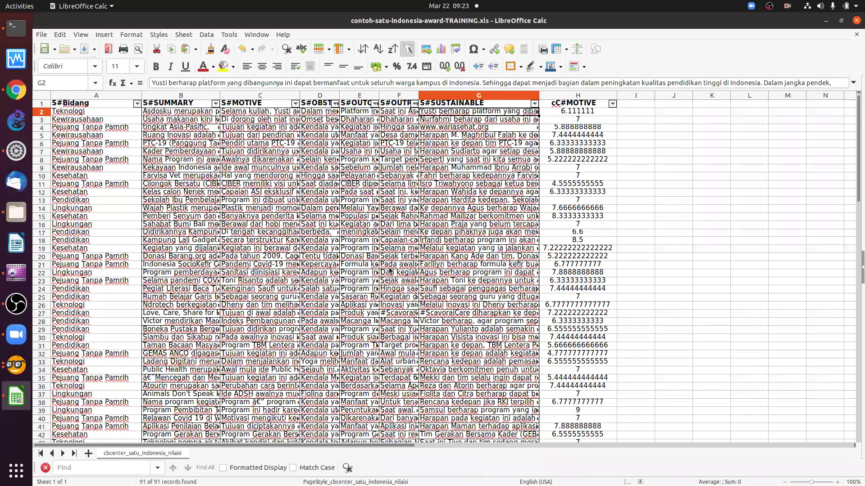
# Switch to Orange and load contoh-satu-indonesia-award-TRAINING.csv from the BIGDATA folder into the Corpus widget, dismissing any error.
pyautogui.hotkey('alt', 'Tab')
pyautogui.scroll(-10, 390, 270)
pyautogui.scroll(-3, 376, 278)
pyautogui.doubleClick(389, 228)
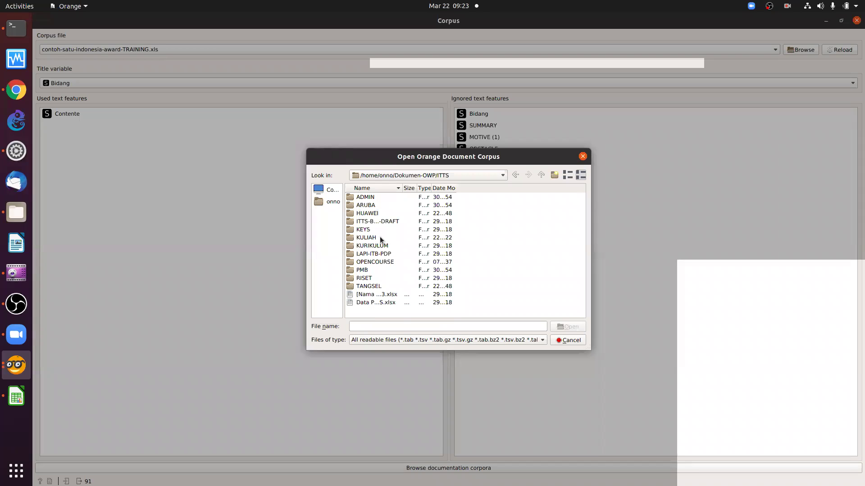
pyautogui.doubleClick(378, 238)
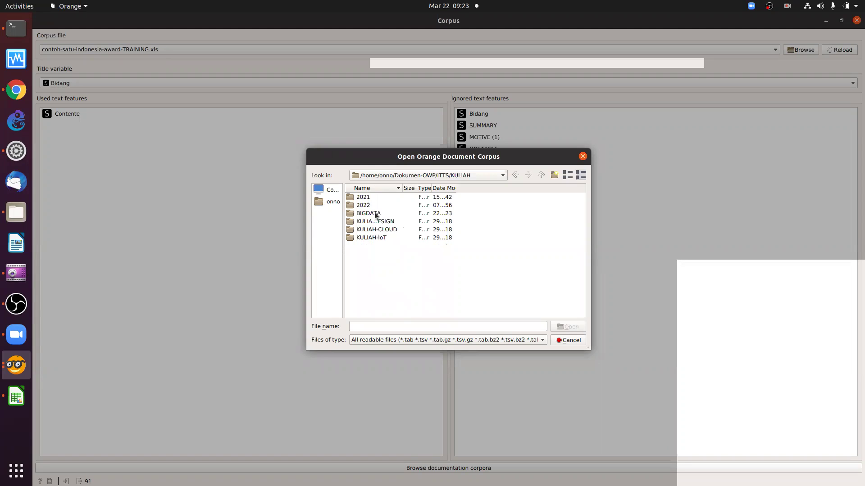
pyautogui.doubleClick(375, 214)
pyautogui.click(401, 186)
pyautogui.moveTo(400, 186); pyautogui.dragTo(490, 190)
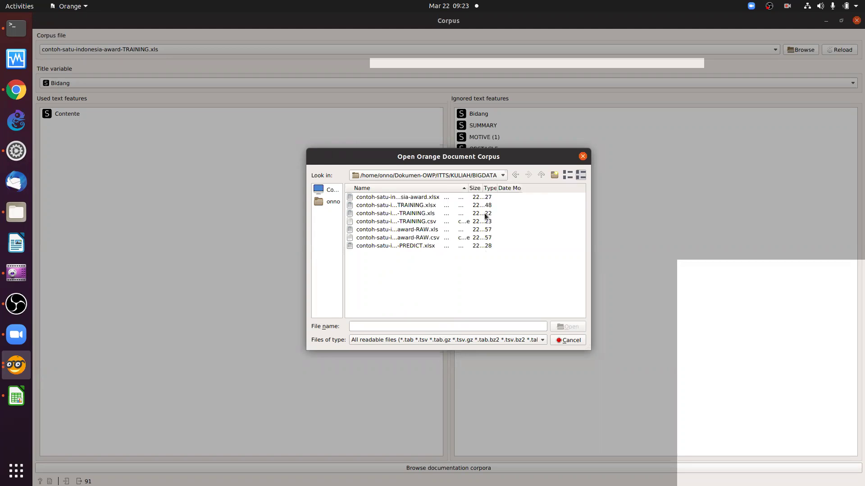
pyautogui.doubleClick(459, 224)
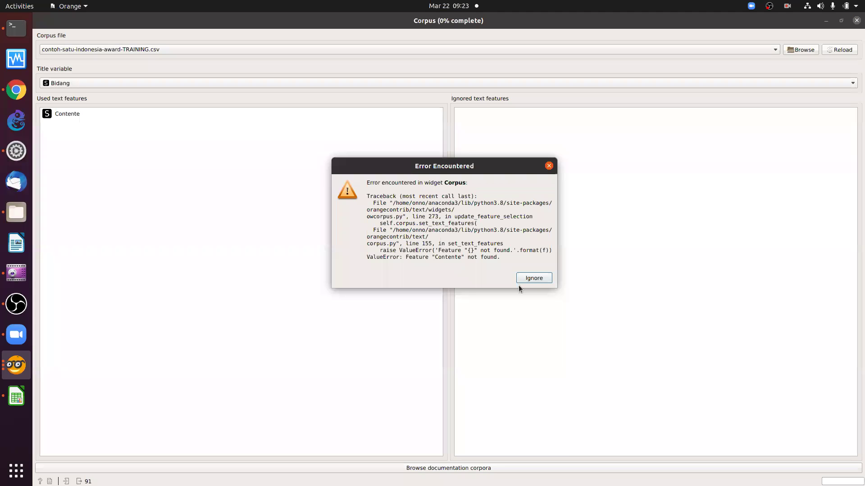
pyautogui.click(519, 284)
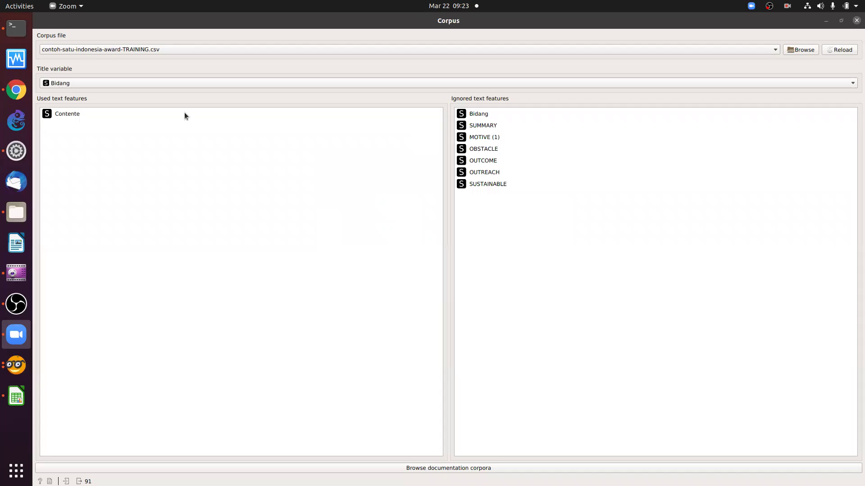
# Bring the Orange workflow canvas to the front, leaving the Corpus window.
pyautogui.click(17, 369)
pyautogui.click(18, 371)
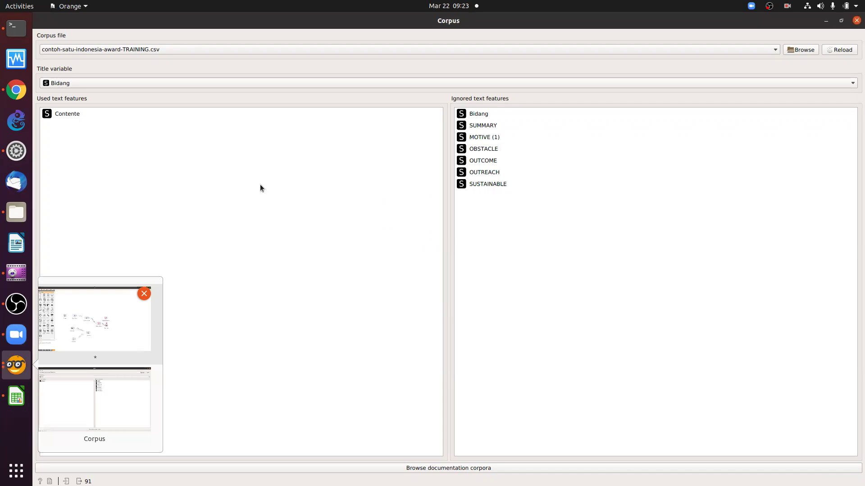
pyautogui.click(95, 320)
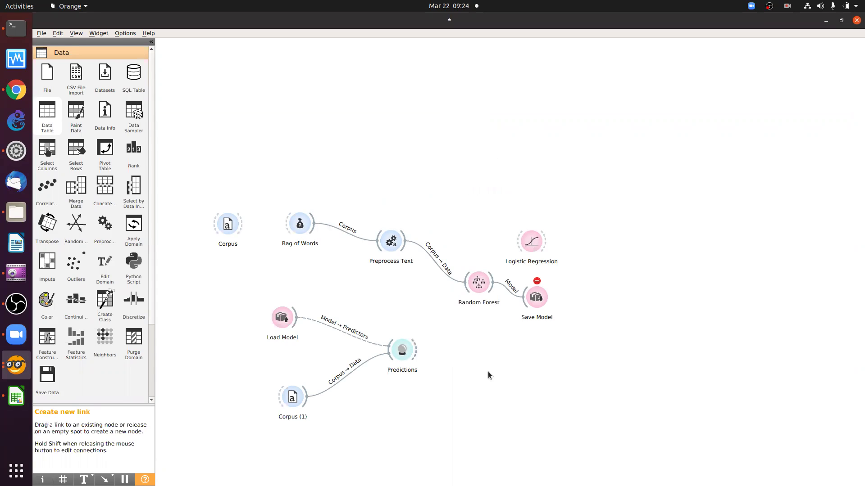
pyautogui.moveTo(416, 350); pyautogui.dragTo(488, 375)
pyautogui.press('Down')
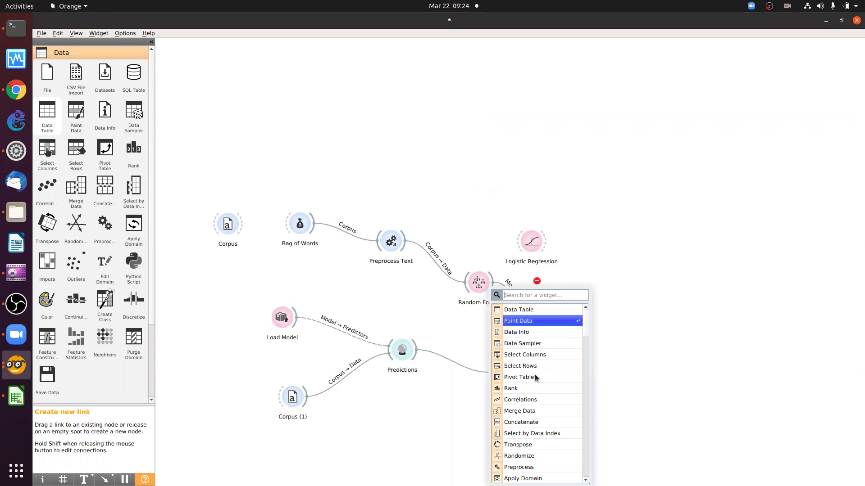
pyautogui.press('Down')
pyautogui.press('Down')
pyautogui.press('Down')
pyautogui.scroll(-2, 537, 415)
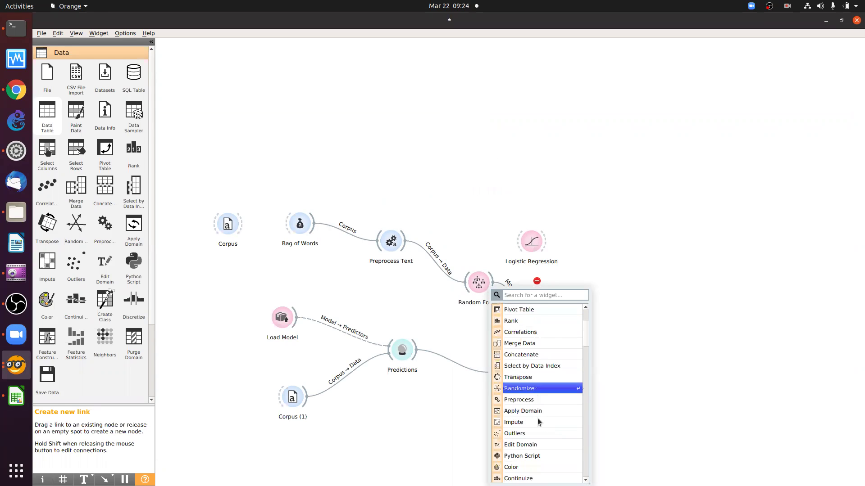
pyautogui.scroll(-5, 537, 422)
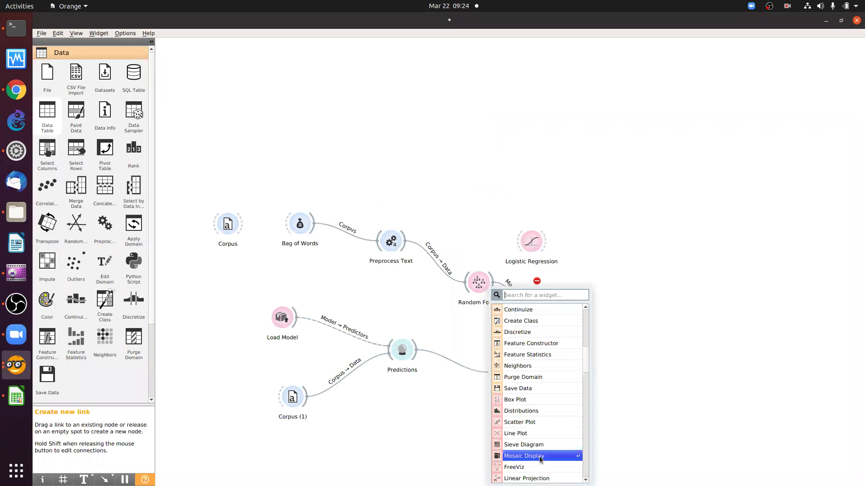
pyautogui.scroll(-3, 540, 469)
pyautogui.press('Down')
pyautogui.press('Down')
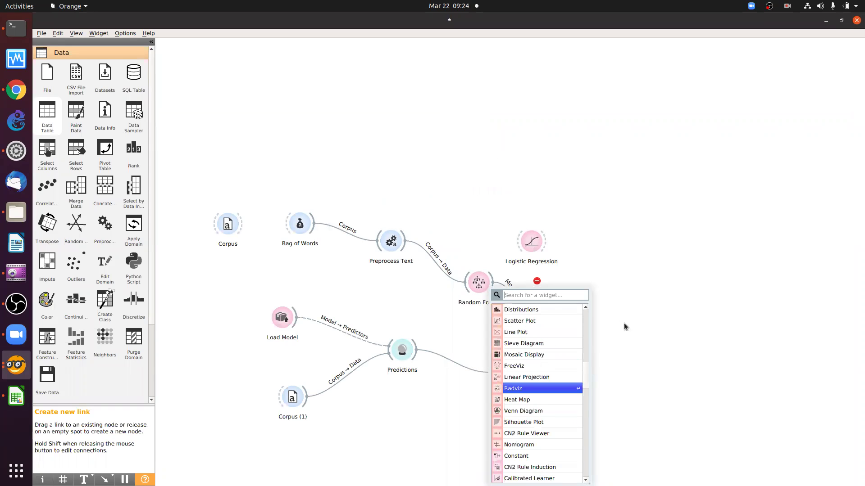
pyautogui.click(109, 122)
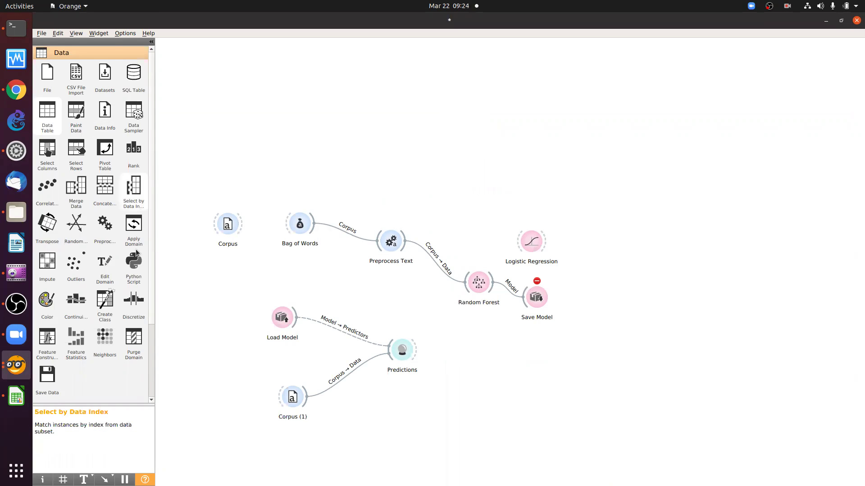
# Add a Save Data widget fed by the Predictions output and open its save options.
pyautogui.scroll(-3, 136, 250)
pyautogui.moveTo(47, 295); pyautogui.dragTo(403, 351)
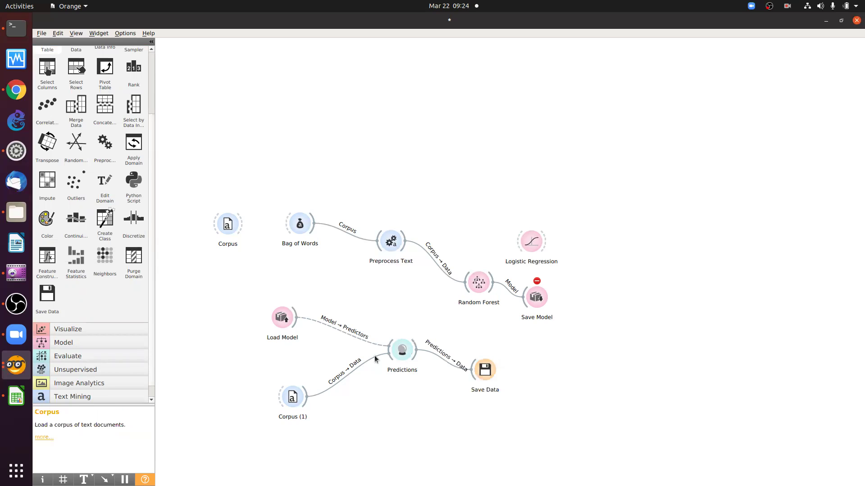
pyautogui.doubleClick(485, 370)
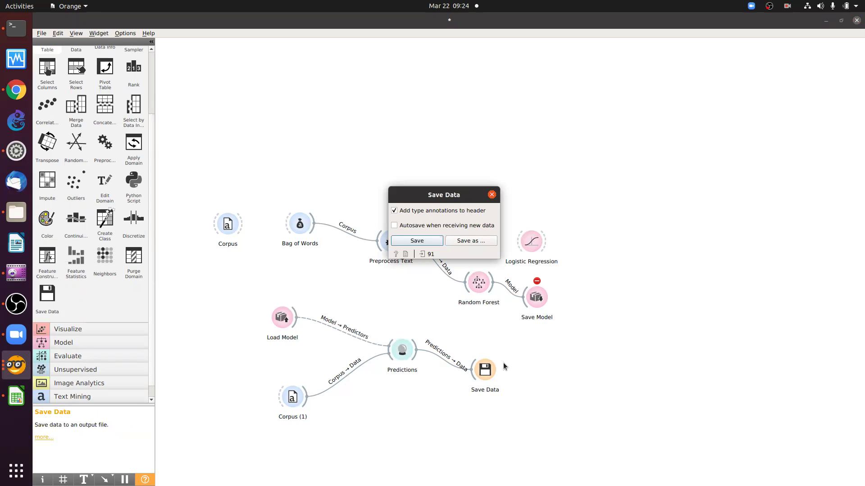
# Examine the Predictions table, close it and select the Save Data widget.
pyautogui.doubleClick(408, 351)
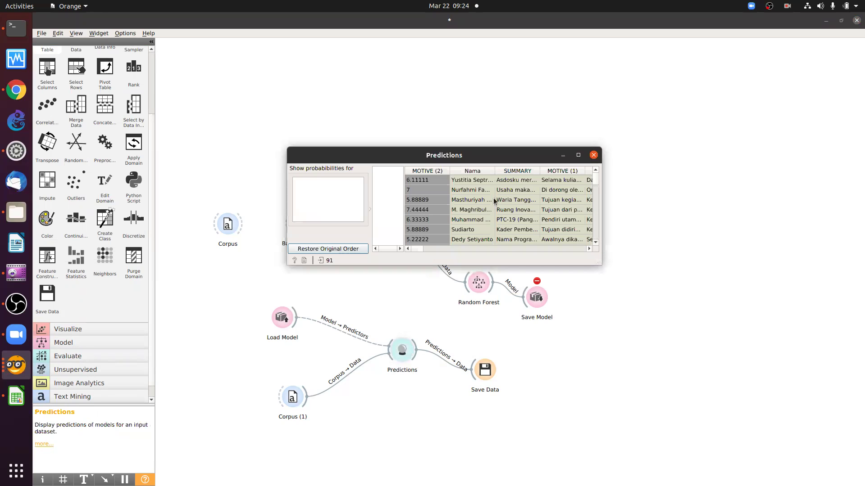
pyautogui.click(594, 155)
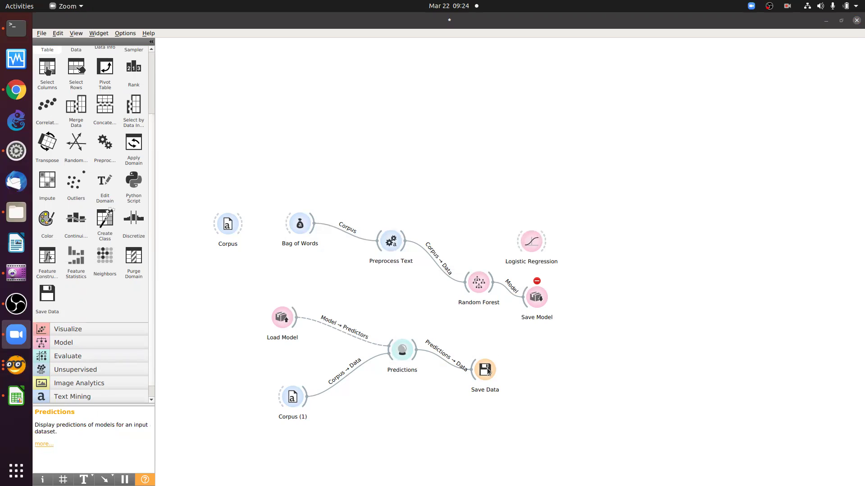
pyautogui.click(487, 371)
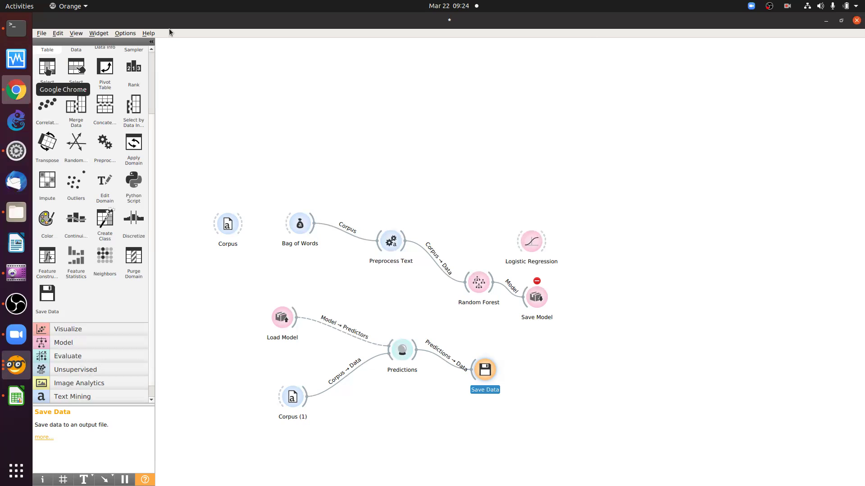
# Switch to Chrome and read the viewers' questions in the YouTube Studio live chat.
pyautogui.hotkey('alt', 'Tab')
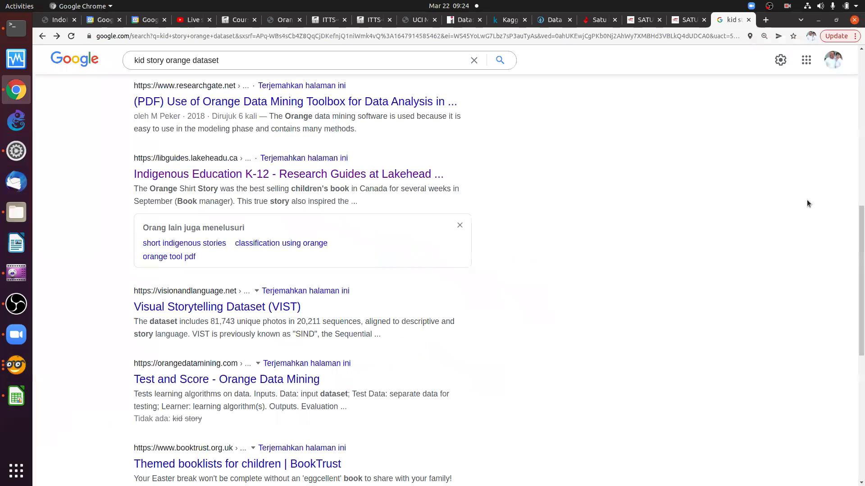
pyautogui.hotkey('ctrl', '4')
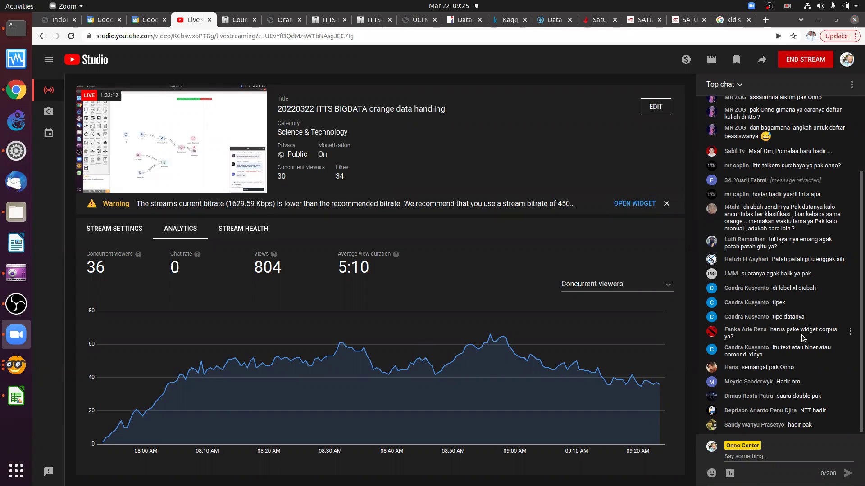
pyautogui.click(802, 338)
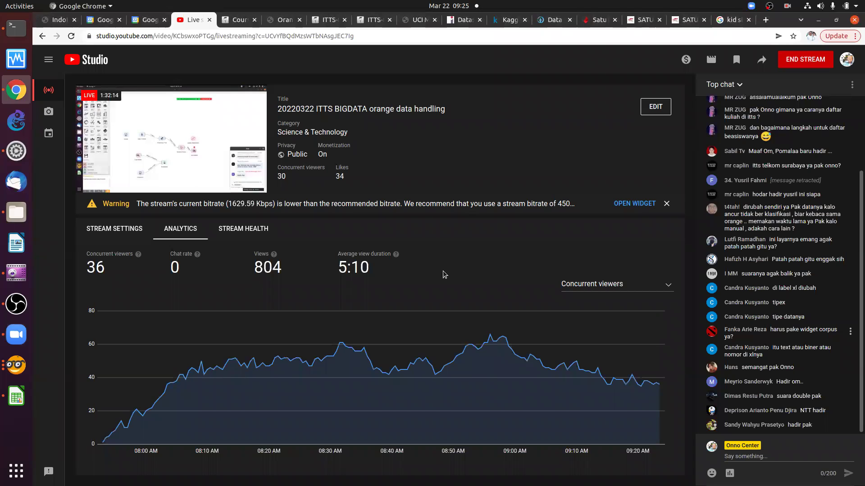
# Return to the Orange workflow and open the Add-ons manager to view the available add-ons.
pyautogui.click(21, 335)
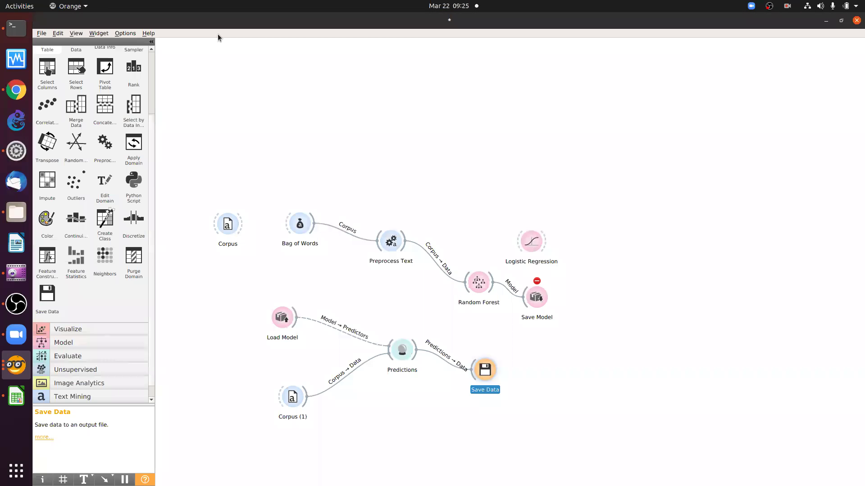
pyautogui.click(124, 35)
pyautogui.click(127, 65)
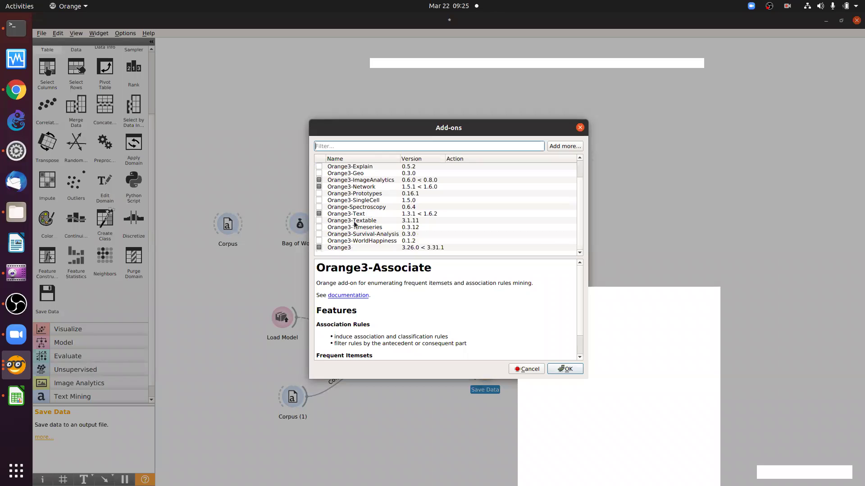
# Try to mark the Orange3-Textable add-on for installation and close the Add-ons manager.
pyautogui.click(354, 222)
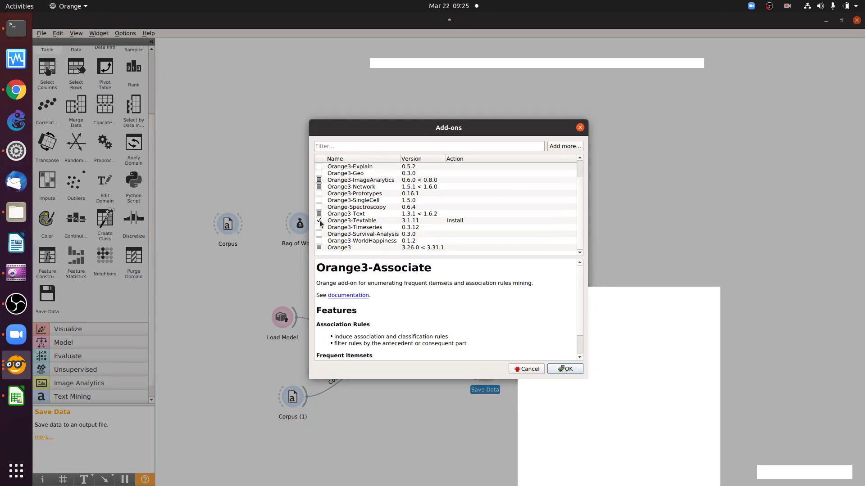
pyautogui.press('space')
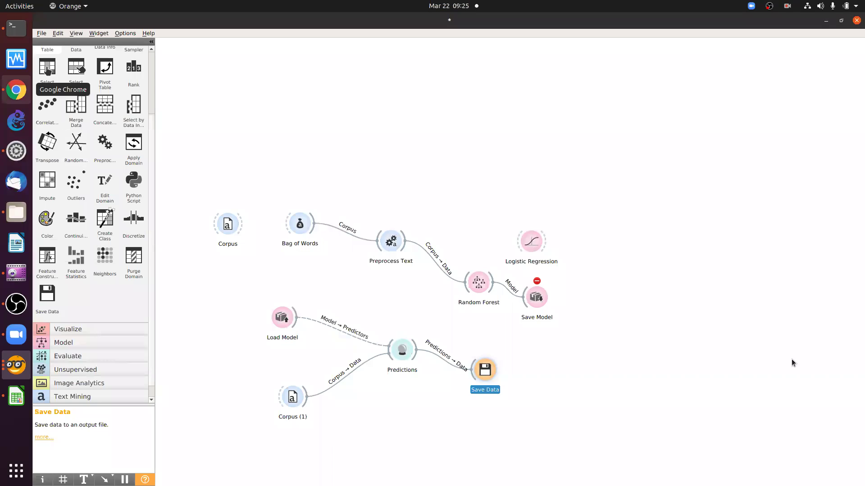
# Switch to LibreOffice Calc and look through the columns of the contoh-satu-indonesia-award-TRAINING.csv sheet.
pyautogui.hotkey('alt', 'Tab')
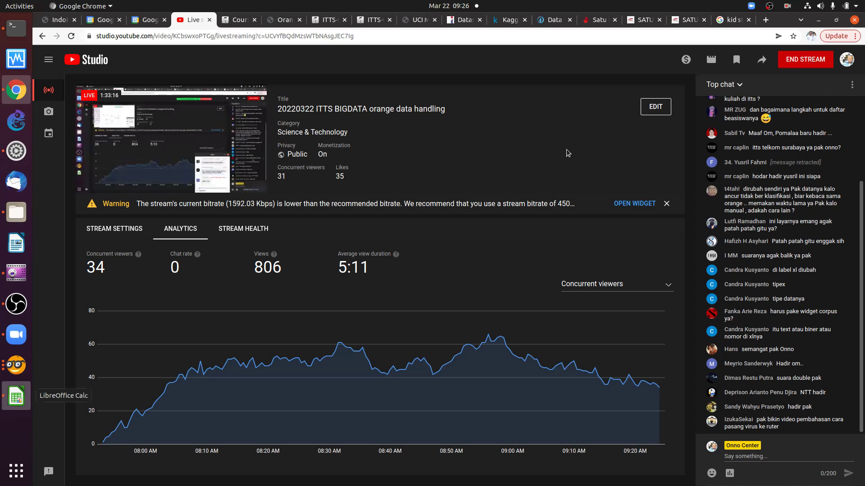
pyautogui.hotkey('alt', 'Tab')
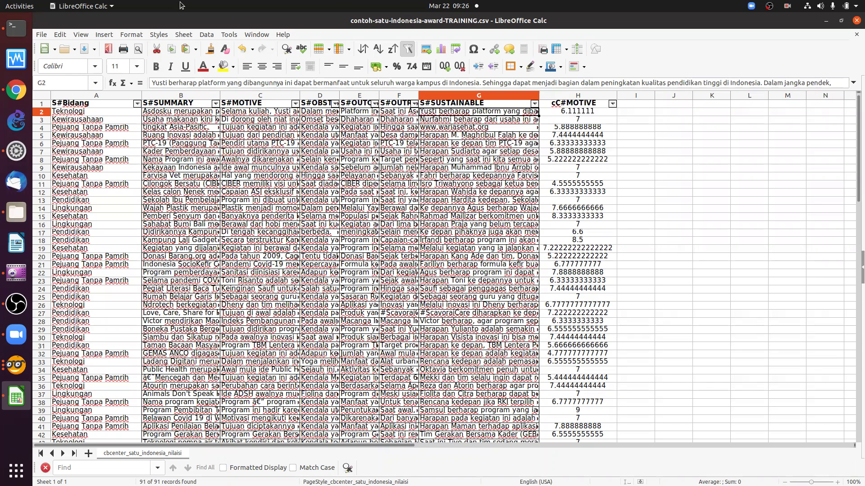
pyautogui.hscroll(7, 160, 208)
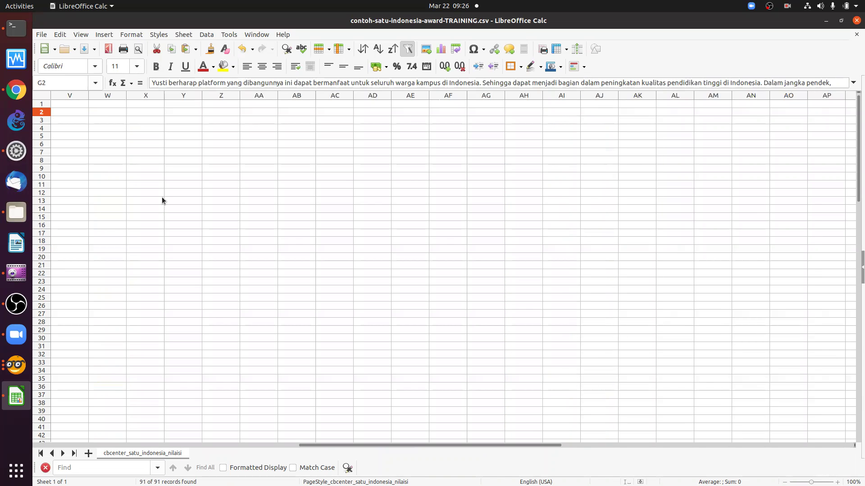
pyautogui.scroll(-1, 190, 137)
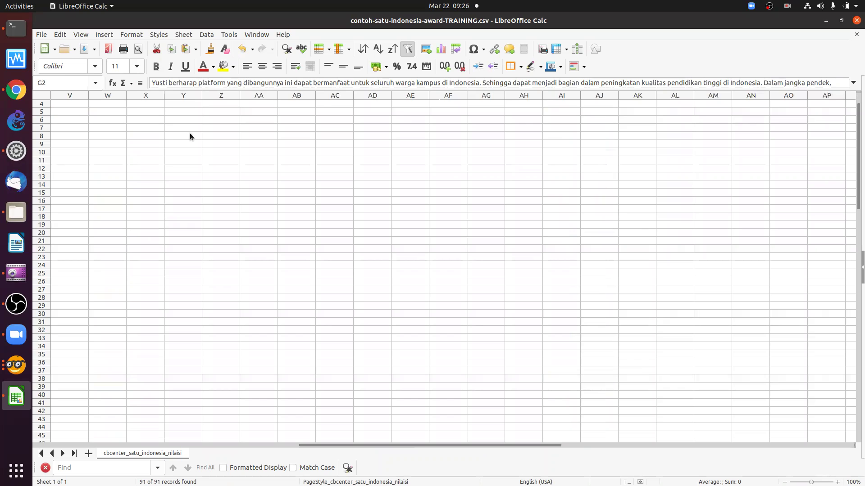
pyautogui.click(99, 144)
pyautogui.hscroll(-2, 99, 143)
pyautogui.click(98, 144)
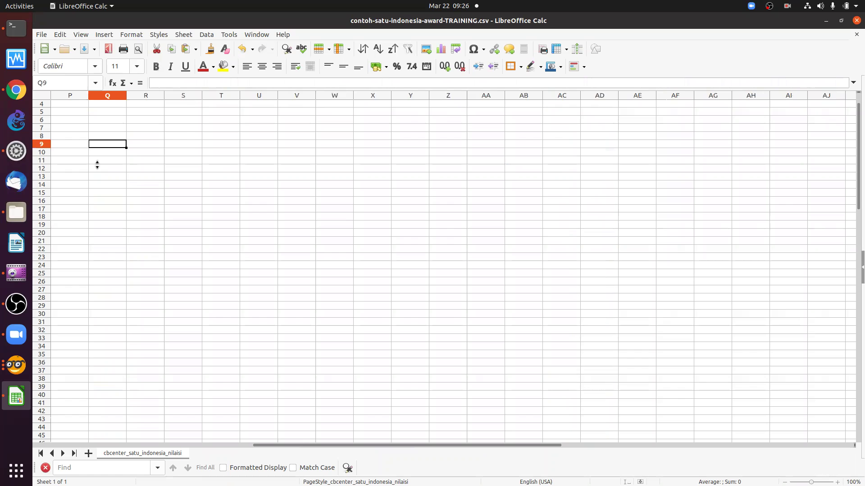
pyautogui.press('Home')
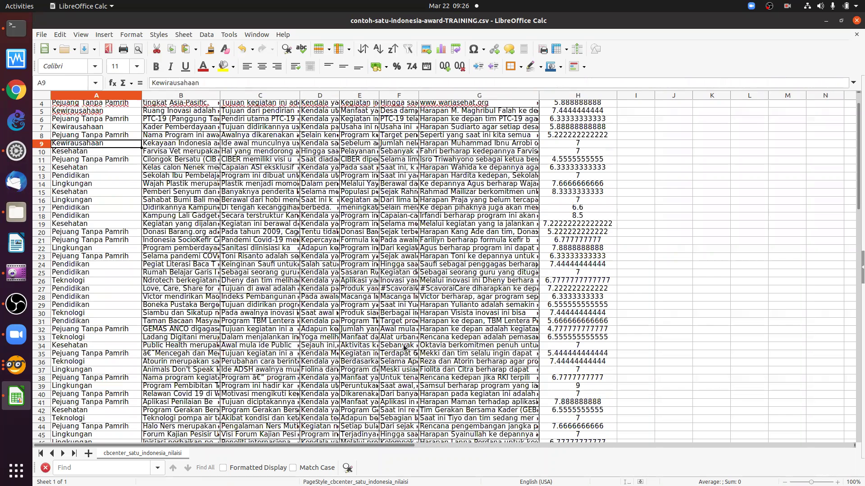
pyautogui.hotkey('ctrl', 'shift', 'l')
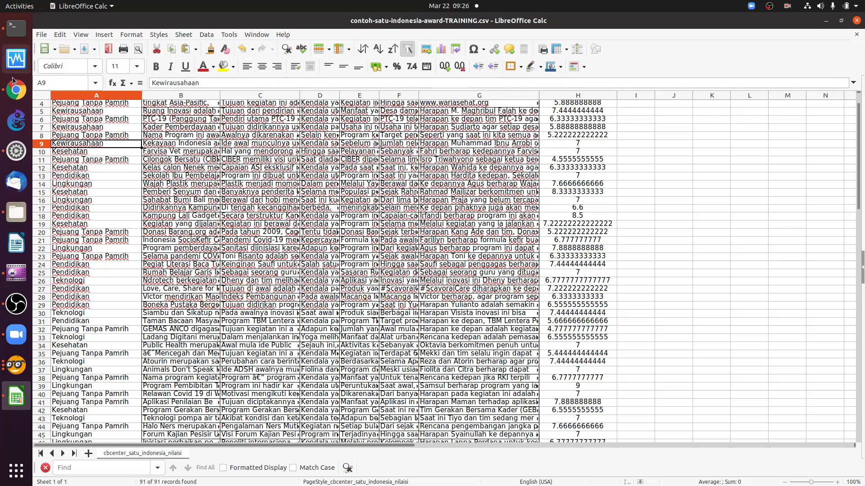
# Switch to the terminal and rerun the locate search for SentiNews.
pyautogui.hotkey('alt', 'Tab')
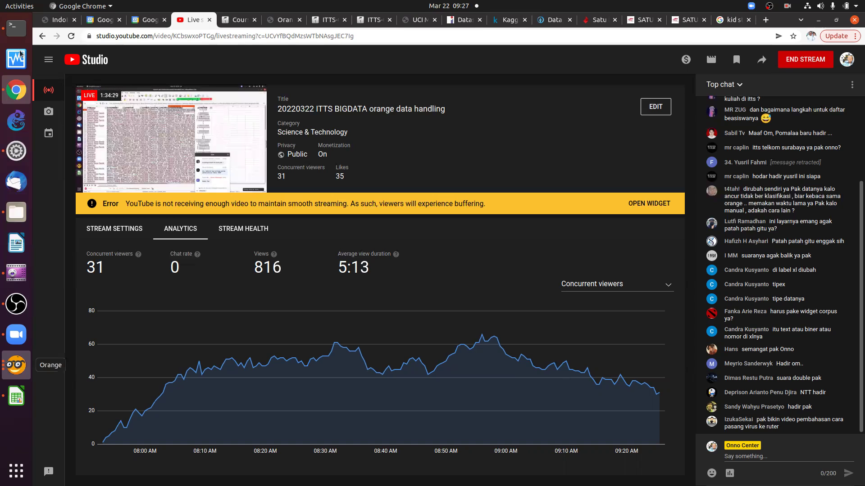
pyautogui.hotkey('alt', 'Tab')
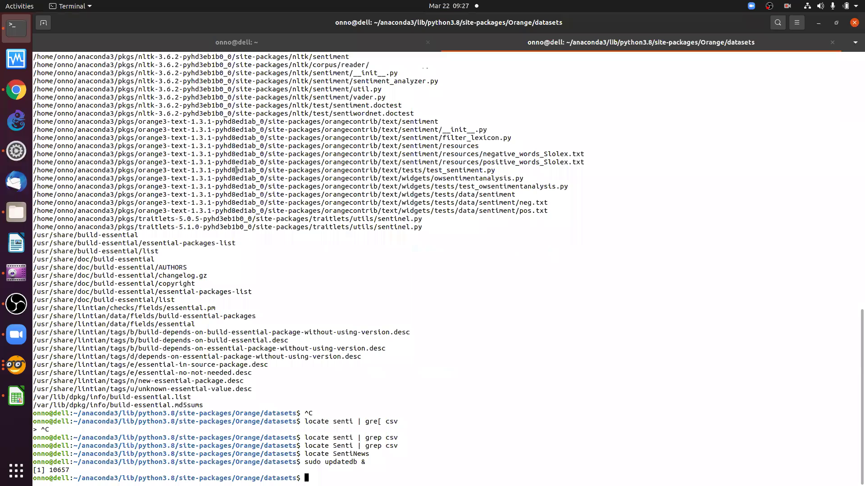
pyautogui.press('Up')
pyautogui.press('Up')
pyautogui.press('Return')
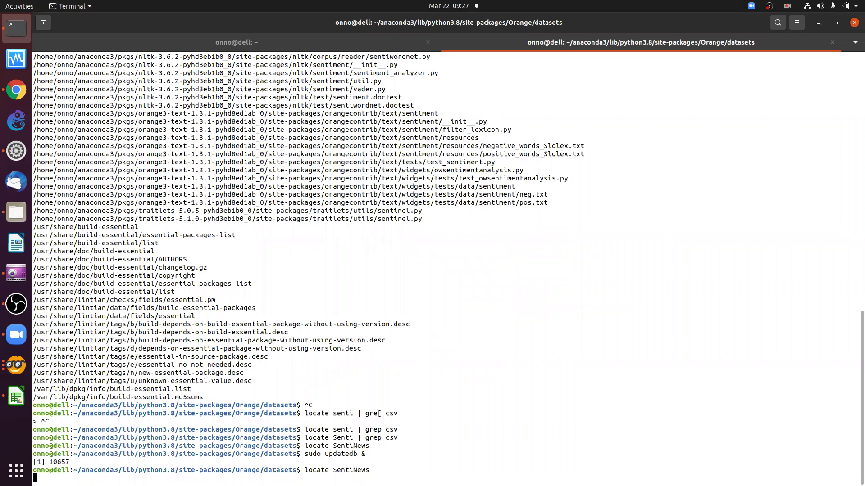
pyautogui.press('Up')
pyautogui.press('Return')
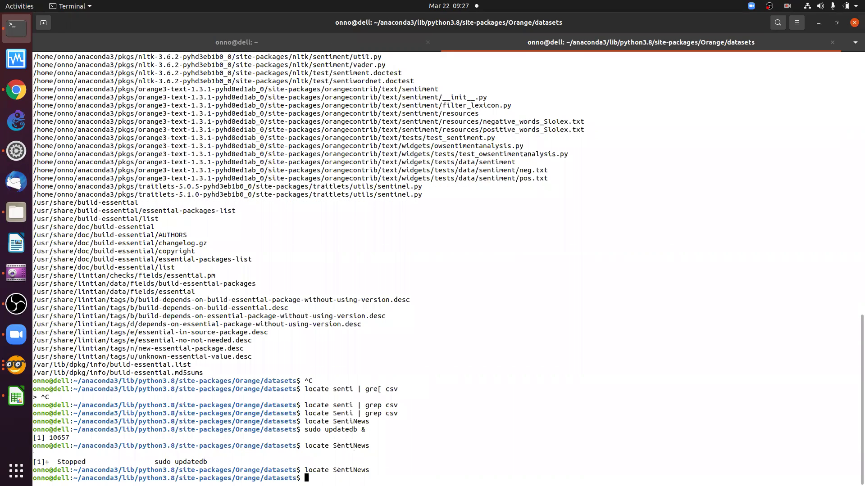
# Shorten the locate search term to Senti and run it.
pyautogui.press('Up')
pyautogui.press('BackSpace')
pyautogui.press('BackSpace')
pyautogui.press('BackSpace')
pyautogui.press('BackSpace')
pyautogui.press('Return')
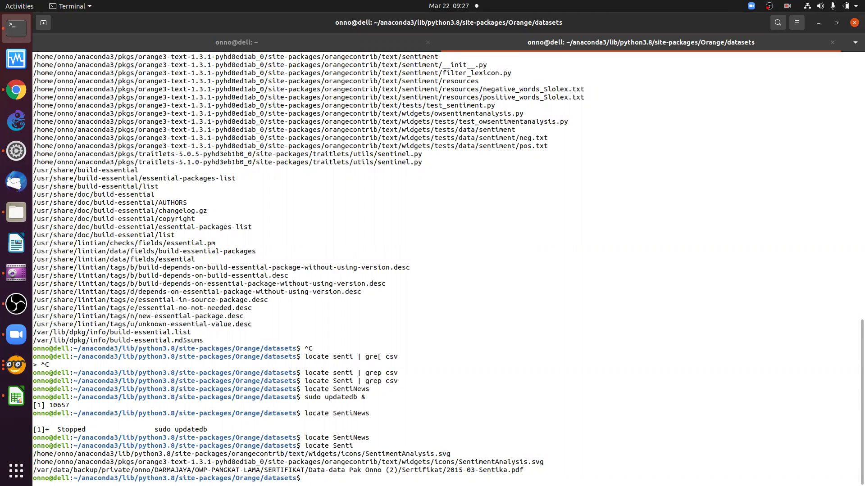
# Run the locate search with lowercase senti and interrupt it.
pyautogui.press('Up')
pyautogui.press('BackSpace')
pyautogui.press('BackSpace')
pyautogui.press('BackSpace')
pyautogui.press('BackSpace')
pyautogui.press('BackSpace')
pyautogui.write('senti')
pyautogui.press('Return')
pyautogui.hotkey('ctrl', 'c')
# Run the locate search for sentinews and look back through the earlier terminal output.
pyautogui.press('Up')
pyautogui.write('news')
pyautogui.press('Return')
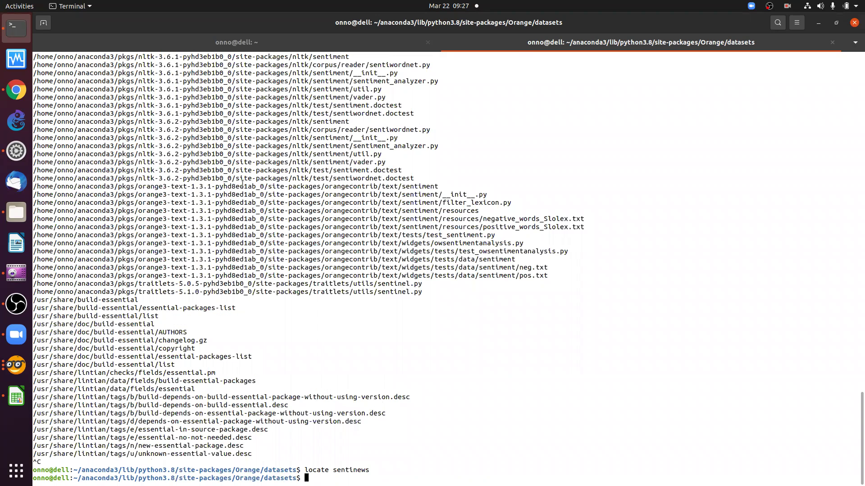
pyautogui.scroll(20, 244, 169)
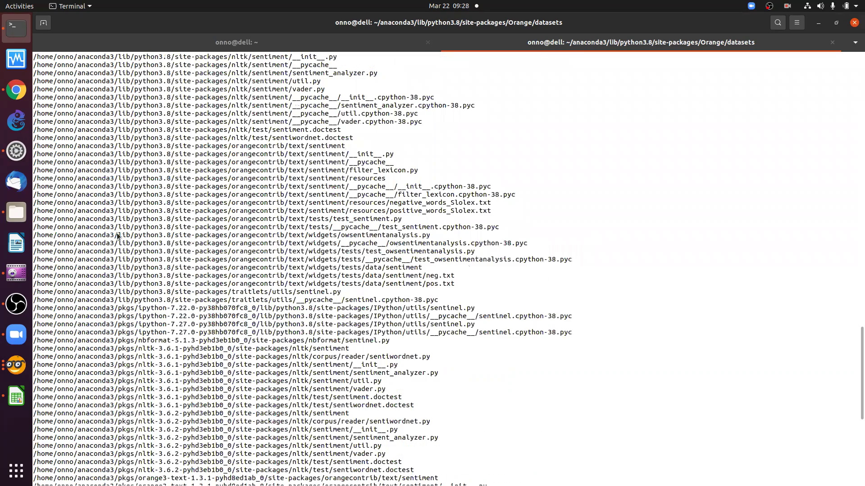
# Switch to Chrome, check the YouTube Studio live page and open a new blank tab.
pyautogui.hotkey('alt', 'Tab')
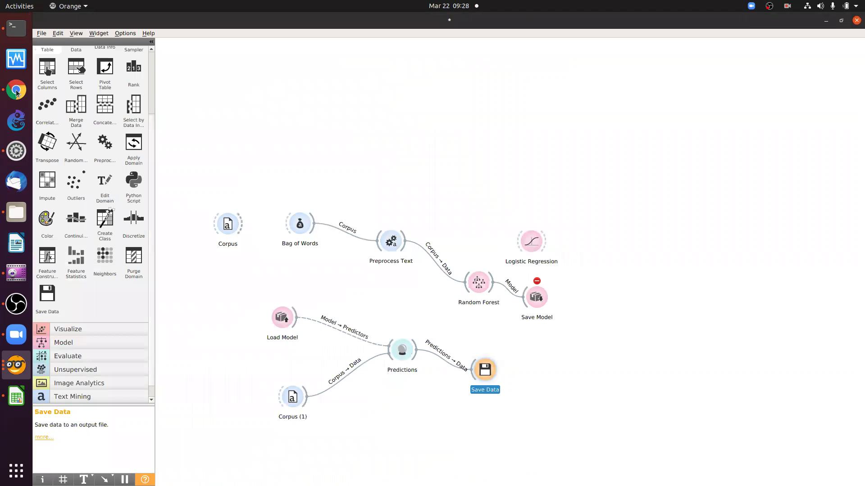
pyautogui.hotkey('alt', 'Tab')
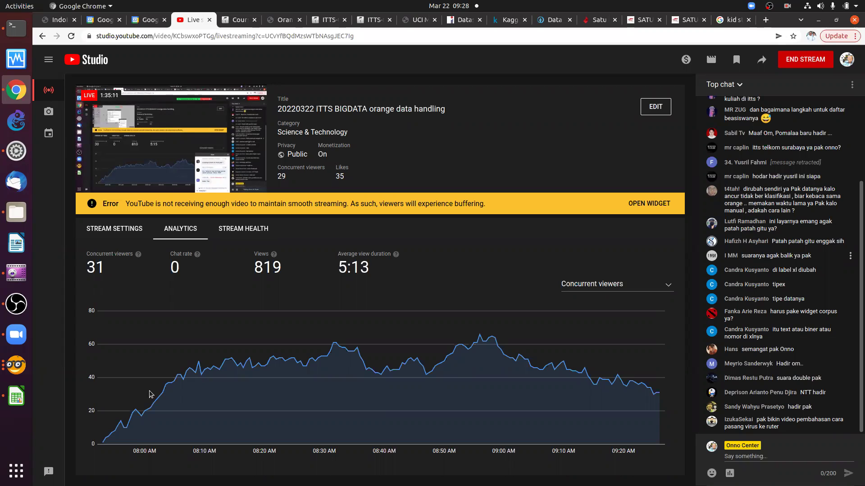
pyautogui.click(28, 348)
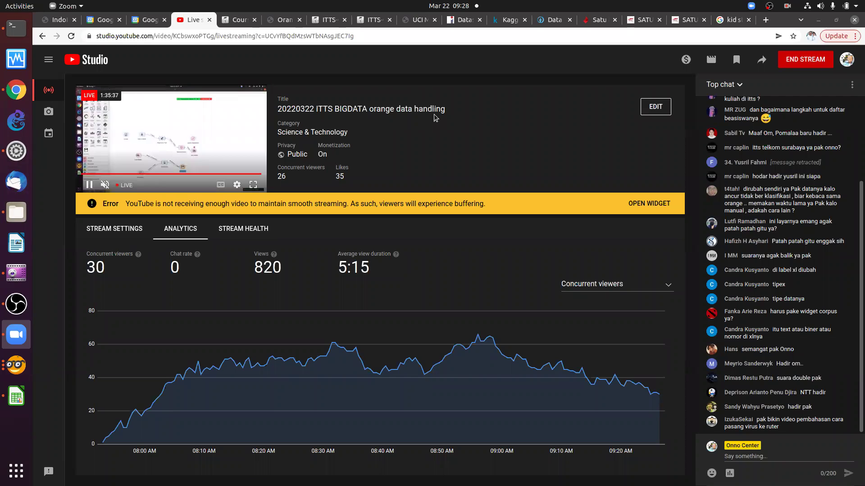
pyautogui.click(757, 21)
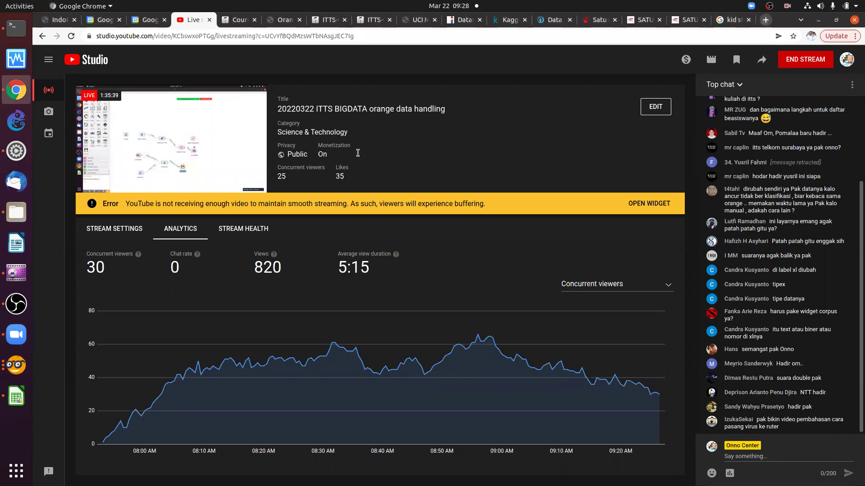
pyautogui.hotkey('ctrl', 't')
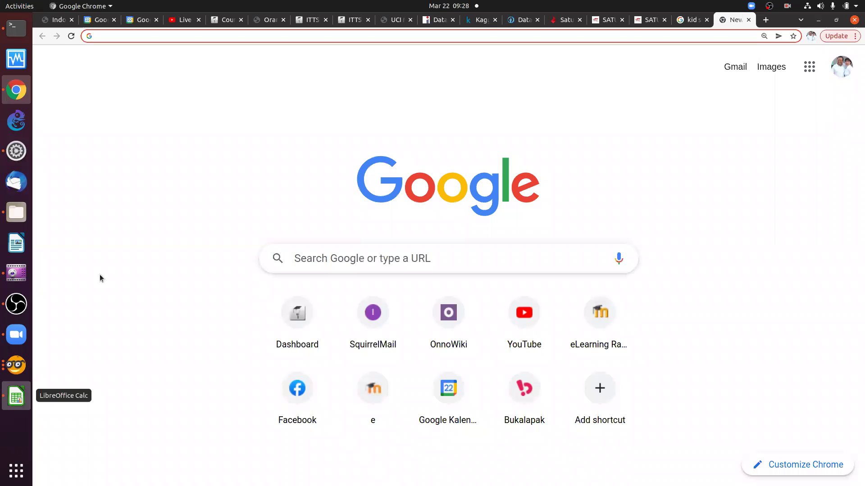
# Switch to the terminal, clear it and list the files in the Orange datasets folder.
pyautogui.click(16, 399)
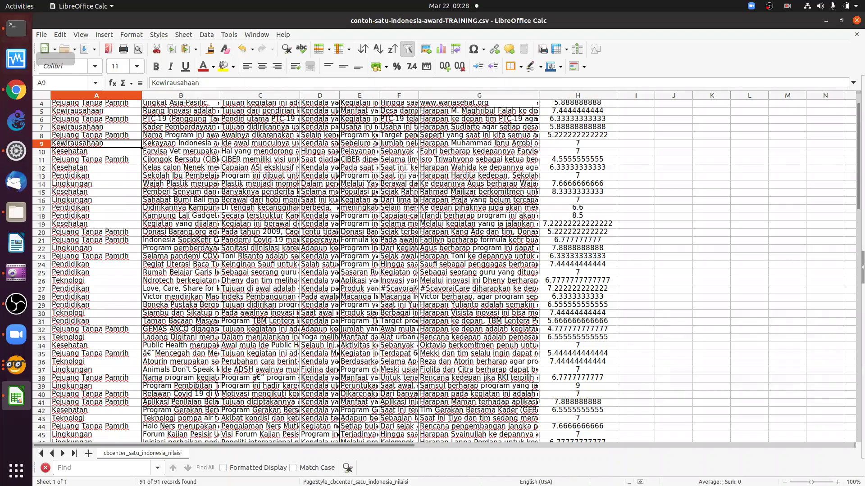
pyautogui.click(17, 28)
pyautogui.write('clear')
pyautogui.press('Return')
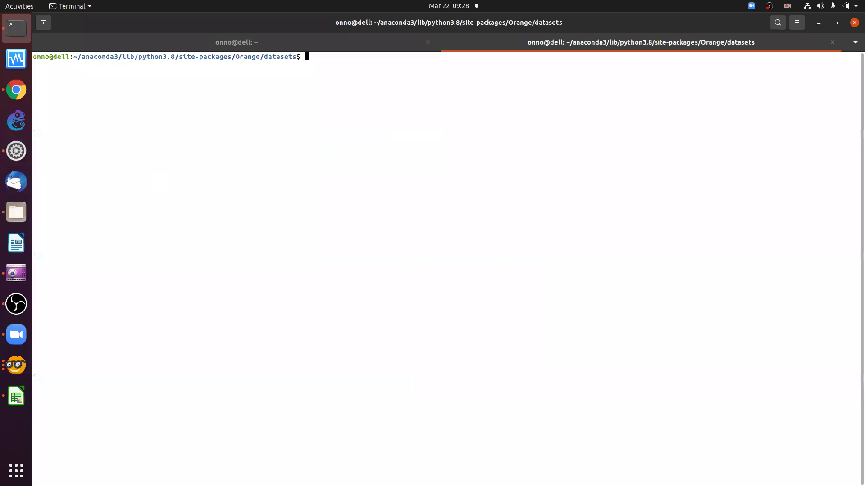
pyautogui.write('ls')
pyautogui.press('Return')
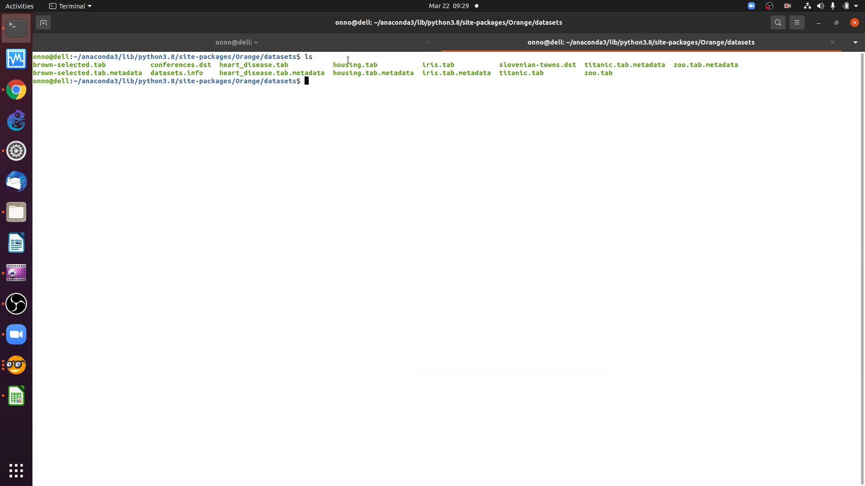
# Display housing.tab with more and examine its three header rows for names, types and class role.
pyautogui.write('more ho')
pyautogui.press('Tab')
pyautogui.press('Return')
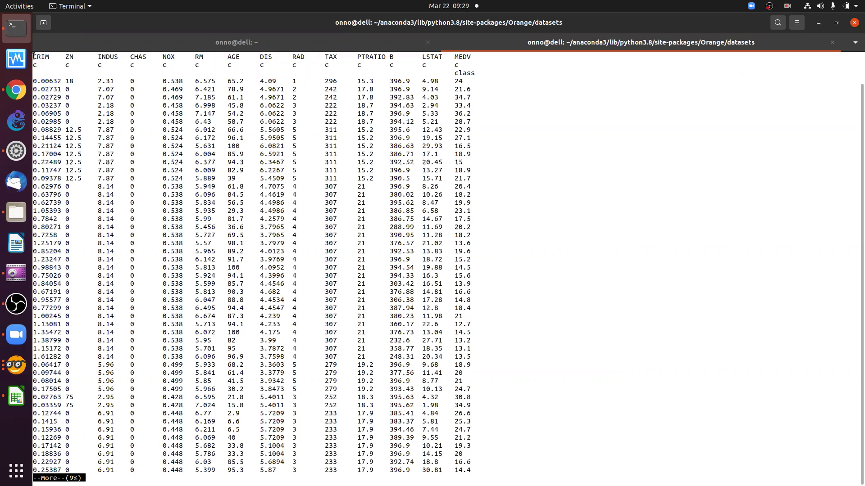
pyautogui.moveTo(34, 56); pyautogui.dragTo(461, 73)
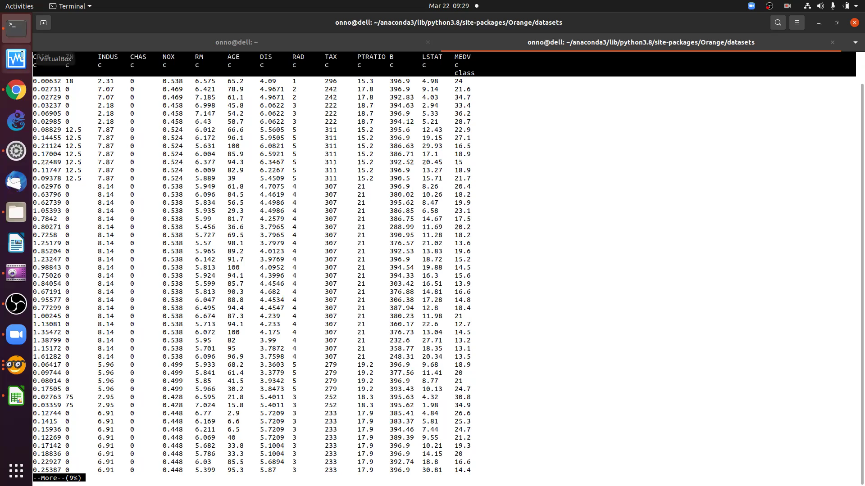
pyautogui.click(37, 67)
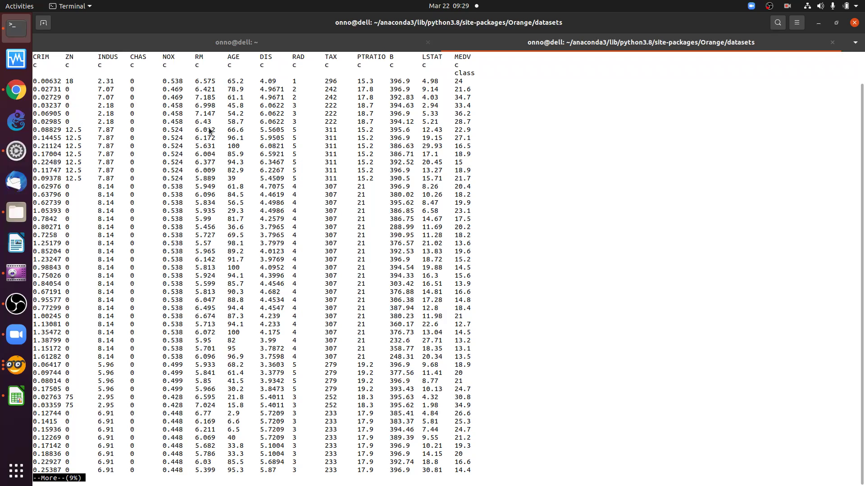
# Return to the training CSV in LibreOffice Calc and insert two blank rows below the header row.
pyautogui.hotkey('alt', 'Tab')
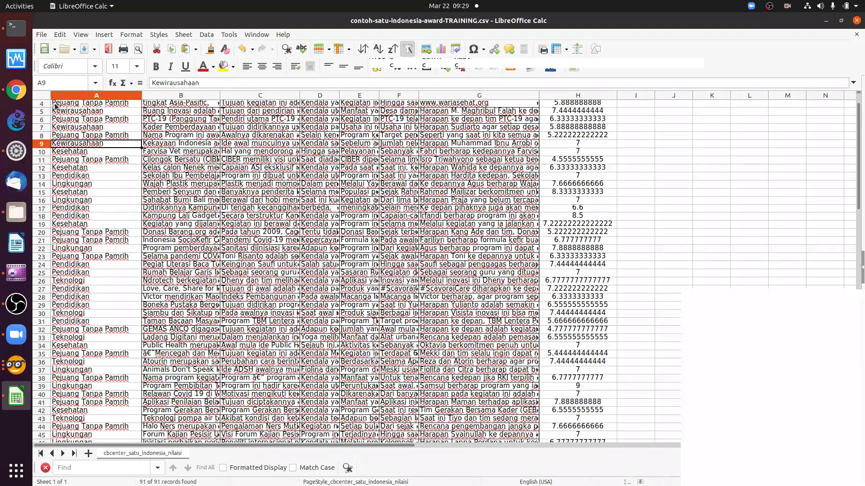
pyautogui.scroll(1, 41, 109)
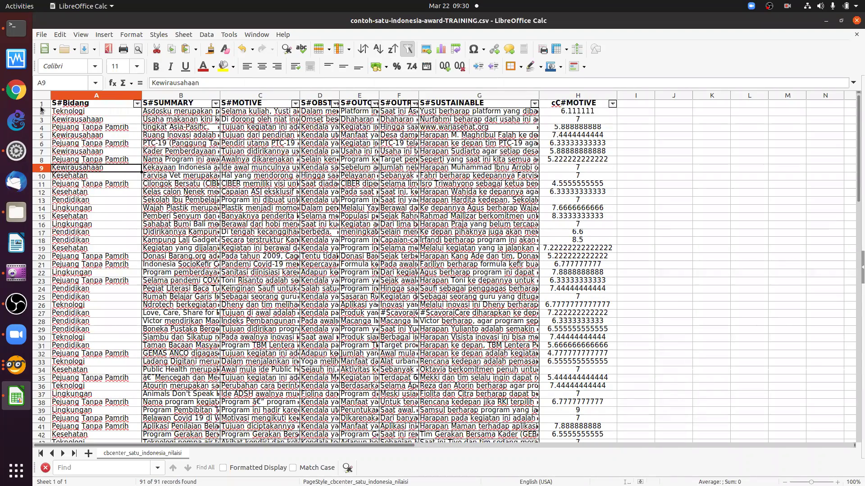
pyautogui.click(40, 105)
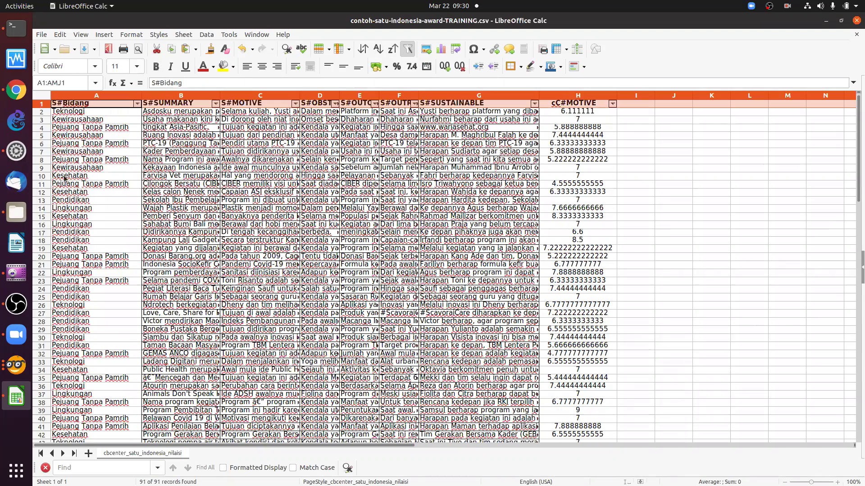
pyautogui.rightClick(42, 105)
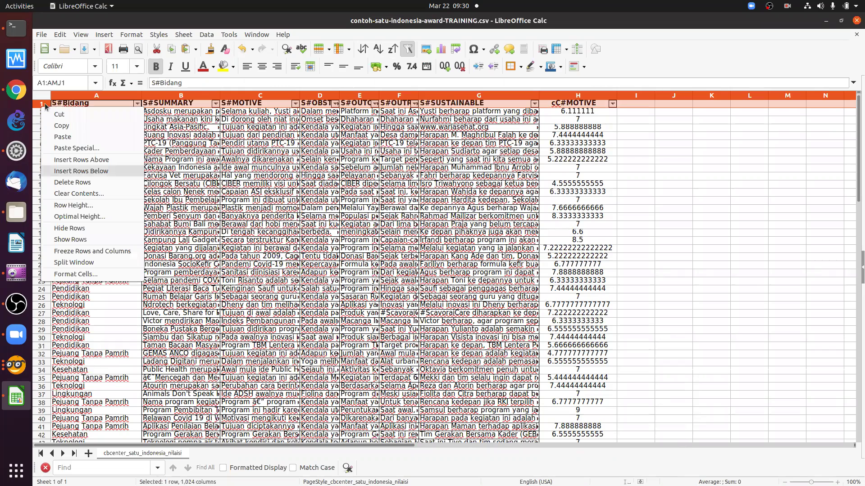
pyautogui.press('Return')
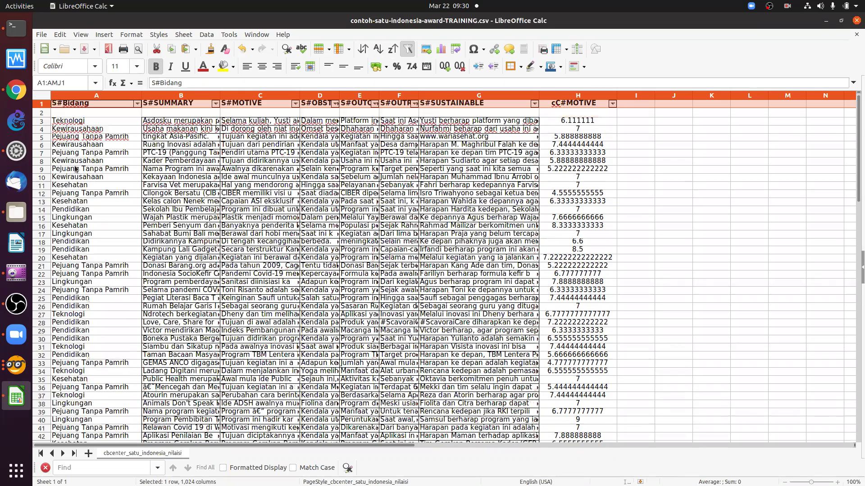
pyautogui.hotkey('shift', 'F10')
pyautogui.click(76, 169)
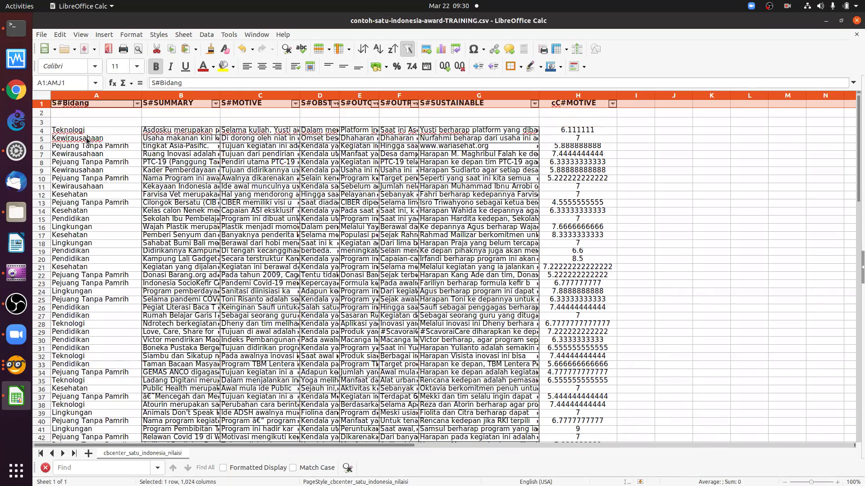
# Enter the type flag s in cells A2, B2 and C2 under Bidang, SUMMARY and MOTIVE, without the autocompleted header text.
pyautogui.click(77, 113)
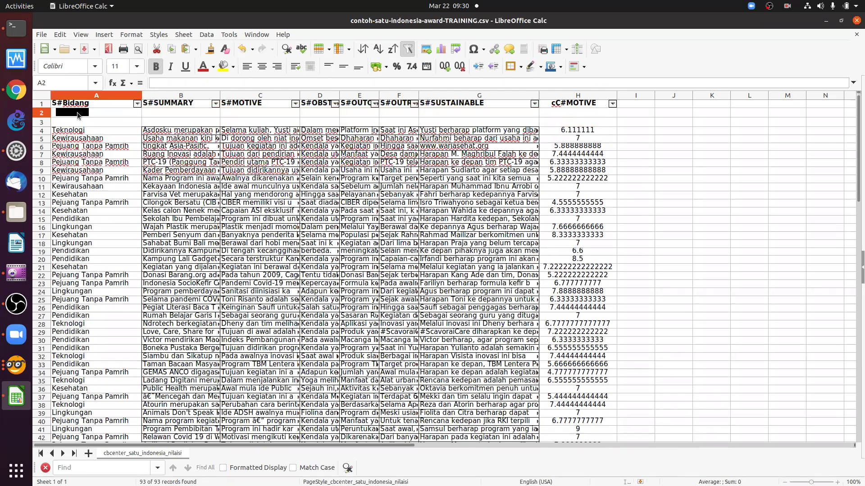
pyautogui.write('s')
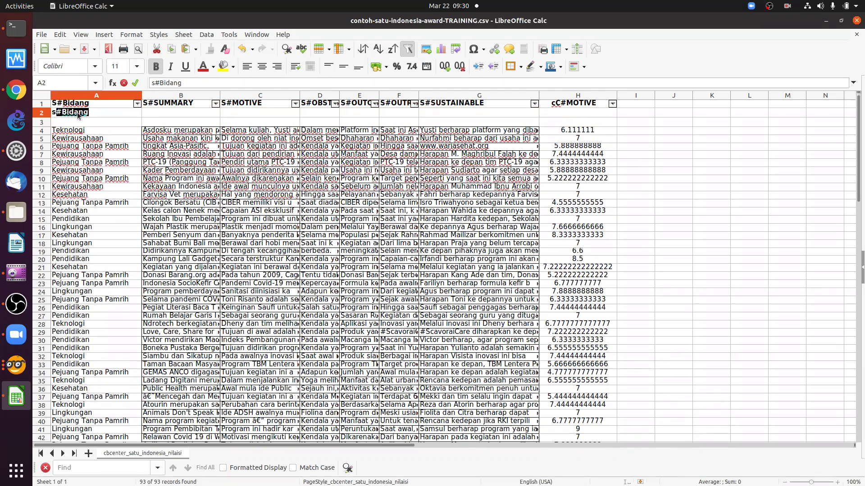
pyautogui.press('Tab')
pyautogui.write('s')
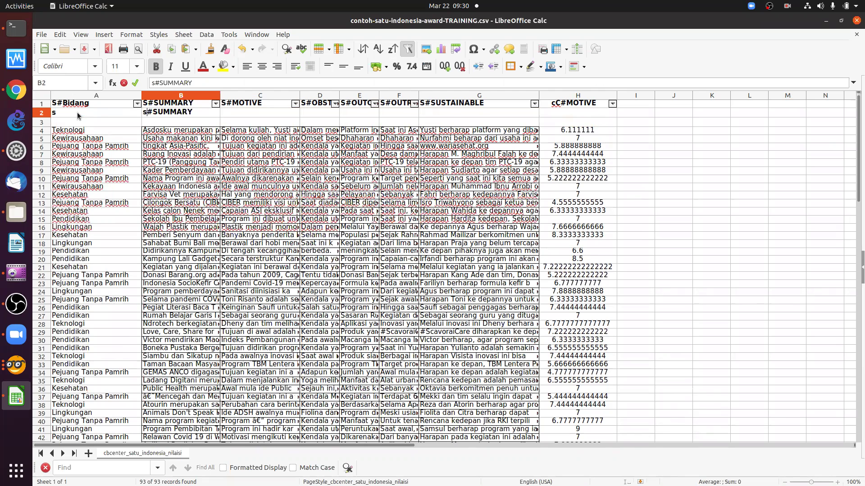
pyautogui.press('Delete')
pyautogui.press('Tab')
pyautogui.write('s')
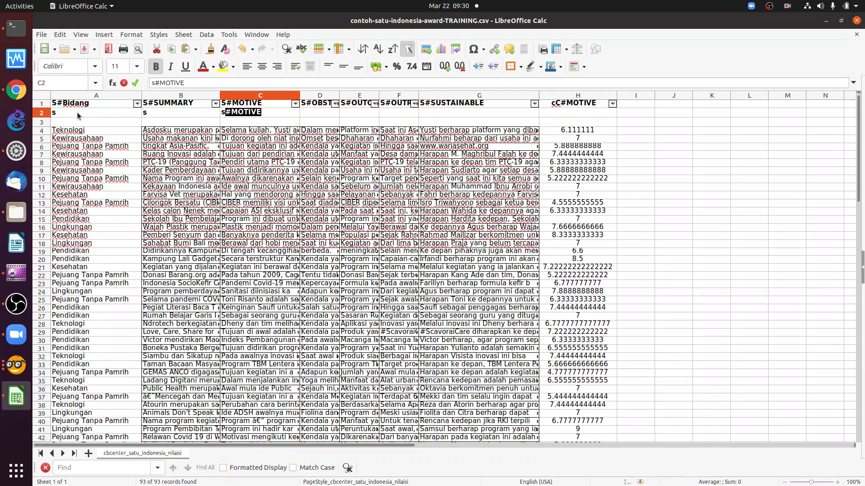
pyautogui.press('Delete')
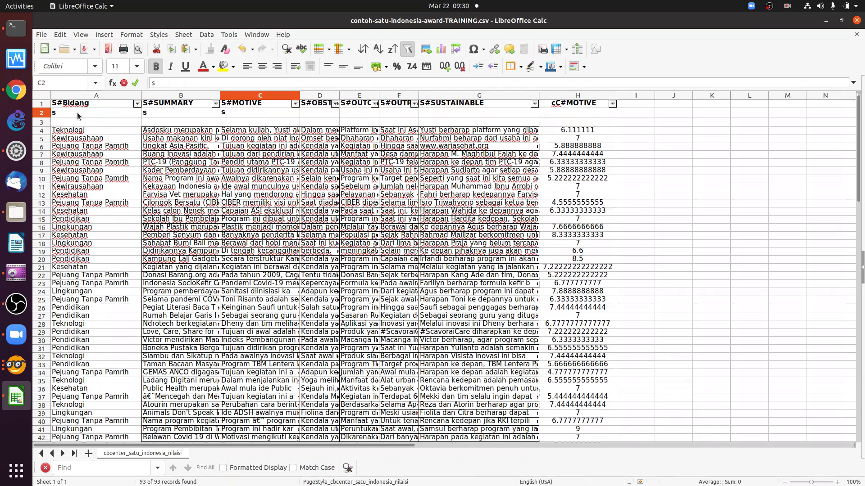
# Enter the type flag s in cells D2 to G2, under the obstacle through sustainable columns.
pyautogui.press('Tab')
pyautogui.write('s')
pyautogui.press('Tab')
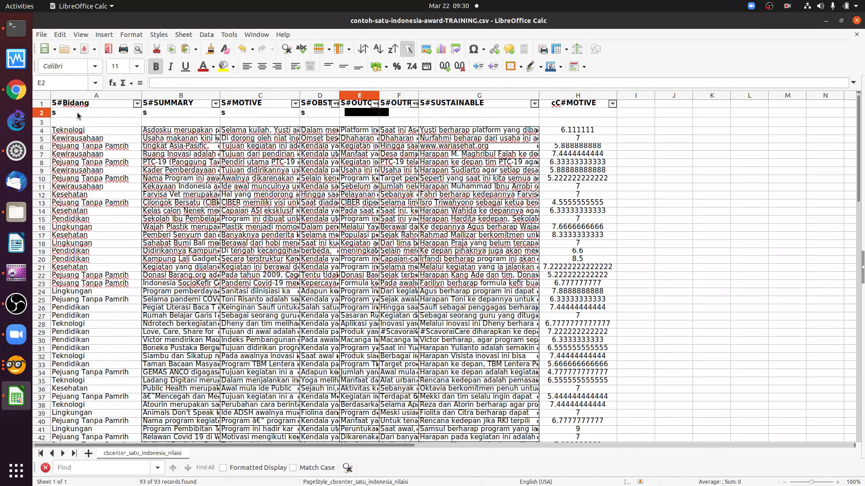
pyautogui.write('s')
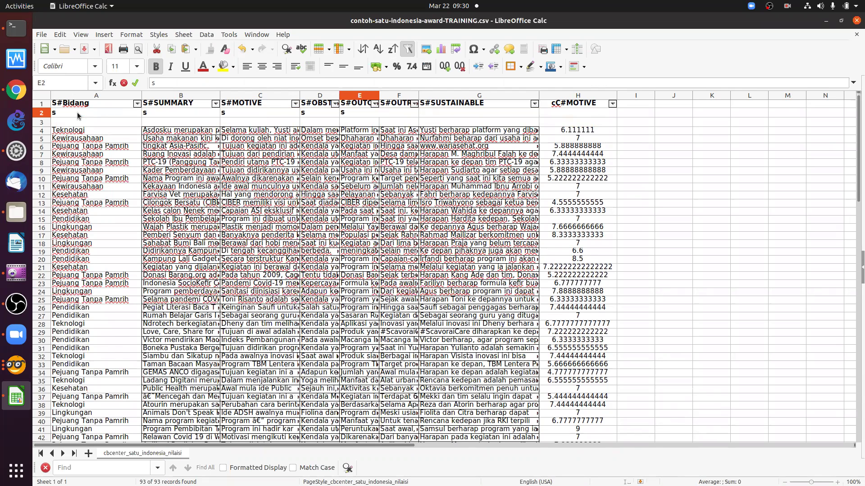
pyautogui.press('Tab')
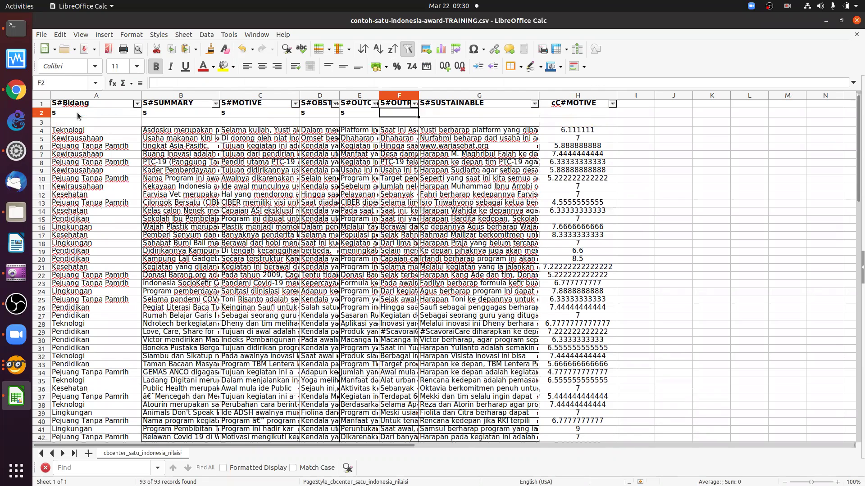
pyautogui.write('s')
pyautogui.press('Tab')
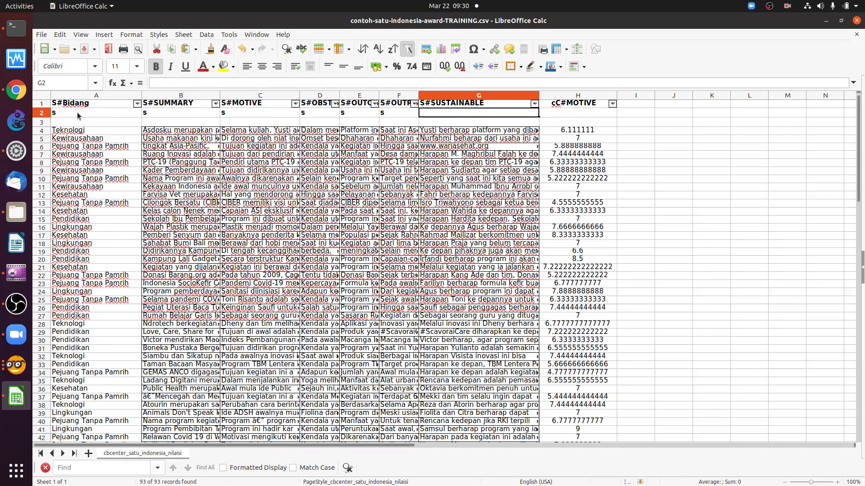
pyautogui.write('s')
pyautogui.press('Tab')
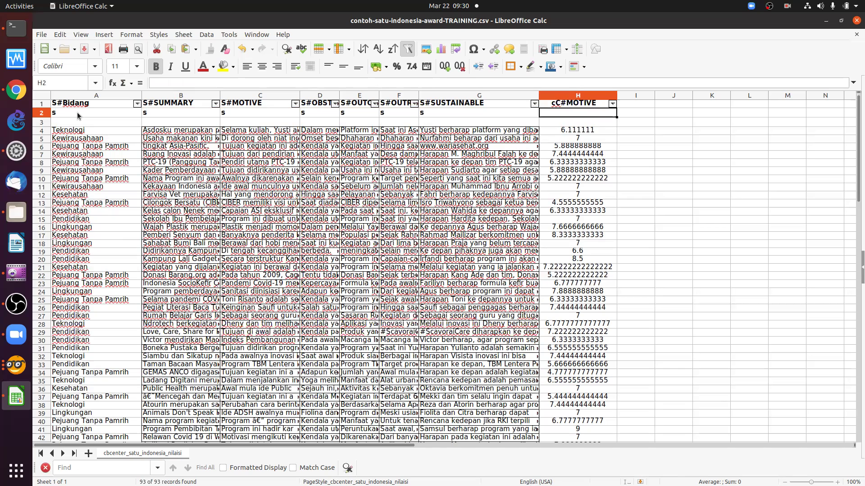
# Set cell H2 under the score column to c, removing the autocompleted header text.
pyautogui.write('c')
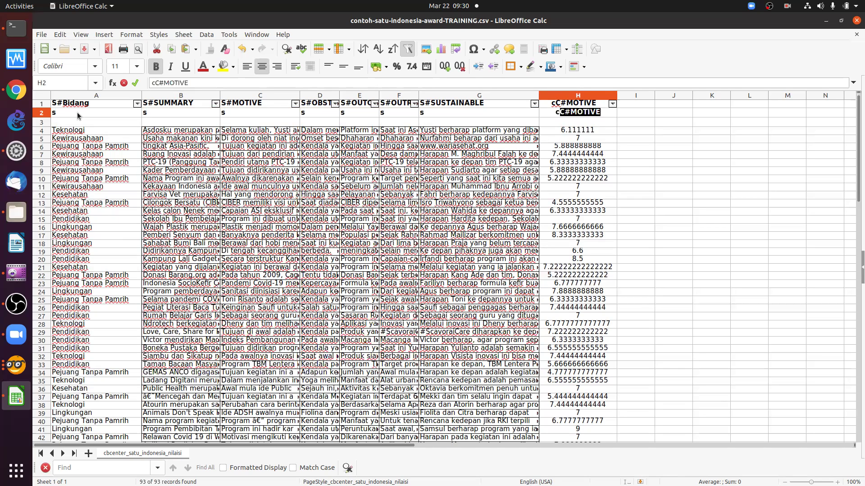
pyautogui.press('End')
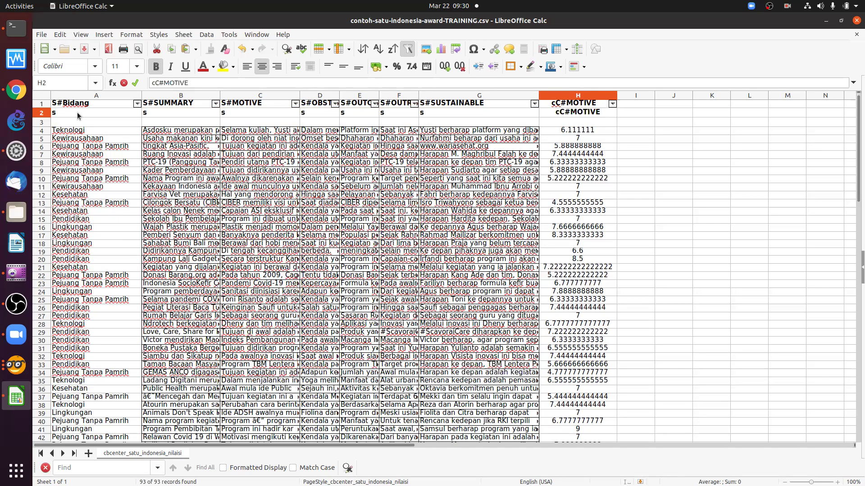
pyautogui.press('Tab')
pyautogui.press('BackSpace')
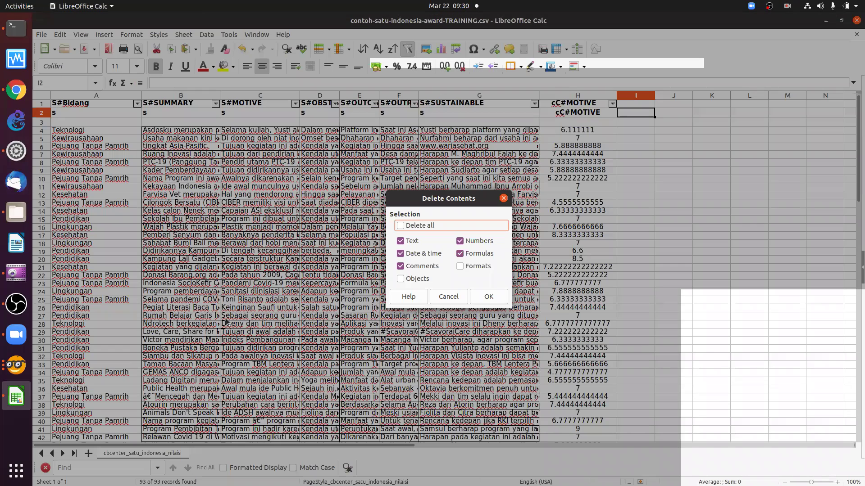
pyautogui.click(448, 297)
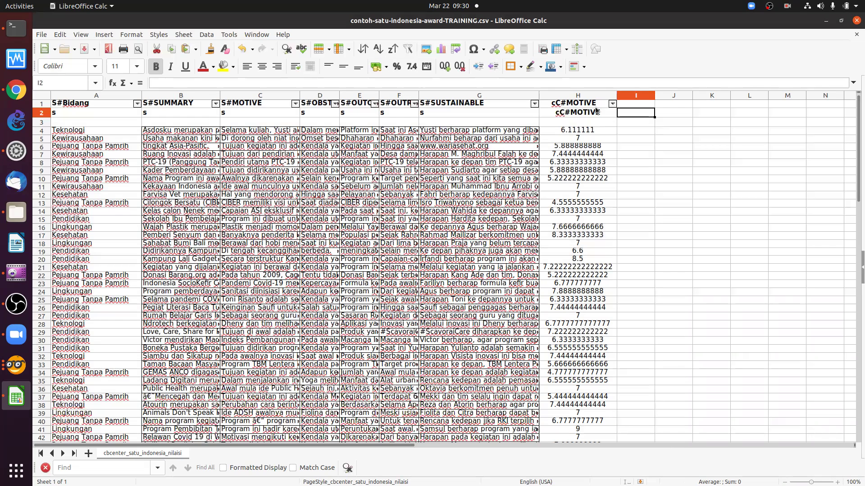
pyautogui.press('Left')
pyautogui.click(352, 82)
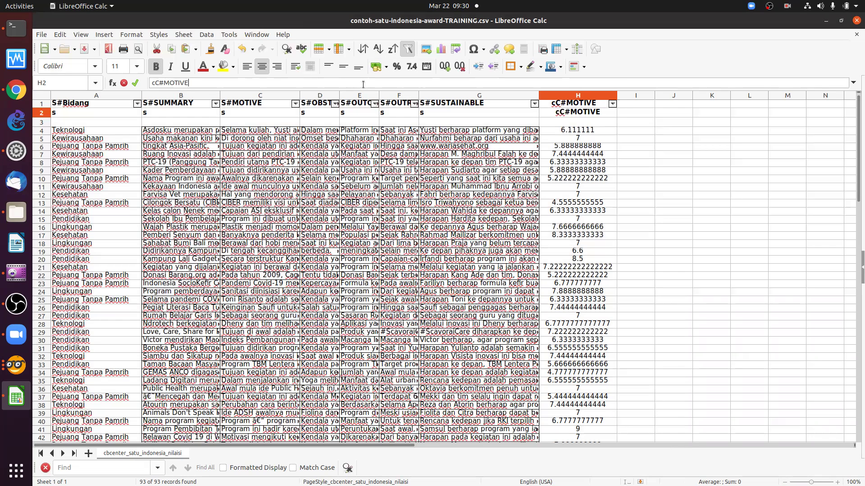
pyautogui.press('BackSpace')
pyautogui.press('BackSpace')
pyautogui.press('BackSpace')
pyautogui.press('BackSpace')
pyautogui.press('BackSpace')
pyautogui.press('BackSpace')
pyautogui.press('BackSpace')
pyautogui.press('BackSpace')
pyautogui.press('Return')
# Enter class in cell H3 to mark the score column as the target.
pyautogui.write('v')
pyautogui.press('BackSpace')
pyautogui.write('class')
pyautogui.press('Return')
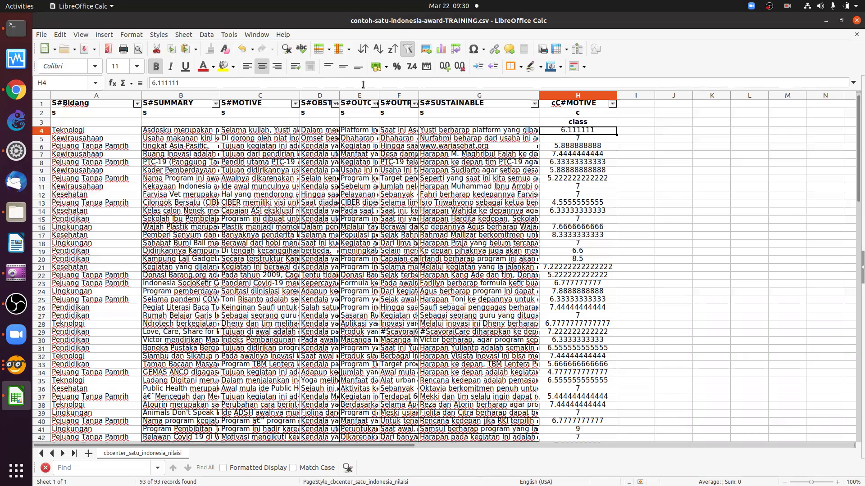
# Strip the cC# prefix from the header in H1, leaving MOTIVE.
pyautogui.press('Up')
pyautogui.press('Up')
pyautogui.press('Up')
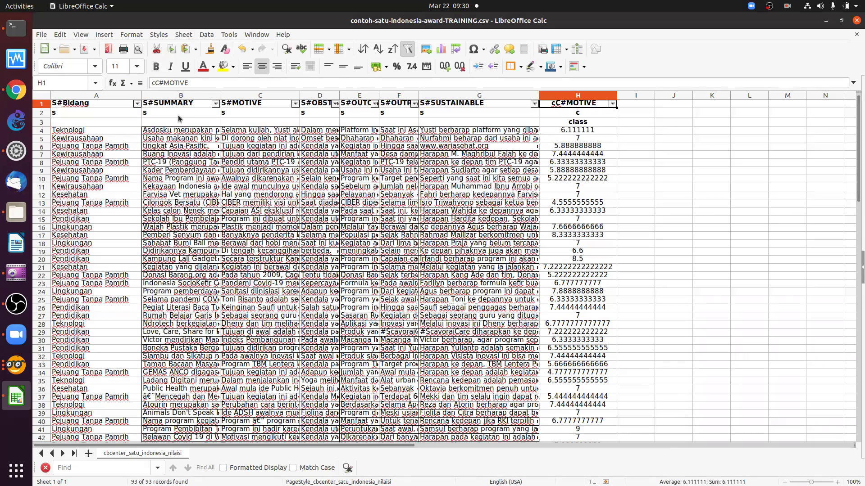
pyautogui.click(197, 83)
pyautogui.press('Home')
pyautogui.press('Delete')
pyautogui.press('Delete')
pyautogui.press('Delete')
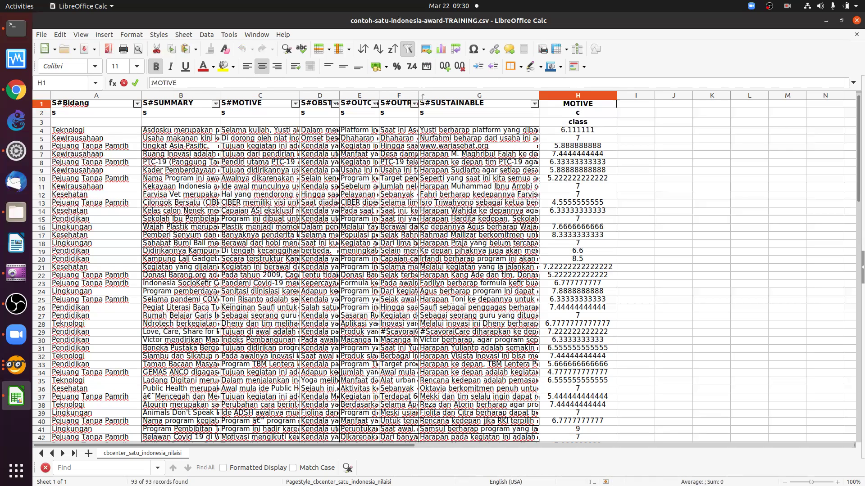
# Remove the S# prefix from headers G1 and F1, leaving SUSTAINABLE and OUTREACH.
pyautogui.click(423, 102)
pyautogui.click(254, 84)
pyautogui.press('Home')
pyautogui.press('Delete')
pyautogui.press('Delete')
pyautogui.click(398, 104)
pyautogui.click(242, 82)
pyautogui.hotkey('ctrl', 'Left')
pyautogui.press('BackSpace')
pyautogui.press('BackSpace')
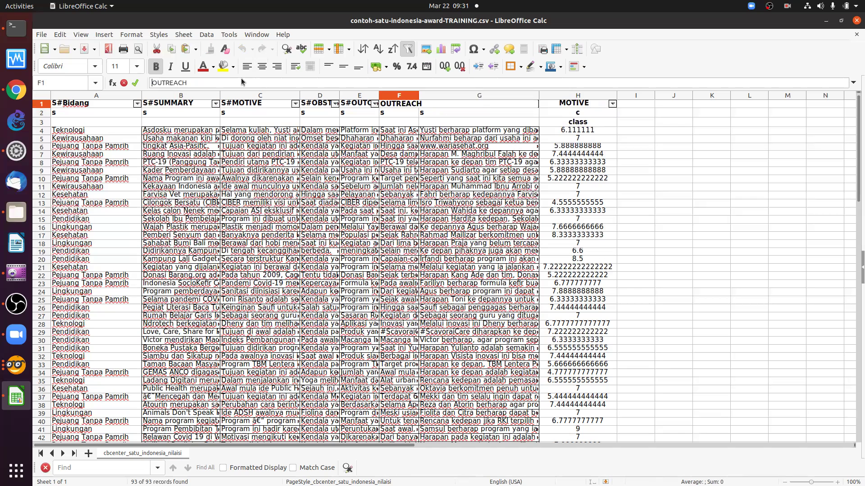
# Remove the S# prefix from headers D1 and C1, leaving OBSTACLE and MOTIVE.
pyautogui.click(320, 104)
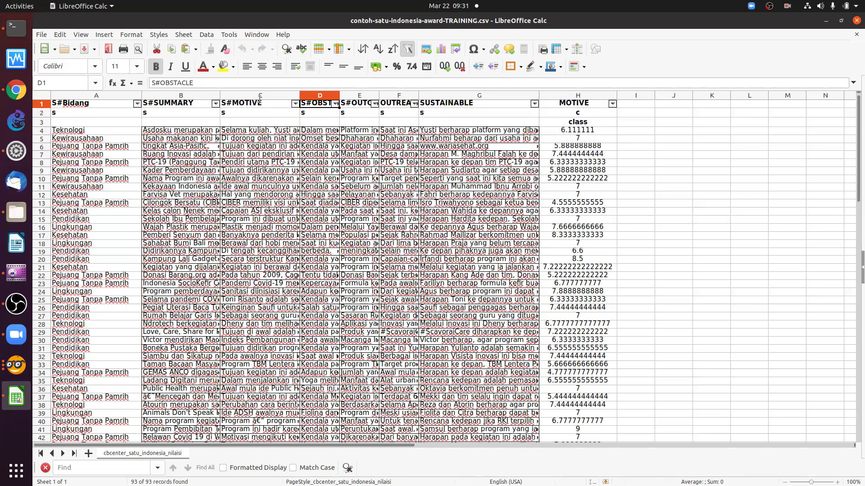
pyautogui.click(227, 84)
pyautogui.press('Home')
pyautogui.press('Delete')
pyautogui.press('Delete')
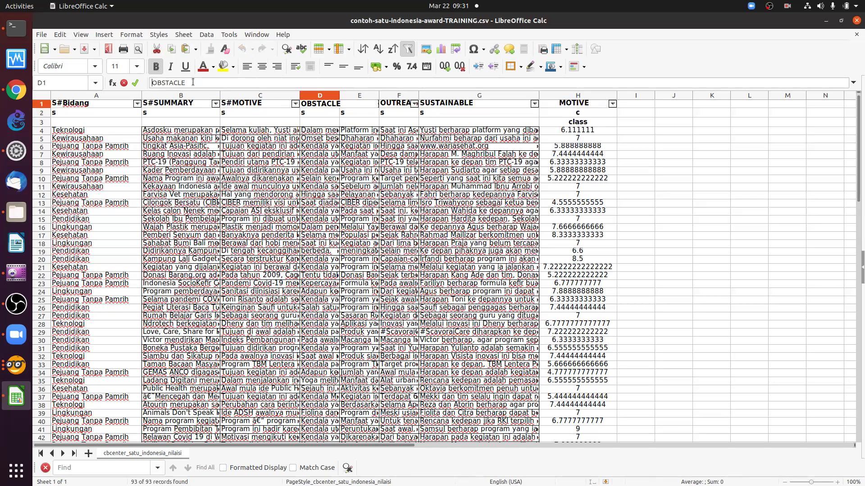
pyautogui.click(227, 107)
pyautogui.click(195, 80)
pyautogui.press('Home')
pyautogui.press('Delete')
pyautogui.press('Delete')
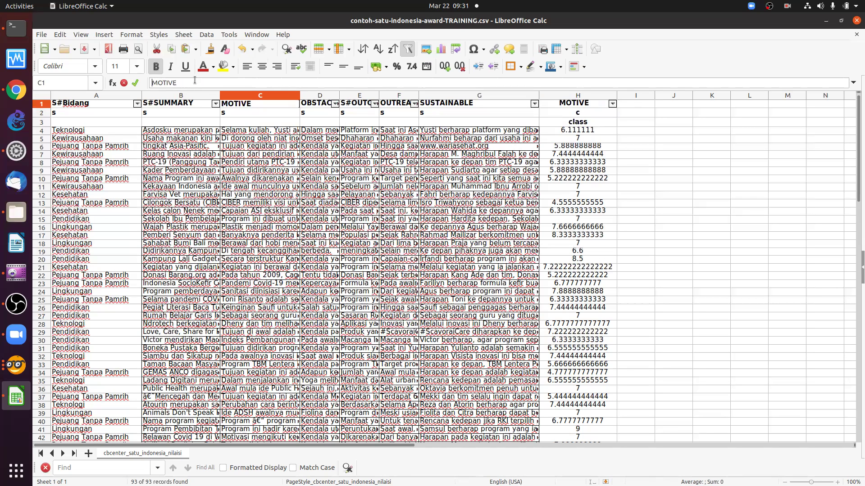
pyautogui.press('Return')
# Remove the S# prefix from headers B1 and A1, leaving SUMMARY and Bidang.
pyautogui.press('Up')
pyautogui.press('Left')
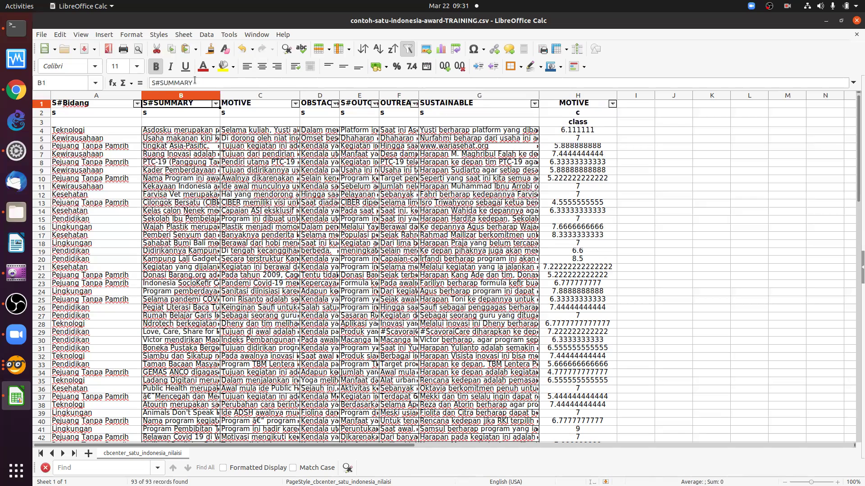
pyautogui.click(218, 79)
pyautogui.press('BackSpace')
pyautogui.press('BackSpace')
pyautogui.press('Return')
pyautogui.press('Left')
pyautogui.click(221, 81)
pyautogui.press('BackSpace')
pyautogui.press('BackSpace')
pyautogui.press('Return')
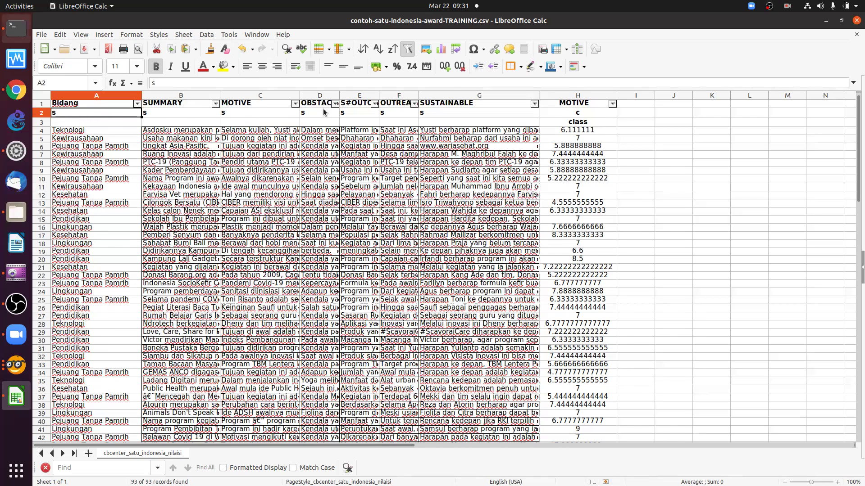
# Switch to the terminal and compare against housing.tab's name, type and class rows by highlighting them.
pyautogui.hotkey('alt', 'Tab')
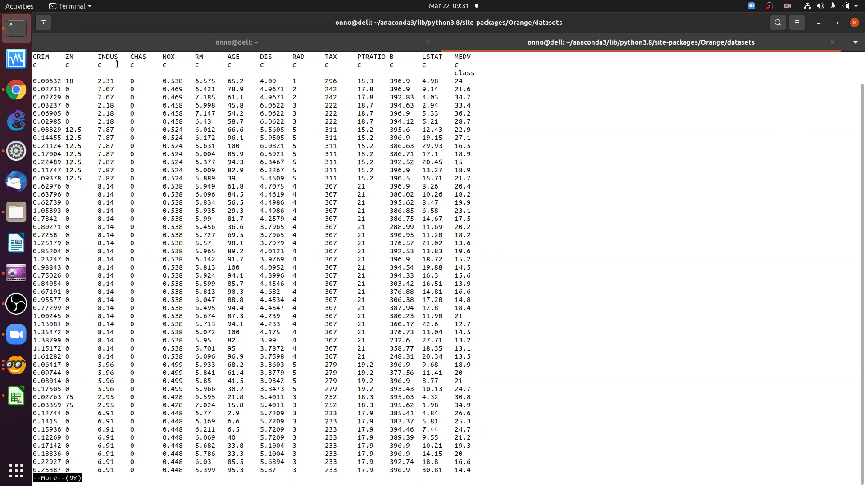
pyautogui.moveTo(459, 65); pyautogui.dragTo(75, 69)
pyautogui.click(75, 70)
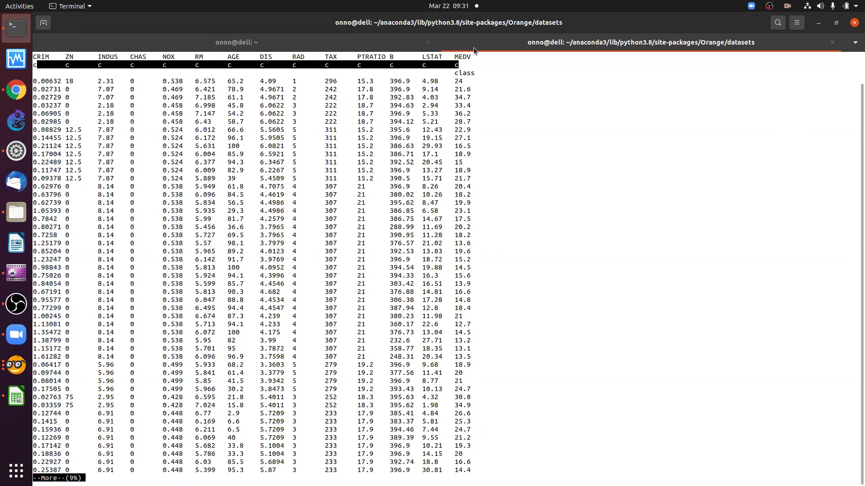
pyautogui.tripleClick(473, 56)
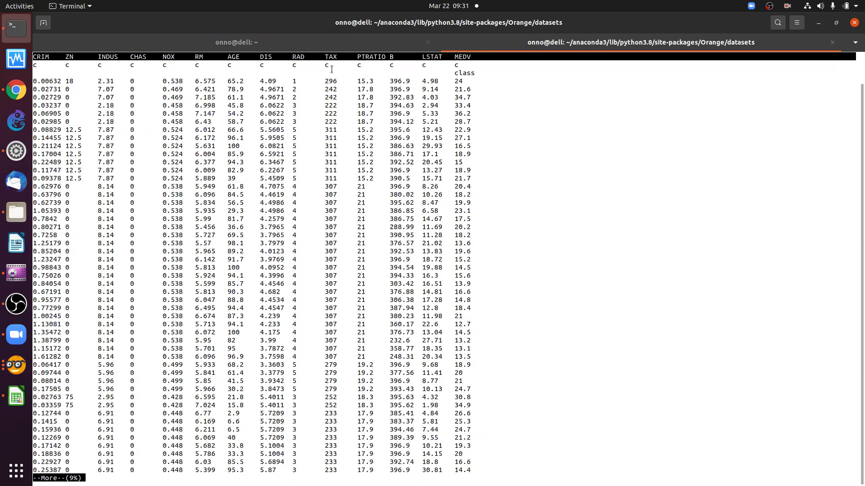
pyautogui.moveTo(330, 66); pyautogui.dragTo(495, 81)
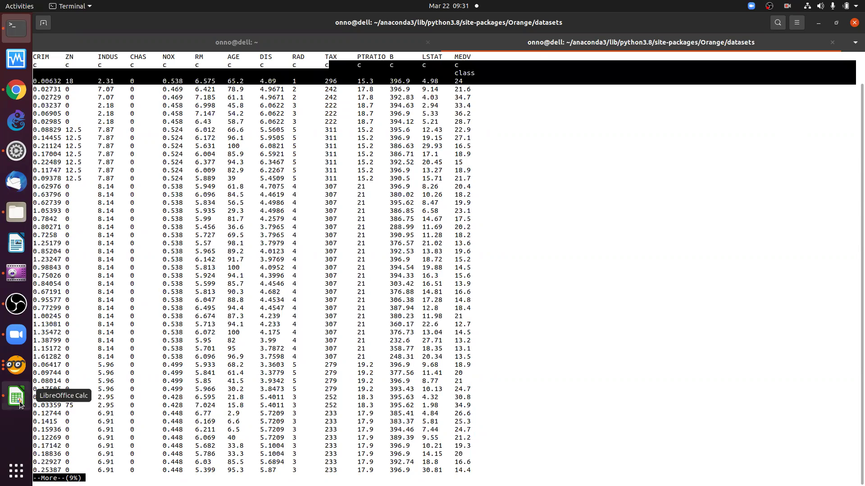
# Return to LibreOffice Calc and save the sheet as contoh-satu-indonesia-award-TRAINING in Text CSV format, replacing the existing file in BIGDATA.
pyautogui.click(16, 397)
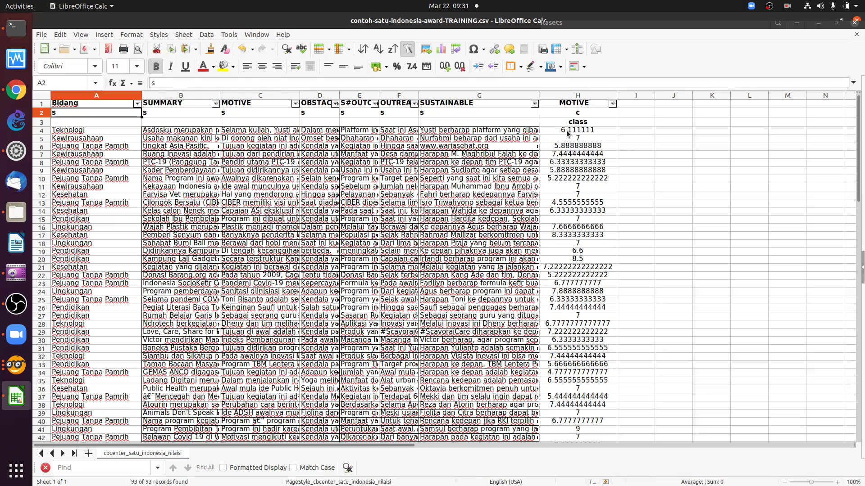
pyautogui.click(39, 35)
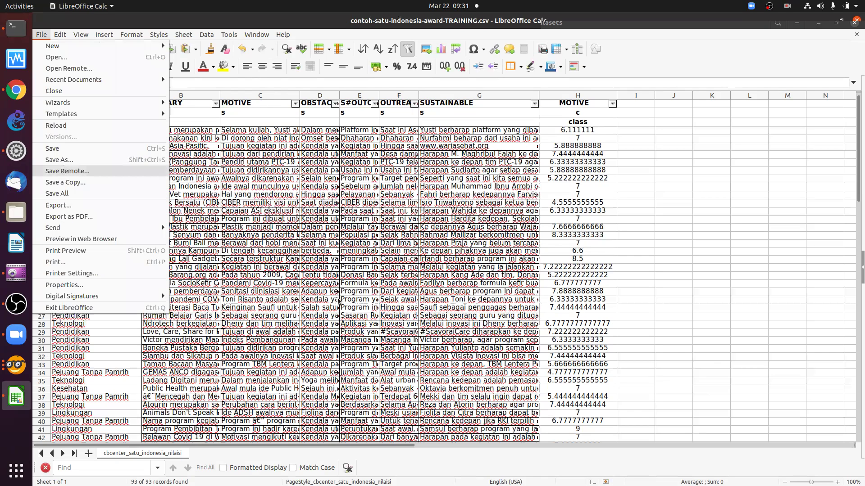
pyautogui.click(59, 160)
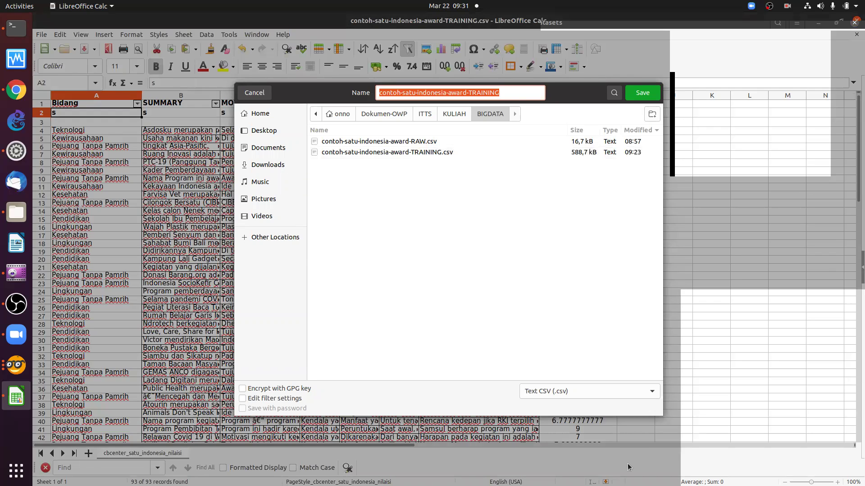
pyautogui.click(627, 95)
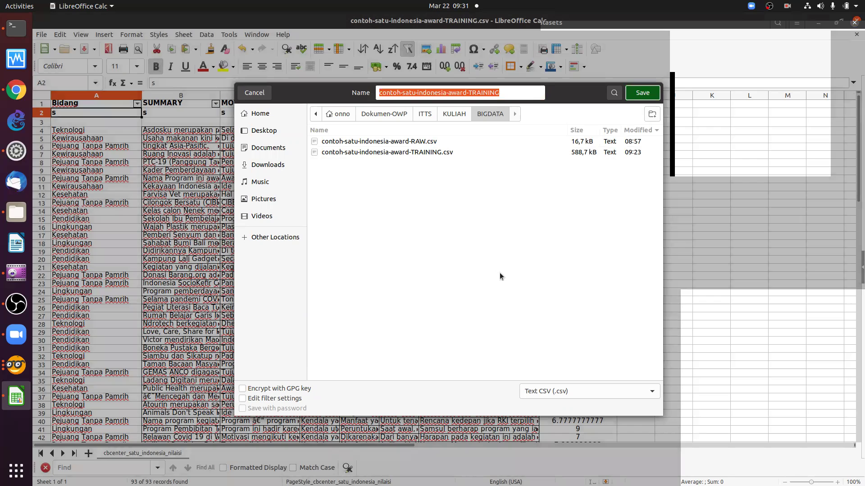
pyautogui.press('Return')
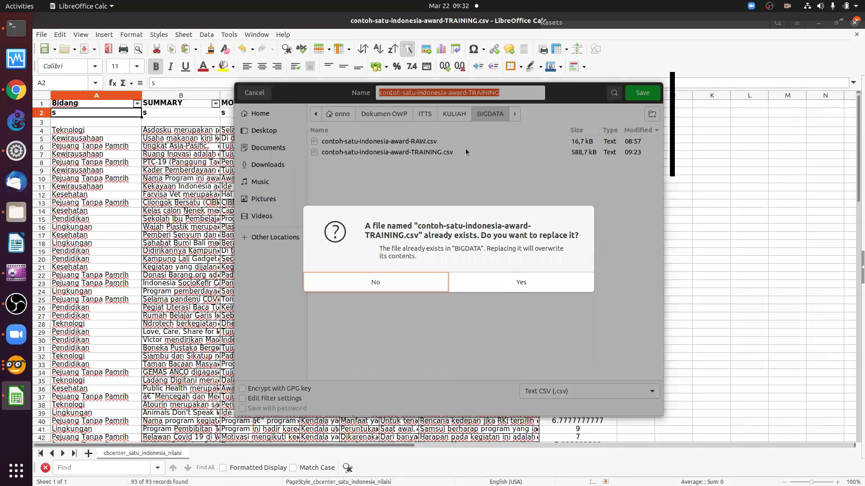
pyautogui.hotkey('alt', 'y')
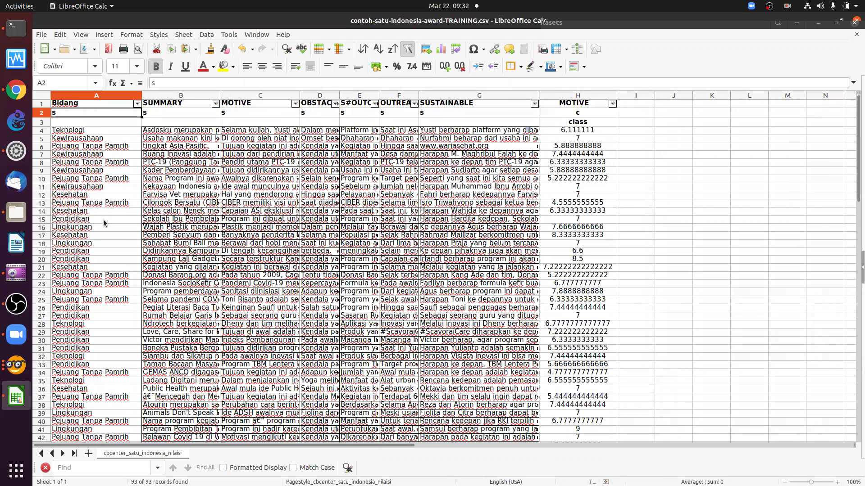
# Save the sheet once more under the name contoh-satu-indonesia-award-TRAINING as Text CSV in BIGDATA, overwriting the existing file.
pyautogui.hotkey('alt', 'f')
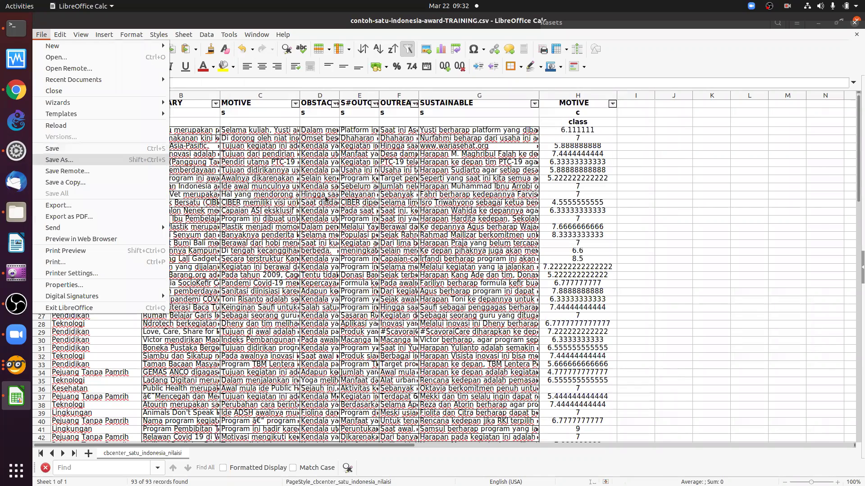
pyautogui.click(98, 161)
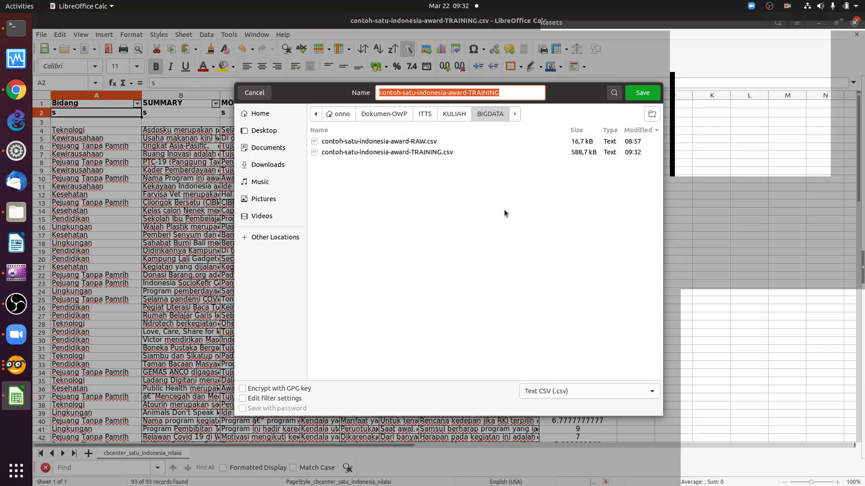
pyautogui.click(626, 393)
pyautogui.click(564, 393)
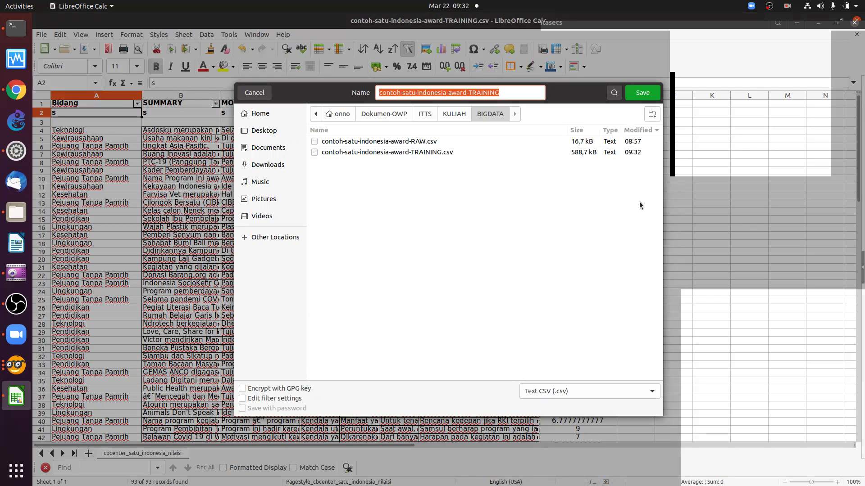
pyautogui.click(636, 92)
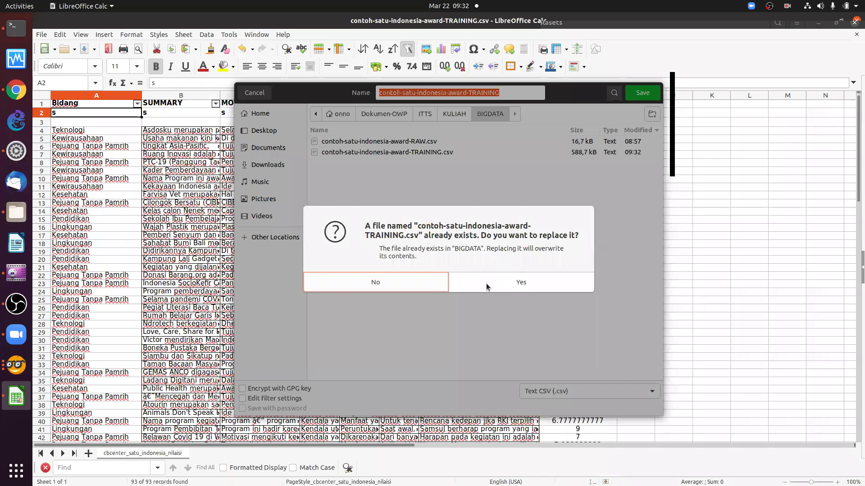
pyautogui.click(483, 283)
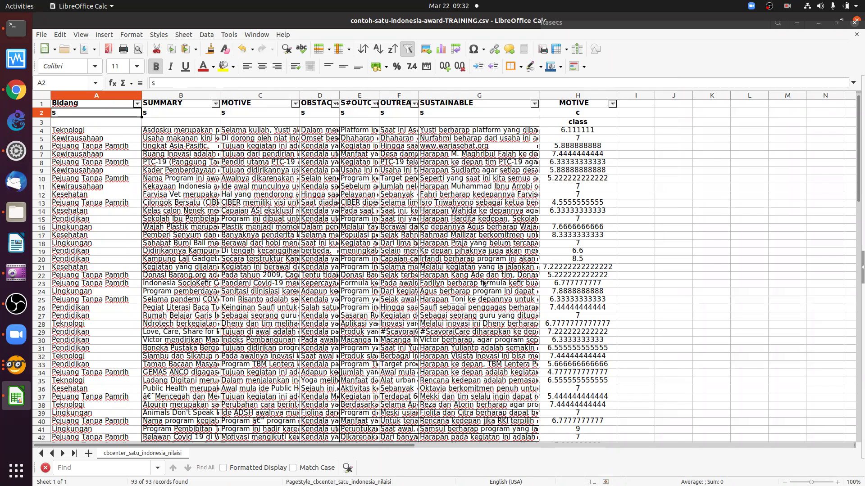
pyautogui.click(42, 36)
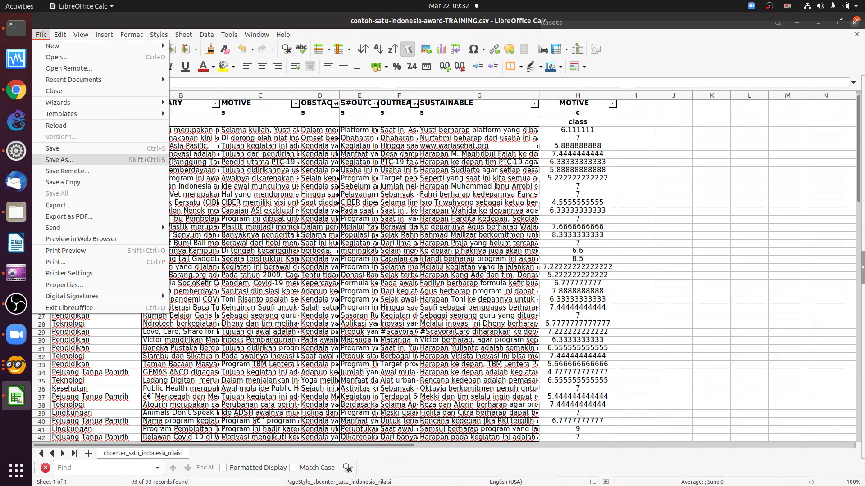
pyautogui.press('Down')
pyautogui.press('Return')
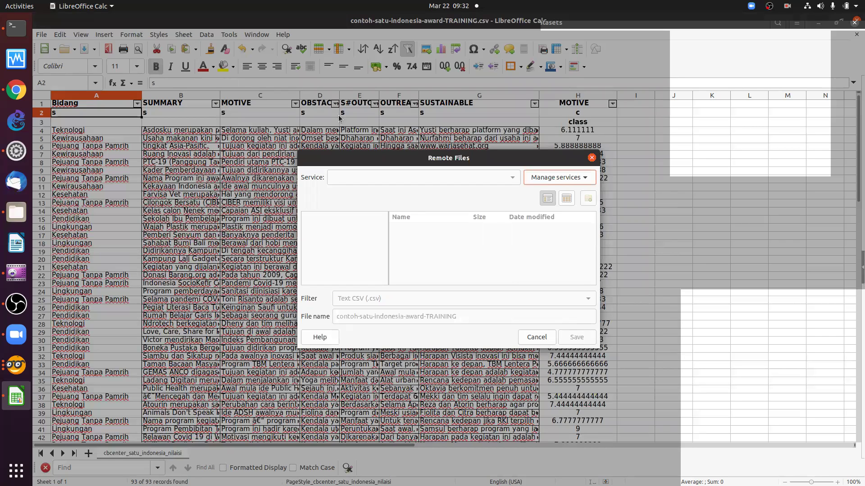
pyautogui.press('Escape')
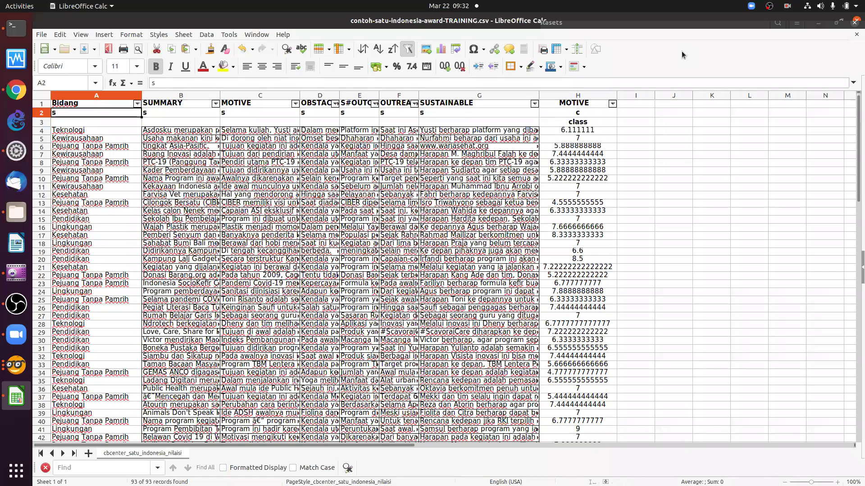
pyautogui.click(43, 36)
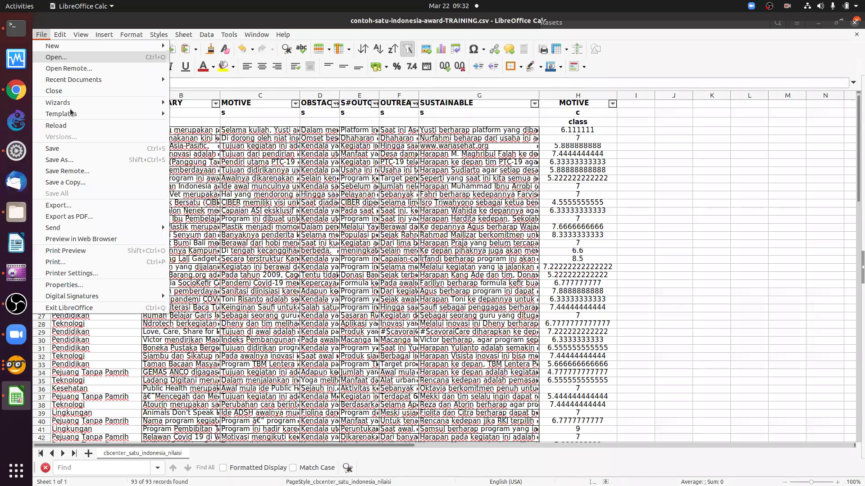
pyautogui.press('Escape')
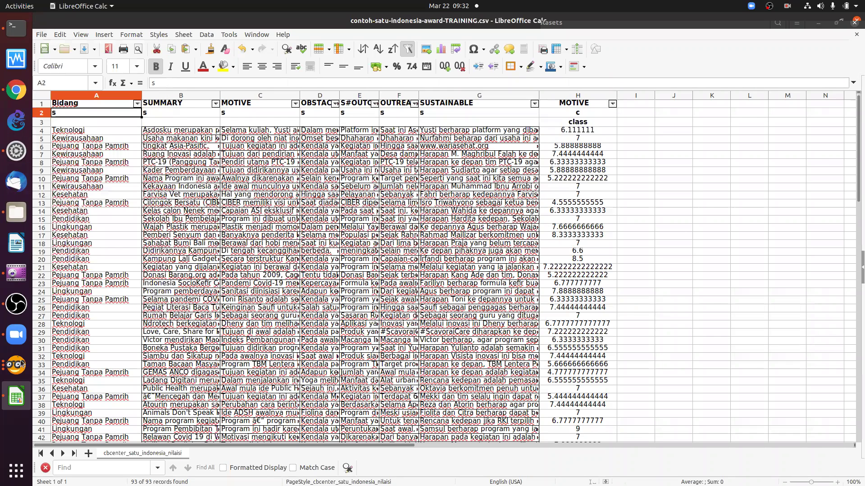
# Switch to Orange, open the unconnected Corpus widget above Load Model, and start browsing for a corpus file.
pyautogui.hotkey('alt', 'Tab')
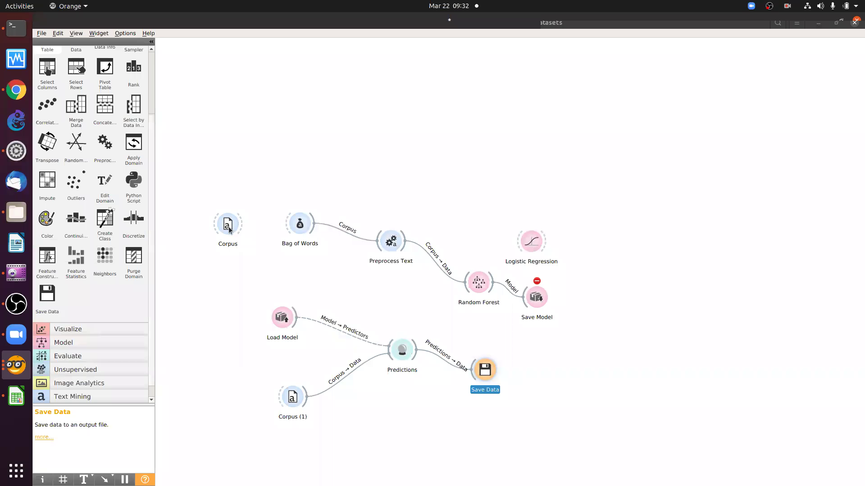
pyautogui.click(229, 228)
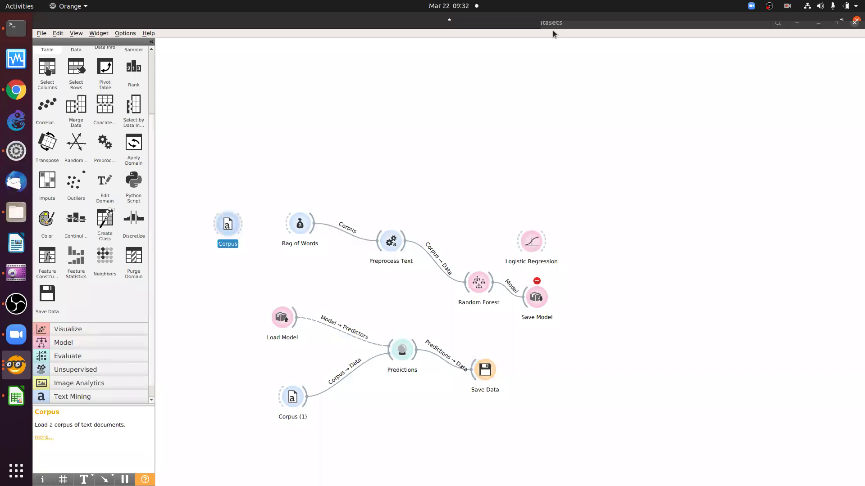
pyautogui.press('Return')
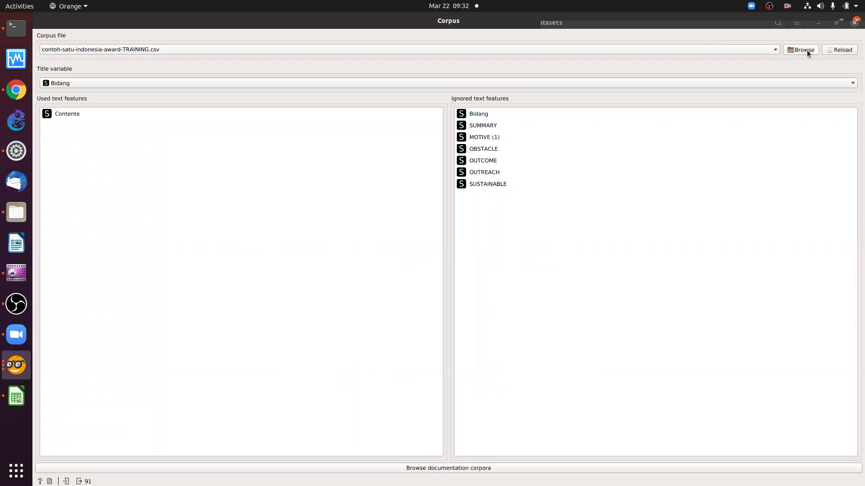
pyautogui.hotkey('ctrl', 'o')
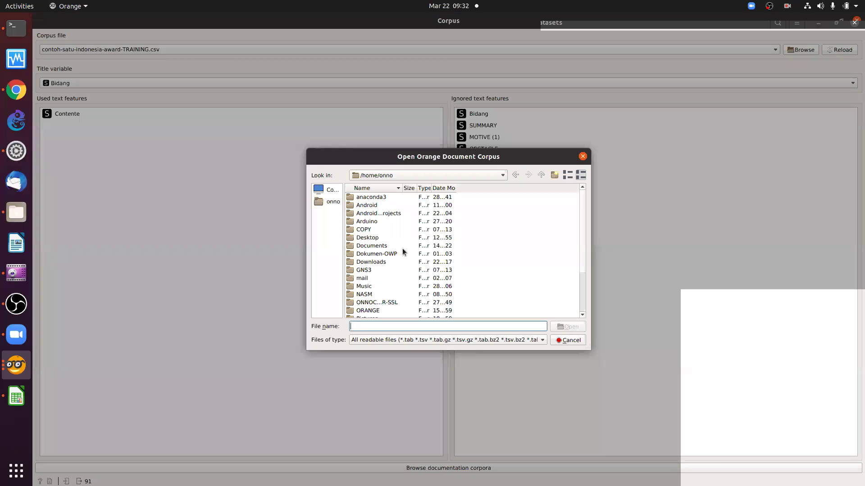
# Navigate to the Dokumen-OWP/ITTS/KULIAH/BIGDATA folder in the corpus file dialog.
pyautogui.doubleClick(401, 253)
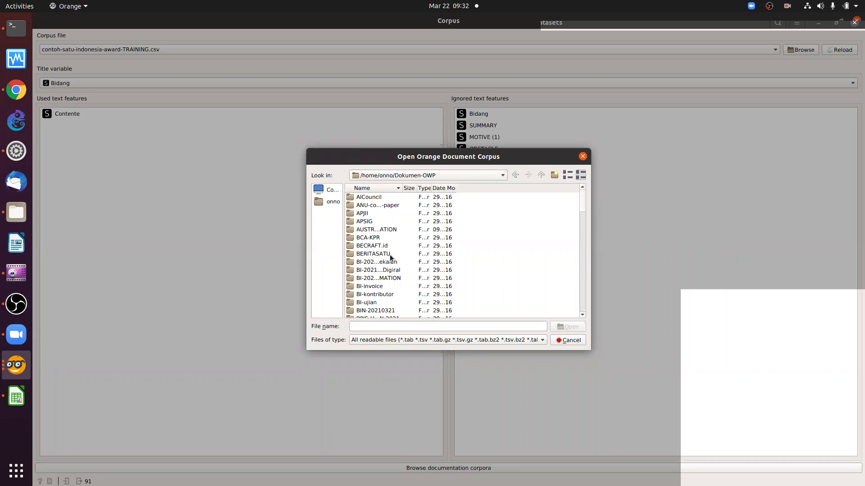
pyautogui.scroll(-1, 390, 255)
pyautogui.scroll(-4, 381, 275)
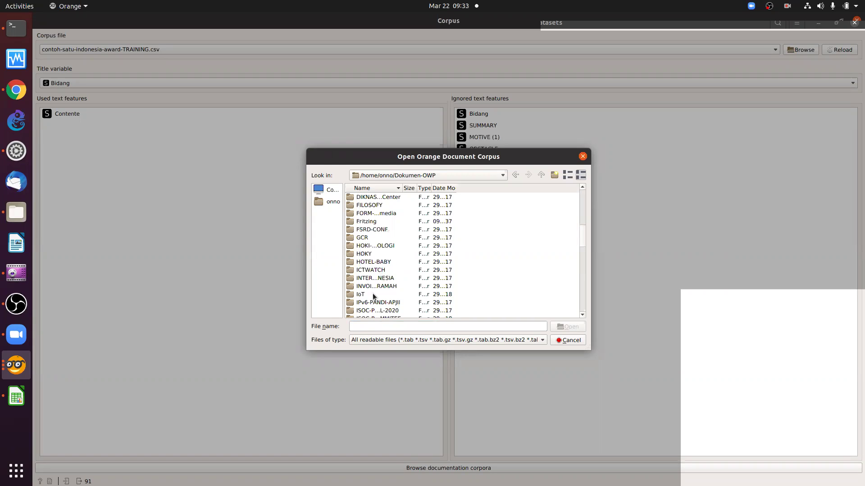
pyautogui.scroll(-1, 372, 293)
pyautogui.doubleClick(368, 306)
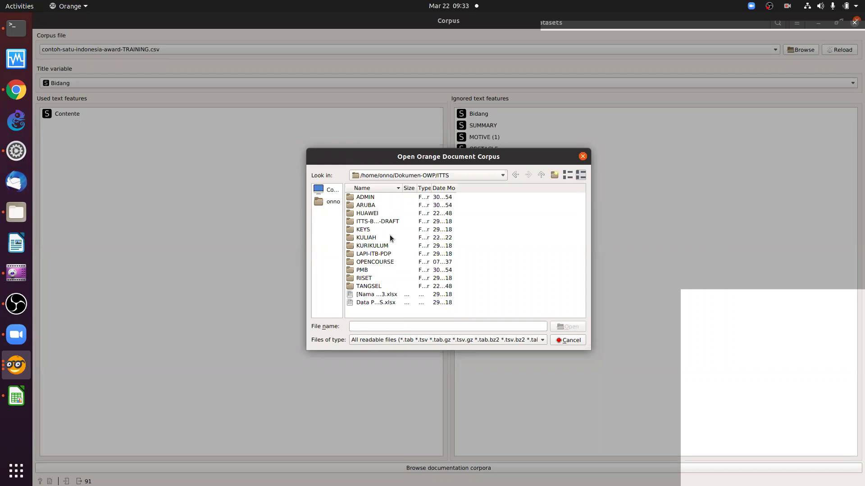
pyautogui.click(374, 237)
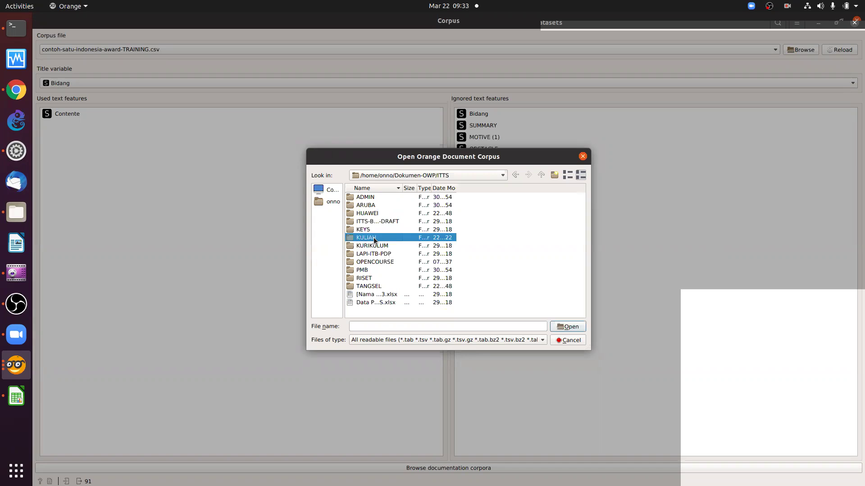
pyautogui.doubleClick(373, 237)
pyautogui.doubleClick(383, 213)
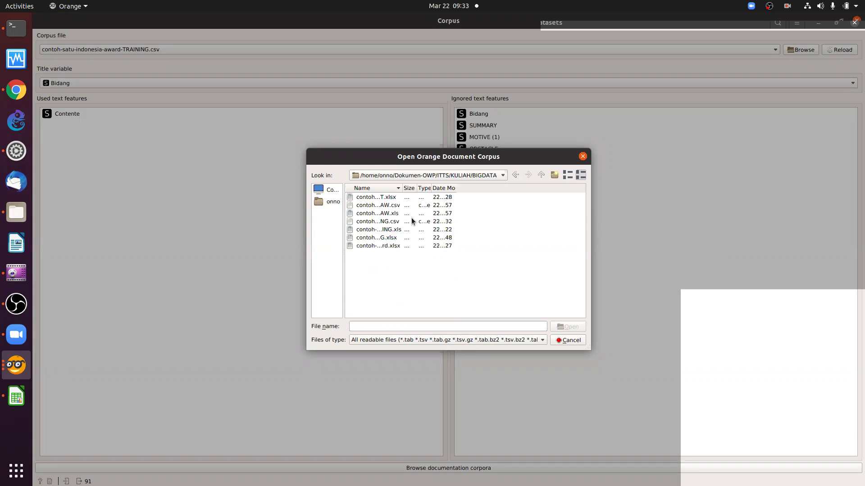
# Widen the file name column, load contoh-satu-indonesia-award-TRAINING.csv as the corpus, and dismiss the error dialog.
pyautogui.doubleClick(401, 188)
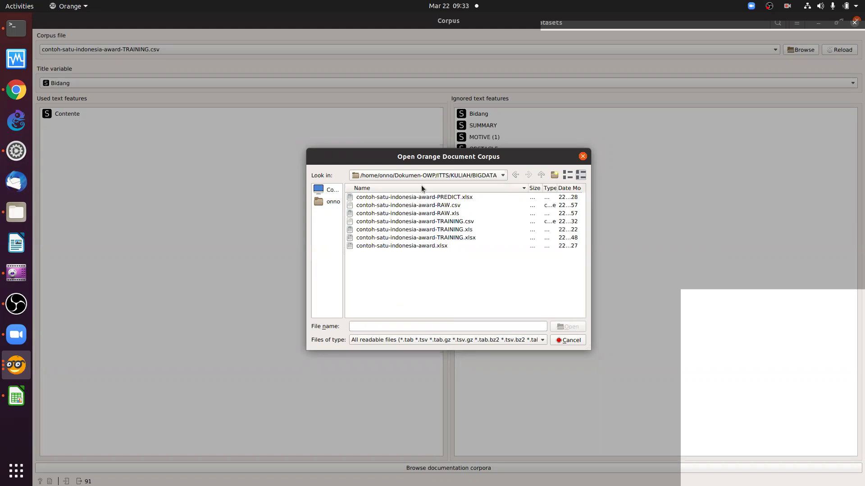
pyautogui.doubleClick(471, 223)
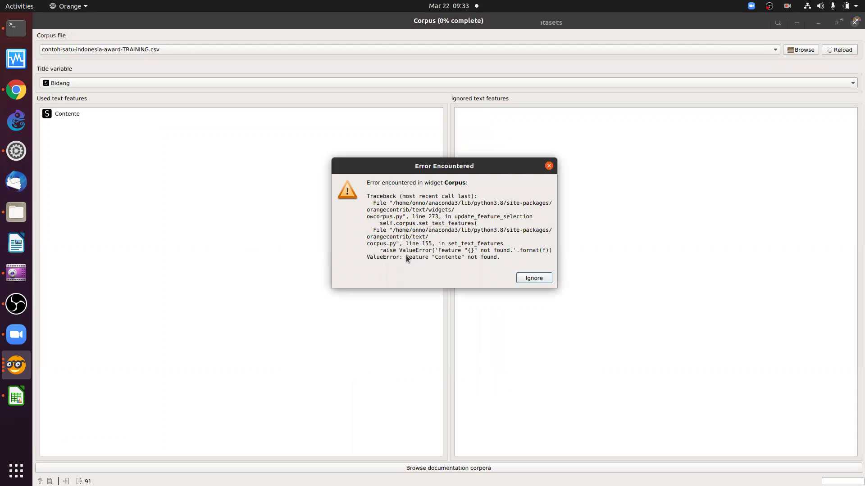
pyautogui.click(534, 278)
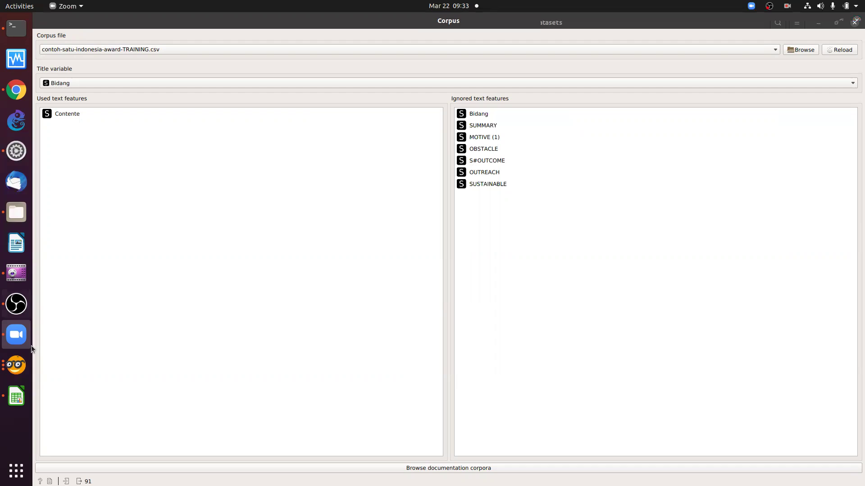
# Return to LibreOffice Calc and remove the S# prefix from header E1, leaving OUTCOME.
pyautogui.click(16, 397)
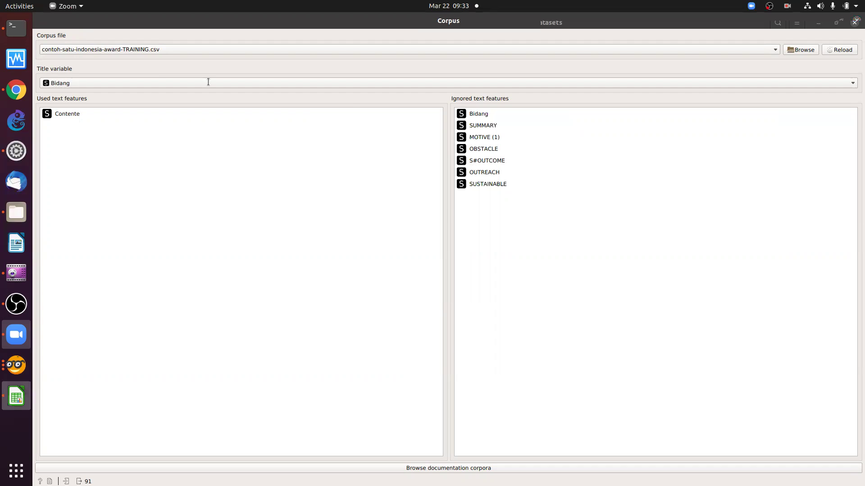
pyautogui.hotkey('alt', 'Tab')
pyautogui.press('Right')
pyautogui.press('Right')
pyautogui.press('Right')
pyautogui.press('Right')
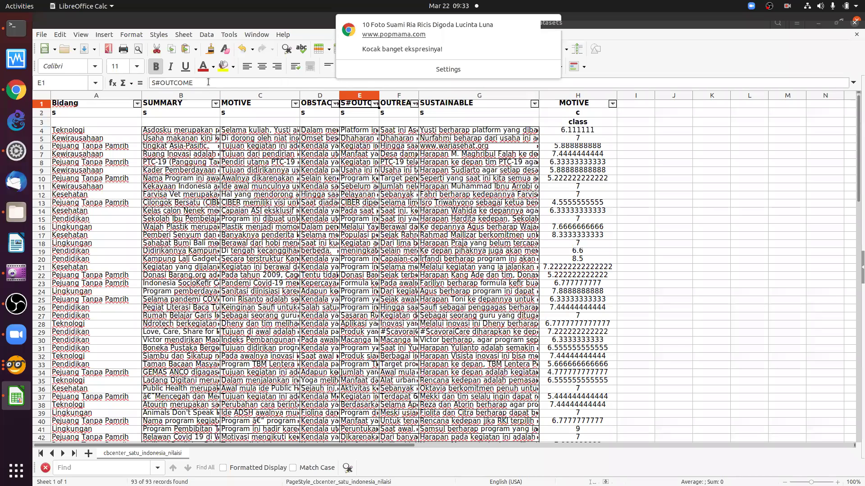
pyautogui.press('Right')
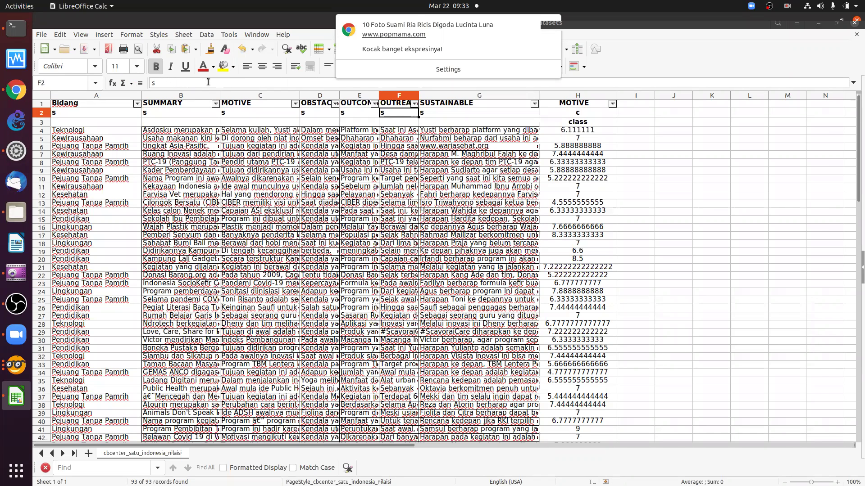
# Set the type code under the Bidang header in cell A2 to uppercase S.
pyautogui.press('Left')
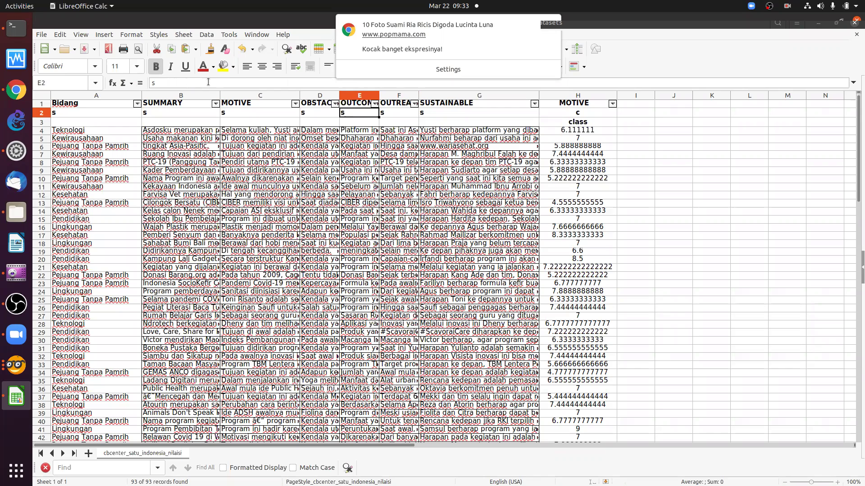
pyautogui.press('Home')
pyautogui.write('S')
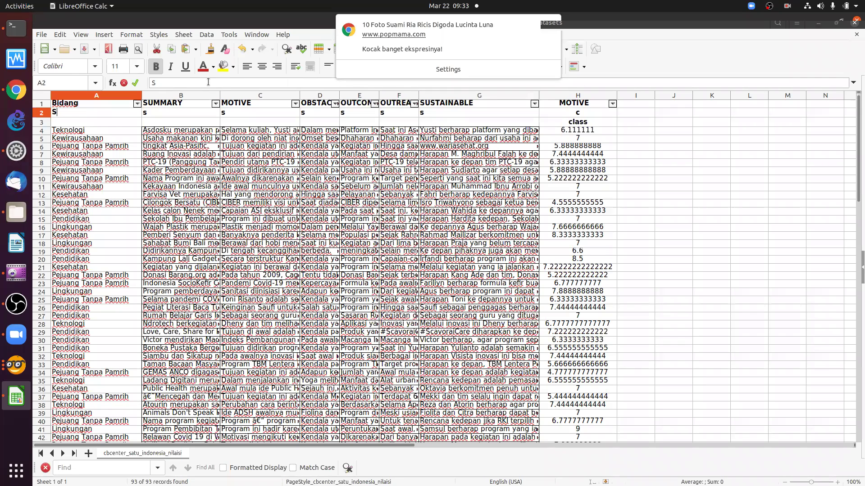
pyautogui.press('Return')
pyautogui.press('Up')
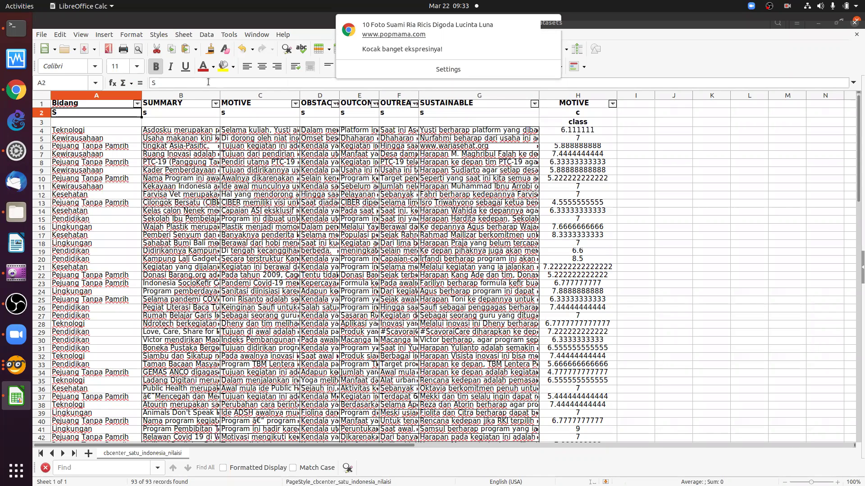
# Set the type codes under SUMMARY and MOTIVE in cells B2 and C2 to uppercase S, discarding any autocompleted text.
pyautogui.press('Right')
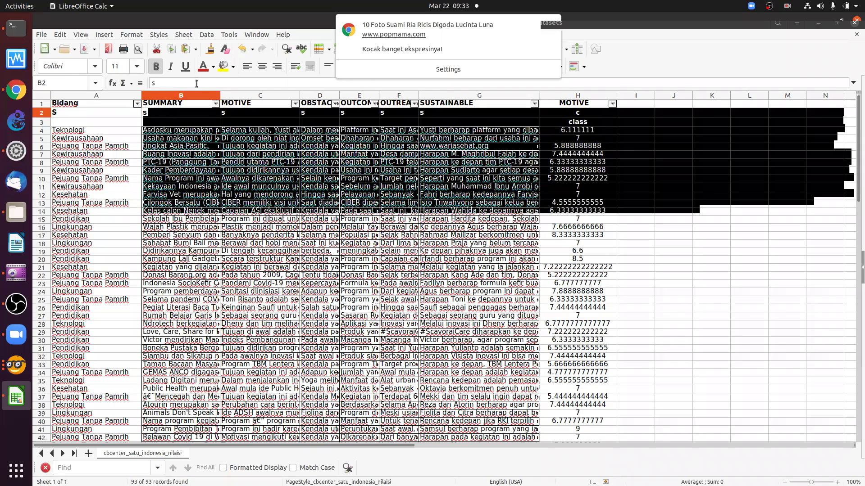
pyautogui.click(196, 84)
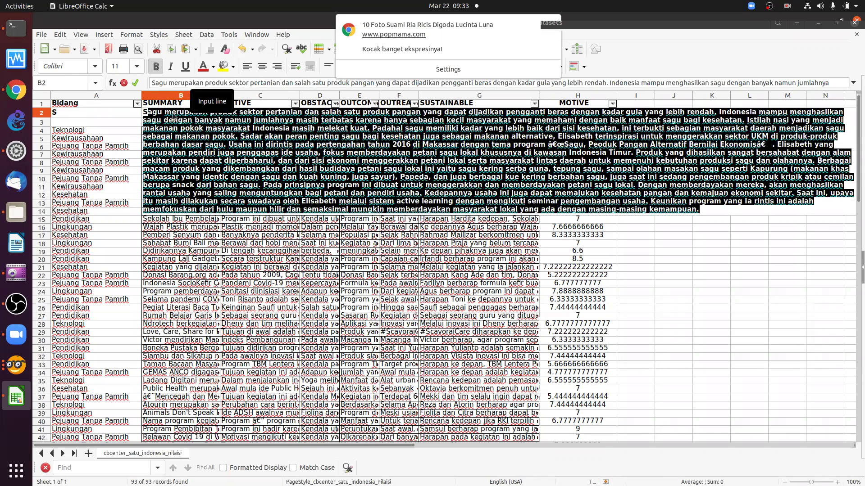
pyautogui.press('Escape')
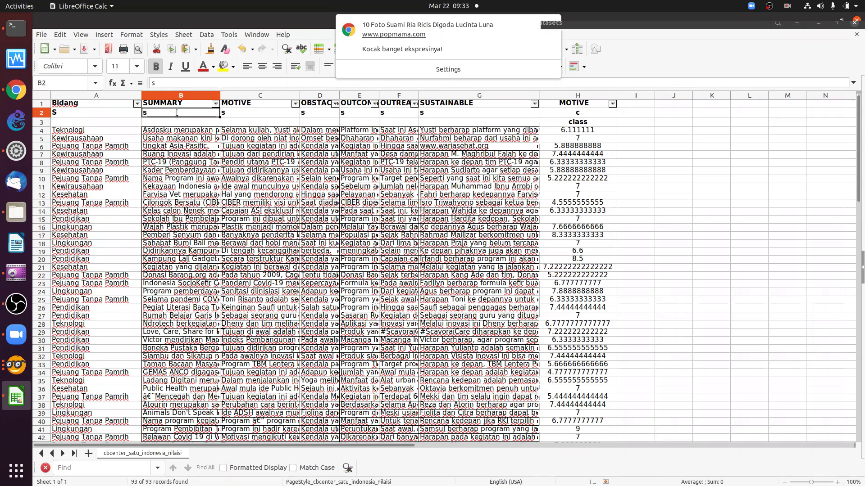
pyautogui.doubleClick(177, 112)
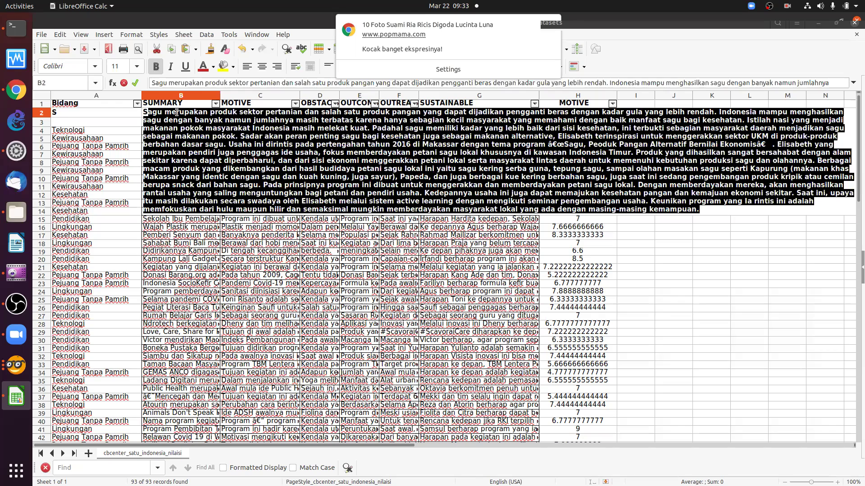
pyautogui.write('S')
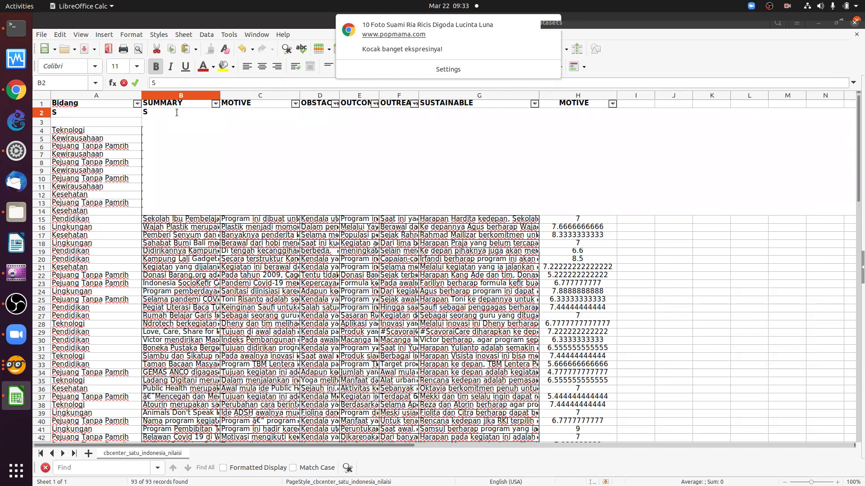
pyautogui.press('Return')
pyautogui.press('Tab')
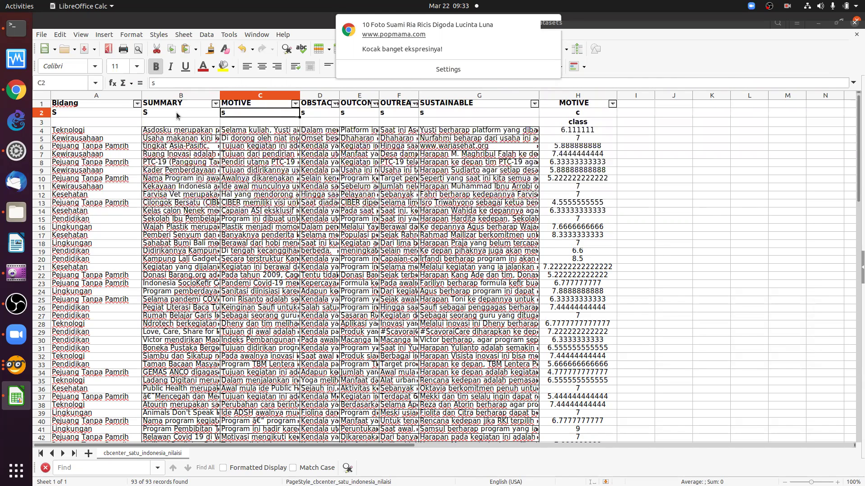
pyautogui.write('S')
pyautogui.press('Tab')
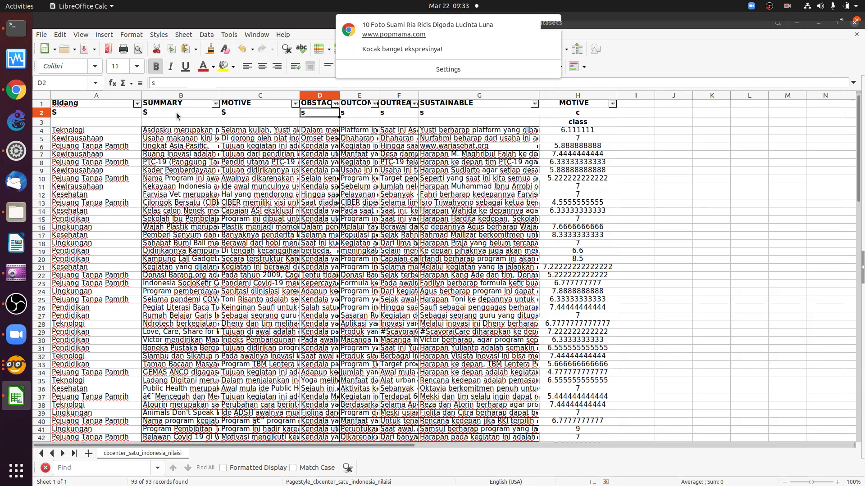
# Set the type codes under OBSTACLE, OUTCOME, OUTREACH and SUSTAINABLE in cells D2 through G2 to uppercase S.
pyautogui.write('s')
pyautogui.press('Return')
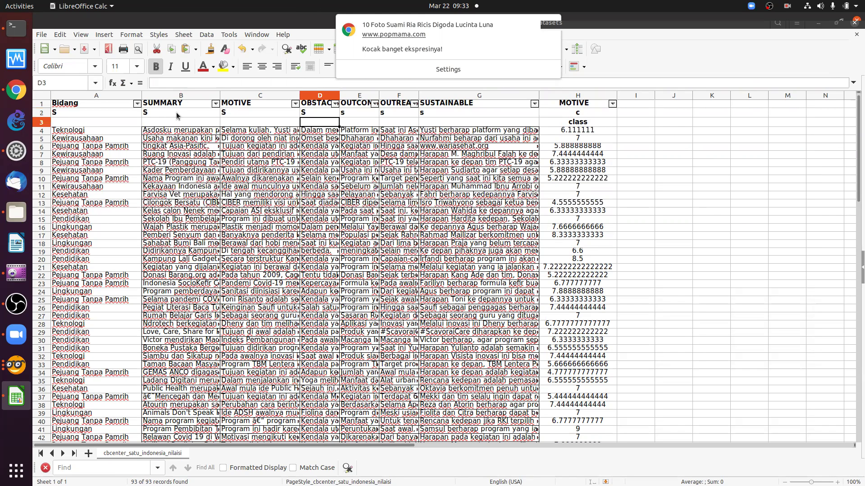
pyautogui.press('Up')
pyautogui.press('Right')
pyautogui.write('S')
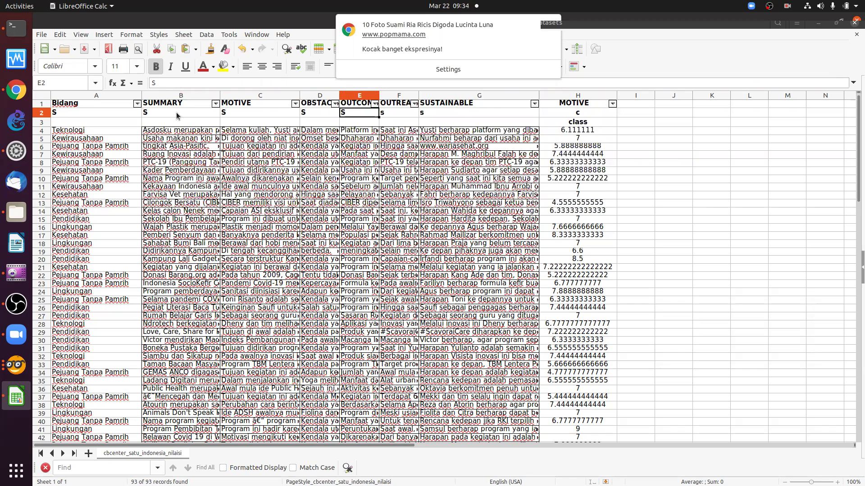
pyautogui.press('Tab')
pyautogui.write('S')
pyautogui.press('Escape')
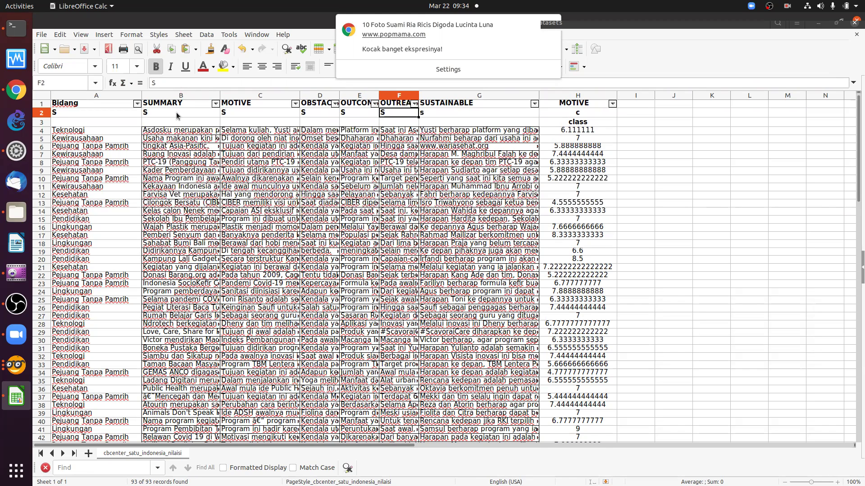
pyautogui.press('Tab')
pyautogui.write('S')
pyautogui.press('Return')
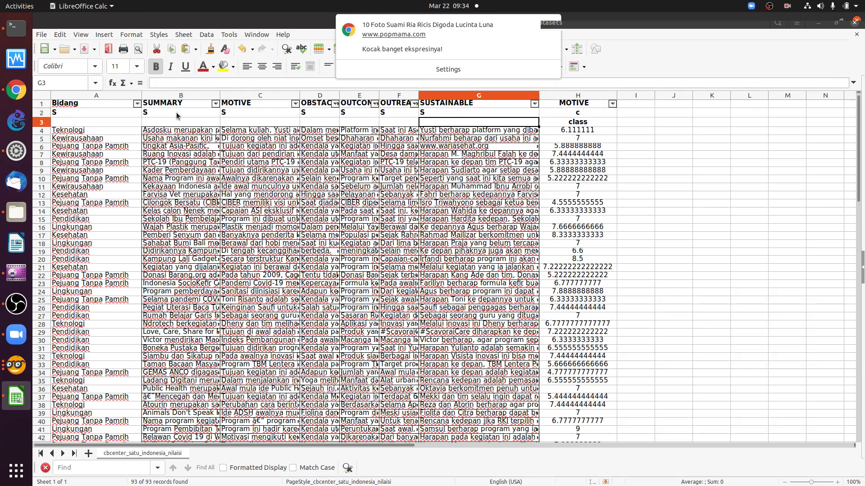
# Set the type code in cell H2 under the last MOTIVE header to uppercase C, discarding the autocompleted text.
pyautogui.press('Up')
pyautogui.press('Right')
pyautogui.write('C')
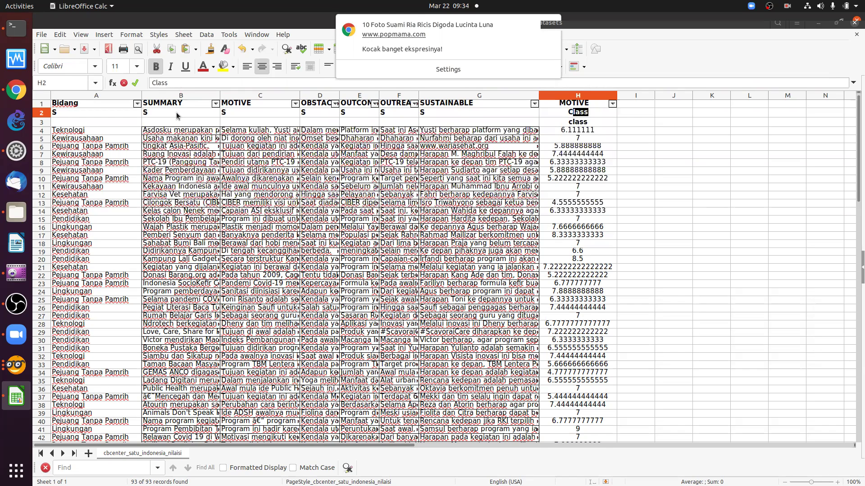
pyautogui.press('Return')
pyautogui.press('Up')
pyautogui.write('C')
pyautogui.press('BackSpace')
pyautogui.press('Return')
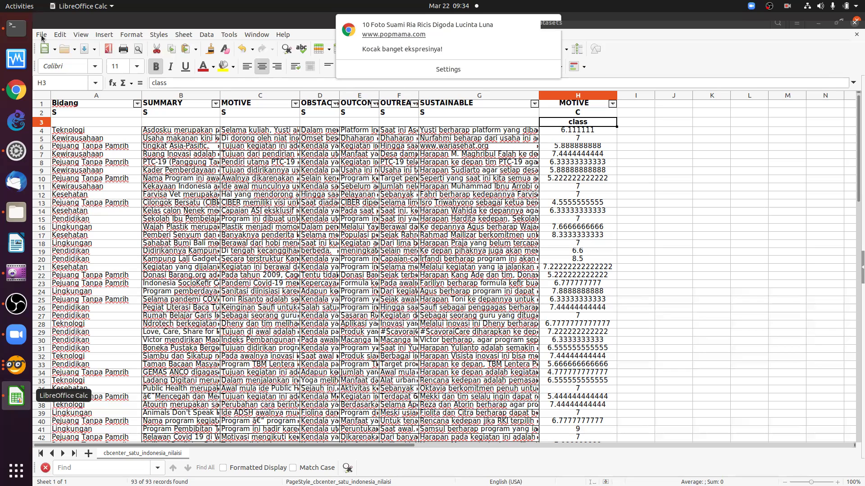
# Save the sheet as Text CSV under the name contoh-satu-indonesia-award-TRAINING, replacing the existing file.
pyautogui.hotkey('alt', 'f')
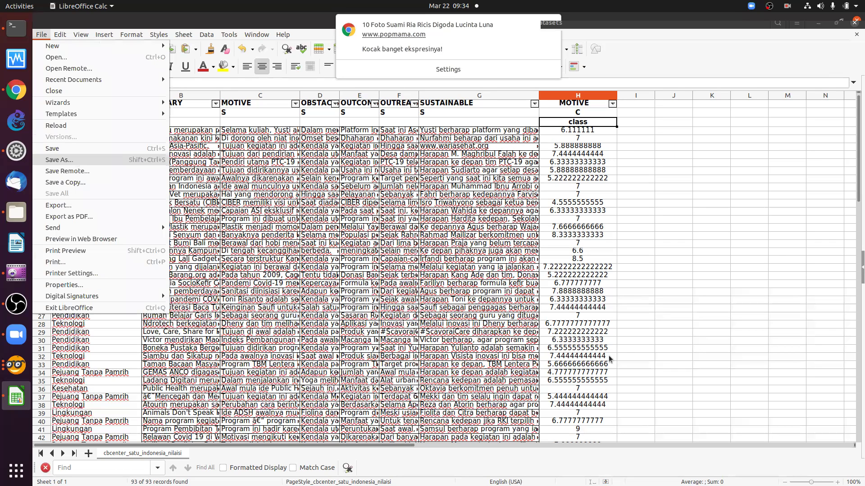
pyautogui.press('Return')
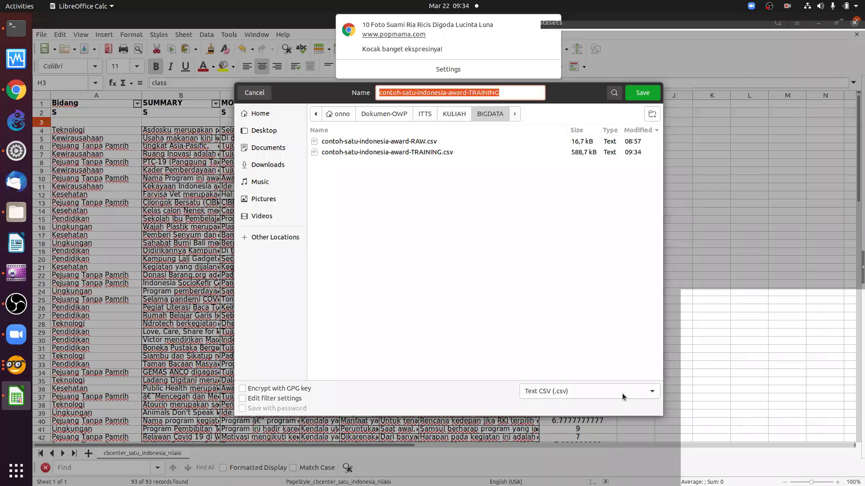
pyautogui.click(636, 87)
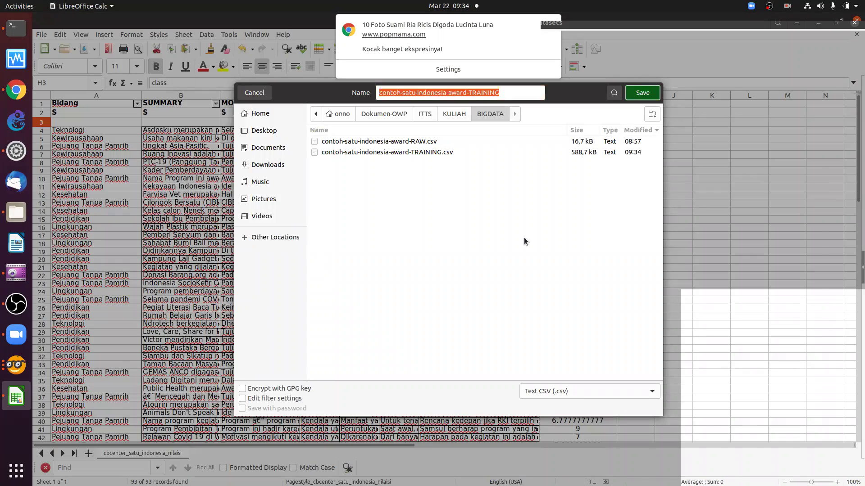
pyautogui.click(522, 281)
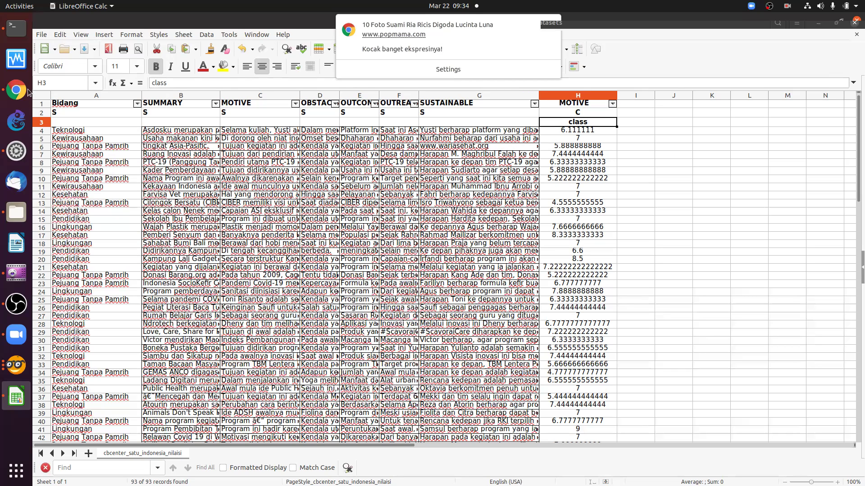
# Switch to Orange, reload contoh-satu-indonesia-award-TRAINING.csv in the Corpus widget, and dismiss the error dialog.
pyautogui.click(16, 364)
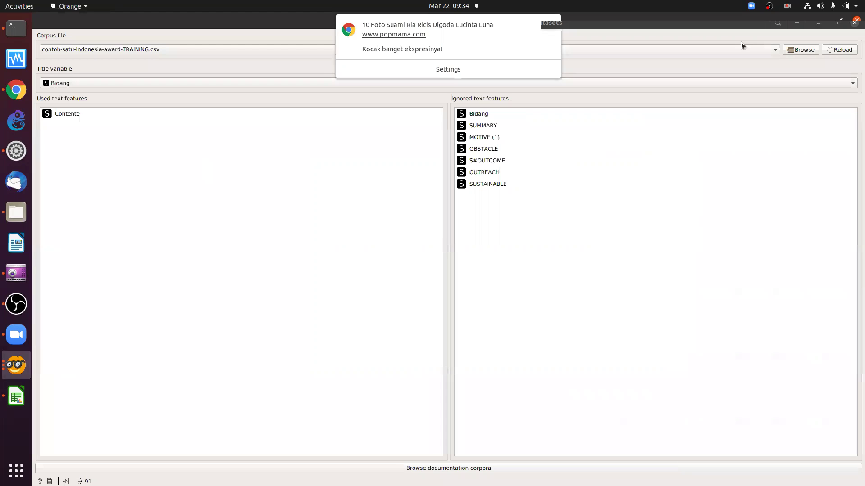
pyautogui.click(800, 50)
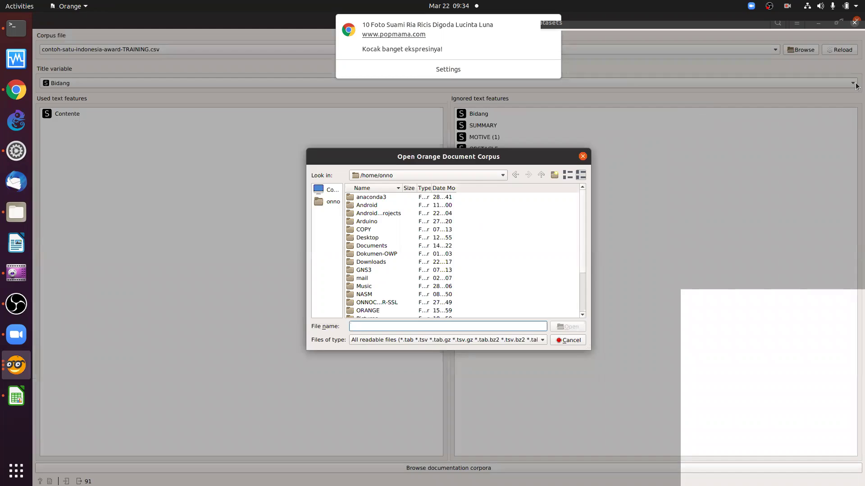
pyautogui.press('Escape')
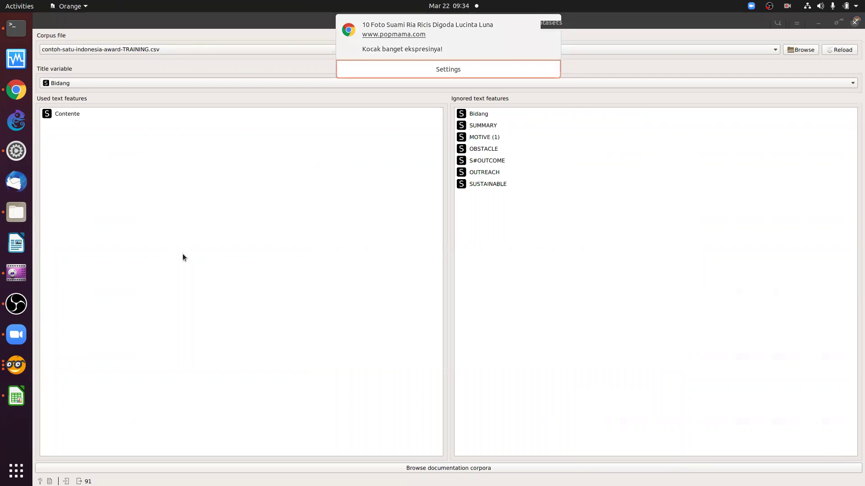
pyautogui.click(16, 365)
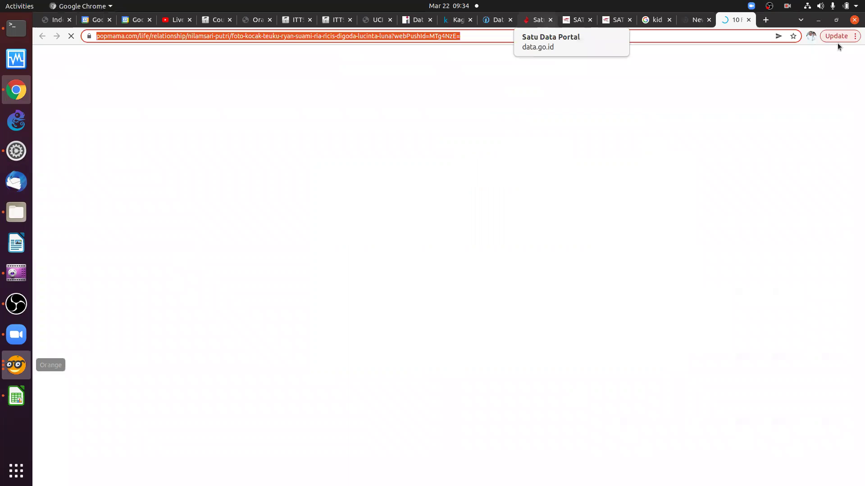
pyautogui.click(841, 49)
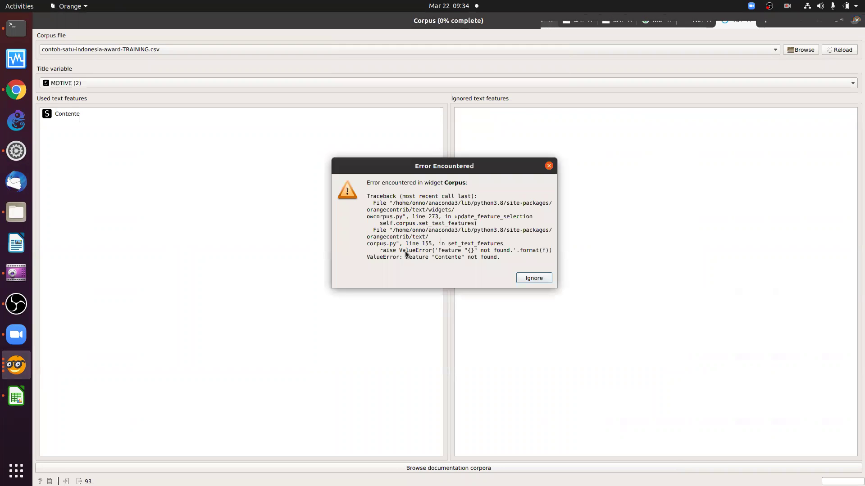
pyautogui.click(531, 279)
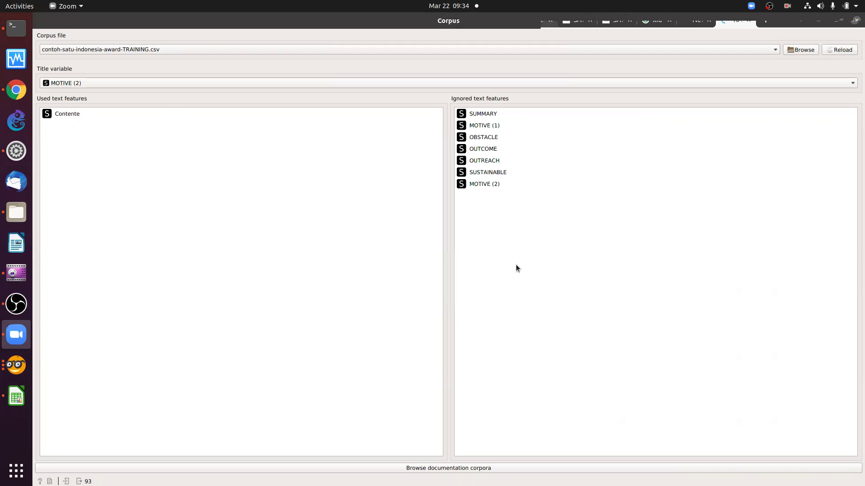
# Examine the Corpus widget's ignored text features, comparing the SUMMARY, MOTIVE (1) and MOTIVE (2) entries.
pyautogui.click(479, 184)
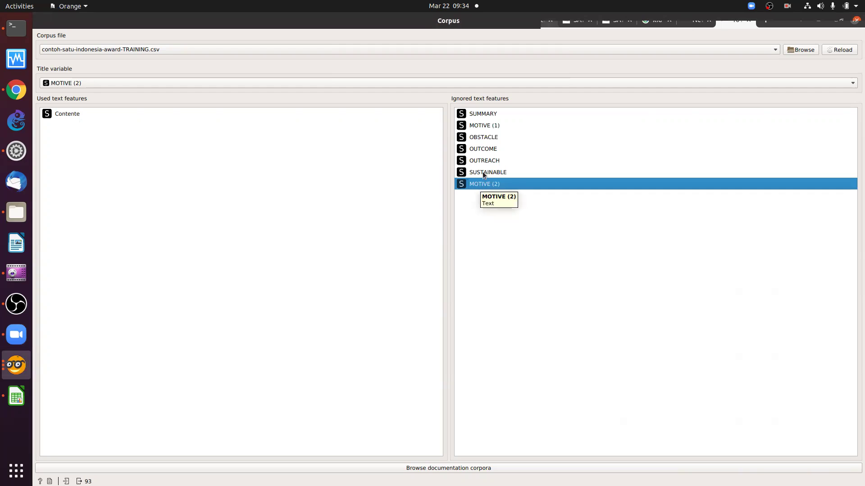
pyautogui.click(483, 171)
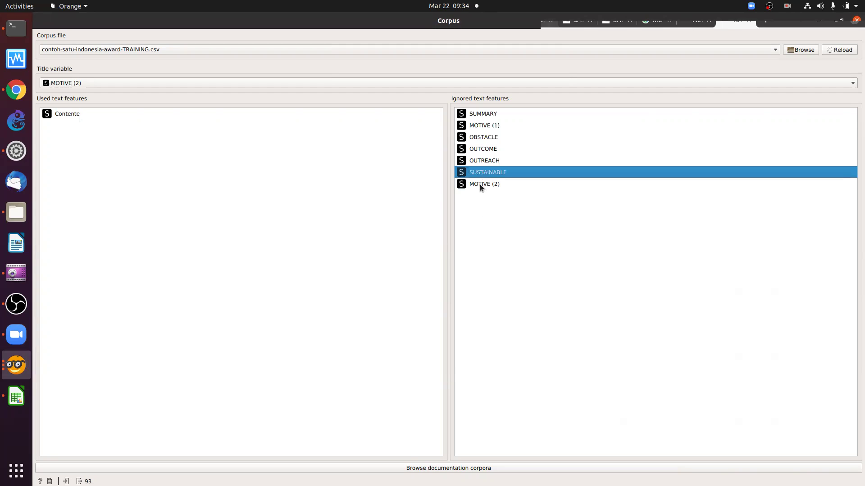
pyautogui.click(480, 161)
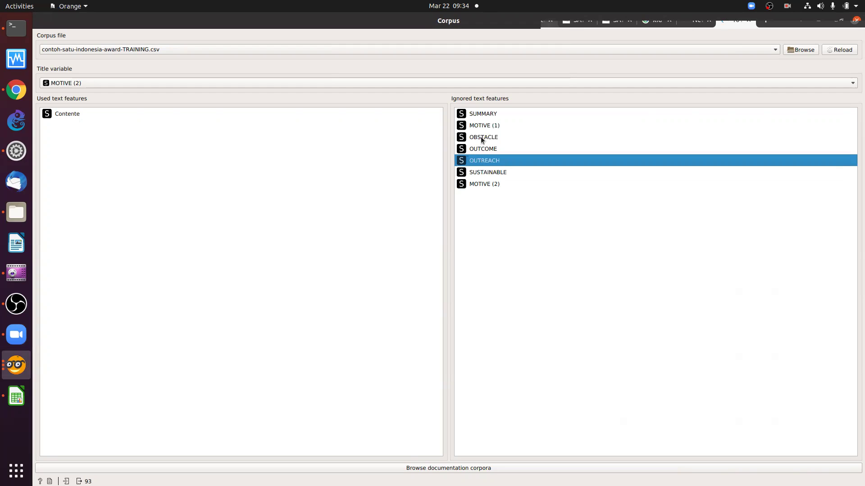
pyautogui.press('Up')
pyautogui.press('Up')
pyautogui.press('Up')
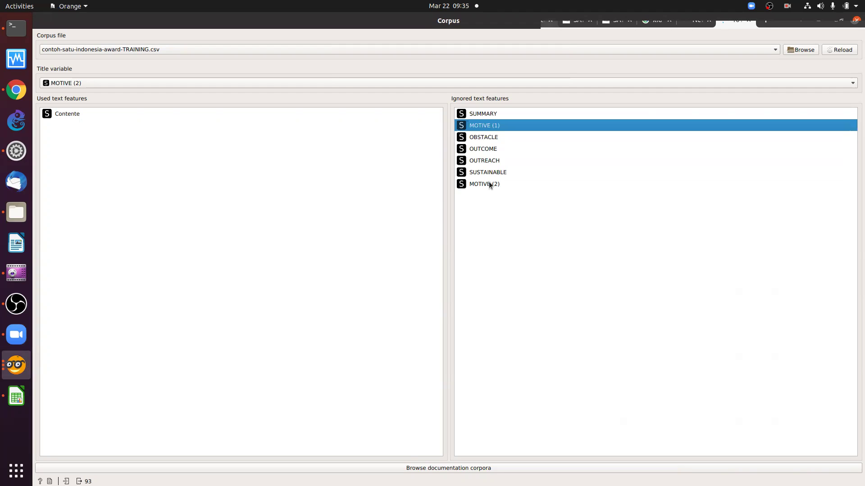
pyautogui.click(489, 185)
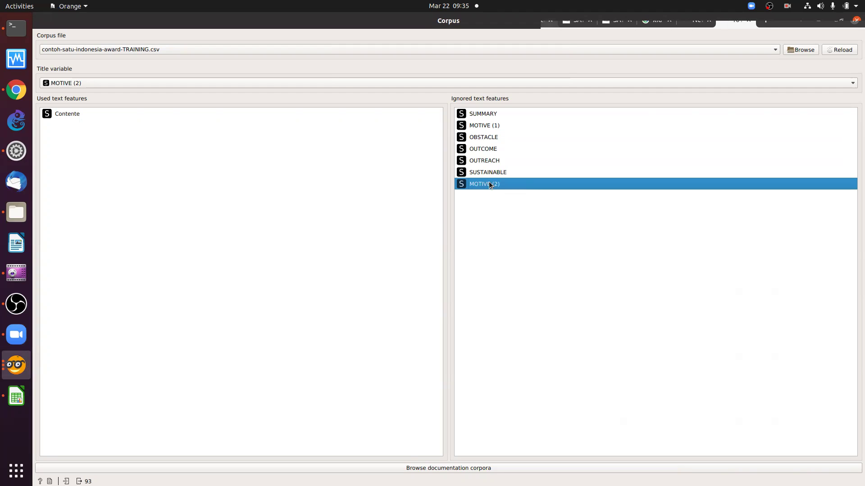
pyautogui.click(481, 117)
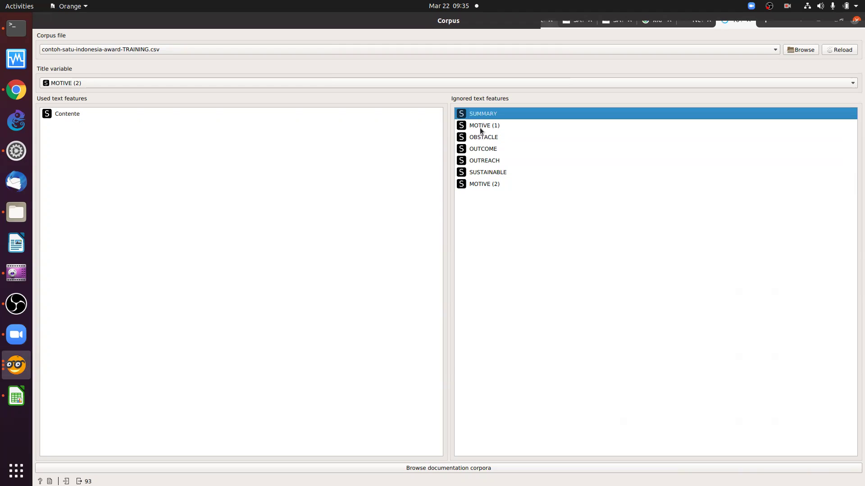
pyautogui.click(481, 131)
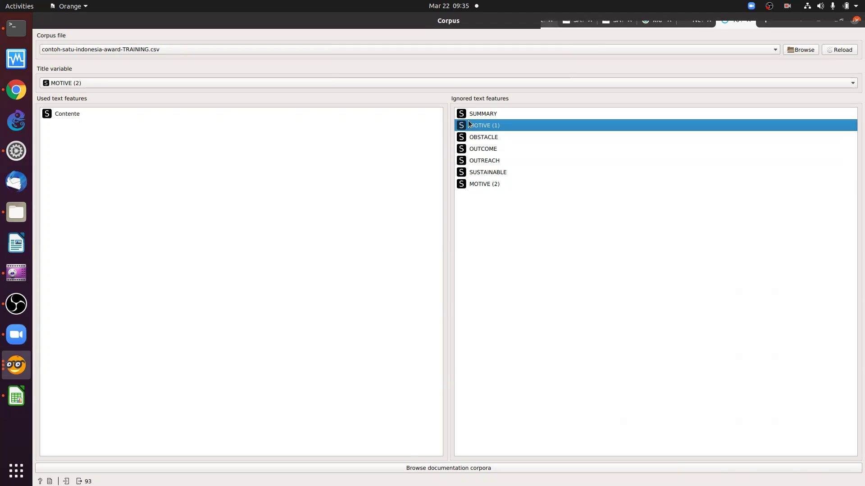
# Move SUMMARY into the used text features, dismiss the error dialog, and move Contente to the ignored features.
pyautogui.moveTo(468, 118); pyautogui.dragTo(218, 141)
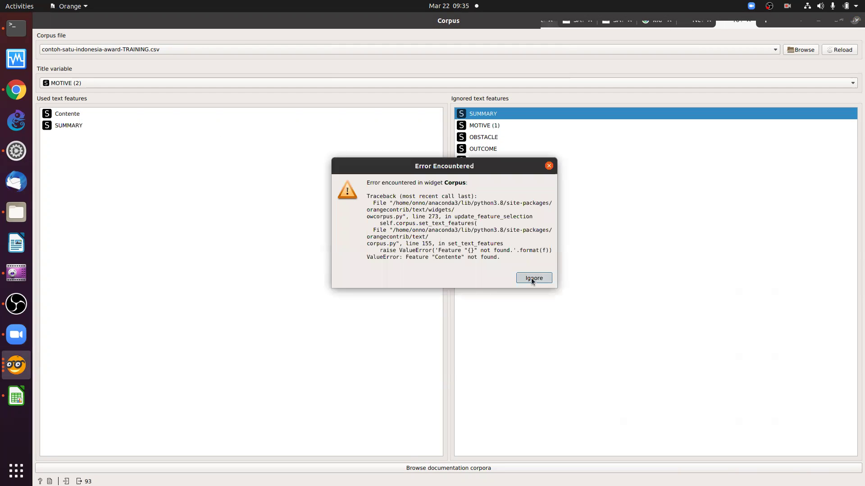
pyautogui.press('Return')
pyautogui.moveTo(47, 119); pyautogui.dragTo(527, 249)
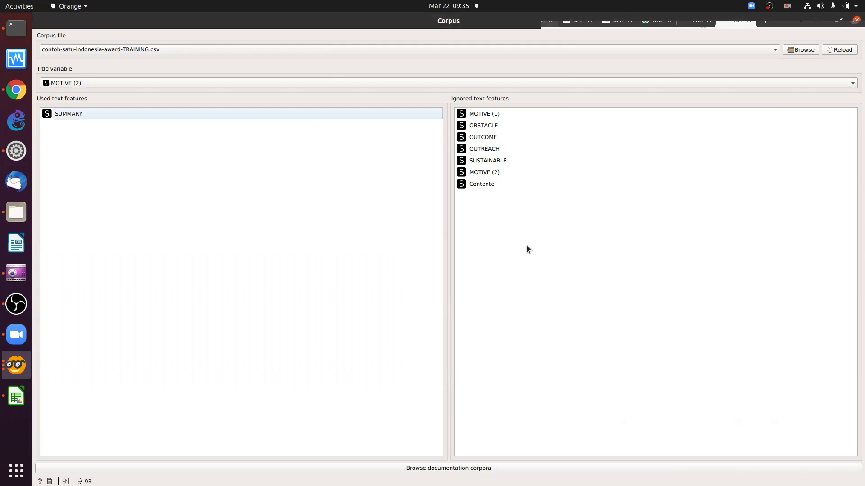
# Move OBSTACLE, OUTREACH, SUSTAINABLE, MOTIVE (2), MOTIVE (1) and OUTCOME into the used text features.
pyautogui.doubleClick(474, 150)
pyautogui.moveTo(474, 149); pyautogui.dragTo(192, 155)
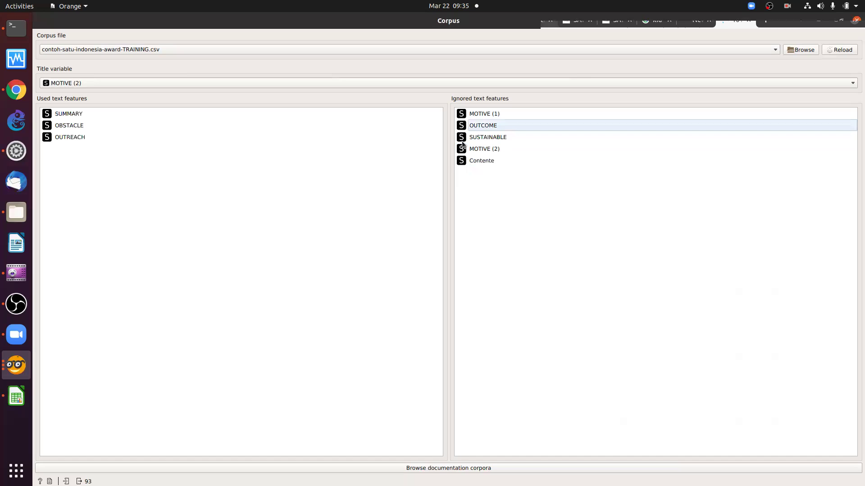
pyautogui.moveTo(463, 143); pyautogui.dragTo(313, 159)
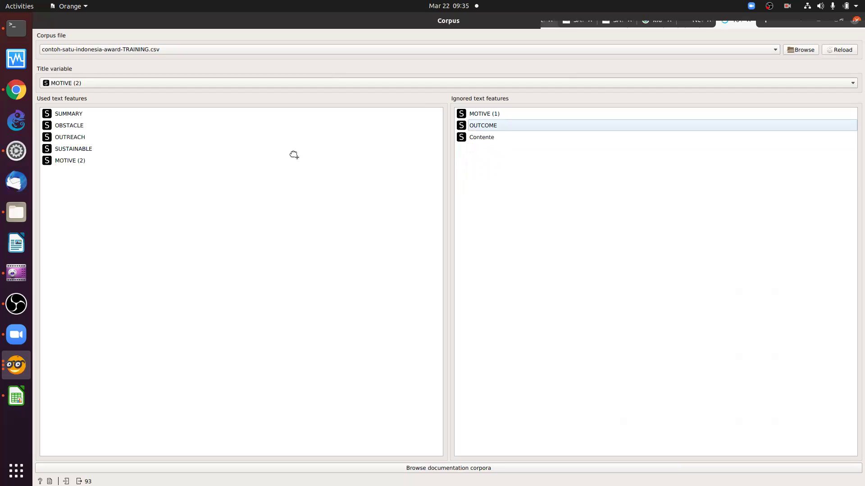
pyautogui.moveTo(459, 125); pyautogui.dragTo(110, 252)
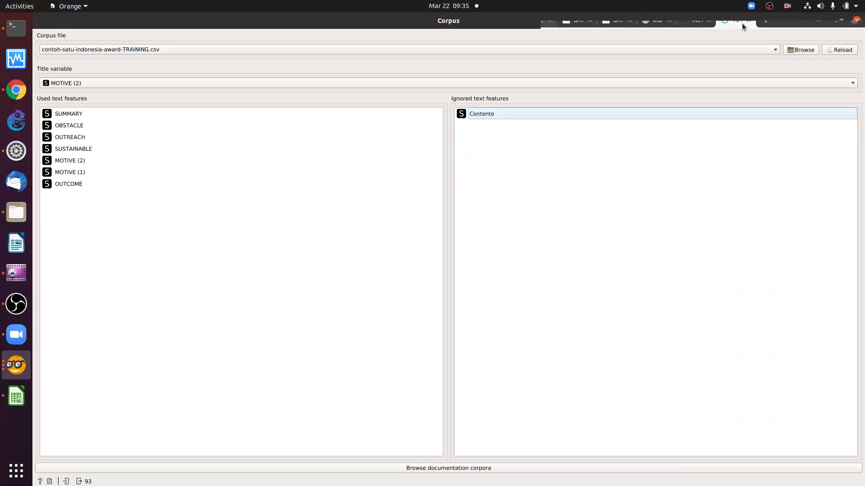
# Shrink the Corpus window, close the popmama.com browser tab, and return to the Orange workflow canvas.
pyautogui.click(831, 22)
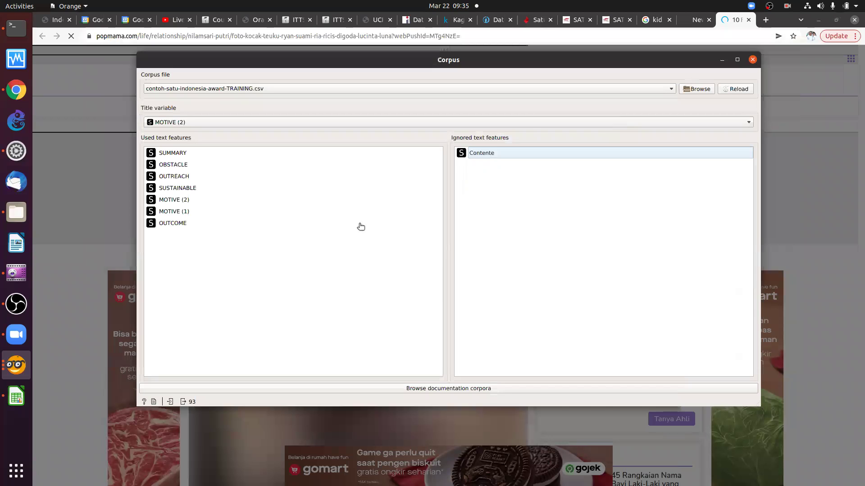
pyautogui.click(16, 367)
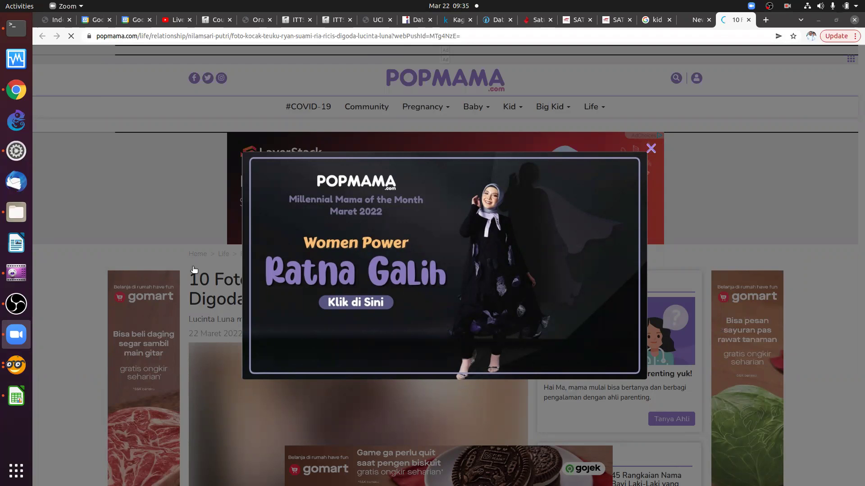
pyautogui.click(715, 99)
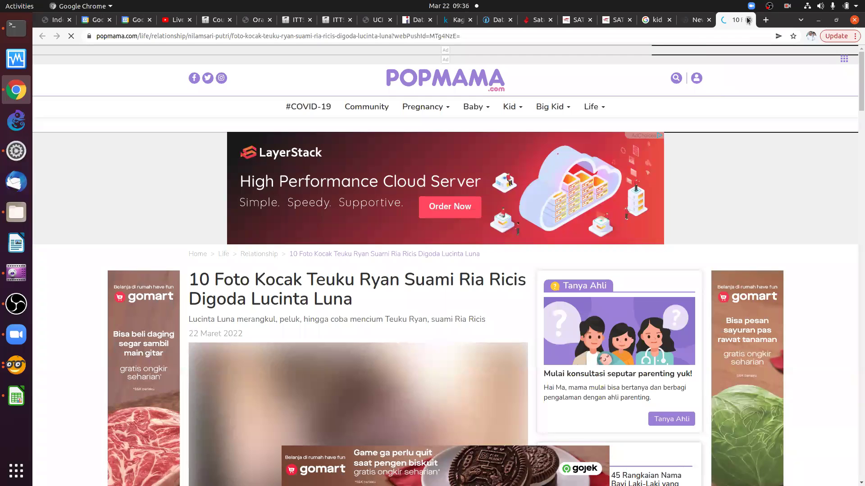
pyautogui.hotkey('ctrl', 'w')
pyautogui.click(17, 366)
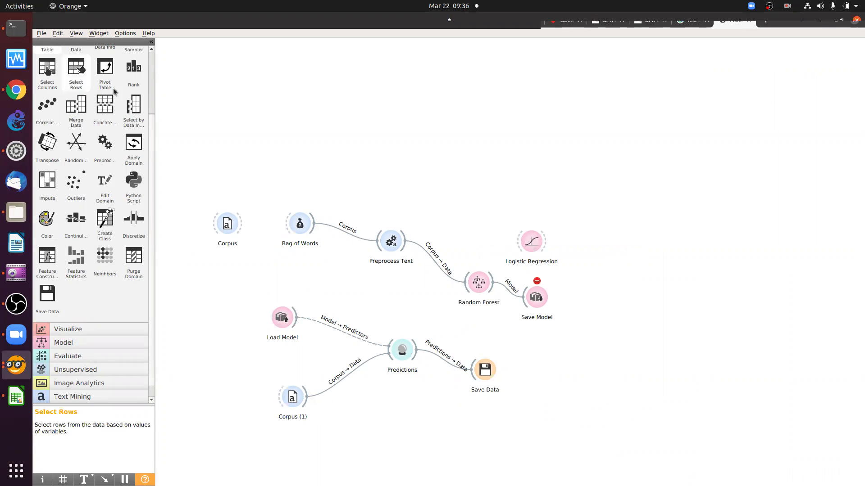
# Add a Data Table widget connected to Corpus and open it to inspect the first row.
pyautogui.scroll(3, 61, 116)
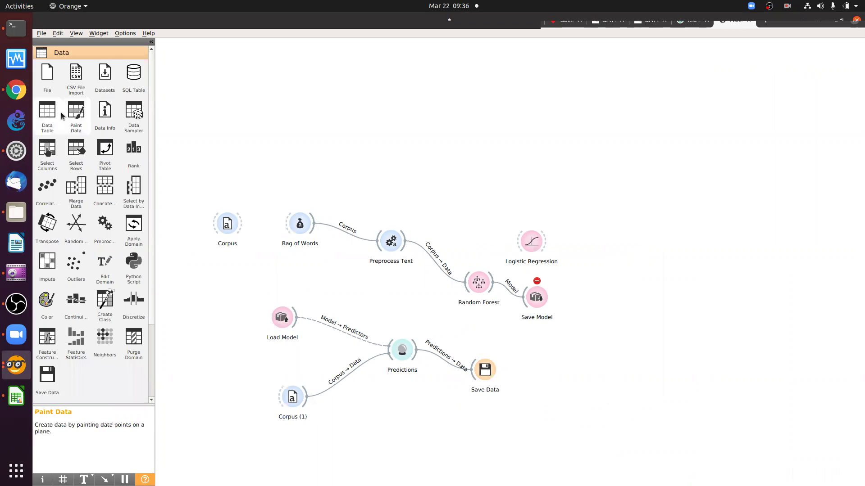
pyautogui.click(60, 116)
pyautogui.moveTo(242, 222); pyautogui.dragTo(431, 100)
pyautogui.doubleClick(431, 100)
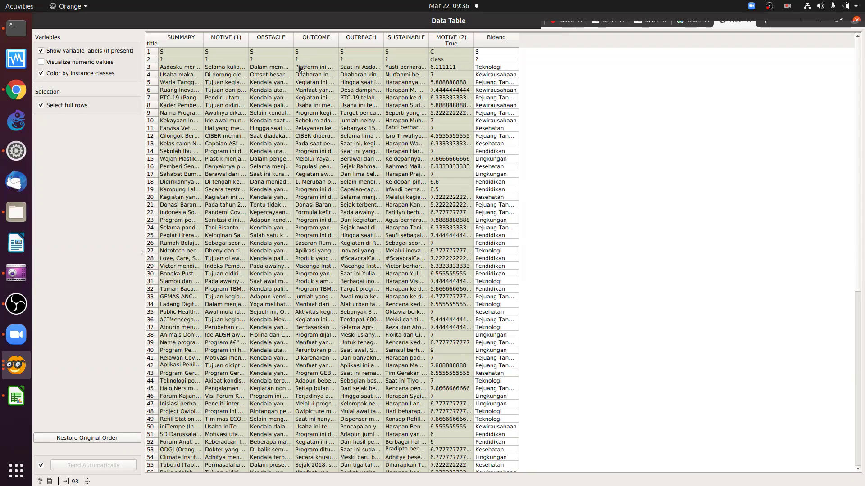
pyautogui.click(154, 53)
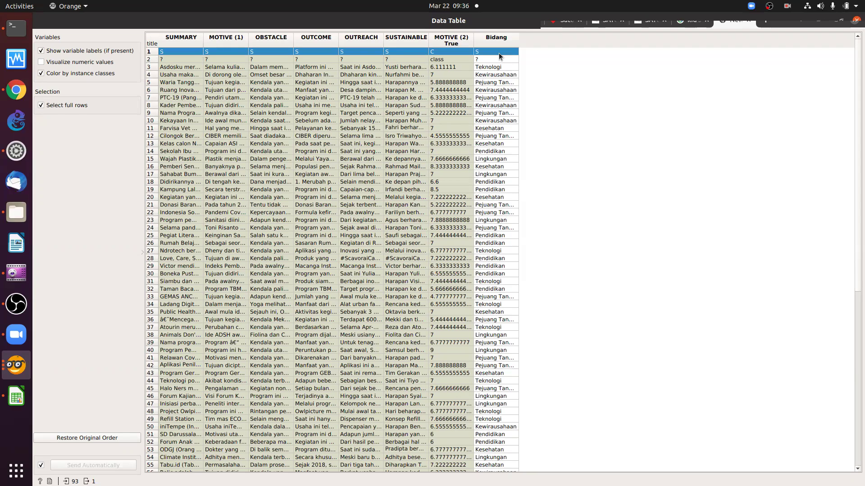
# Sort the data table by the MOTIVE (2) column in both directions, examine the rows, and close the table.
pyautogui.click(449, 41)
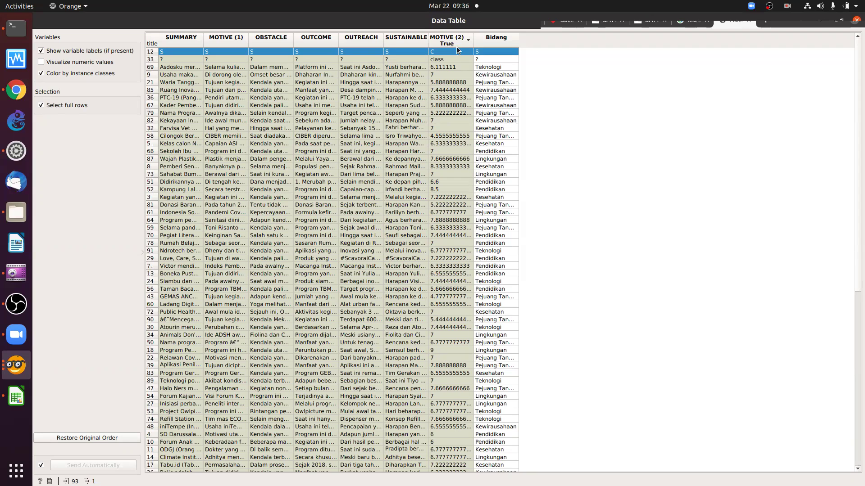
pyautogui.click(449, 41)
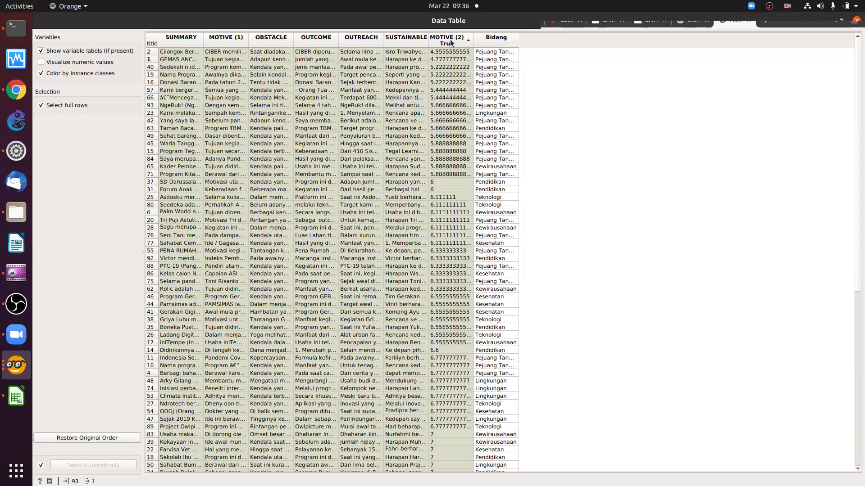
pyautogui.click(450, 41)
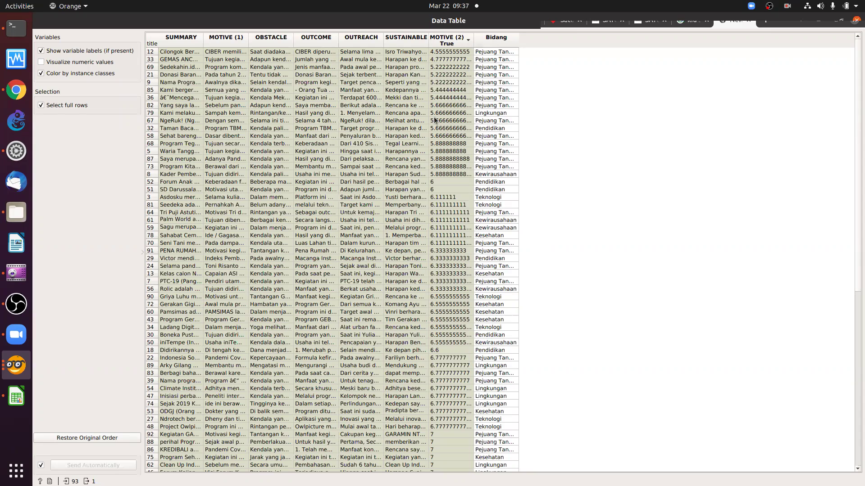
pyautogui.click(430, 90)
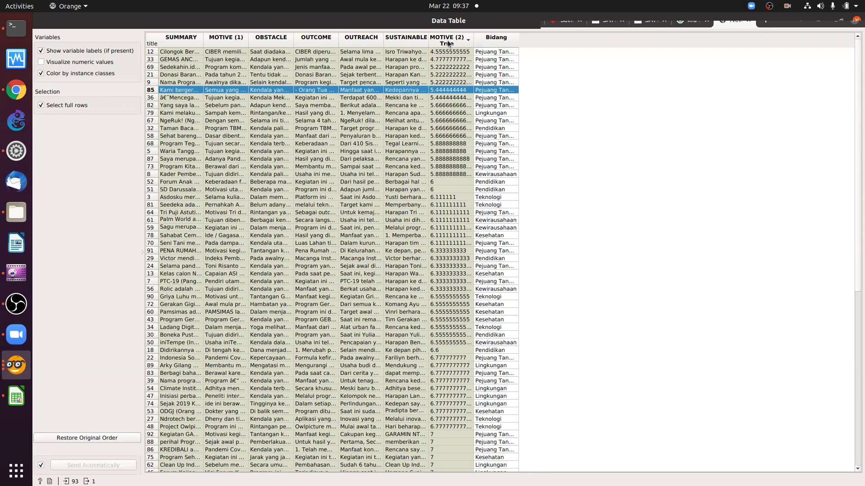
pyautogui.click(448, 40)
pyautogui.click(448, 41)
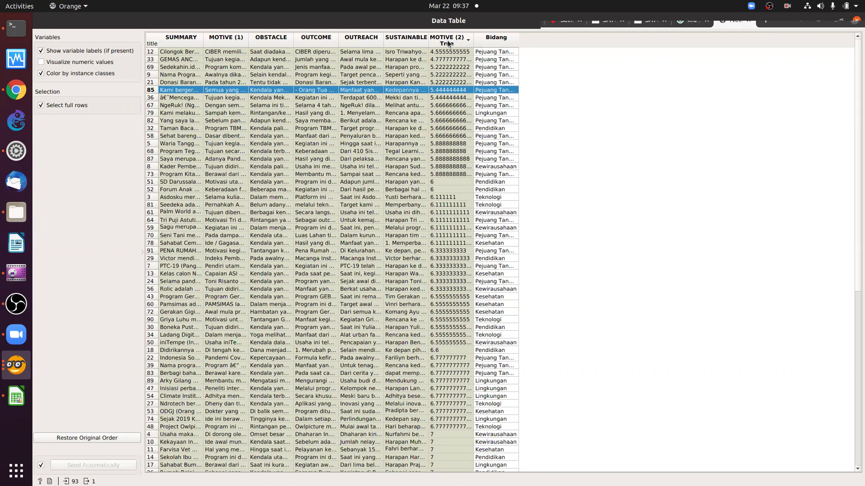
pyautogui.click(448, 41)
pyautogui.click(448, 40)
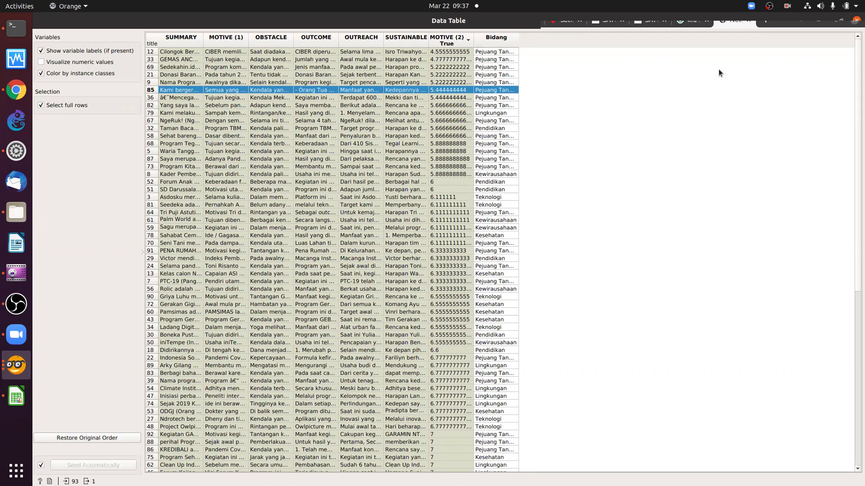
pyautogui.click(855, 22)
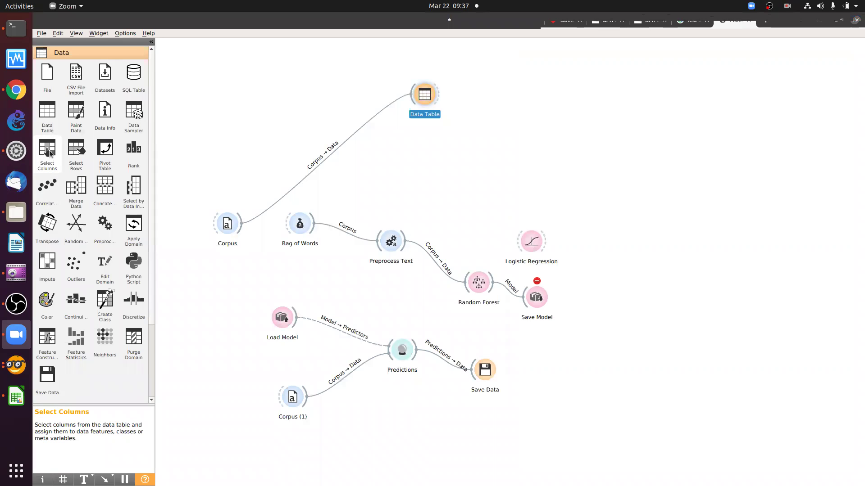
# Add a Select Columns widget connected to Corpus, open it, and select the Bidang feature.
pyautogui.moveTo(49, 153); pyautogui.dragTo(464, 135)
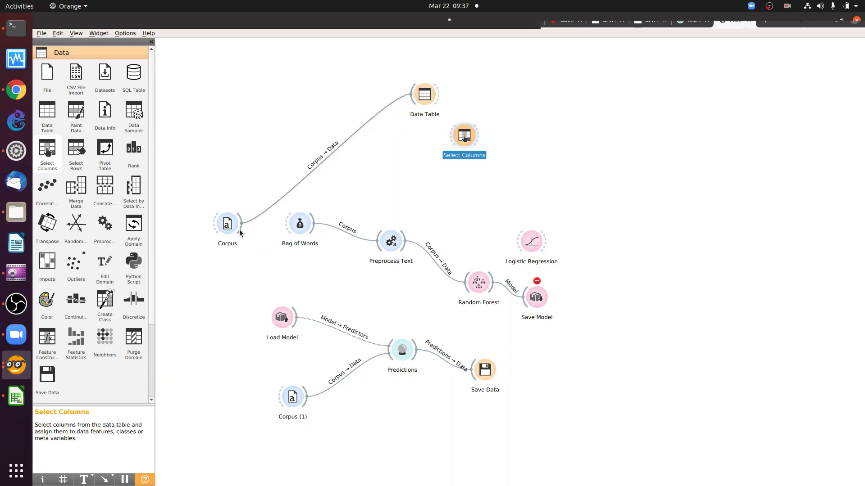
pyautogui.moveTo(240, 232); pyautogui.dragTo(464, 137)
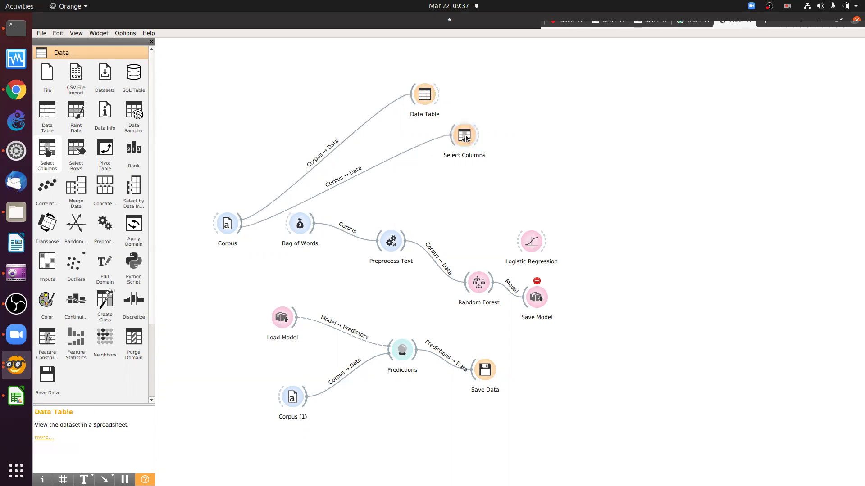
pyautogui.doubleClick(463, 137)
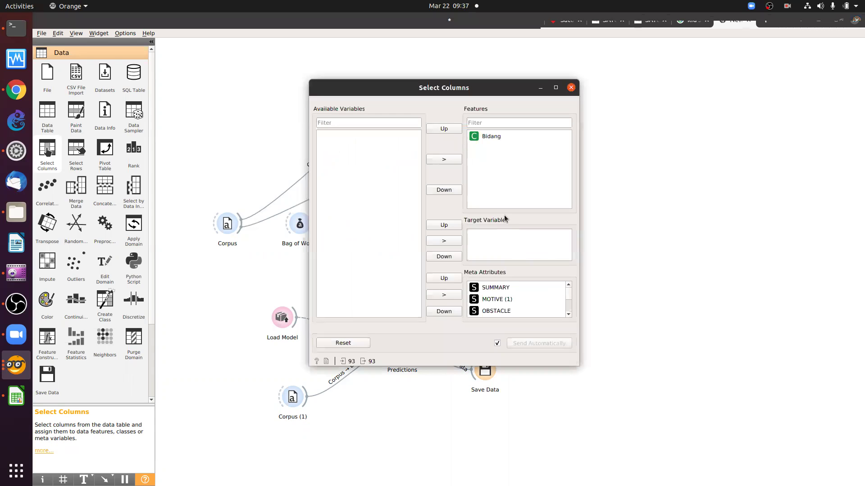
pyautogui.click(478, 137)
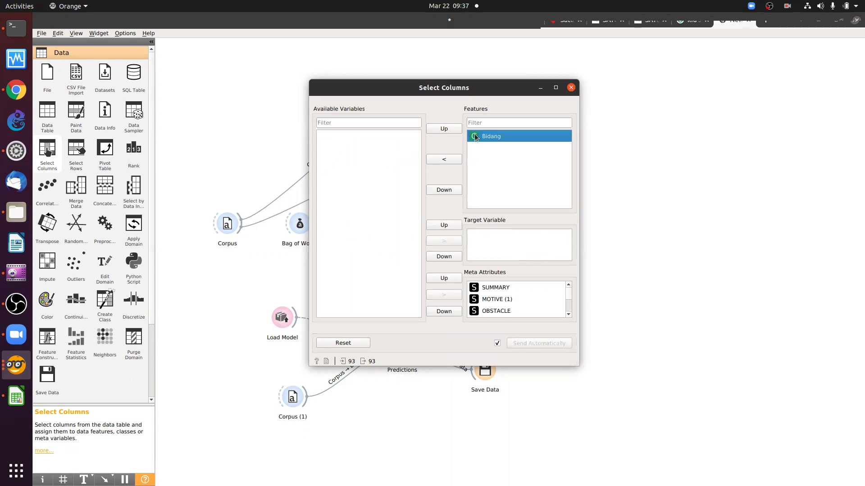
pyautogui.moveTo(475, 137)
# Move all meta attributes, from SUMMARY to MOTIVE (2), and the Bidang feature into the available variables.
pyautogui.click(477, 289)
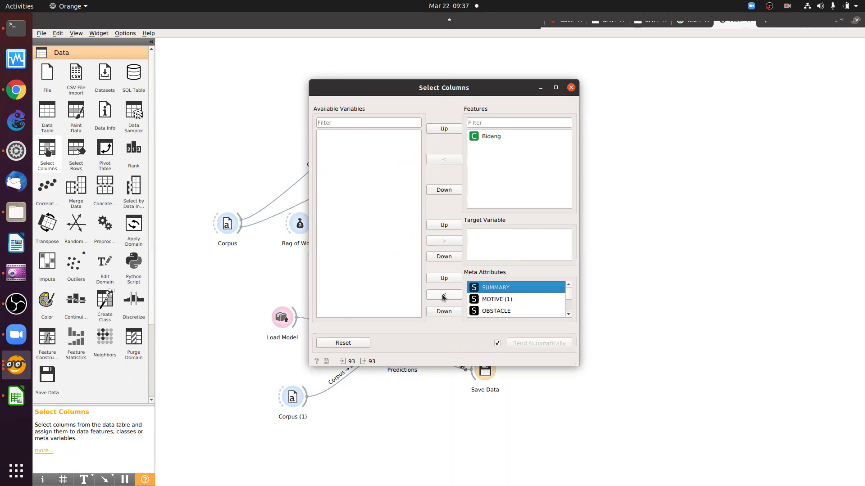
pyautogui.click(459, 298)
pyautogui.click(469, 292)
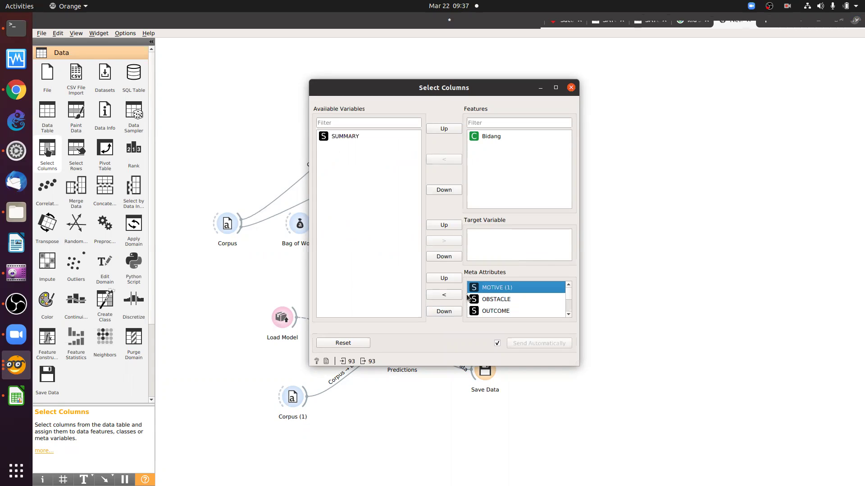
pyautogui.click(454, 296)
pyautogui.click(478, 289)
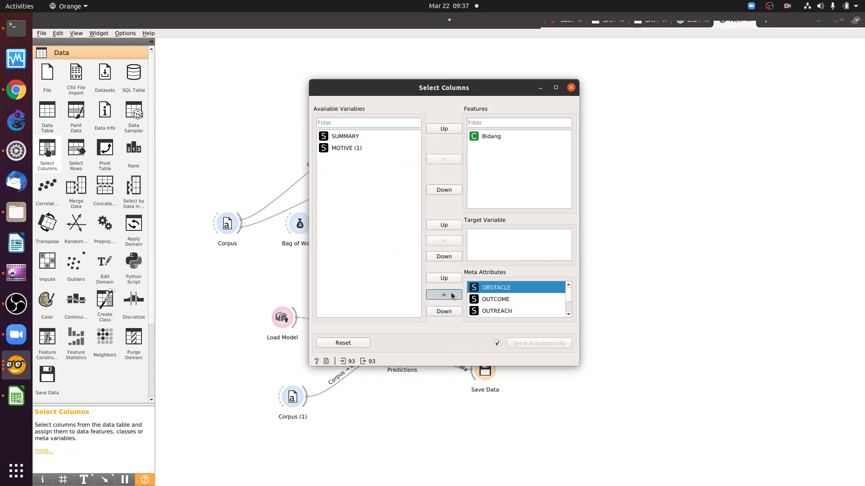
pyautogui.doubleClick(478, 289)
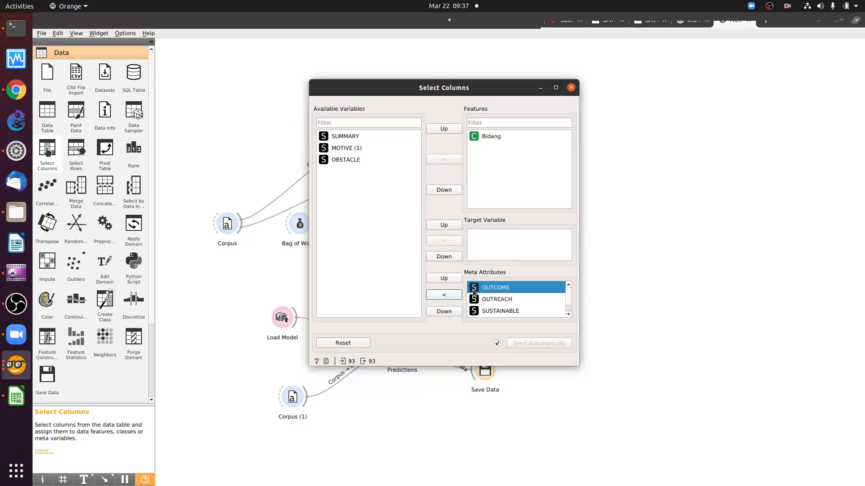
pyautogui.doubleClick(474, 292)
pyautogui.doubleClick(476, 291)
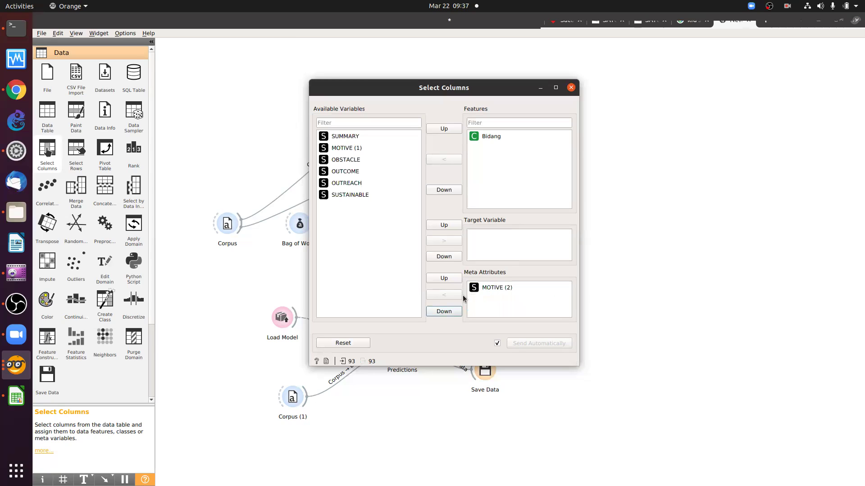
pyautogui.click(469, 136)
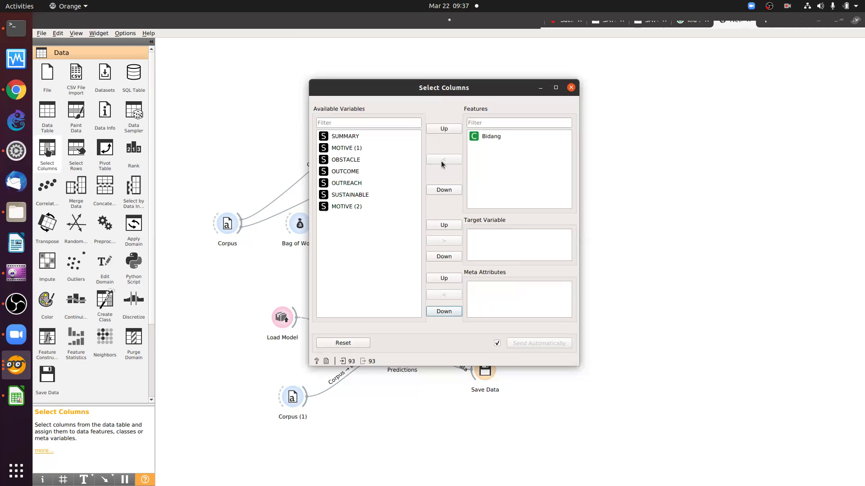
pyautogui.moveTo(408, 186); pyautogui.dragTo(344, 217)
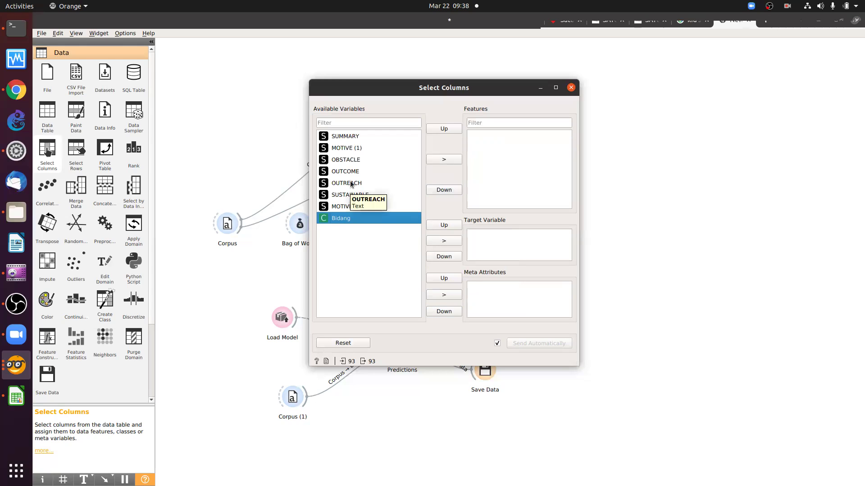
# Reorder MOTIVE (2) below Bidang, assign MOTIVE (2) as a meta attribute, and close Select Columns.
pyautogui.click(353, 206)
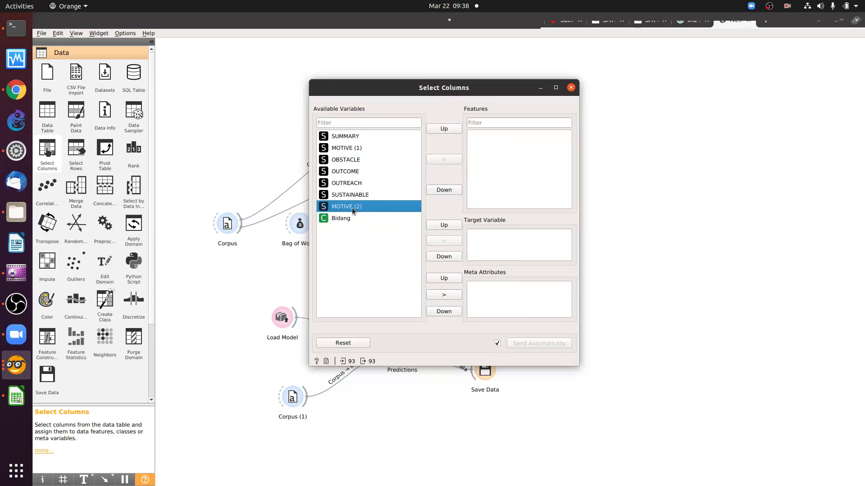
pyautogui.moveTo(372, 207); pyautogui.dragTo(349, 218)
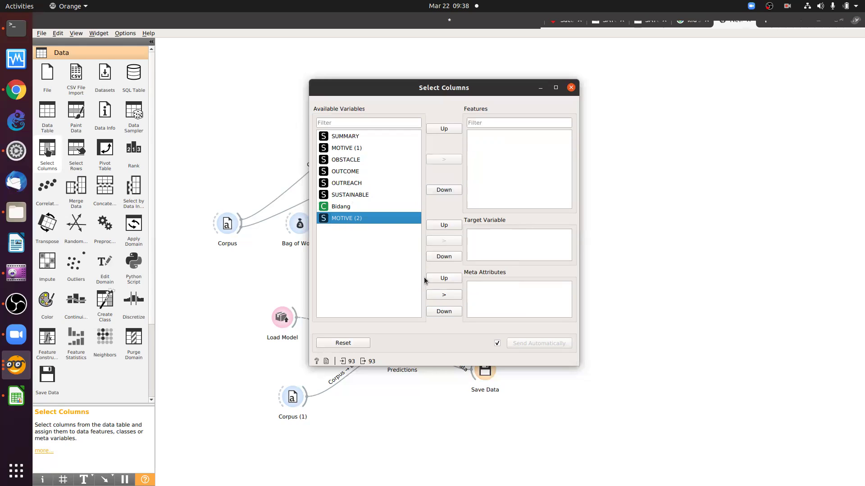
pyautogui.click(440, 296)
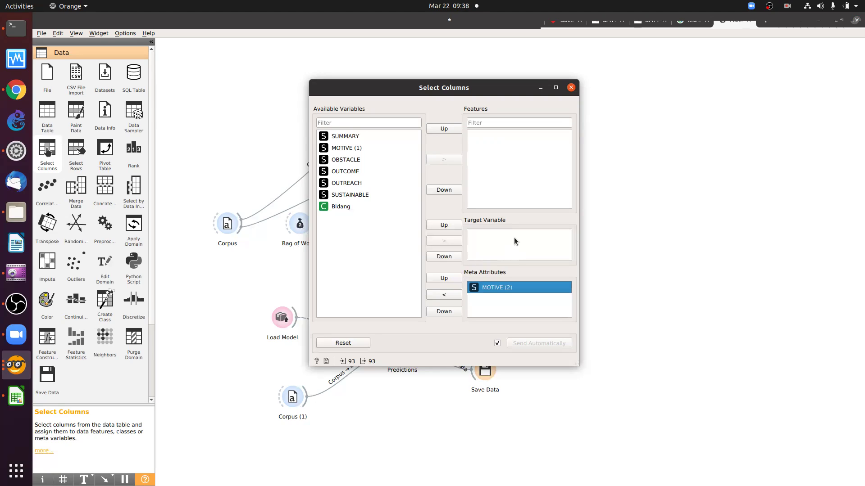
pyautogui.click(569, 87)
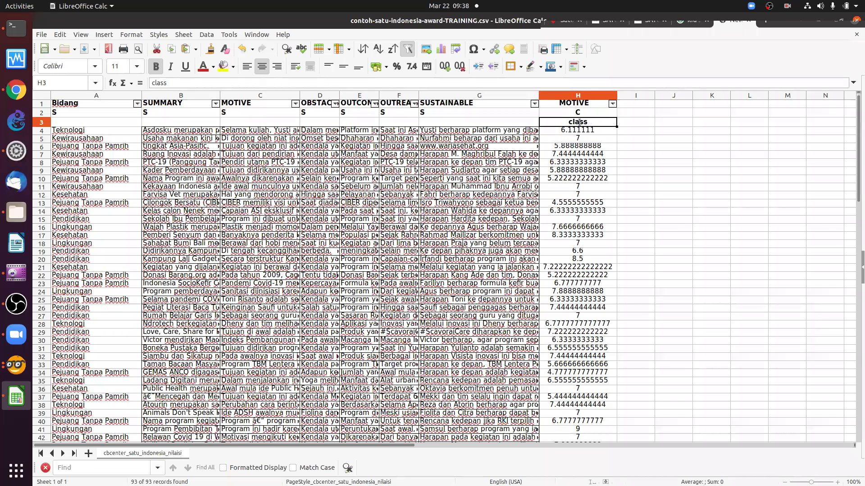
# In the training CSV in LibreOffice Calc, clear the class label in H3 and delete header rows 2 and 3.
pyautogui.press('BackSpace')
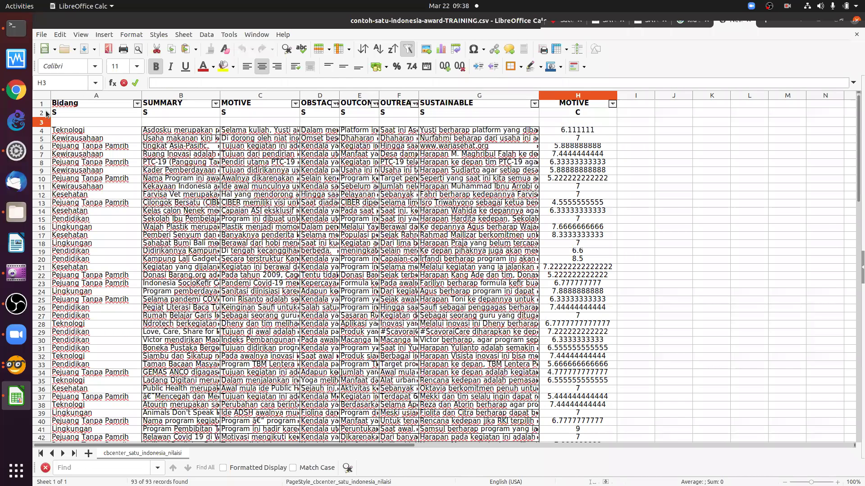
pyautogui.moveTo(47, 123); pyautogui.dragTo(45, 112)
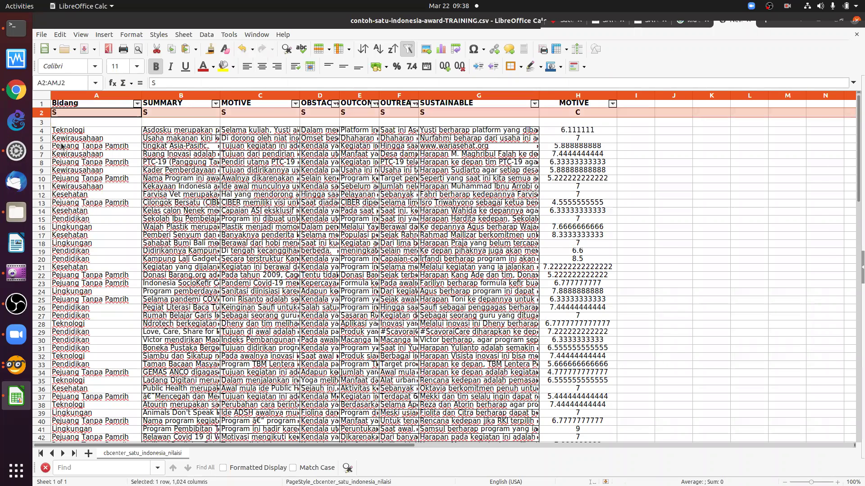
pyautogui.rightClick(46, 122)
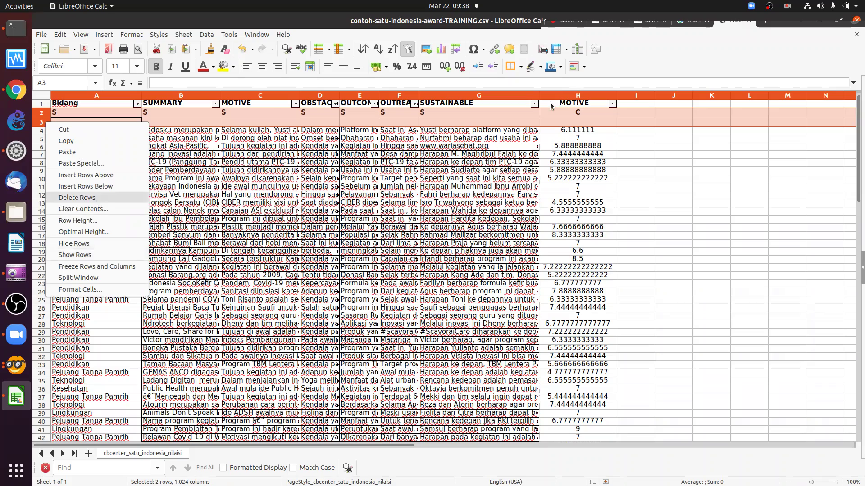
pyautogui.press('Return')
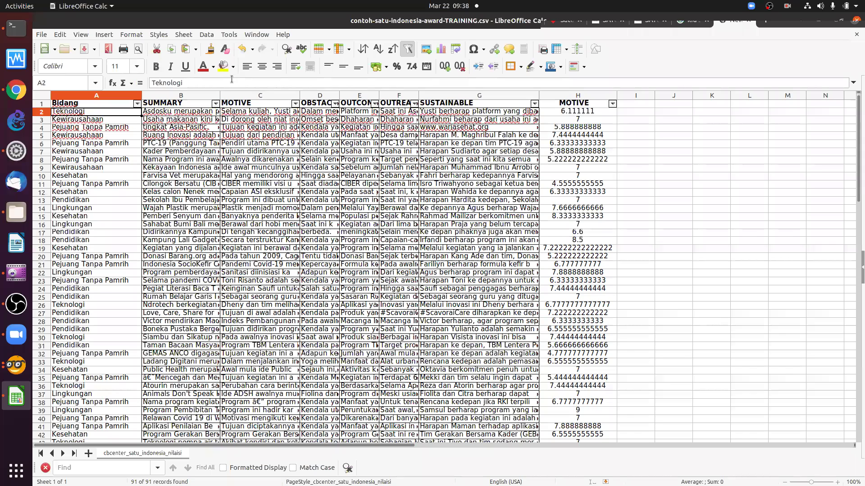
# Prefix the MOTIVE header in H1 with cC# so that it reads cC#MOTIVE.
pyautogui.hotkey('ctrl', 'Up')
pyautogui.hotkey('ctrl', 'Right')
pyautogui.press('F2')
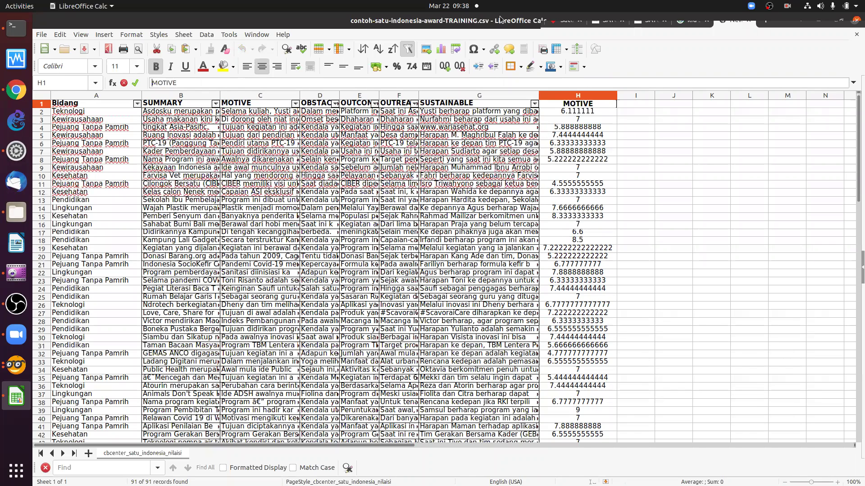
pyautogui.write('cC#')
pyautogui.press('Return')
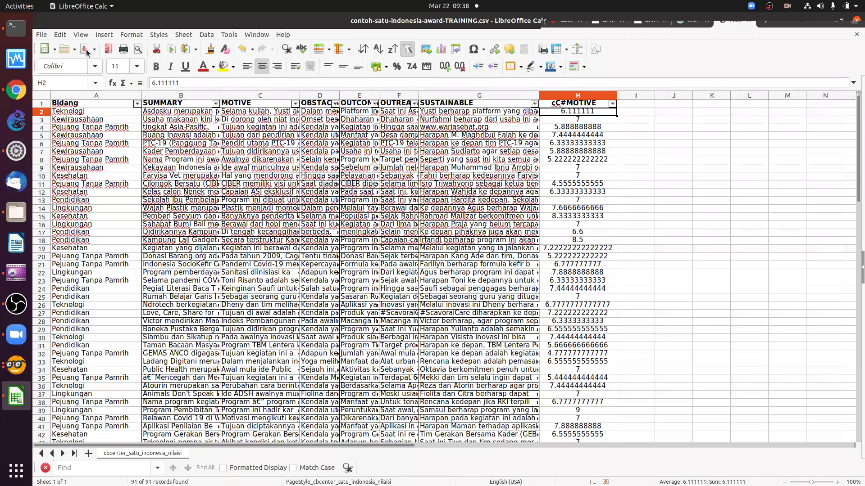
# Save the sheet as CSV over the existing contoh-satu-indonesia-award-TRAINING.csv in the BIGDATA folder.
pyautogui.click(87, 52)
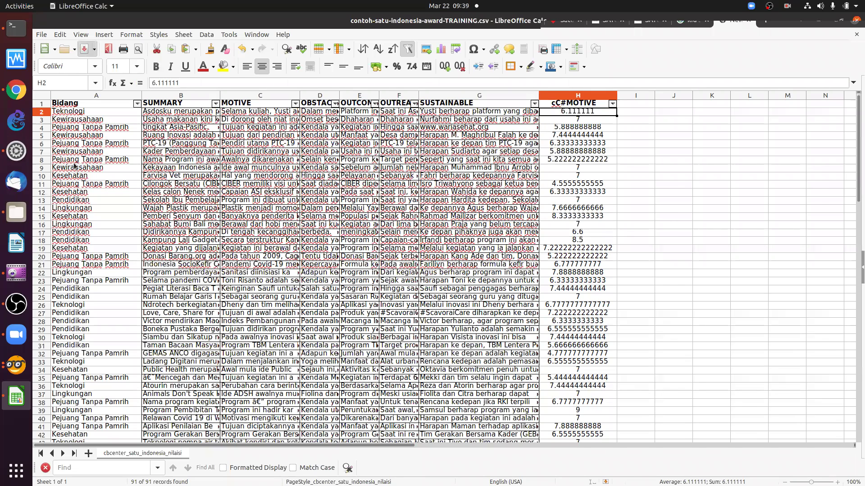
pyautogui.hotkey('alt', 'f')
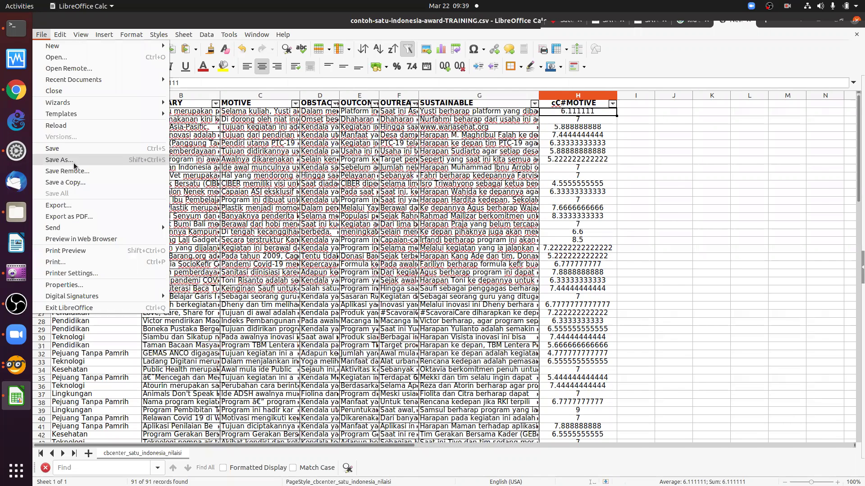
pyautogui.press('Return')
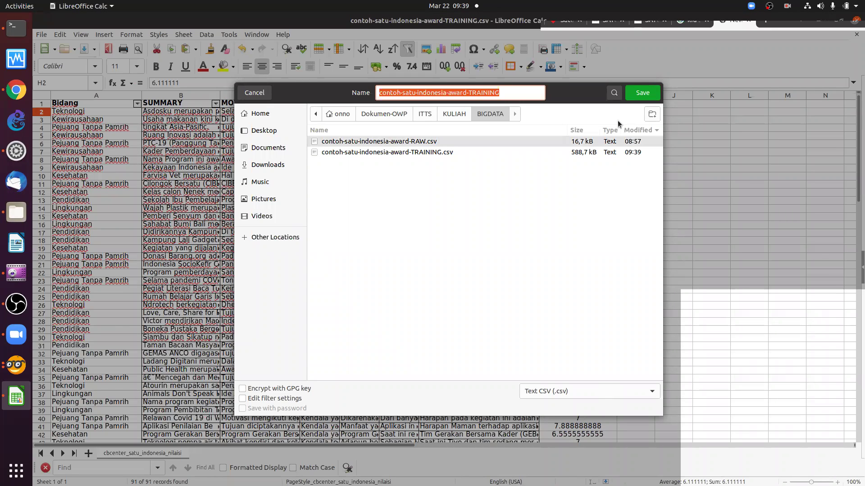
pyautogui.press('Return')
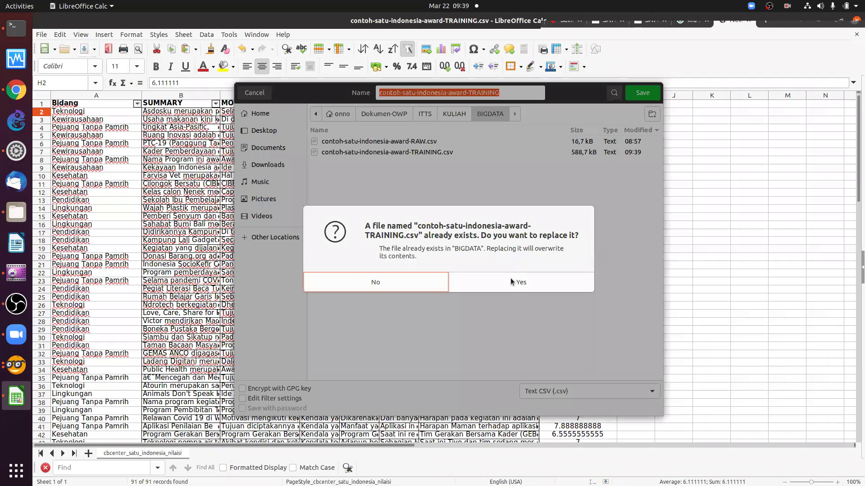
pyautogui.click(511, 282)
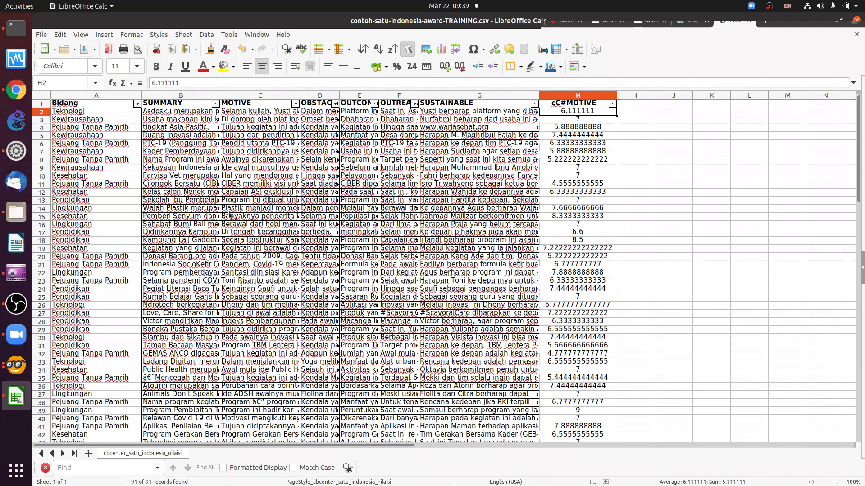
# Switch to Orange and reload contoh-satu-indonesia-award-TRAINING.csv in the Corpus widget.
pyautogui.click(16, 365)
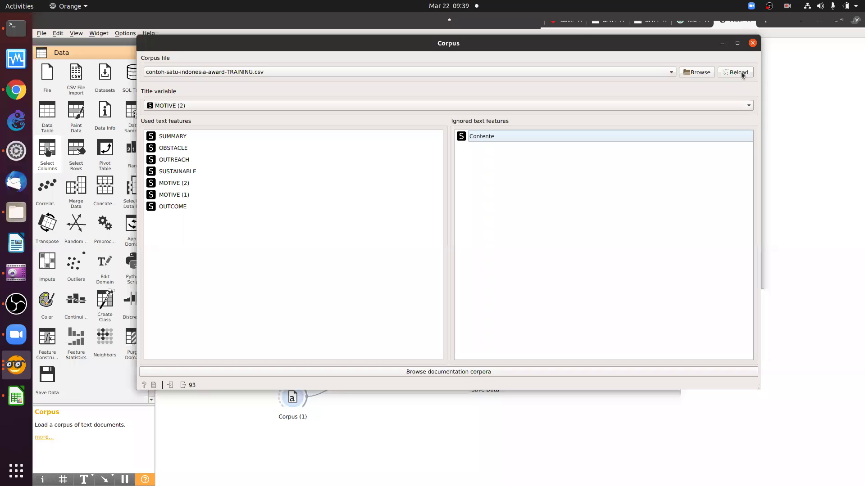
pyautogui.click(741, 72)
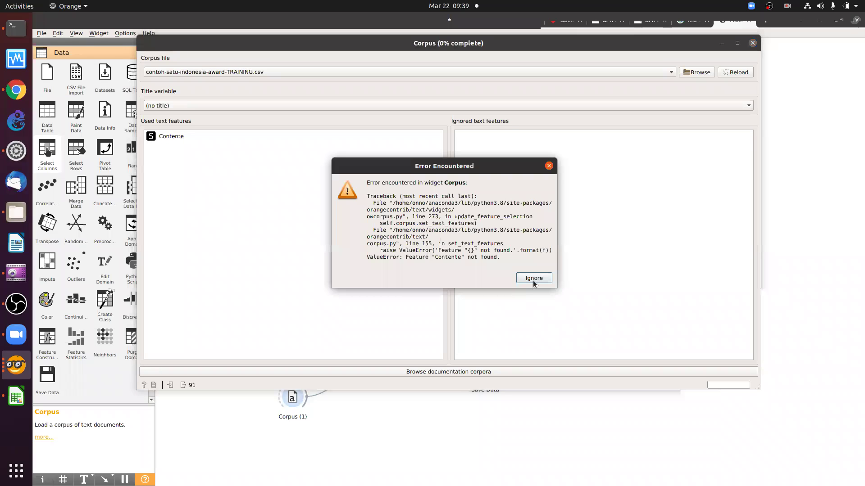
# Dismiss the Corpus error and use SUMMARY, MOTIVE (1), OUTCOME, OBSTACLE, OUTREACH and SUSTAINABLE as text features, leaving Contente ignored.
pyautogui.click(533, 280)
pyautogui.moveTo(166, 138); pyautogui.dragTo(410, 198)
pyautogui.doubleClick(174, 137)
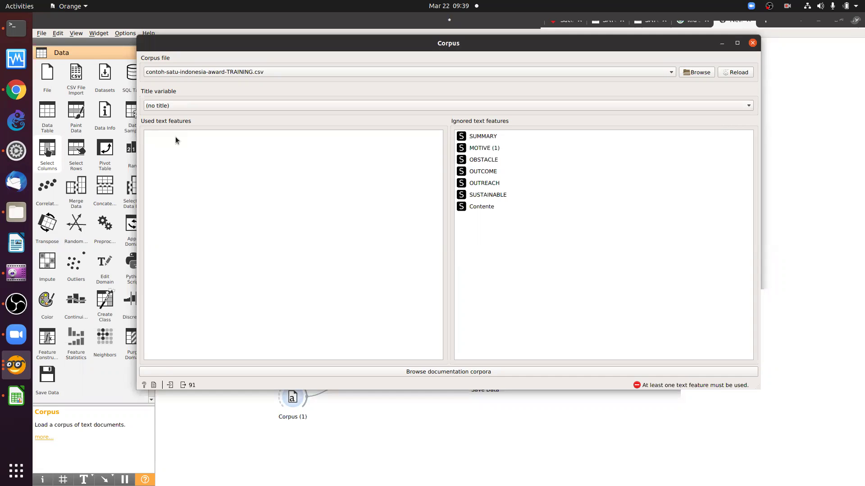
pyautogui.moveTo(477, 139); pyautogui.dragTo(325, 146)
pyautogui.moveTo(473, 137); pyautogui.dragTo(351, 153)
pyautogui.moveTo(483, 148); pyautogui.dragTo(402, 152)
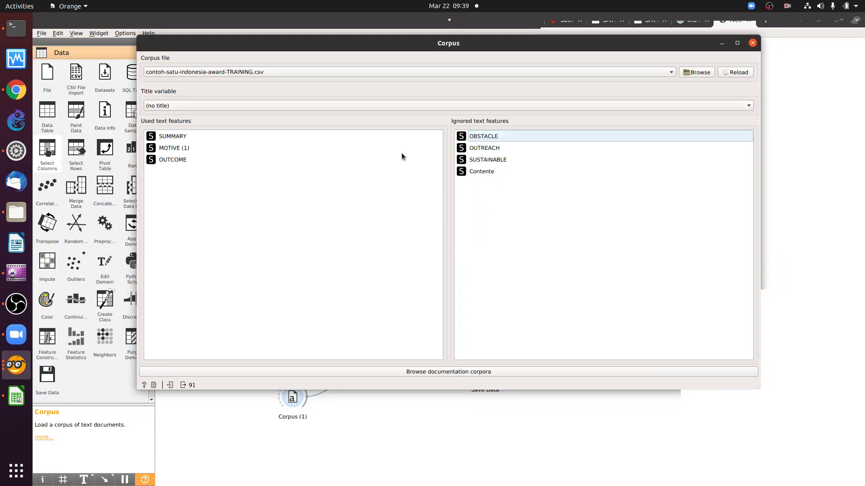
pyautogui.doubleClick(509, 137)
pyautogui.moveTo(509, 137); pyautogui.dragTo(225, 182)
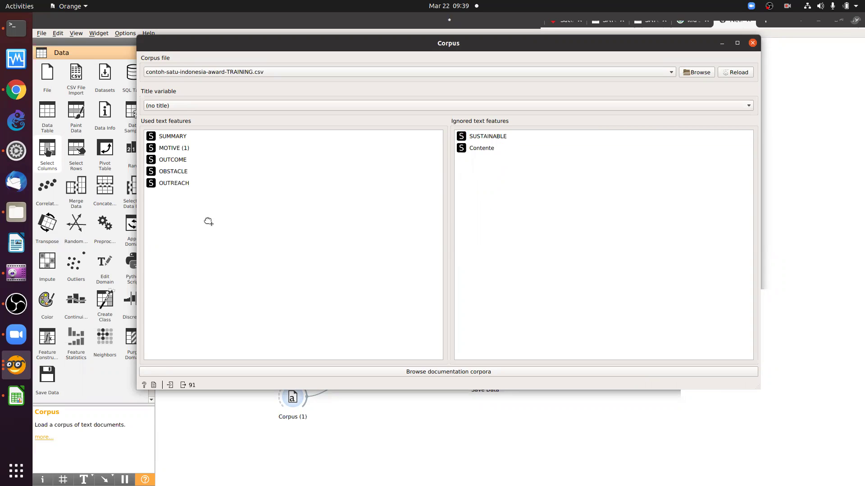
pyautogui.doubleClick(670, 136)
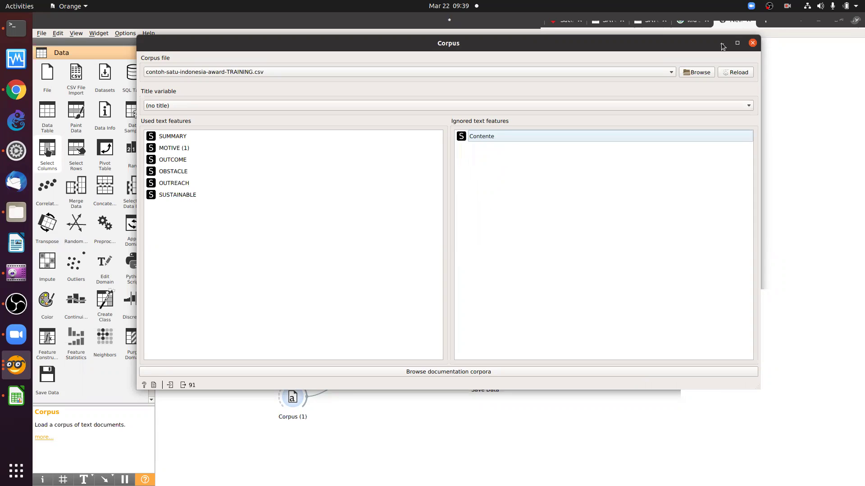
pyautogui.click(722, 45)
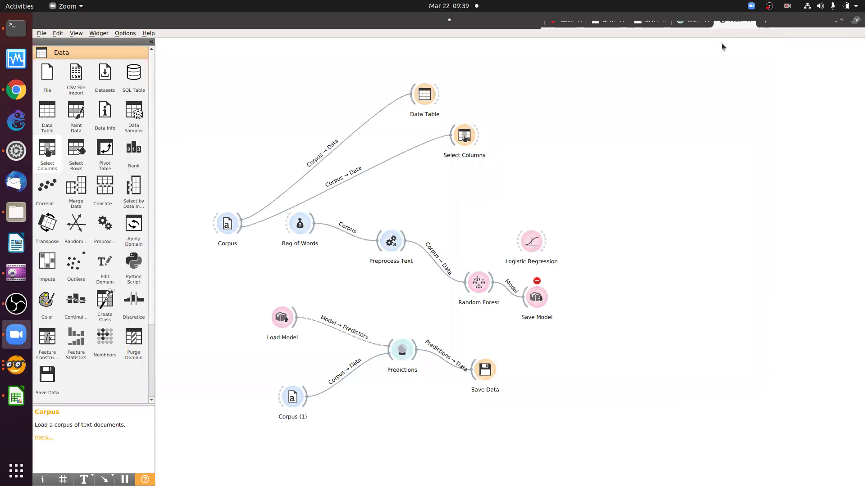
# Examine the reloaded corpus in the Data Table, checking the MOTIVE class column and the text columns.
pyautogui.doubleClick(421, 89)
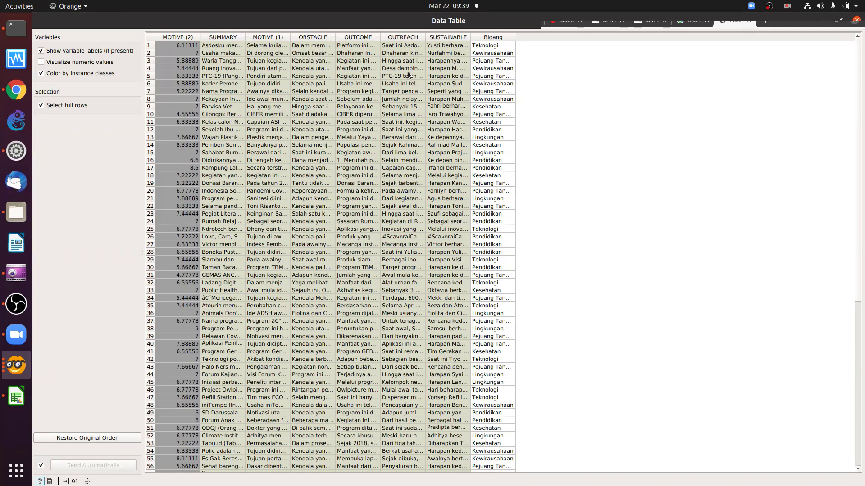
pyautogui.click(856, 21)
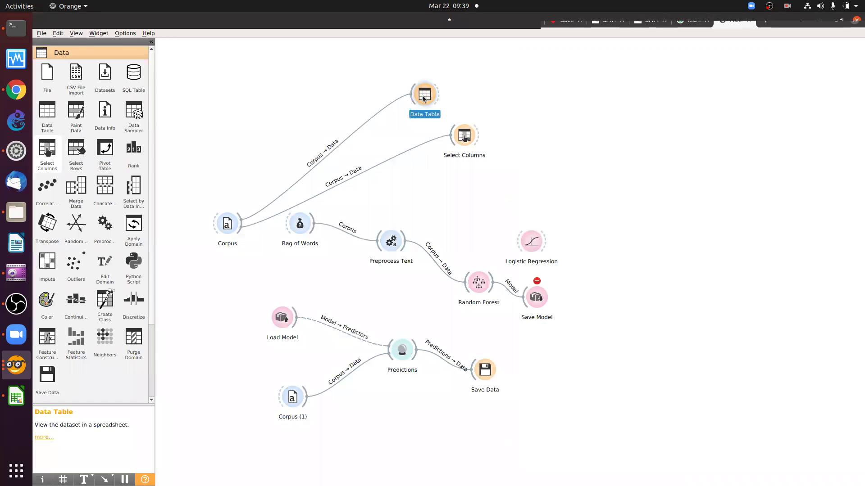
pyautogui.doubleClick(424, 96)
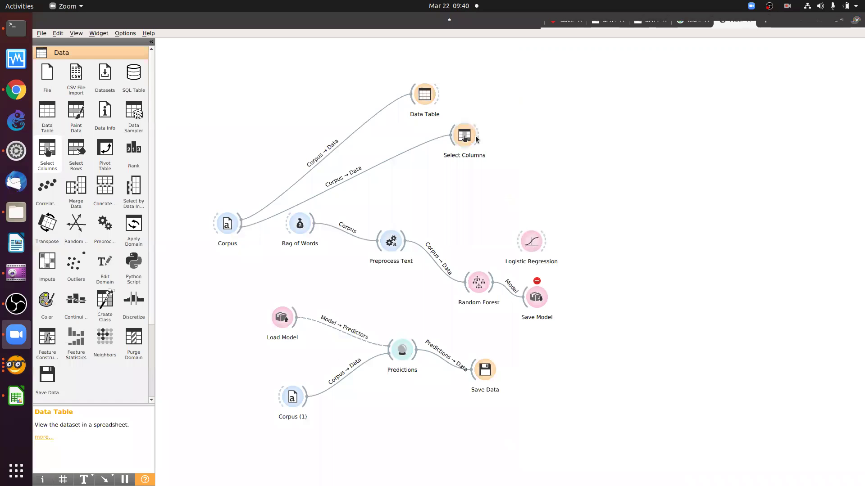
# Remove the Select Columns widget and link Corpus directly to Bag of Words.
pyautogui.rightClick(476, 139)
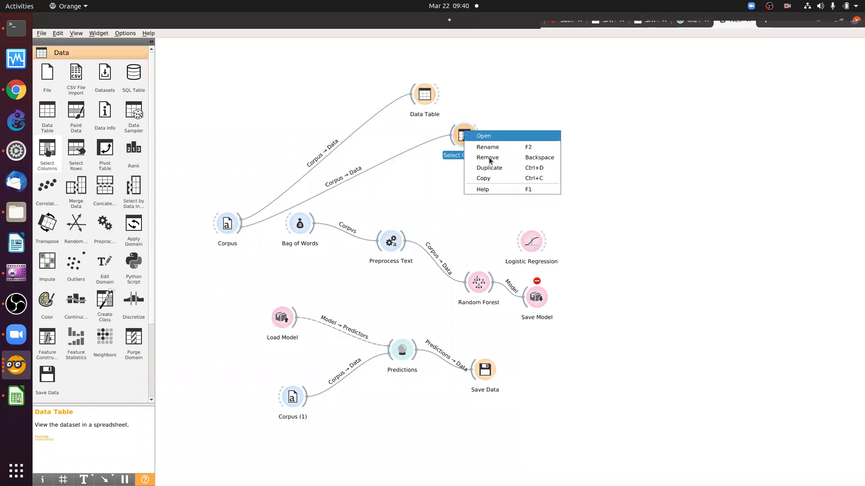
pyautogui.click(490, 159)
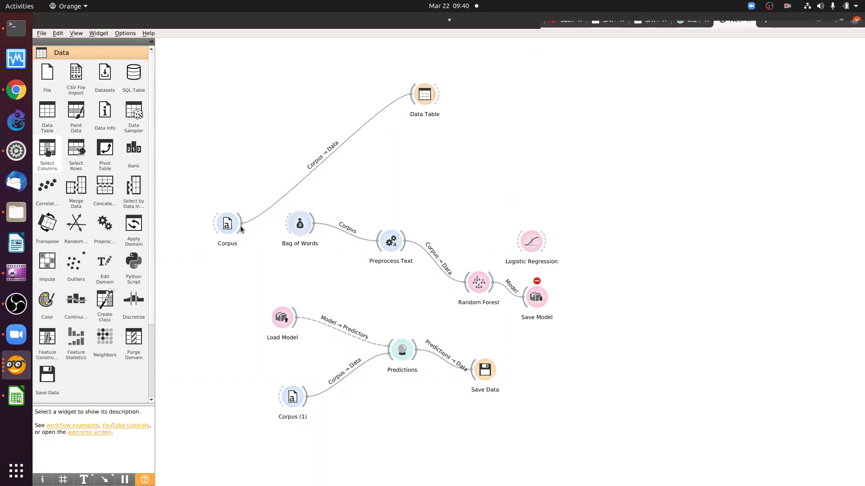
pyautogui.moveTo(242, 224); pyautogui.dragTo(288, 225)
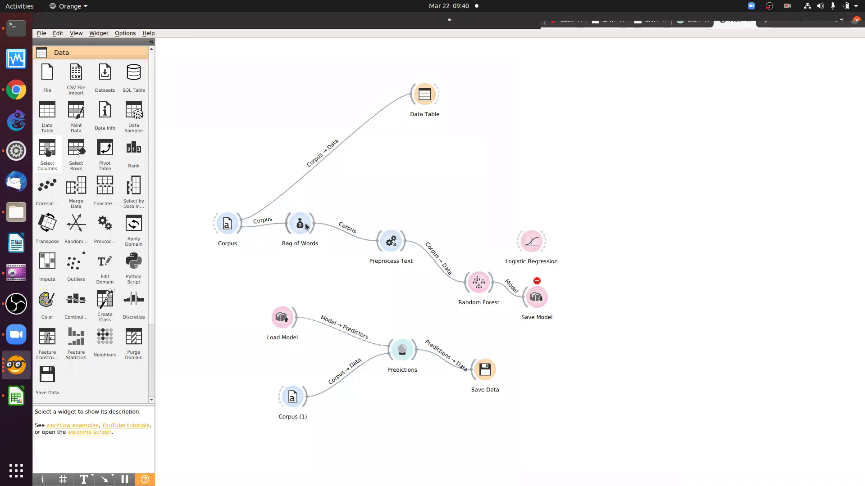
# Remove the Random Forest, Save Model and Logistic Regression widgets from the workflow, and close the Data Table window.
pyautogui.rightClick(475, 284)
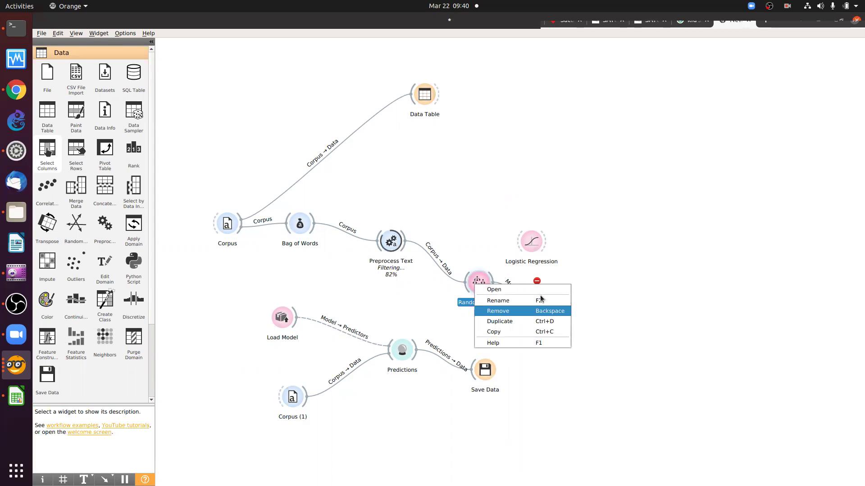
pyautogui.press('Return')
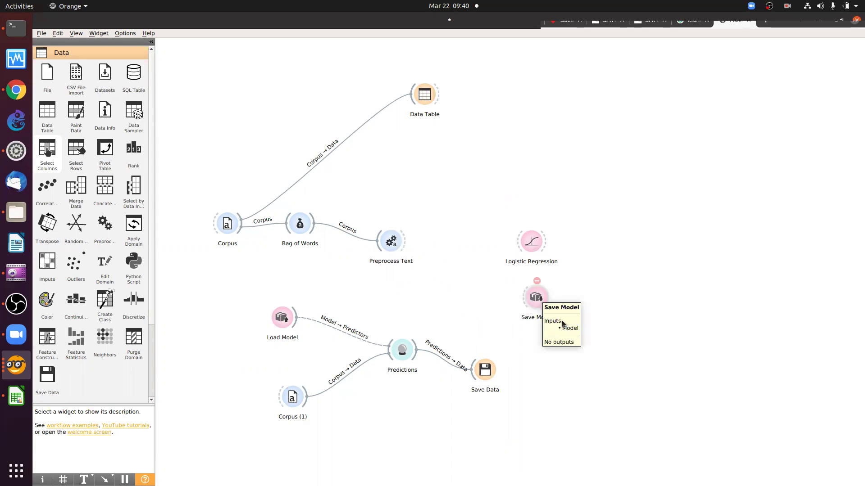
pyautogui.rightClick(548, 308)
pyautogui.click(563, 323)
pyautogui.rightClick(540, 253)
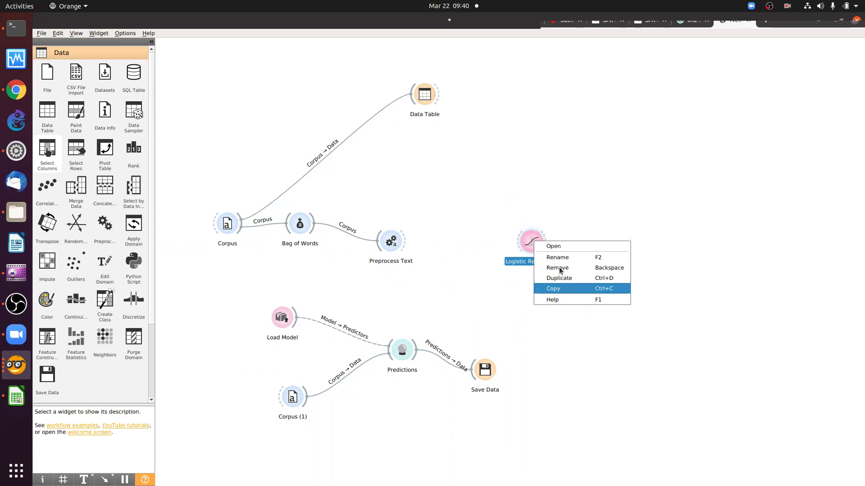
pyautogui.press('Return')
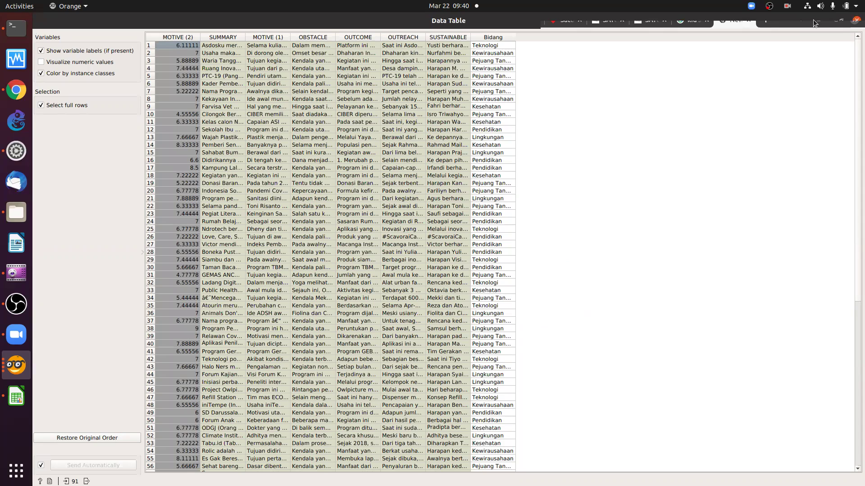
pyautogui.click(819, 20)
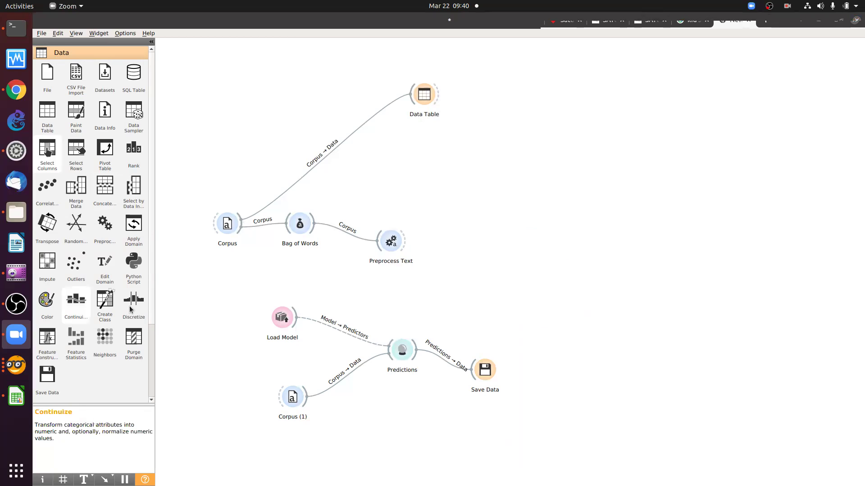
# Add new Logistic Regression and Random Forest widgets, moving Preprocess Text up to make room for them on the canvas.
pyautogui.scroll(-3, 104, 334)
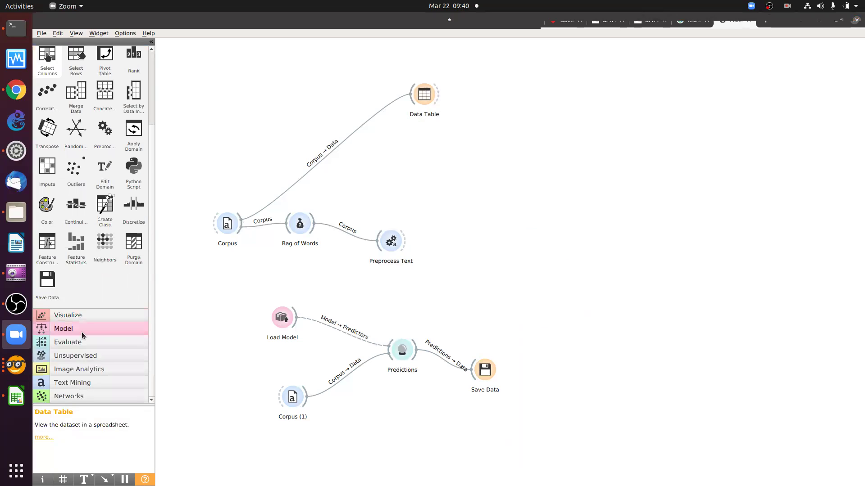
pyautogui.click(86, 329)
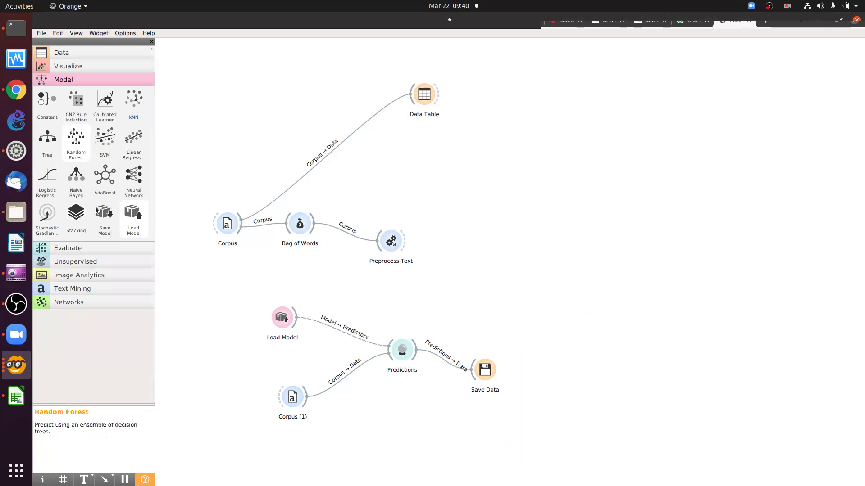
pyautogui.click(49, 179)
pyautogui.moveTo(390, 242); pyautogui.dragTo(412, 176)
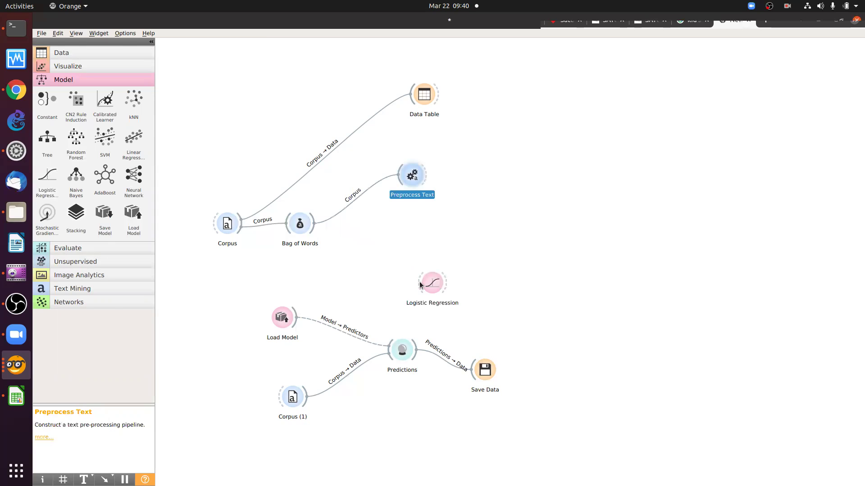
pyautogui.moveTo(420, 285); pyautogui.dragTo(489, 282)
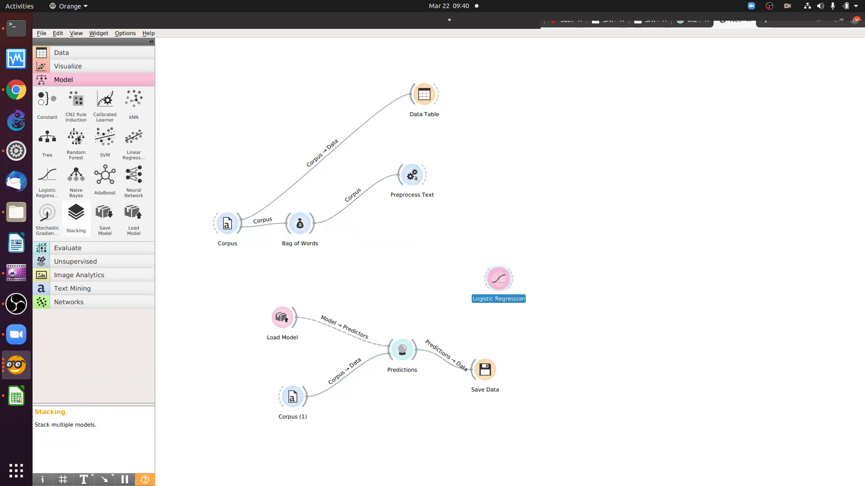
pyautogui.moveTo(78, 139); pyautogui.dragTo(490, 223)
# Add a Test and Score widget and feed it from Preprocess Text, Random Forest and Logistic Regression.
pyautogui.click(57, 247)
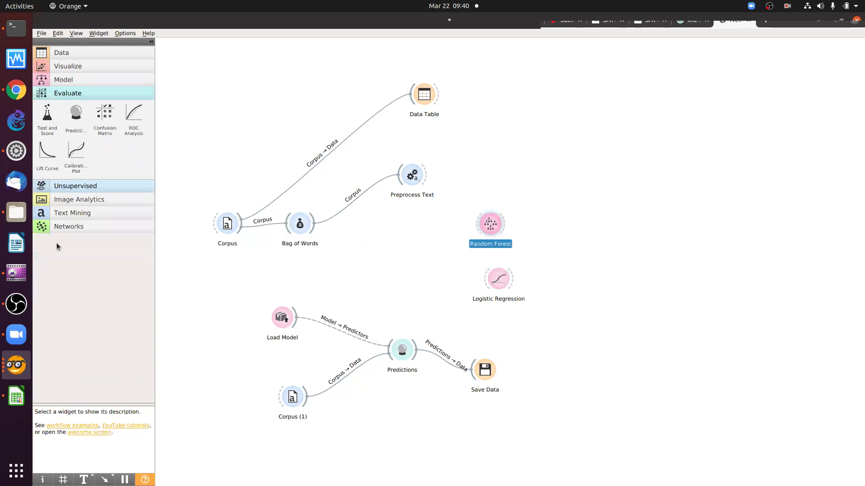
pyautogui.click(47, 116)
pyautogui.moveTo(425, 174); pyautogui.dragTo(564, 160)
pyautogui.moveTo(505, 212); pyautogui.dragTo(562, 158)
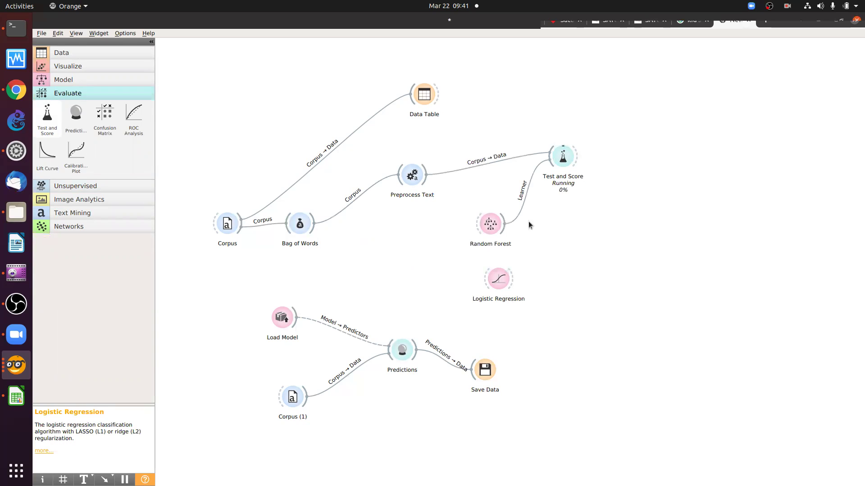
pyautogui.moveTo(512, 279); pyautogui.dragTo(562, 158)
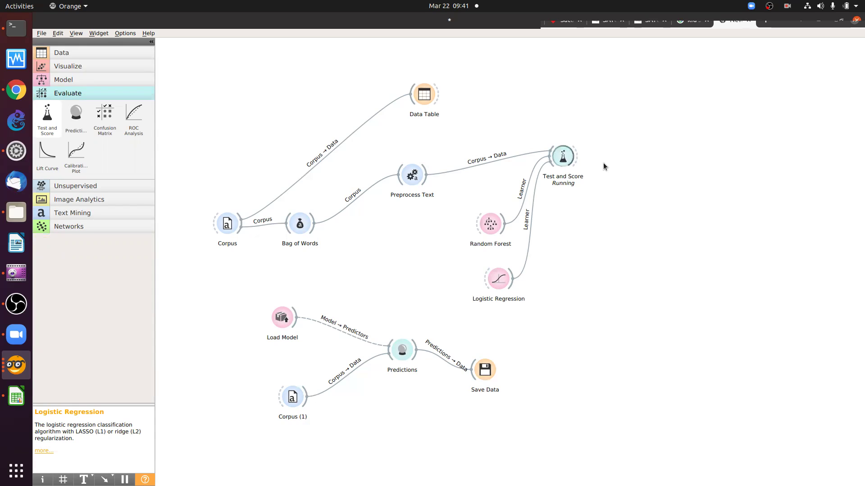
# Set Test and Score to stratified cross validation with 3 folds and close its window.
pyautogui.doubleClick(563, 158)
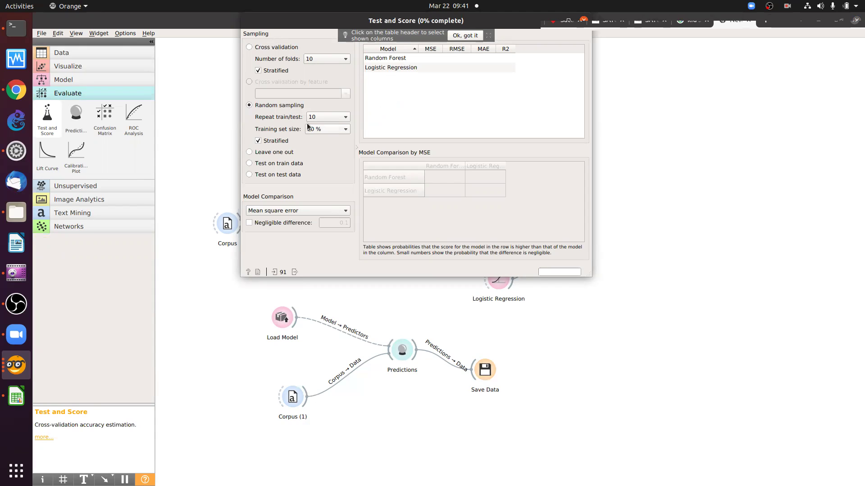
pyautogui.click(327, 61)
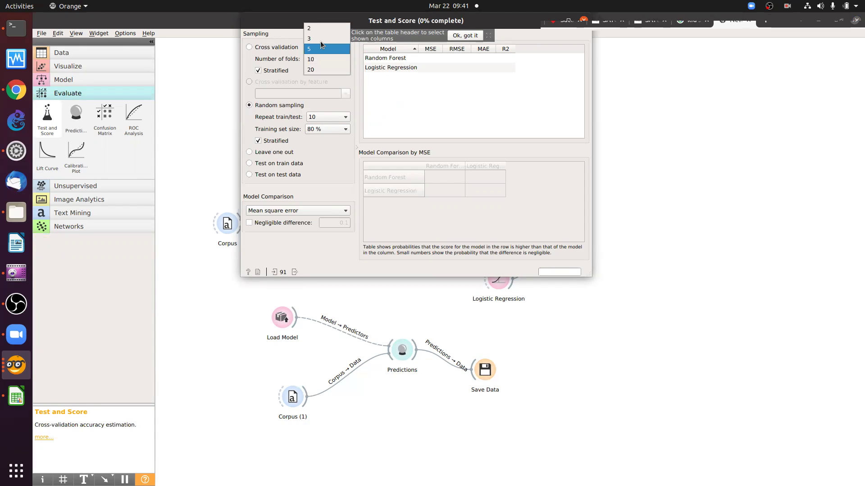
pyautogui.press('Return')
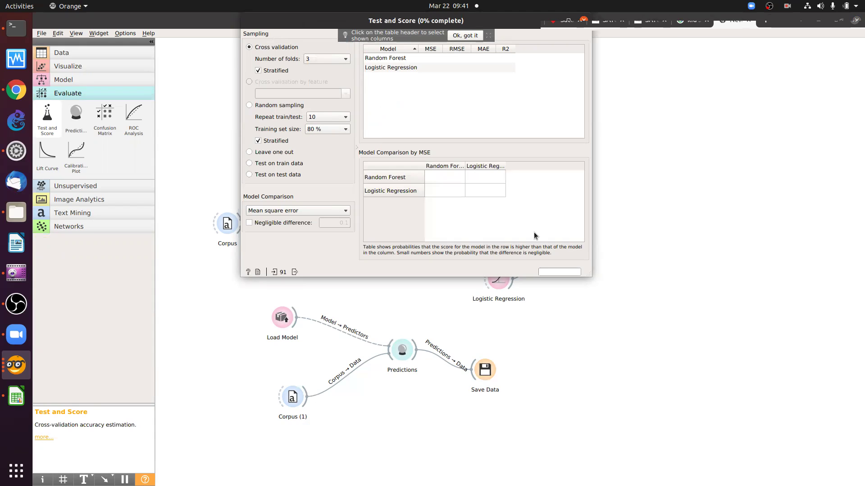
pyautogui.click(554, 22)
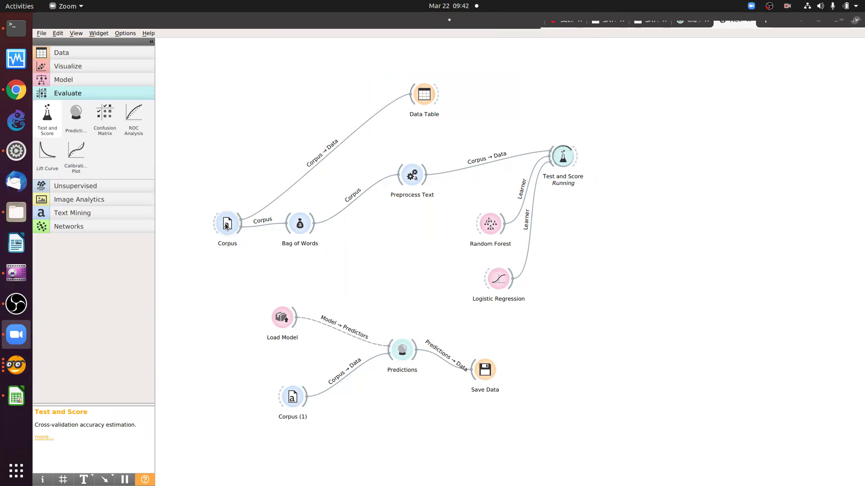
# Inspect the Corpus text features, the records in the Data Table and the evaluation in Test and Score.
pyautogui.click(452, 201)
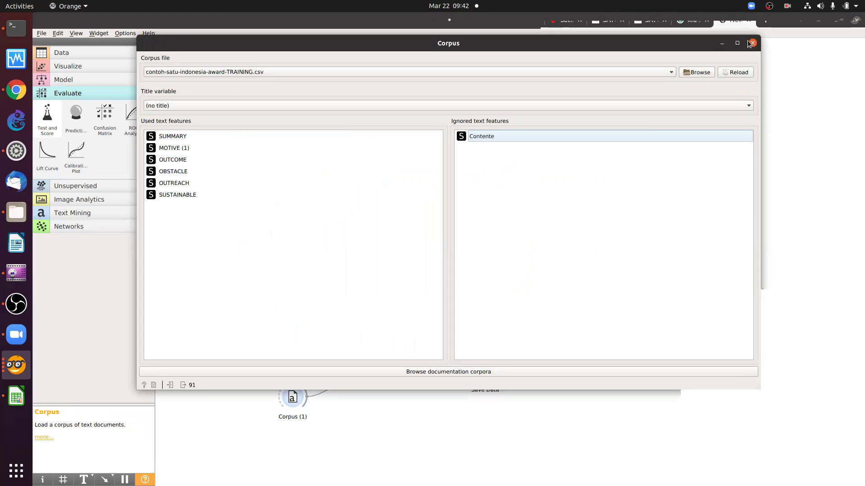
pyautogui.click(671, 53)
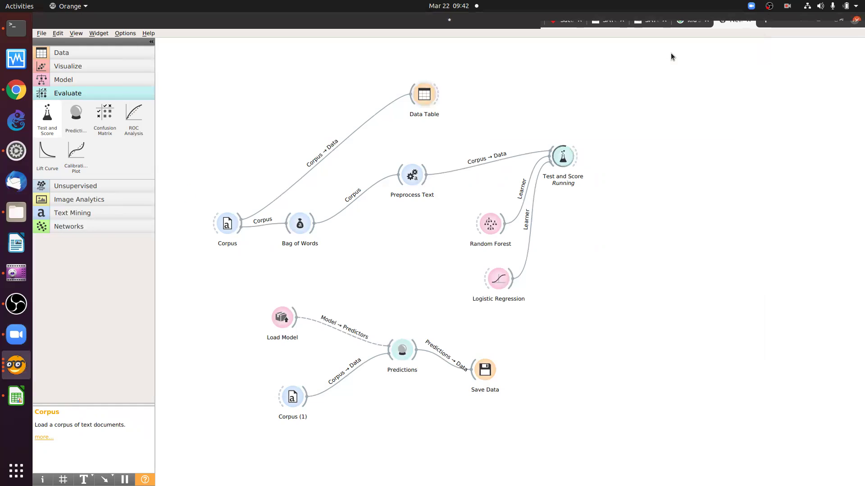
pyautogui.doubleClick(424, 94)
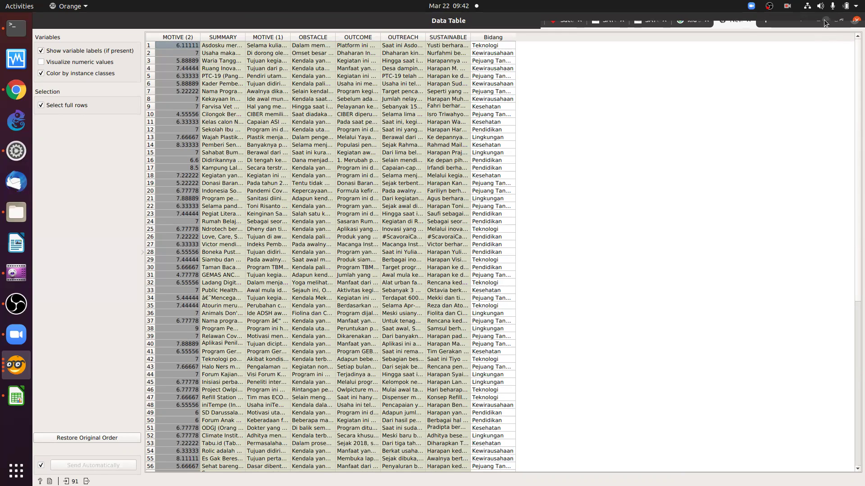
pyautogui.hotkey('ctrl', 'w')
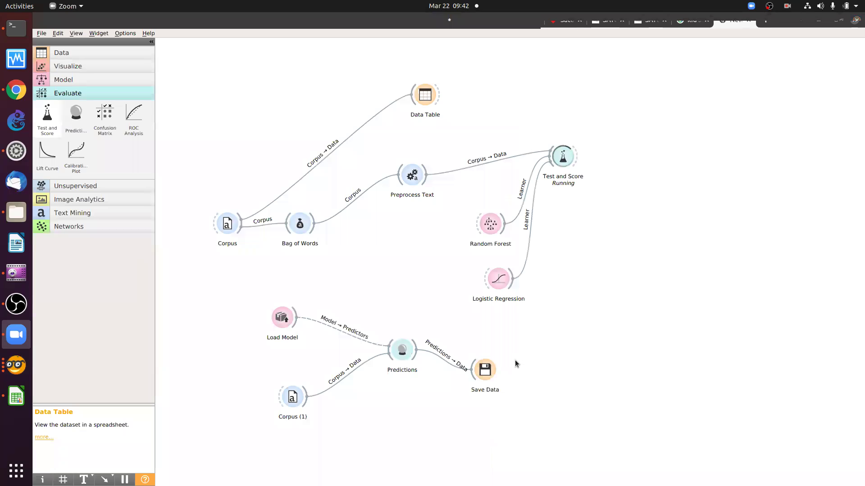
pyautogui.click(555, 161)
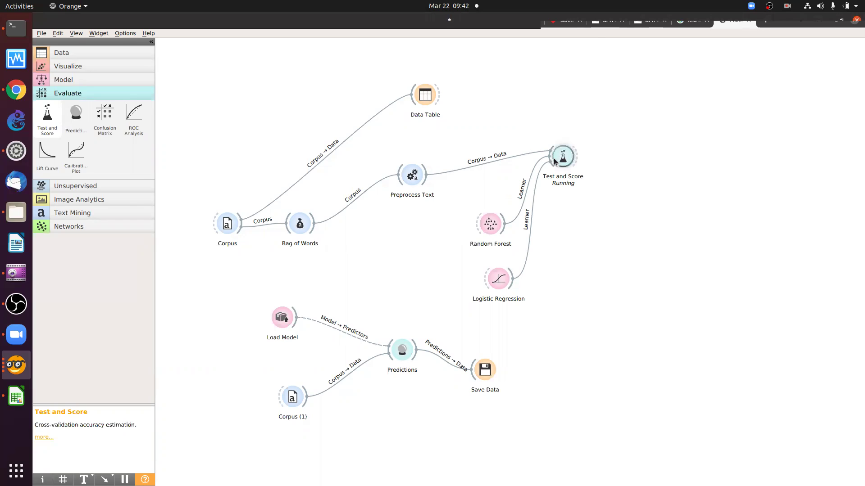
pyautogui.doubleClick(554, 161)
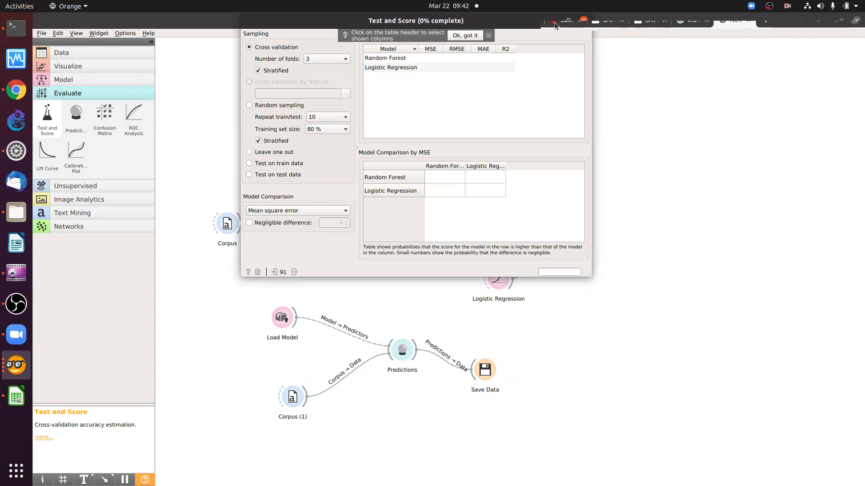
# Switch to Chrome and view the live stream's dashboard and chat in YouTube Studio.
pyautogui.click(16, 92)
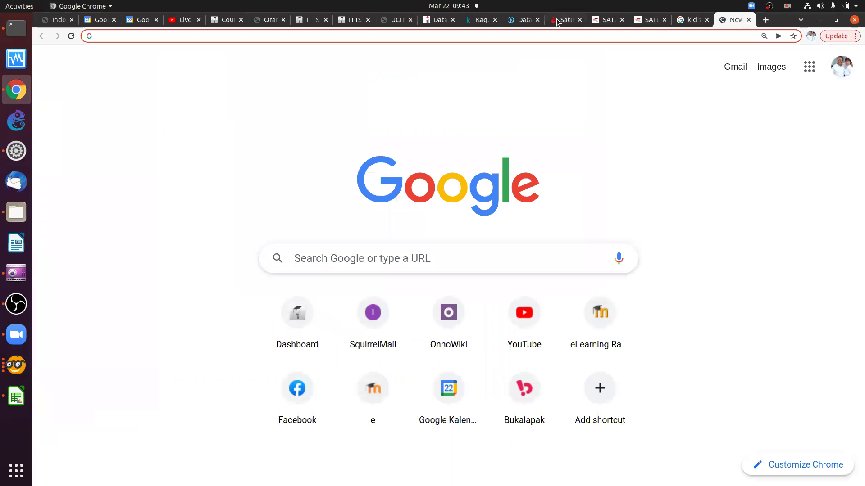
pyautogui.click(183, 19)
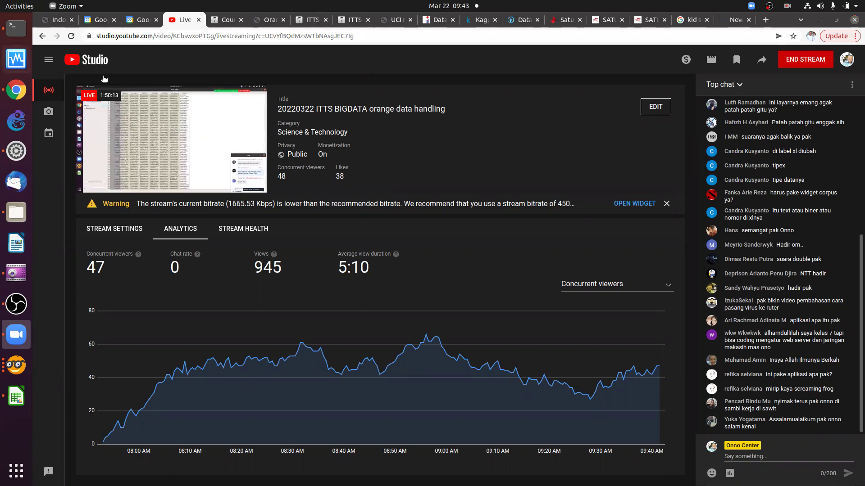
pyautogui.click(4, 85)
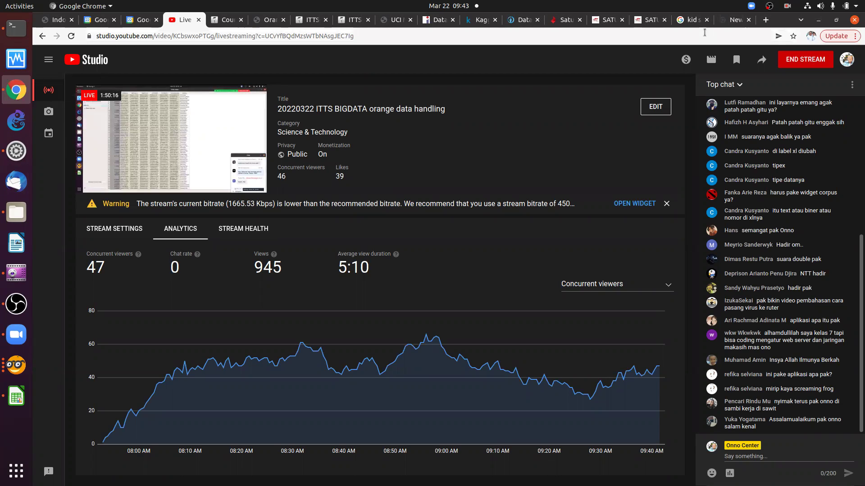